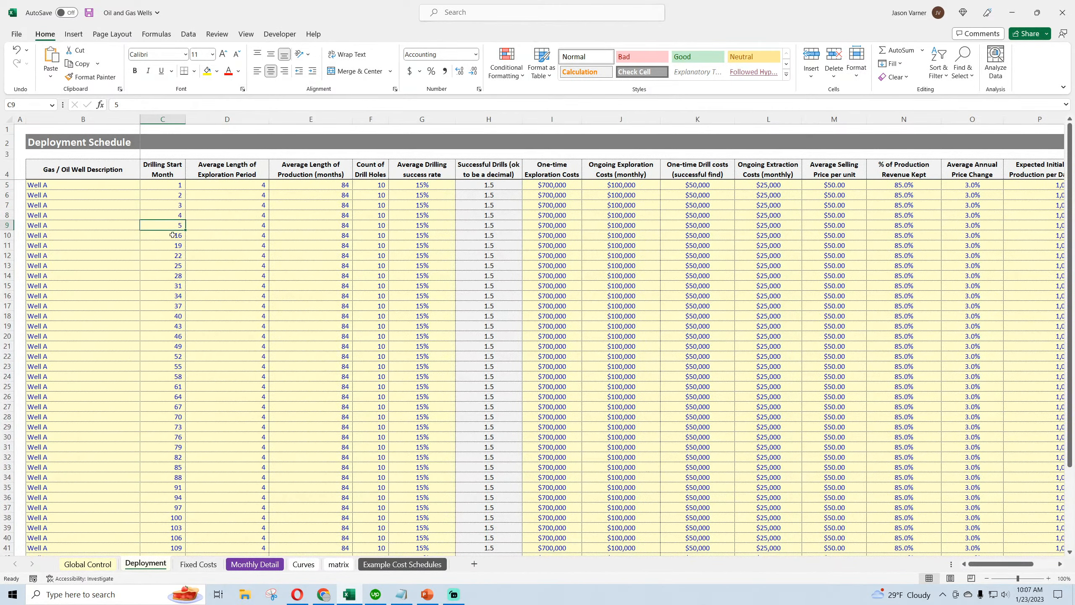
left_click_drag(173, 188, 173, 428)
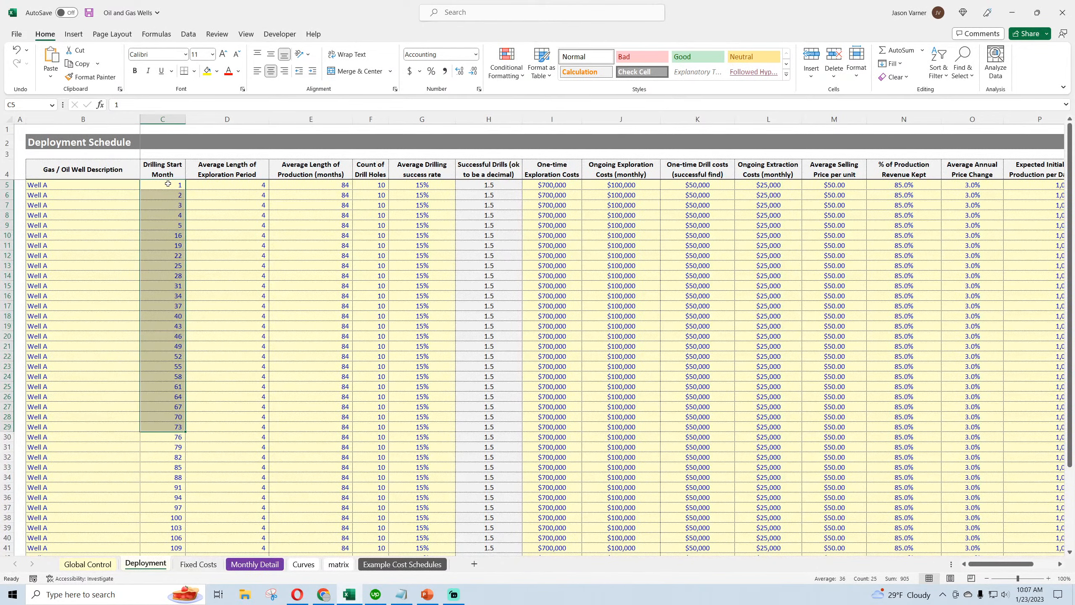
left_click(567, 185)
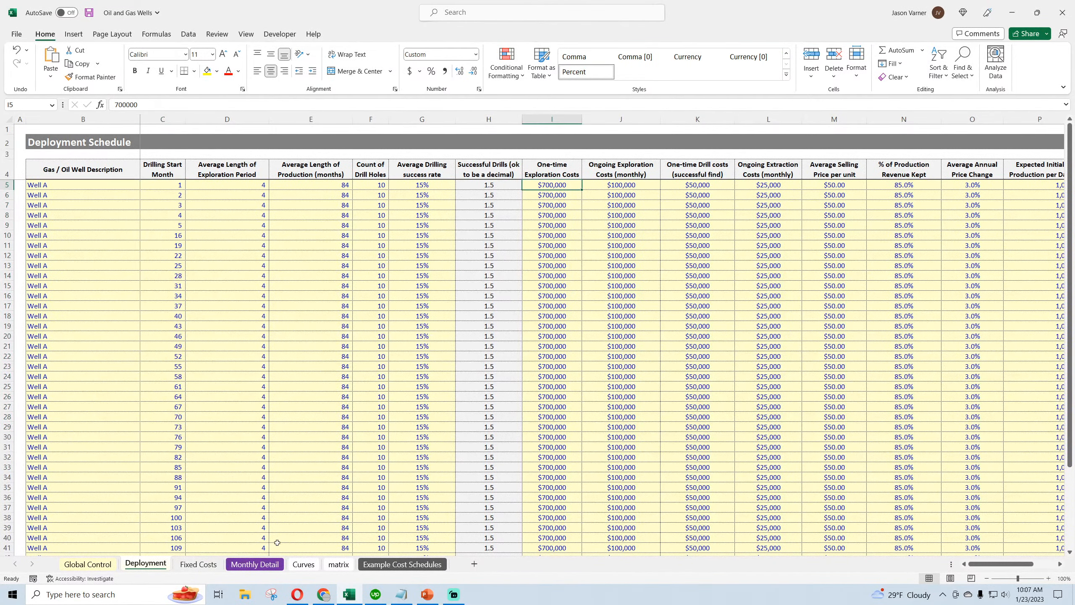
Step: Open the Fixed Costs sheet and set its tab colour to No Color
right_click(198, 564)
mouse_move(261, 511)
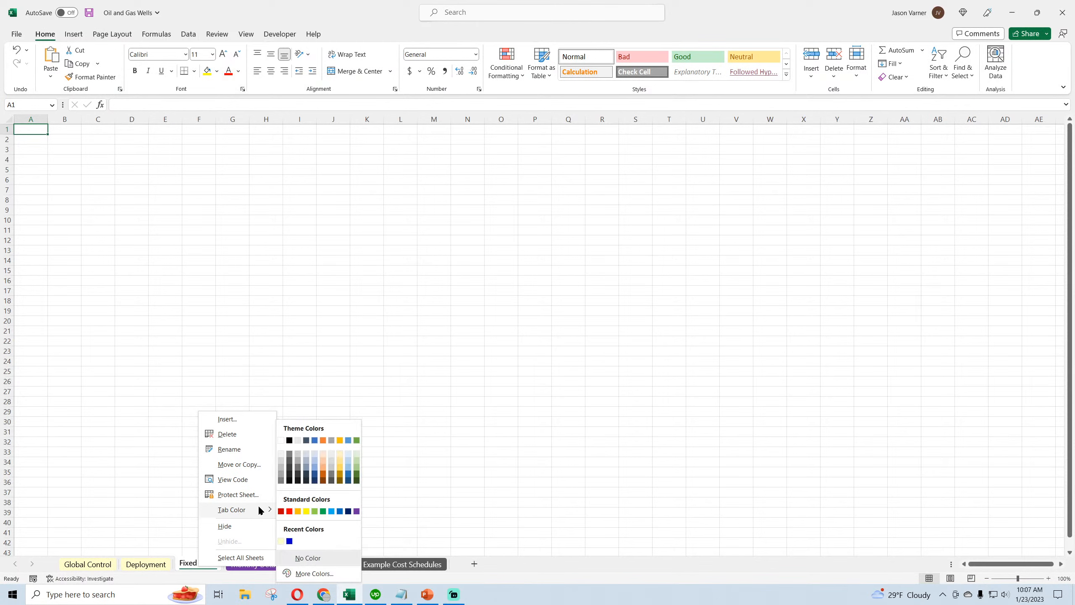
left_click(298, 557)
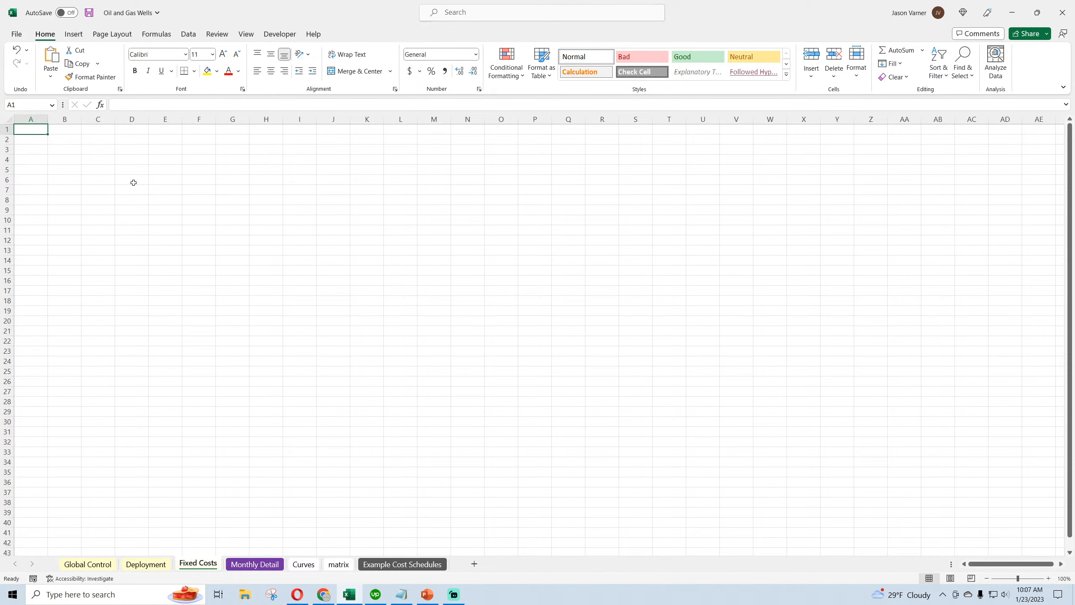
left_click_drag(106, 159, 309, 157)
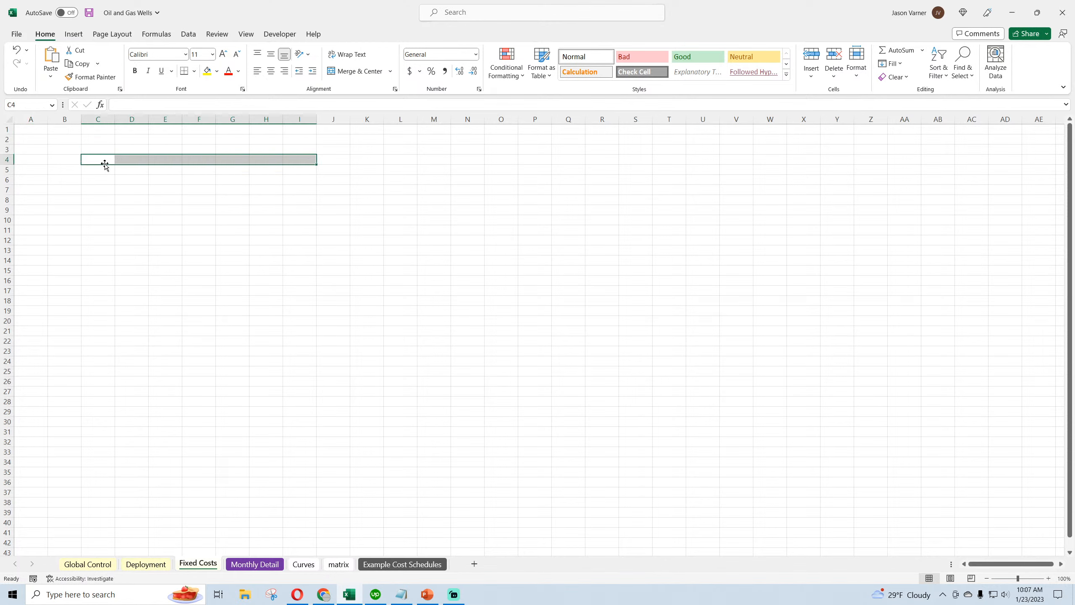
left_click_drag(105, 164, 487, 256)
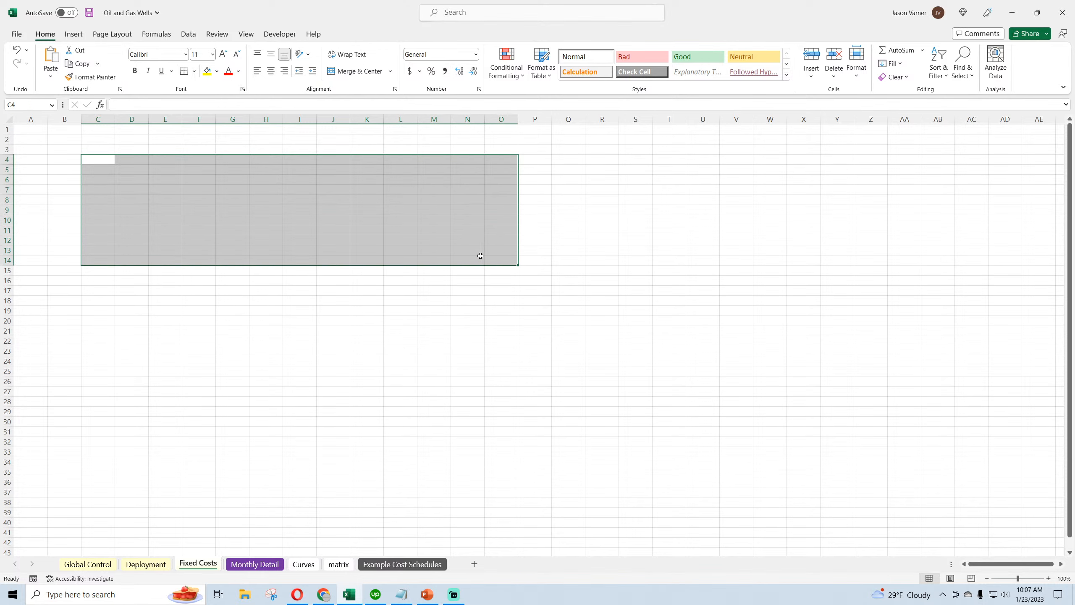
left_click_drag(94, 164, 310, 262)
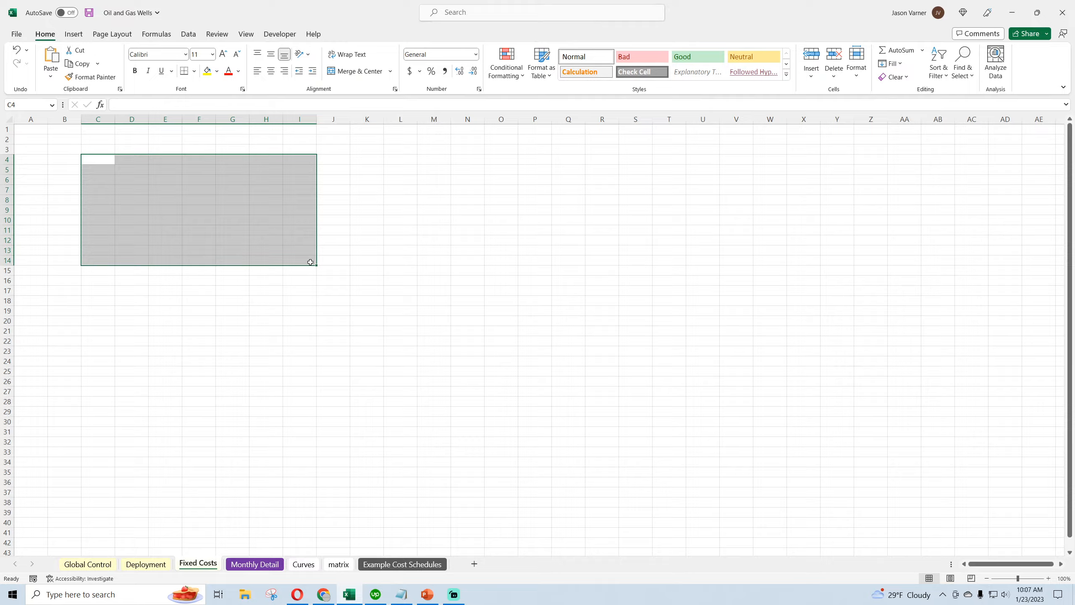
left_click(145, 564)
left_click(200, 565)
Step: Open the Jewelry Shopv2 workbook from the Industry Specific folder
left_click(248, 601)
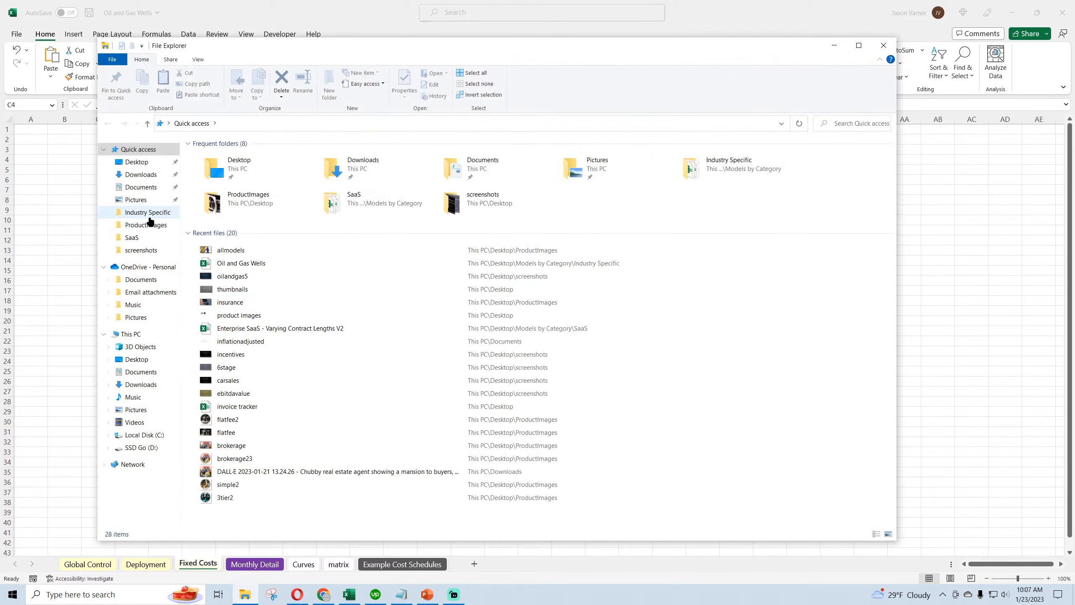
left_click(143, 213)
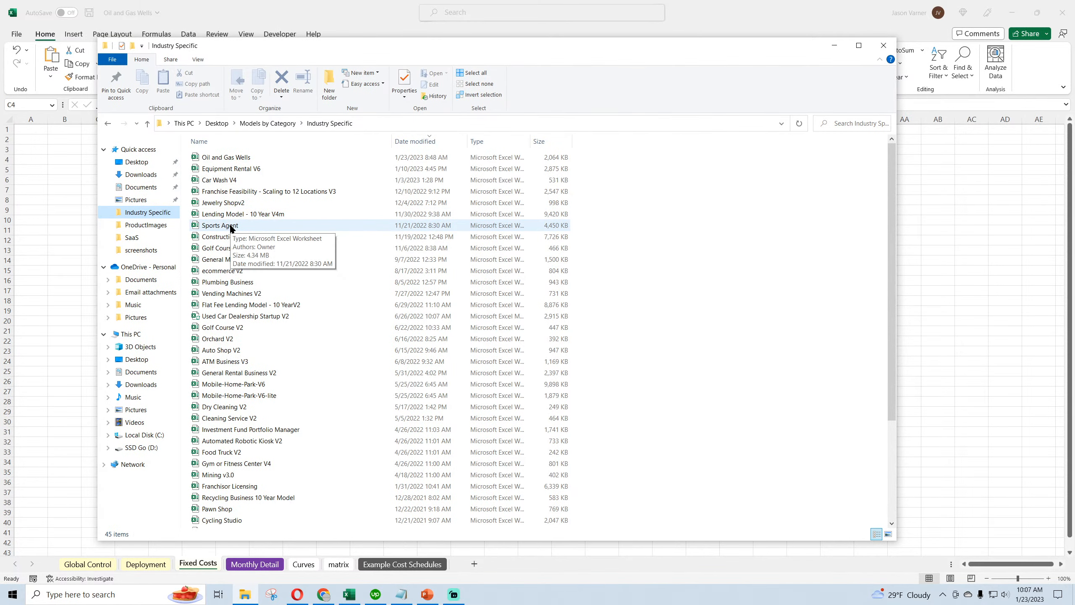
double_click(231, 213)
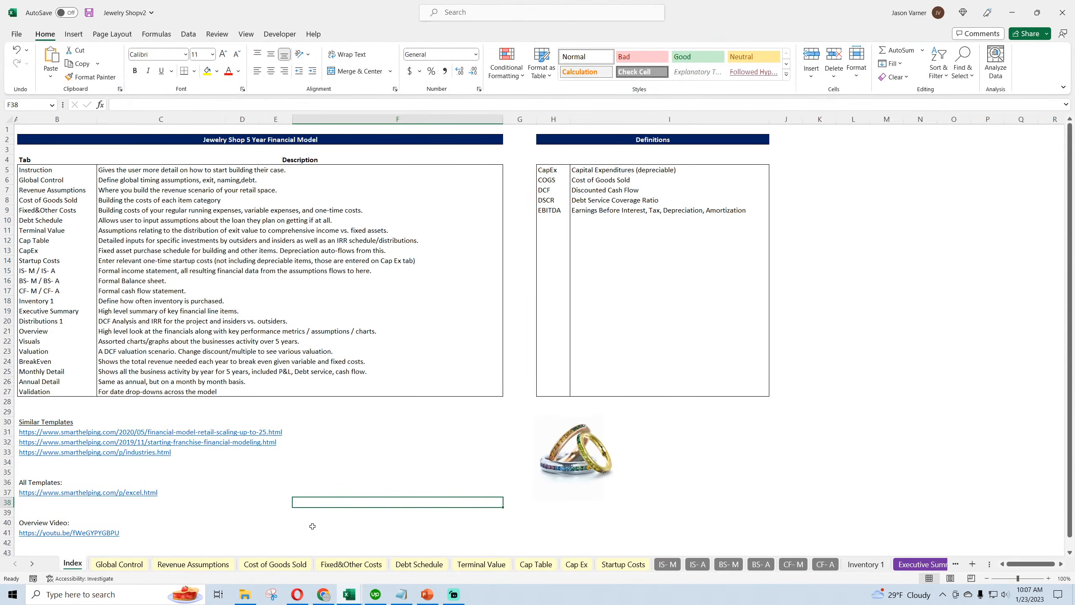
Step: Copy the fixed costs builder in columns A to H, starting at cell A1, from the Fixed&Other Costs sheet
left_click(351, 565)
left_click_drag(24, 125, 358, 347)
scroll(297, 372, "up", 10)
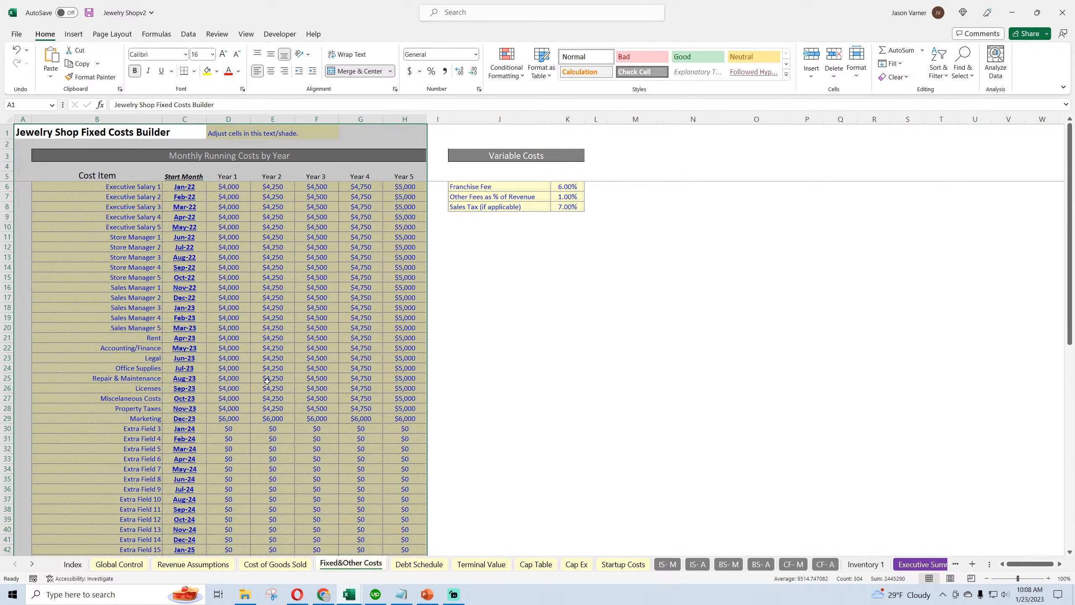
right_click(265, 291)
left_click(301, 287)
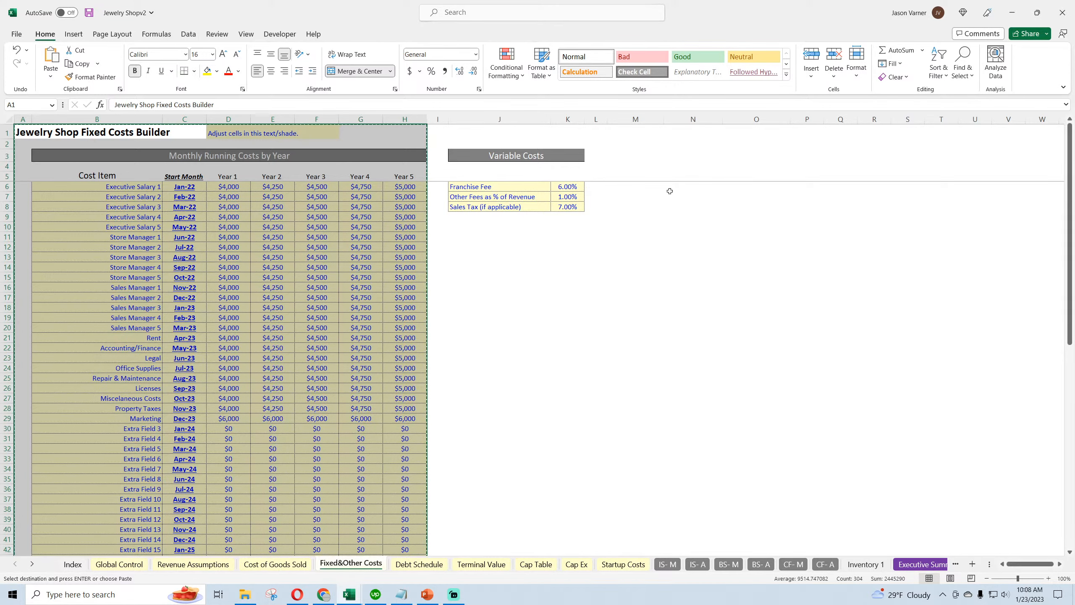
Step: Return to the Oil and Gas Wells workbook, paste the copied block at A1 of Fixed Costs, and auto-fit column B
left_click(1012, 12)
right_click(31, 128)
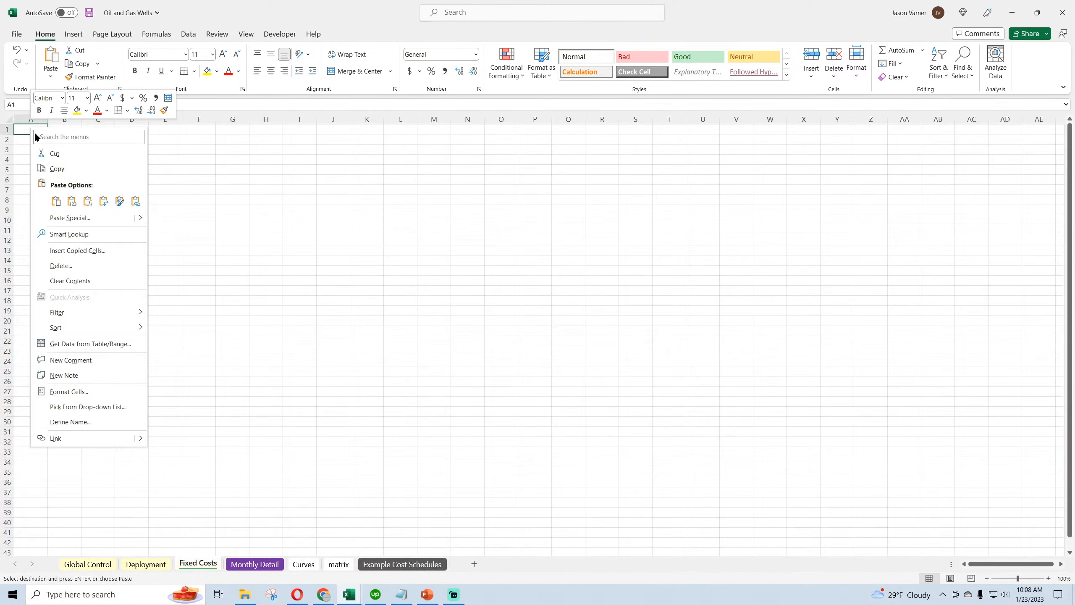
left_click(55, 200)
double_click(81, 114)
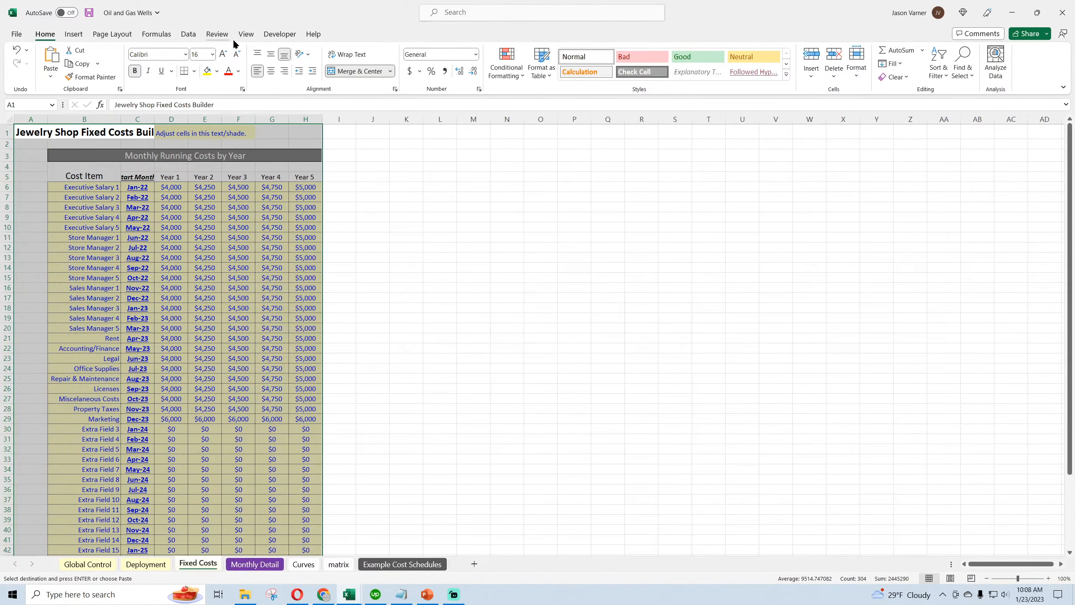
Step: Hide the gridlines on the Fixed Costs sheet and widen column B to fit the builder title
left_click(247, 34)
left_click(430, 212)
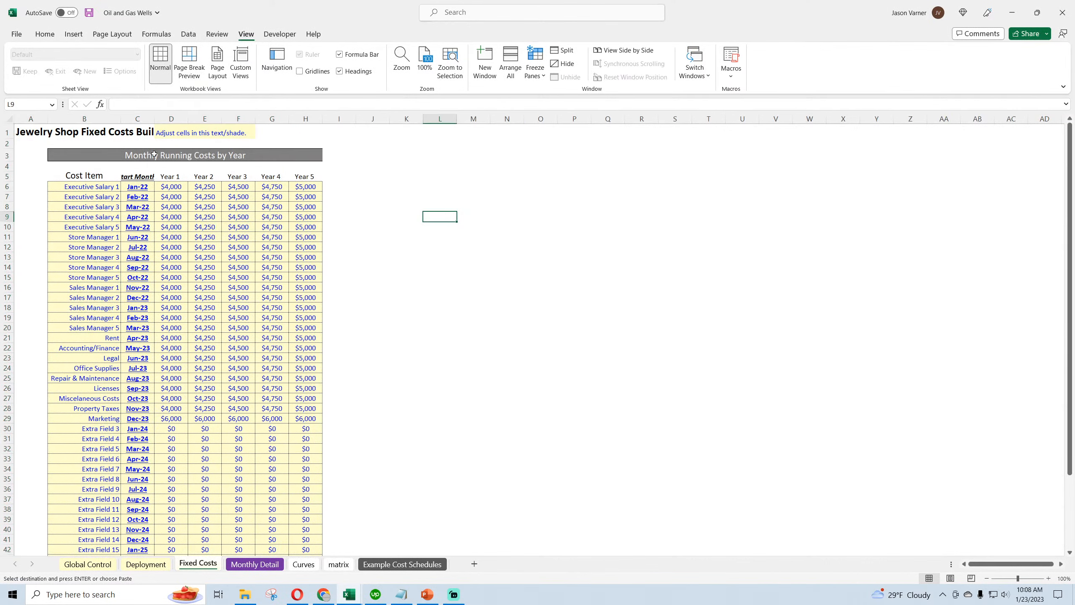
left_click_drag(122, 117, 151, 118)
Step: Left-align the cost items in column B and auto-fit the Start Month column
left_click(98, 118)
left_click(45, 34)
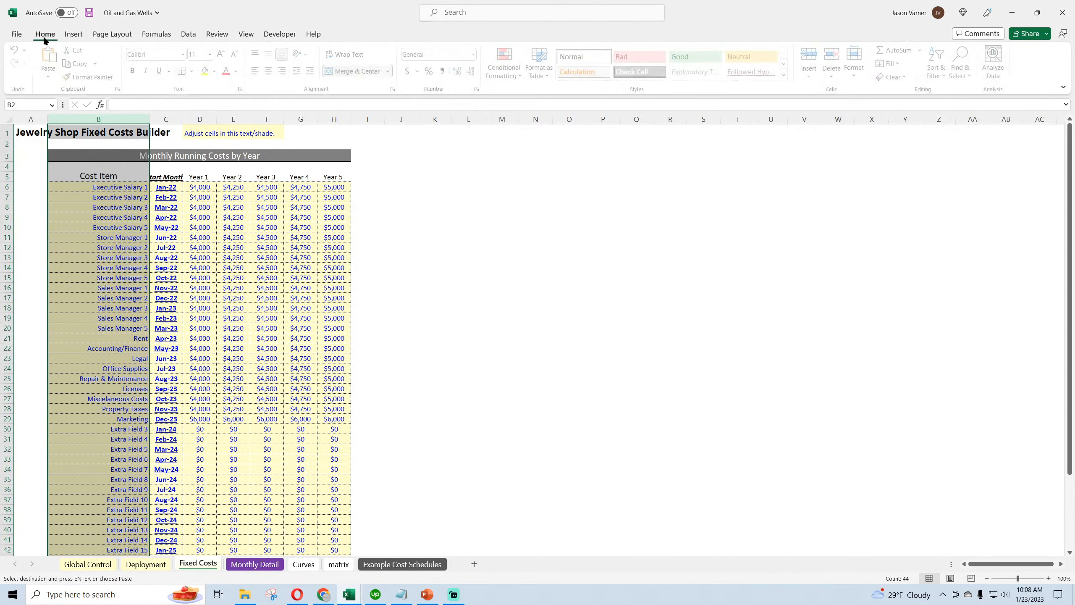
left_click(257, 71)
left_click(435, 238)
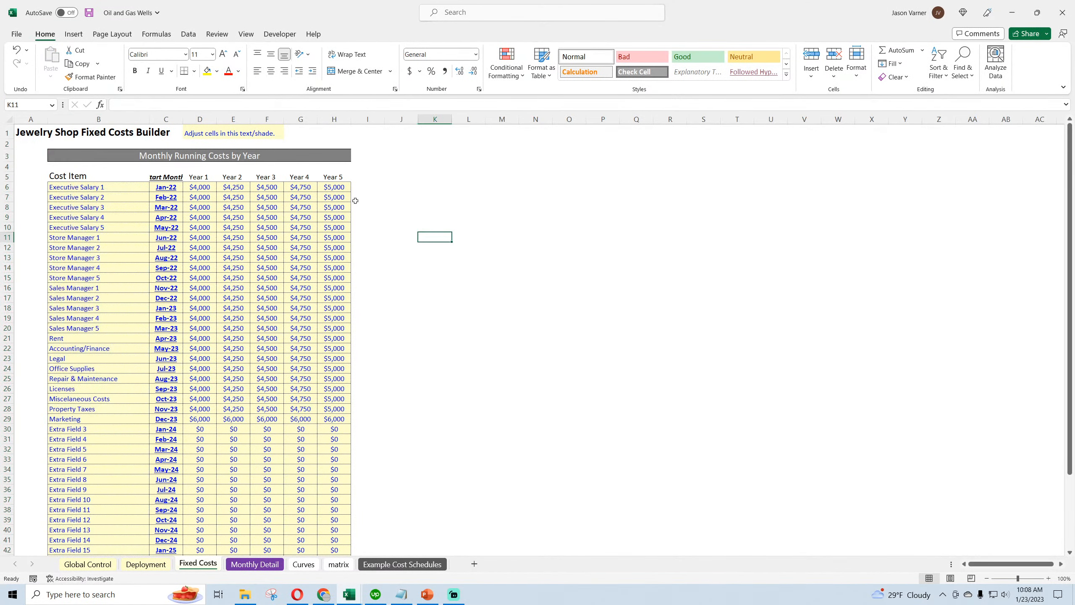
double_click(181, 118)
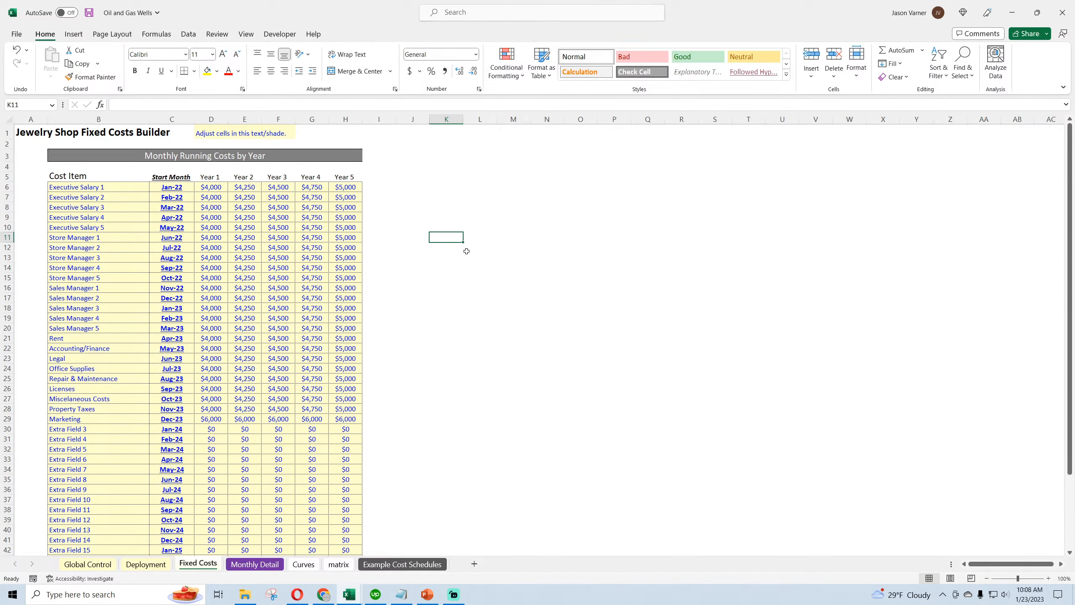
Step: Start a data validation rule of type List for the first Start Month cell, C6
left_click(172, 187)
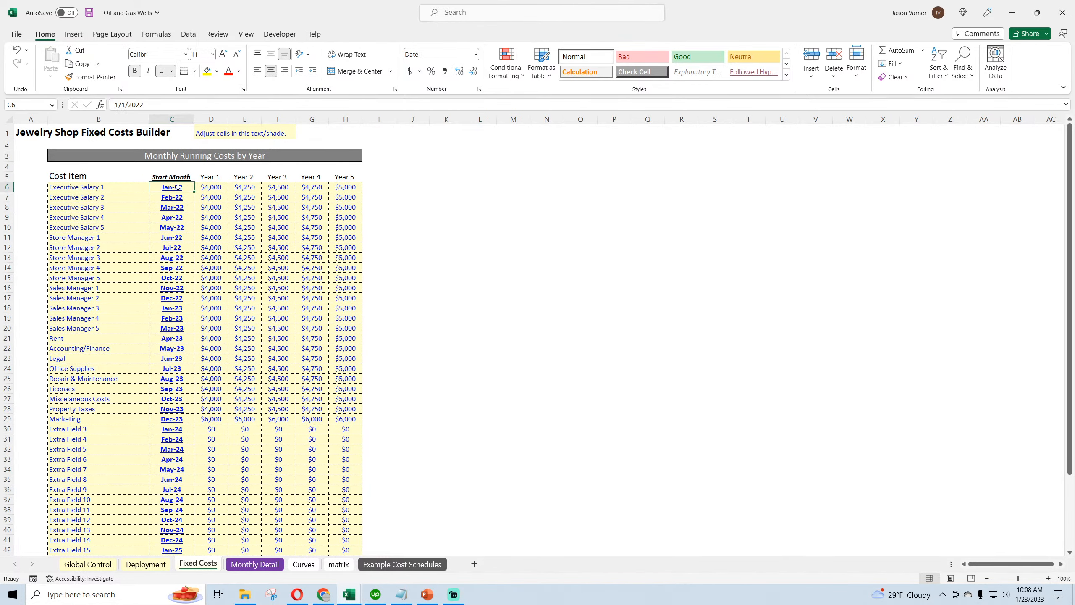
left_click(188, 35)
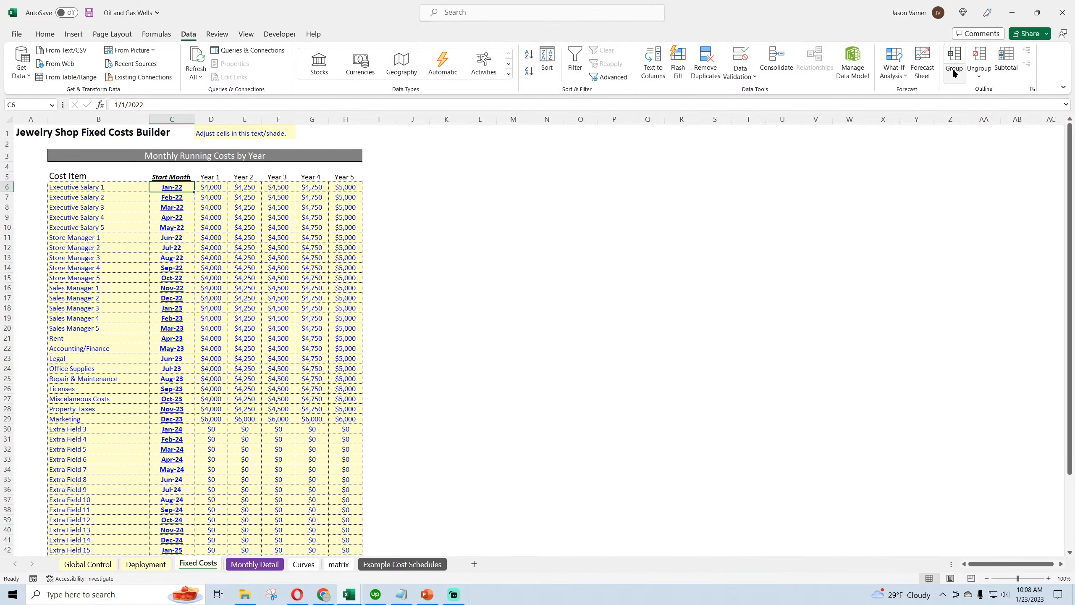
left_click(745, 84)
left_click(762, 94)
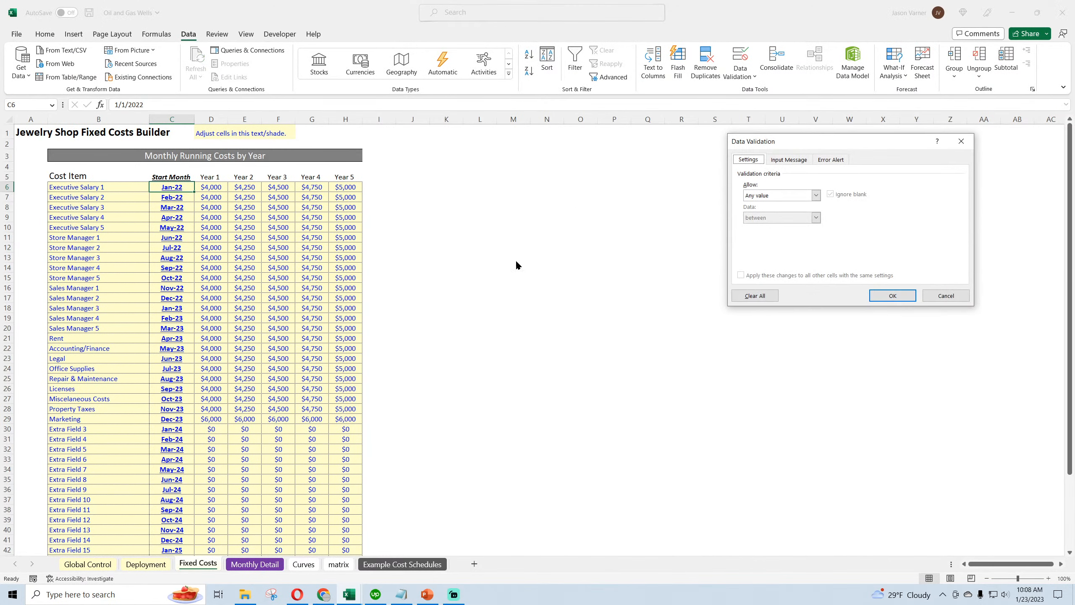
left_click(805, 195)
left_click(763, 232)
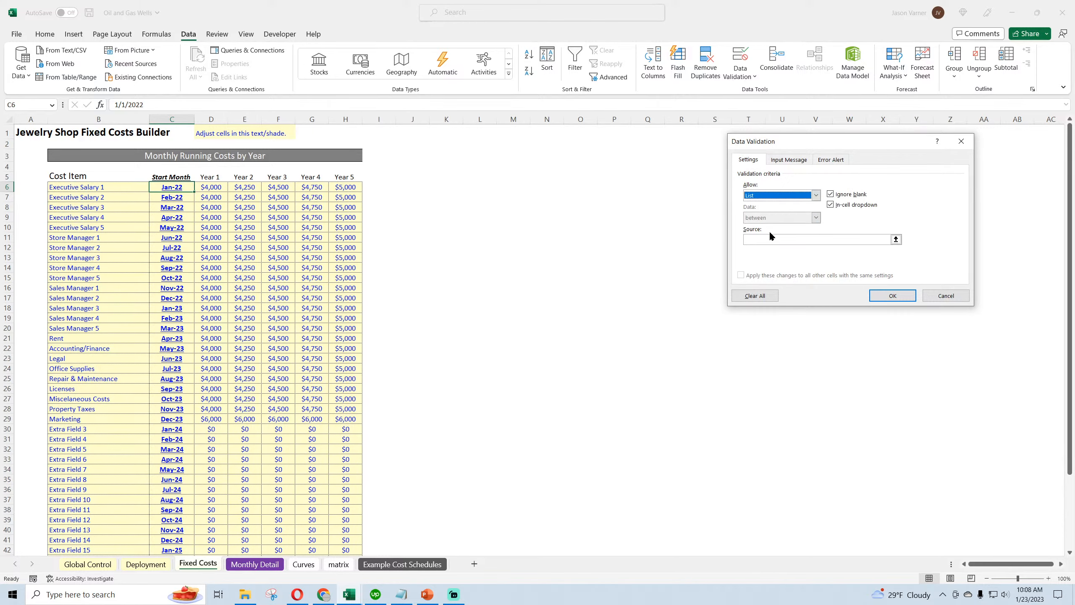
Step: Set the validation list source to the month row on the Monthly Detail sheet, $E$5:$IJ$5, and apply the rule
left_click(895, 238)
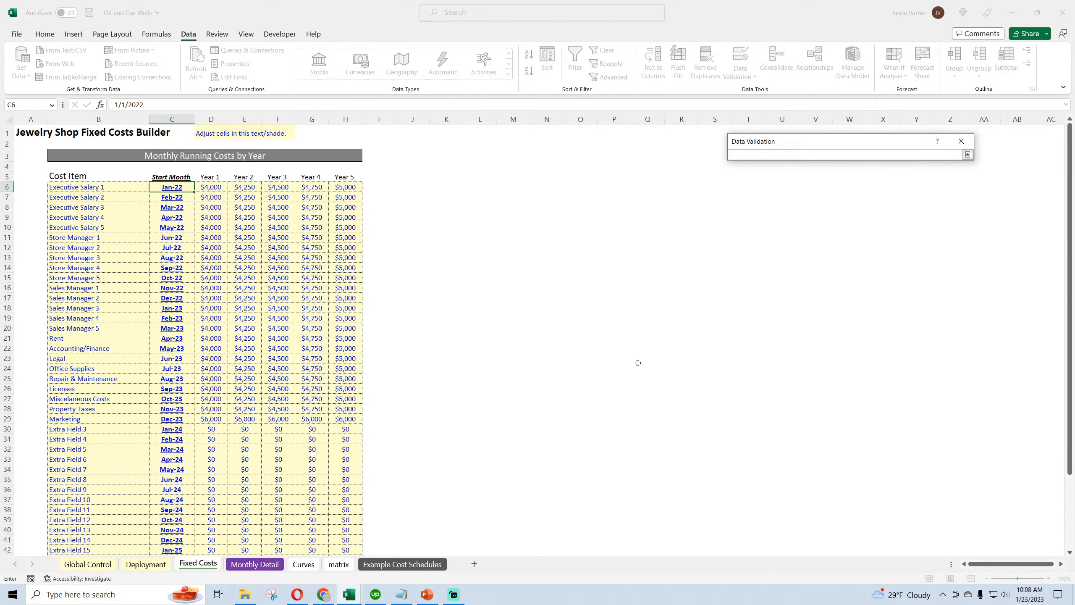
left_click(346, 567)
left_click(304, 565)
left_click(375, 566)
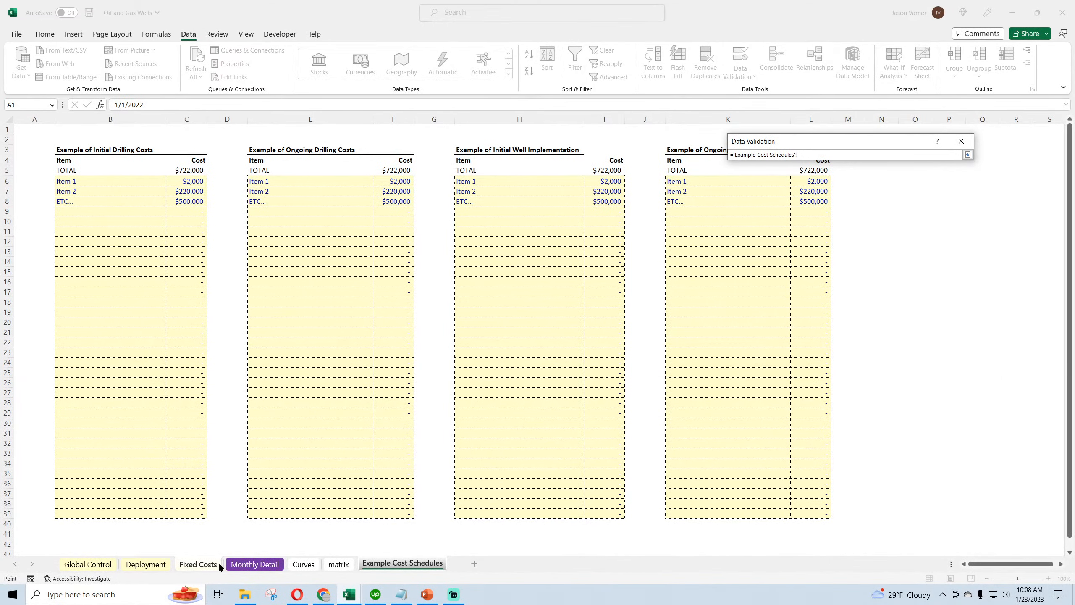
left_click(268, 565)
left_click_drag(299, 178, 963, 178)
left_click(968, 155)
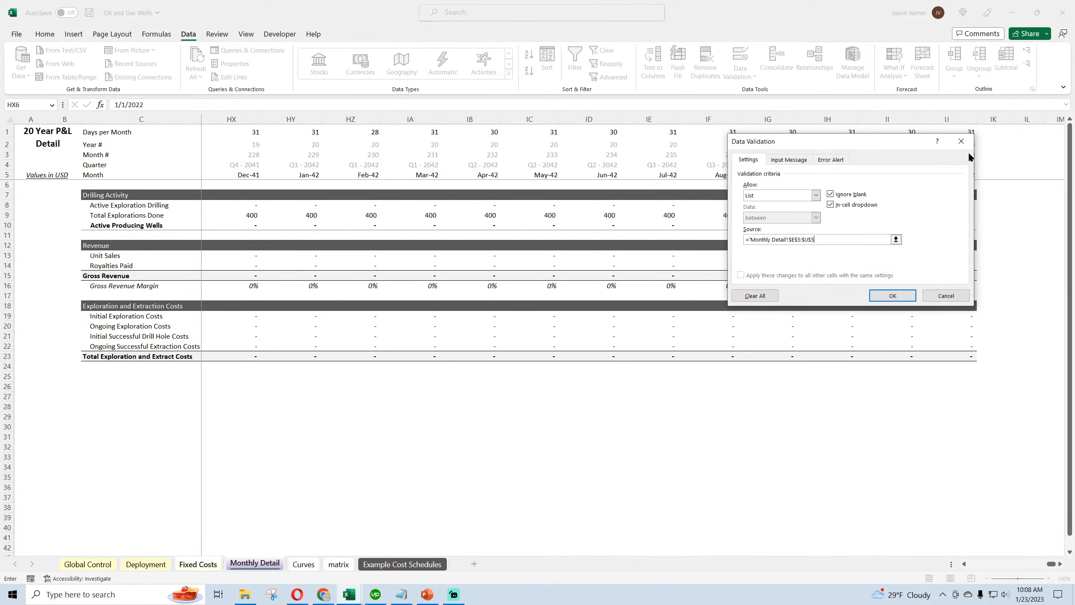
left_click(883, 295)
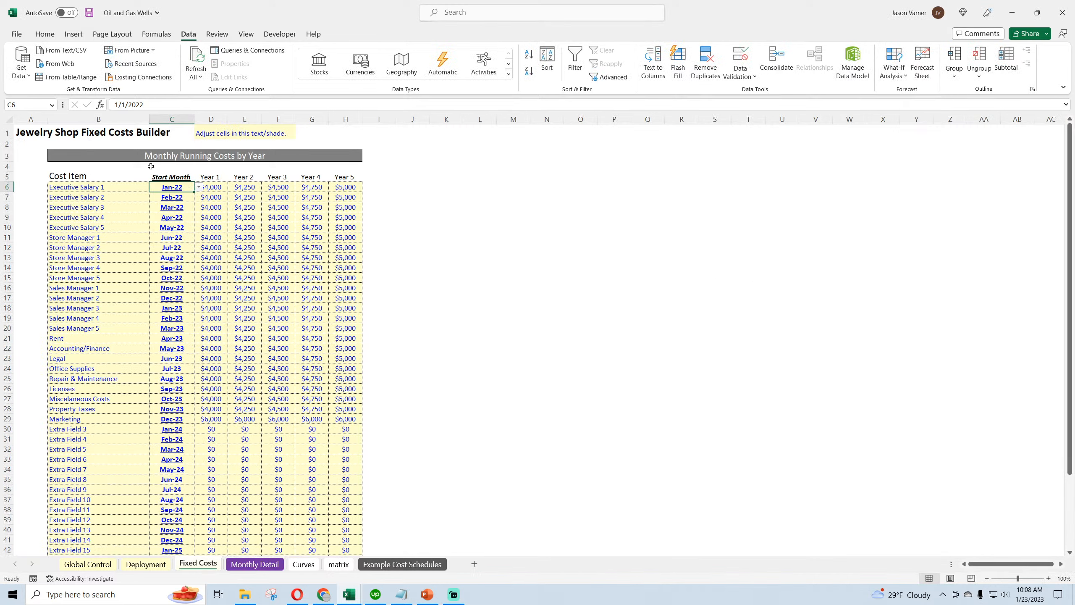
Step: Save the Oil and Gas Wells workbook
left_click(45, 35)
left_click(88, 14)
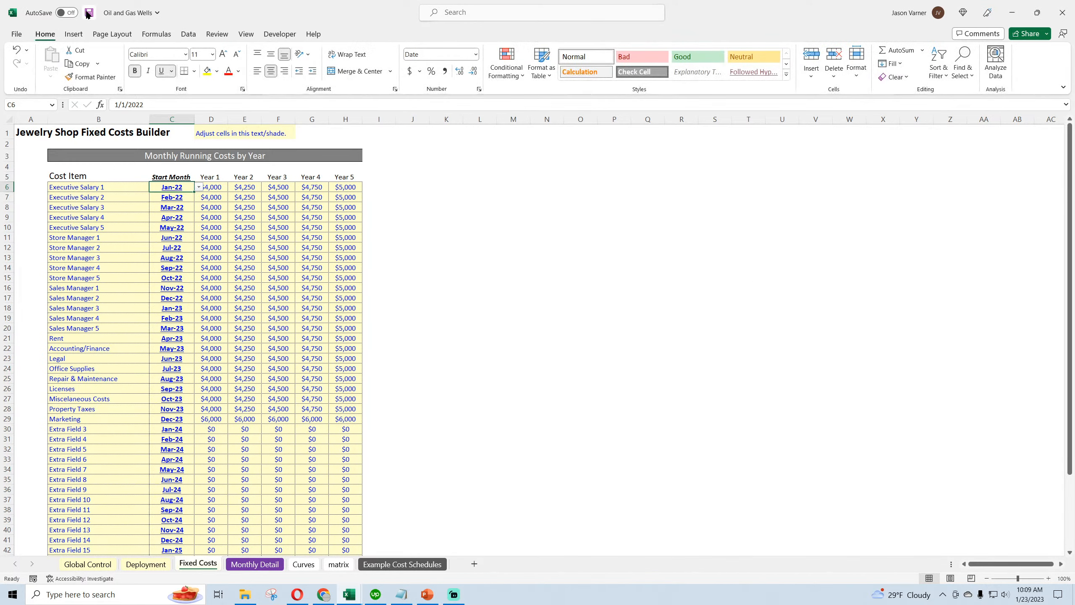
left_click(217, 188)
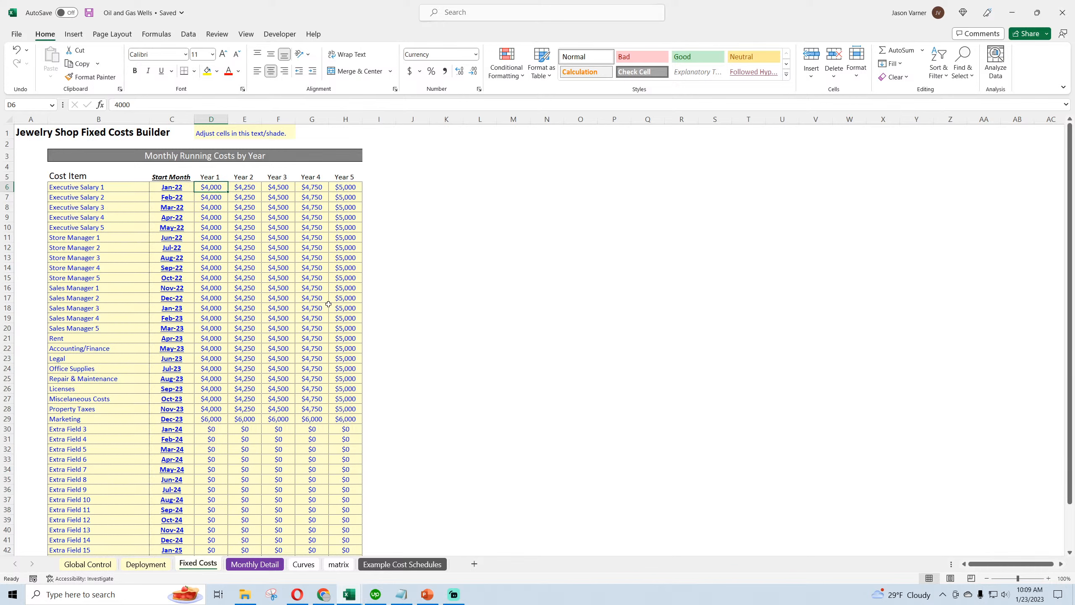
Step: Switch to Chrome, open the Startups page of the SmartHelping site, and look through its startup forecasting templates
left_click(325, 596)
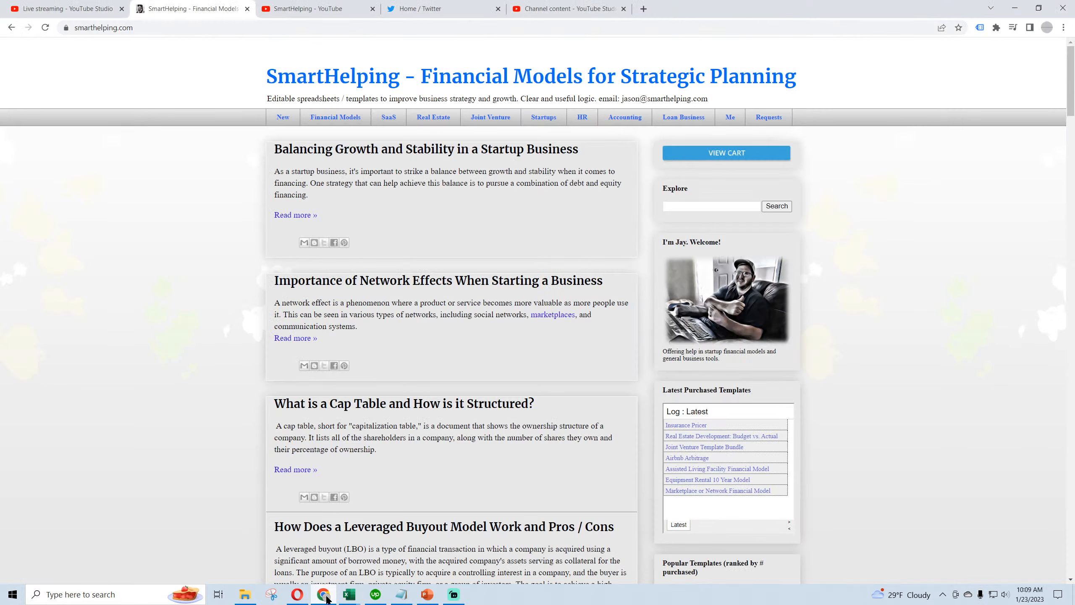
left_click(552, 123)
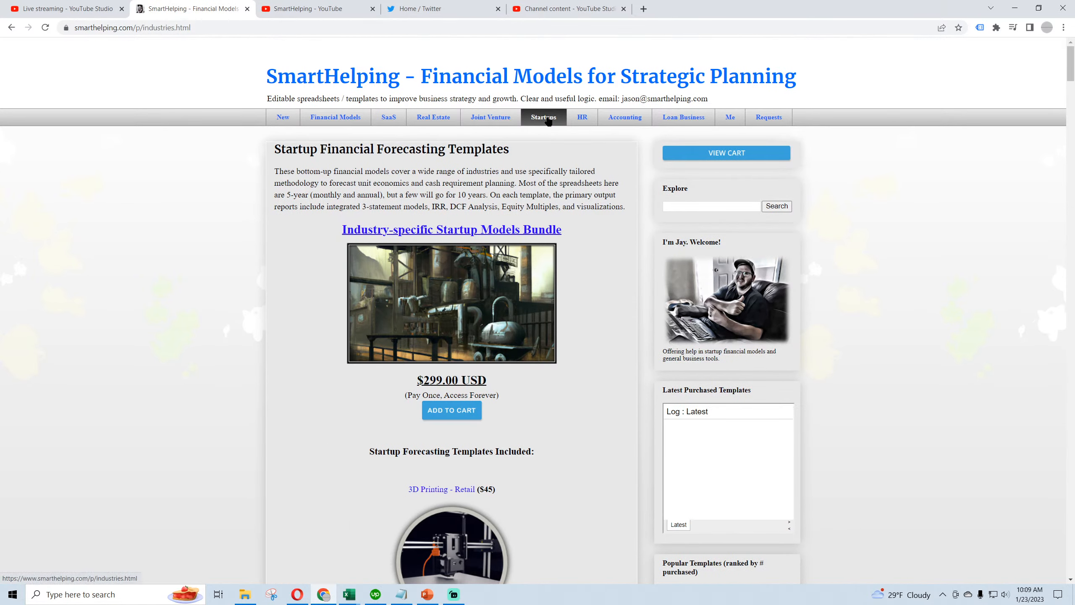
scroll(380, 396, "down", 9)
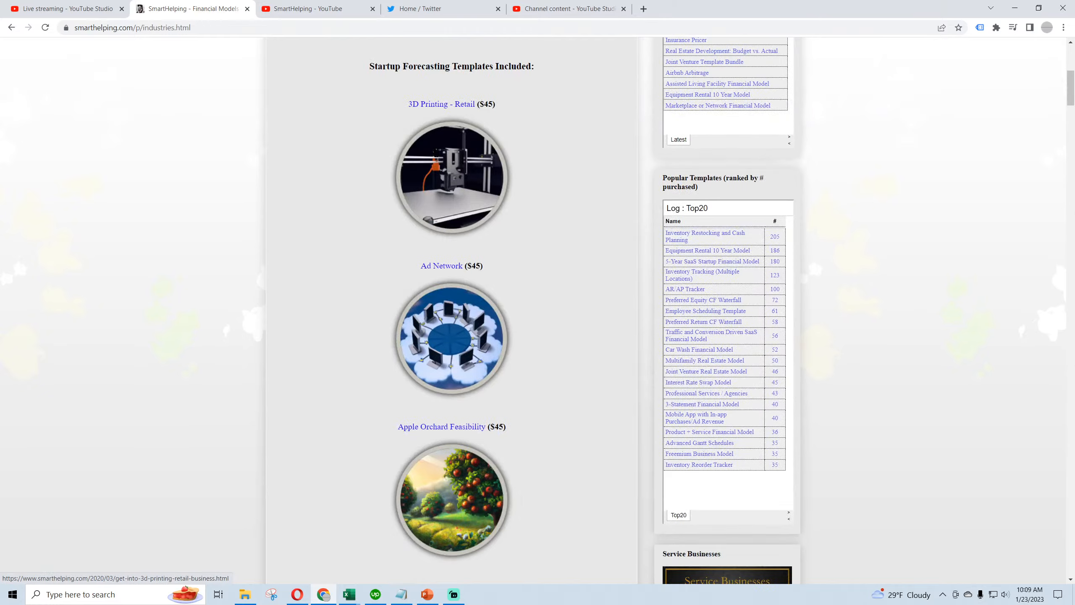
scroll(380, 396, "down", 6)
scroll(380, 395, "down", 3)
scroll(423, 385, "up", 12)
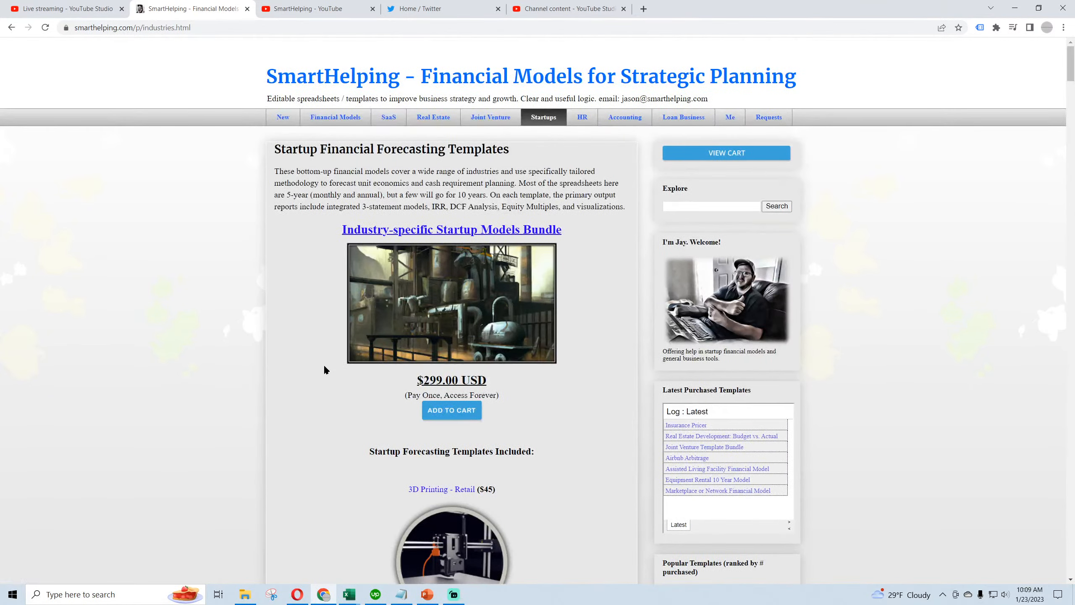
scroll(304, 361, "down", 4)
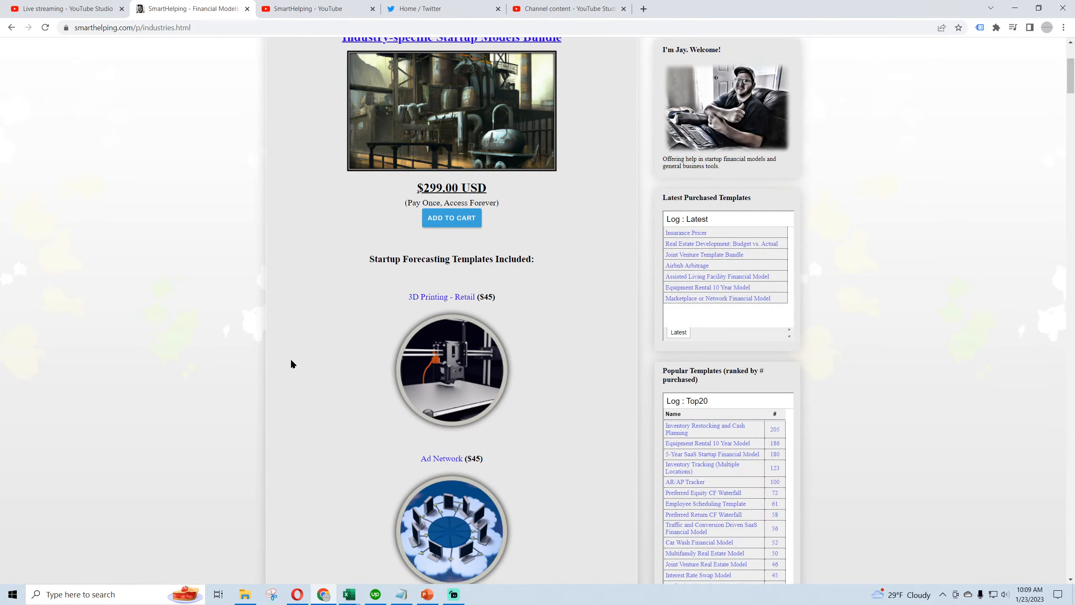
scroll(287, 359, "down", 8)
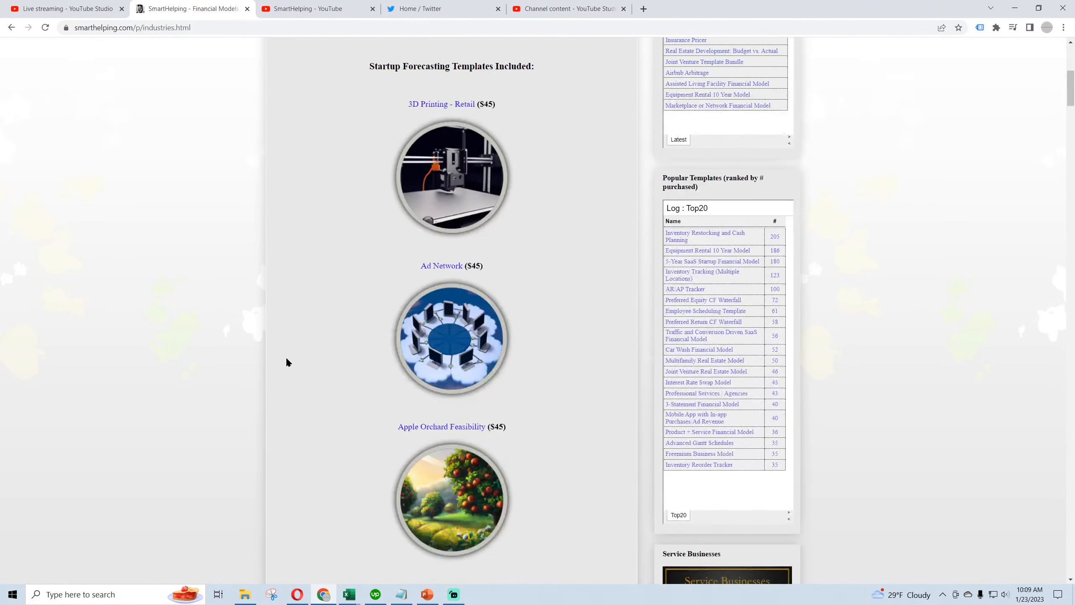
scroll(286, 360, "down", 4)
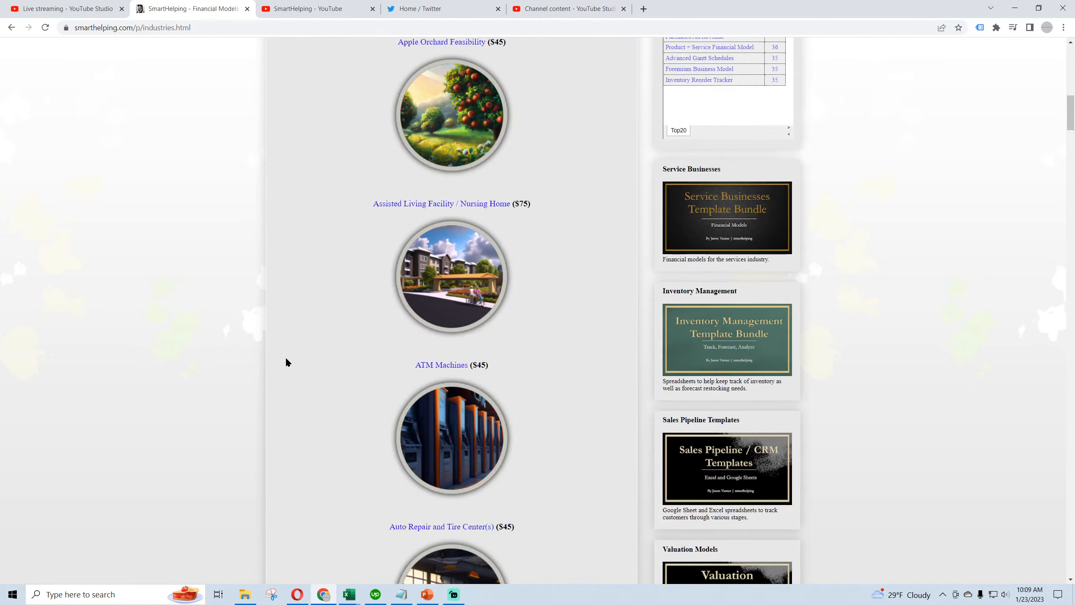
Step: Open the site's Financial Models page and examine the SaaS, real estate, industry-specific and joint venture template bundles
scroll(287, 359, "up", 16)
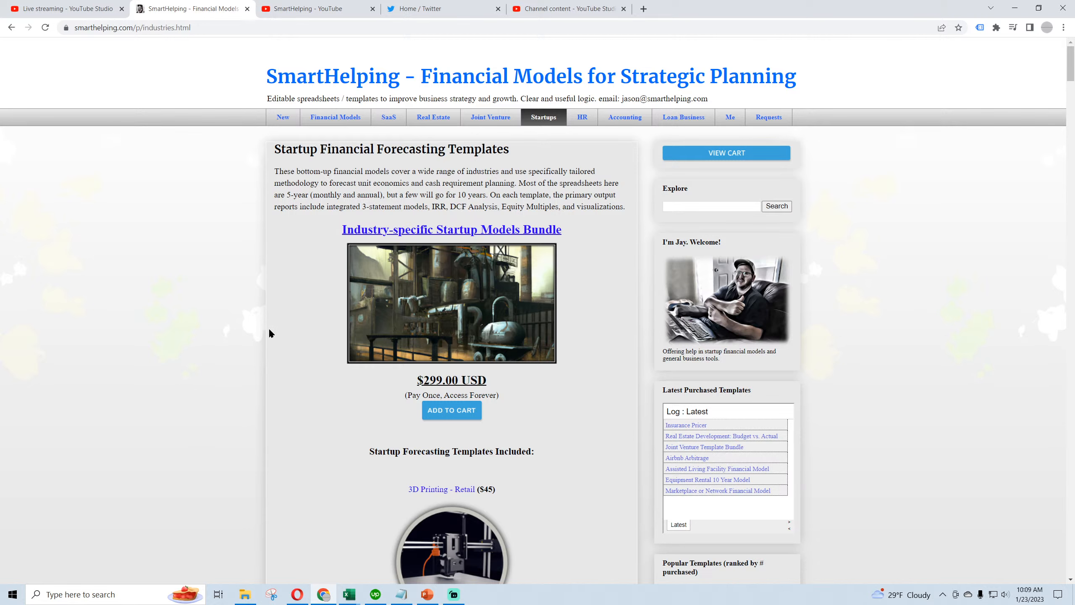
left_click(342, 119)
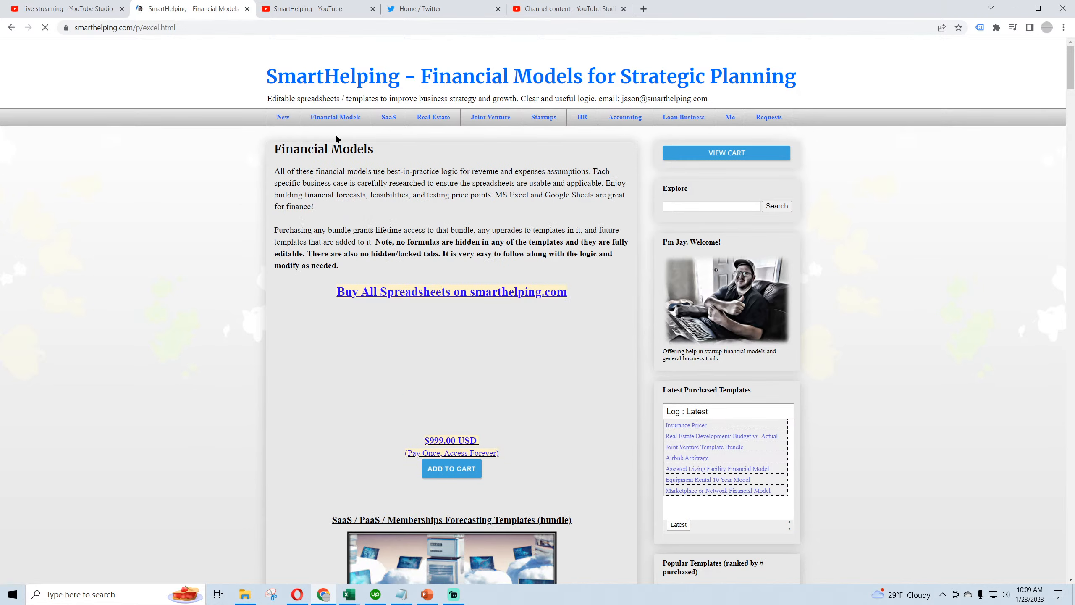
scroll(309, 263, "down", 4)
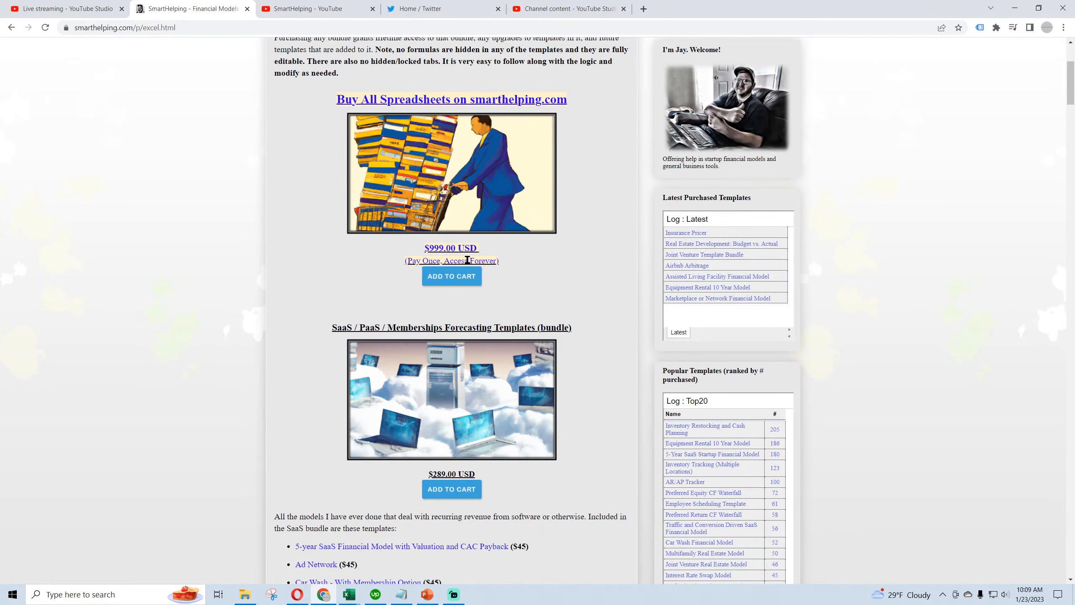
scroll(309, 267, "down", 4)
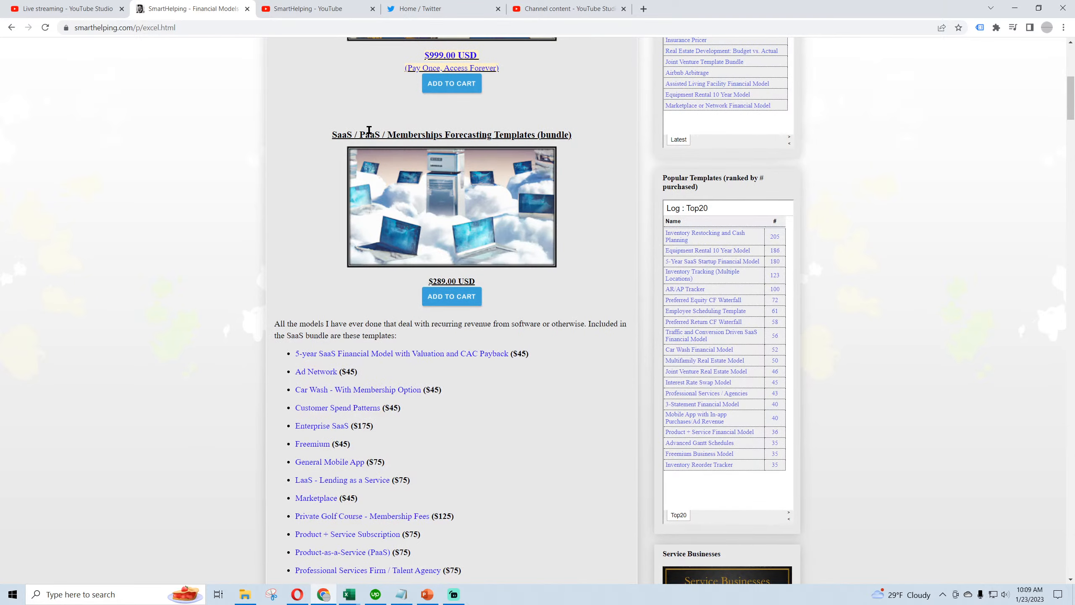
scroll(309, 272, "down", 12)
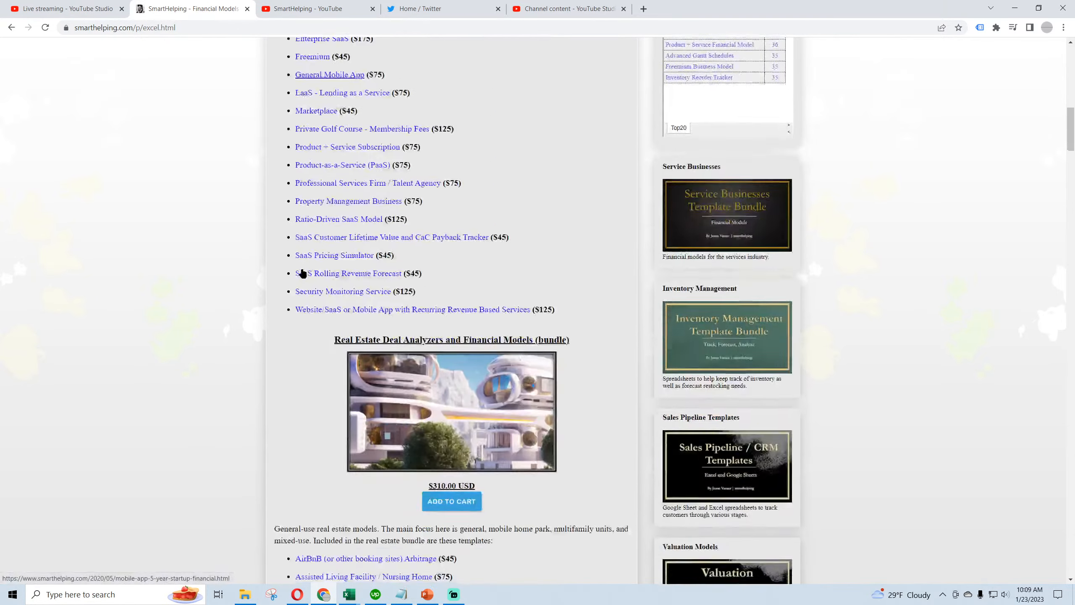
scroll(307, 327, "down", 12)
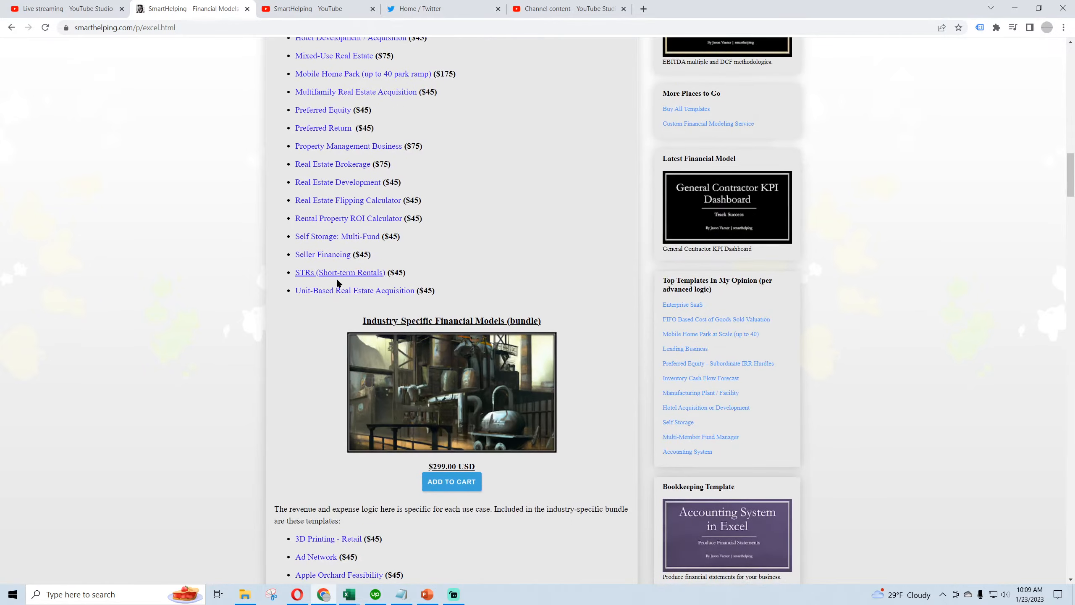
scroll(364, 341, "down", 19)
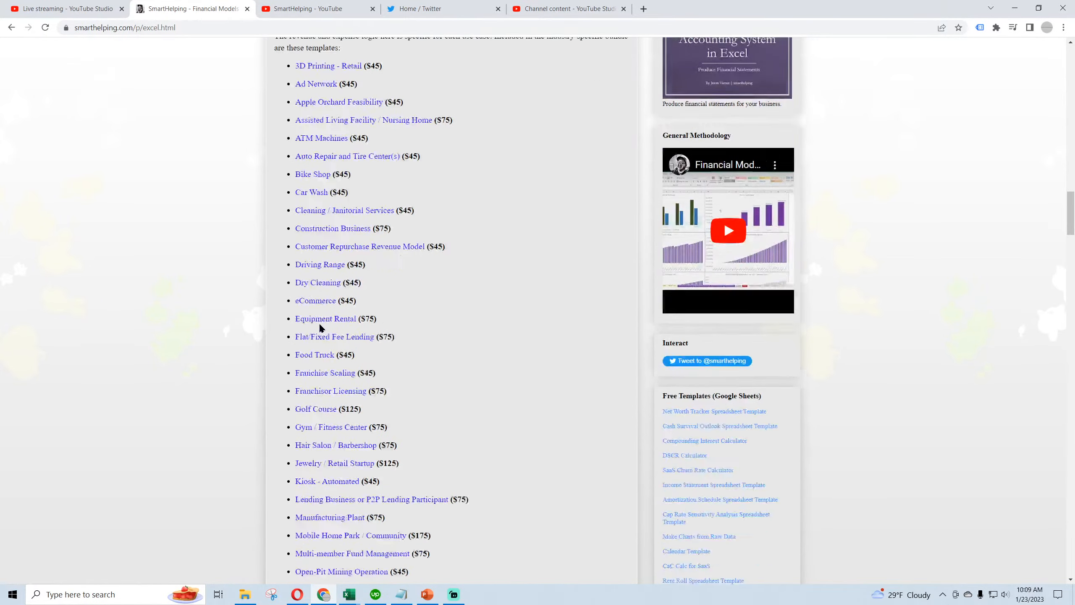
scroll(320, 324, "down", 6)
scroll(323, 323, "up", 4)
scroll(448, 265, "down", 8)
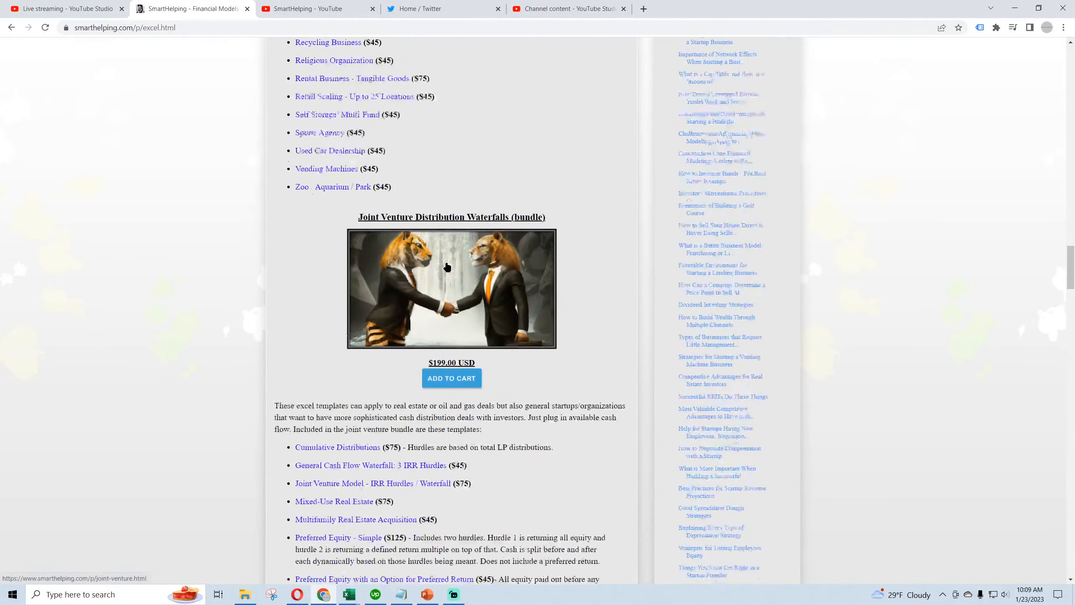
scroll(324, 296, "down", 7)
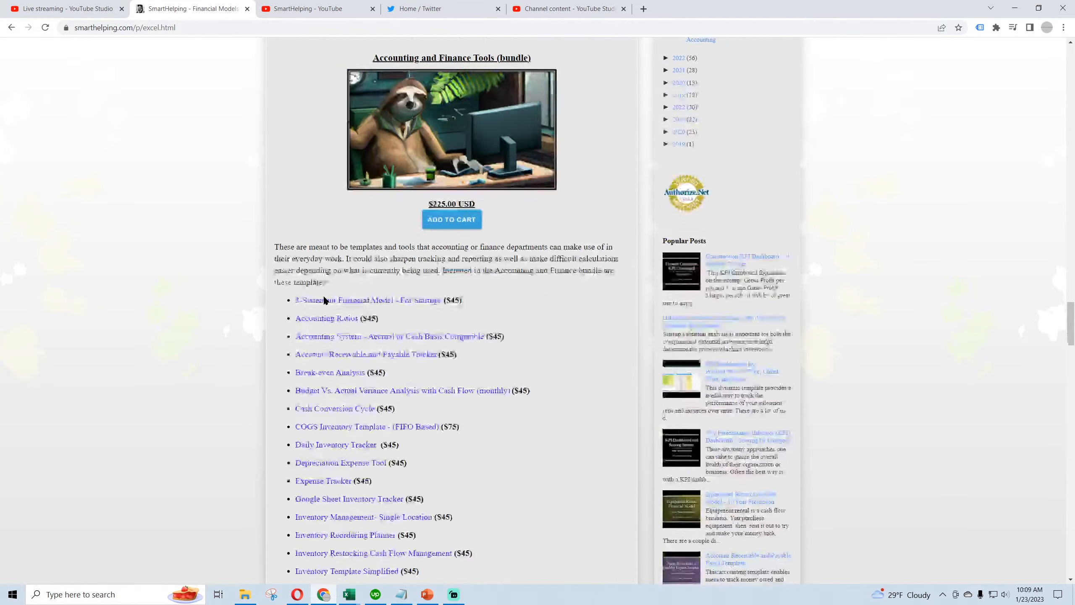
scroll(324, 299, "up", 2)
scroll(324, 299, "up", 8)
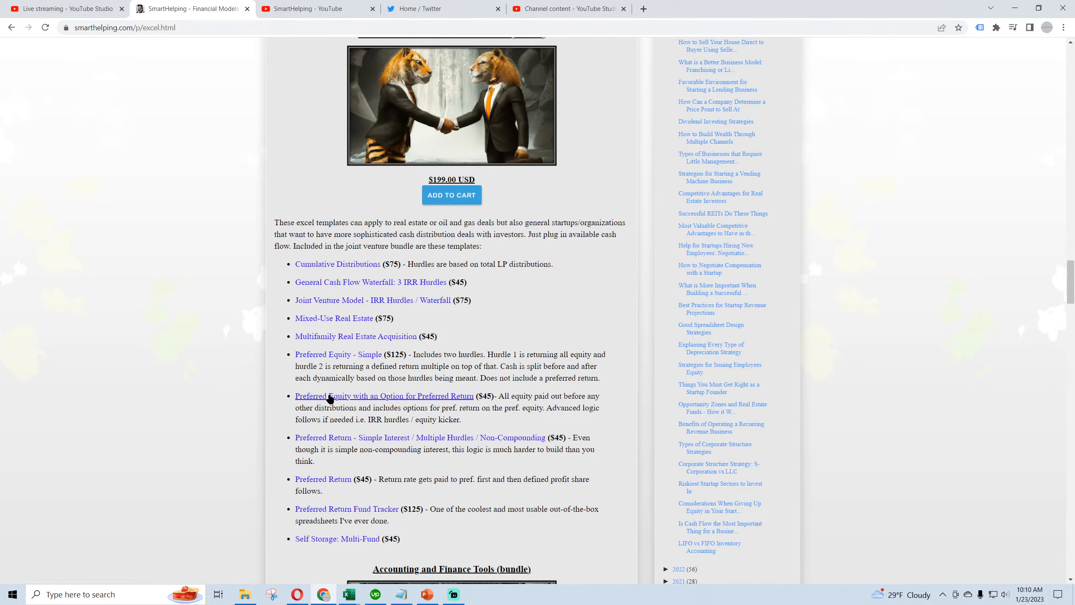
Step: Examine the accounting, HR, personal finance, Google Sheets, sales pipeline and valuation bundles, and return to the Buy All Spreadsheets offer
scroll(329, 398, "down", 8)
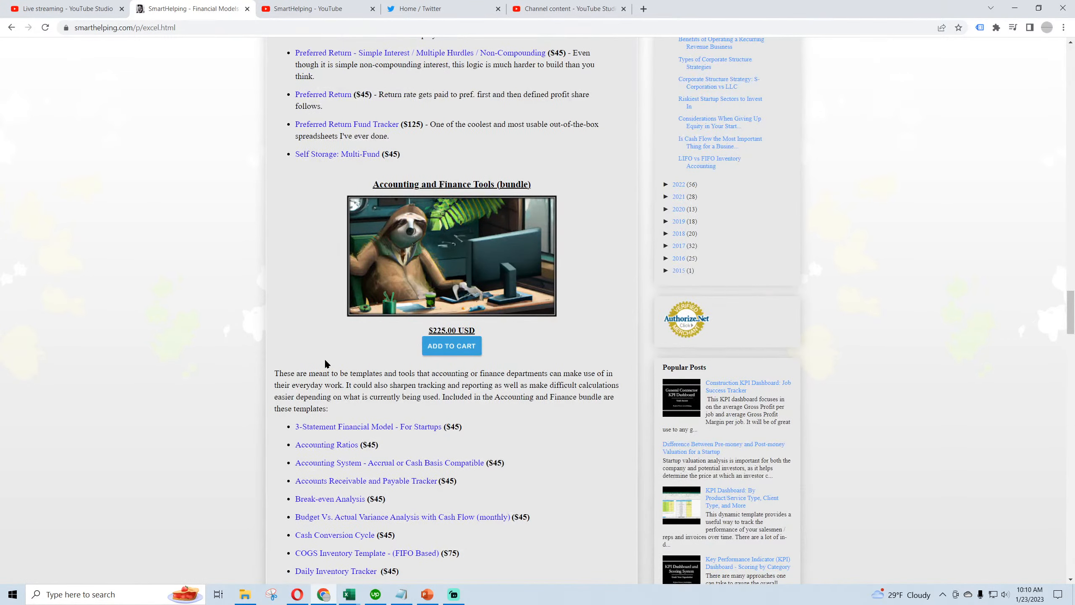
scroll(331, 307, "down", 4)
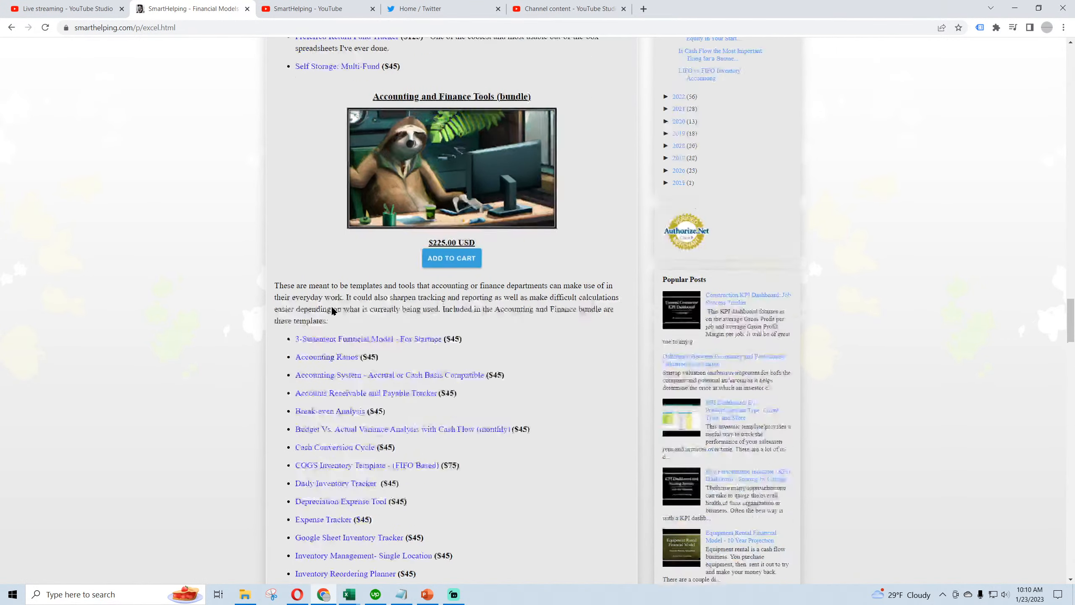
scroll(331, 311, "down", 4)
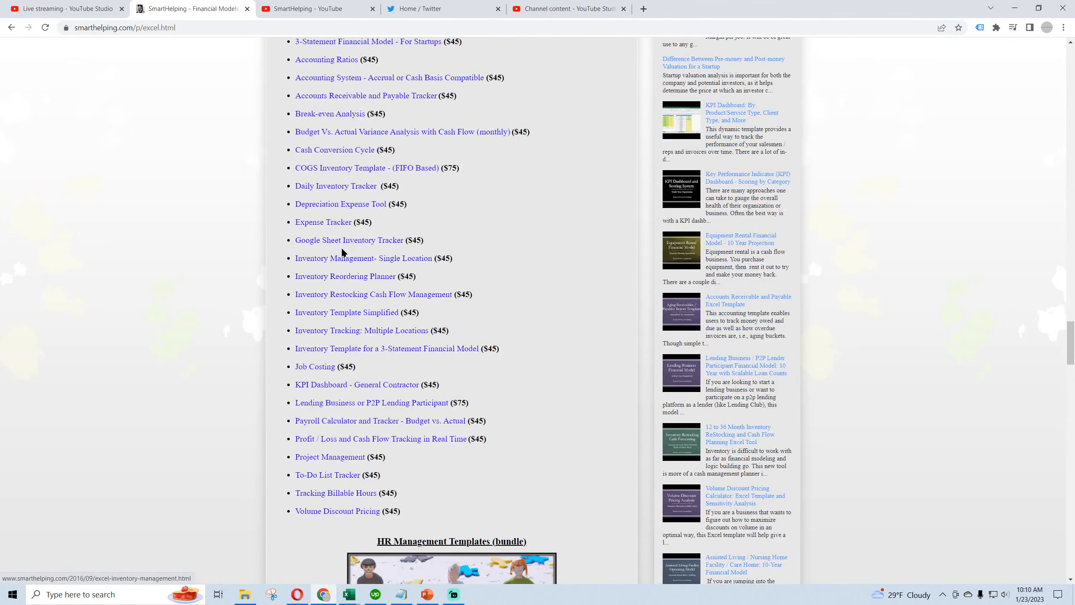
scroll(334, 391, "down", 8)
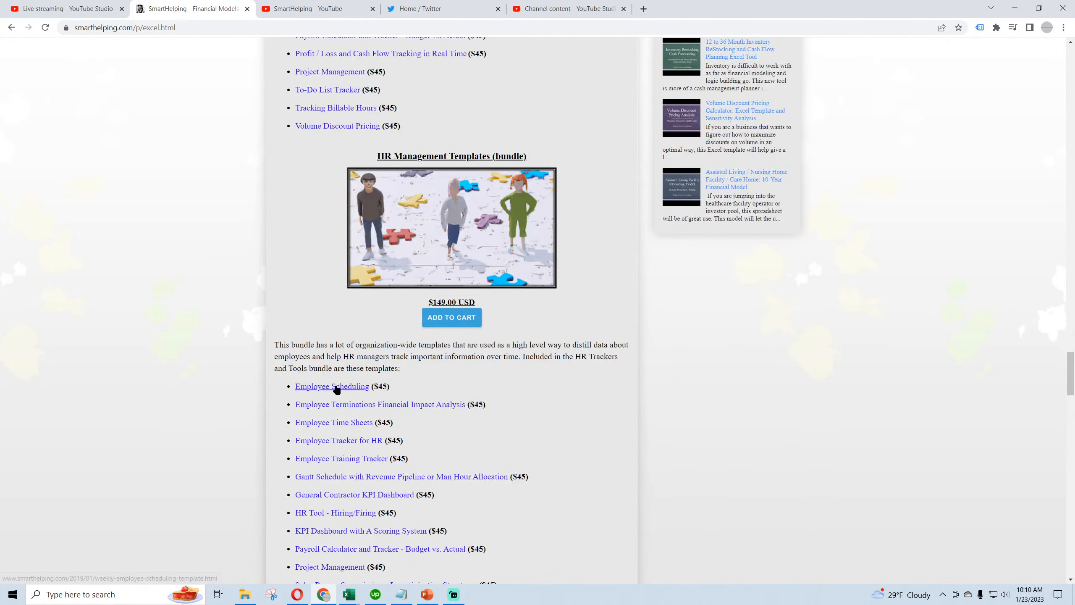
scroll(334, 388, "down", 5)
scroll(332, 356, "down", 7)
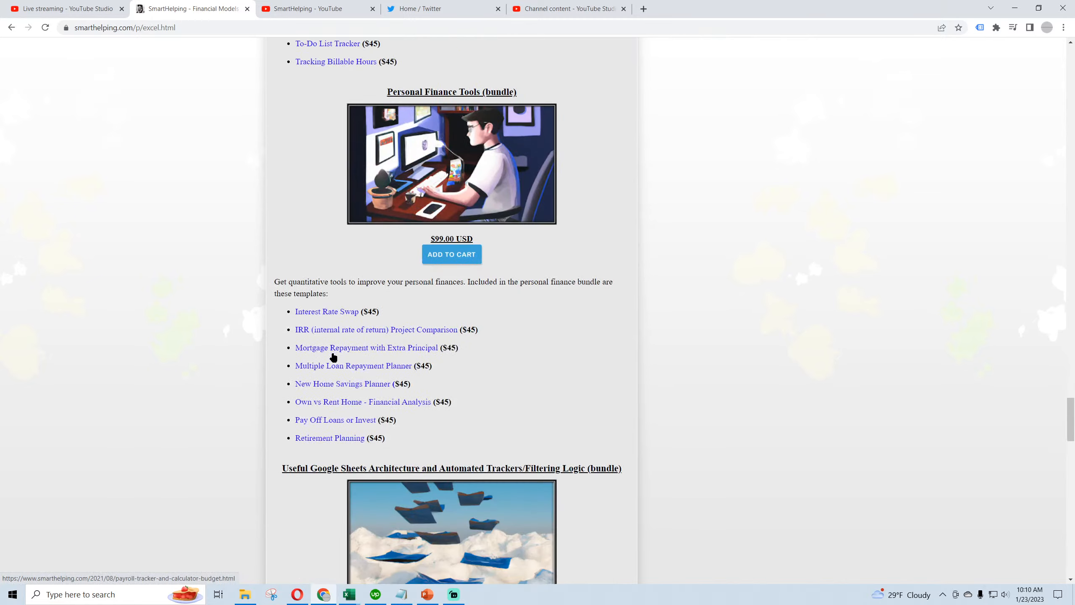
scroll(325, 305, "down", 8)
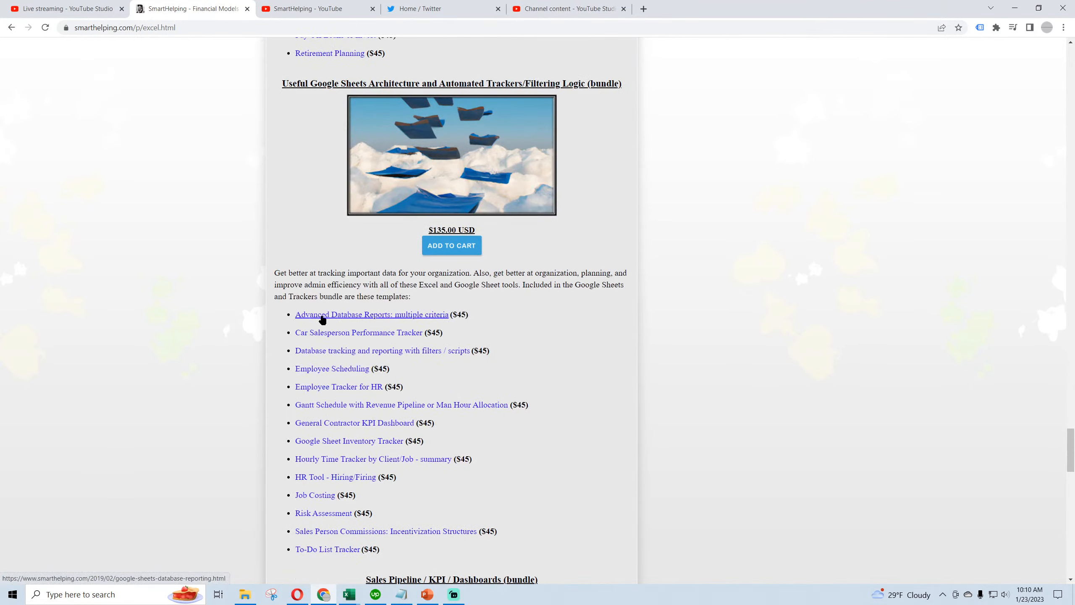
scroll(322, 320, "down", 8)
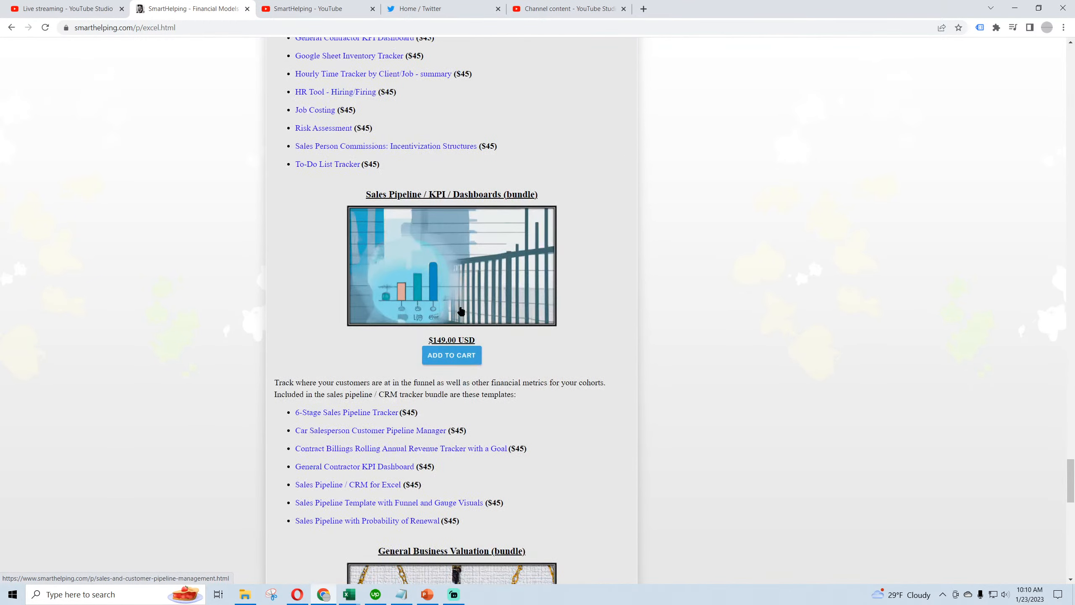
scroll(340, 402, "down", 4)
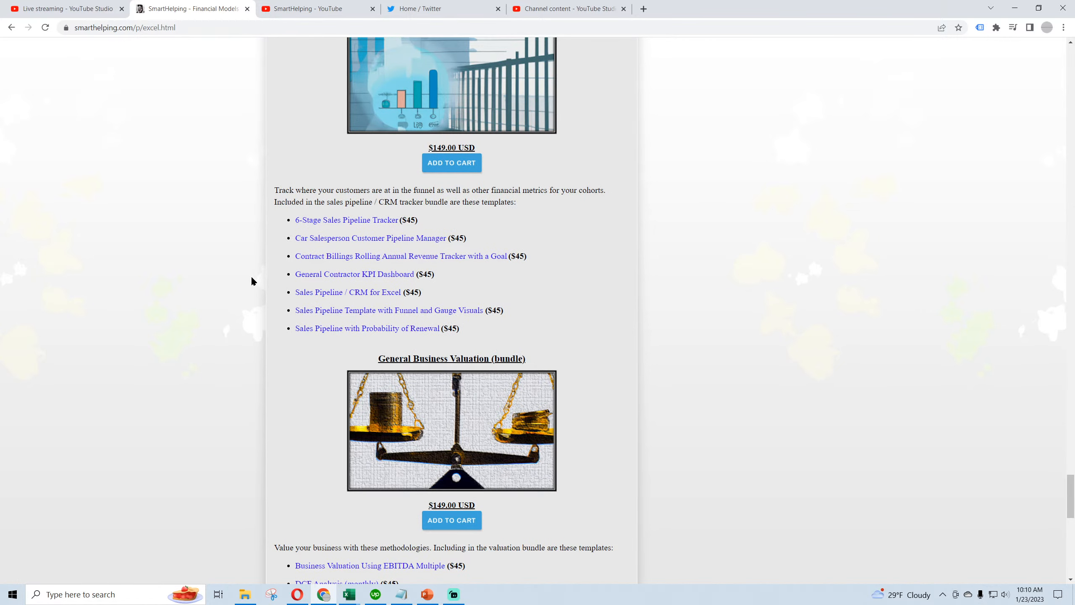
scroll(252, 281, "down", 4)
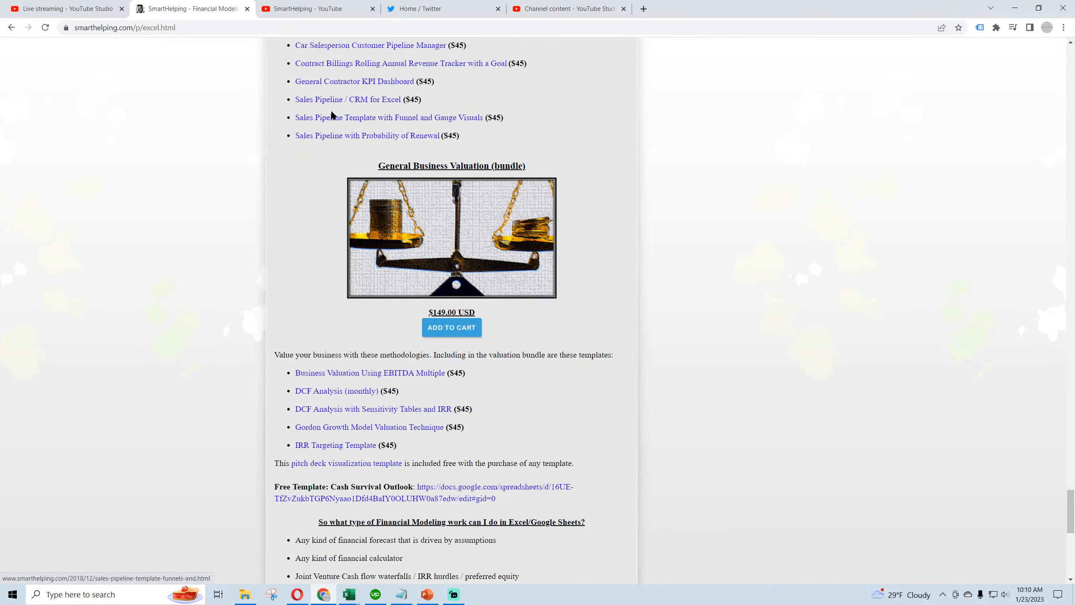
scroll(305, 350, "down", 4)
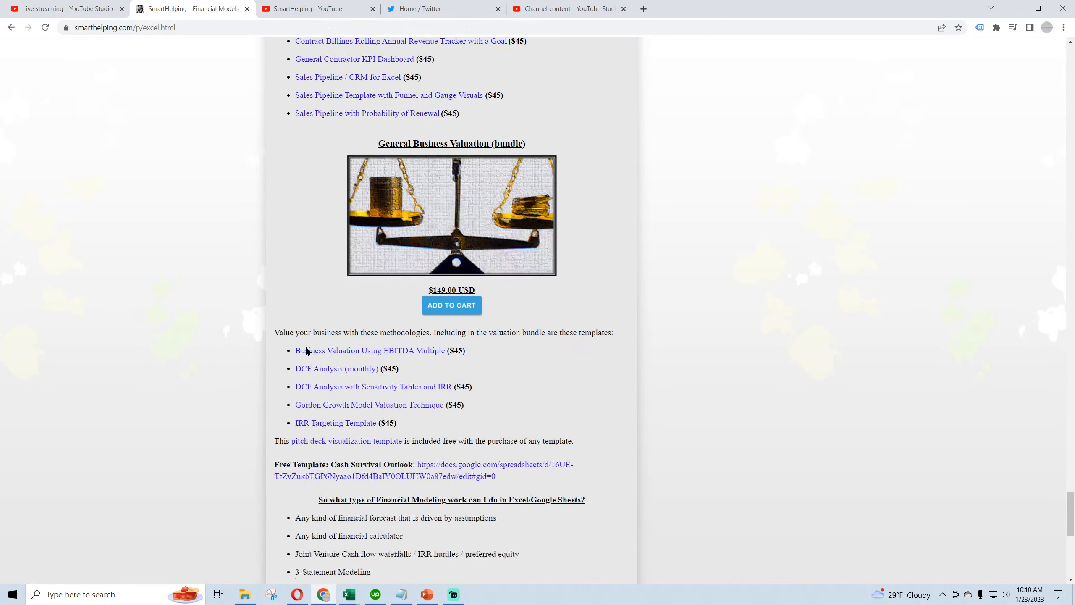
scroll(355, 211, "up", 20)
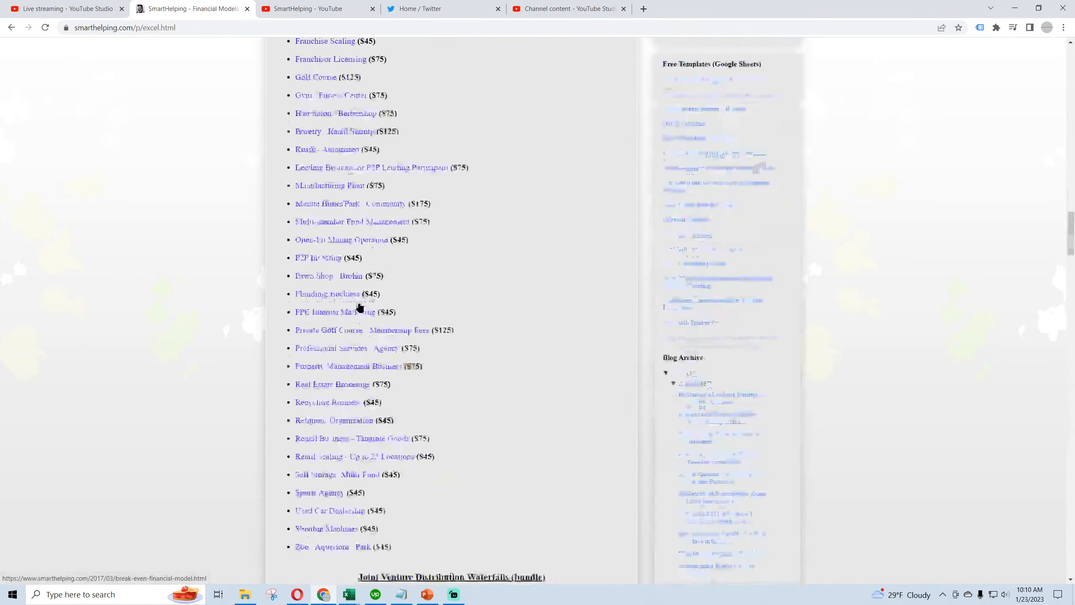
scroll(358, 303, "up", 9)
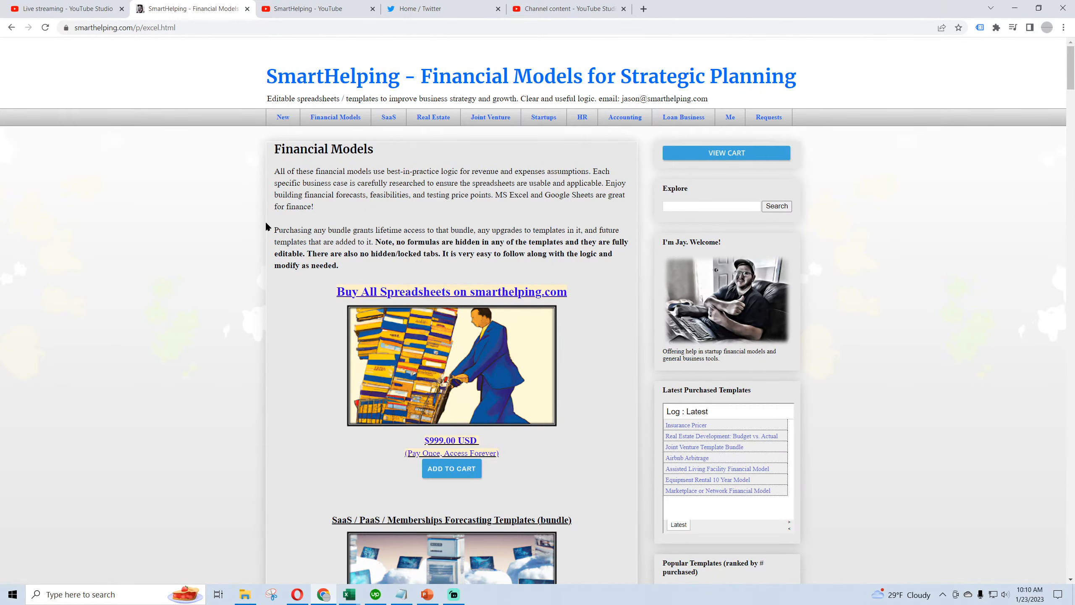
scroll(266, 228, "down", 3)
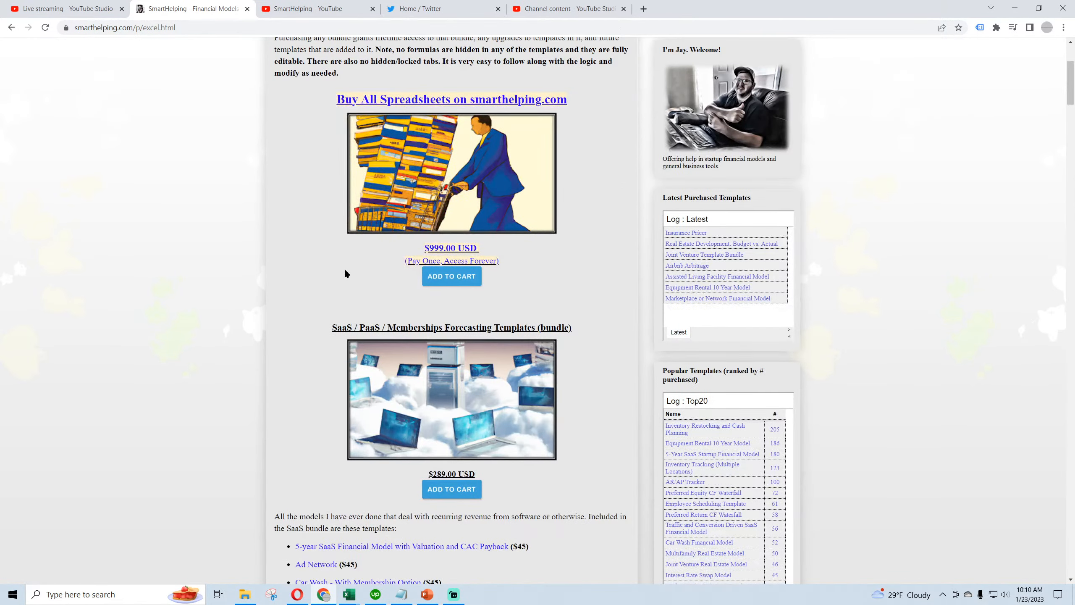
scroll(344, 273, "up", 3)
Step: Open the live Oil and Gas Well Business Part 5 stream from the SmartHelping YouTube channel, copy its URL and close it
left_click(320, 9)
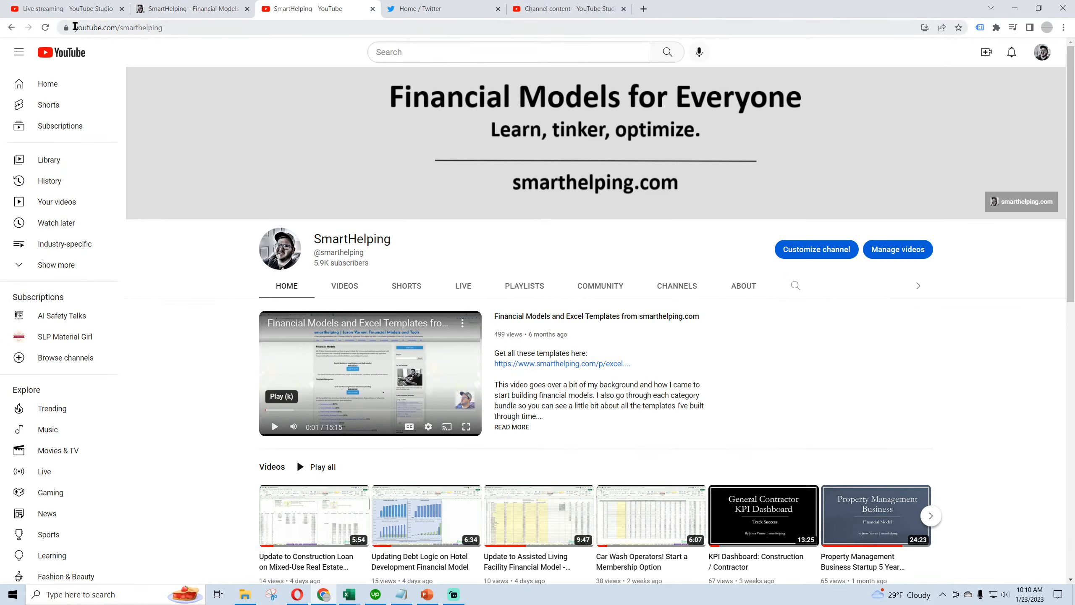
left_click(48, 28)
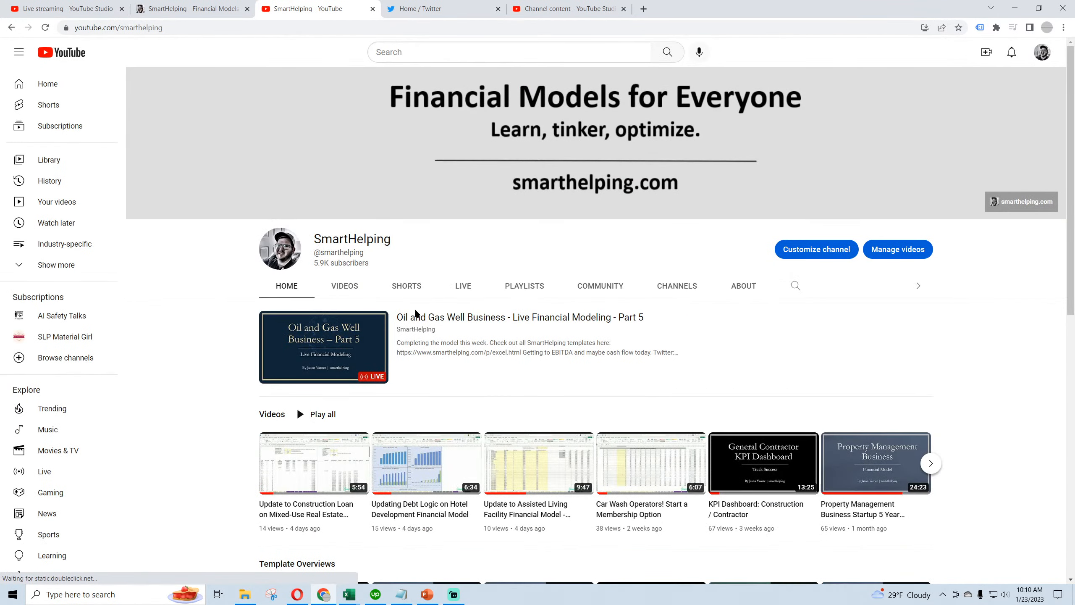
left_click(416, 318)
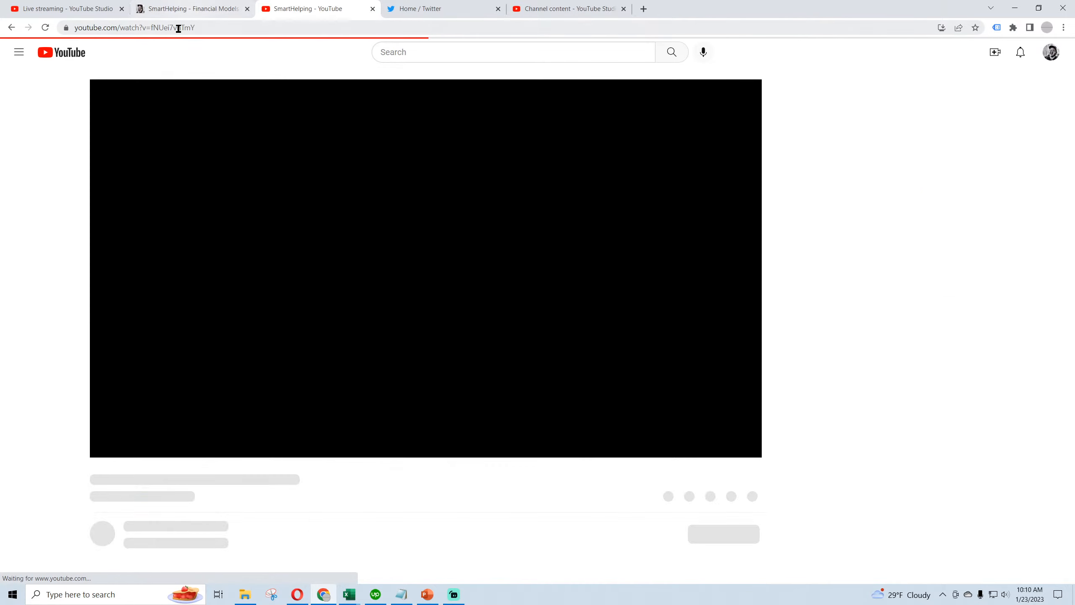
left_click(178, 27)
right_click(178, 30)
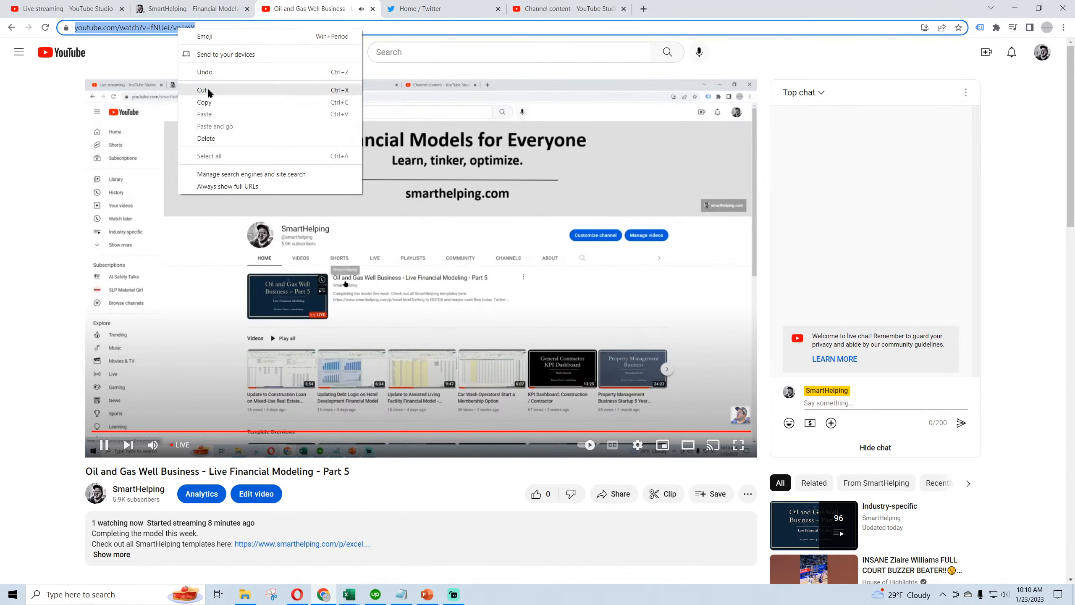
left_click(208, 105)
key("ctrl+w")
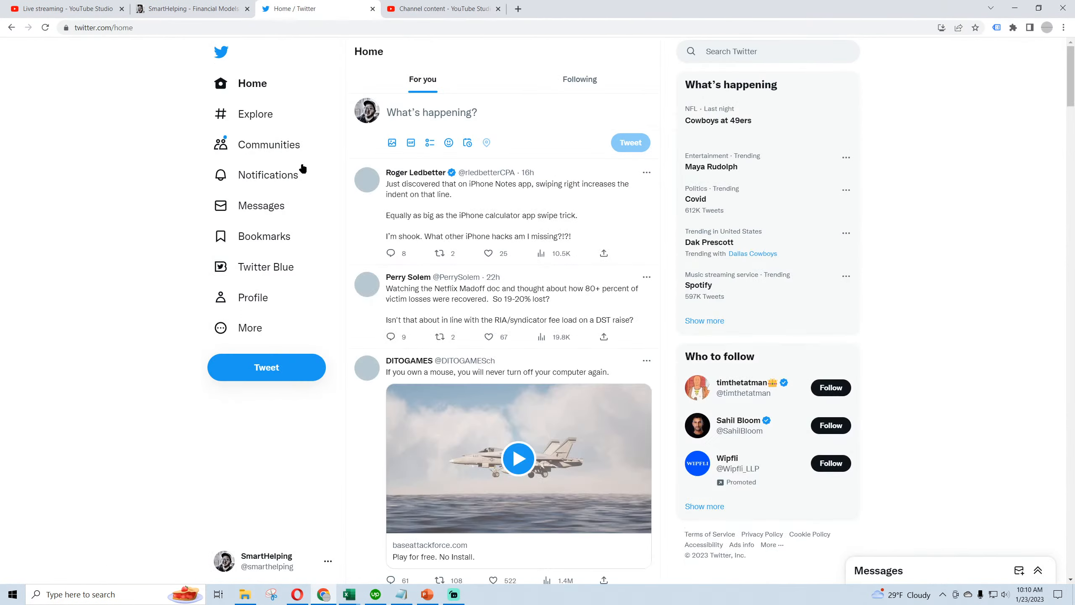
Step: Post a tweet reading "live financial modeling - oil and gas exploration -" followed by the copied stream link
left_click(278, 365)
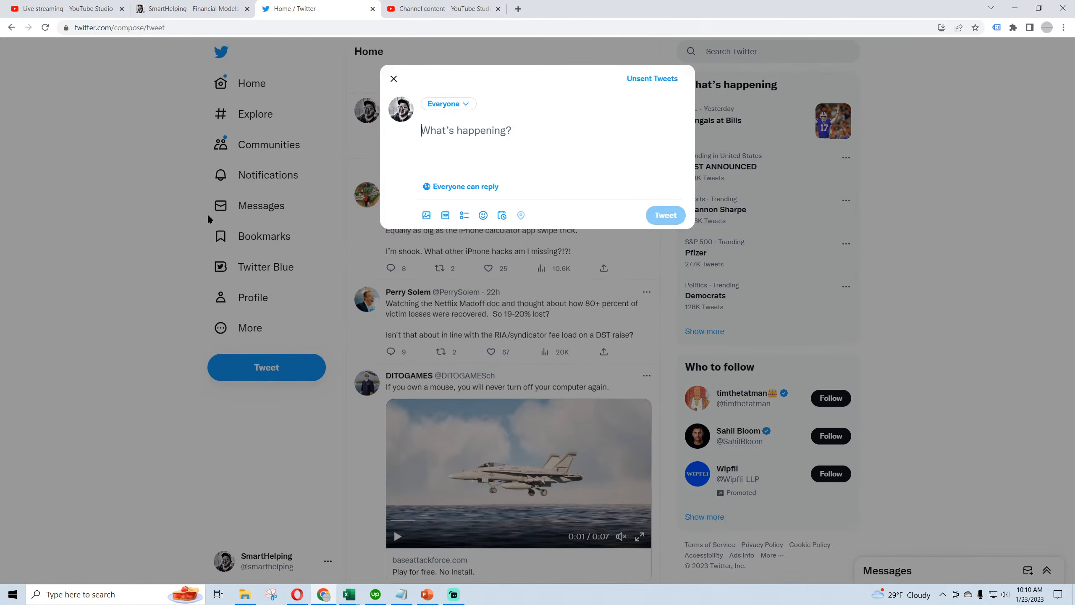
type("live financial modeling - oil and gas exploration -")
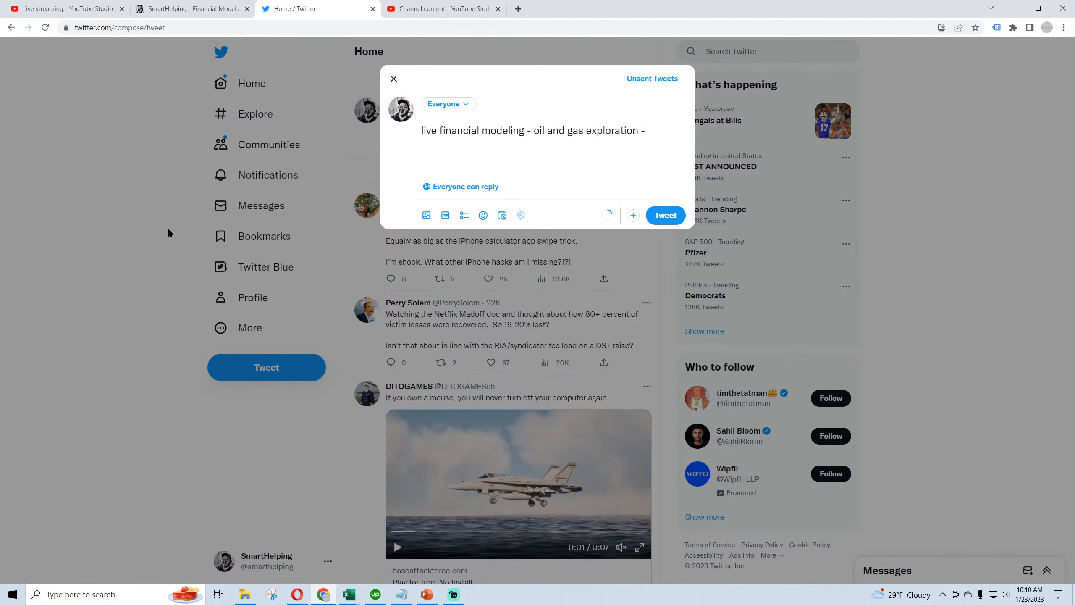
key("ctrl+v")
left_click(656, 212)
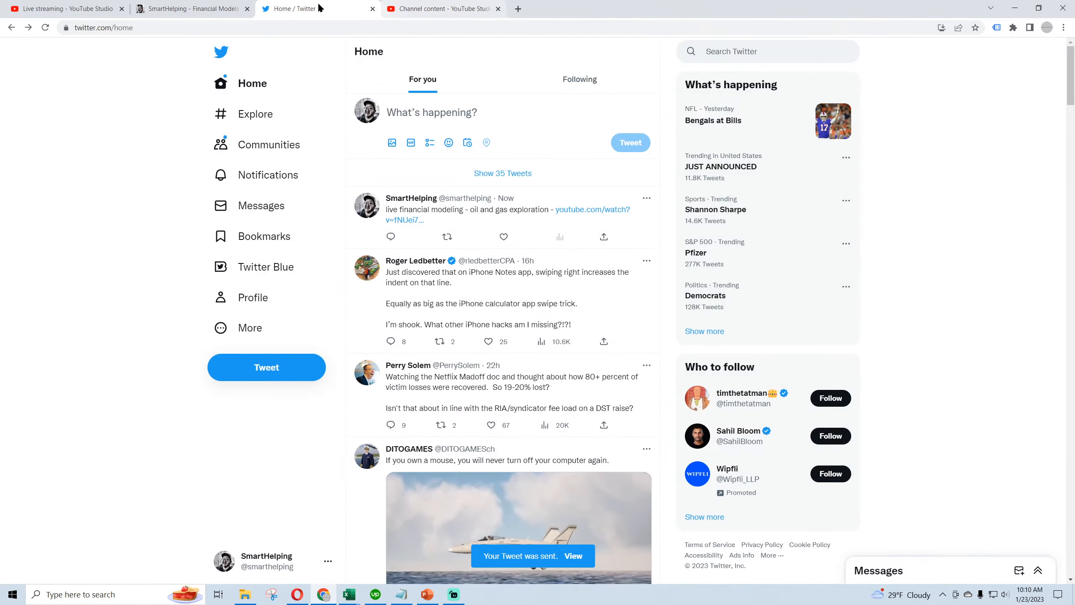
Step: Check the live stream dashboard in YouTube Studio and switch back to the Oil and Gas Wells workbook's Fixed Costs sheet in Excel
left_click(190, 8)
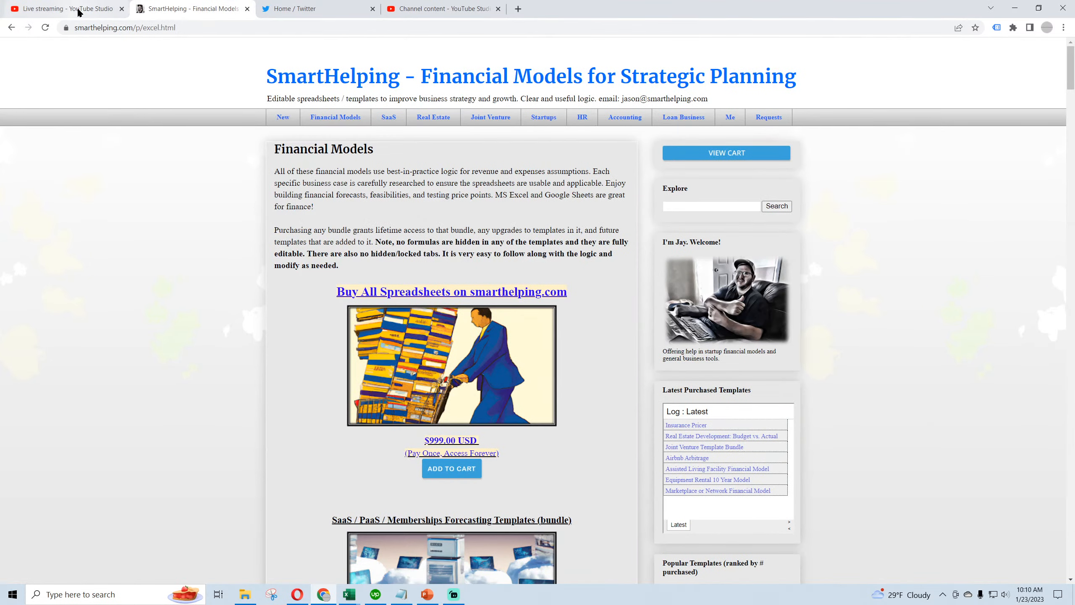
left_click(67, 8)
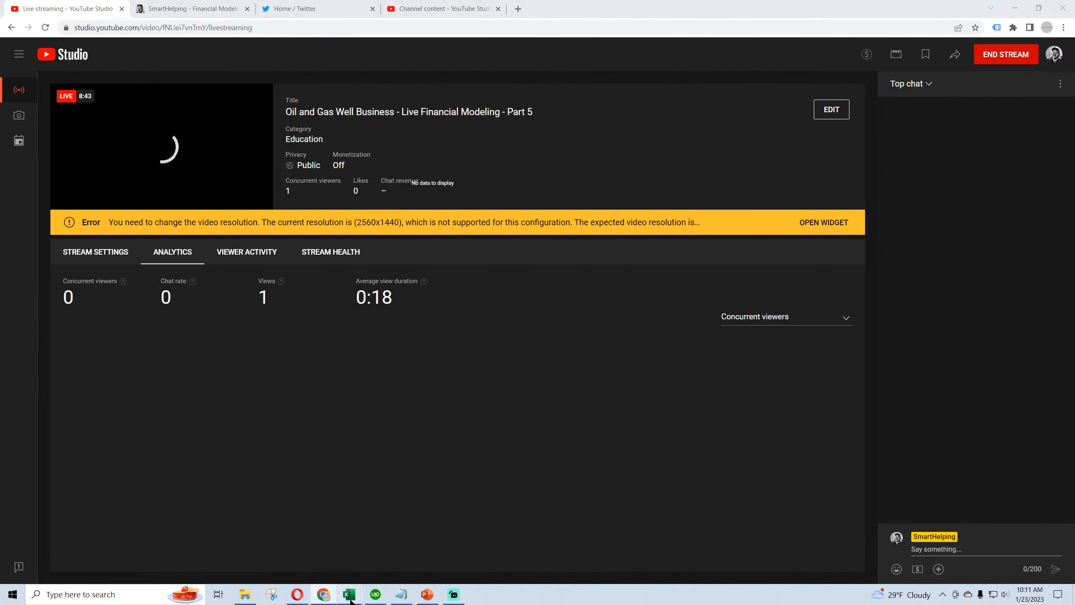
mouse_move(349, 595)
left_click(454, 513)
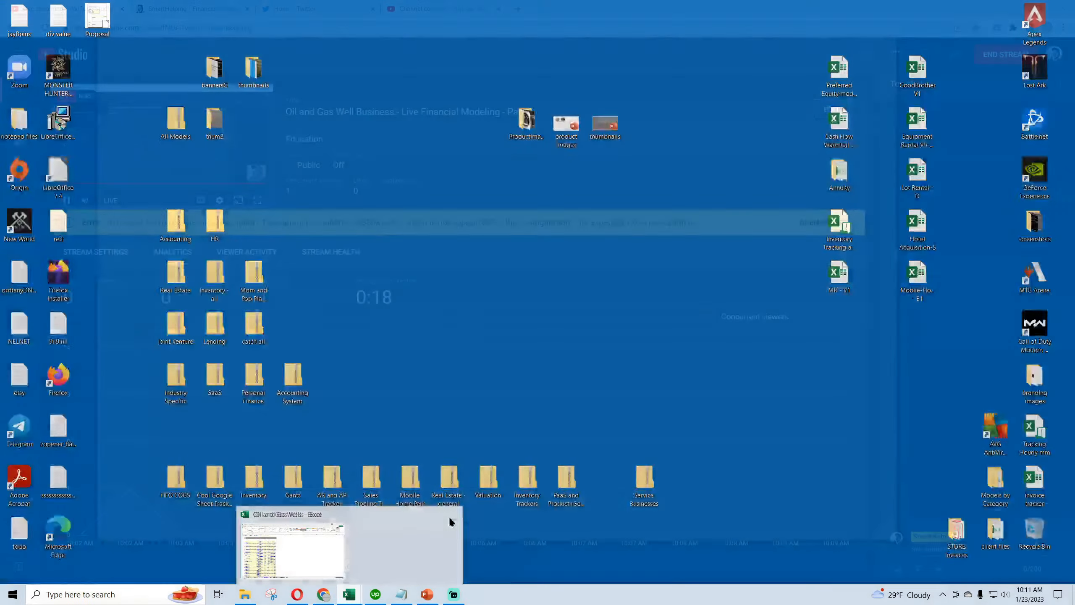
left_click(334, 539)
left_click(422, 339)
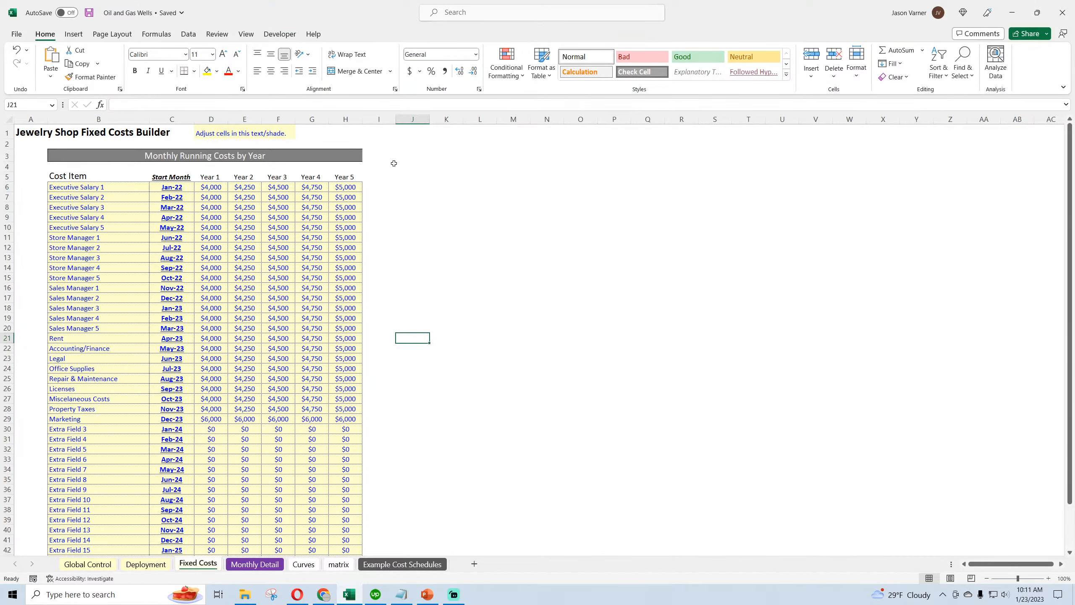
Step: Extend the year headers through Year 20 and merge and center the "Monthly Running Costs by Year" banner across B3:W3
left_click(337, 178)
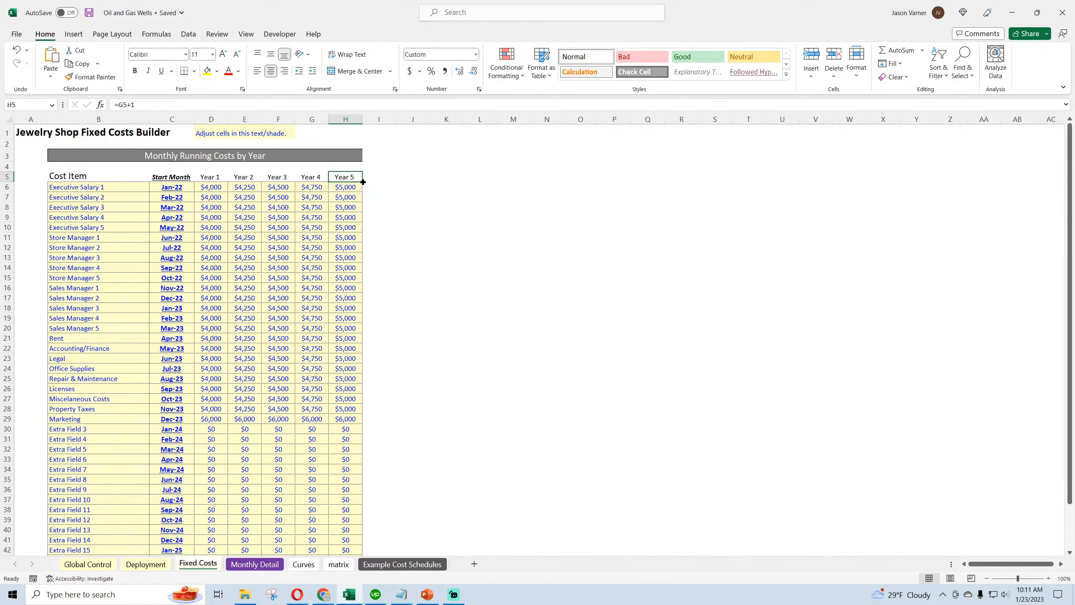
left_click_drag(363, 183, 866, 183)
left_click_drag(296, 154, 866, 160)
left_click(369, 72)
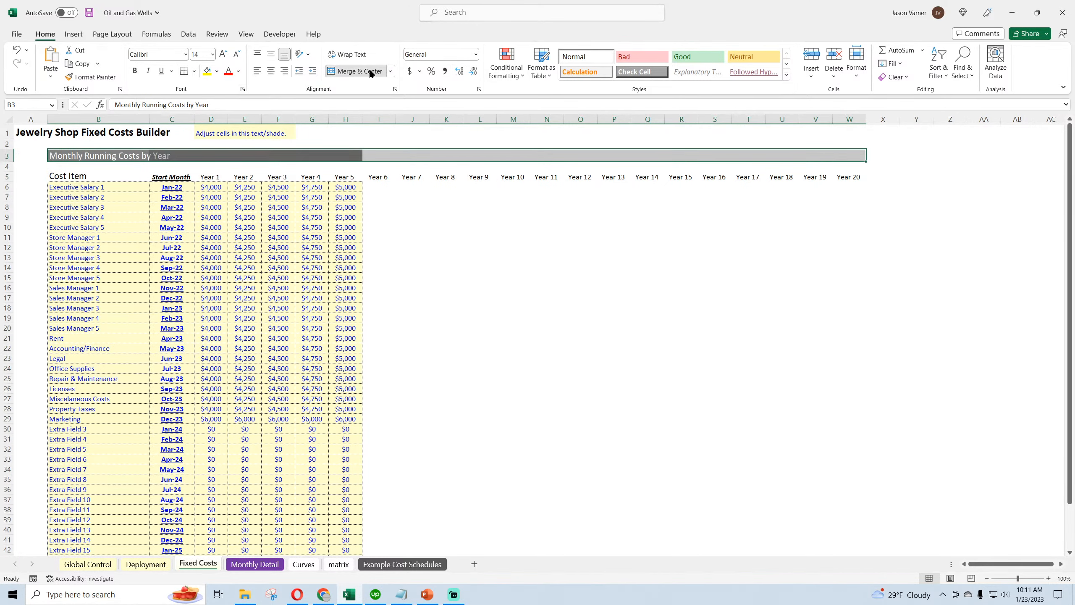
left_click(370, 72)
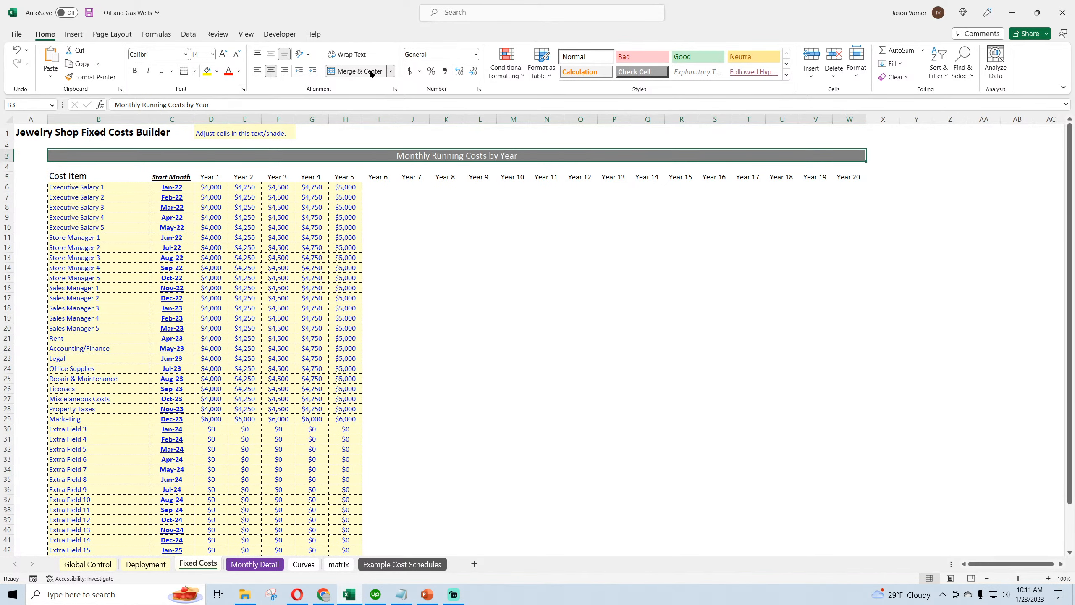
Step: Fill the Year 5 cost column across to column AA for every cost item row
left_click(345, 186)
left_click_drag(207, 187, 346, 191)
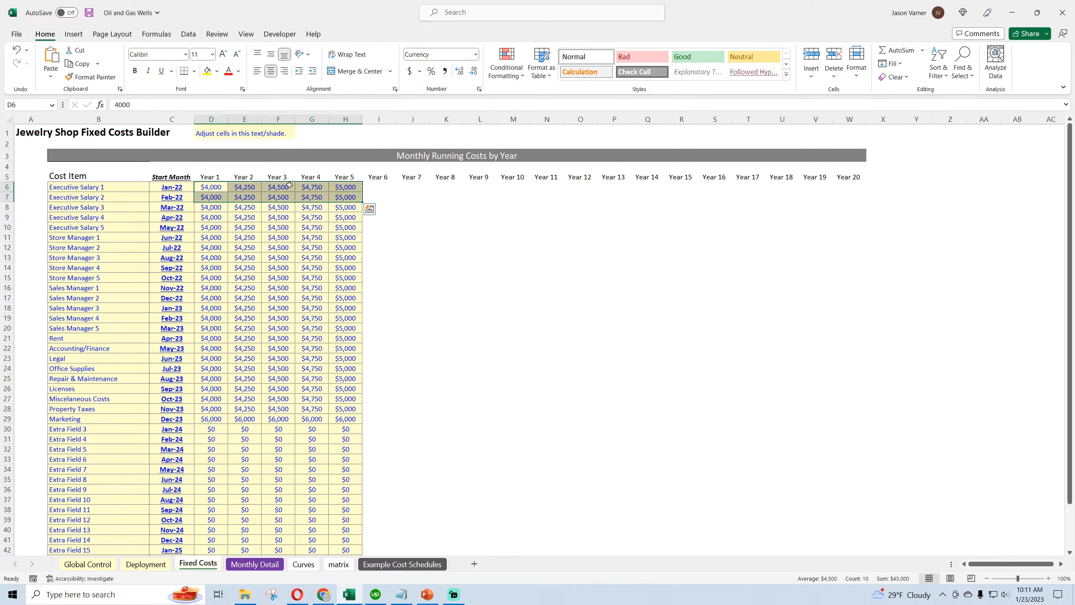
left_click(209, 187)
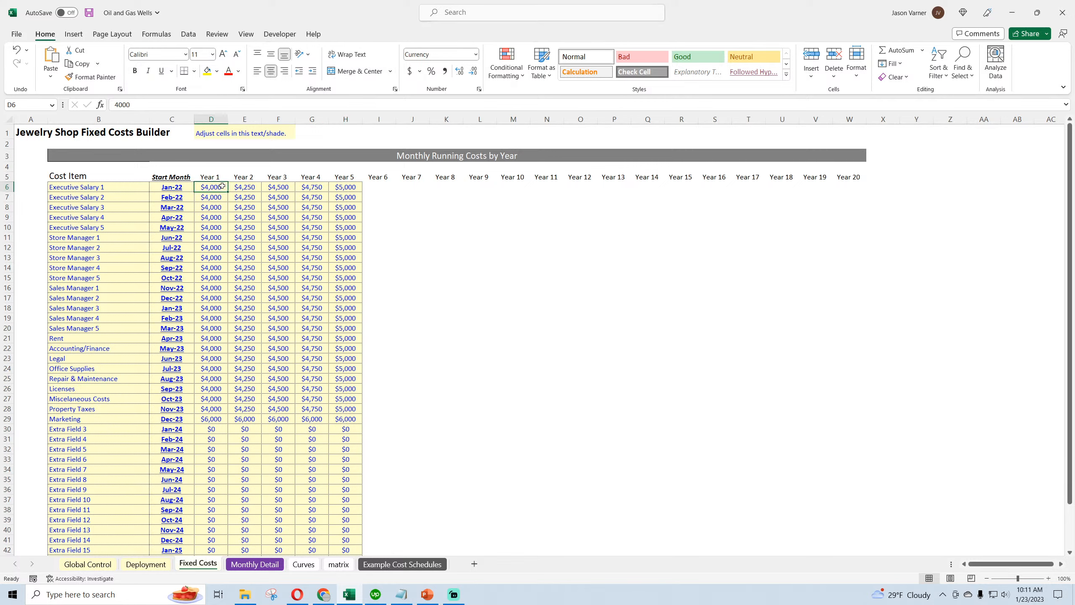
left_click(244, 187)
left_click(279, 187)
left_click_drag(343, 187, 990, 464)
scroll(840, 437, "up", 2)
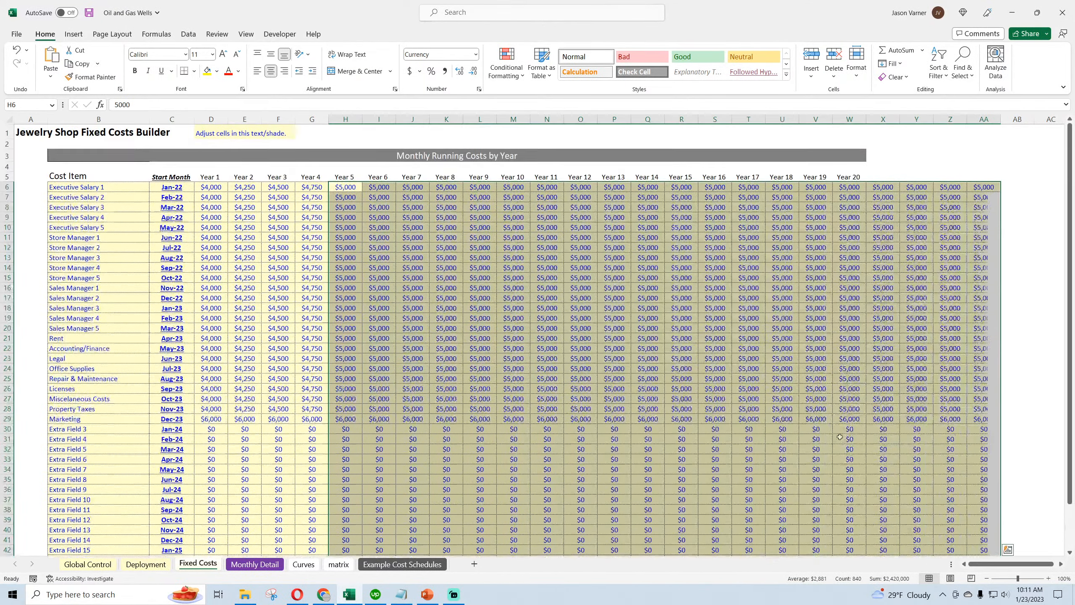
Step: Clear all contents and formatting from the surplus columns X through AA
left_click_drag(883, 119, 984, 119)
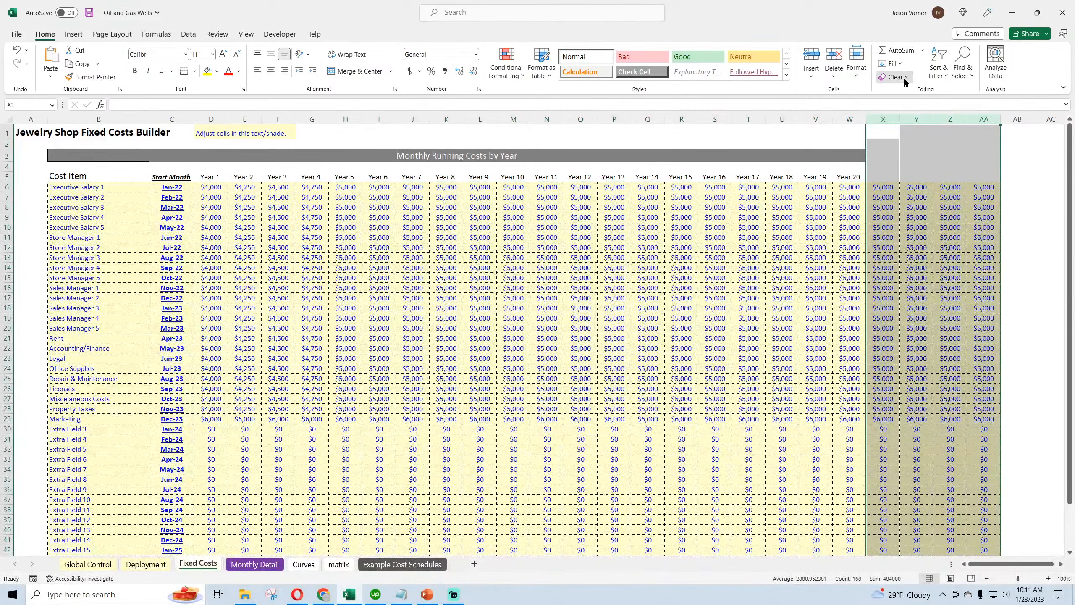
left_click(904, 80)
left_click(918, 103)
left_click(446, 238)
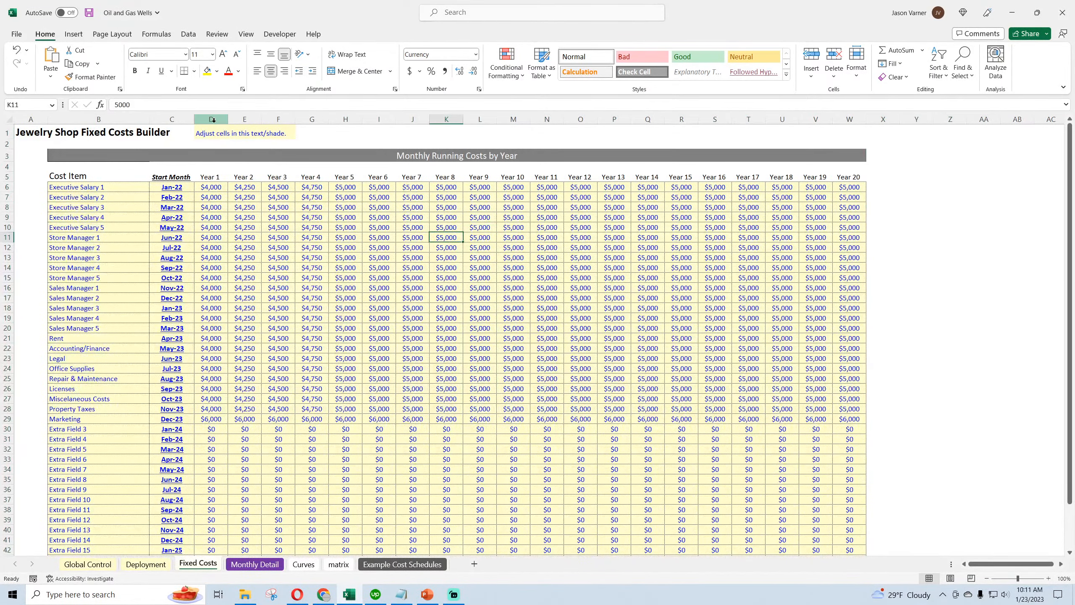
Step: Apply the custom accounting format without a currency symbol or decimals to the cost amounts in D6:W47
left_click_drag(213, 119, 848, 119)
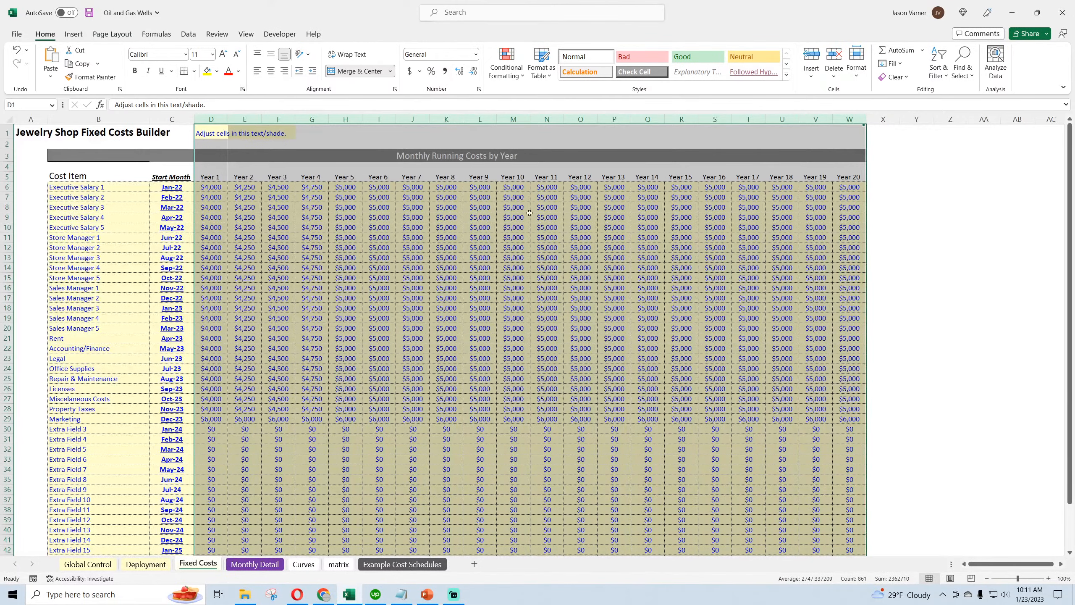
left_click_drag(207, 187, 849, 535)
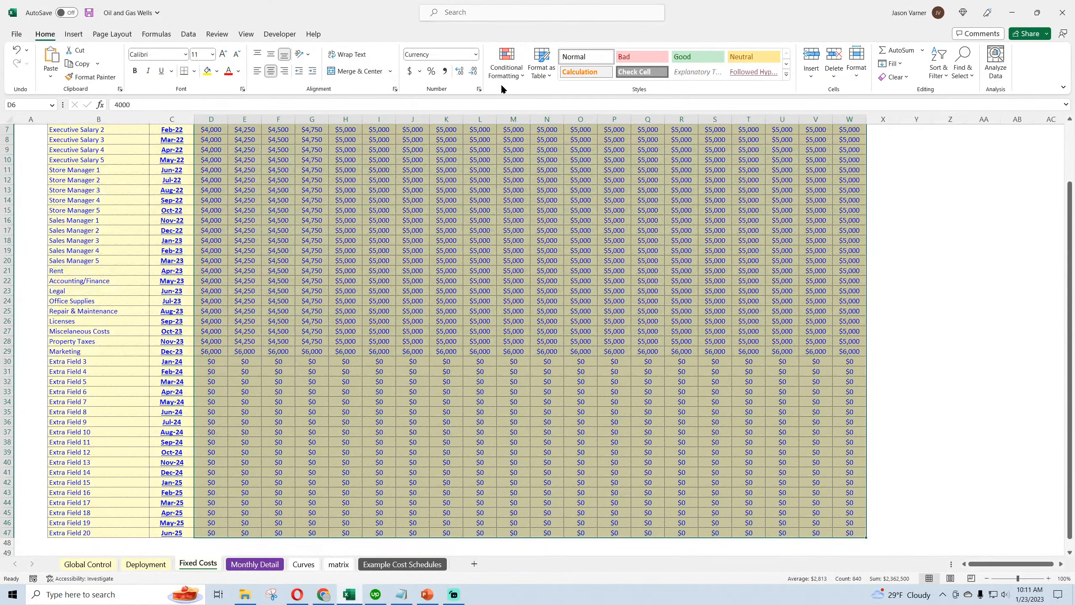
left_click(479, 89)
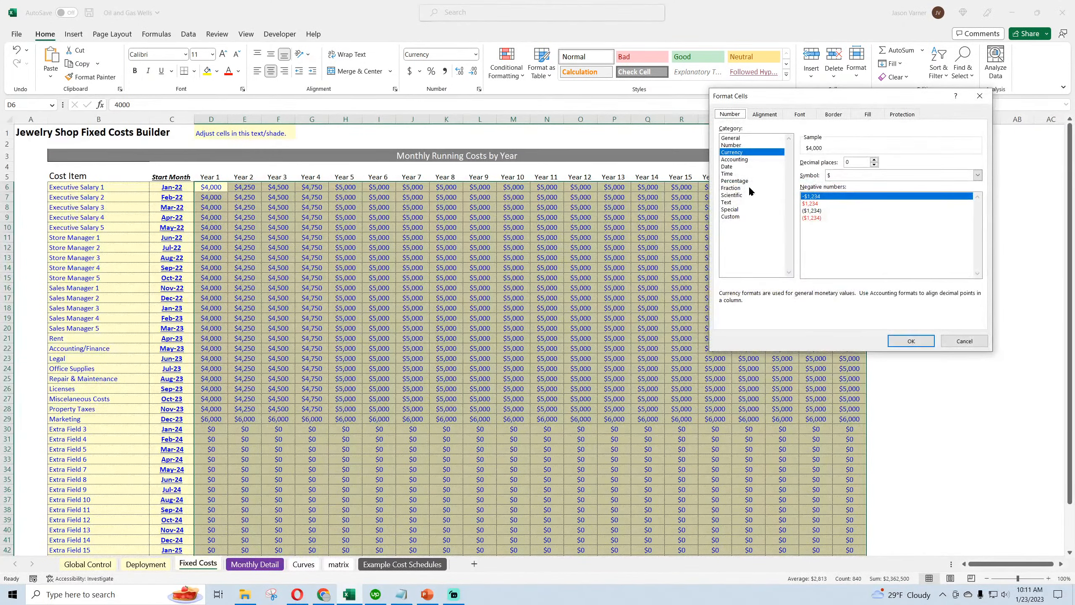
left_click(731, 145)
left_click(753, 216)
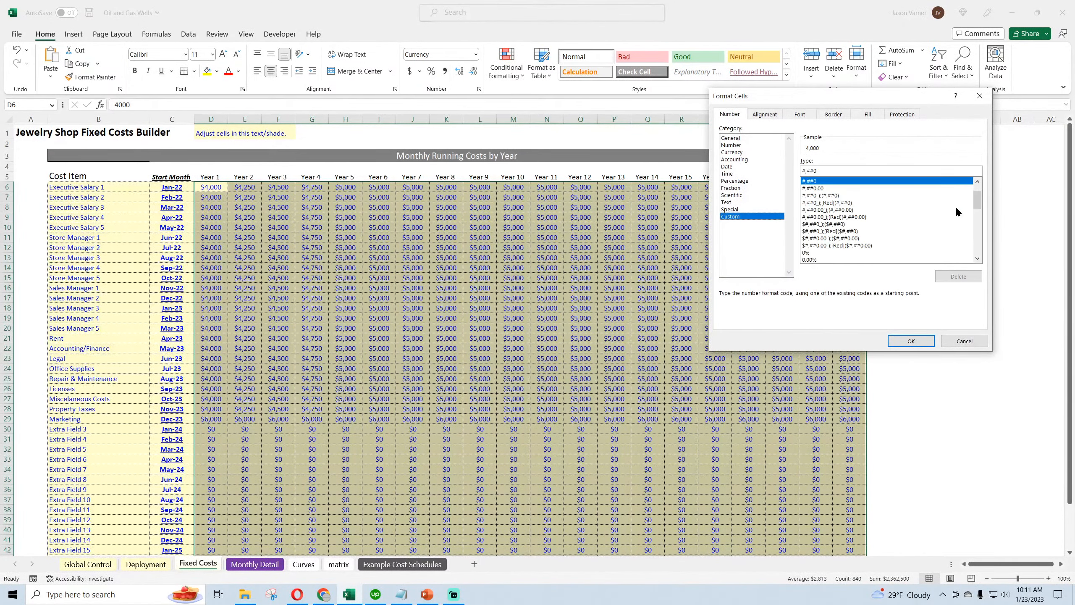
left_click_drag(977, 191, 977, 242)
left_click(866, 196)
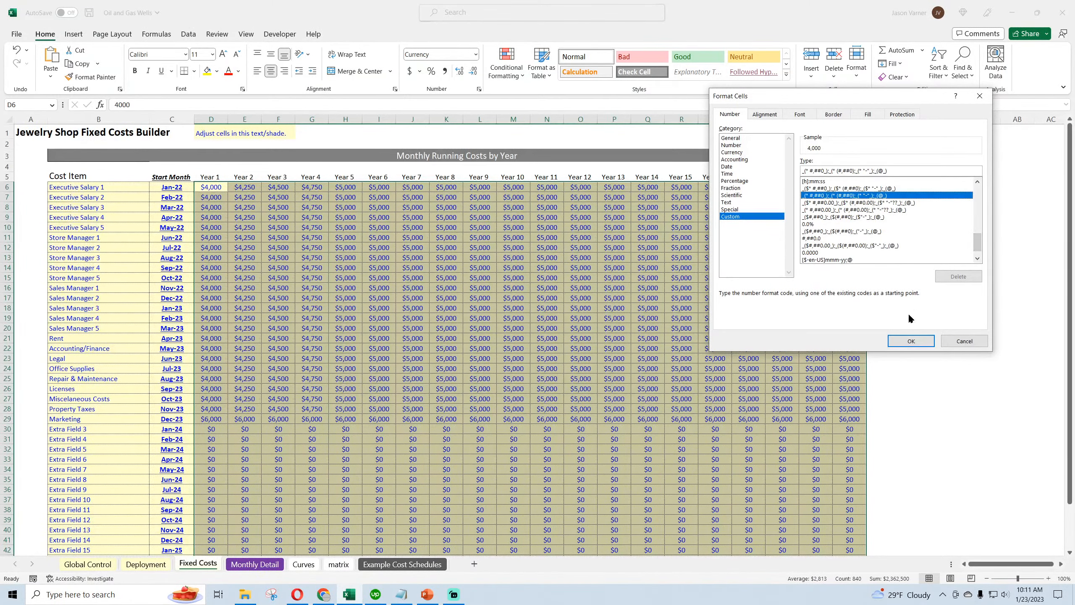
left_click(912, 340)
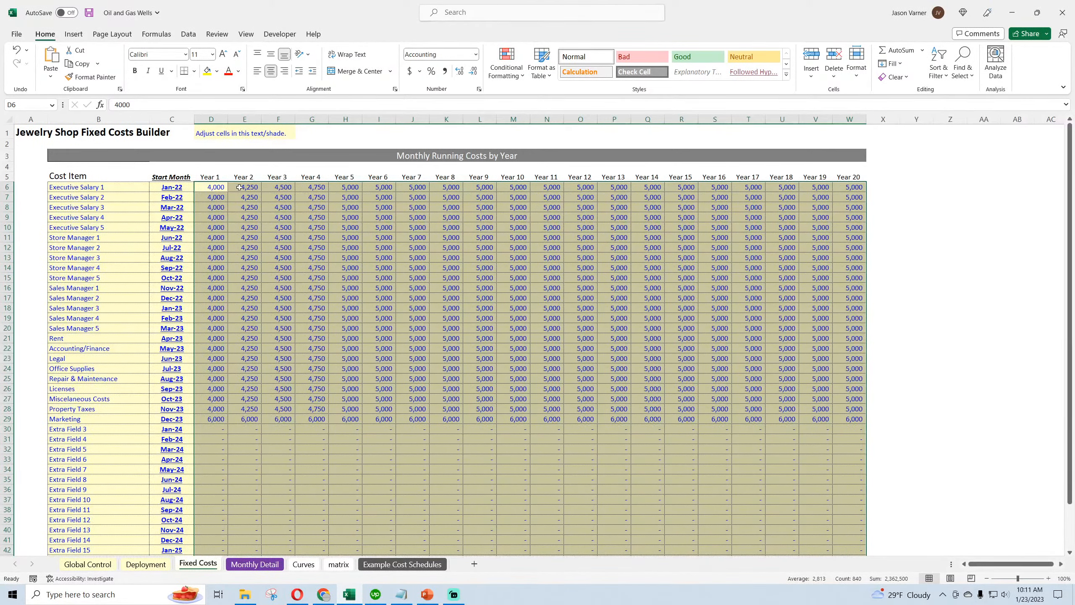
left_click_drag(213, 187, 851, 294)
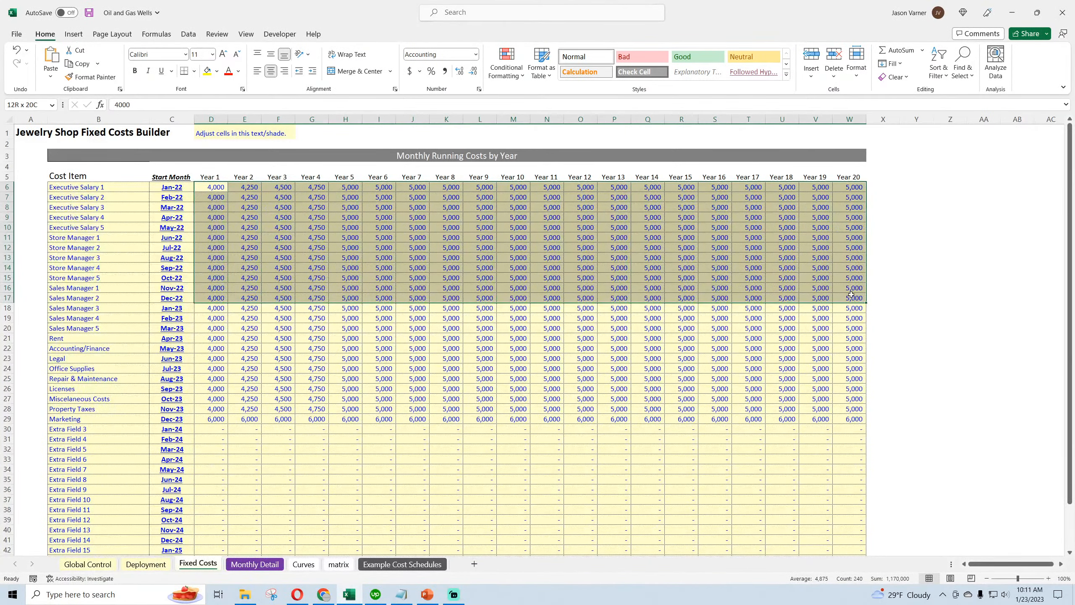
left_click(214, 309)
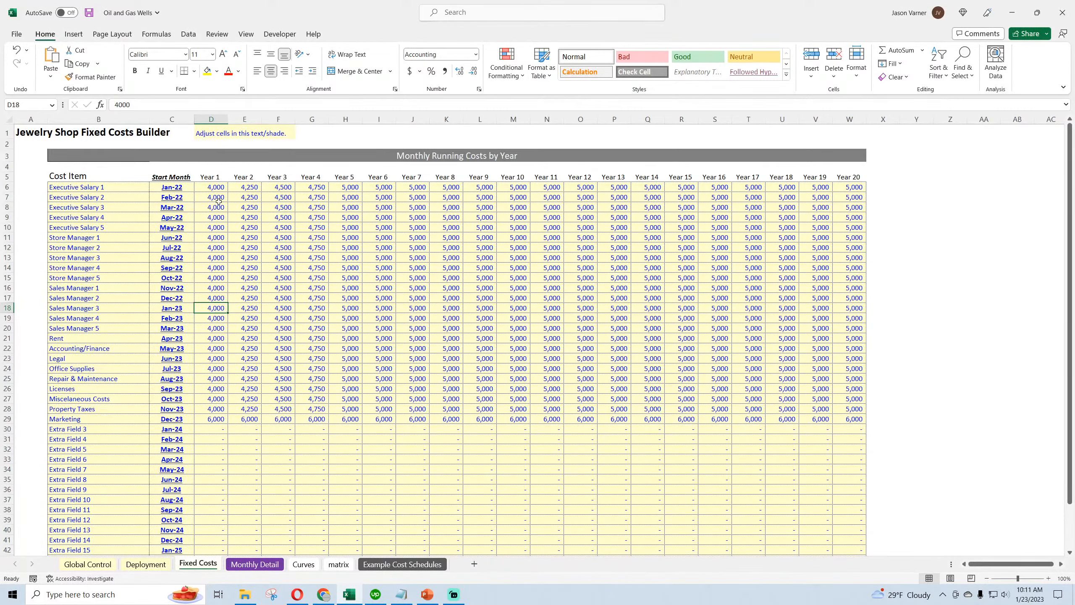
Step: Extend the cost item list in column B down to Extra Field 145 in row 172
left_click_drag(211, 187, 216, 288)
scroll(224, 372, "down", 3)
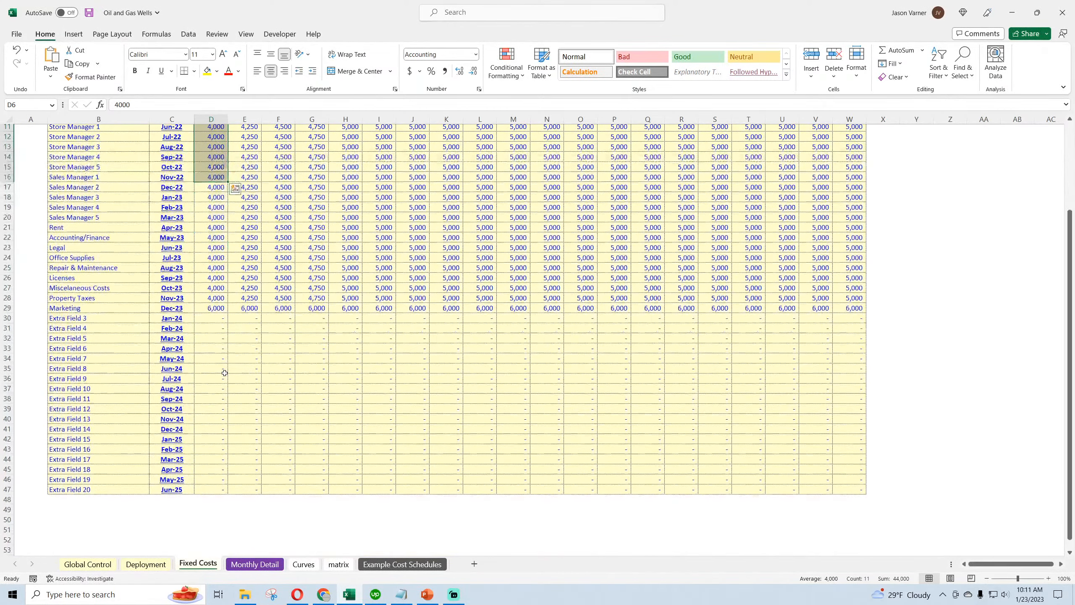
scroll(224, 372, "up", 4)
scroll(223, 372, "down", 7)
left_click_drag(115, 367, 149, 424)
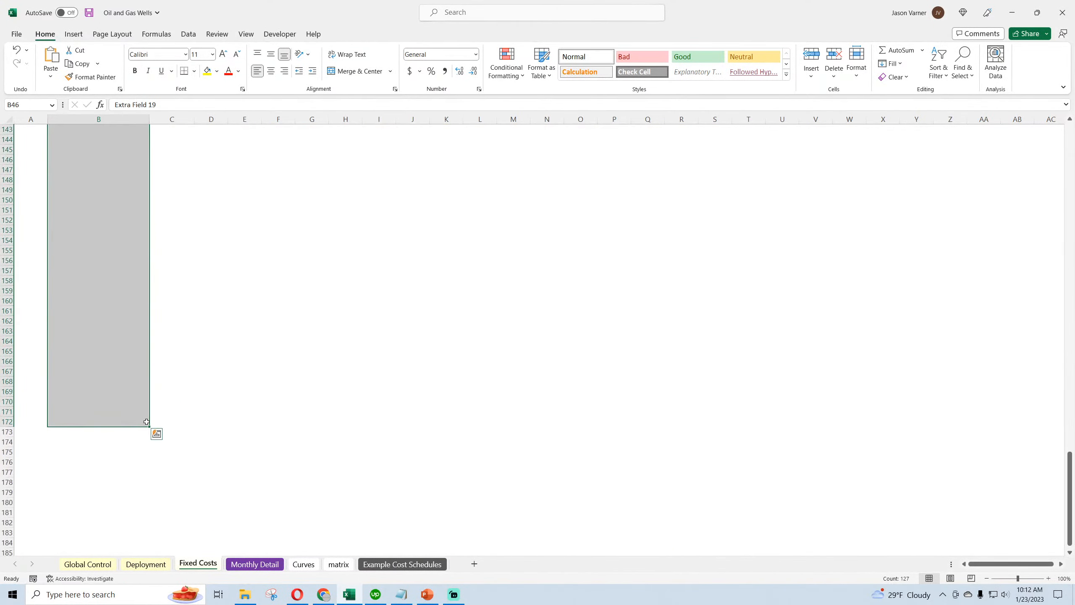
scroll(211, 365, "up", 20)
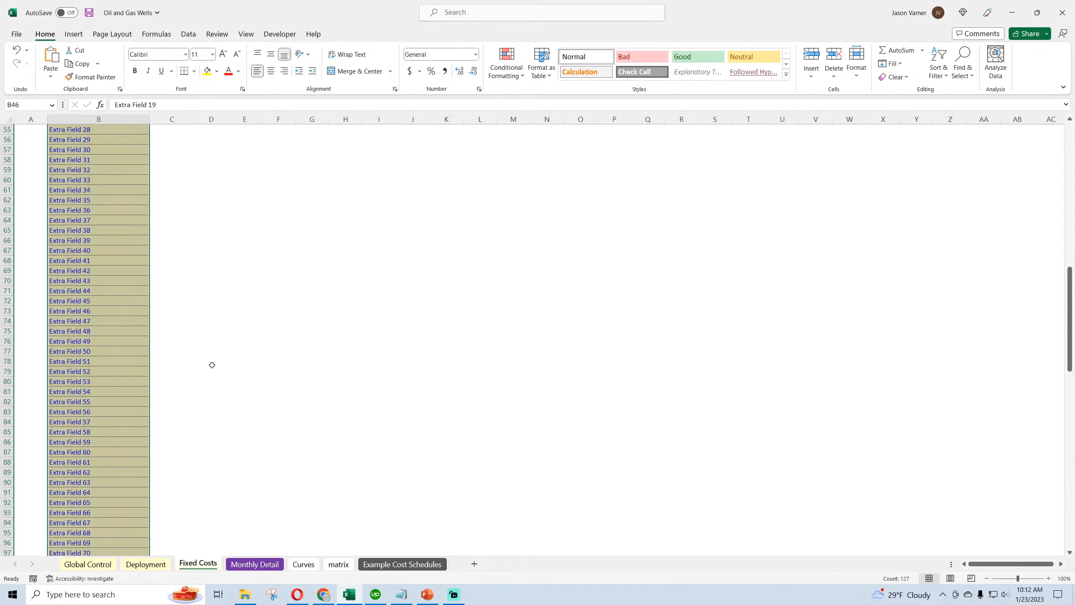
scroll(177, 351, "up", 7)
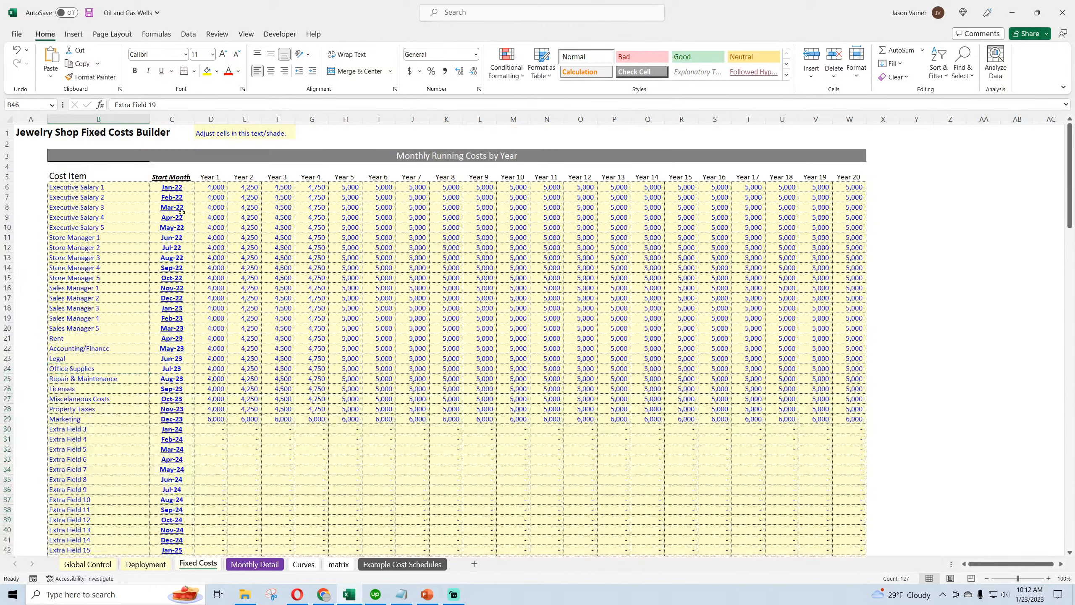
Step: Set Executive Salary 2's start month to Feb-23, fill the Start Month column down to row 172, and check the extended list
left_click(176, 189)
left_click_drag(195, 191, 195, 540)
left_click(187, 197)
left_click(199, 197)
left_click(182, 213)
left_click(185, 187)
left_click(71, 532)
left_click_drag(72, 532, 121, 175)
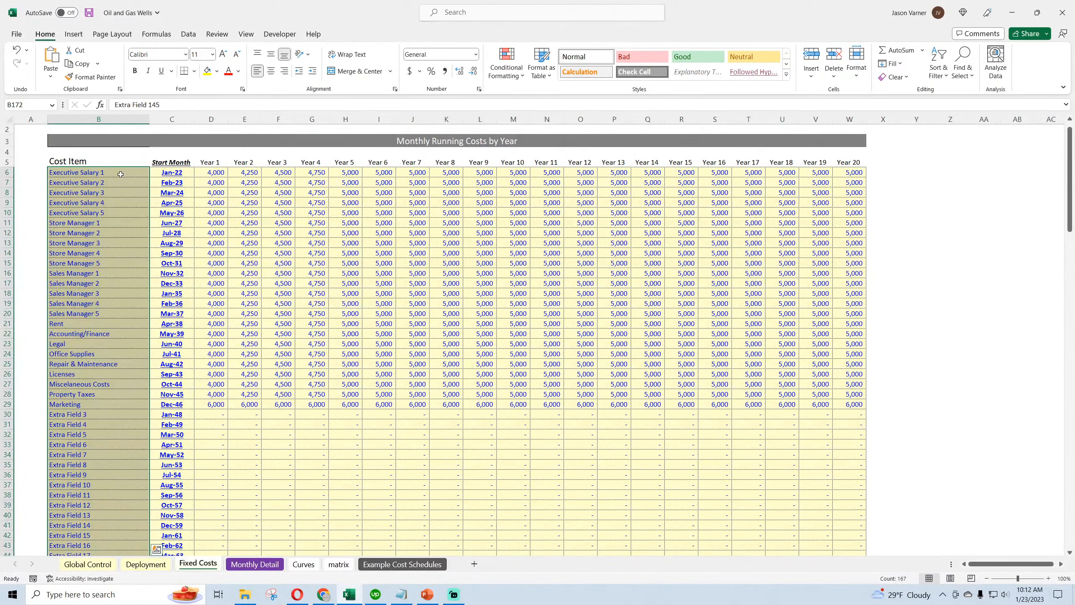
scroll(120, 270, "down", 20)
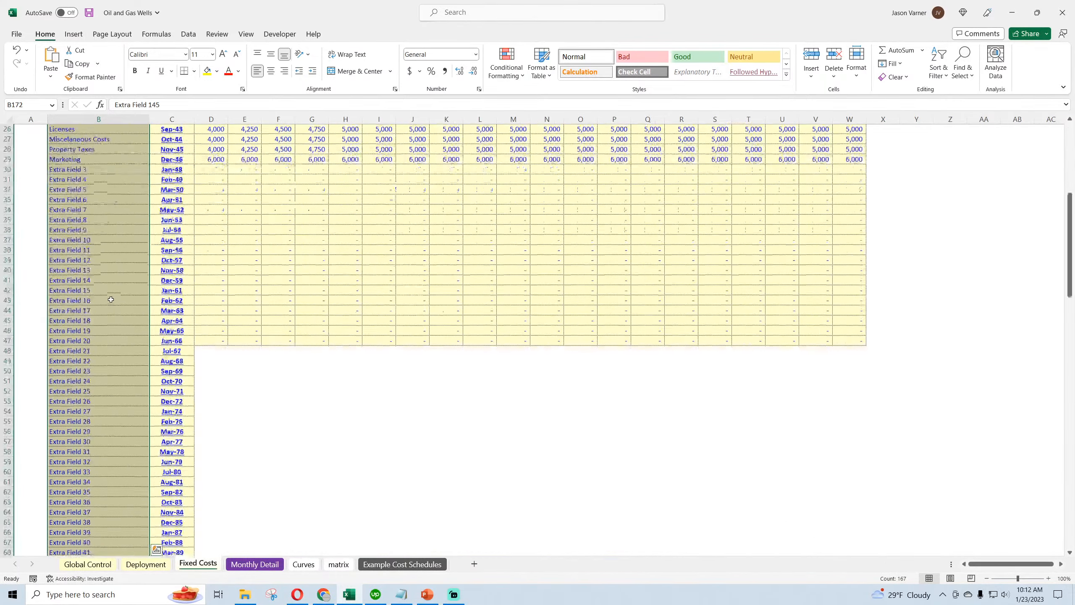
scroll(111, 300, "up", 20)
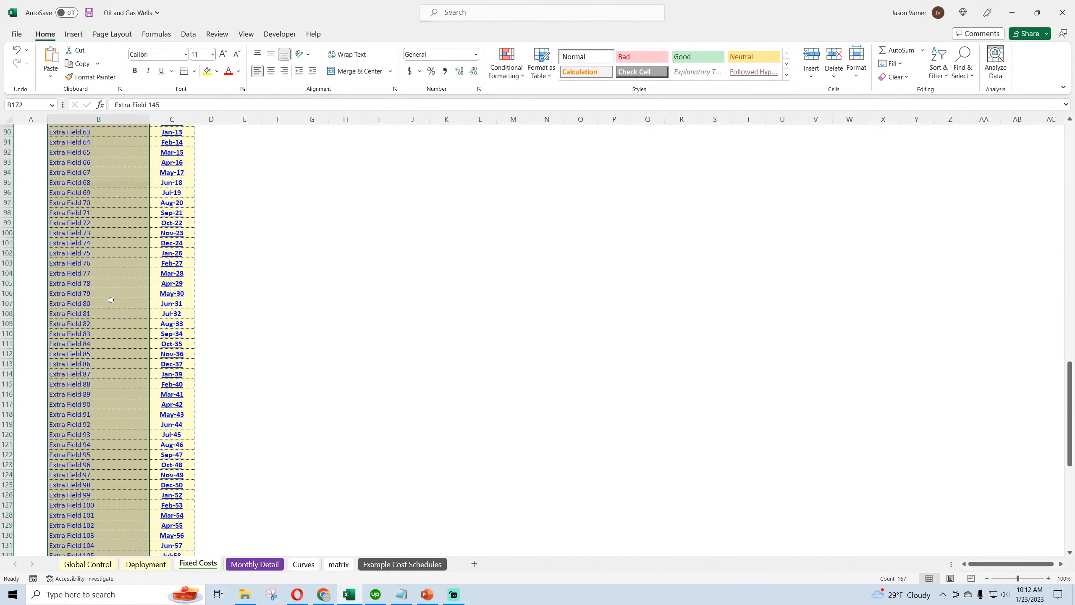
Step: Set Executive Salary 1's start month to Jan-23 and fill consecutive months down the Start Month column to row 172
left_click(178, 188)
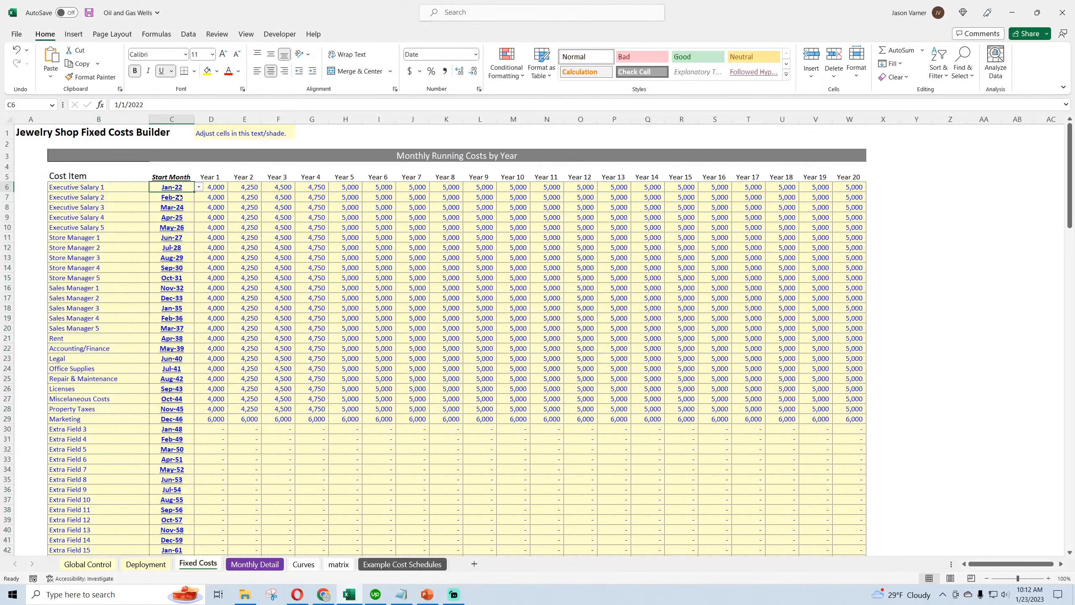
left_click(173, 197)
left_click(198, 197)
left_click_drag(199, 217, 199, 214)
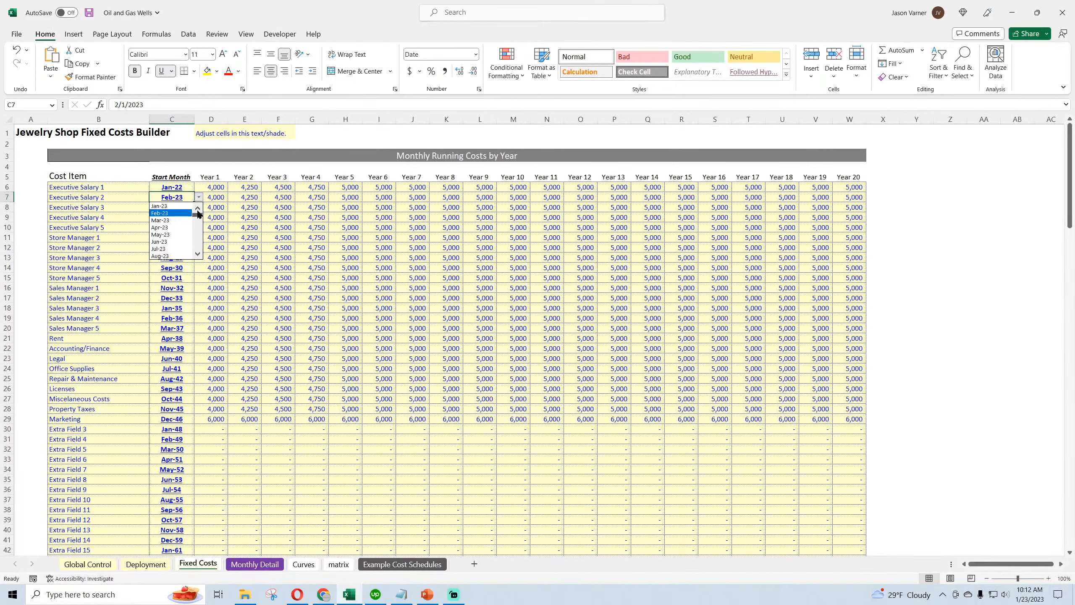
left_click(174, 187)
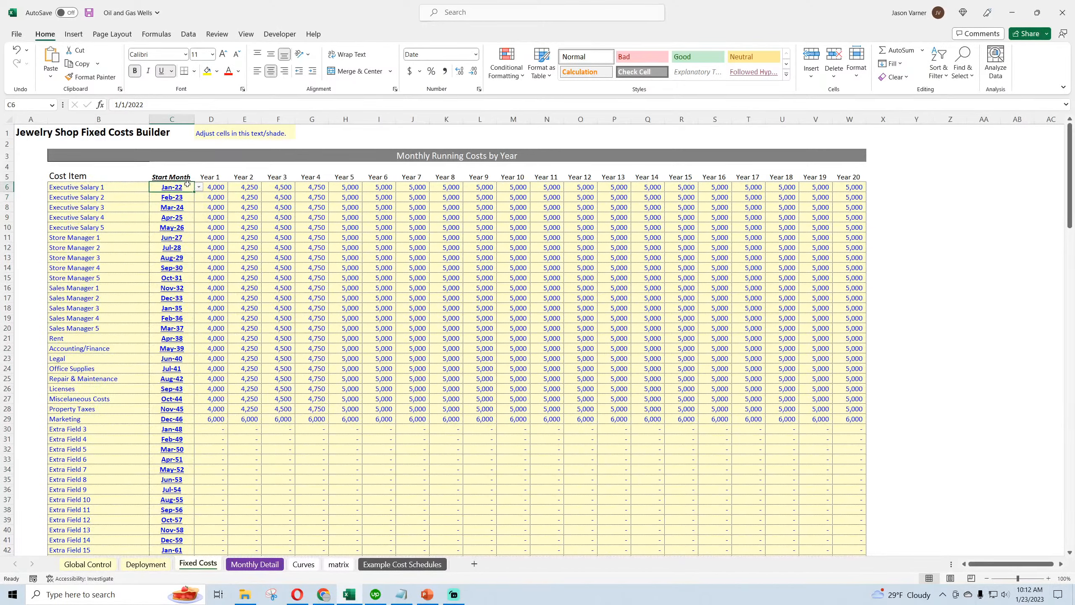
left_click(199, 187)
left_click(187, 201)
left_click_drag(174, 187, 193, 530)
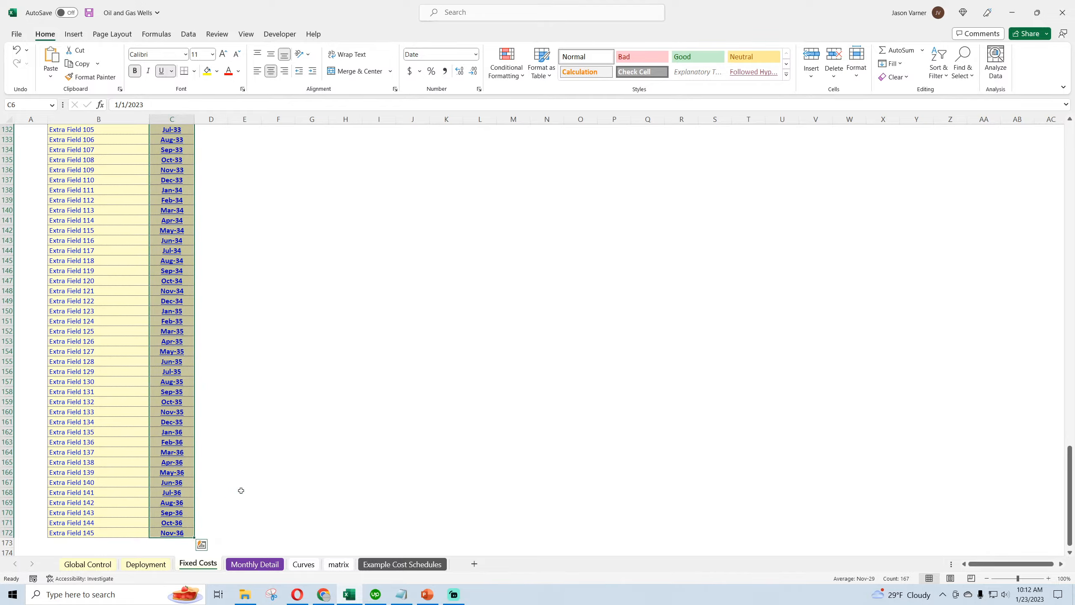
left_click(278, 452)
scroll(274, 441, "up", 20)
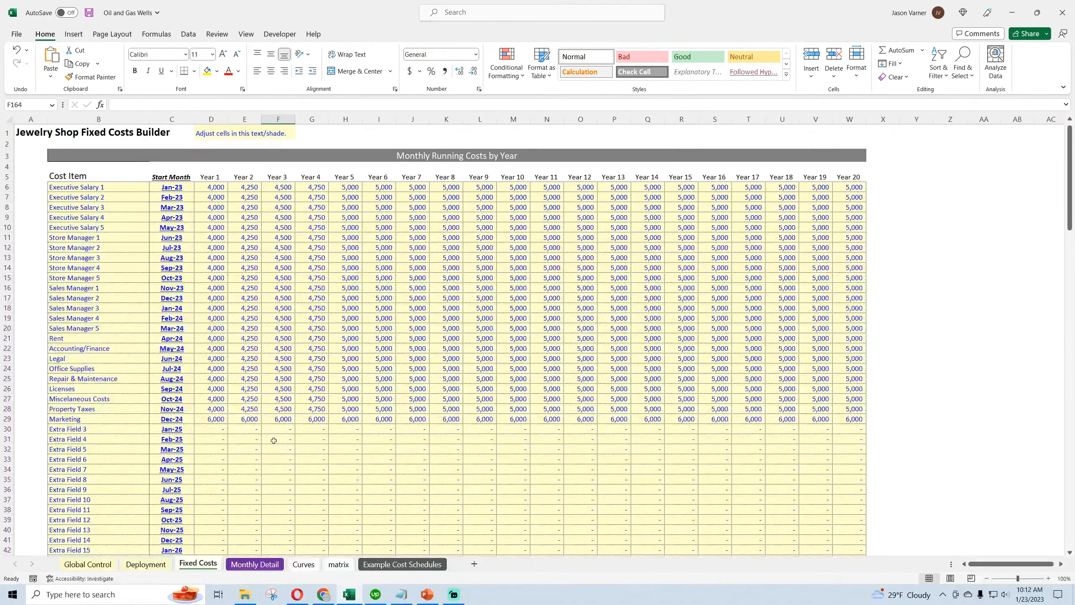
Step: Freeze the panes at cell D6 to lock the header rows and columns A through C
left_click(216, 420)
left_click(213, 189)
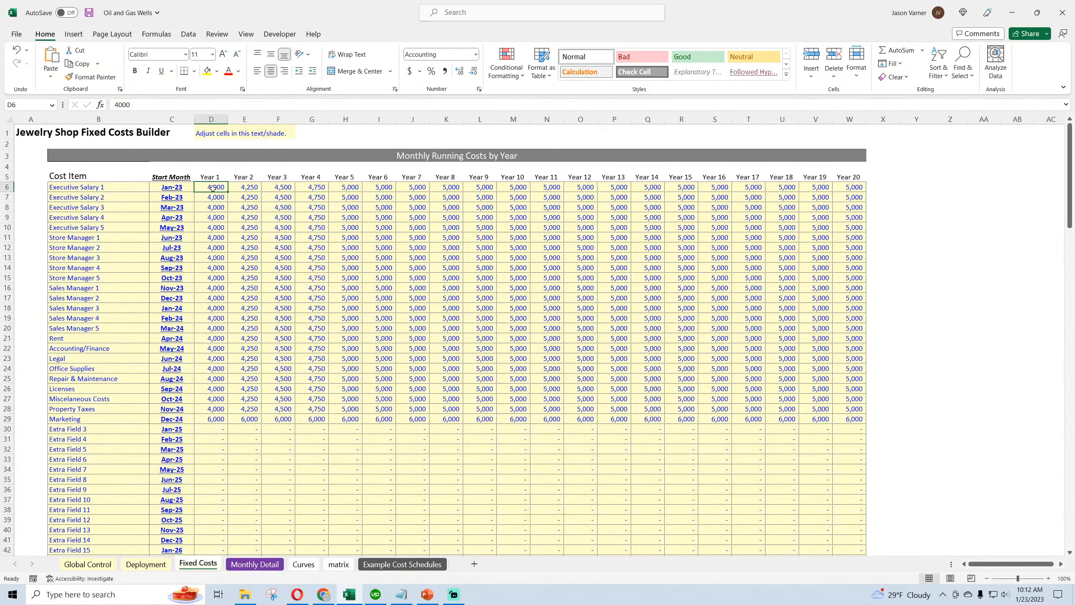
left_click(241, 34)
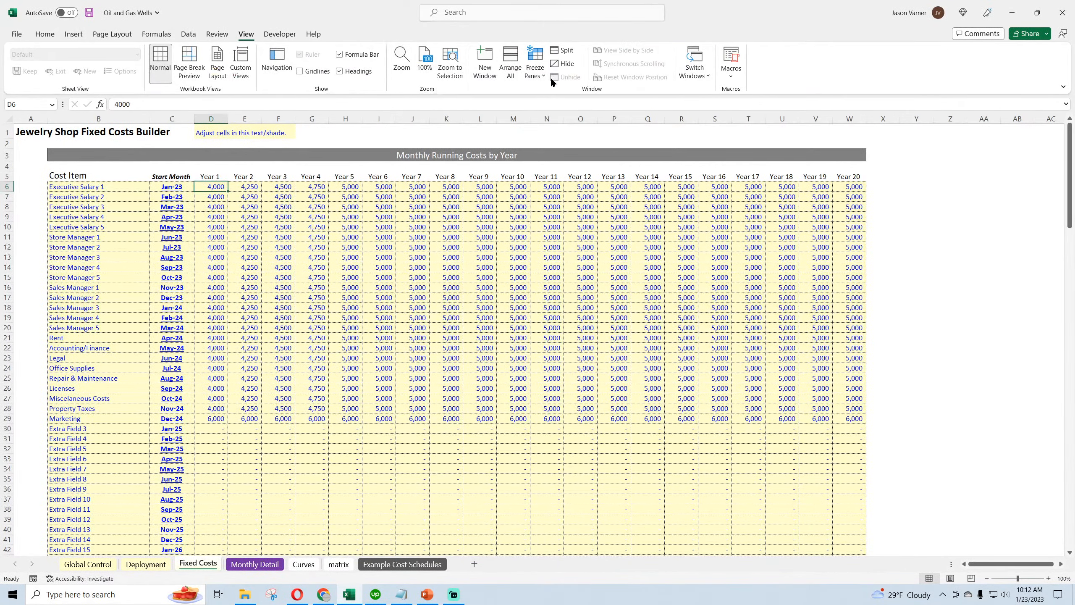
left_click(535, 63)
left_click(567, 96)
left_click(379, 267)
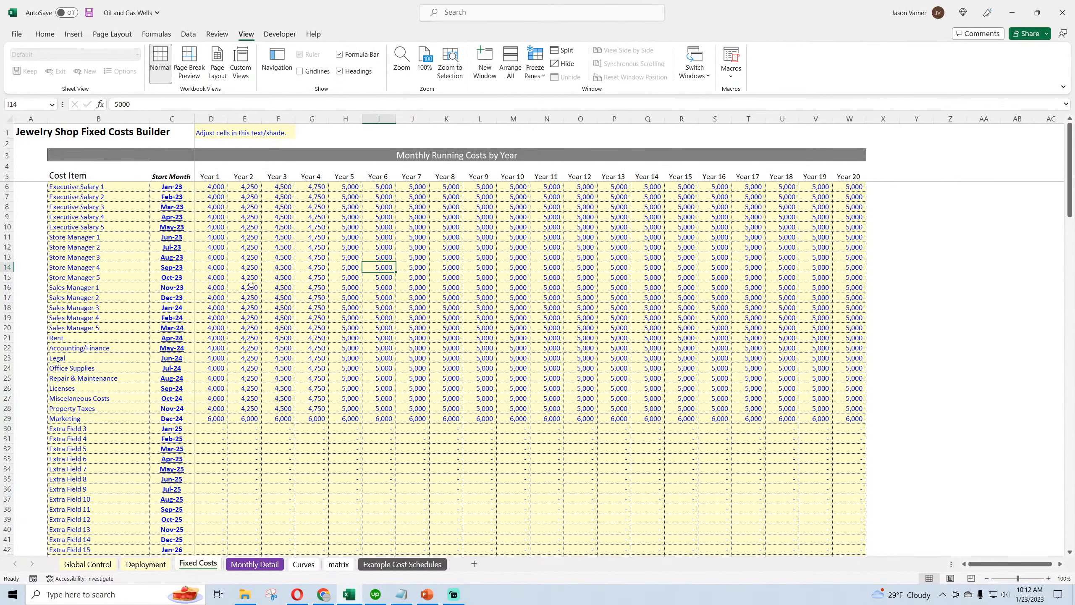
Step: Check the start month choices for Store Manager 5 and look over the executive and store manager cost items
left_click(181, 186)
left_click(177, 276)
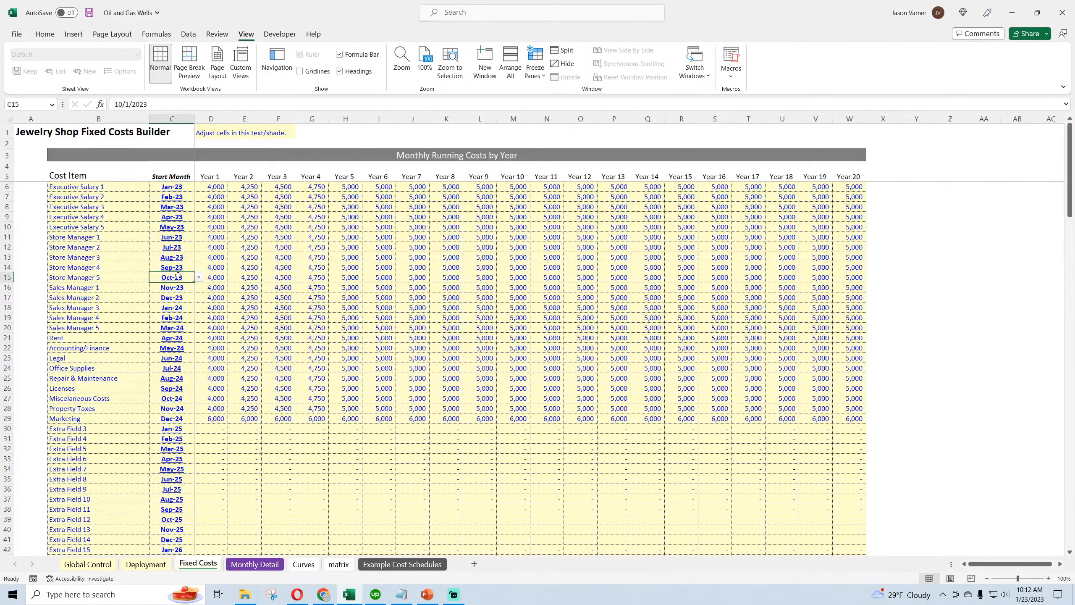
left_click(199, 277)
key("Escape")
left_click(108, 190)
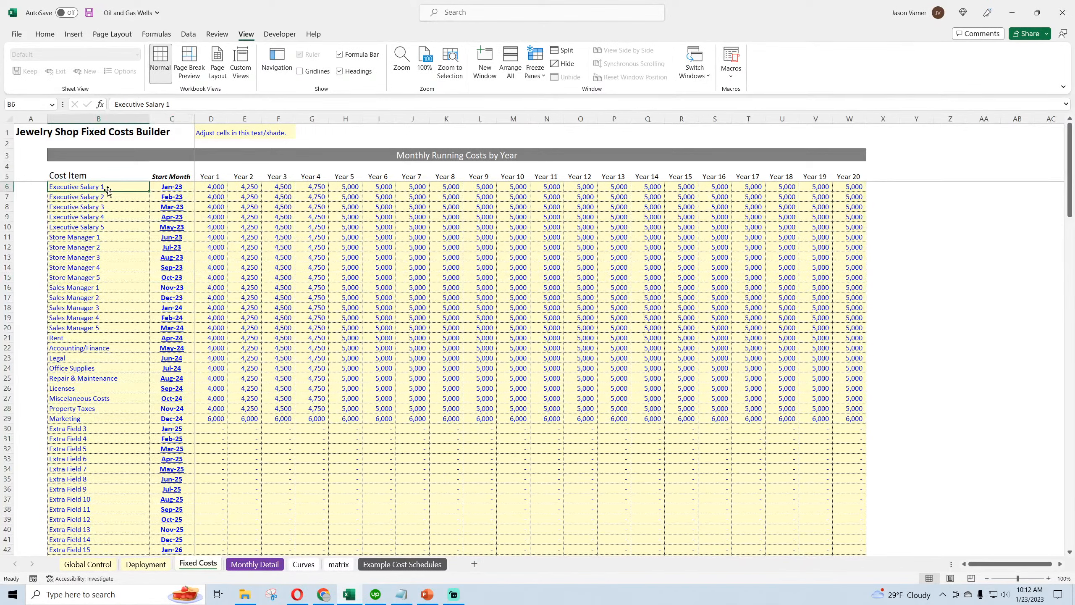
left_click(87, 199)
left_click(82, 249)
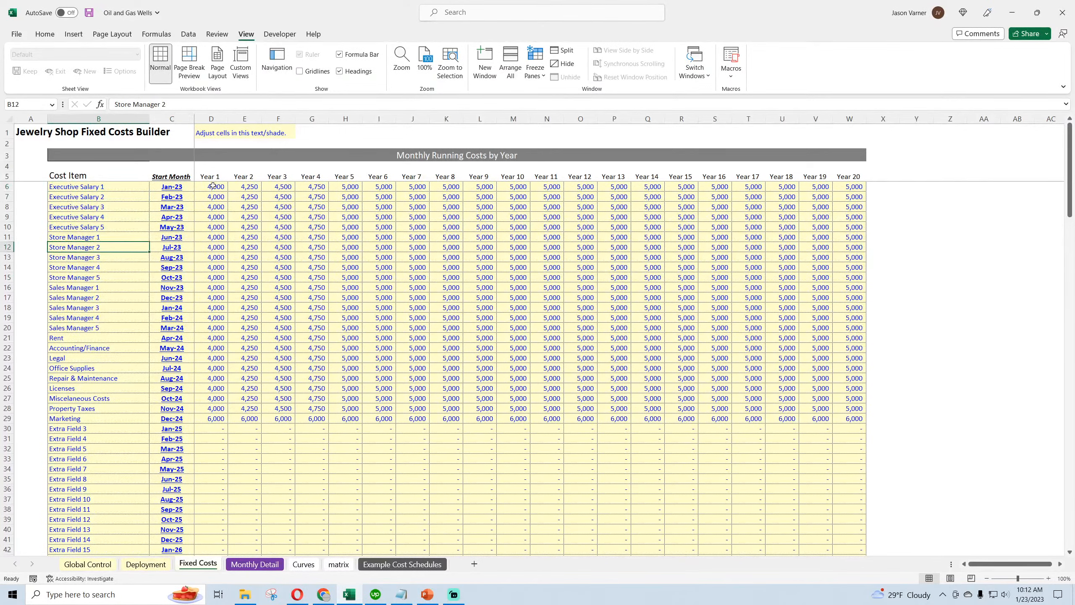
Step: Right-align the Year 1 to Year 20 headers in row 5
left_click_drag(217, 176, 851, 176)
left_click(45, 34)
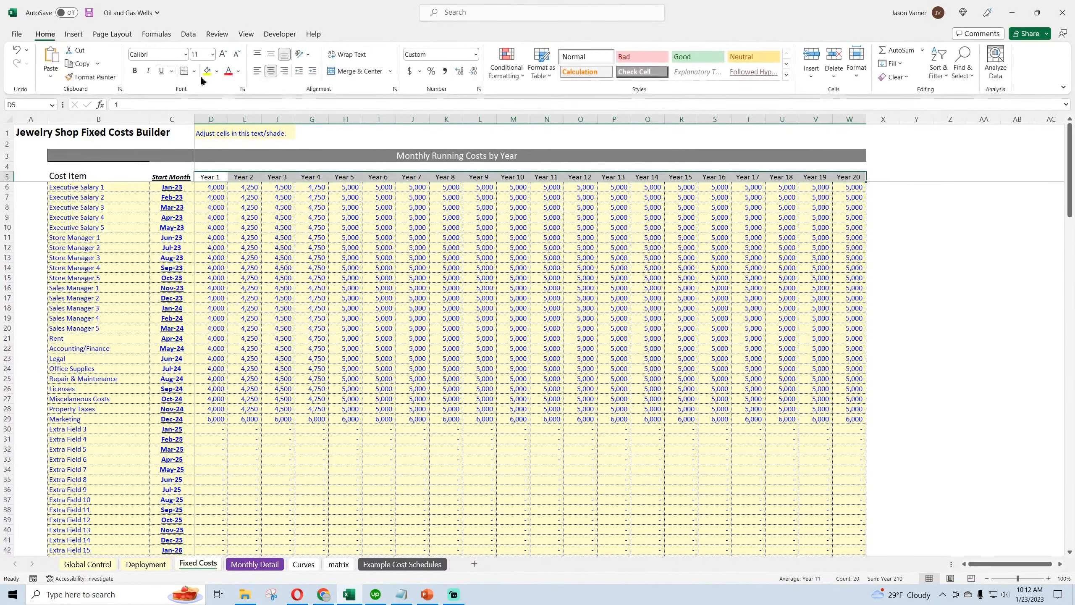
left_click(284, 72)
left_click(207, 191)
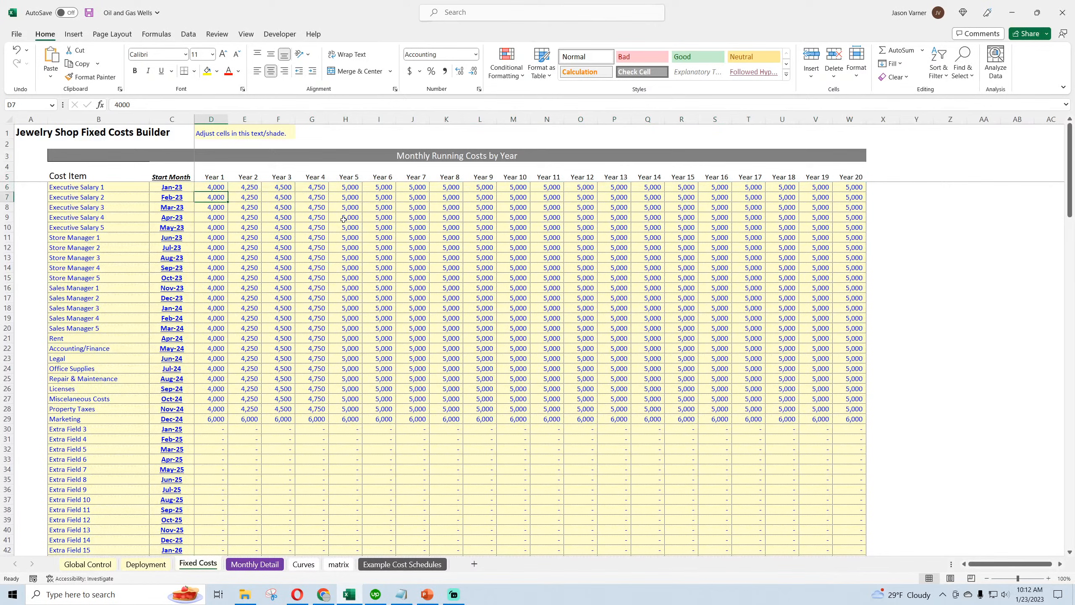
left_click(343, 219)
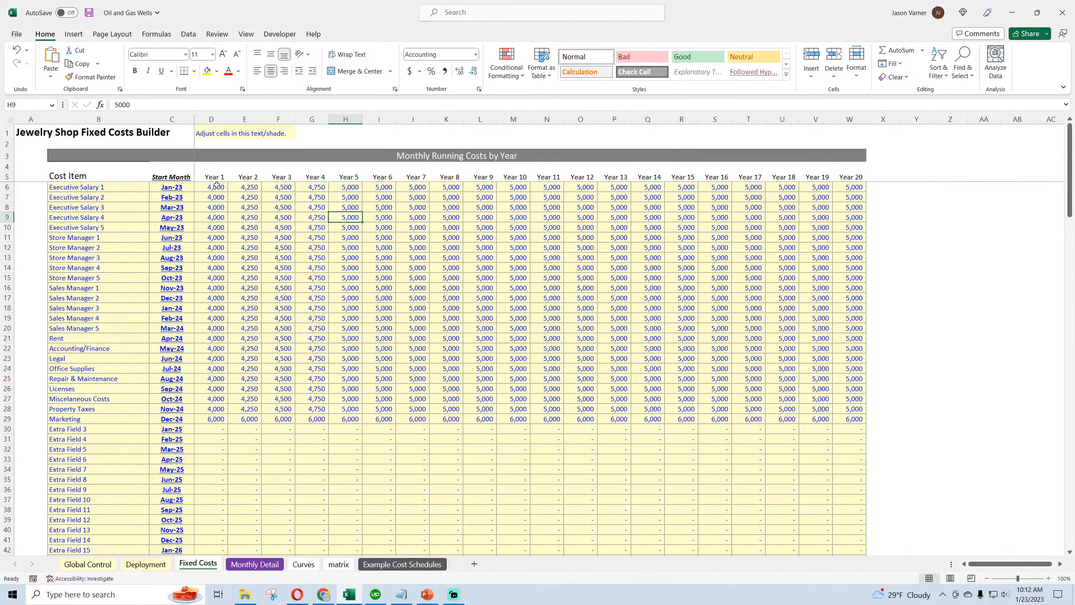
Step: Set the width of columns D through W to 11
mouse_move(211, 134)
left_mouse_down()
mouse_move(529, 551)
mouse_move(855, 550)
left_mouse_up()
right_click(820, 123)
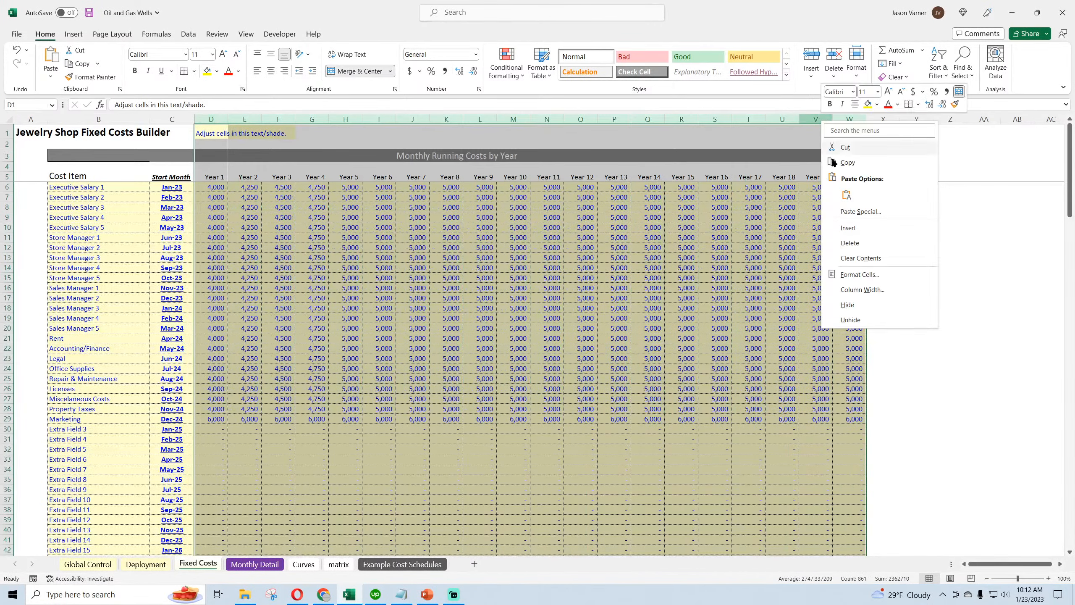
left_click(862, 289)
type("11")
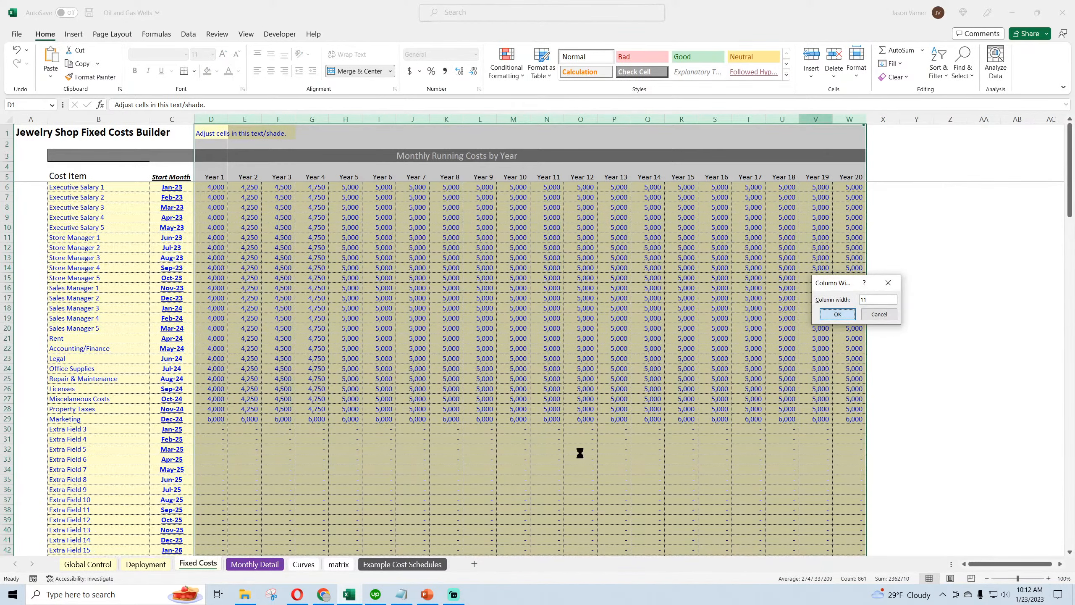
key("Return")
left_click(455, 274)
Step: Fill the Year 1 to Year 20 cost cells of row 47 down to row 172
scroll(356, 334, "down", 16)
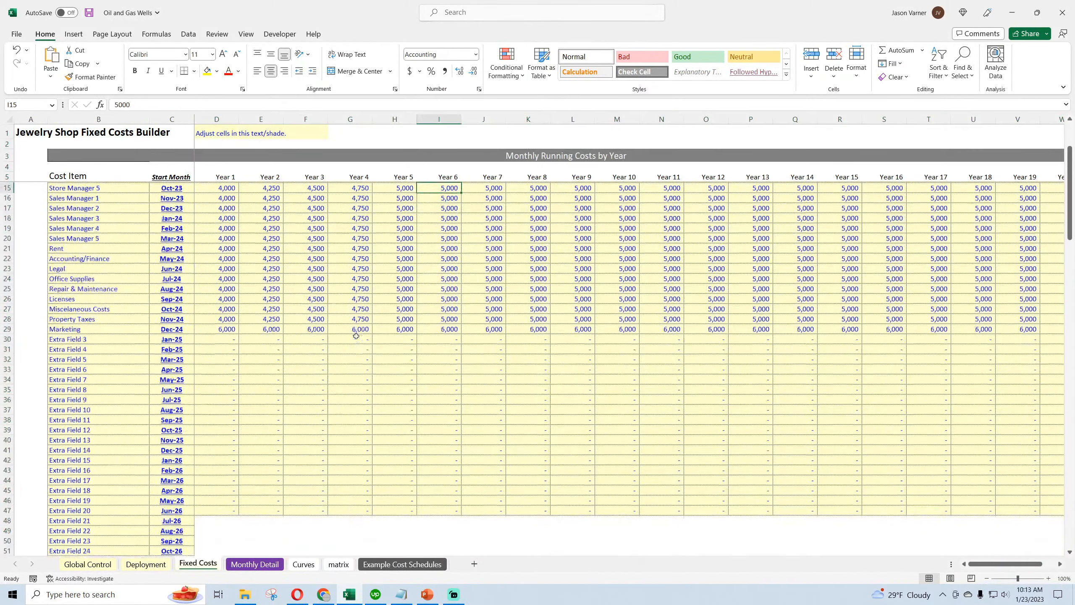
scroll(356, 336, "up", 5)
left_click(234, 269)
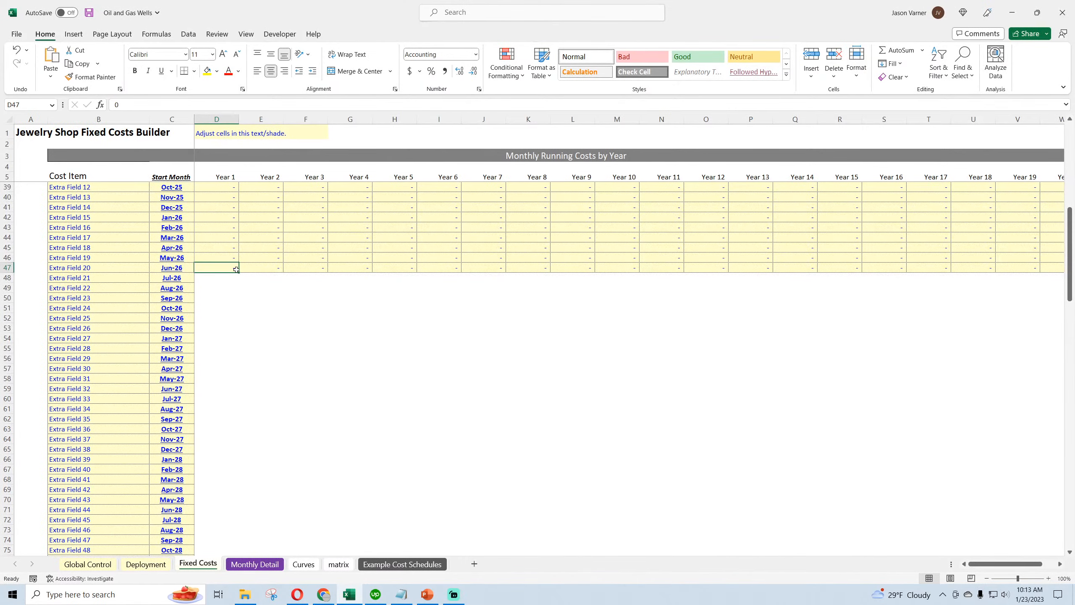
mouse_move(239, 275)
left_mouse_down()
mouse_move(244, 559)
mouse_move(259, 602)
mouse_move(238, 522)
mouse_move(1069, 461)
mouse_move(999, 459)
left_mouse_up()
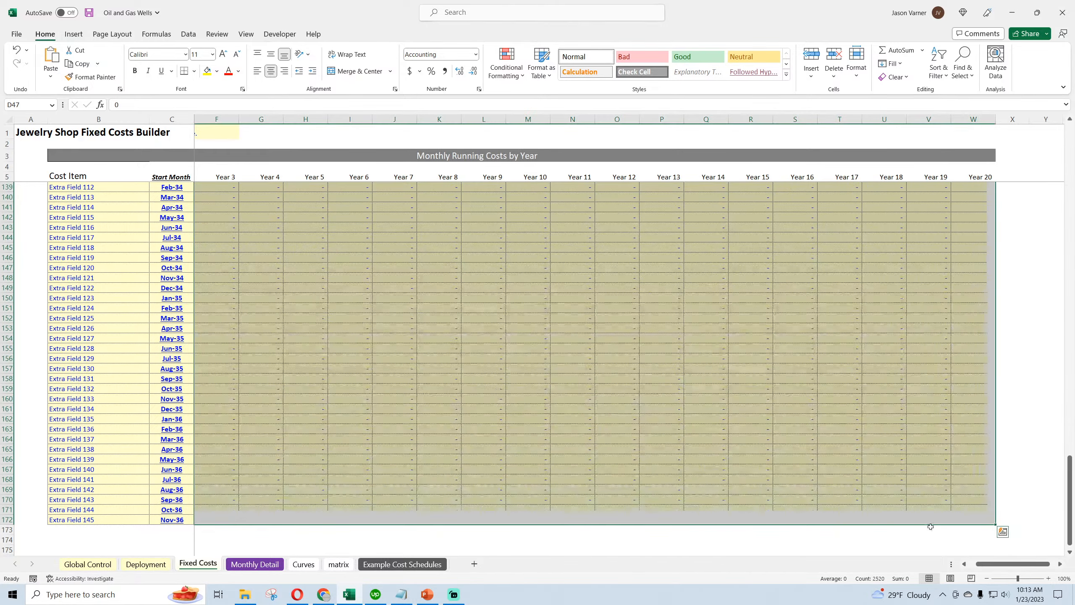
left_click(964, 563)
left_click(964, 563)
left_click(529, 448)
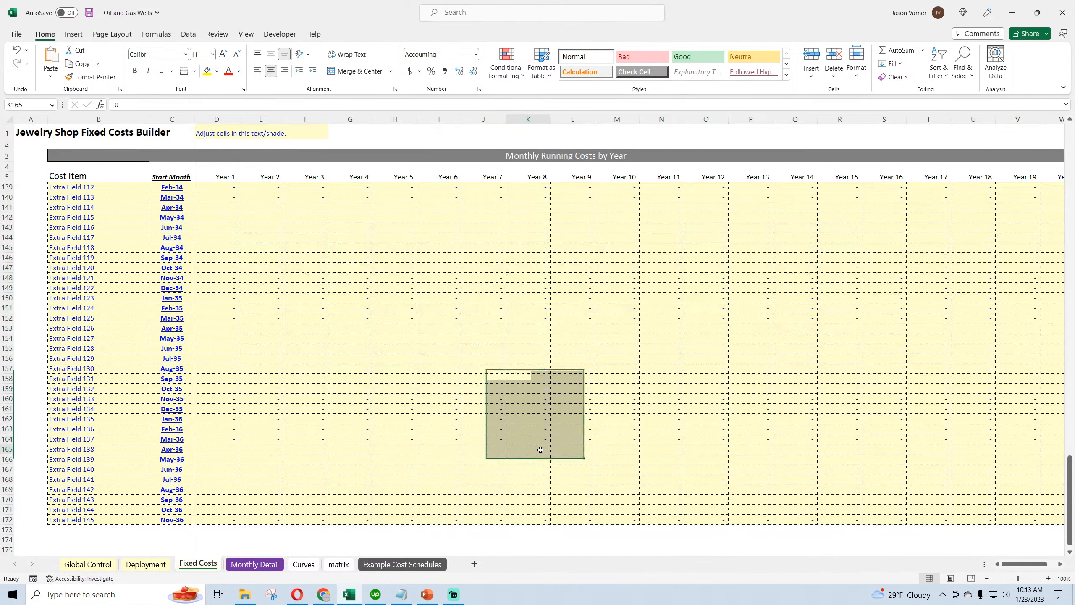
scroll(285, 424, "up", 20)
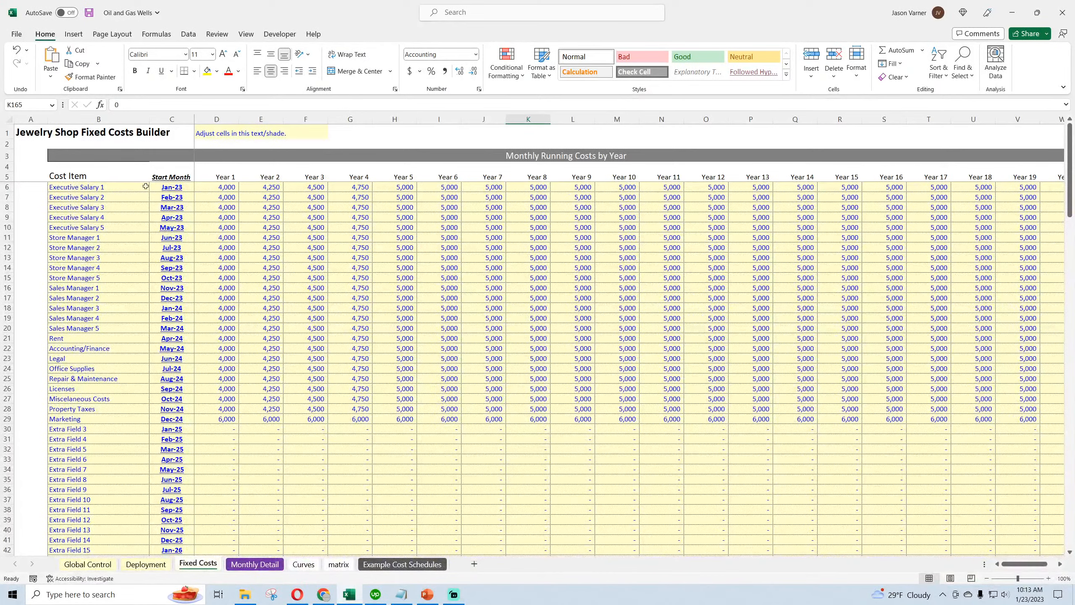
Step: Enter the label "Other Costs as a % of Revenue" in cell B174 below the cost item list
scroll(168, 360, "down", 20)
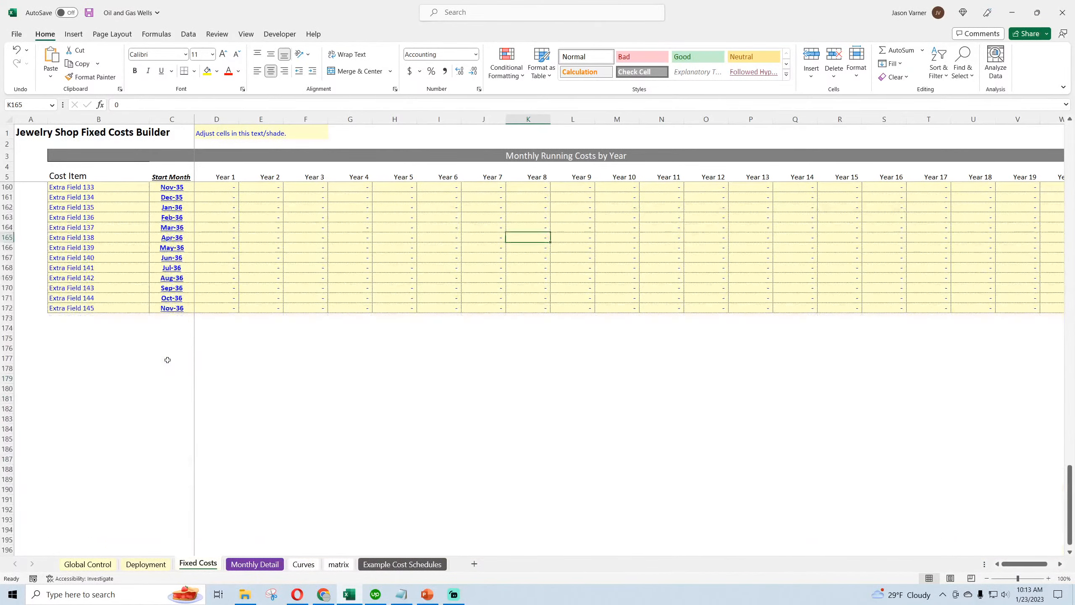
left_click(68, 328)
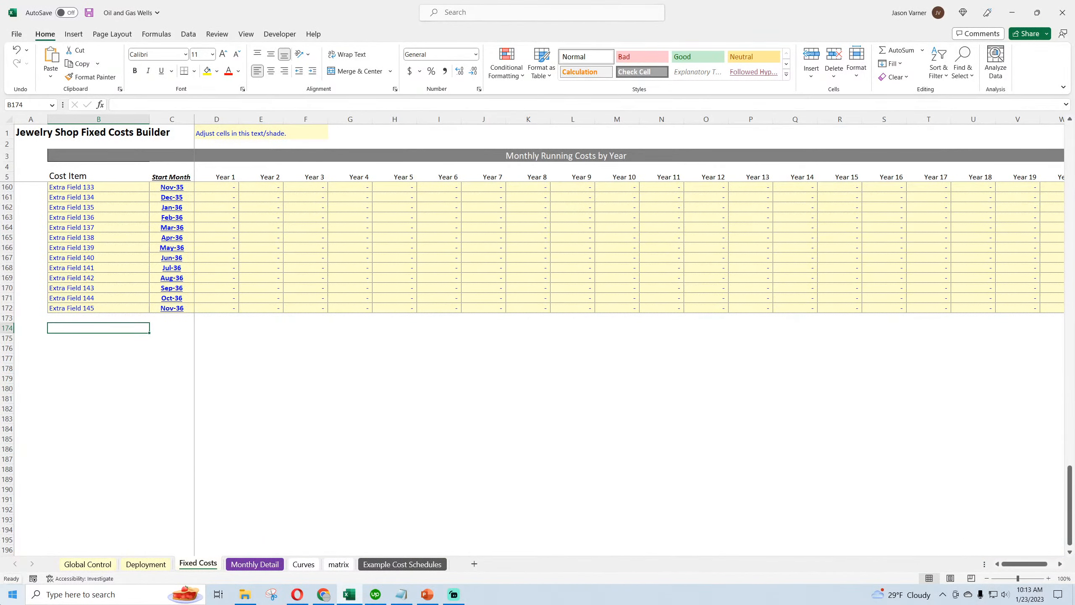
type("Other Costs as a %")
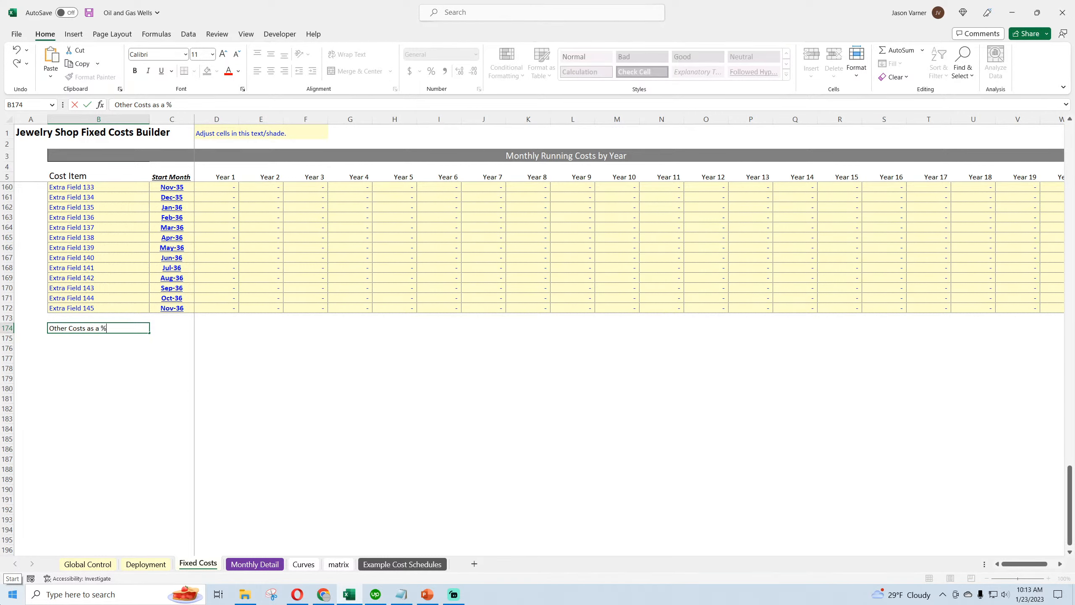
type(" of Revenue")
key("Return")
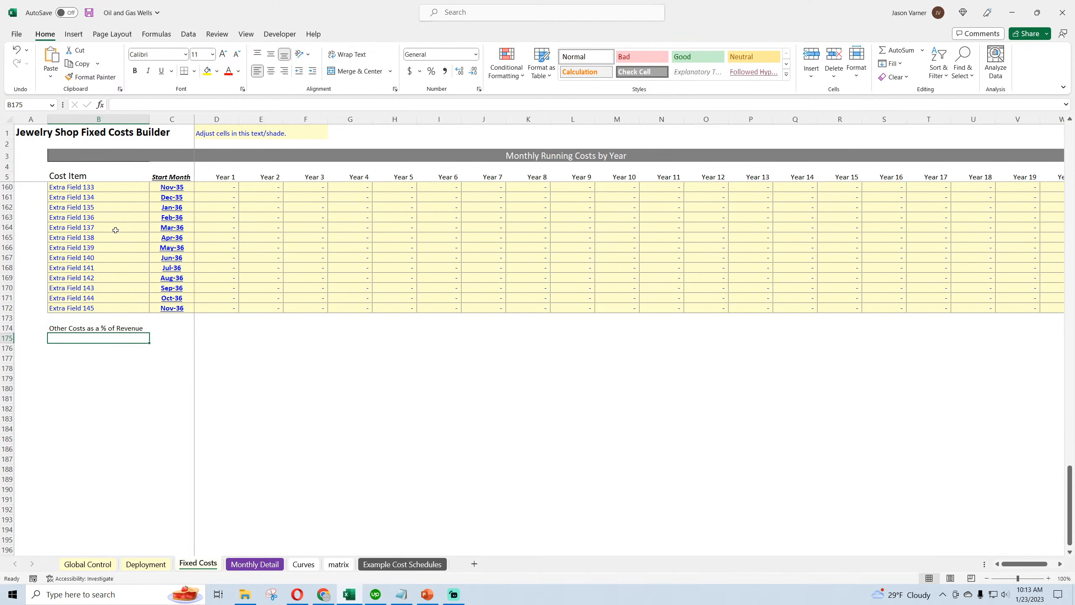
Step: Review the drill count, one-time drill cost and production length assumptions on the Deployment sheet
left_click(146, 565)
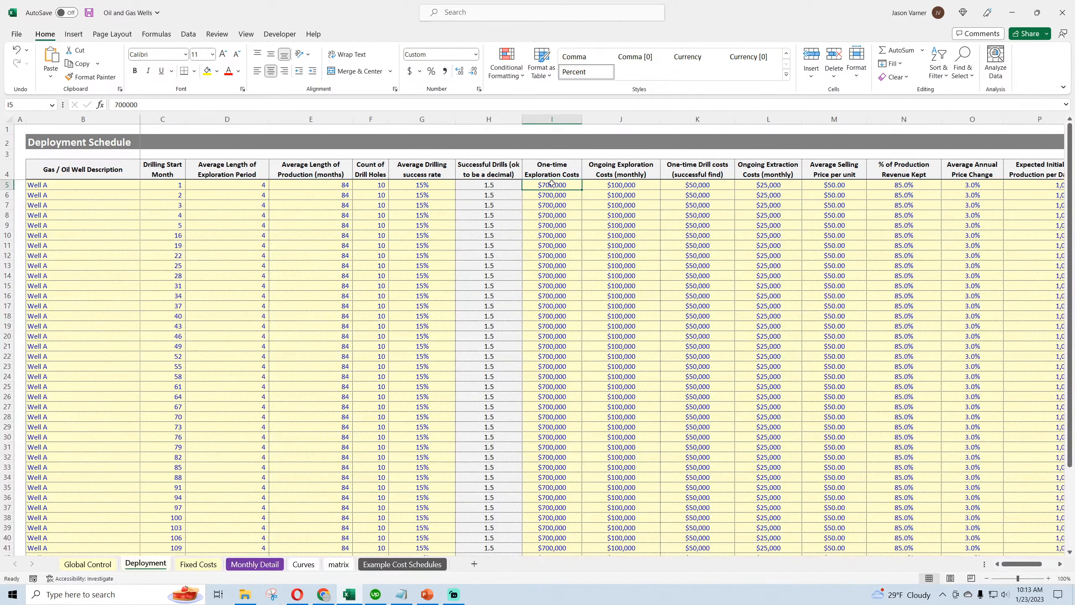
left_click(371, 185)
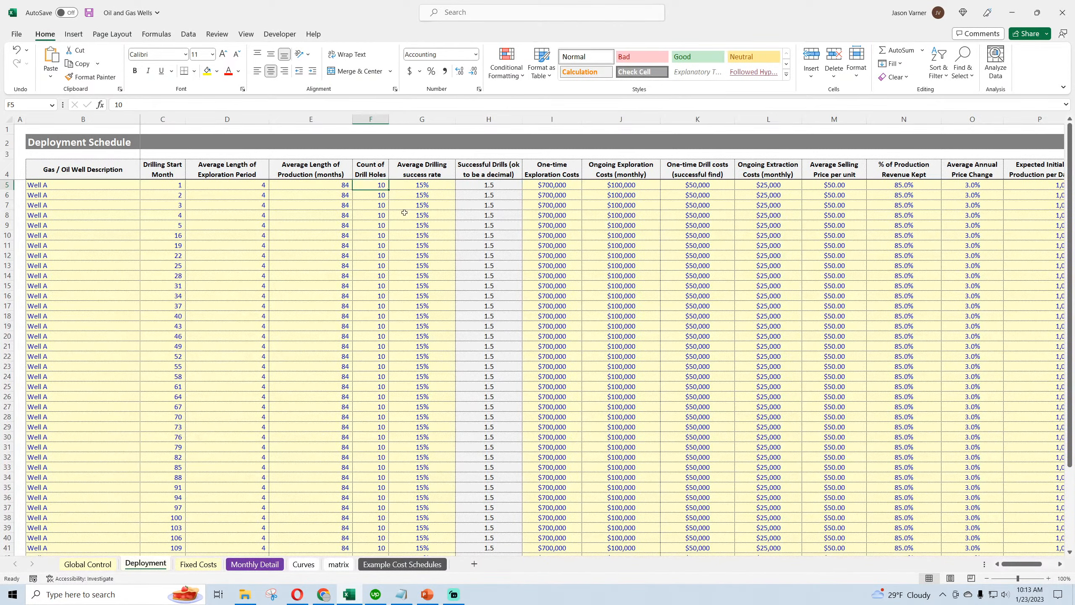
left_click(702, 188)
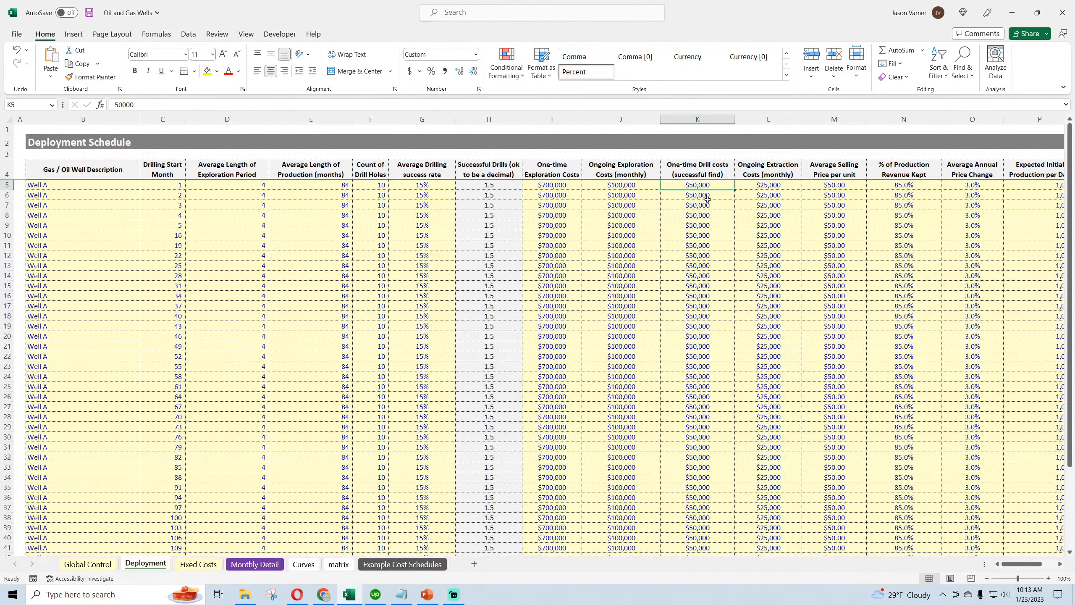
key("Down")
key("Down")
left_click_drag(340, 185, 330, 305)
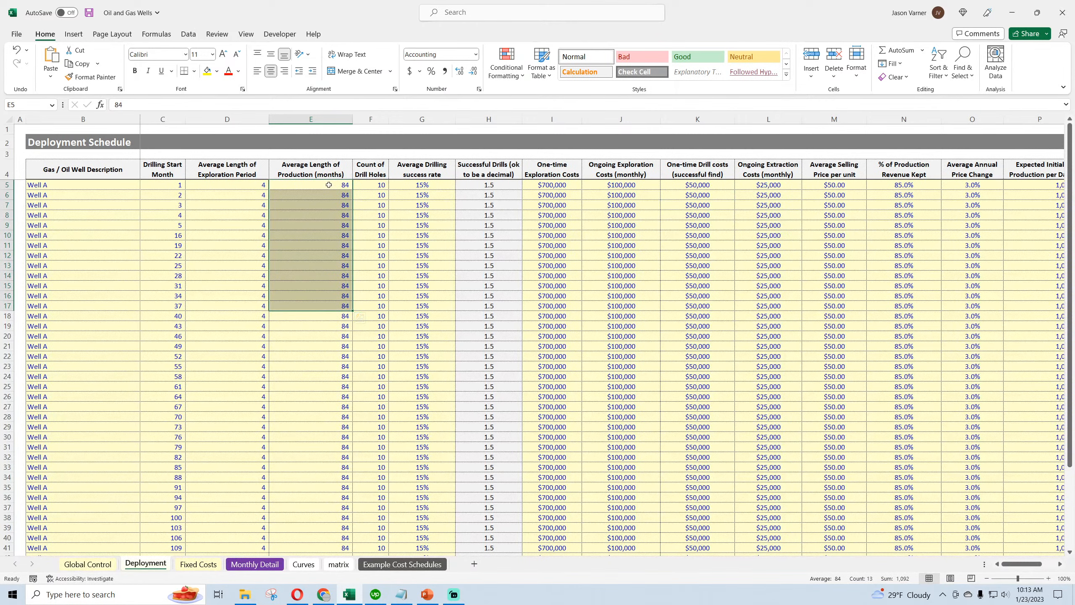
left_click_drag(328, 185, 317, 305)
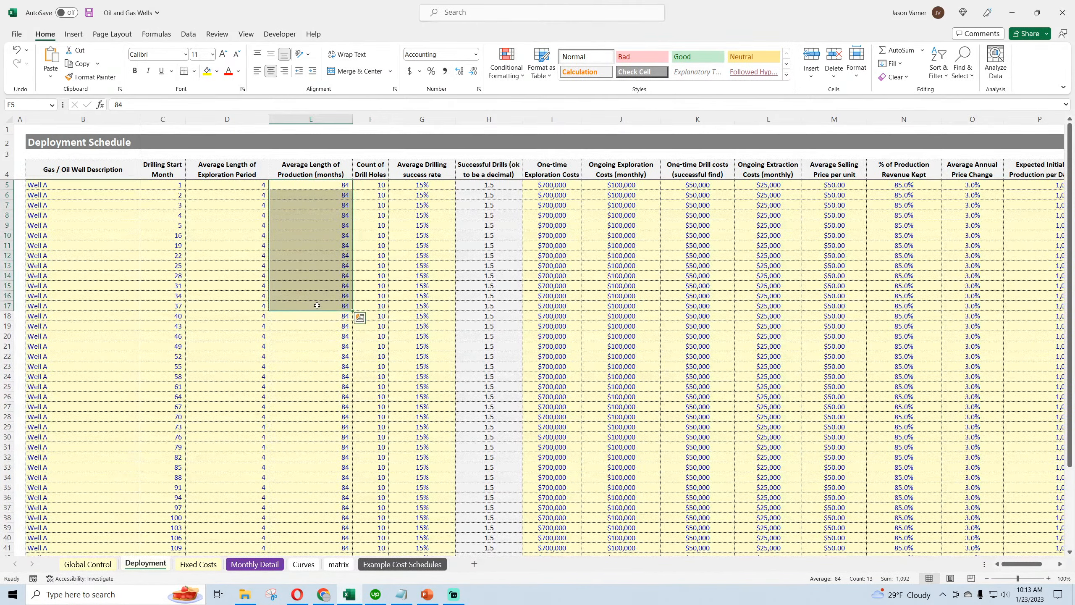
Step: Copy Extra Field 145's Year 1 input cell on the Fixed Costs sheet into D175 and format it as a percentage
left_click(218, 566)
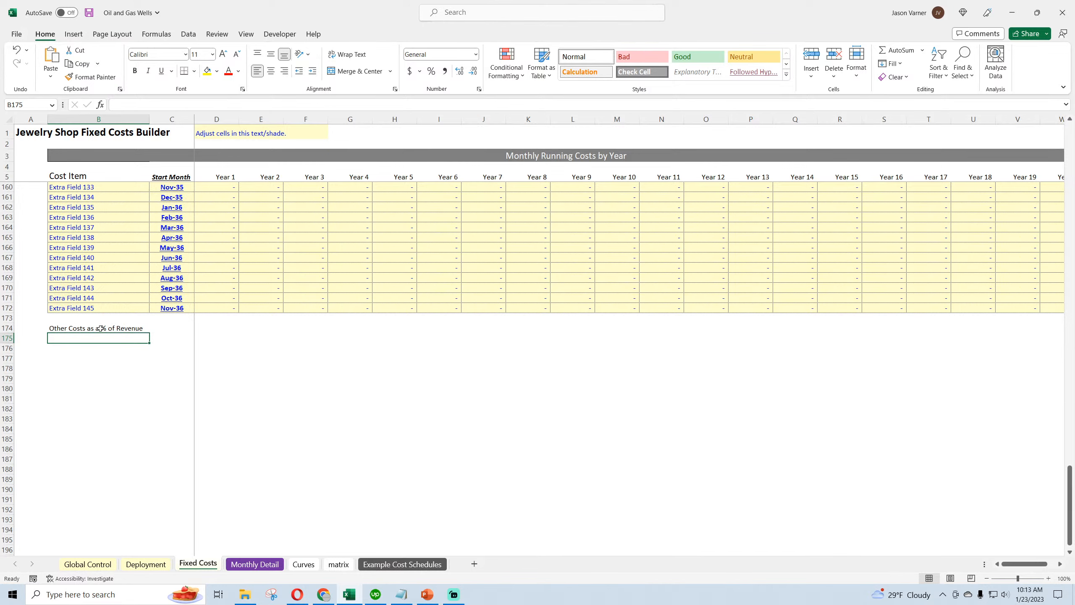
right_click(231, 319)
left_click(219, 307)
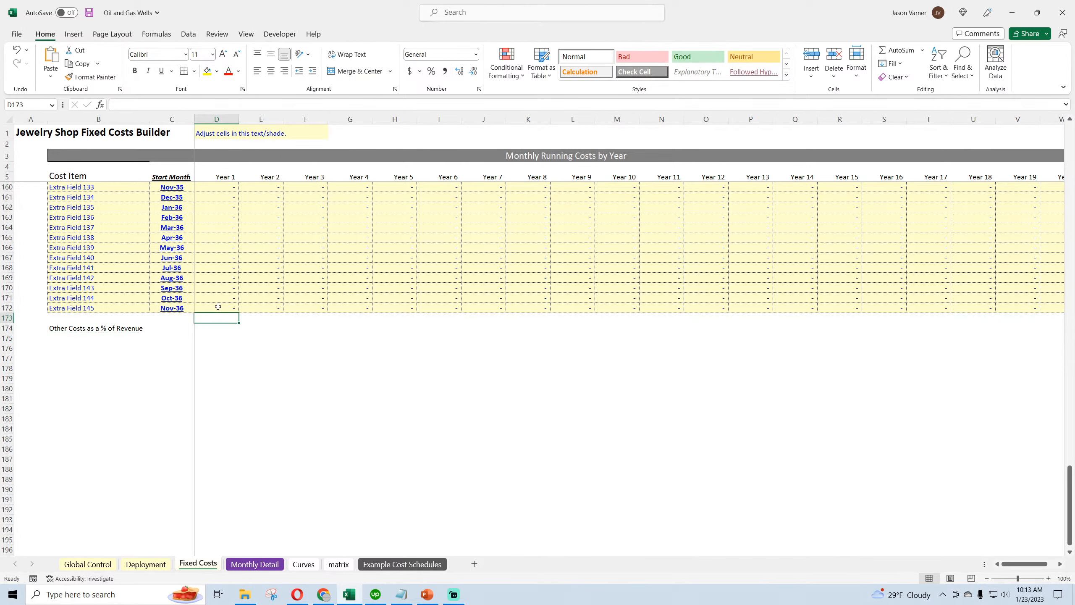
right_click(226, 308)
left_click(253, 304)
left_click(98, 338)
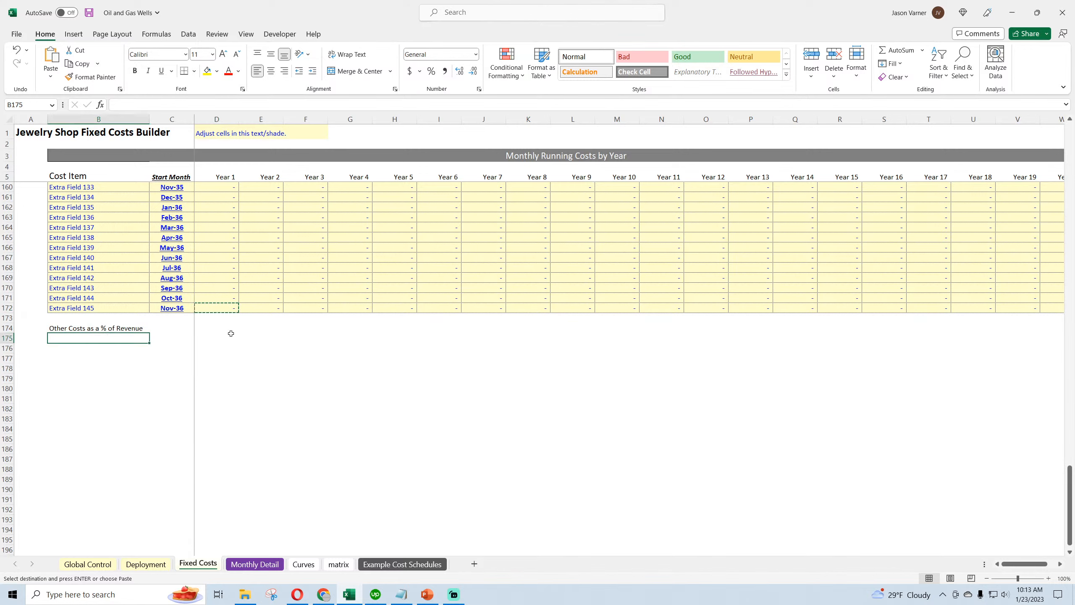
right_click(236, 338)
left_click(236, 88)
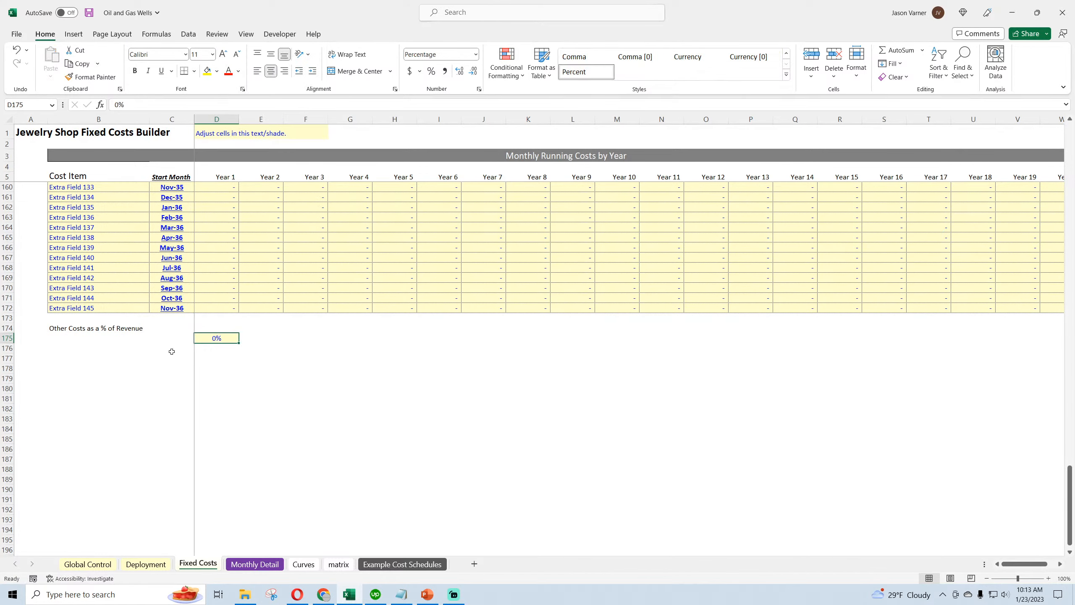
Step: Set D175 to 2% and show it with one decimal place
type("2")
key("Return")
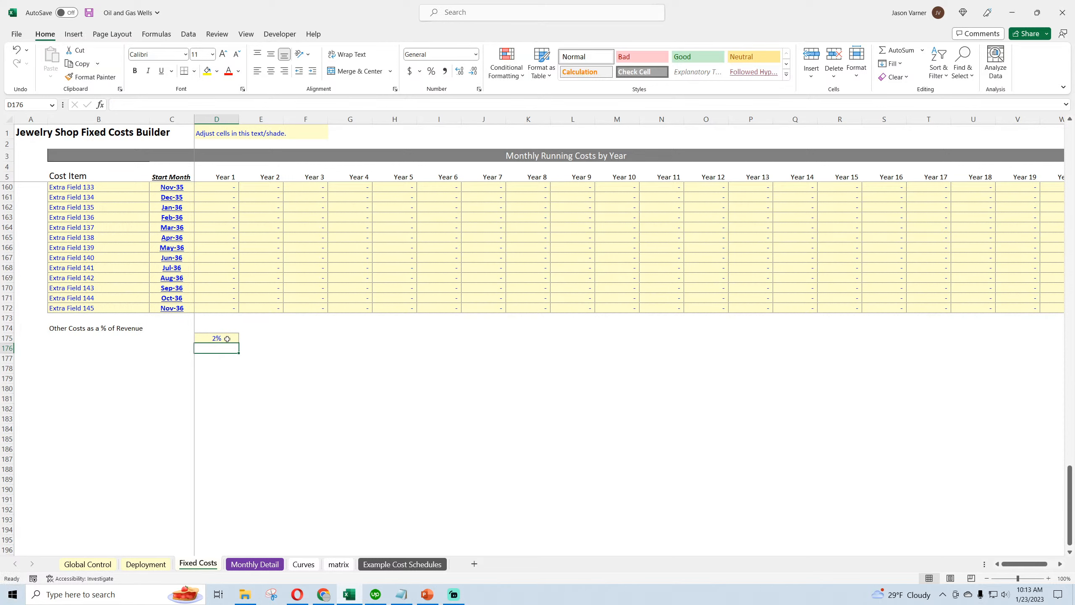
left_click(227, 339)
left_click(480, 90)
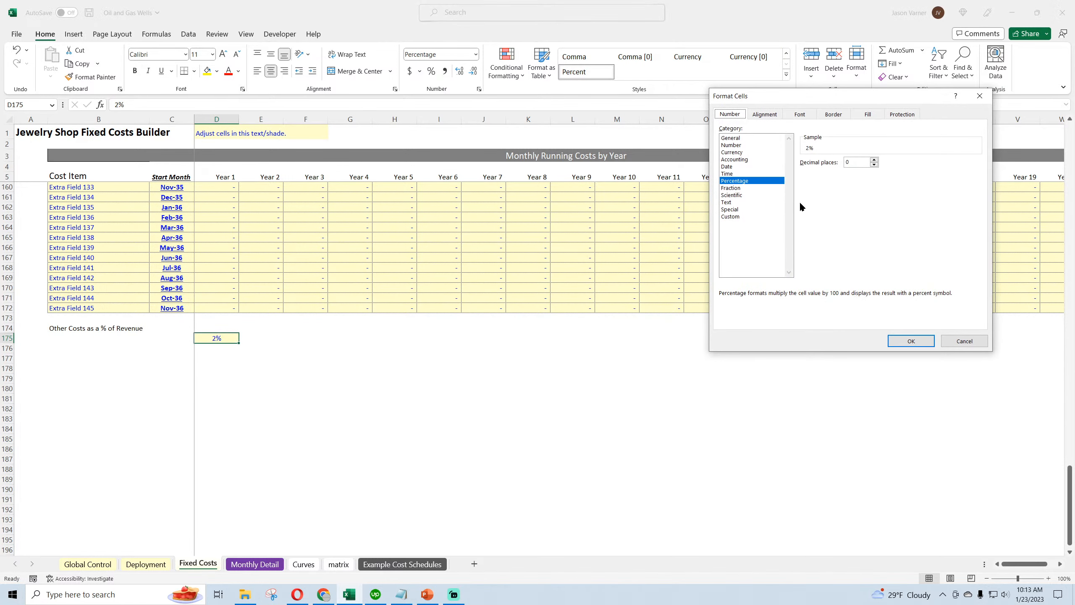
left_click(872, 159)
left_click(898, 339)
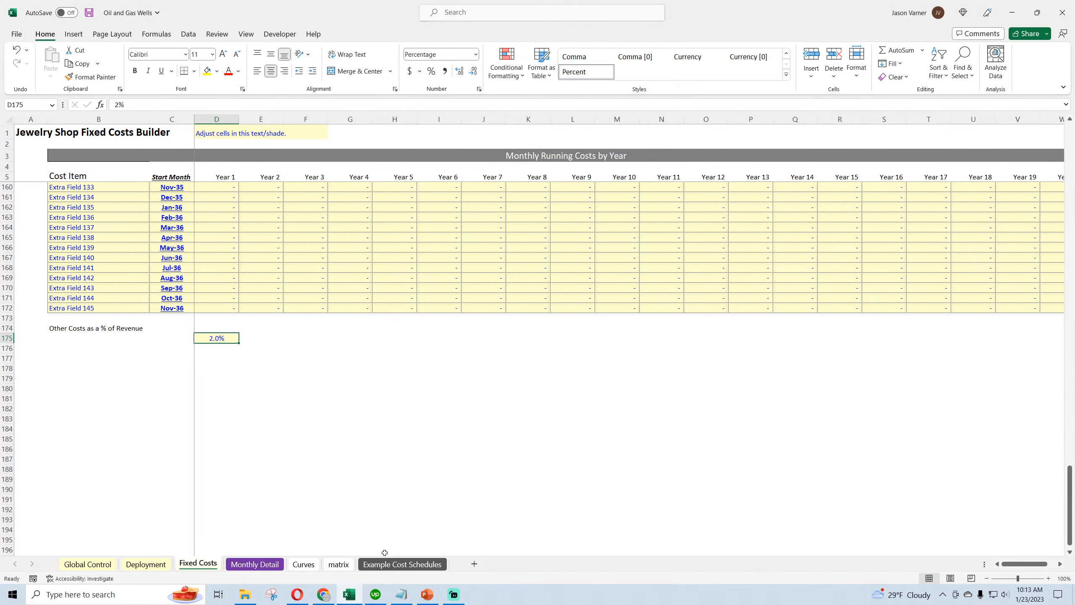
Step: Examine the Unit Sales, Royalties Paid and Gross Revenue rows on the Monthly Detail sheet
left_click(254, 564)
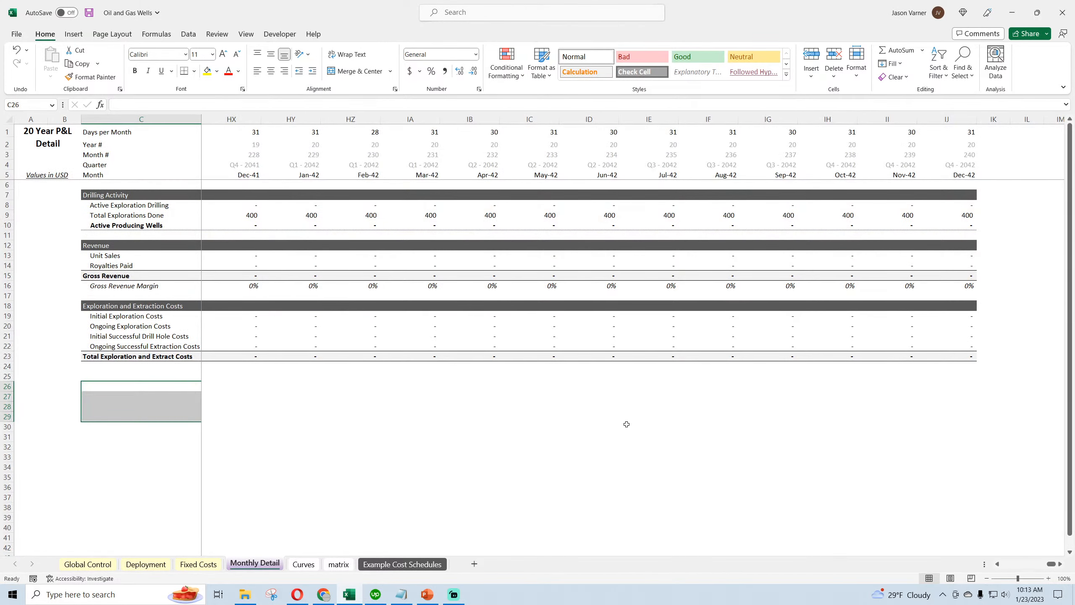
left_click_drag(1048, 568, 1006, 565)
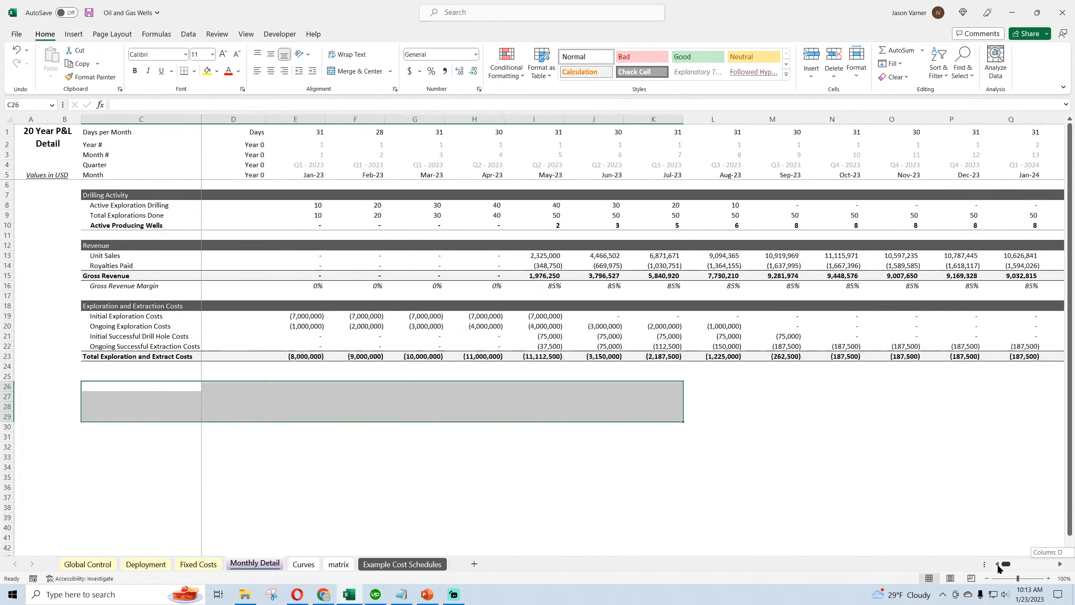
left_click(546, 275)
left_click(542, 254)
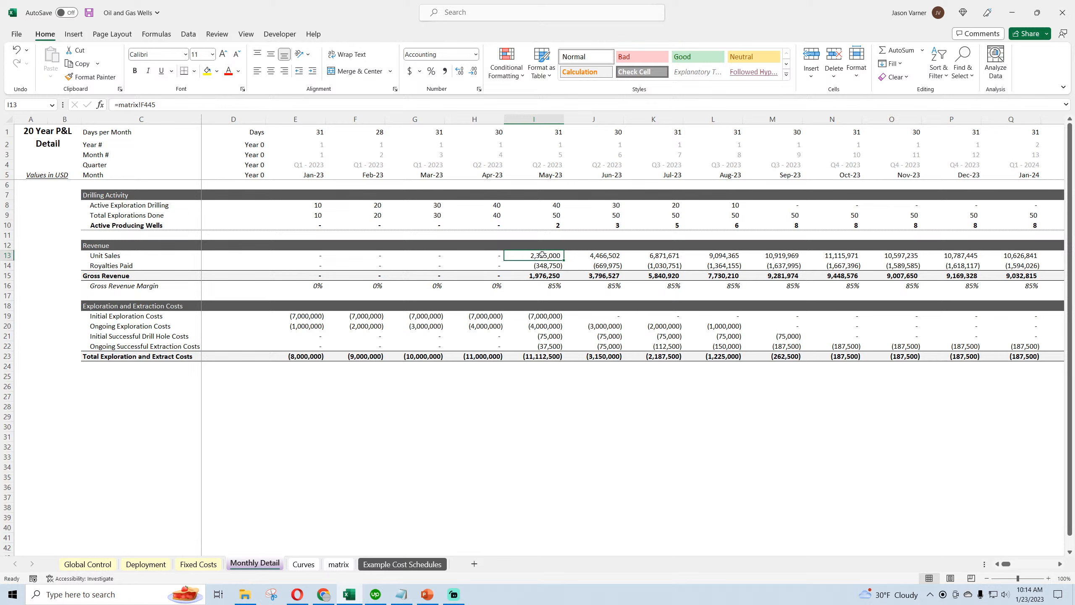
left_click(546, 265)
left_click(573, 264)
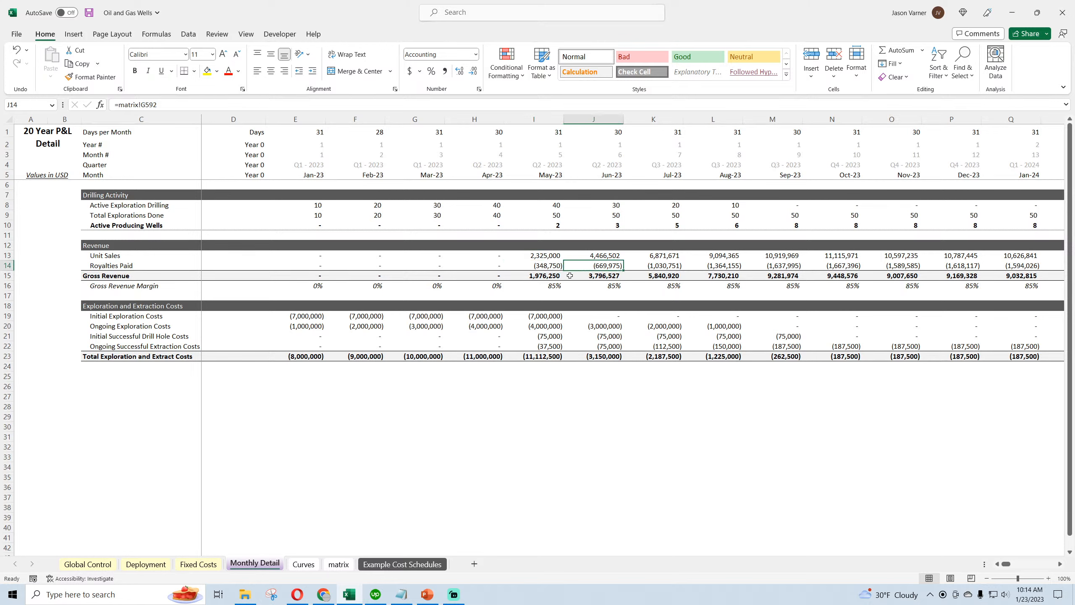
left_click(544, 275)
left_click_drag(543, 274, 131, 276)
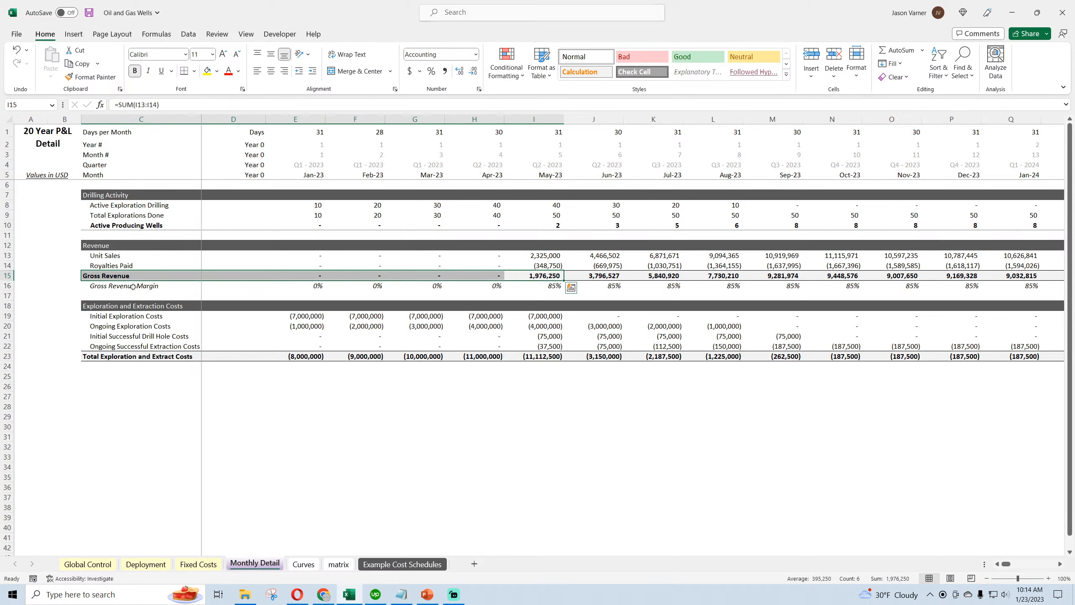
Step: Copy a cost item name cell into B175 on the Fixed Costs sheet and rename it "Item 1"
left_click(207, 568)
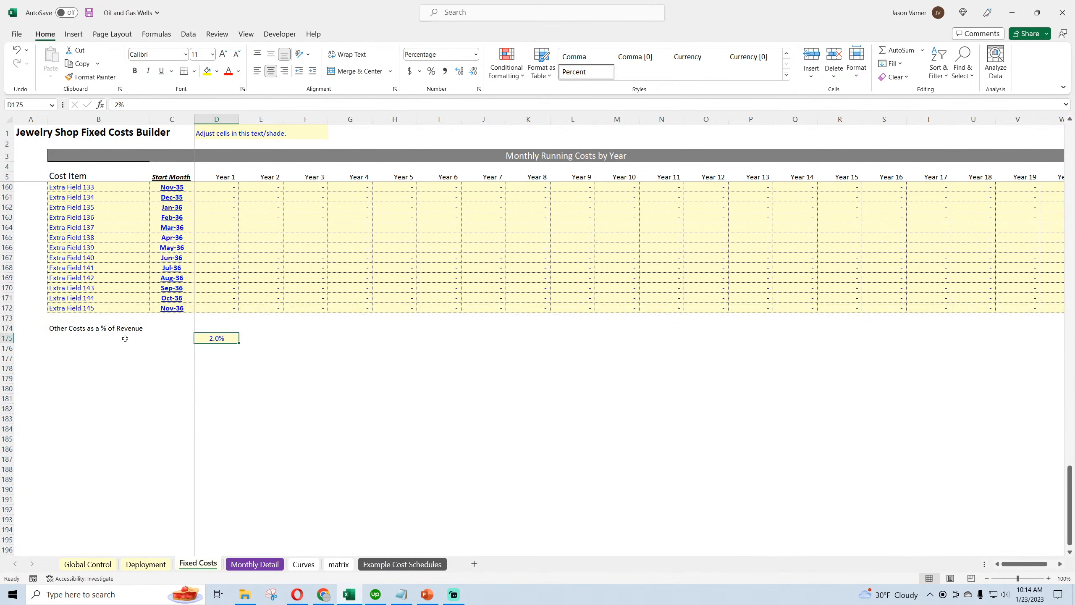
left_click(89, 338)
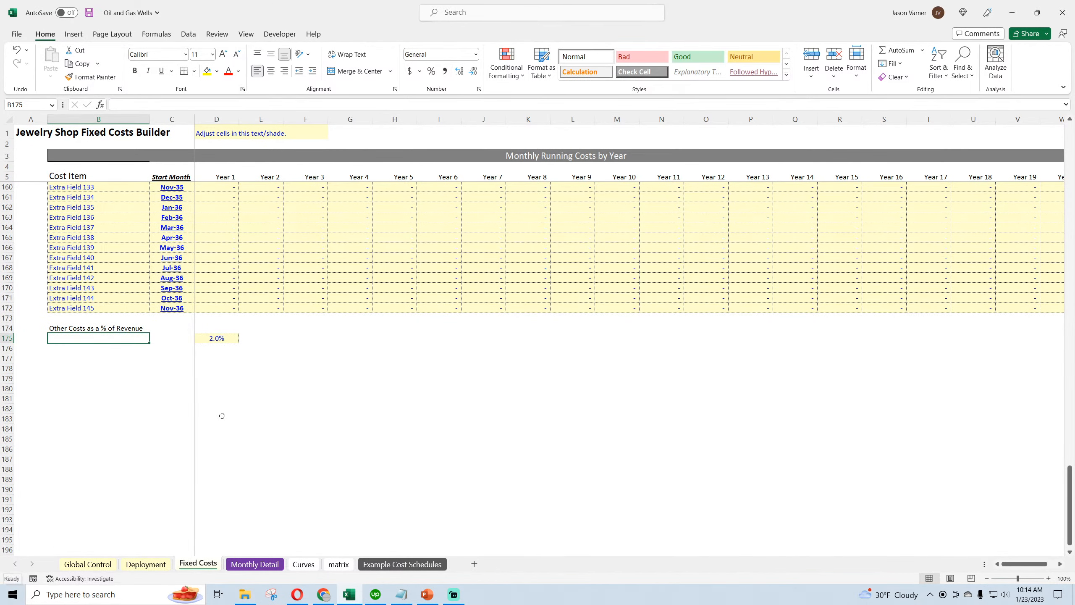
left_click(85, 278)
key("ctrl+c")
left_click(84, 338)
key("ctrl+v")
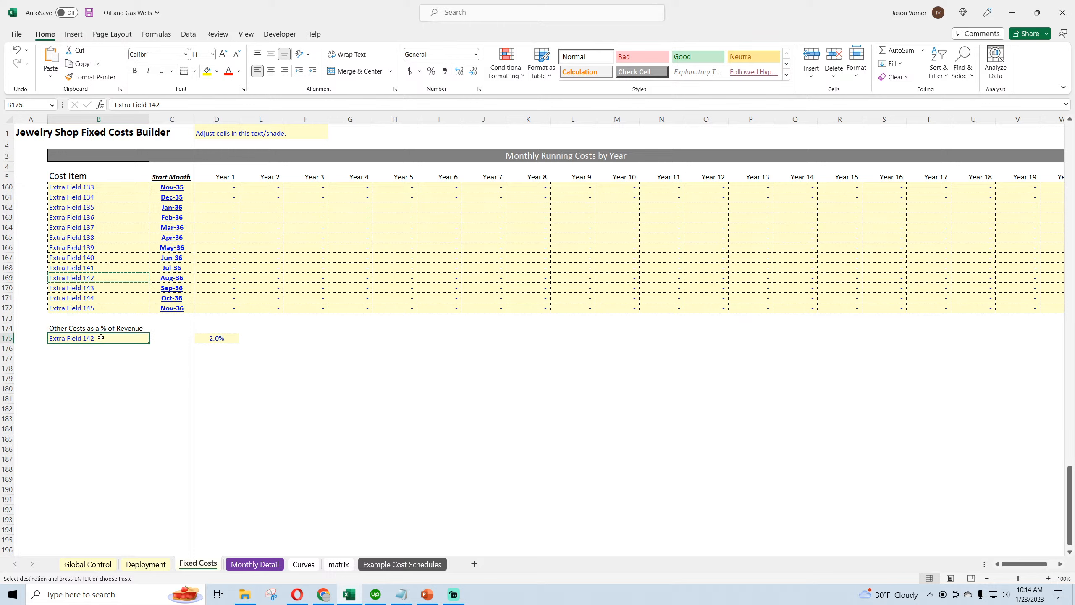
type("Item 1")
key("Return")
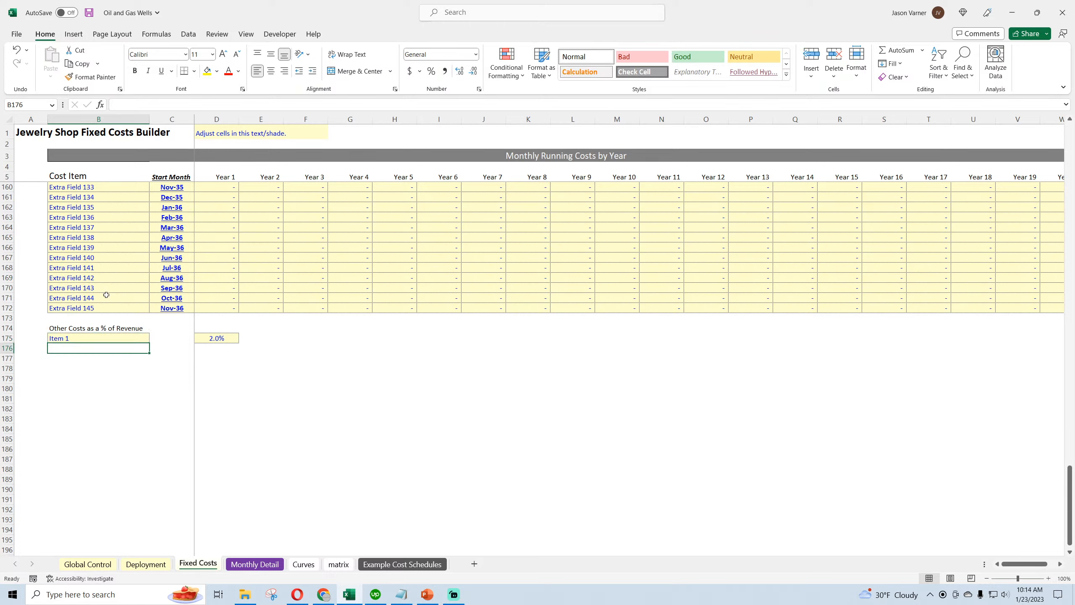
Step: Fill the item names down from B175 through Item 4, and make the "Other Costs as a % of Revenue" heading bold and underlined
left_click(136, 339)
left_click_drag(149, 343, 150, 369)
left_click(103, 329)
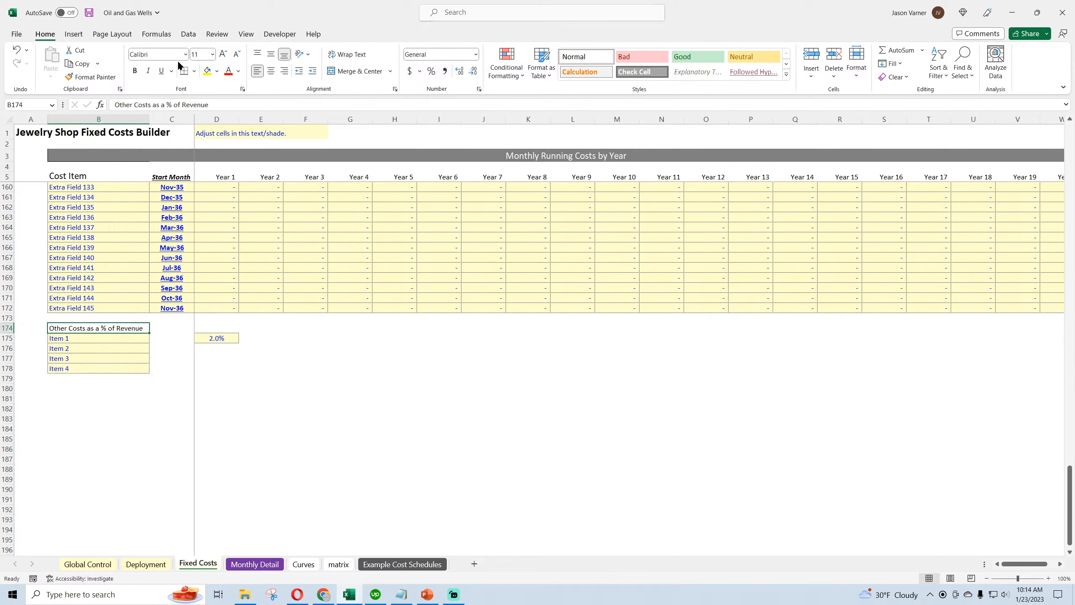
key("ctrl+u")
key("ctrl+b")
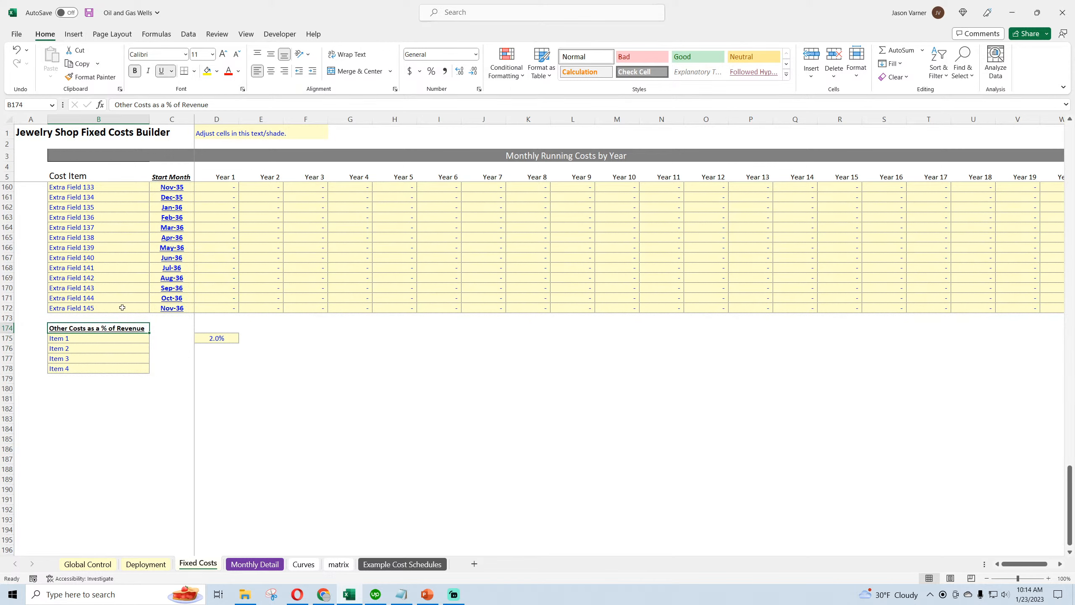
Step: Fill the 2.0% rate from D175 down to Item 4 and across to Year 20, and save the workbook
left_click(219, 339)
left_click_drag(237, 343, 921, 456)
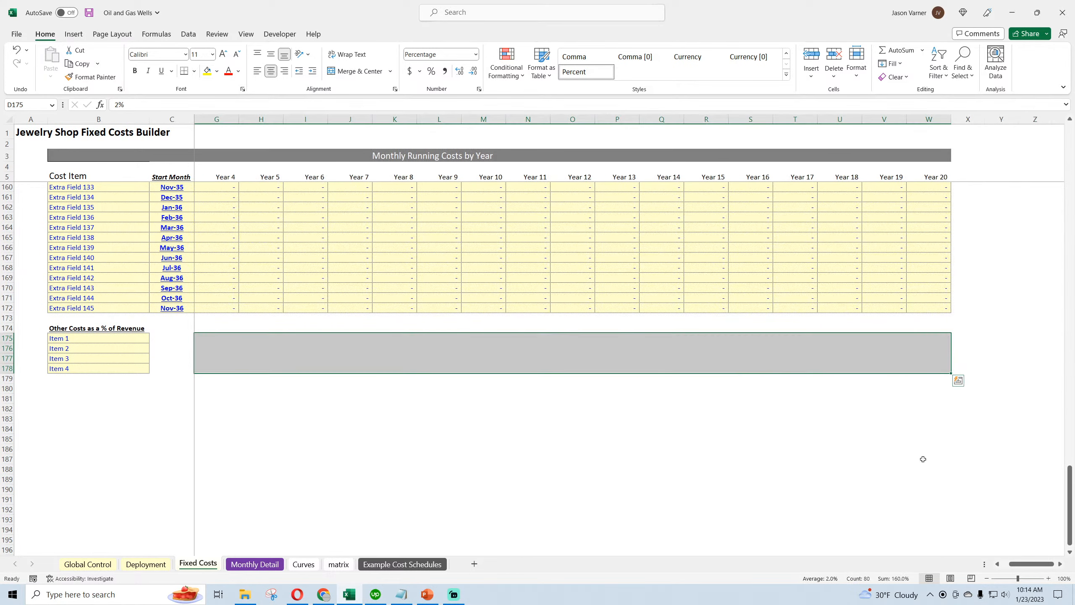
left_click(1030, 519)
left_click_drag(1031, 564, 1025, 564)
left_click(433, 435)
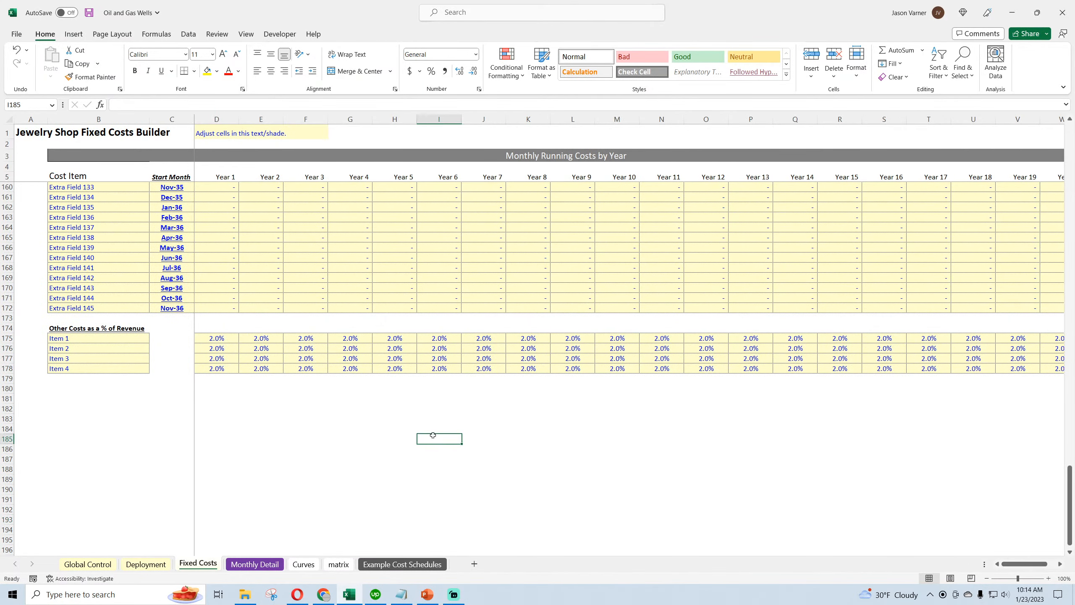
left_click_drag(169, 338, 168, 369)
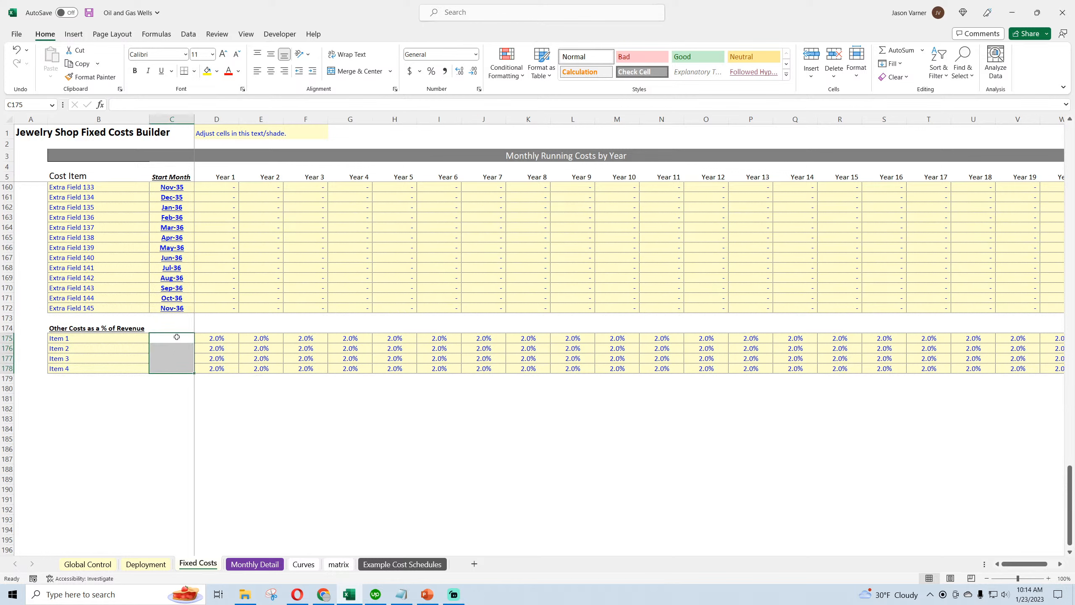
left_click(218, 337)
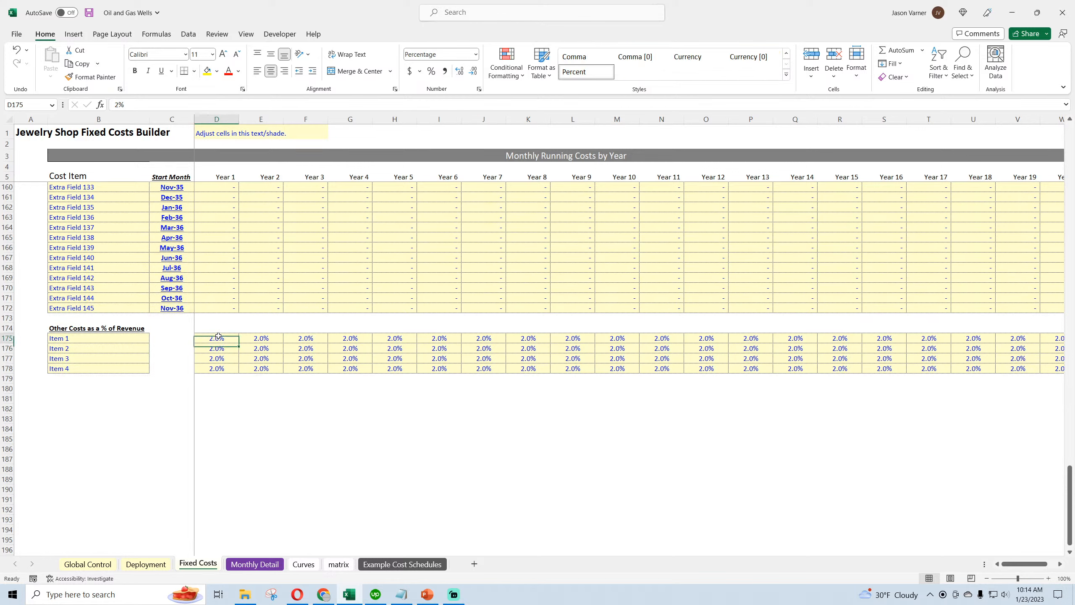
left_click_drag(218, 338, 395, 368)
left_click(351, 338)
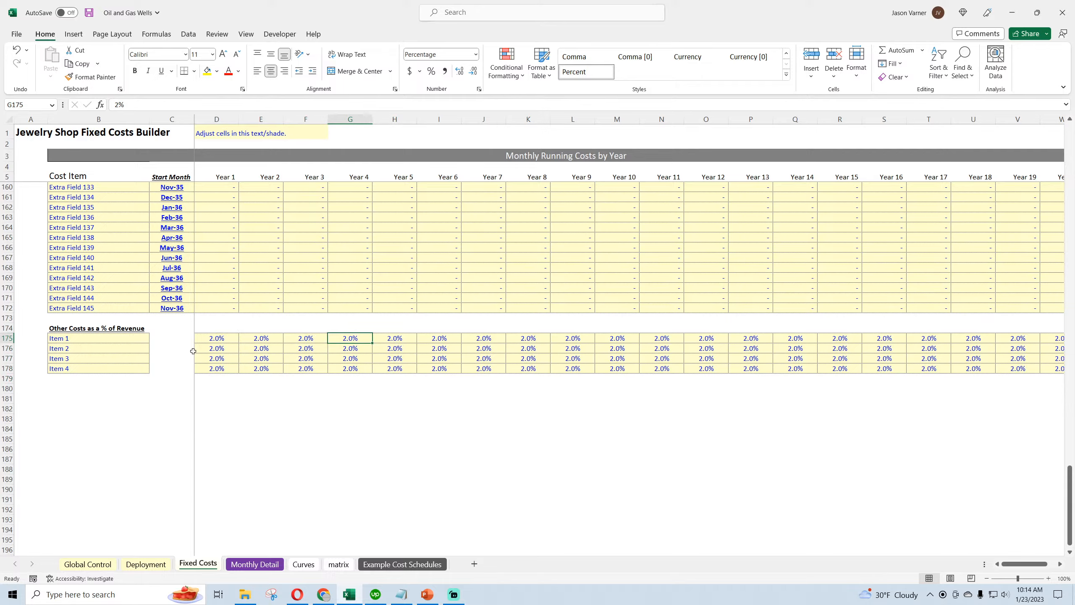
left_click(89, 12)
Step: Enter 1 and 2 as Year 1 costs for Extra Fields 3 and 4, and fill the series down to Extra Field 145 and across to Year 20
scroll(101, 346, "up", 20)
scroll(104, 347, "up", 20)
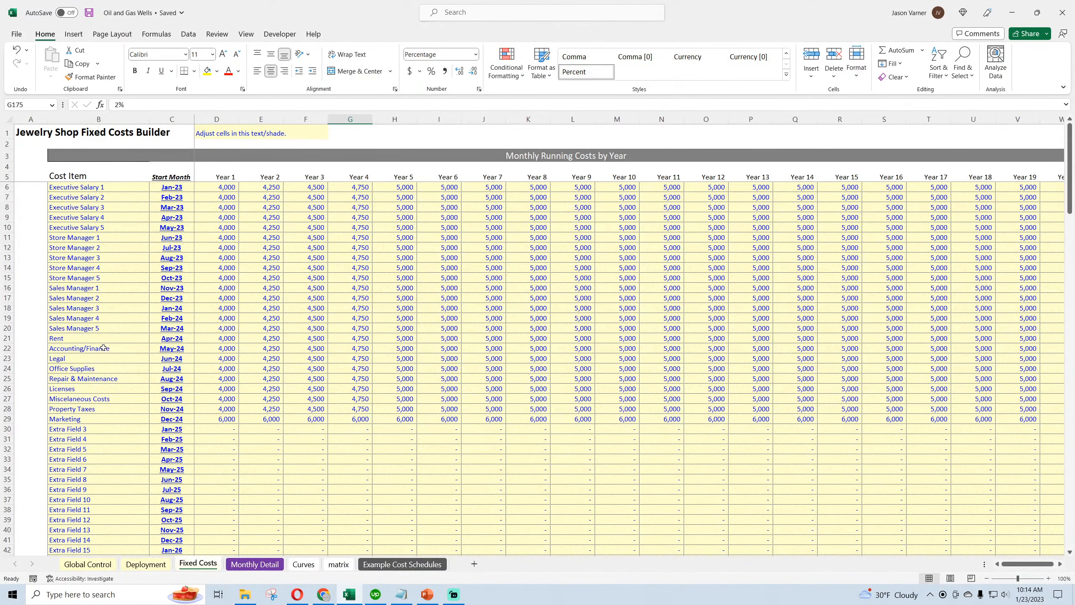
left_click(225, 425)
type("1")
key("Return")
type("2")
key("Return")
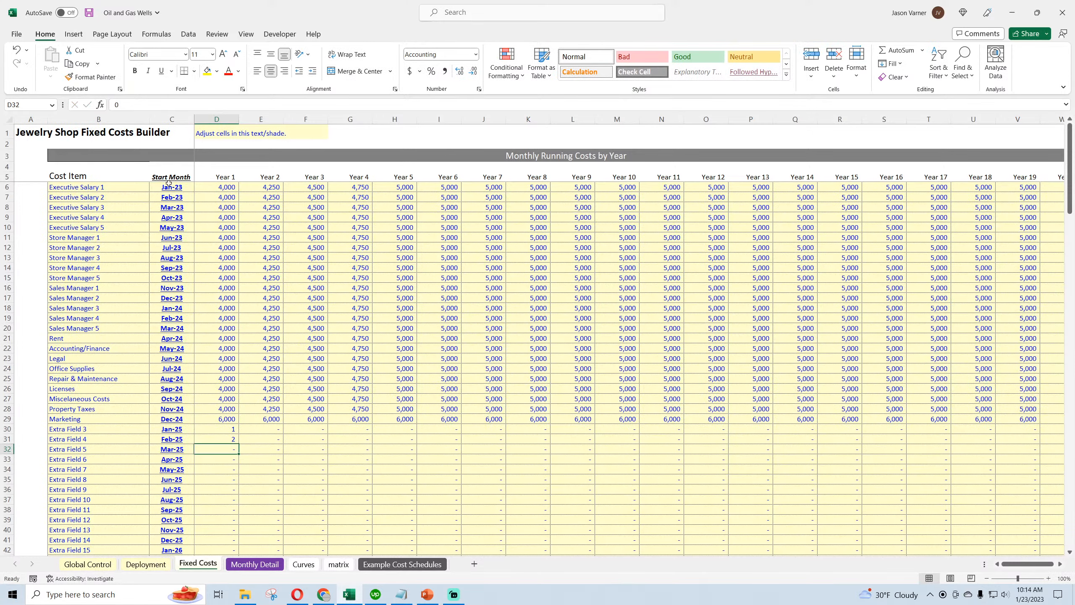
left_click_drag(224, 429, 984, 504)
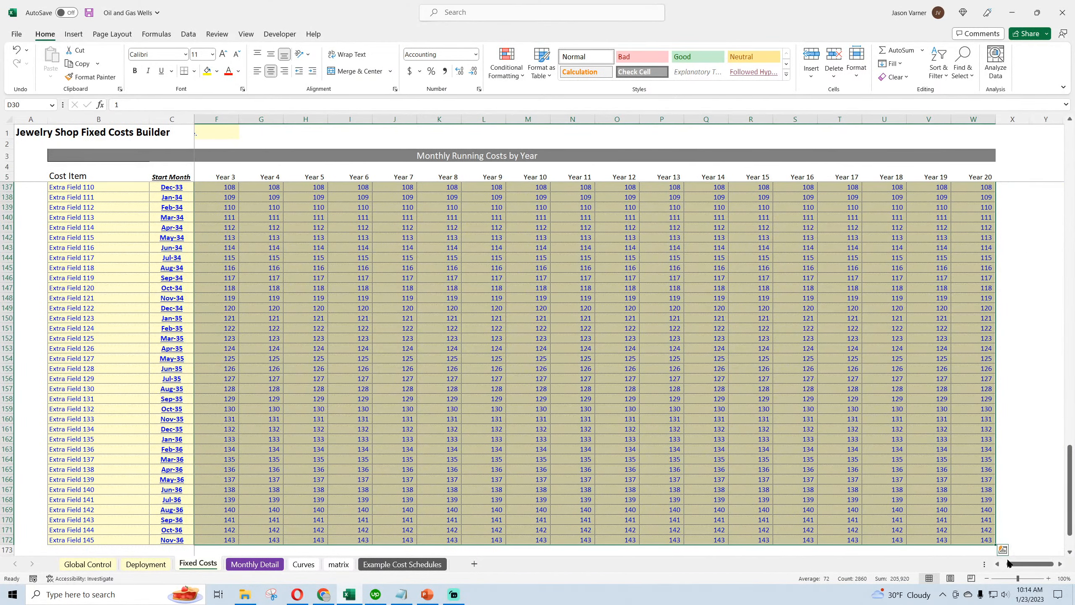
left_click_drag(1009, 563, 1002, 563)
left_click(395, 459)
Step: Change the sheet title in A1 to "Overhead Expenses" and save the workbook
scroll(279, 443, "up", 15)
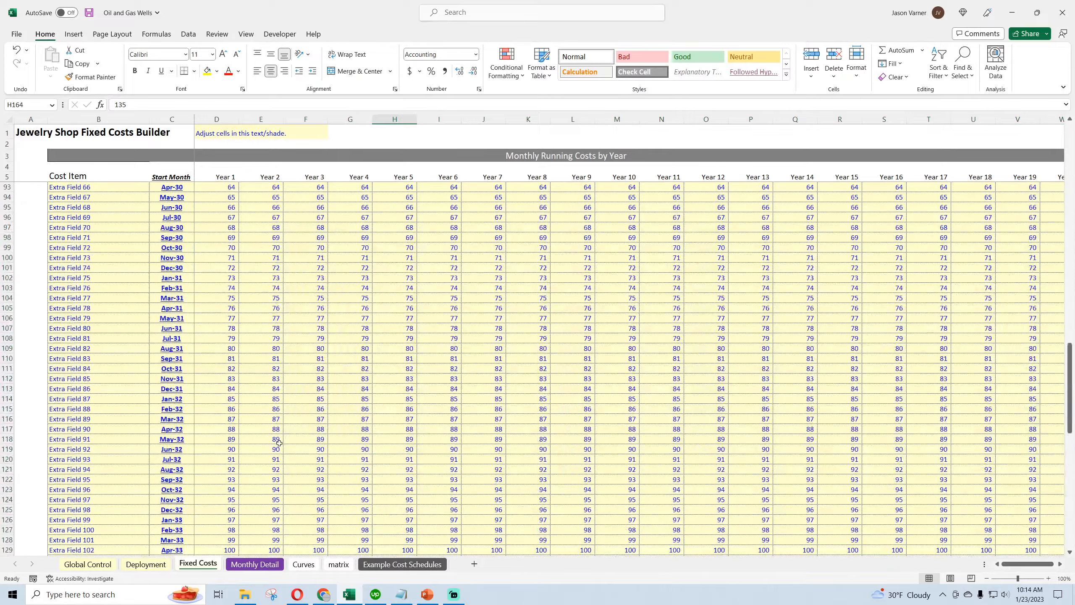
scroll(279, 442, "up", 20)
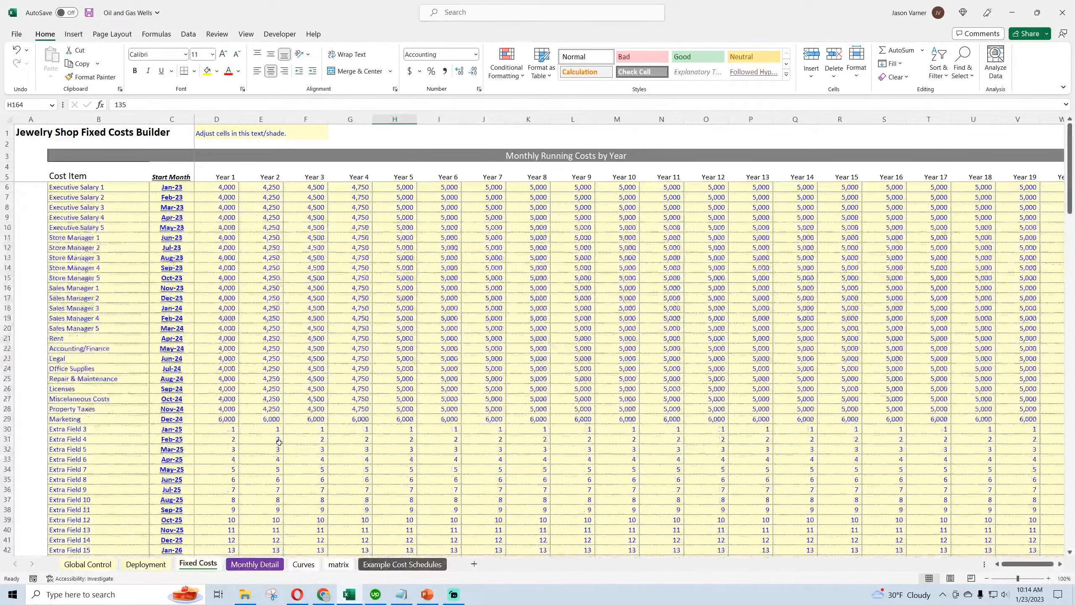
left_click(22, 136)
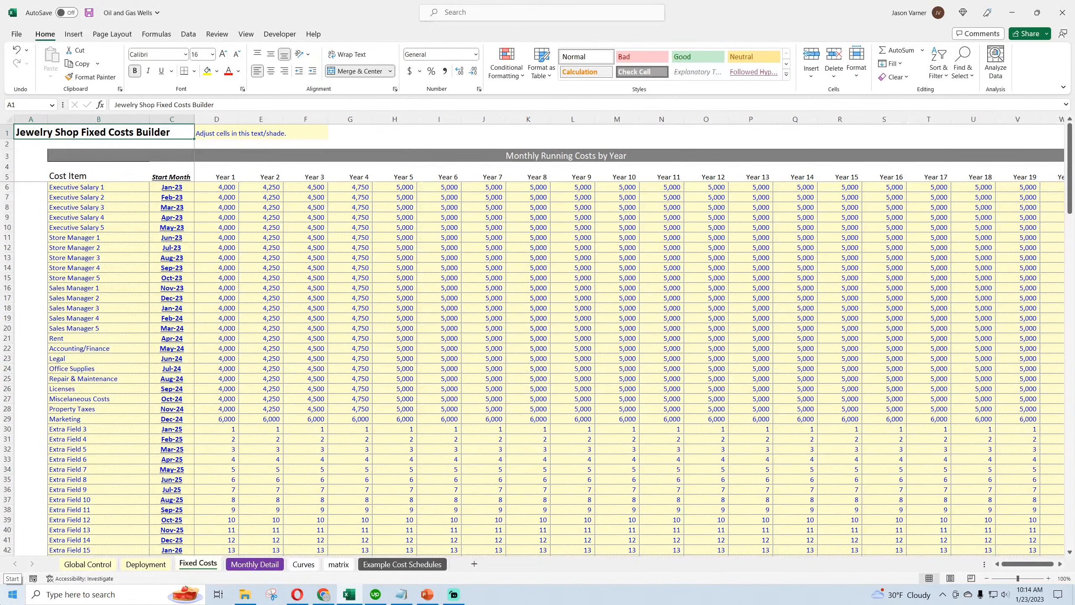
type("Genera")
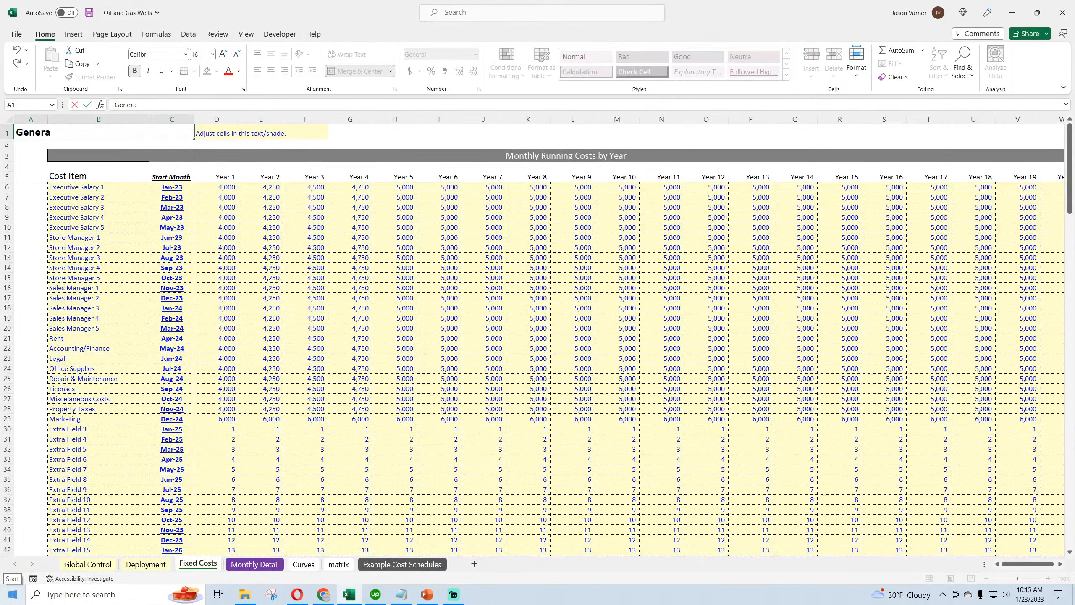
key("BackSpace")
key("BackSpace")
key("BackSpace")
key("BackSpace")
key("BackSpace")
key("BackSpace")
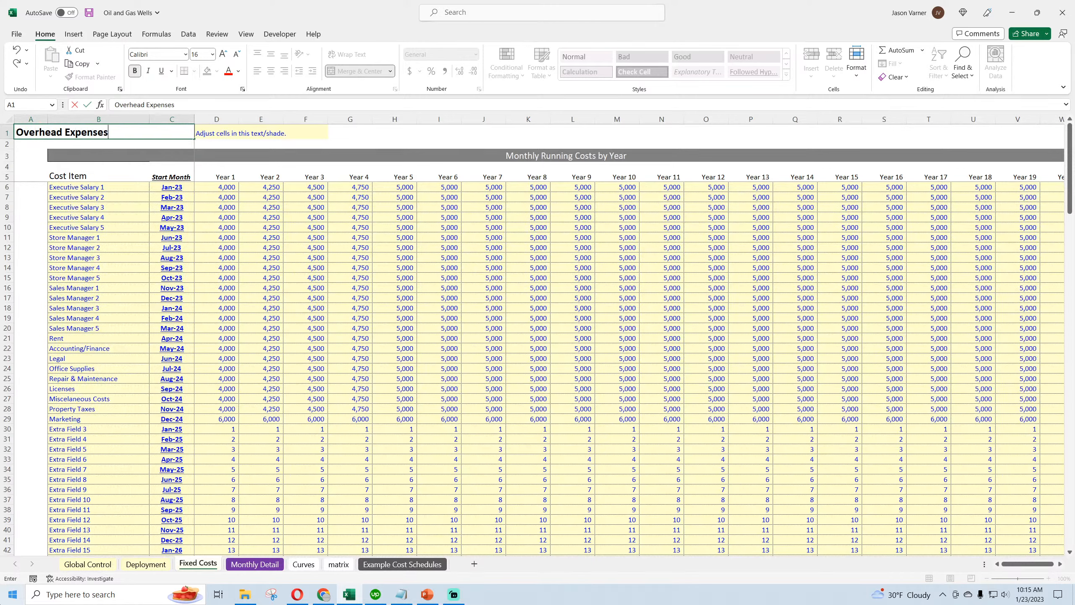
key("Return")
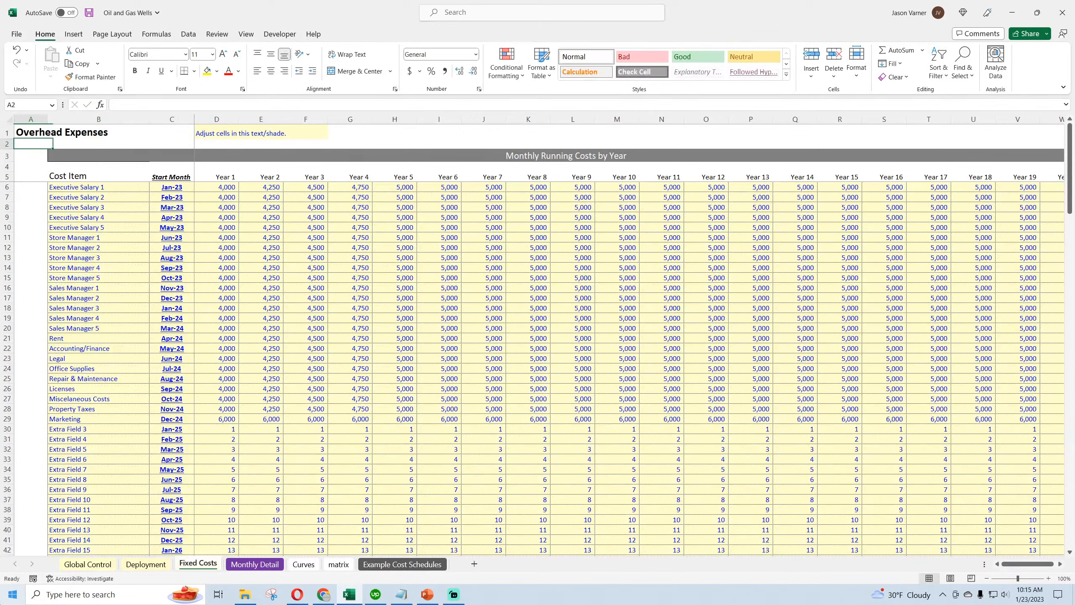
left_click(38, 130)
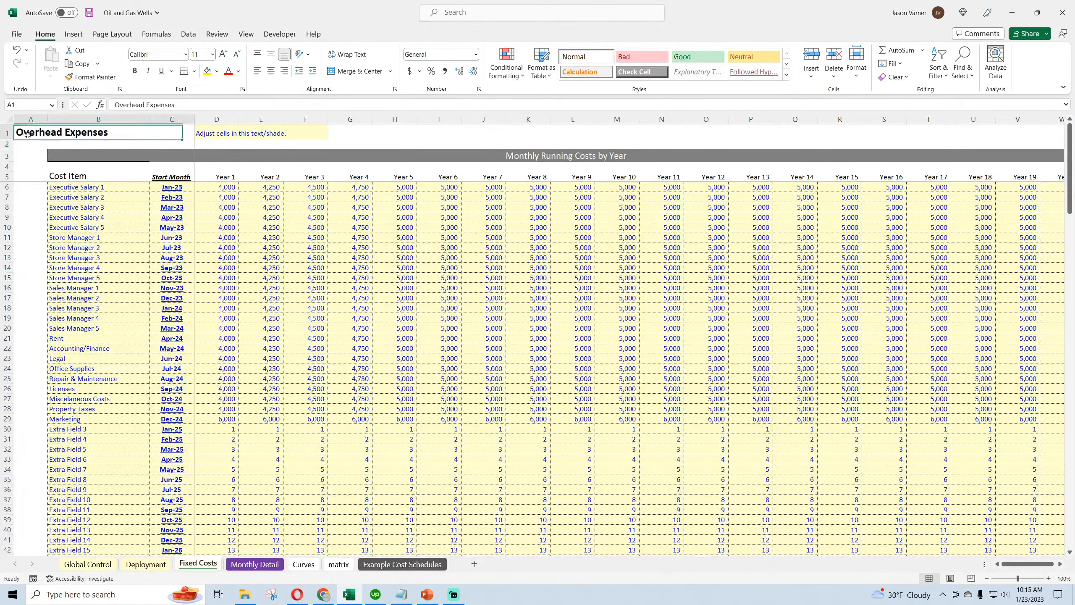
left_click(89, 12)
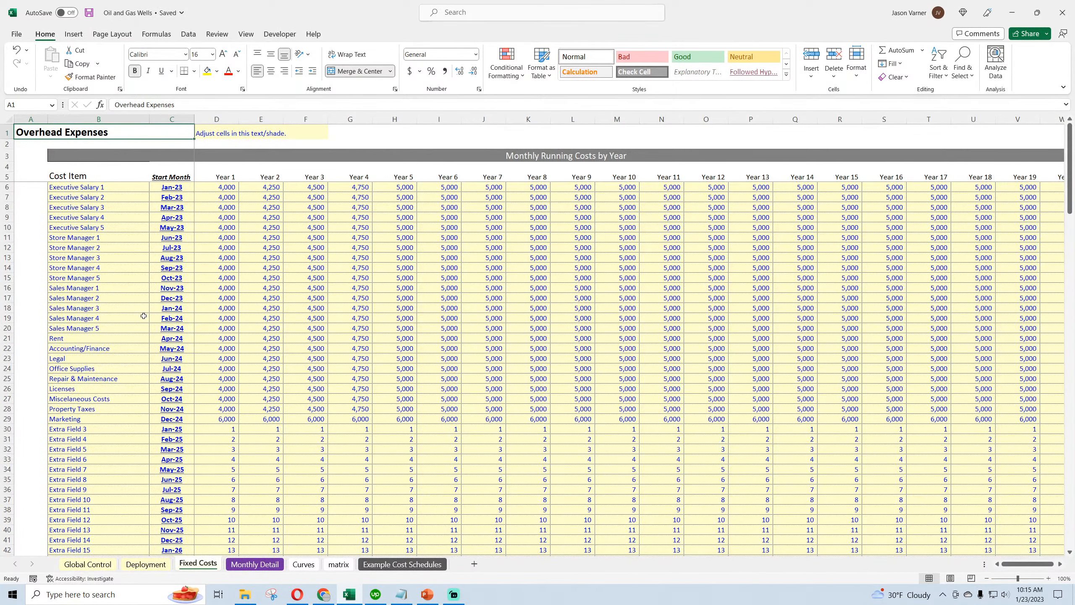
Step: On the Deployment sheet, merge and center I3:L3 above the four cost columns and enter "Drilling / Extraction Costs"
left_click(146, 564)
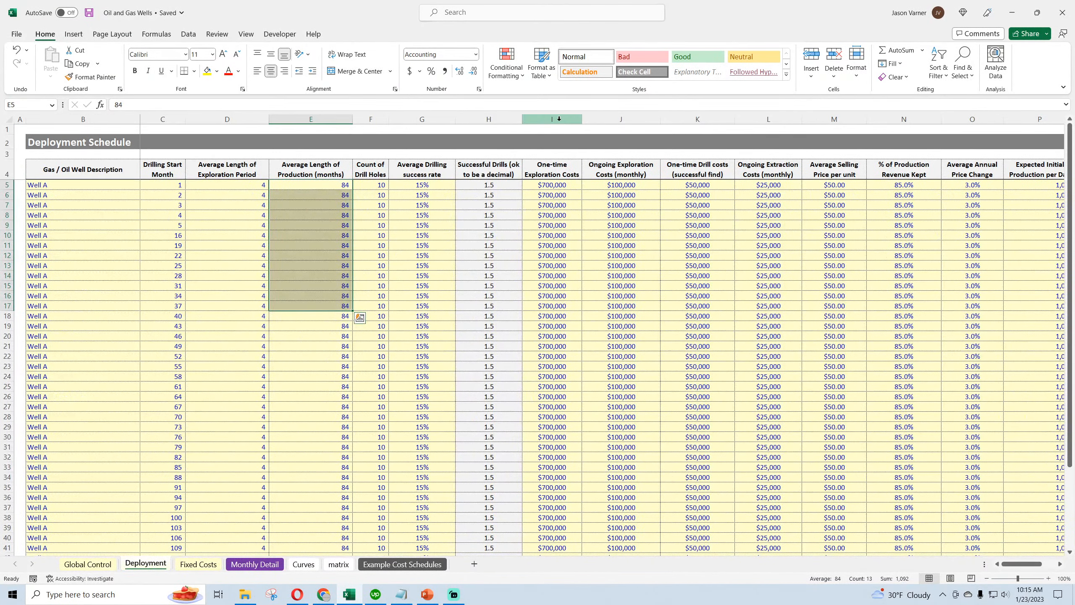
left_click_drag(551, 119, 770, 129)
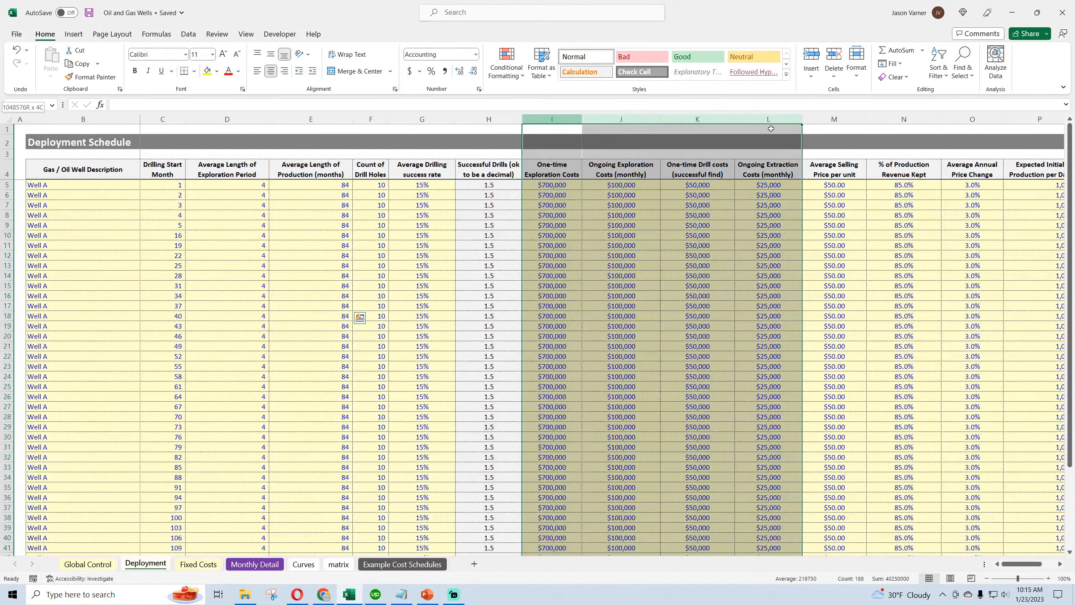
left_click_drag(544, 155, 798, 156)
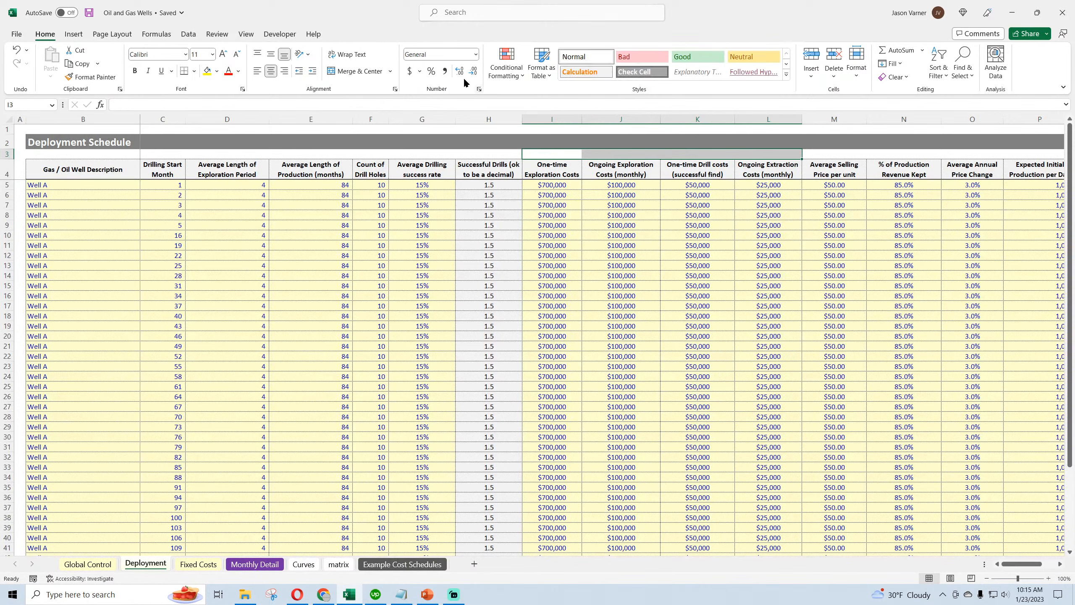
left_click(346, 71)
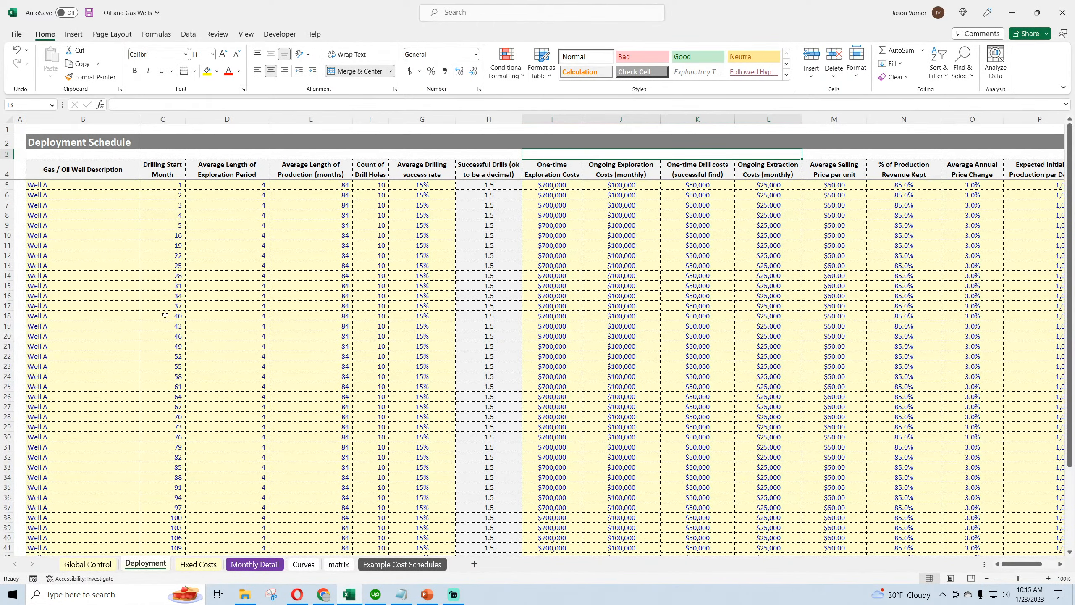
type("Drilling / E")
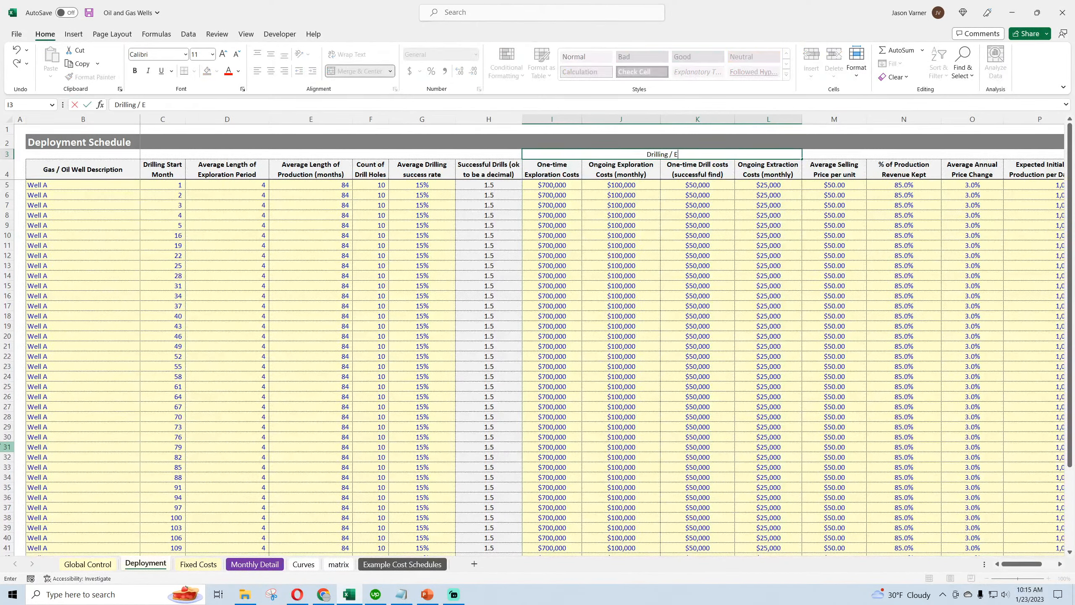
type("xtraction Costs")
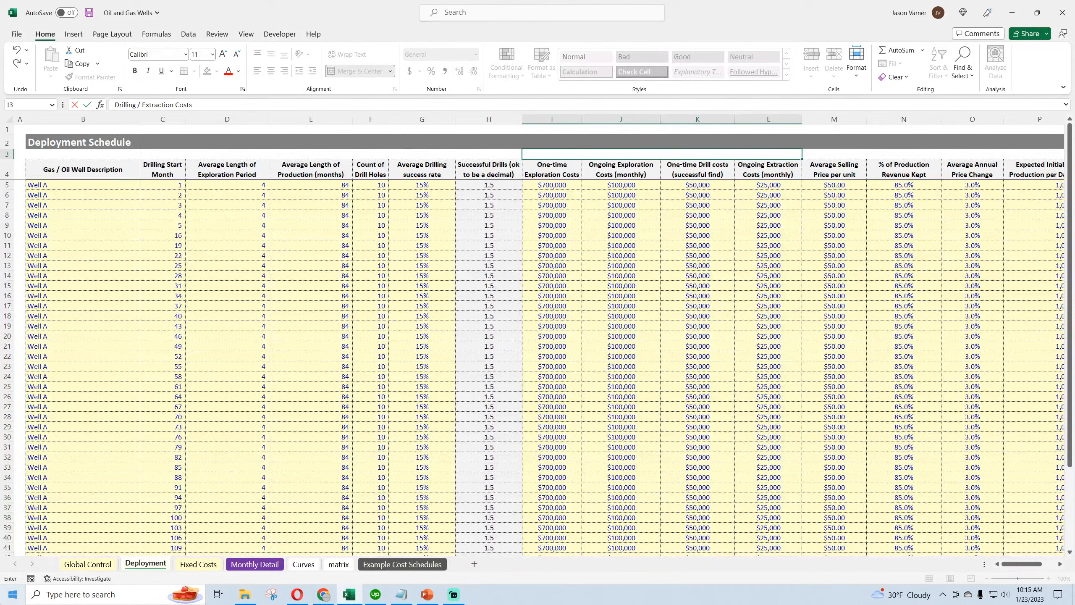
key("Return")
Step: Give the merged "Drilling / Extraction Costs" header a light gray fill and all borders
left_click(662, 153)
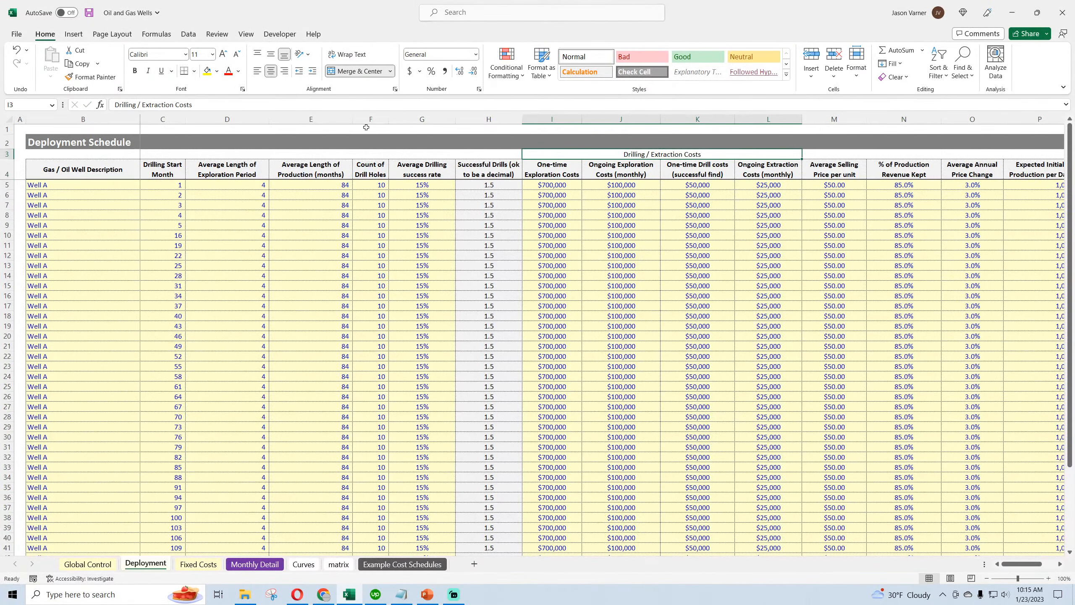
left_click(216, 72)
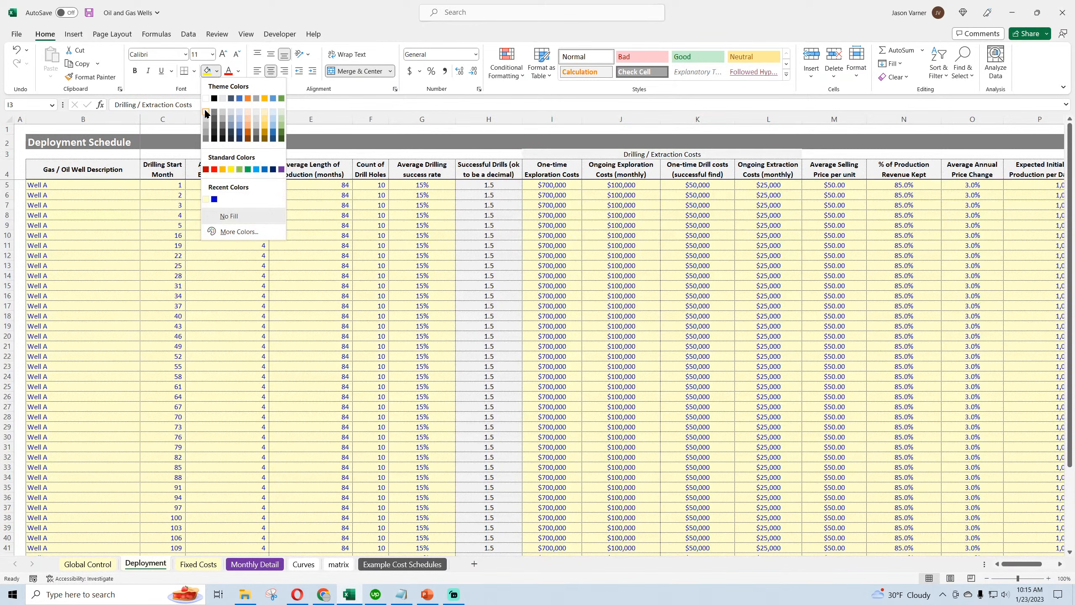
left_click(206, 109)
left_click(194, 71)
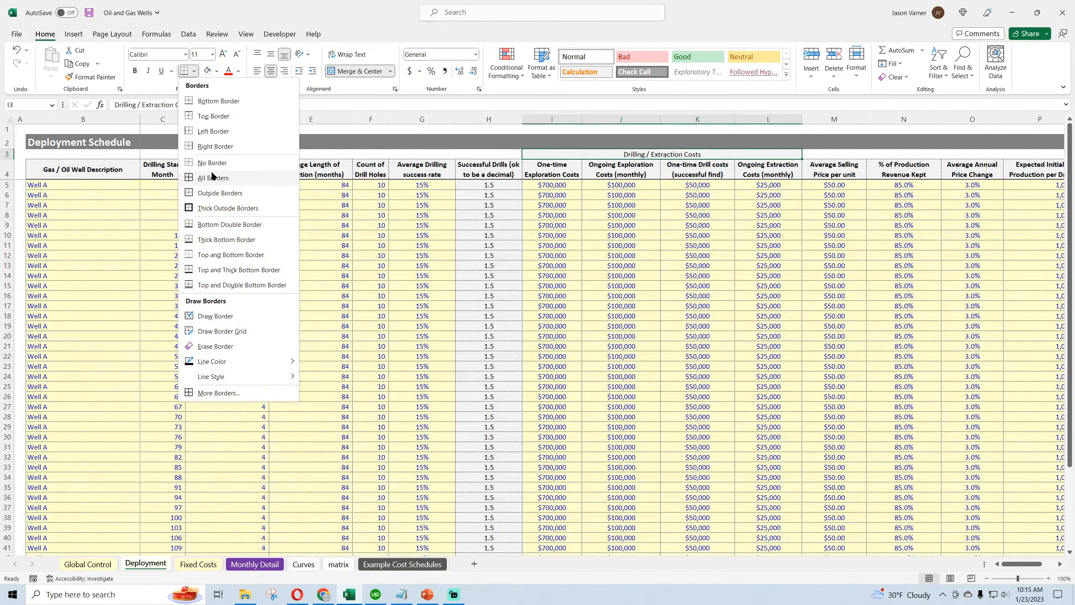
left_click(212, 178)
left_click(194, 72)
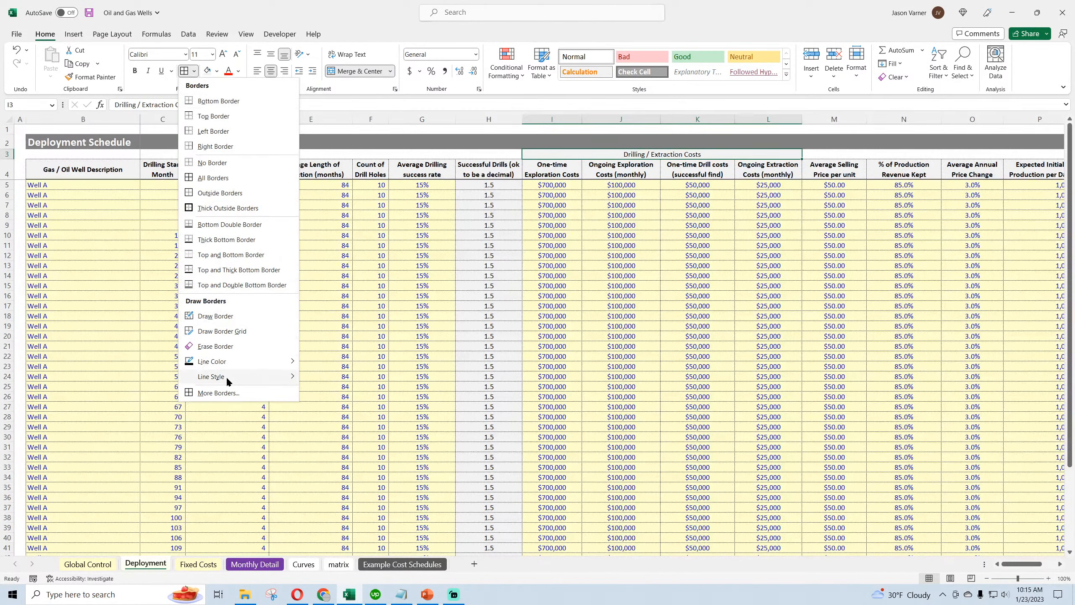
mouse_move(226, 376)
left_click(315, 403)
left_click(322, 315)
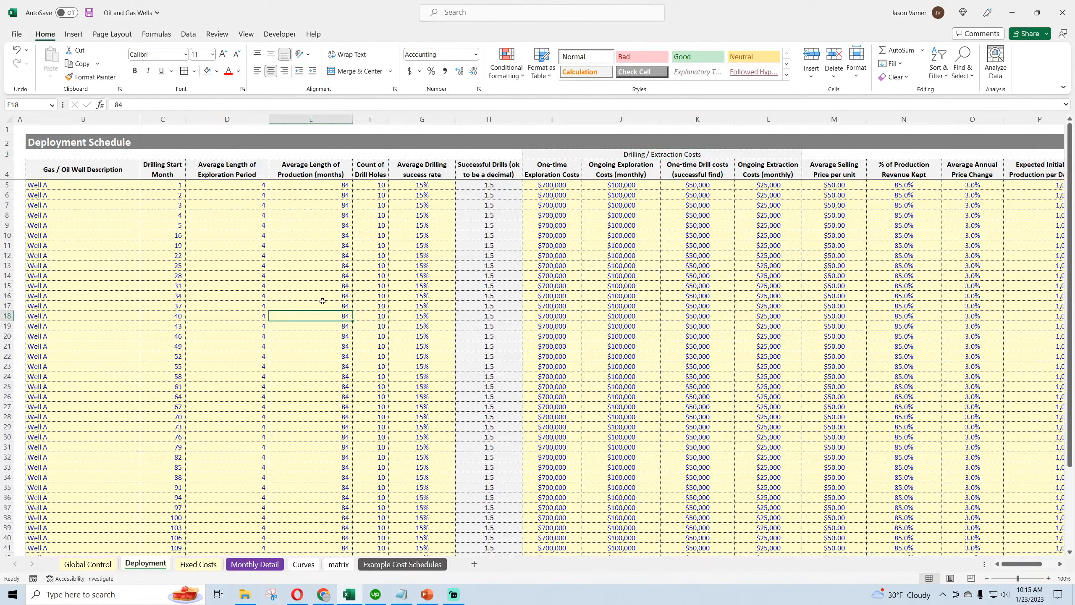
left_click(637, 154)
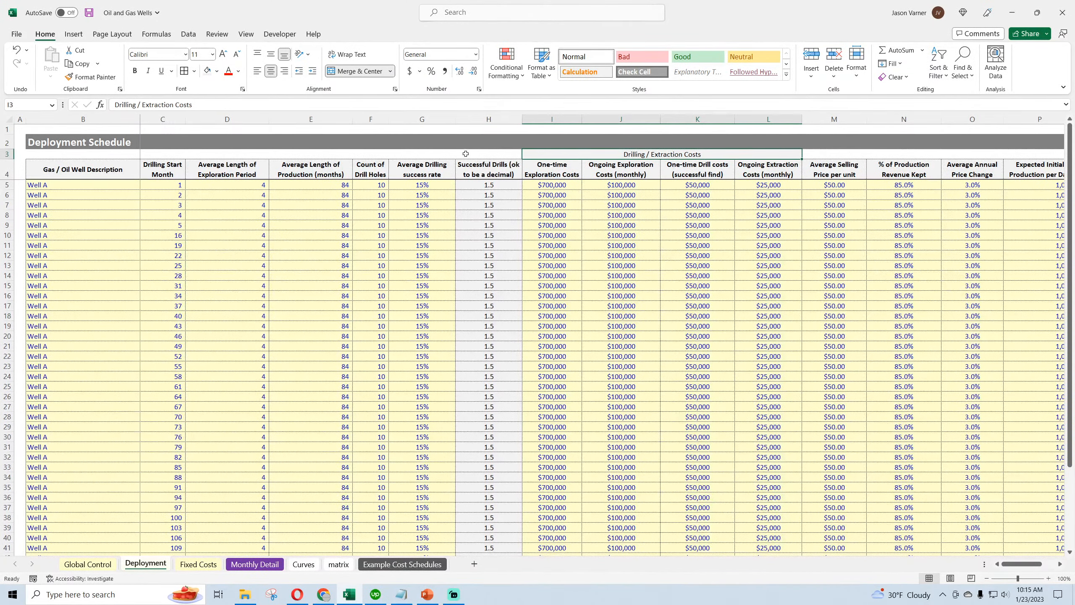
Step: Merge and center C3:H3 above the drilling timing and count columns and enter "Deployment Count and Life"
left_click_drag(482, 154, 170, 154)
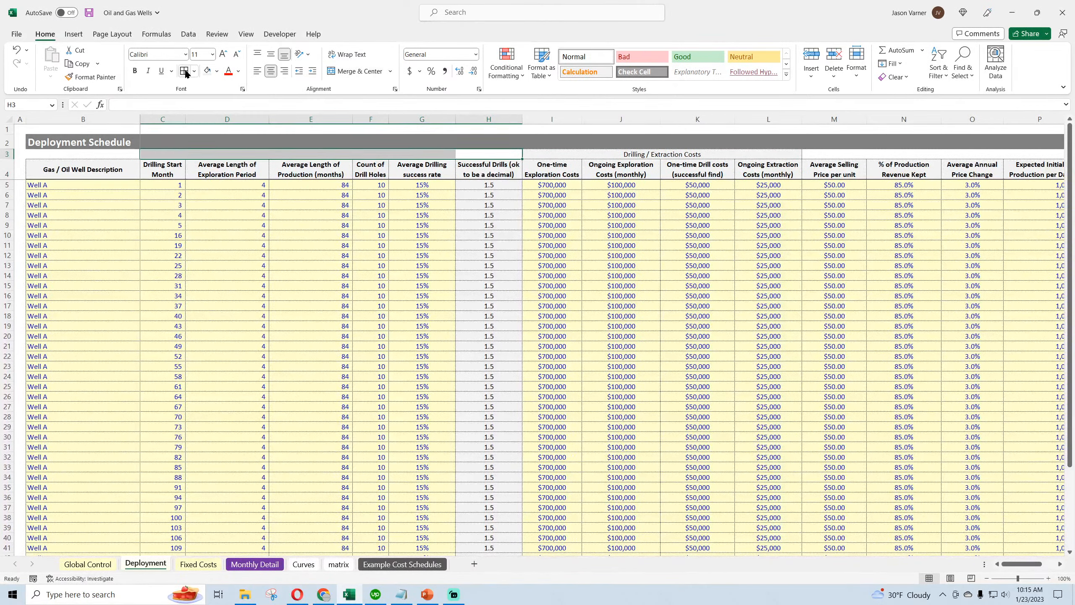
left_click(346, 71)
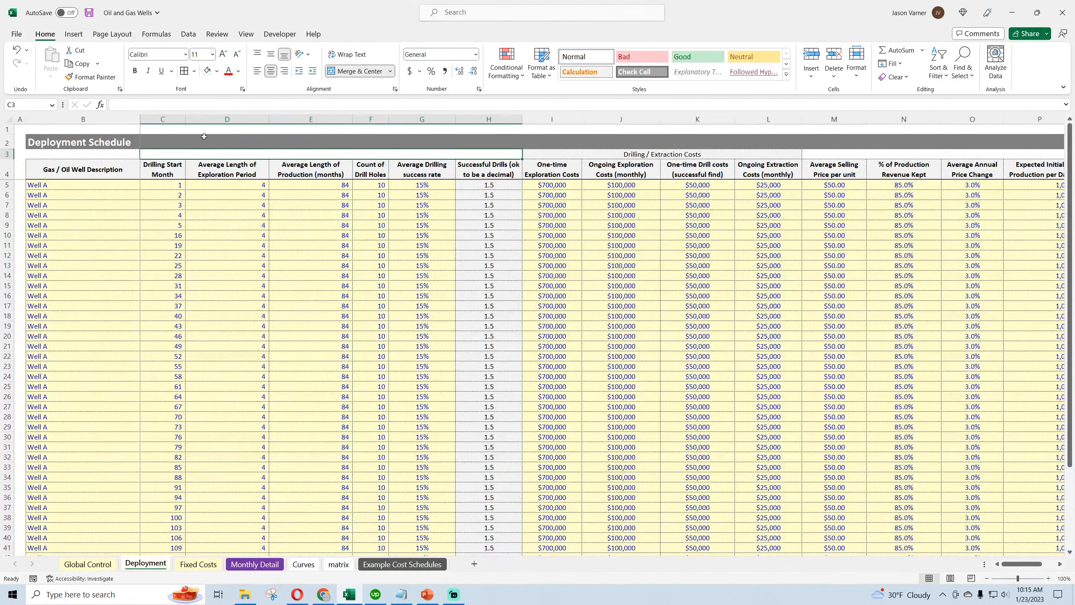
type("Depl")
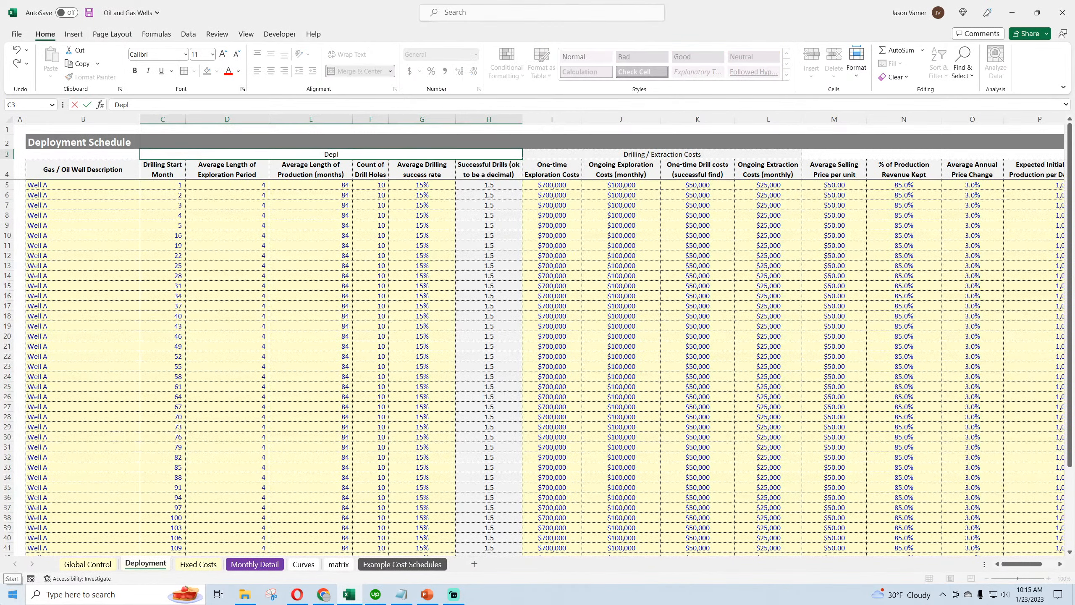
type("oyment C ount and Life")
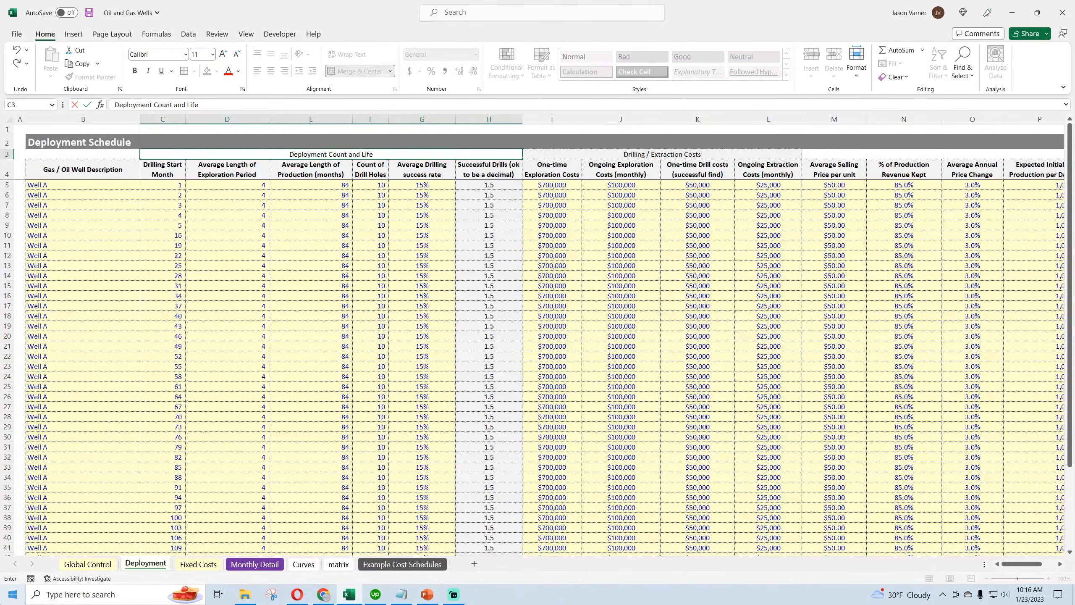
key("Return")
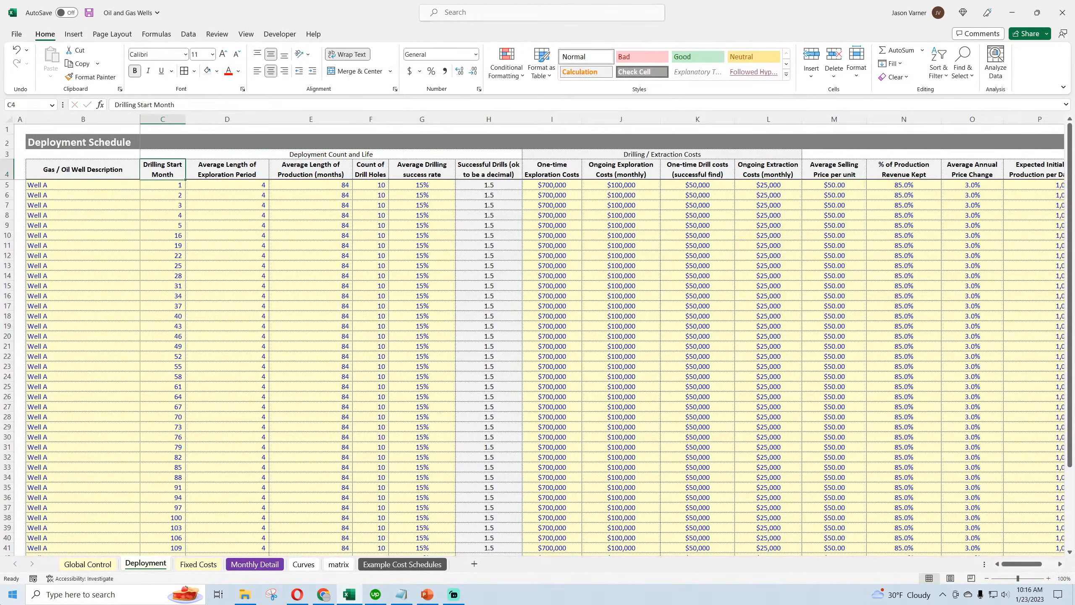
Step: Give the merged "Deployment Count and Life" and "Drilling / Extraction Costs" headers in row 3 a thick outside border
double_click(368, 154)
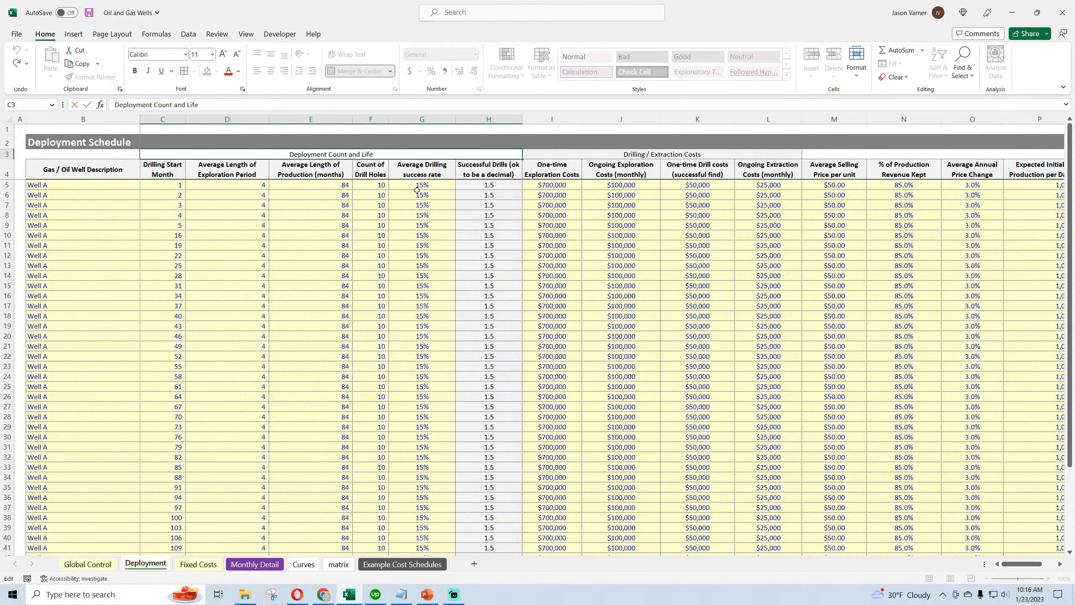
left_click(512, 336)
left_click(368, 157)
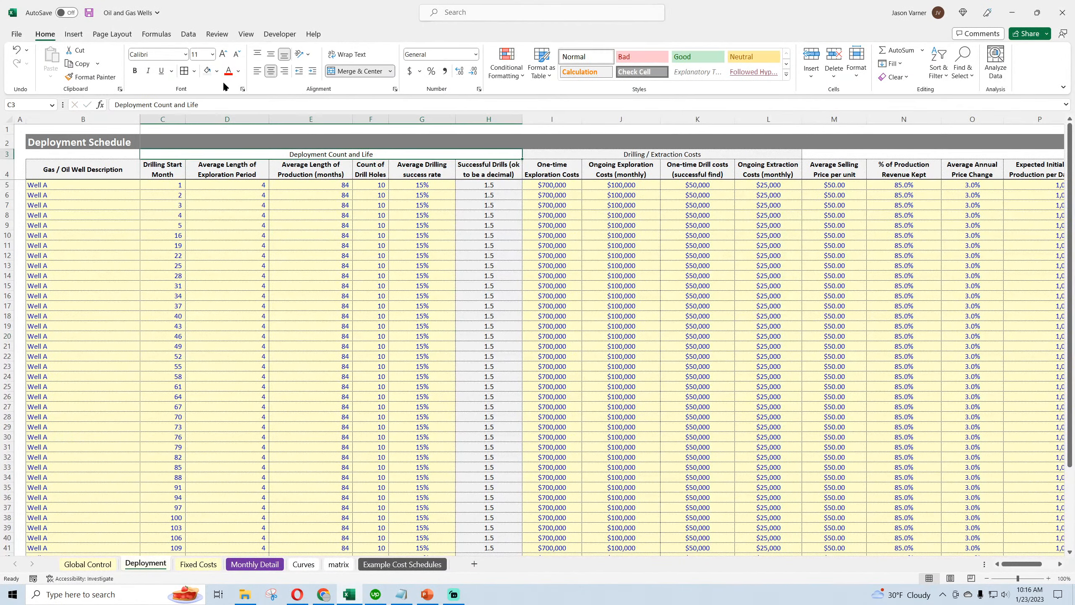
left_click(288, 263)
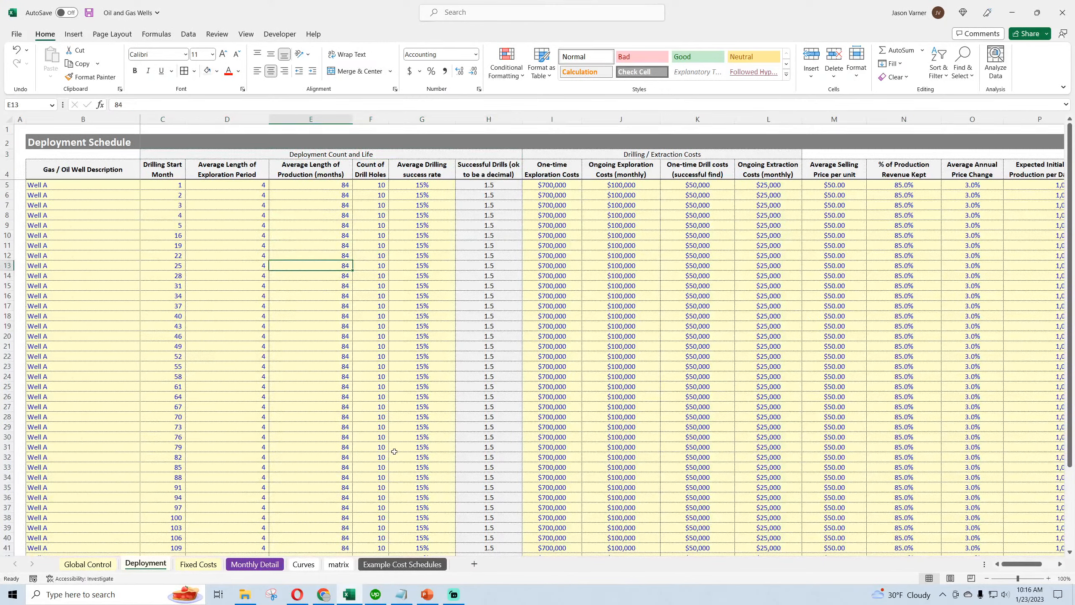
left_click(372, 154)
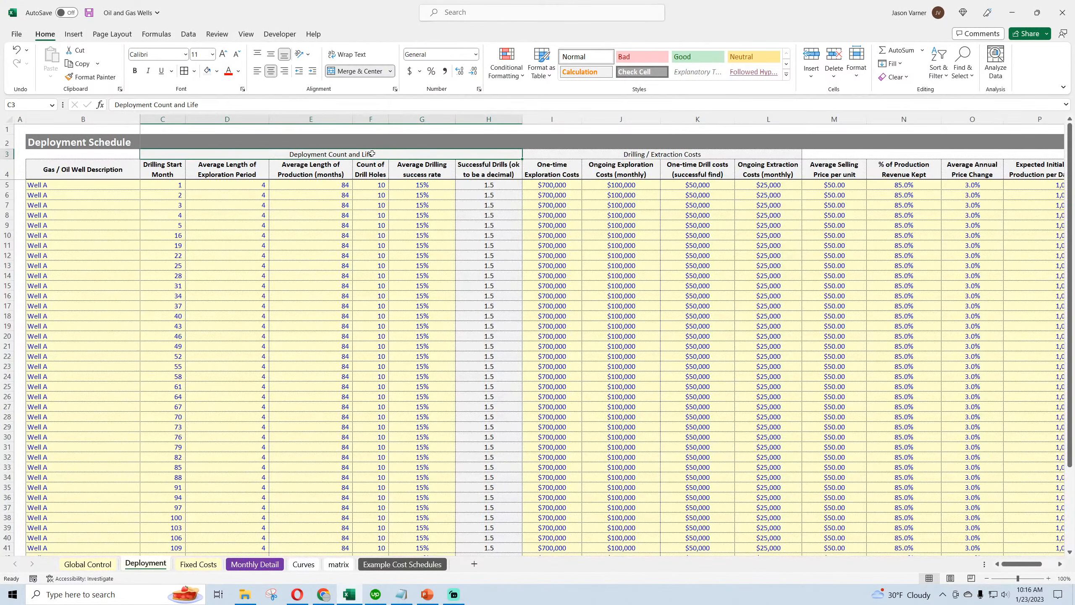
left_click(194, 71)
left_click(213, 197)
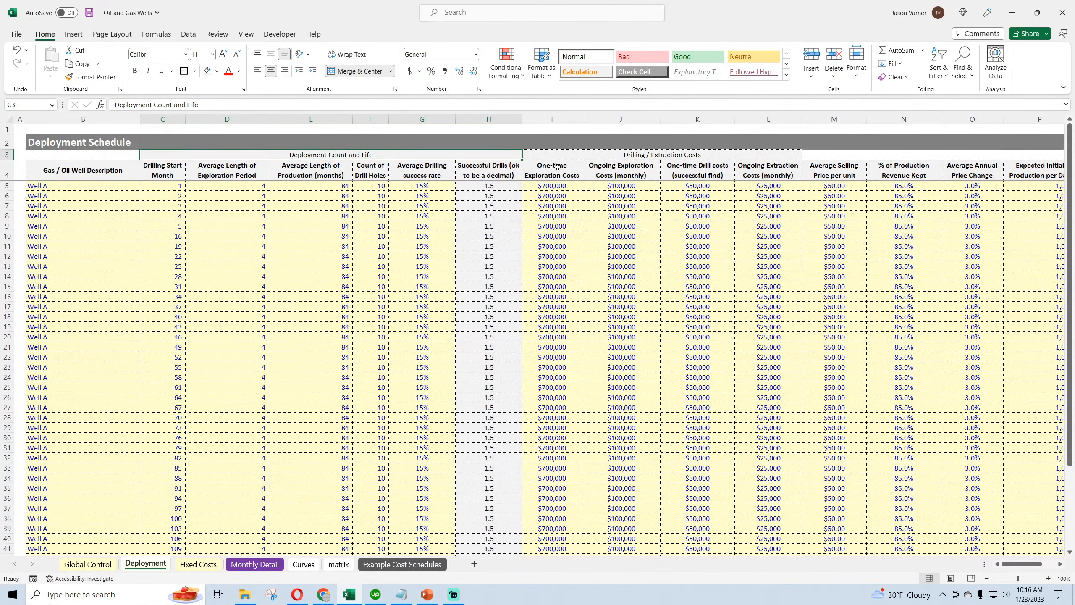
left_click(558, 155)
left_click(184, 71)
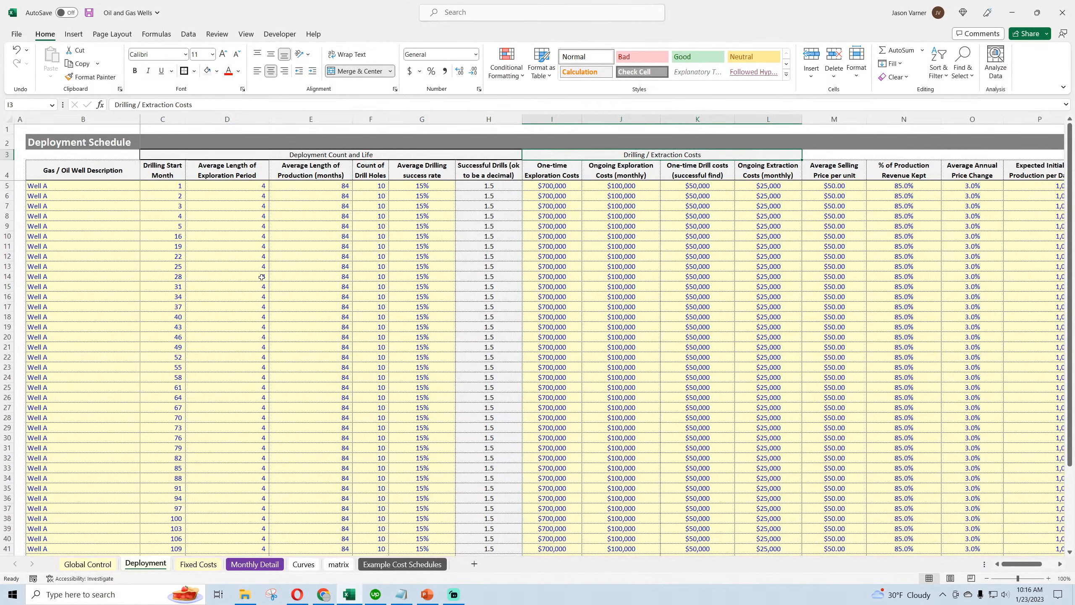
left_click(259, 278)
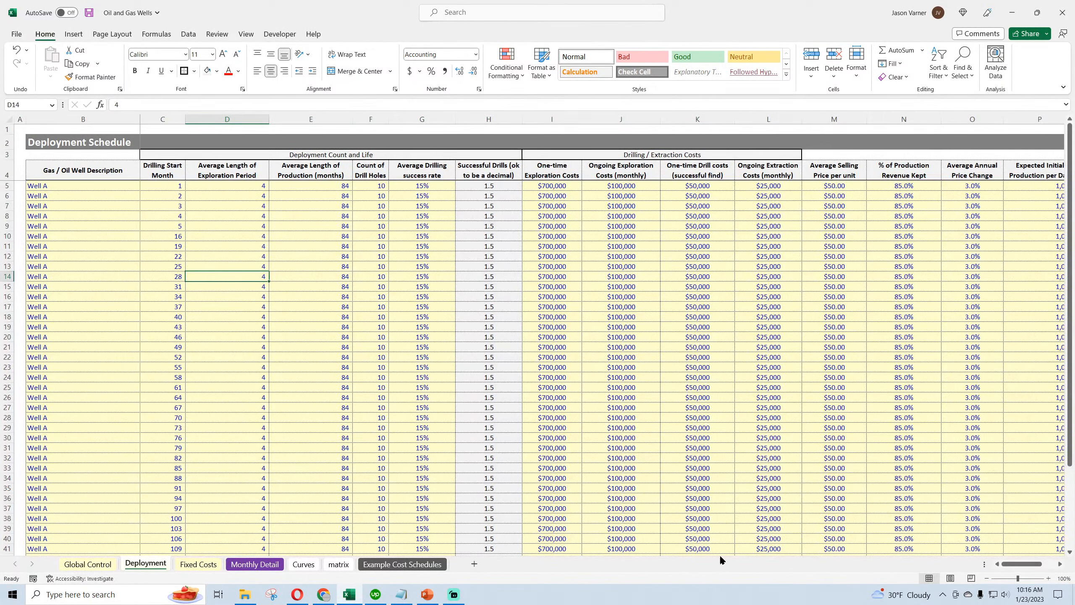
Step: Merge and center M3:O3 above the price and revenue columns and enter "Sales and Revenue"
left_click_drag(1024, 563, 1036, 564)
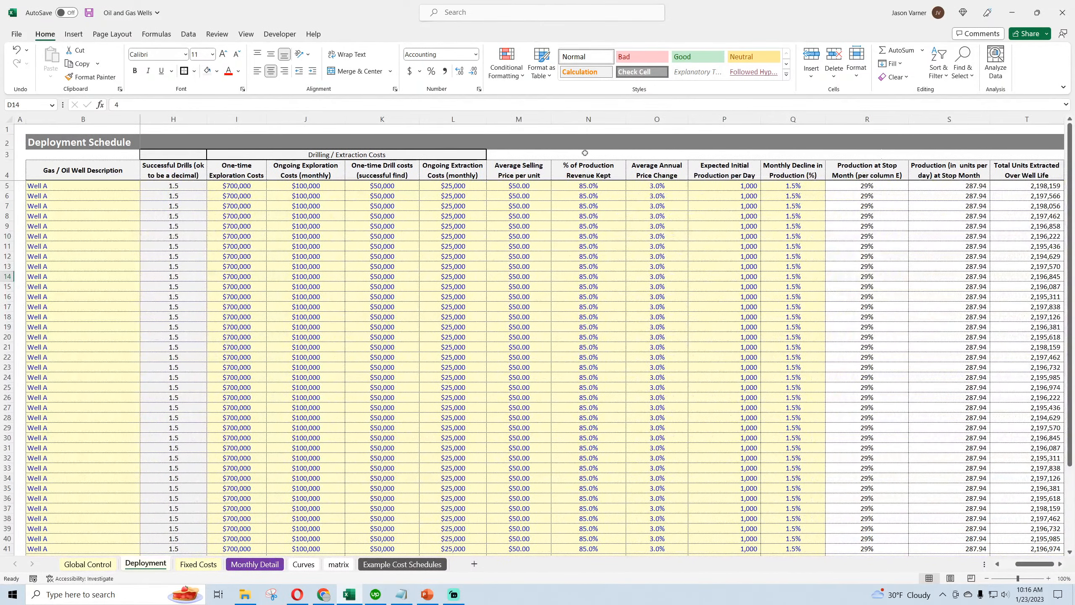
left_click_drag(525, 155, 644, 152)
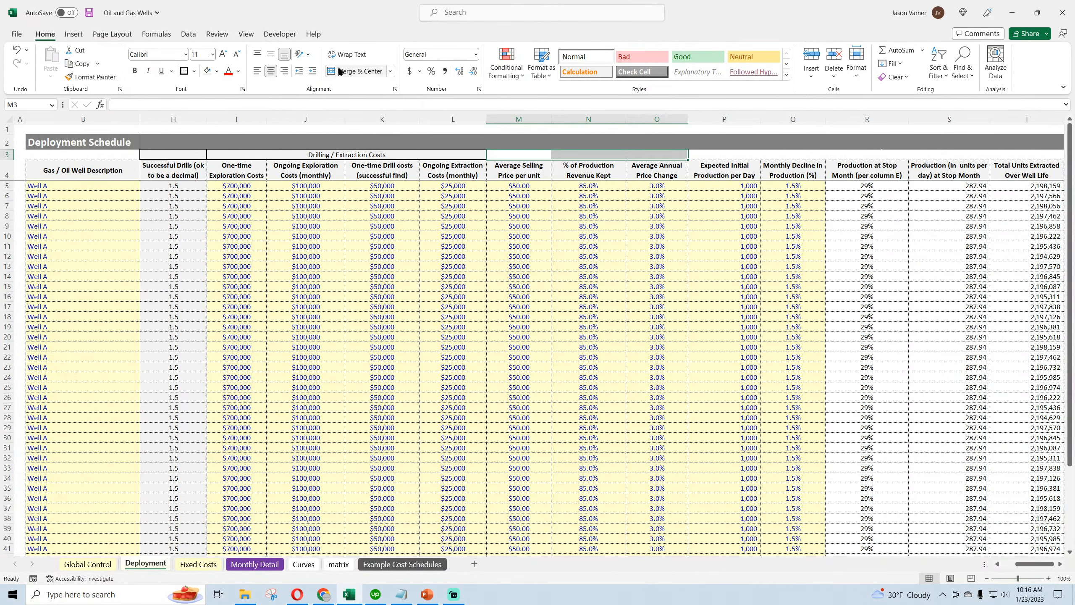
left_click(359, 70)
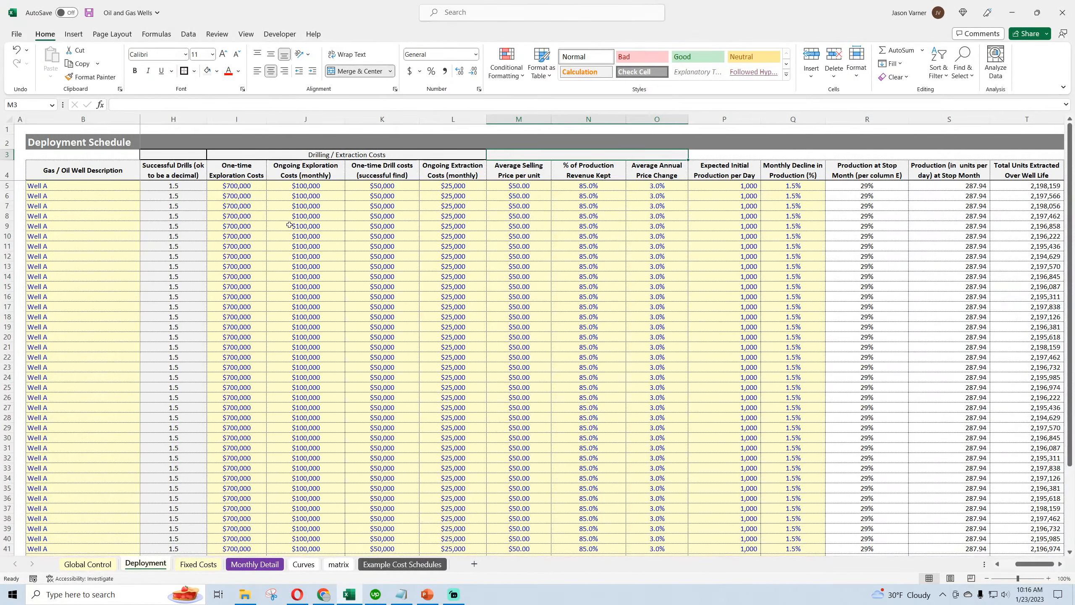
type("Sales a")
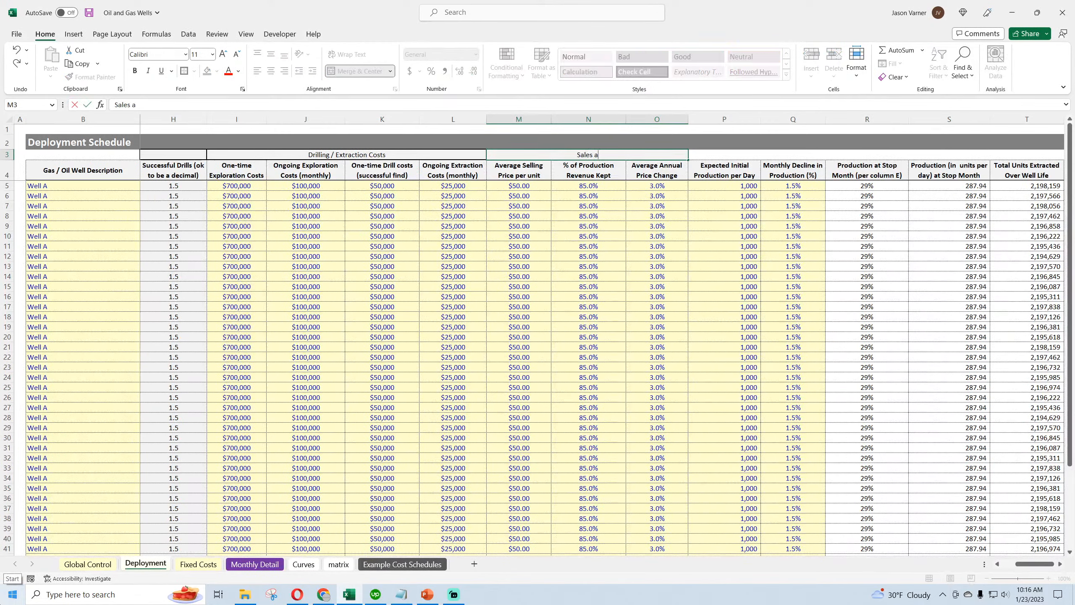
type("nd Revenue")
key("Return")
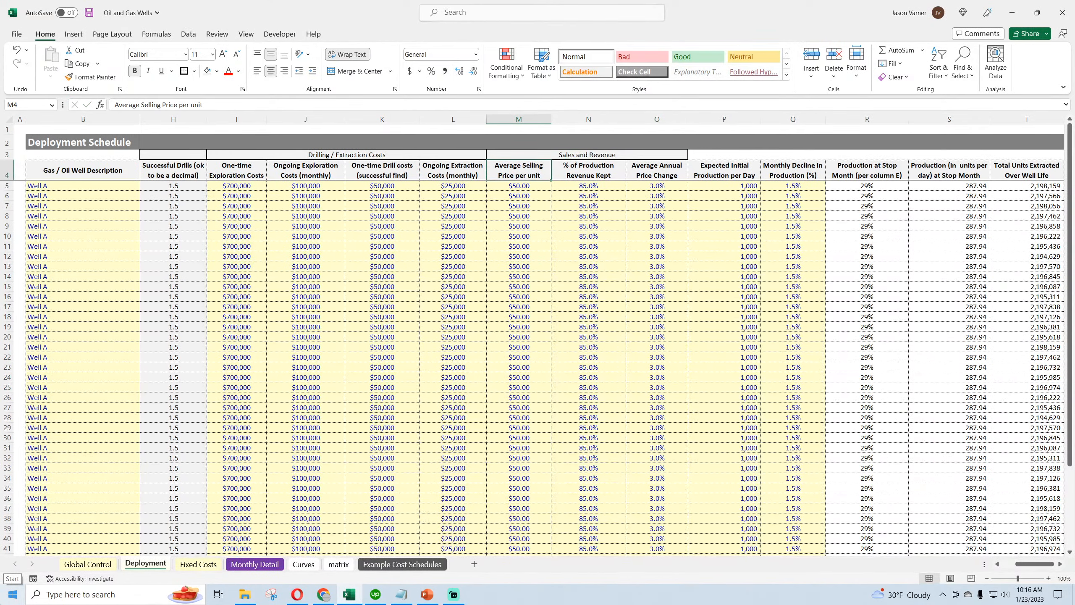
Step: Extend the merged "Sales and Revenue" header across M3:Q3 and outline it with a thick border
left_click_drag(596, 154, 798, 155)
left_click(356, 71)
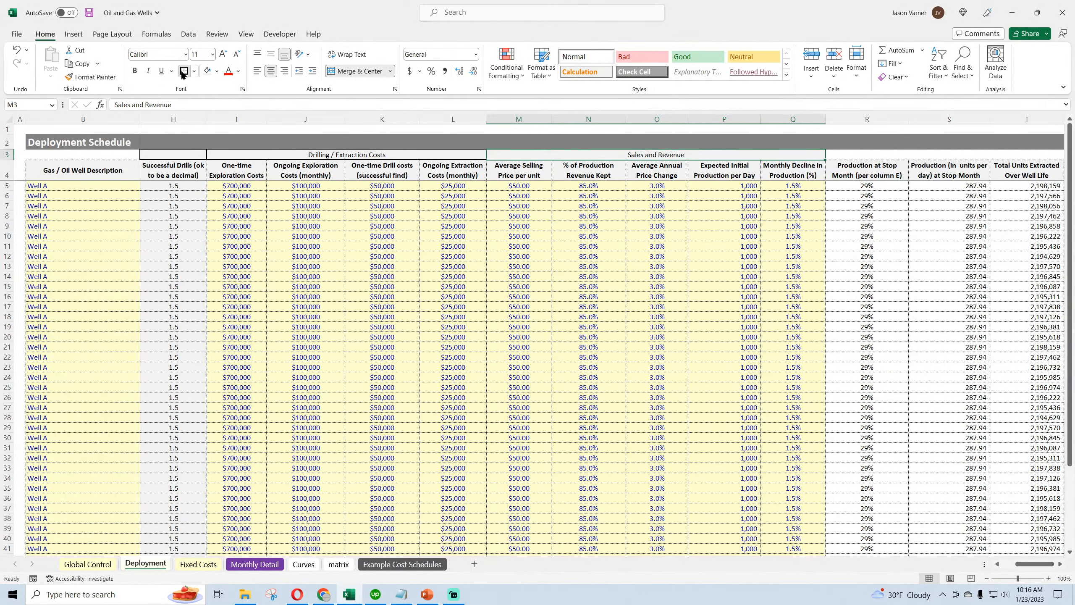
left_click(436, 306)
Step: Merge and center R3:T3 with a thick outside border and enter "Summary Data"
left_click_drag(1031, 564, 1032, 563)
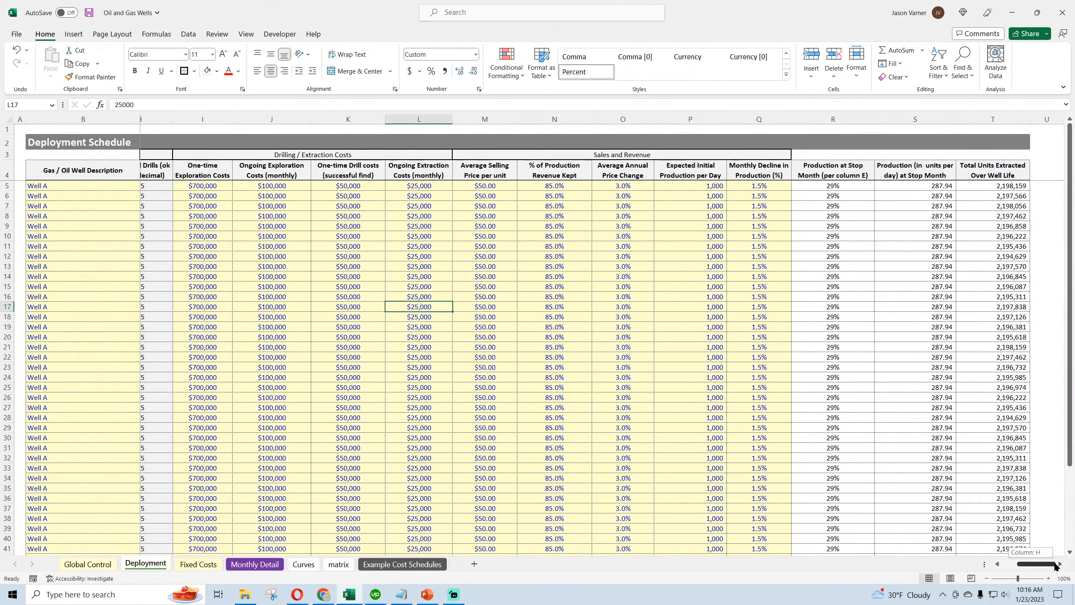
left_click_drag(812, 154, 1024, 155)
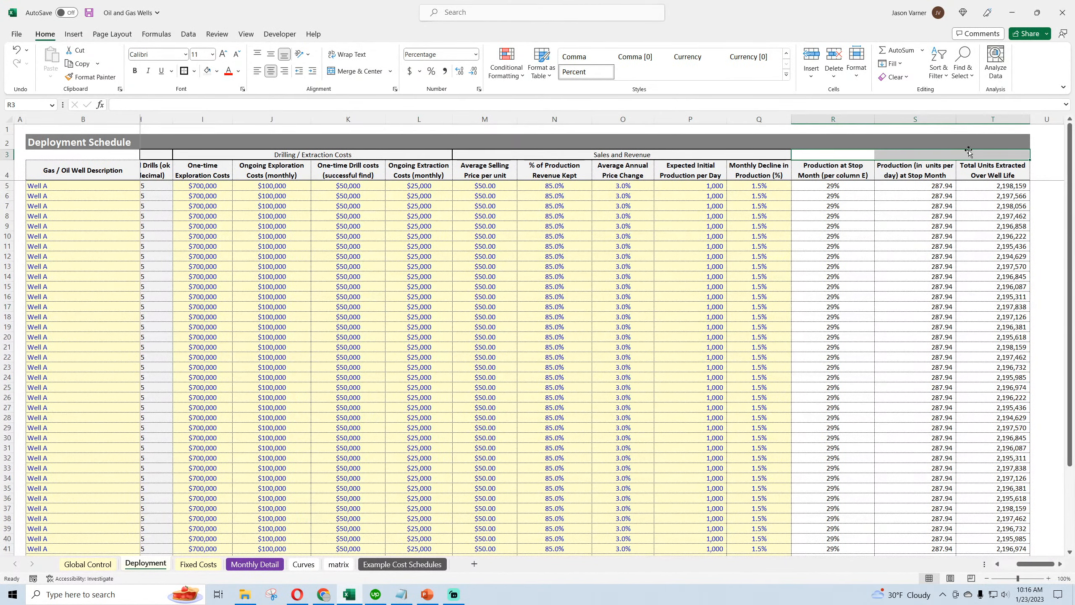
left_click(184, 71)
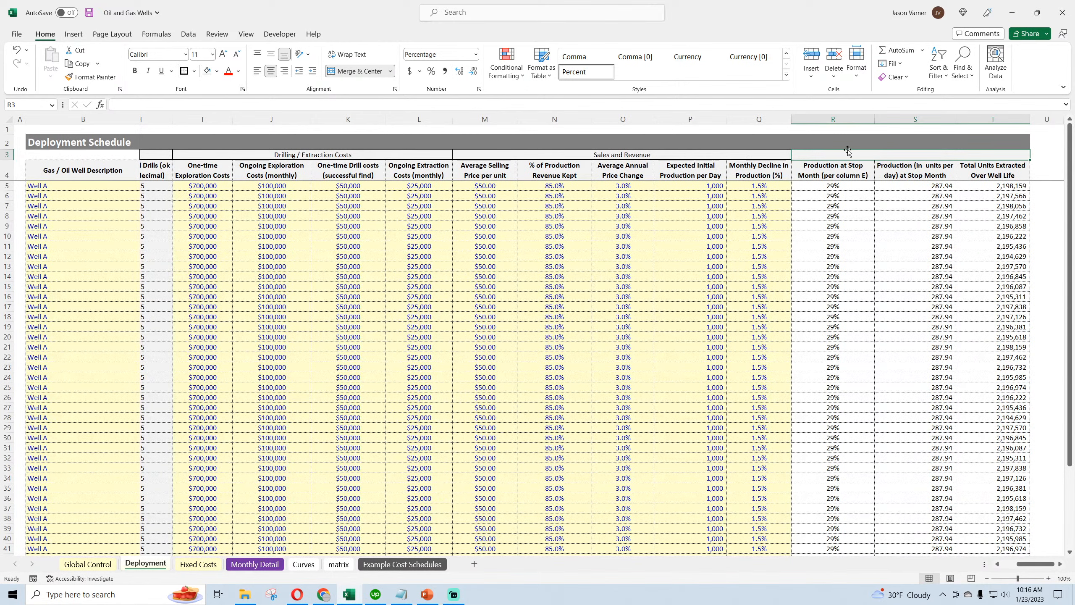
type("Sum")
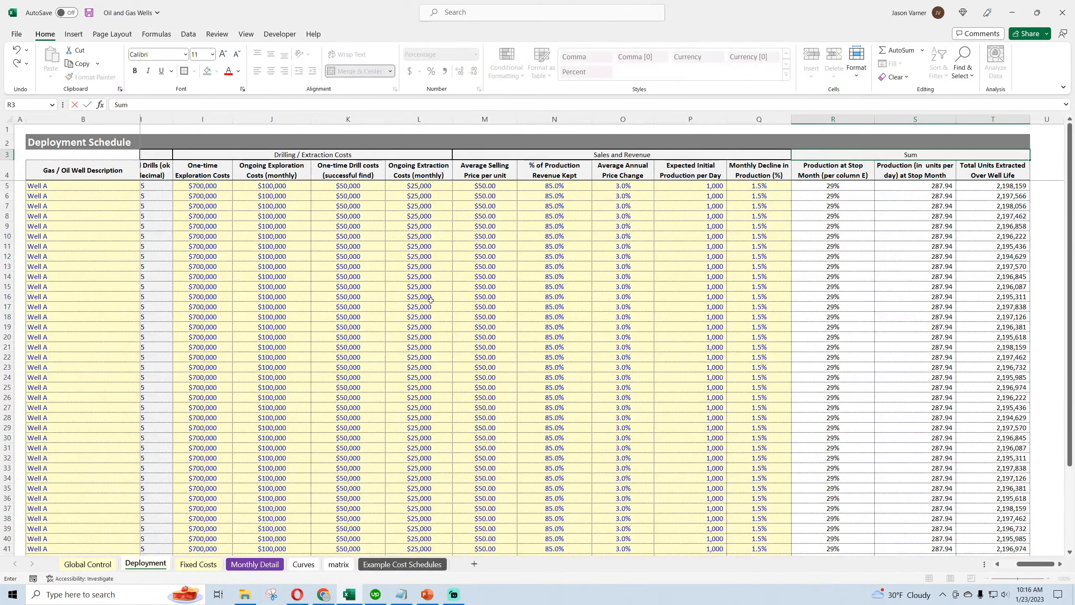
type("mary Data")
key("Return")
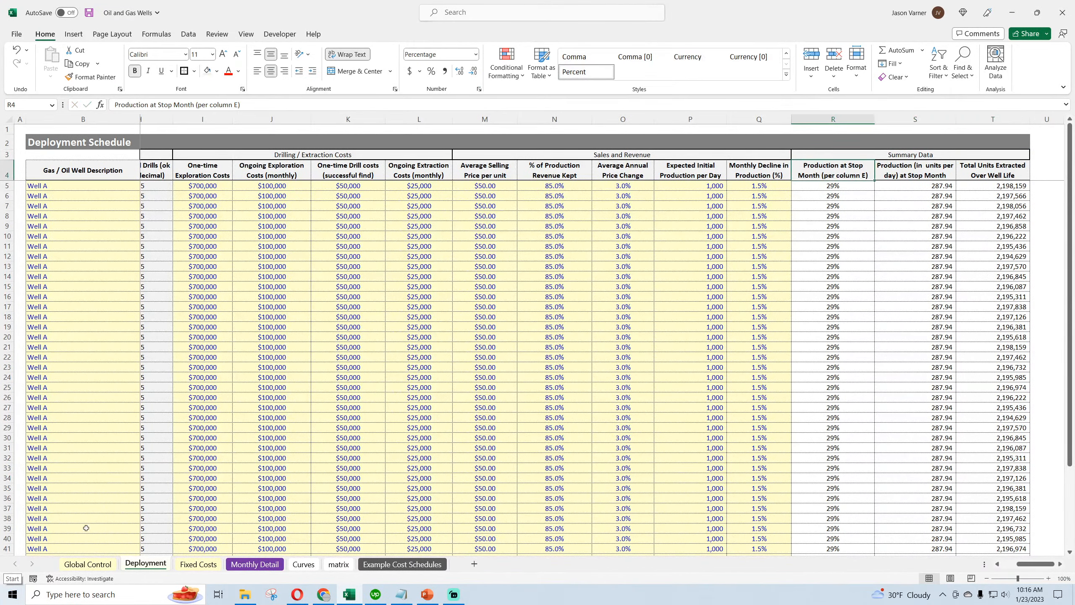
Step: Examine the Summary Data formulas for stop-month production and total units extracted over well life in the first rows
left_click(848, 188)
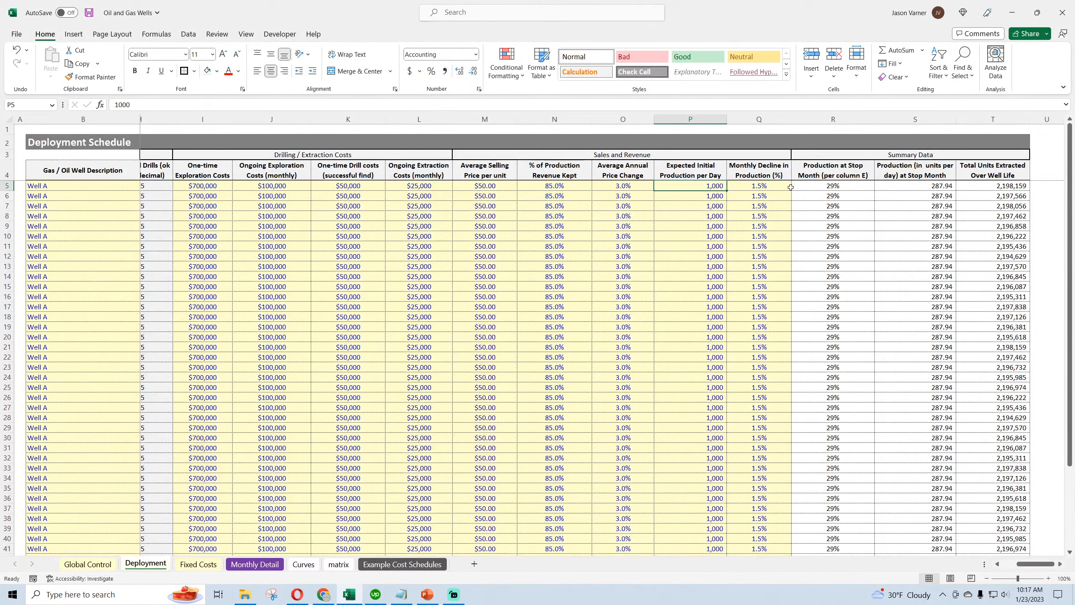
left_click(918, 187)
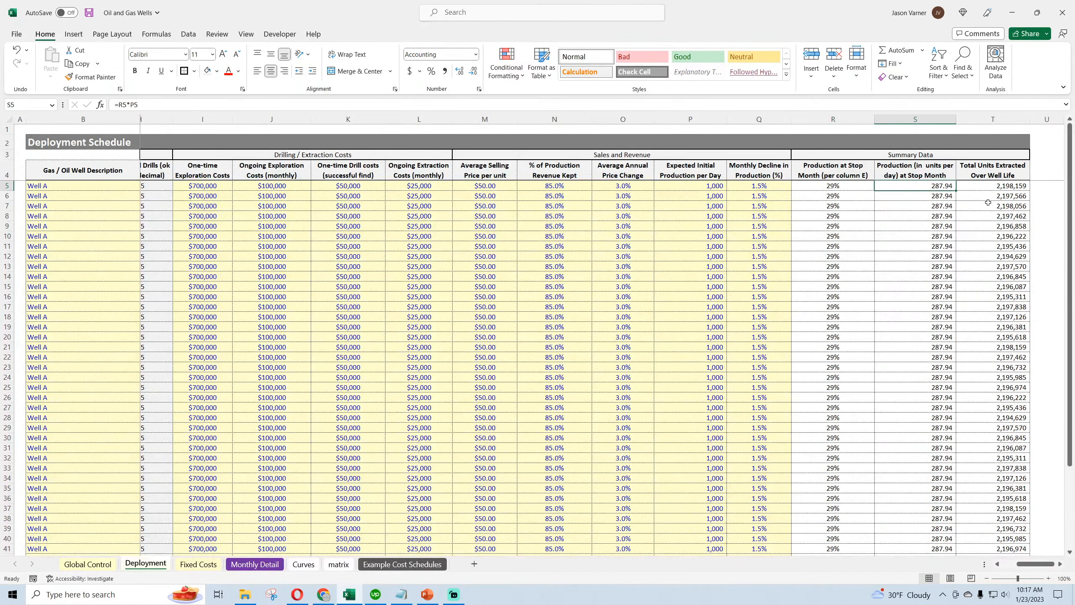
left_click(1000, 188)
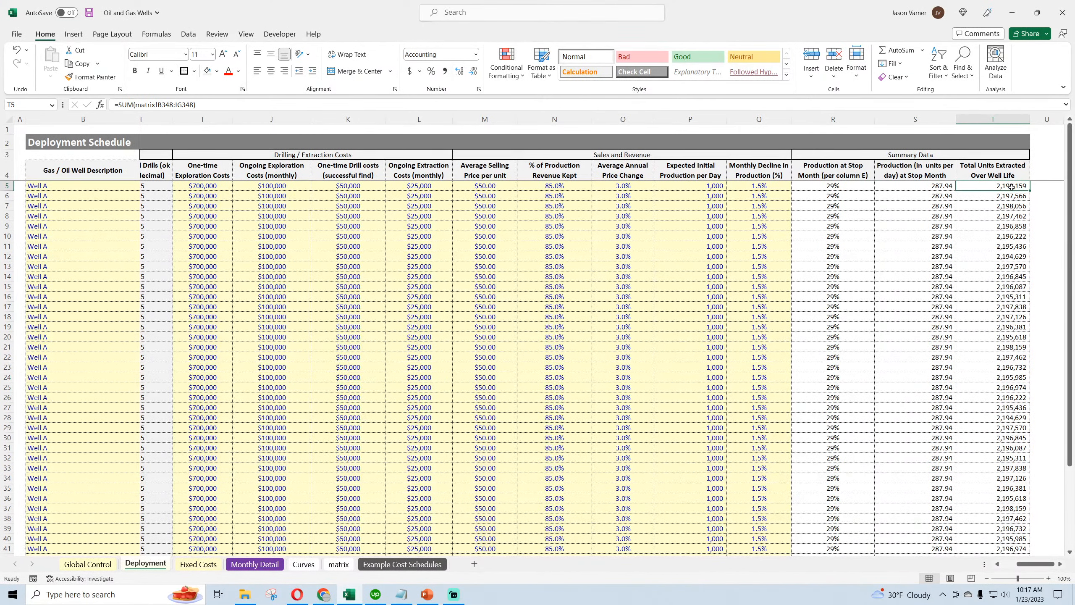
key("Down")
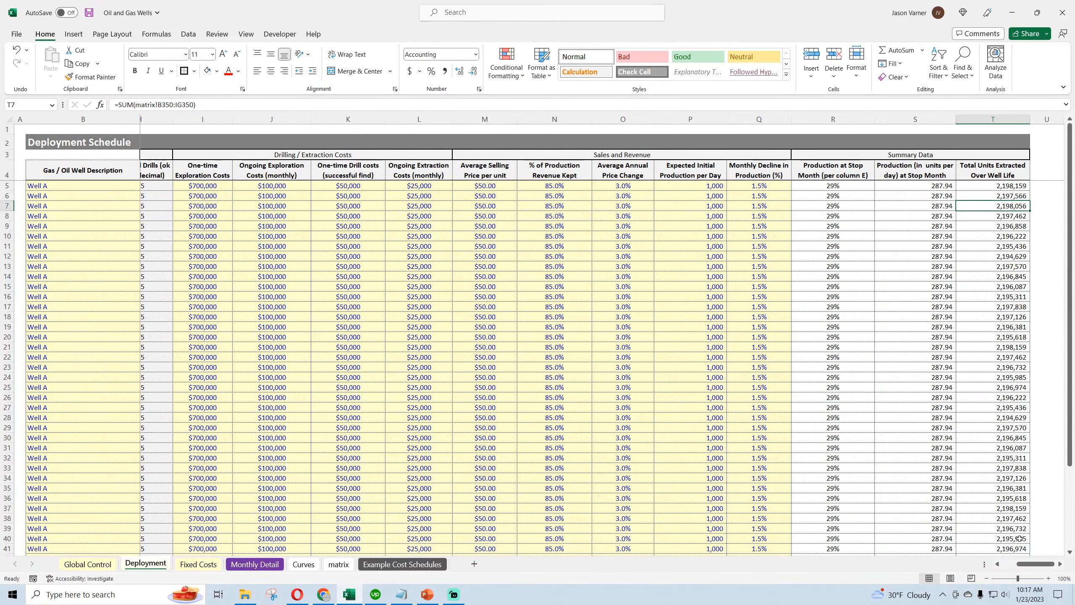
left_click_drag(1029, 563, 1015, 565)
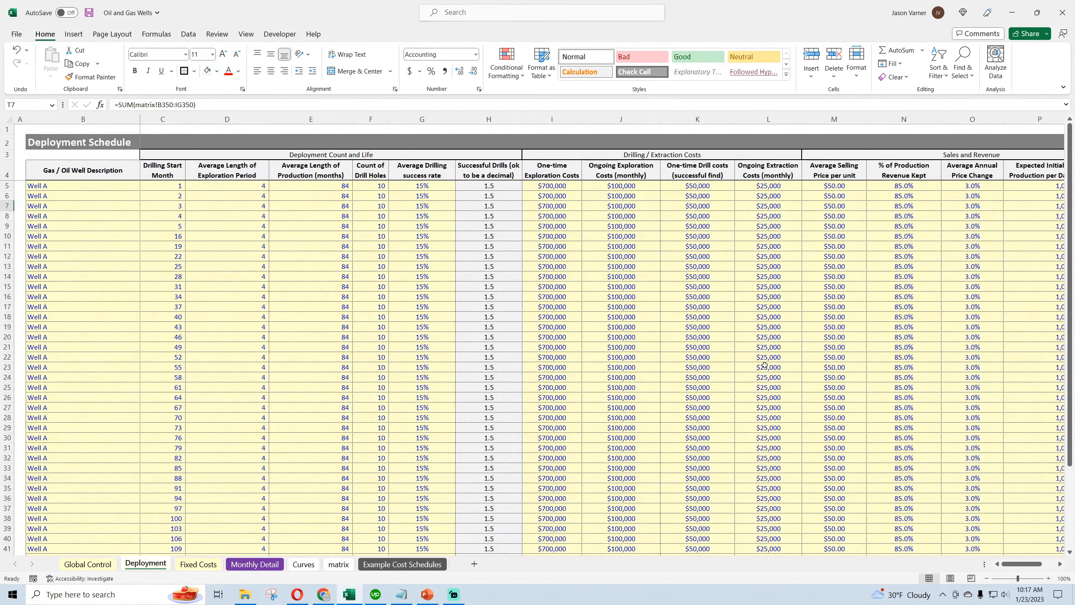
left_click_drag(1021, 563, 1033, 564)
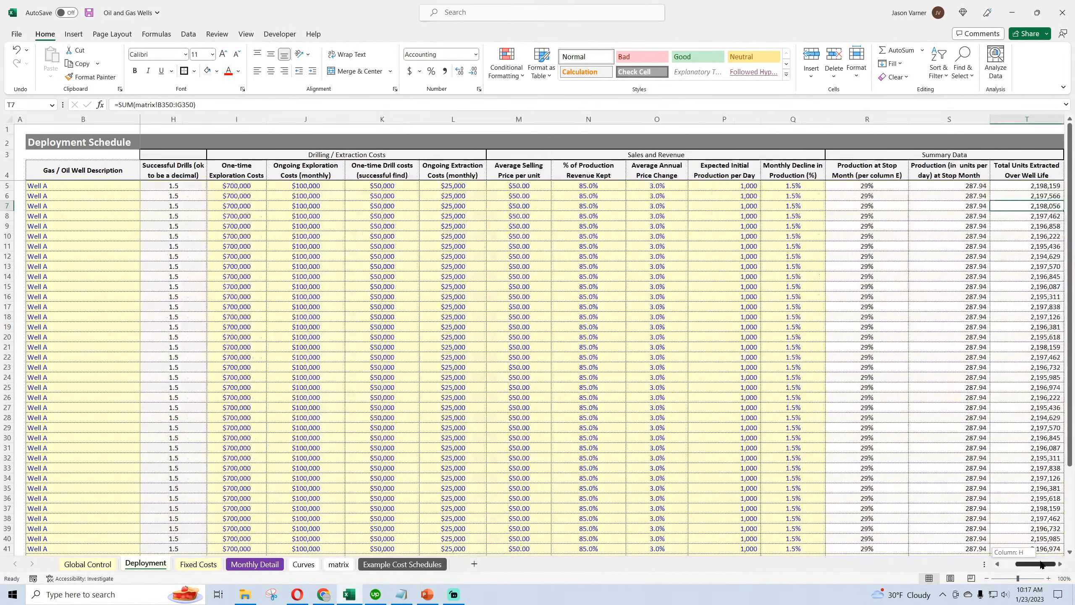
left_click(1034, 186)
left_click(1025, 196)
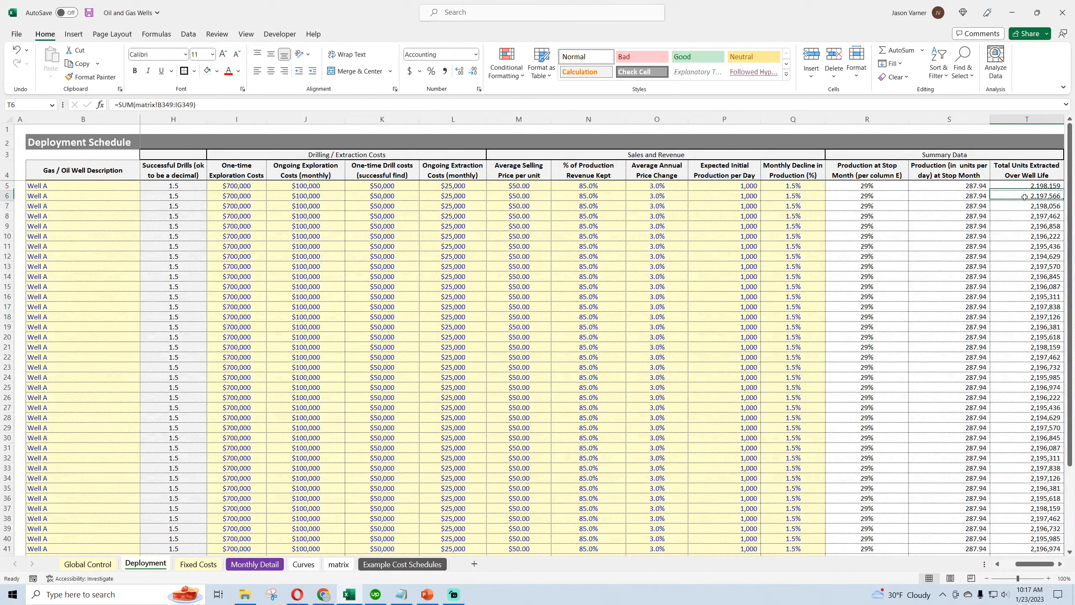
left_click(1024, 206)
left_click(1027, 189)
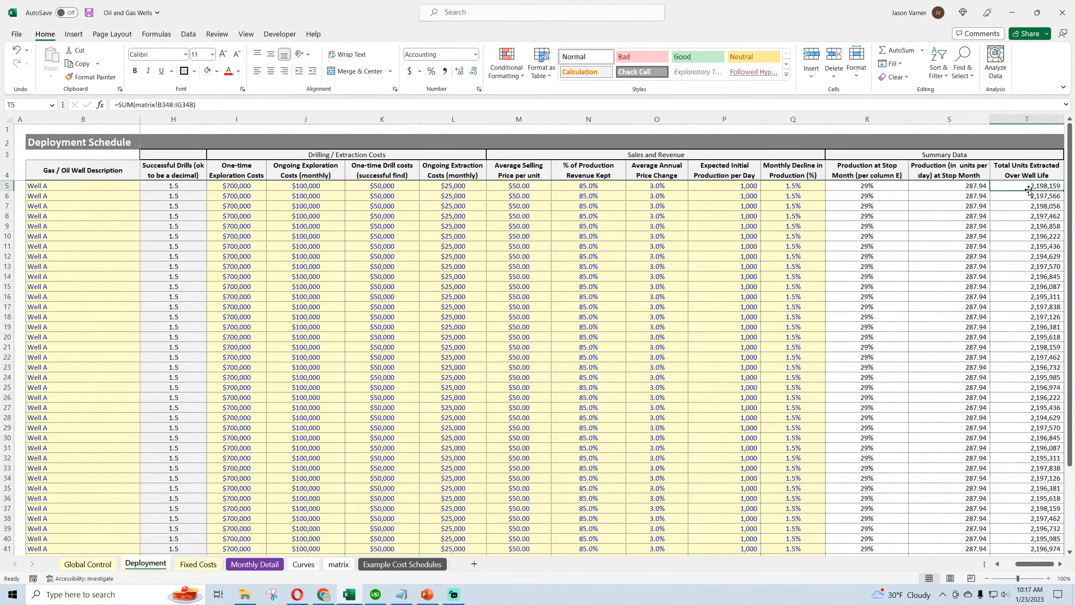
left_click(1030, 195)
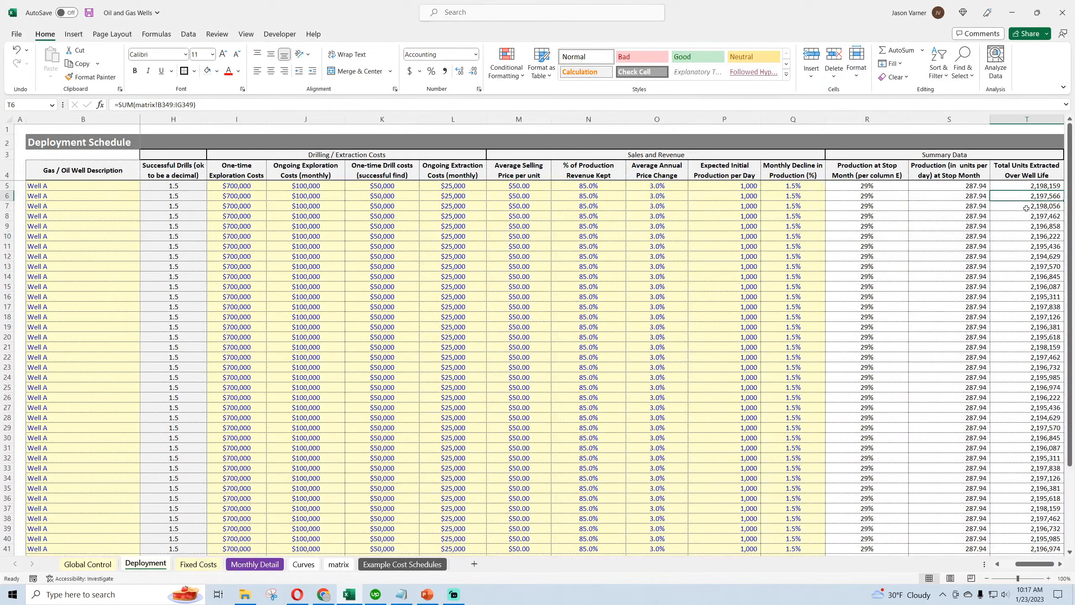
Step: Set the first well's monthly decline in production in Q5 to 3%
left_click(773, 188)
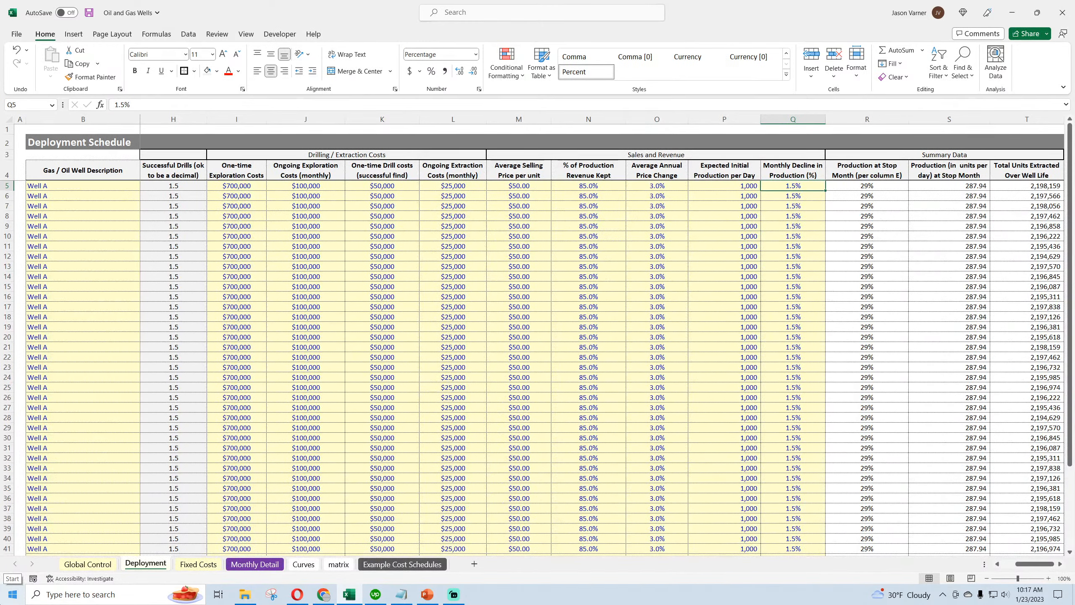
type("3")
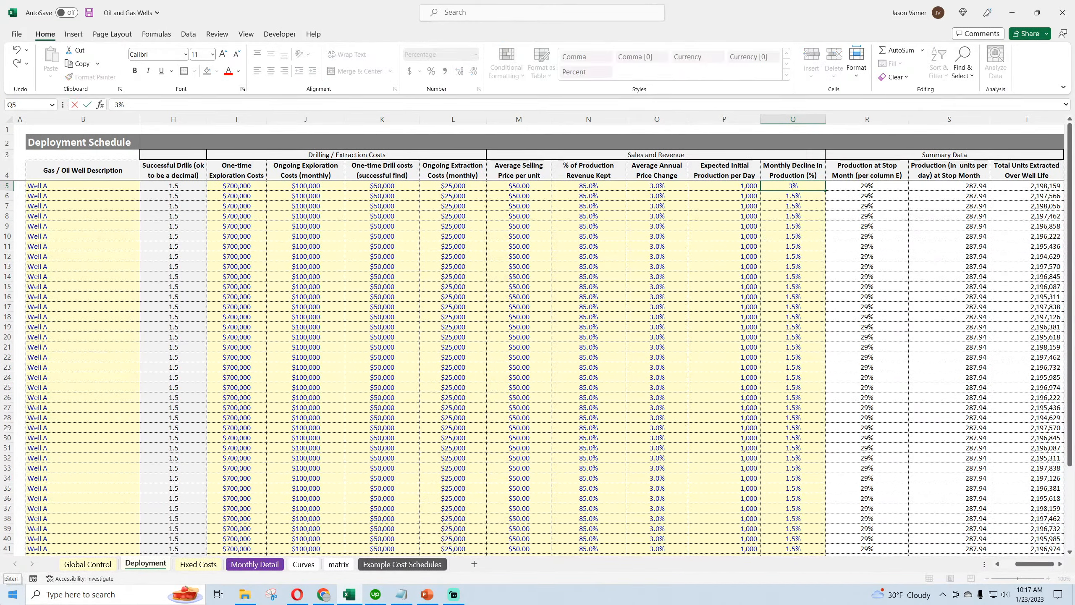
key("Return")
Step: Set the first well's monthly decline in production back to 1.5% and save the workbook
left_click(793, 186)
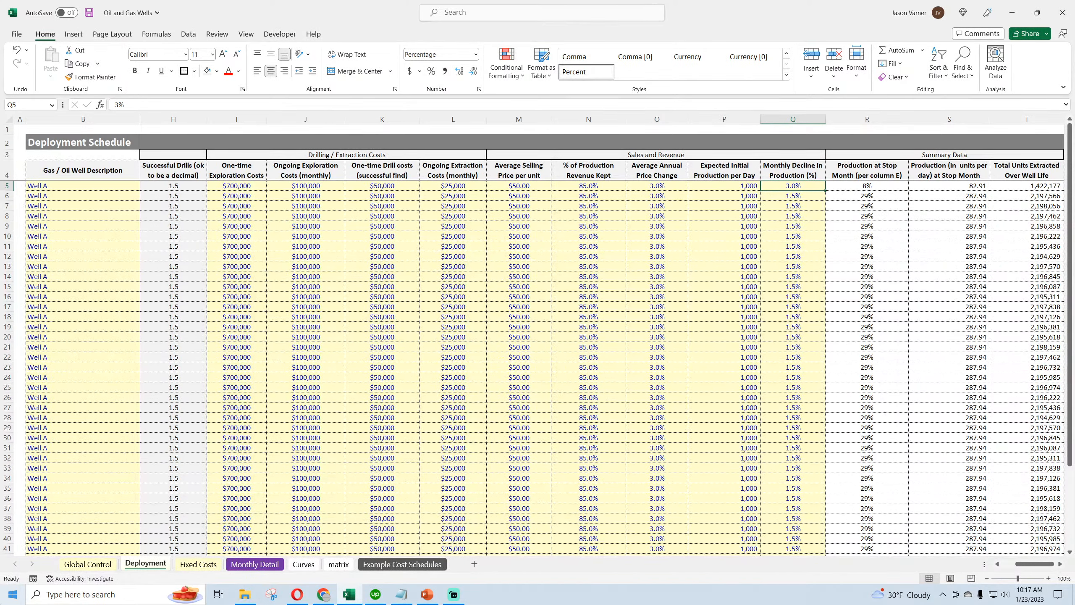
type("1.5")
key("Return")
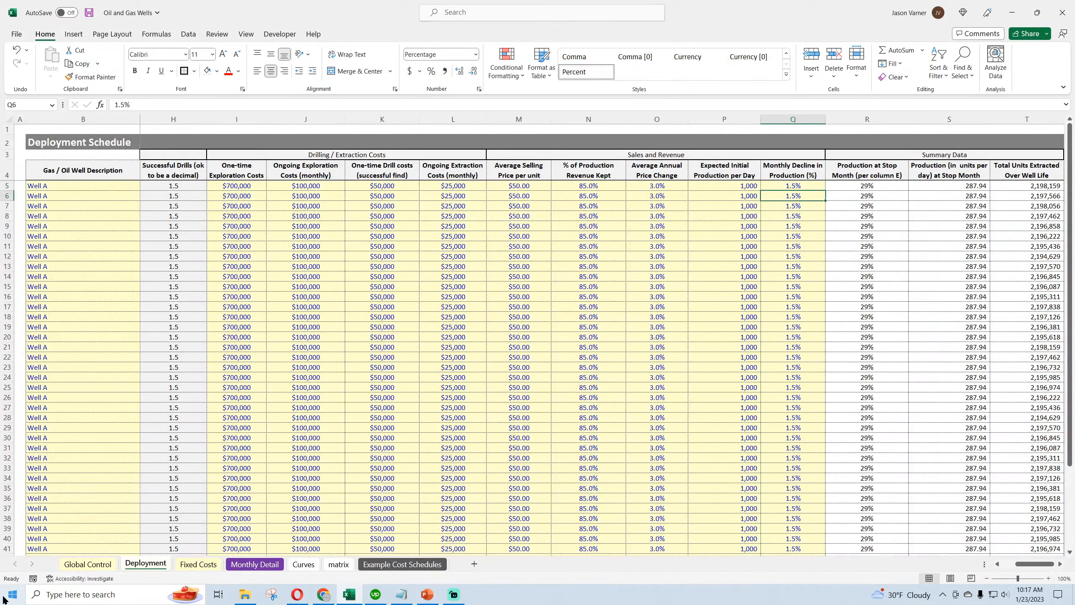
left_click(89, 13)
left_click_drag(798, 169, 796, 276)
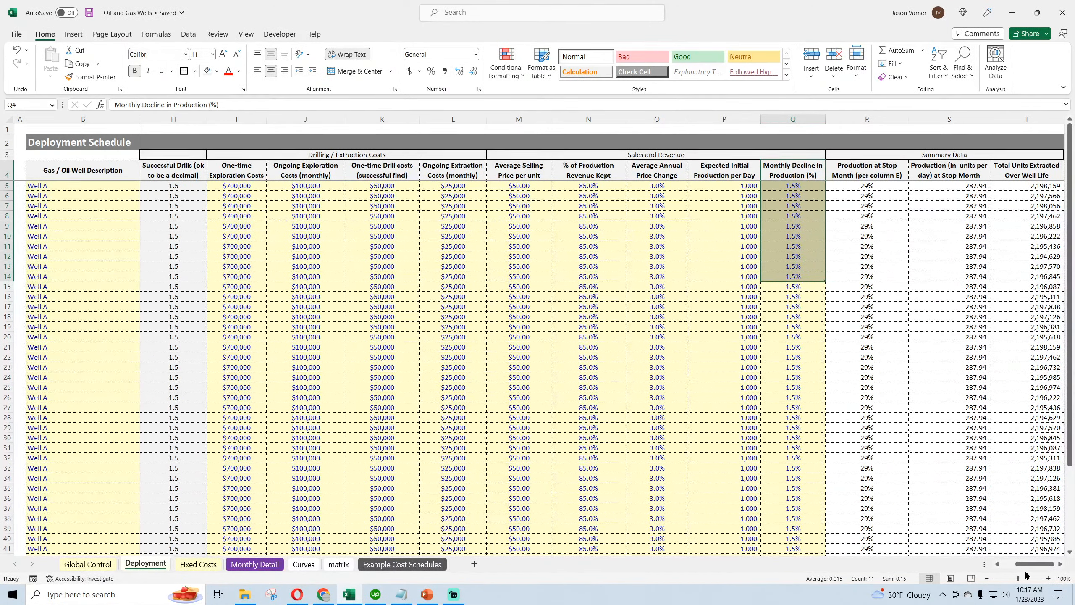
Step: Clear the contents of B6:G50 so only the first well keeps its description, timing, drill count and success rate
left_click_drag(1032, 564, 1015, 564)
left_click_drag(46, 187, 686, 185)
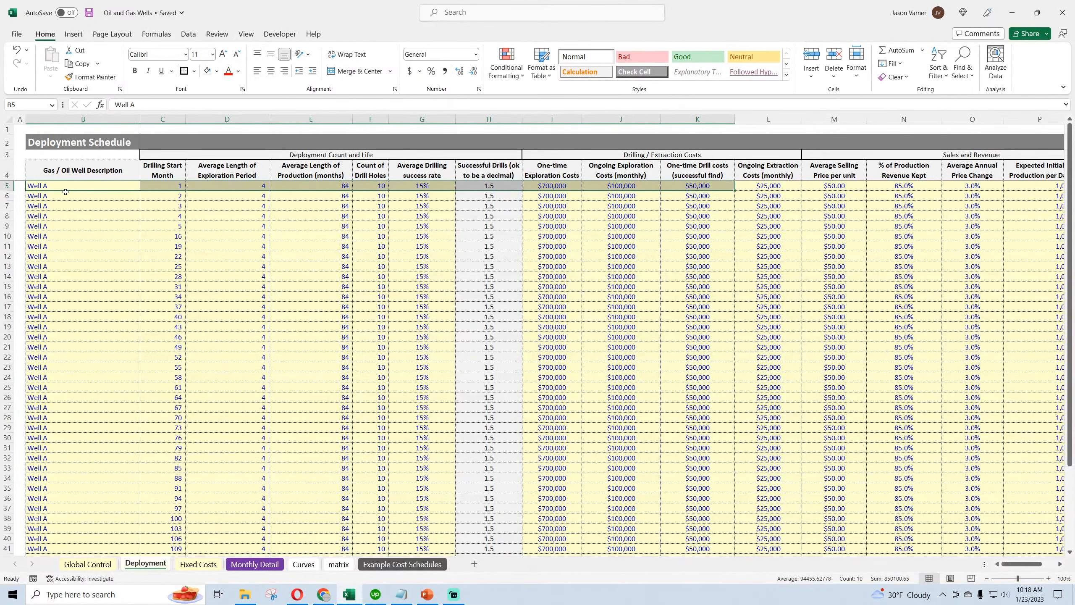
left_click_drag(63, 195, 423, 256)
left_click_drag(387, 602, 414, 539)
right_click(331, 364)
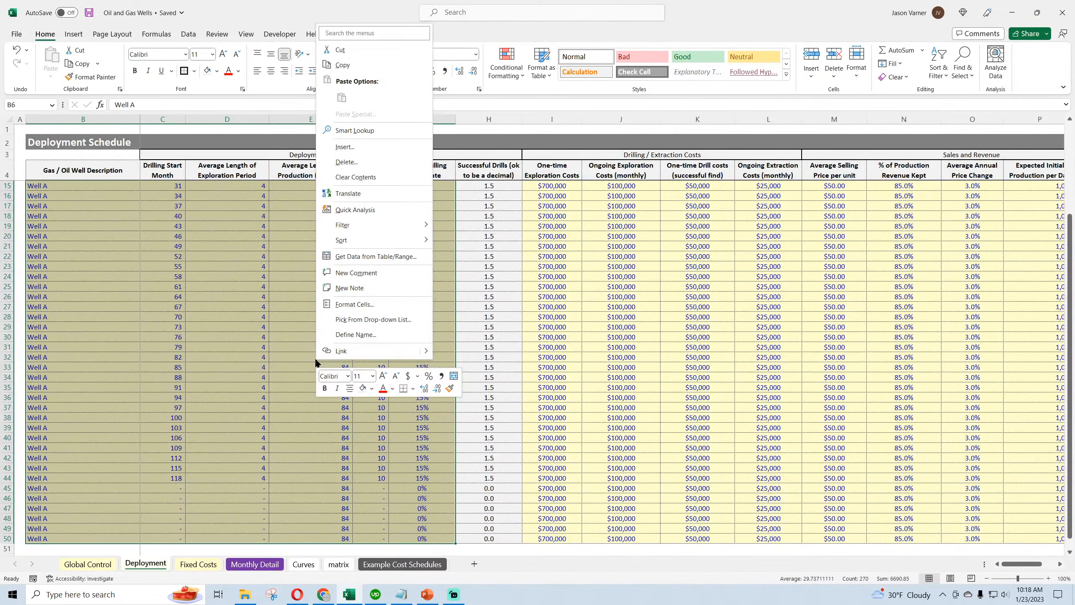
left_click(364, 178)
scroll(332, 364, "up", 3)
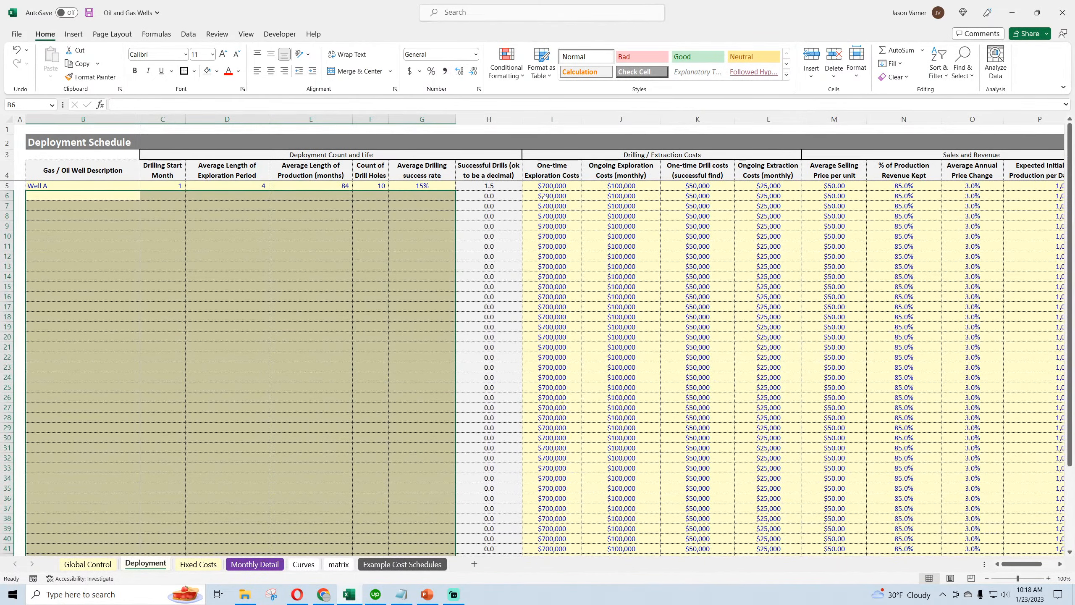
Step: Clear the contents of I6:Q50 so only the first well keeps its cost, sales and production assumptions
left_click_drag(545, 197, 864, 544)
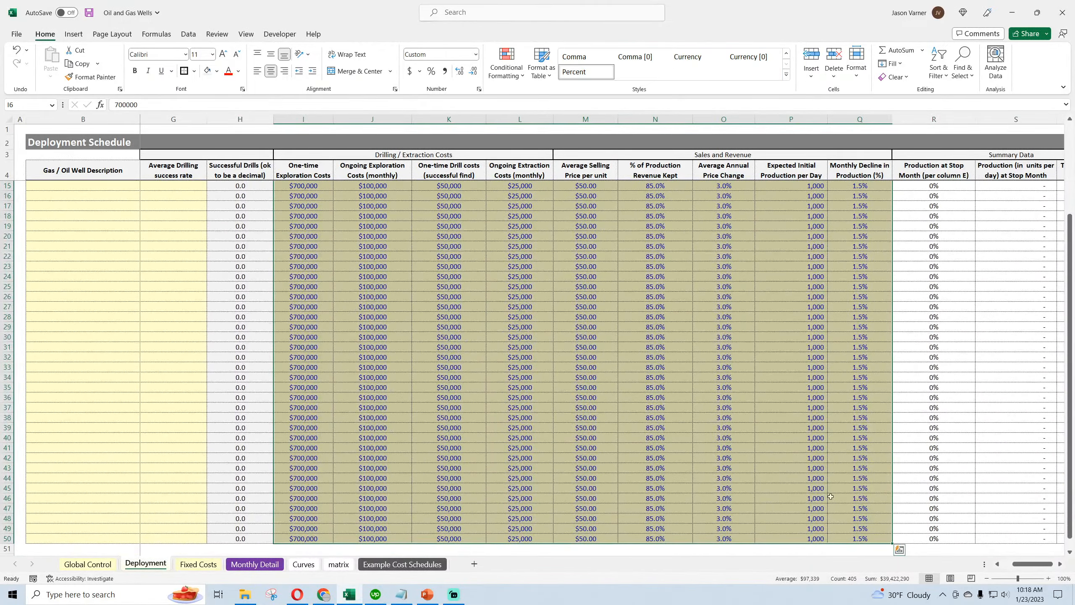
right_click(611, 261)
left_click(660, 418)
scroll(579, 399, "up", 3)
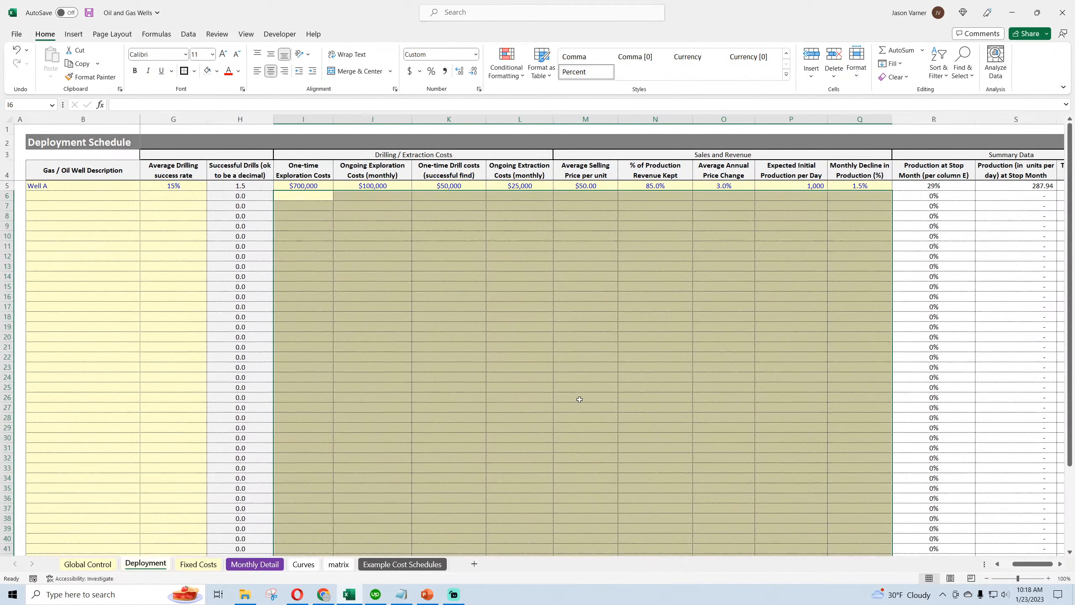
left_click_drag(1029, 563, 985, 559)
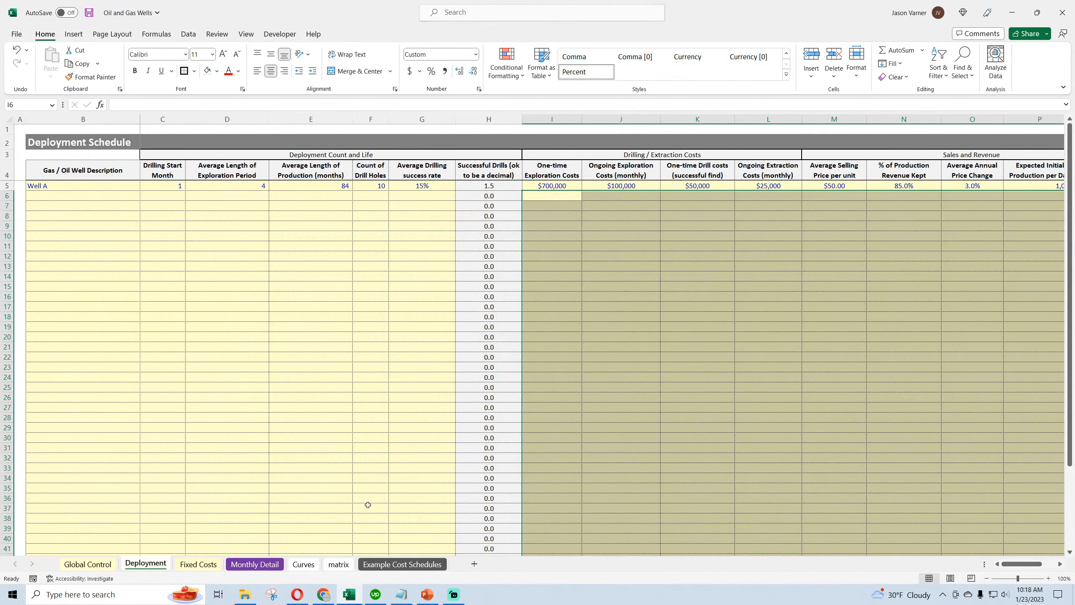
Step: Examine the single well's initial exploration, successful drill hole and ongoing extraction costs on the Monthly Detail sheet
left_click(255, 564)
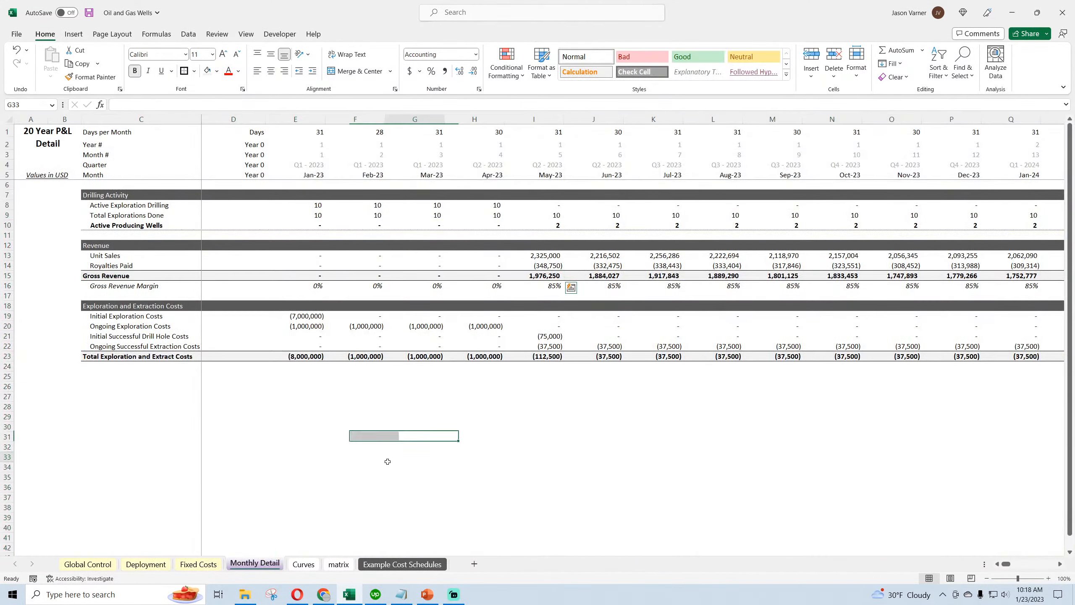
left_click(305, 315)
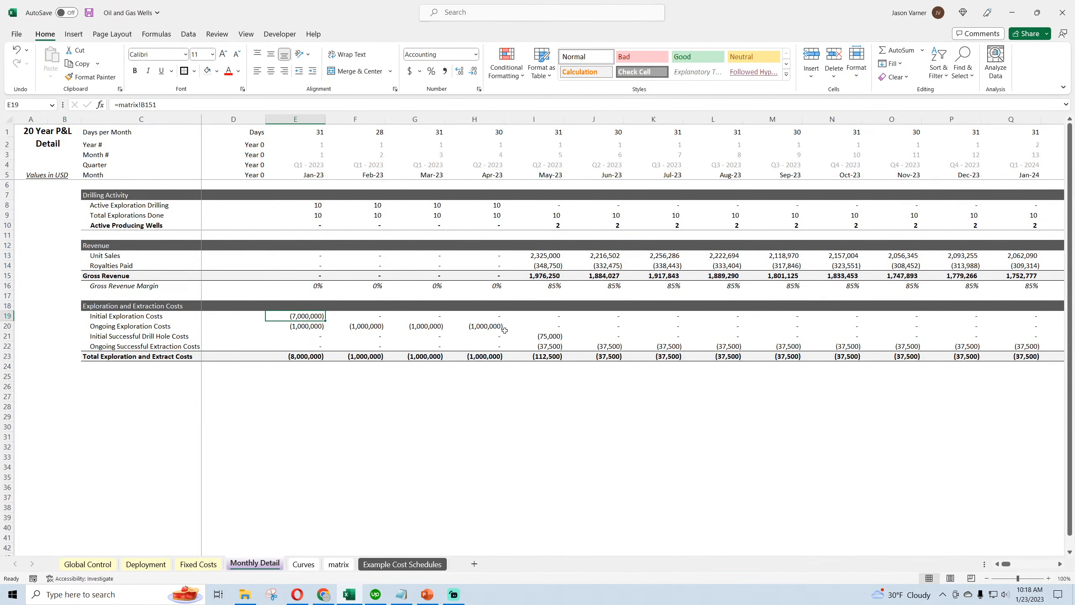
left_click(550, 334)
left_click(548, 346)
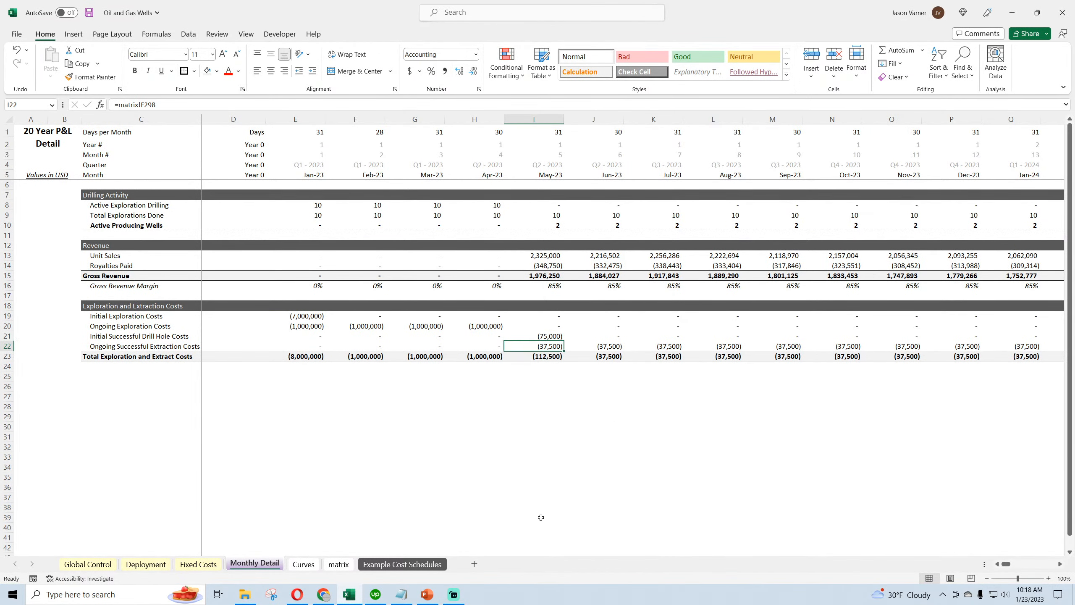
mouse_move(1006, 564)
left_mouse_down()
mouse_move(1023, 565)
mouse_move(999, 565)
left_mouse_up()
left_click(414, 466)
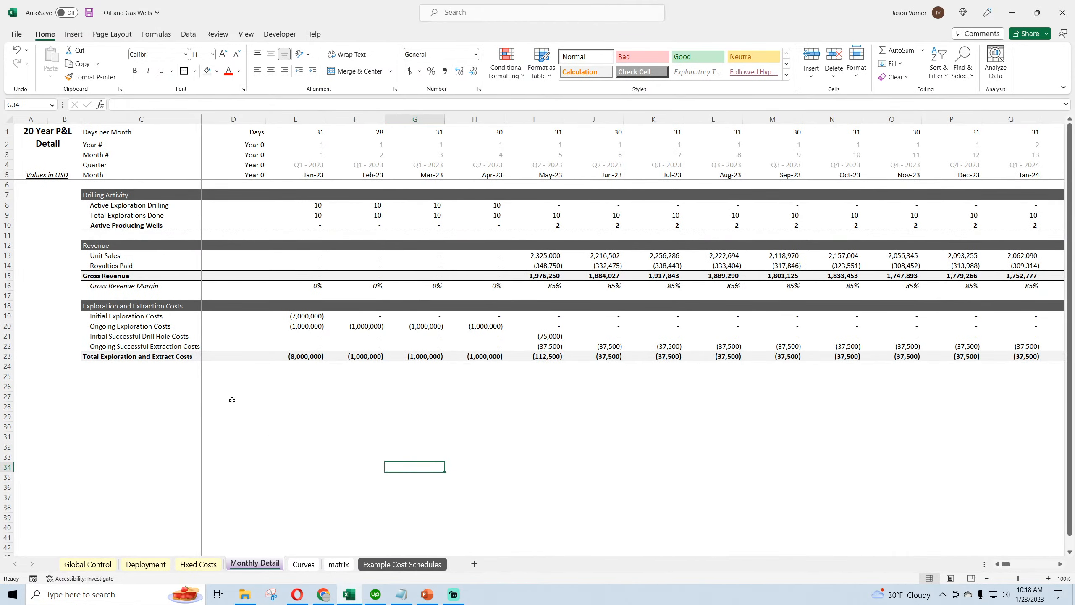
Step: Undo both clearings on the Deployment schedule to restore all well inputs, and return to the Monthly Detail sheet
left_click(16, 51)
left_click(16, 51)
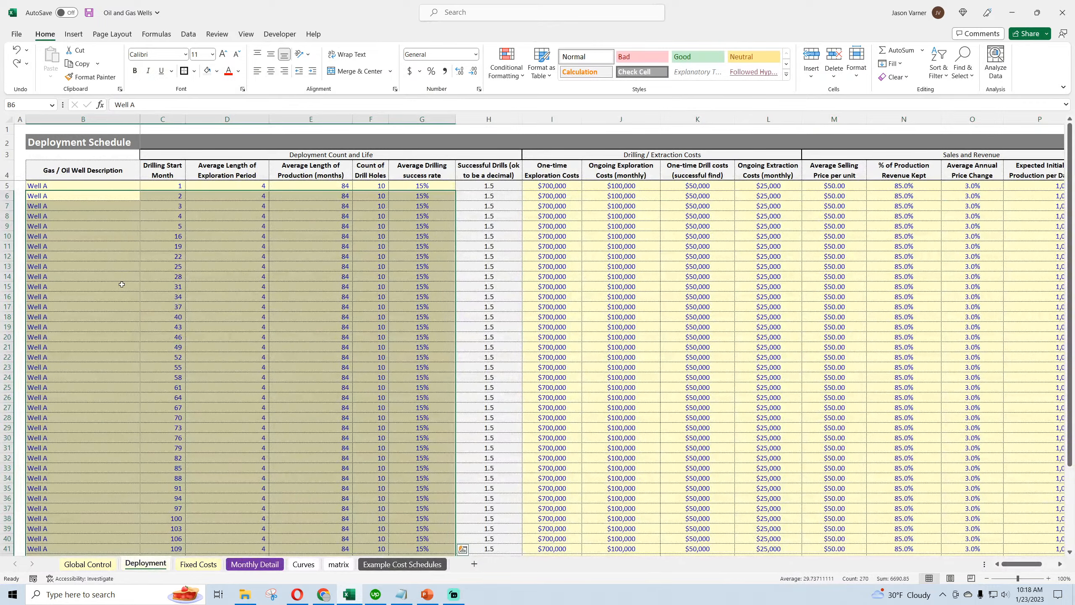
left_click(261, 564)
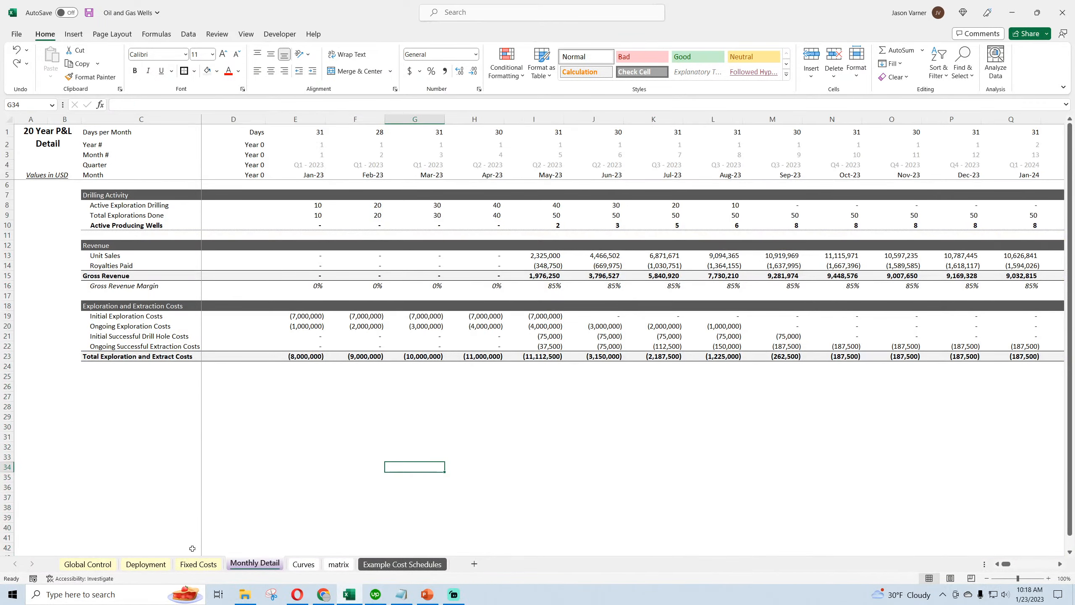
Step: Review the overhead expenses on the Fixed Costs sheet and save the workbook
left_click(198, 564)
scroll(238, 408, "down", 5)
scroll(238, 408, "up", 5)
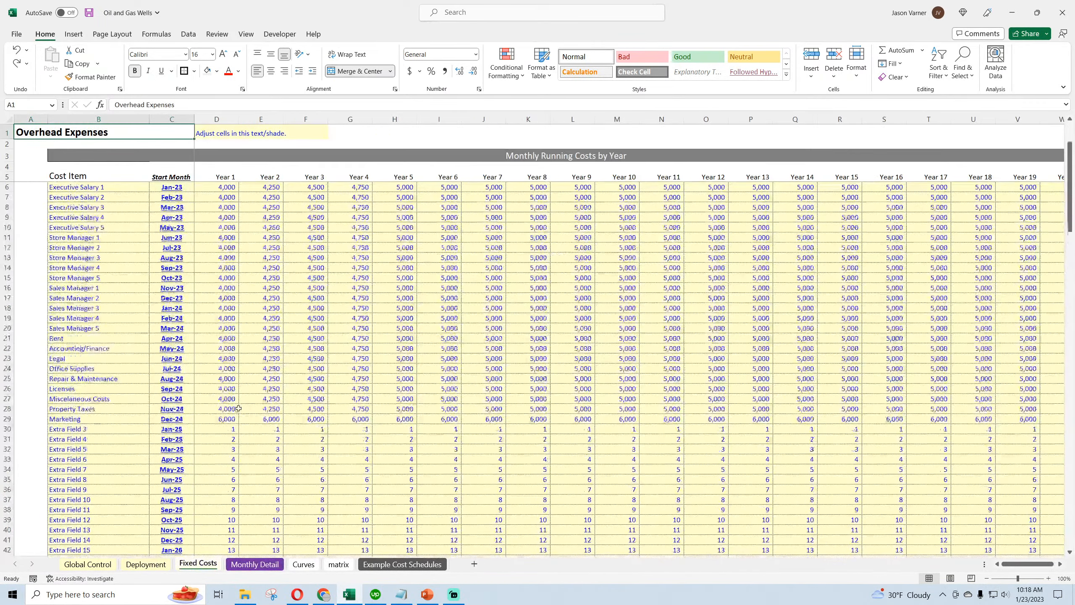
left_click(146, 563)
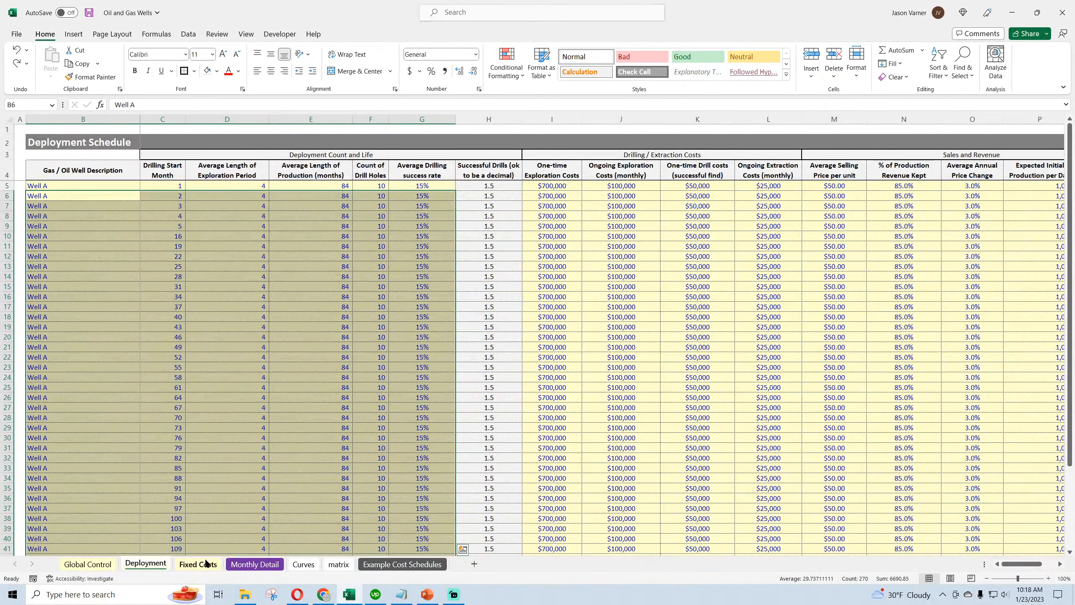
left_click(204, 563)
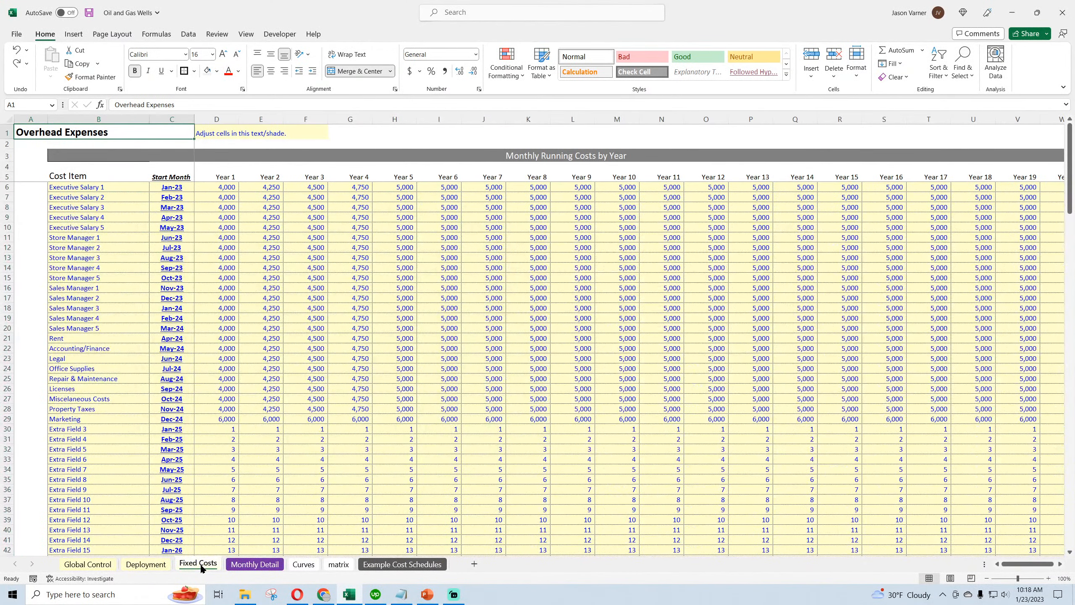
left_click(324, 297)
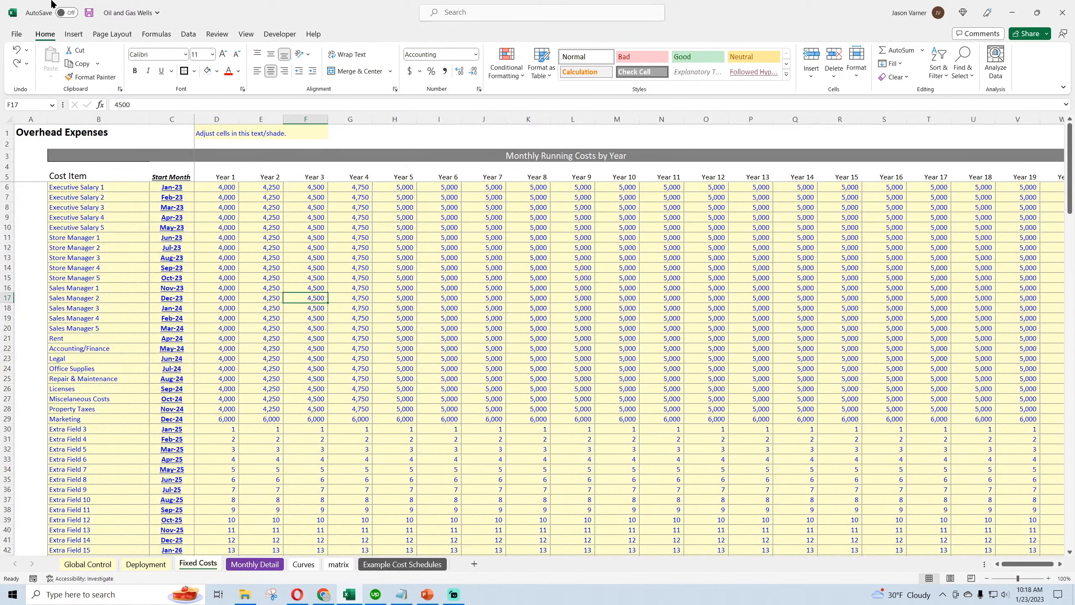
left_click(90, 13)
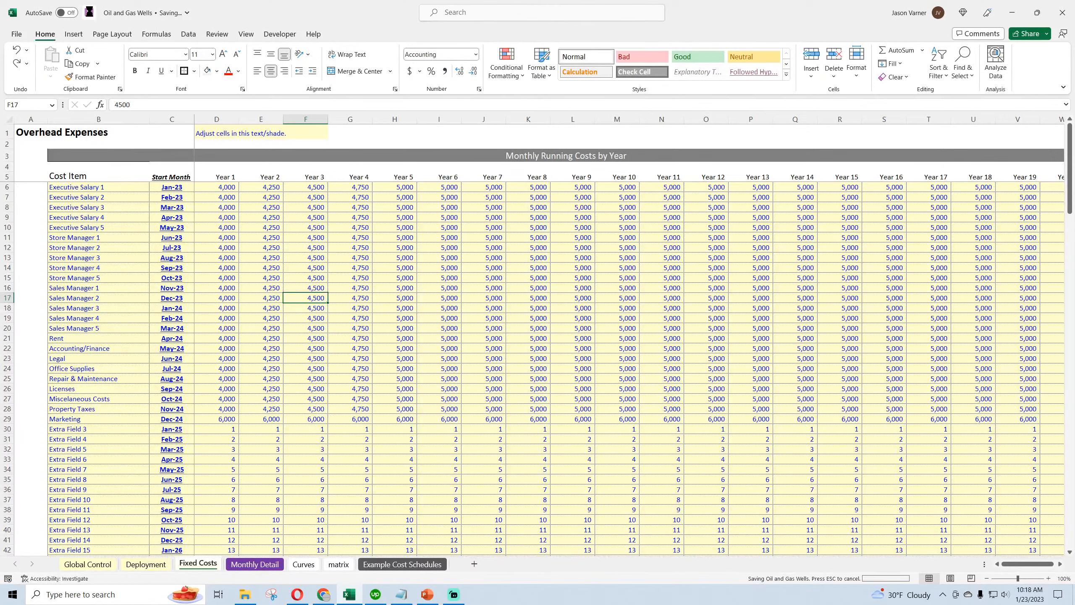
left_click(504, 156)
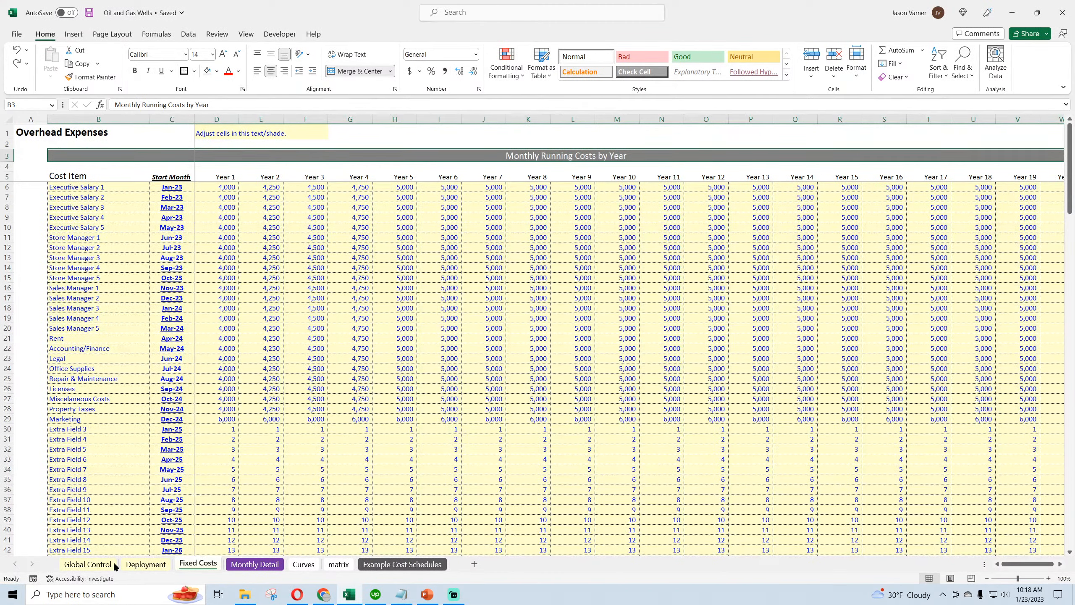
Step: Remove "Car Wash" from the Main Project Assumptions heading in B2 of the Global Control sheet and save the workbook
left_click(88, 564)
left_click(160, 161)
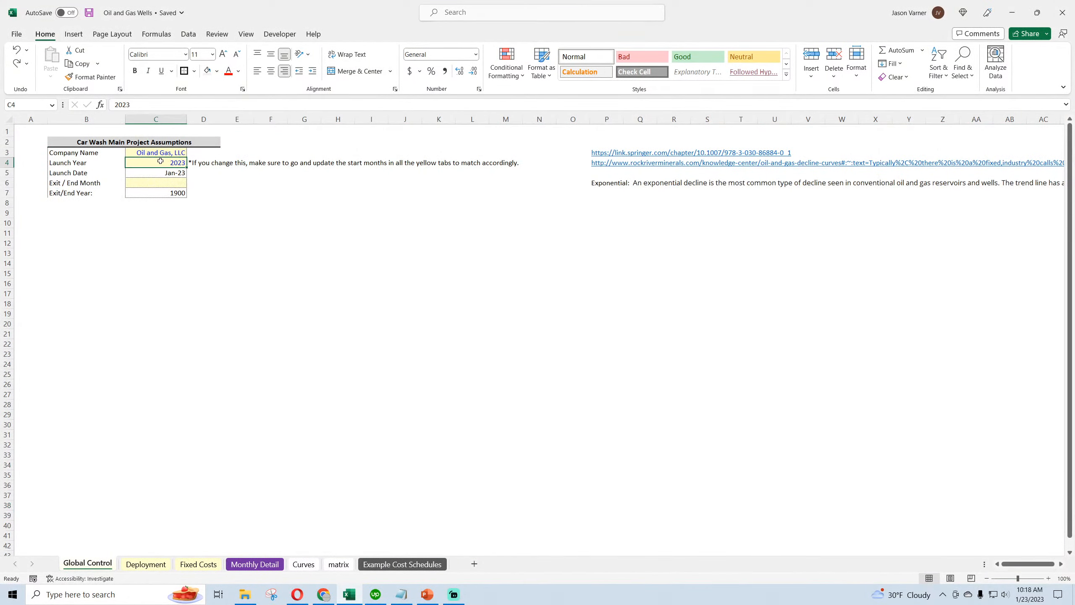
left_click(159, 152)
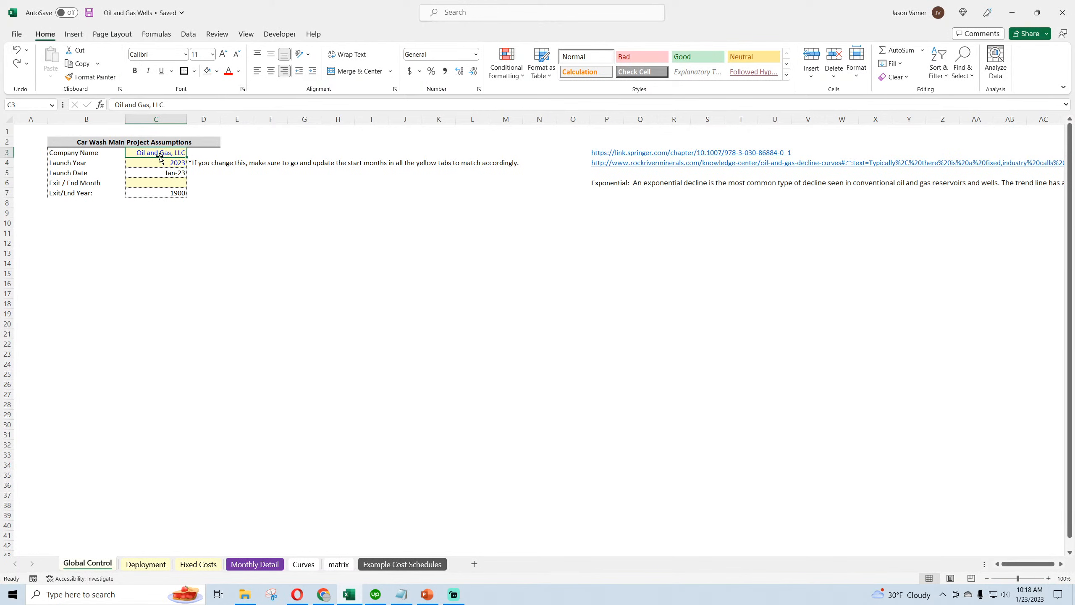
left_click(133, 138)
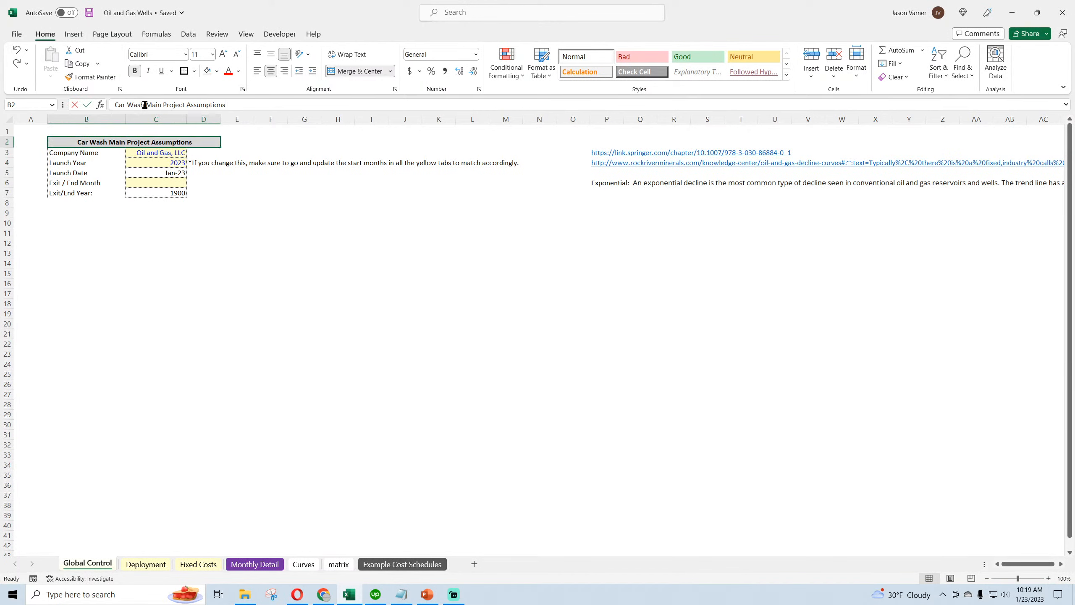
left_click(145, 104)
key("shift+Home")
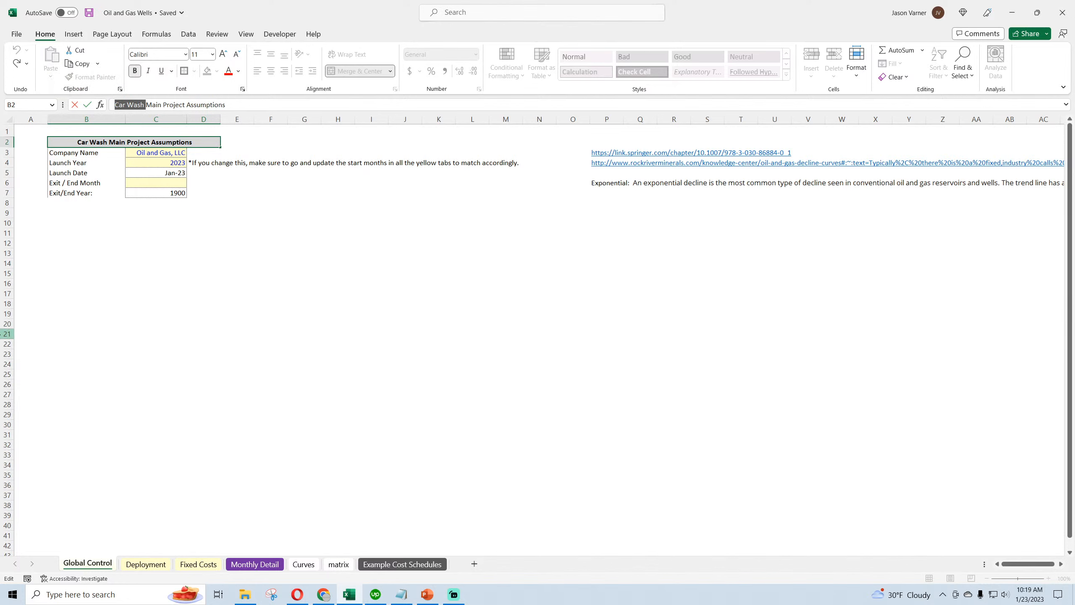
key("BackSpace")
key("Return")
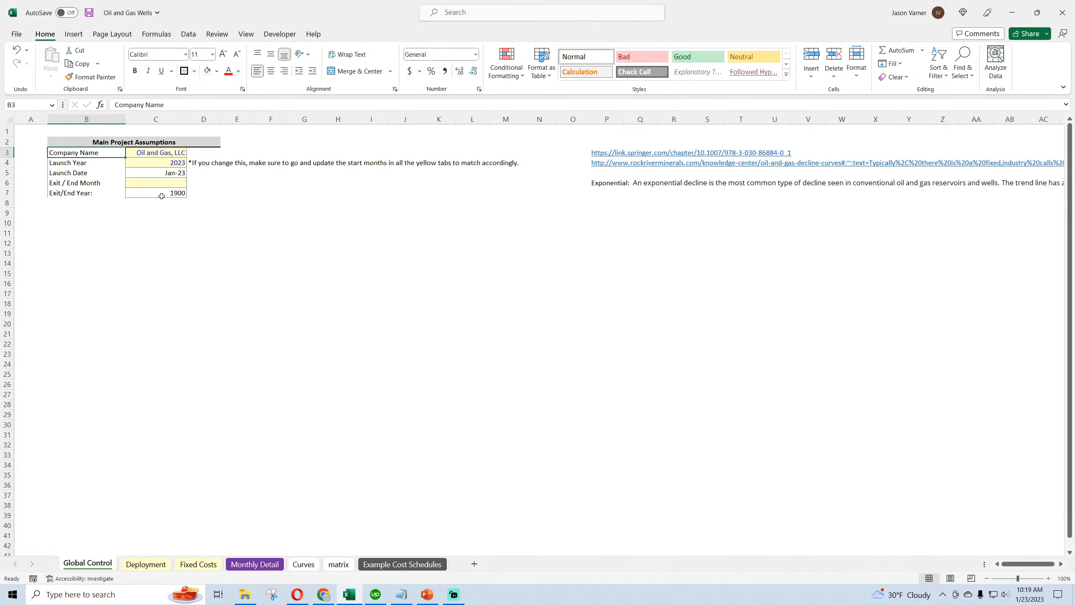
left_click(165, 180)
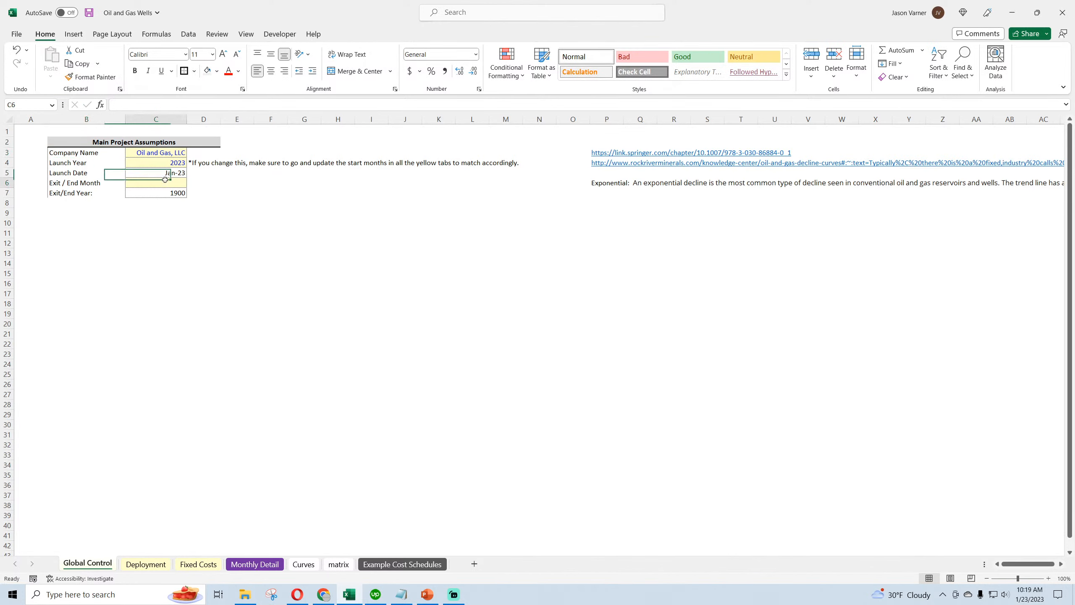
left_click(156, 246)
left_click(88, 13)
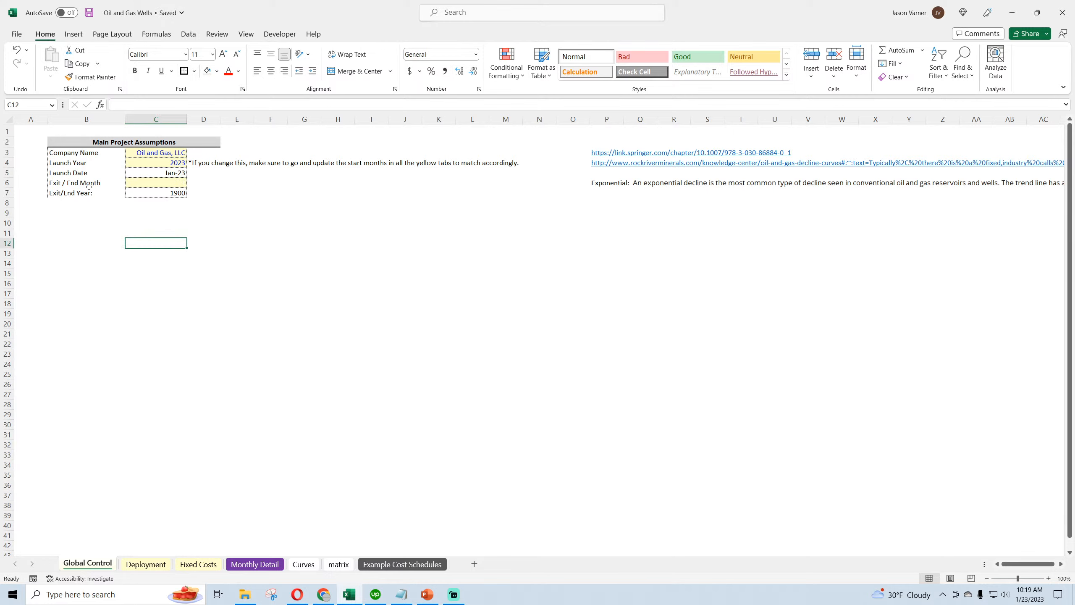
Step: Set up a List data validation with an in-cell dropdown for the Exit / End Month cell C6
left_click_drag(37, 181, 40, 193)
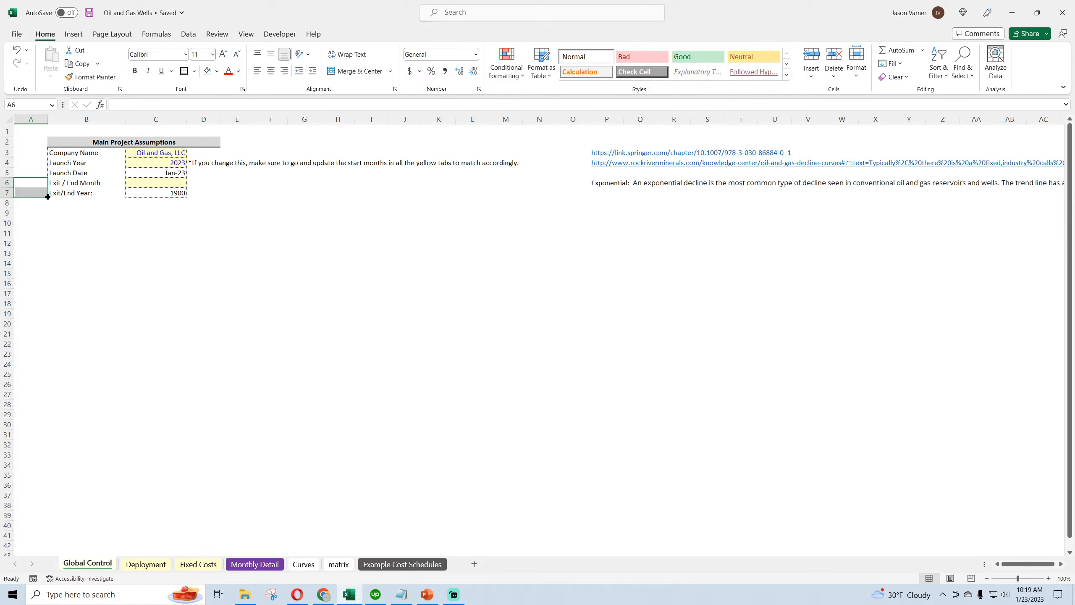
left_click(178, 186)
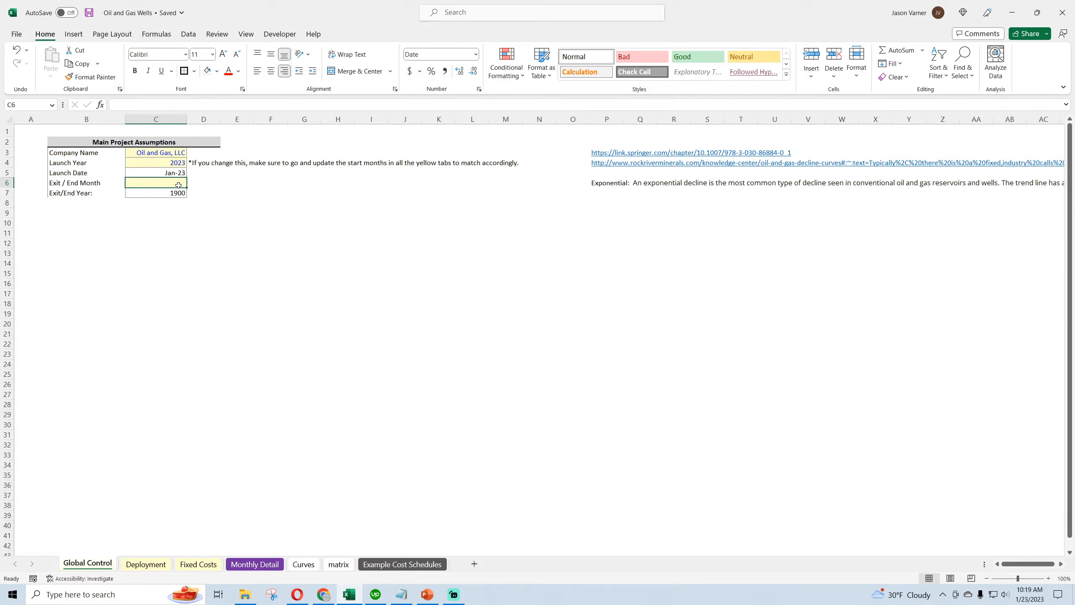
left_click(188, 35)
left_click(741, 72)
left_click(760, 90)
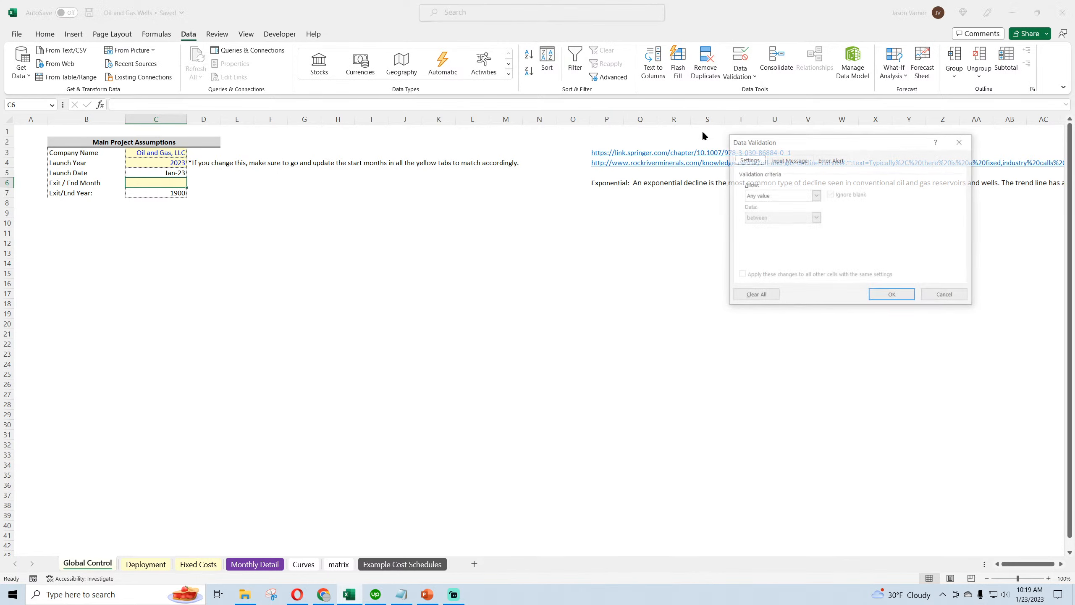
left_click(761, 195)
left_click(763, 219)
left_click(884, 240)
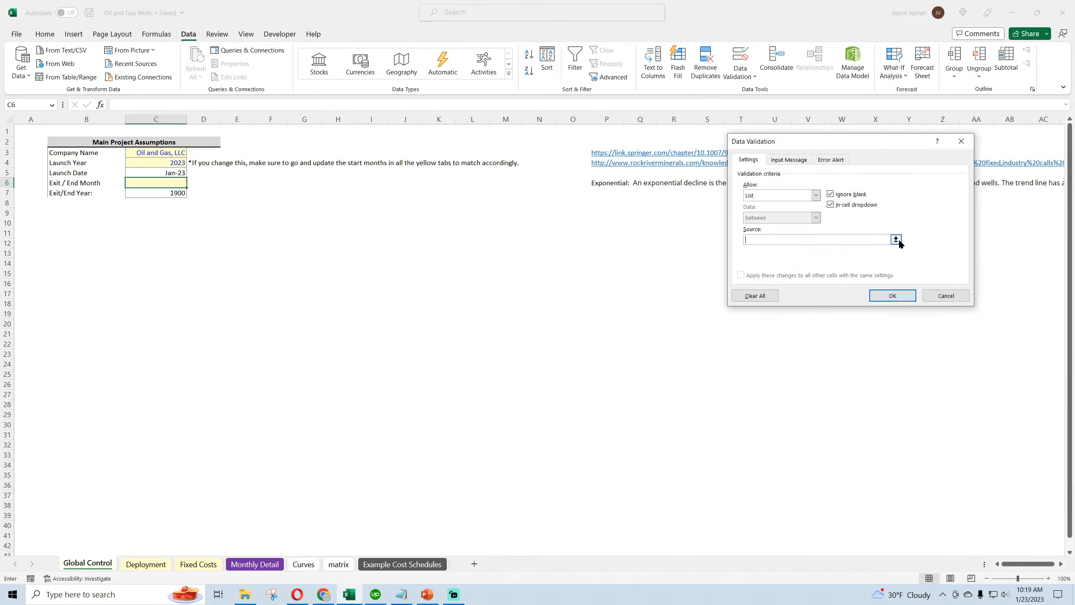
Step: Use the Monthly Detail month row E5:IJ5 as the validation list's source, apply it, check the dropdown and save the workbook
left_click(896, 239)
left_click(255, 564)
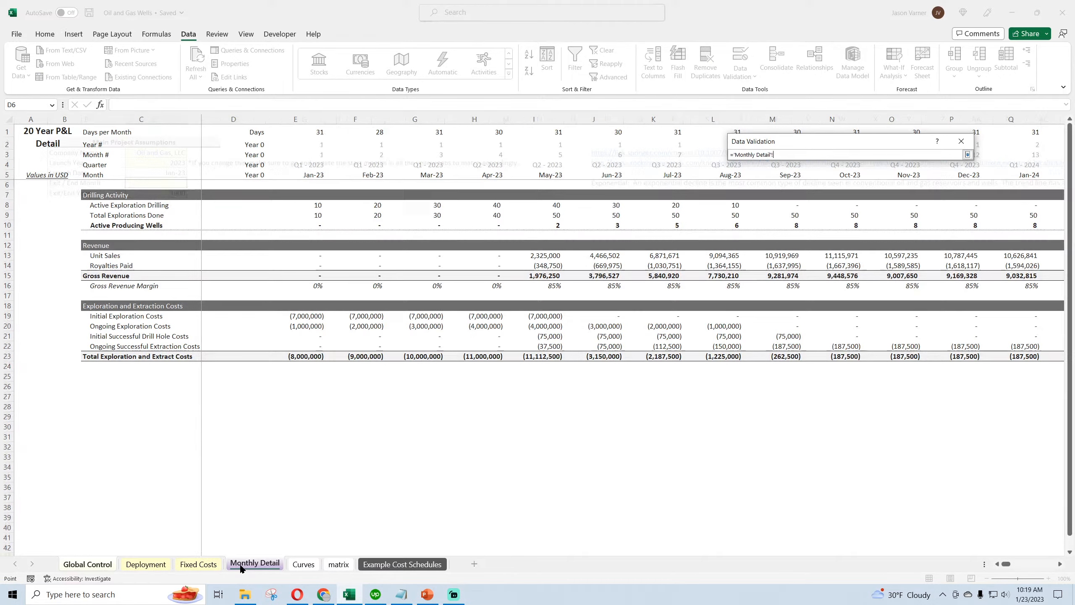
left_click(309, 175)
left_click_drag(399, 185, 956, 178)
left_click(968, 156)
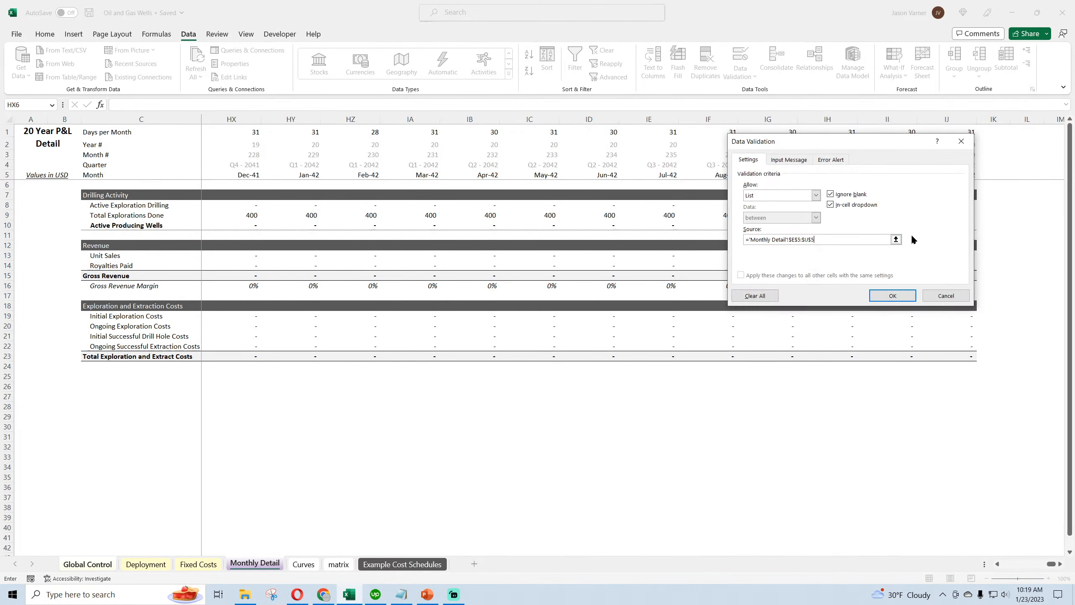
left_click(893, 296)
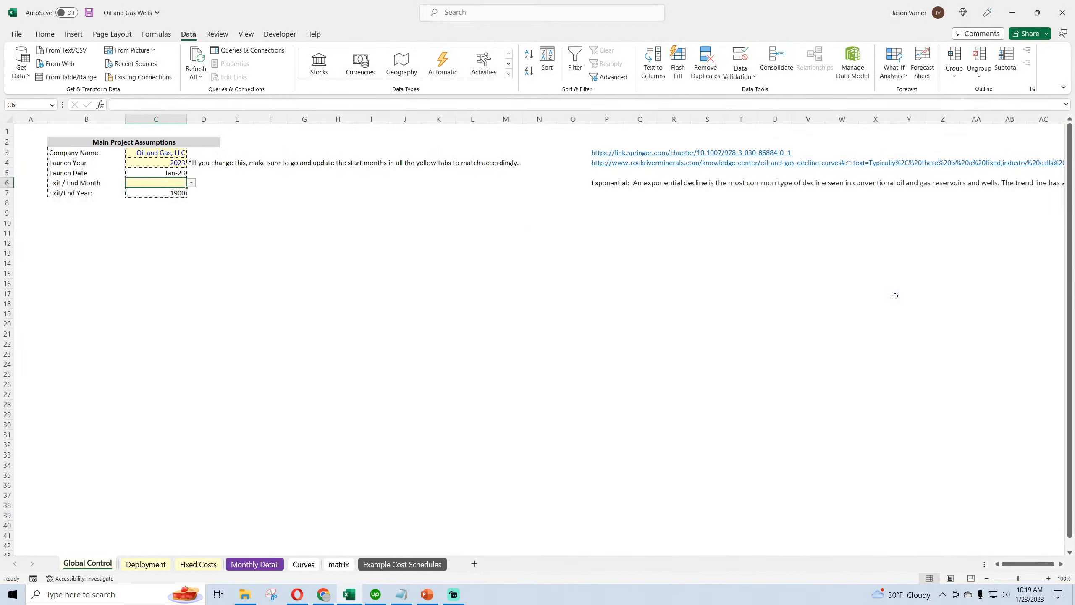
left_click(192, 183)
key("Escape")
left_click(45, 34)
left_click(89, 13)
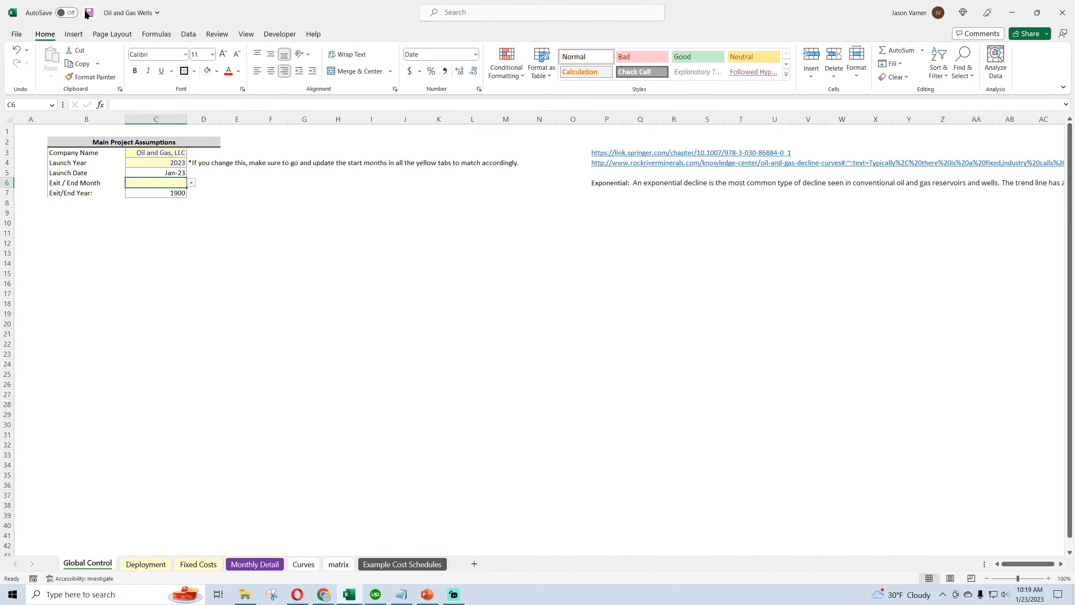
Step: Choose Dec-42 as the Exit / End Month in C6 and save the workbook
left_click(191, 183)
left_click_drag(190, 202, 191, 241)
left_click(154, 242)
left_click(231, 269)
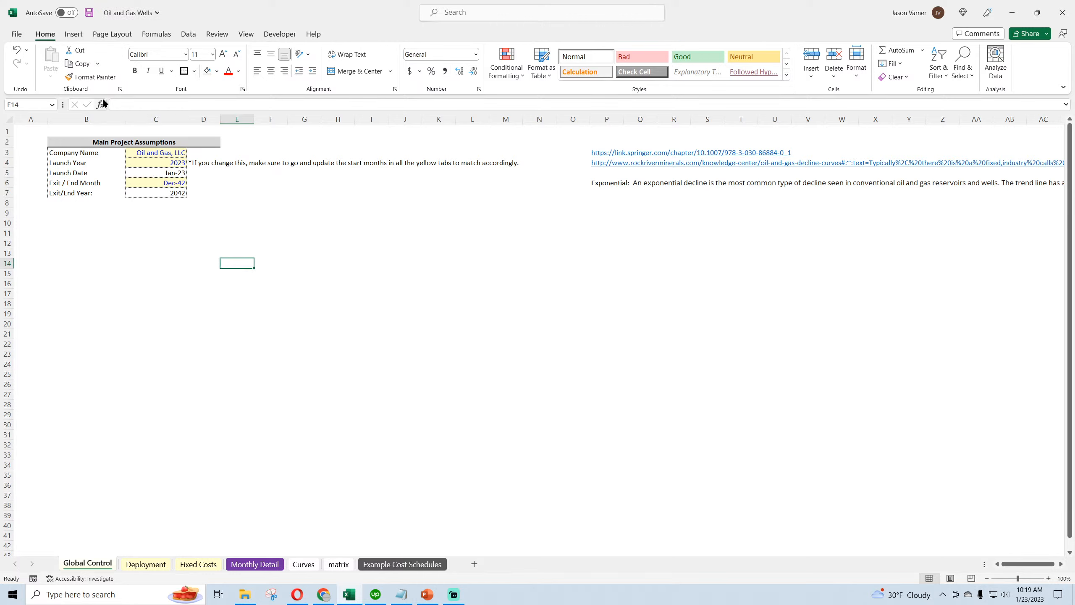
left_click(89, 13)
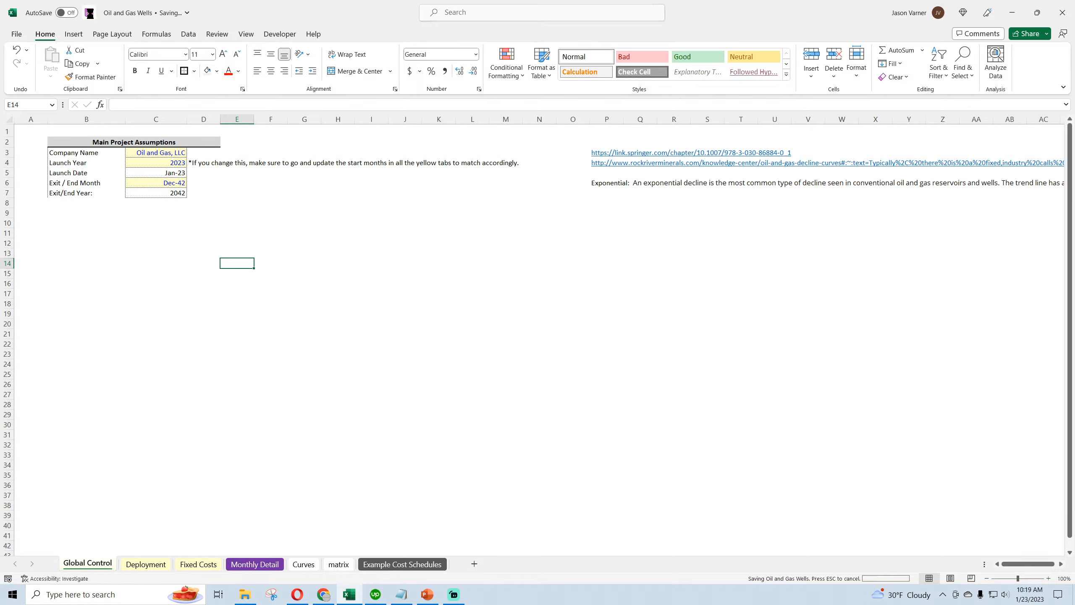
left_click(201, 315)
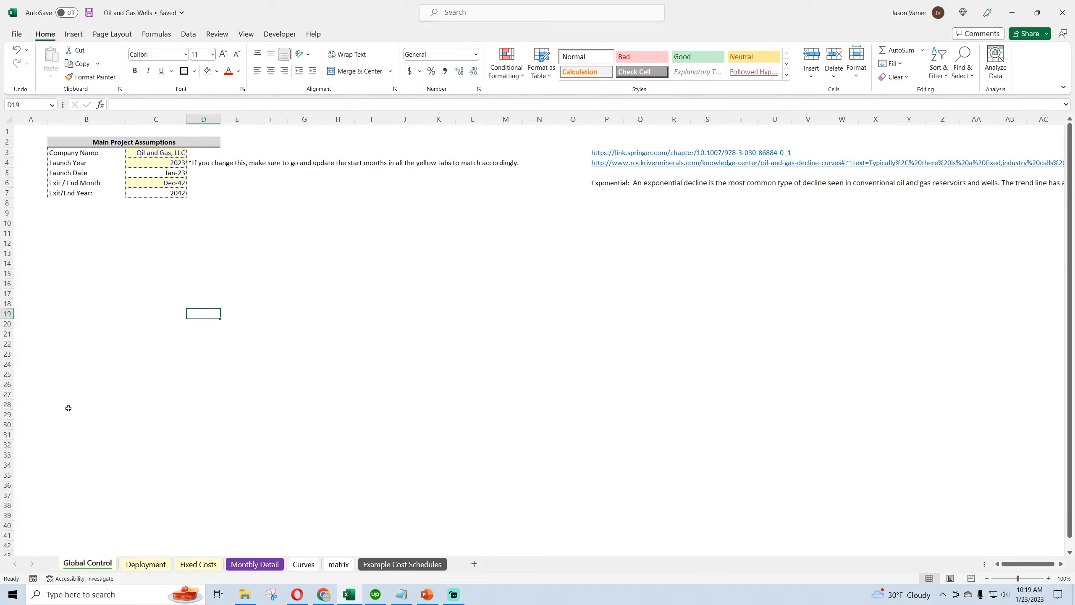
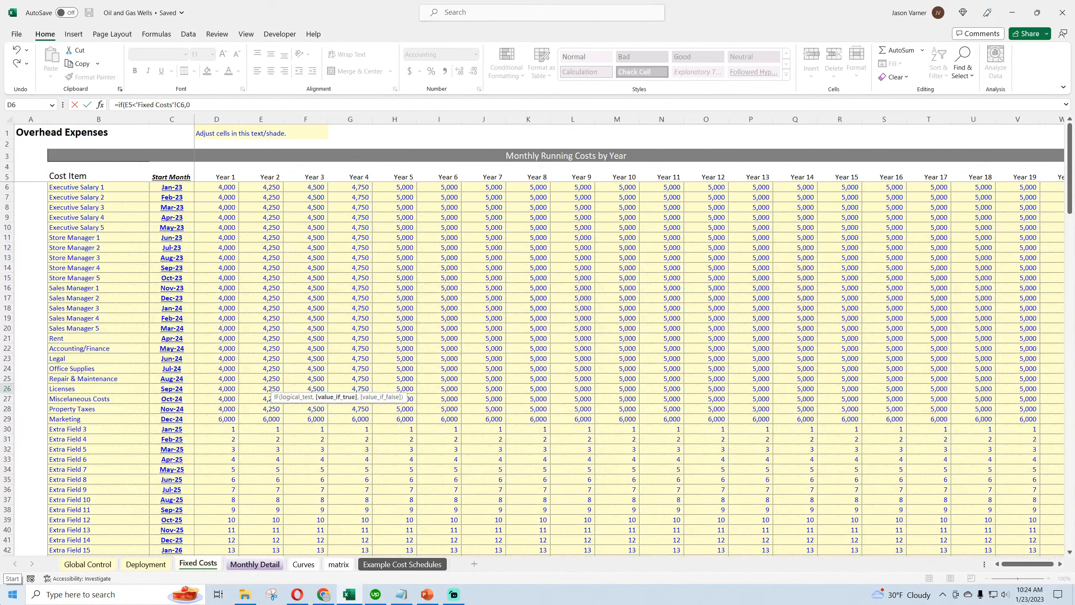
Step: Complete the IF formula in E26 with INDEX('Fixed Costs'!6:6,,MATCH(E2,'Fixed Costs'!4:5,0)) as its false value
type(",index(")
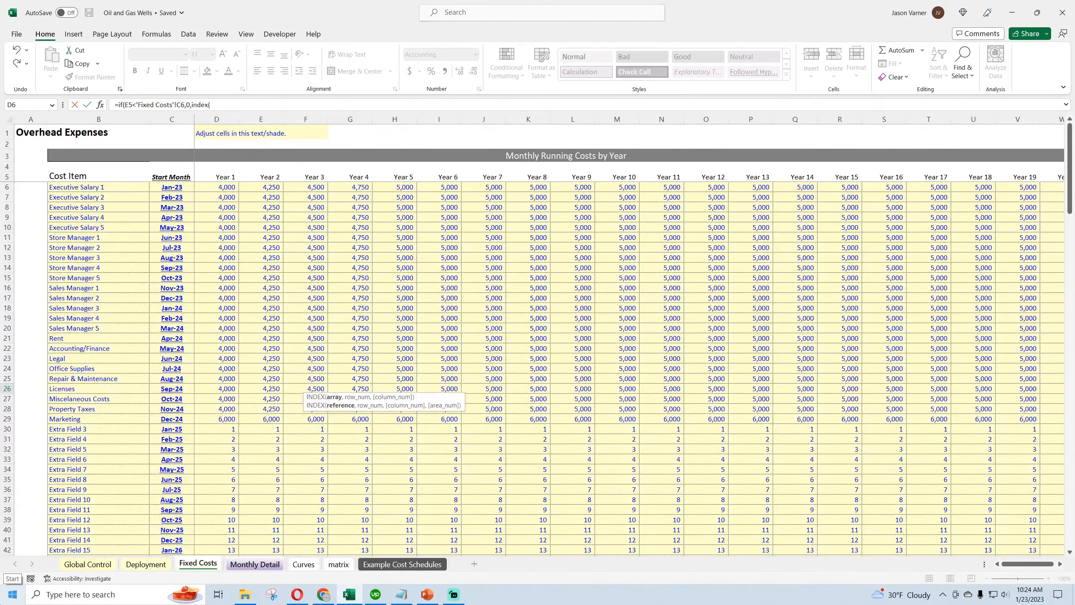
left_click(7, 187)
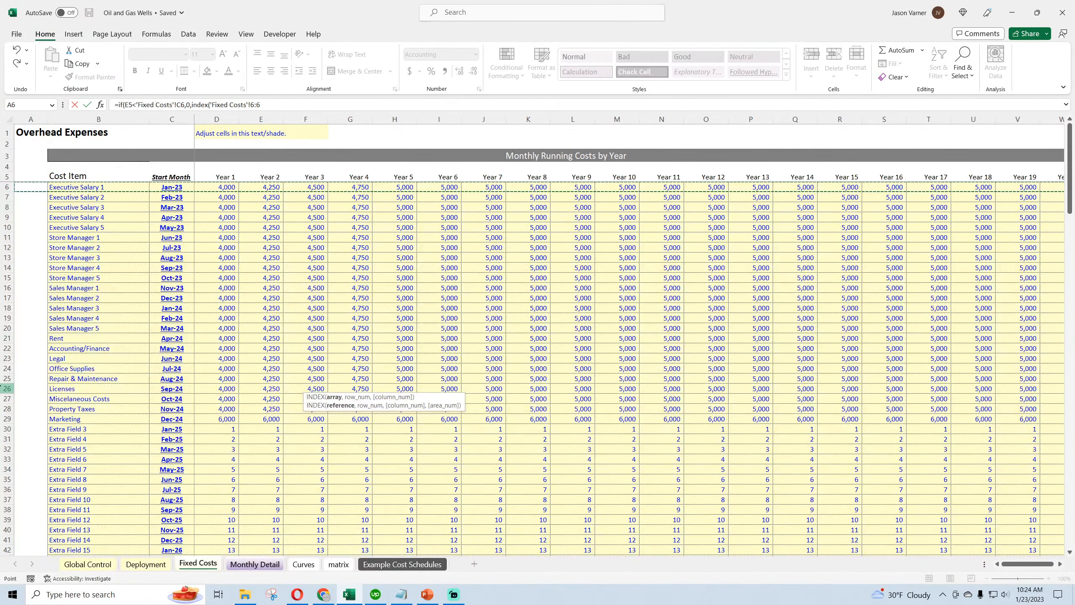
type(",,match(e2,")
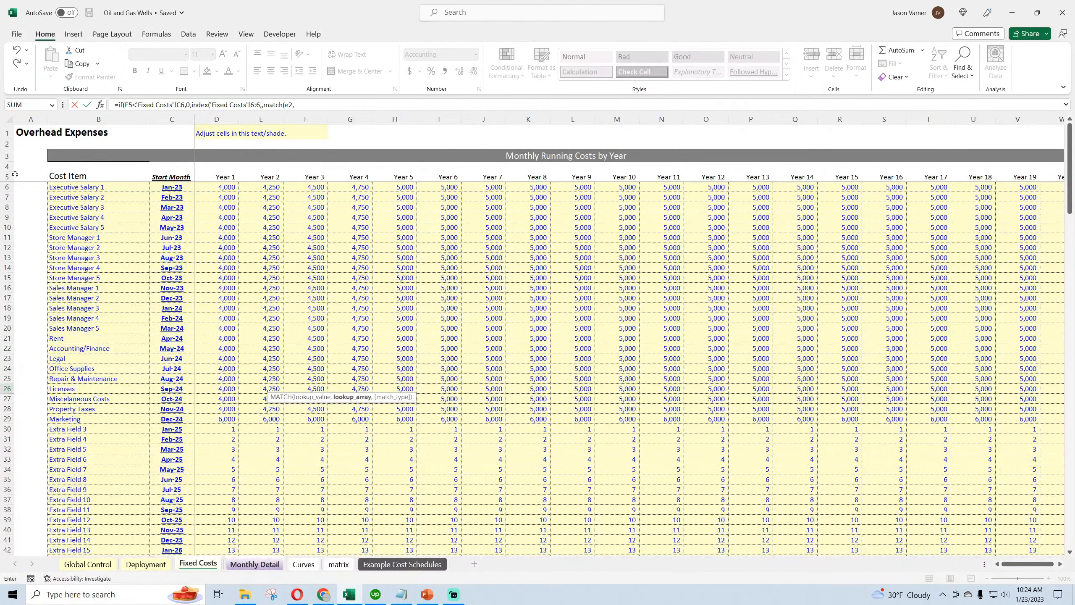
left_click_drag(6, 177, 6, 166)
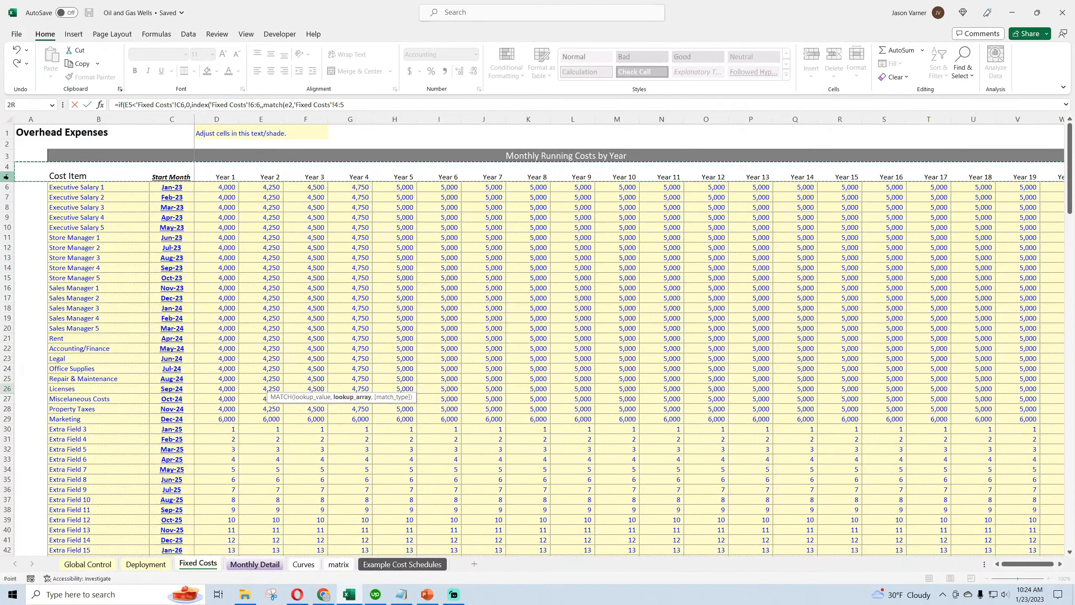
type(",0))")
key("Return")
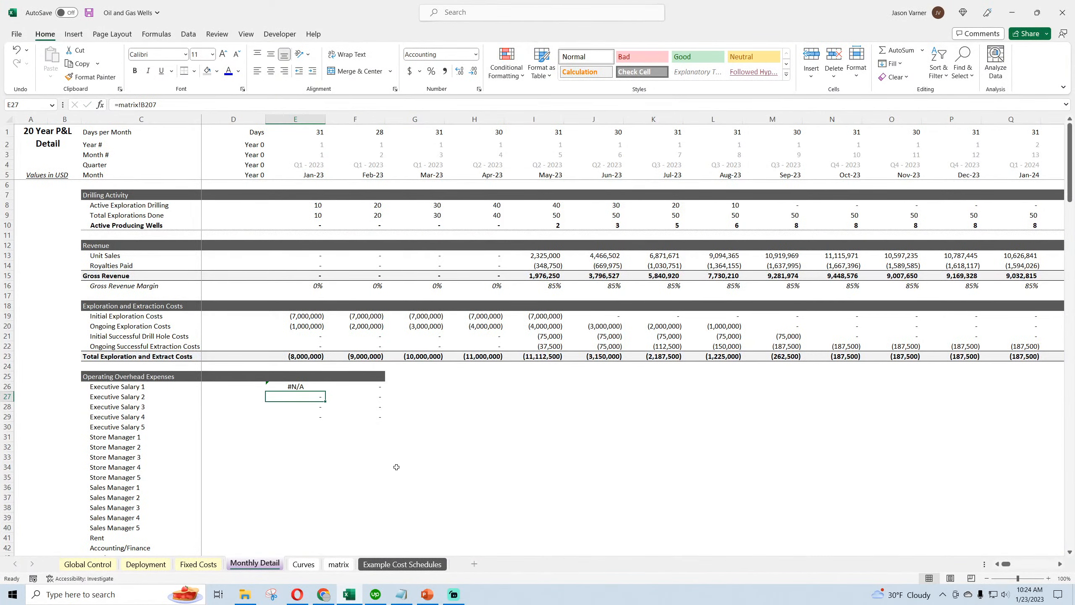
Step: Wrap the E26 formula in an outer IF that returns 0 when E5 is greater than the Exit / End Month, 'Global Control'!C6
key("Up")
left_click(118, 104)
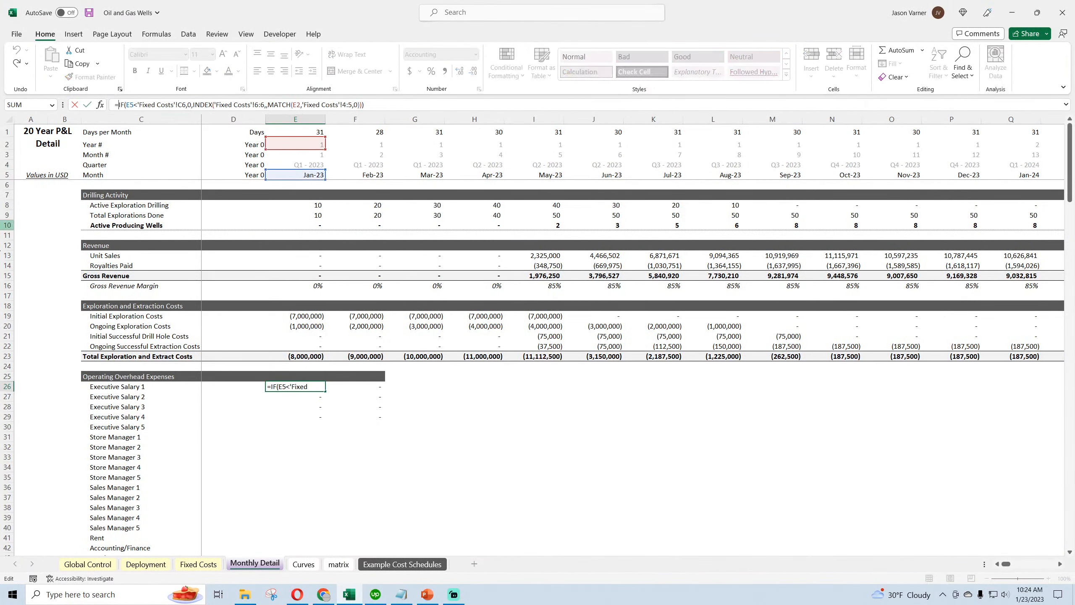
type("if(")
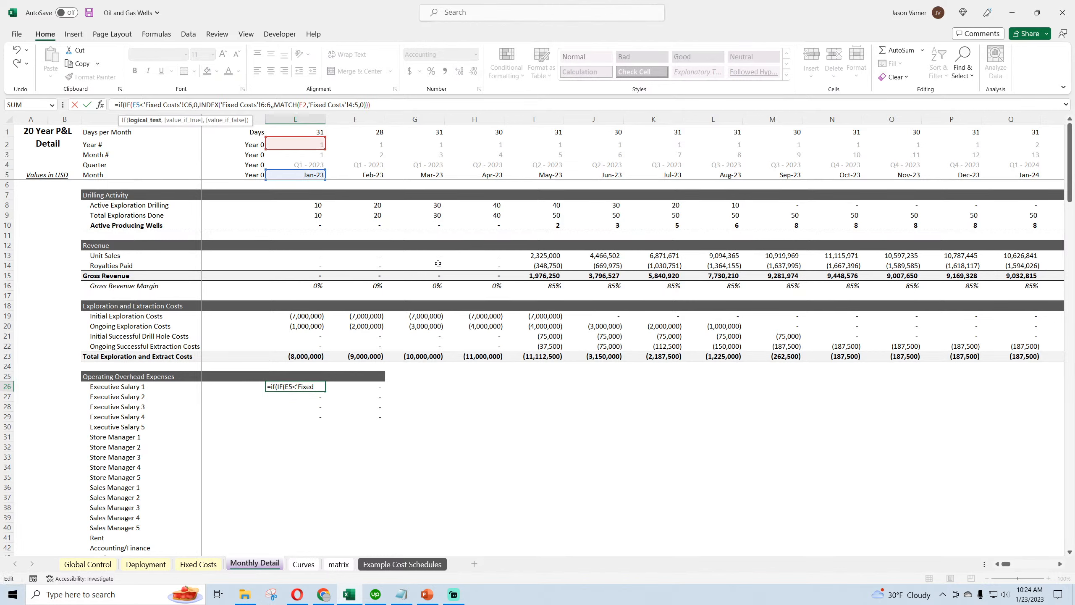
left_click(295, 174)
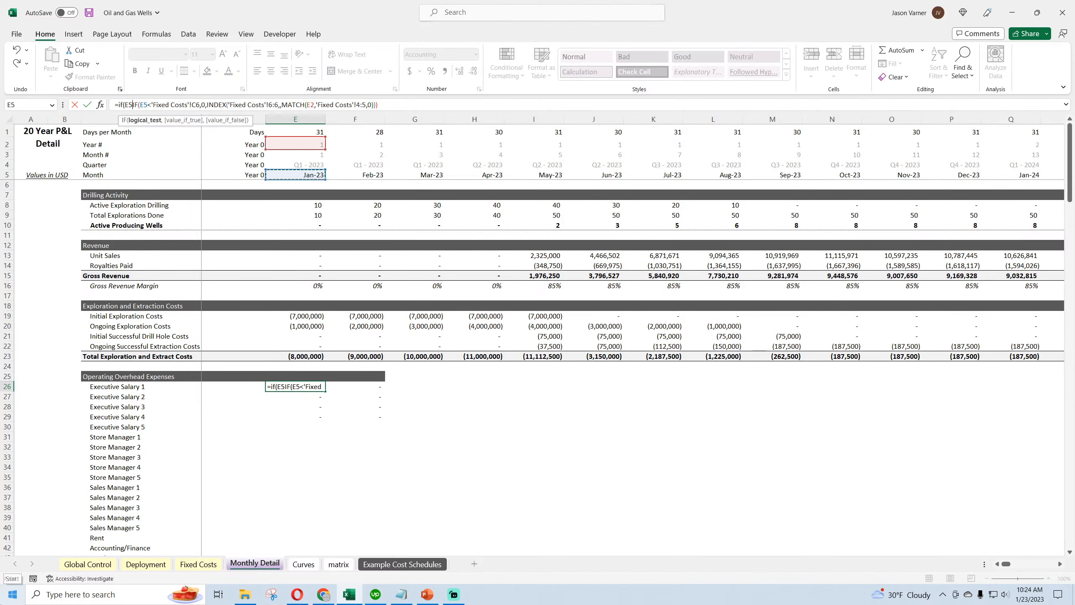
type(">")
left_click(88, 564)
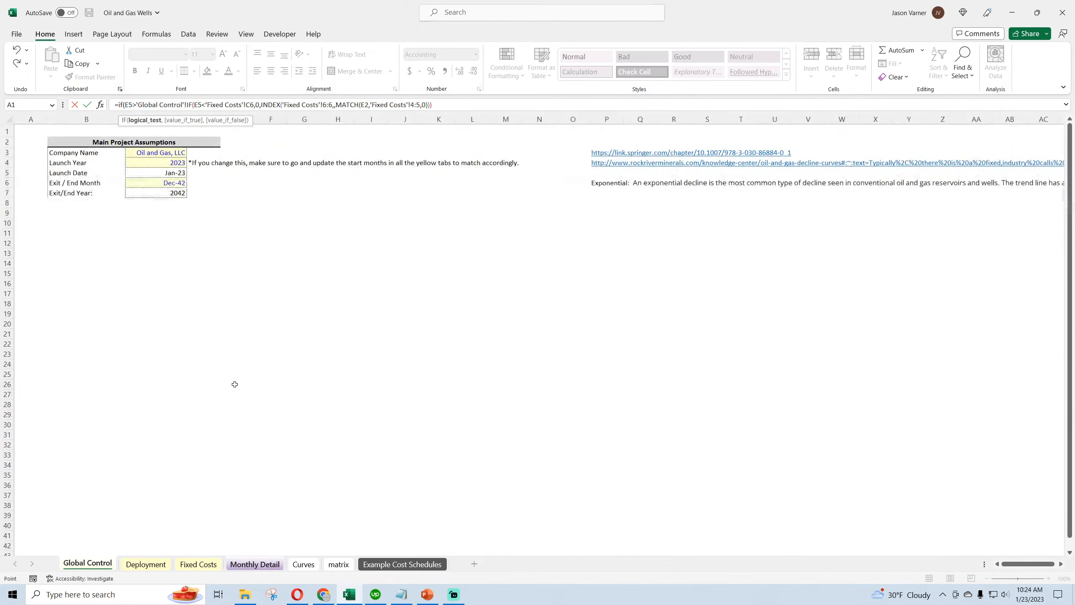
left_click(168, 178)
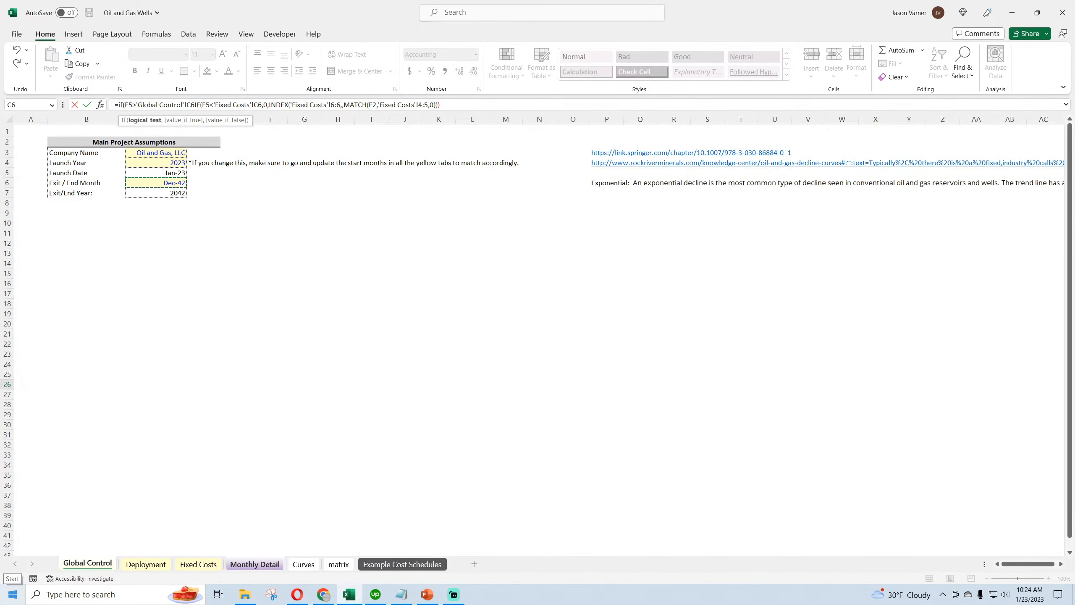
type(",0,")
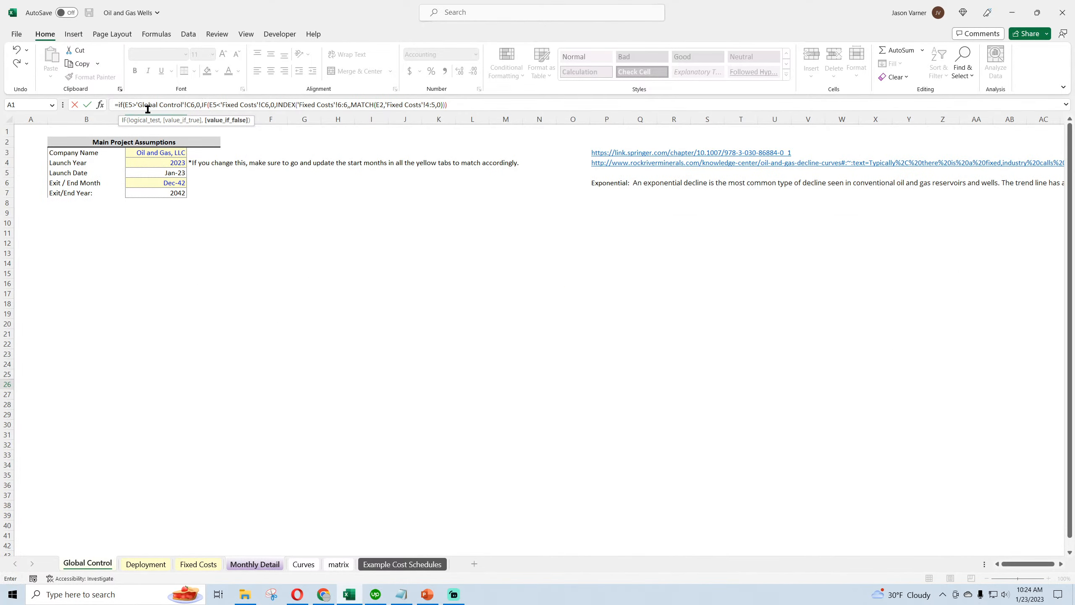
Step: Anchor the outer IF's references in E26 as E$5 and 'Global Control'!$C$6 and enter the formula
left_click(128, 105)
type("$")
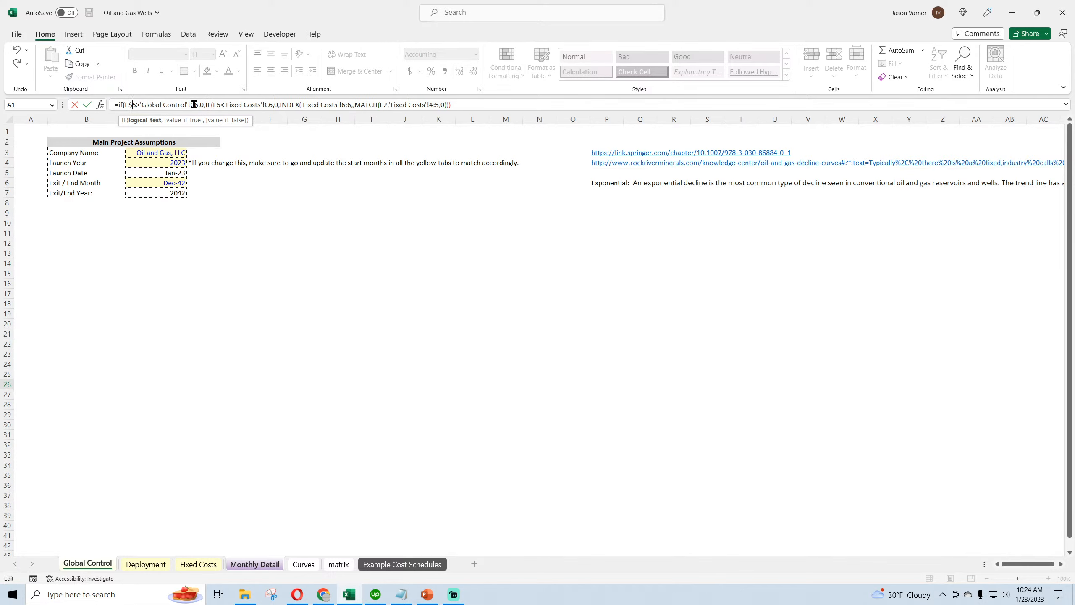
left_click(194, 105)
type("$")
left_click(192, 105)
key("BackSpace")
type("$c$")
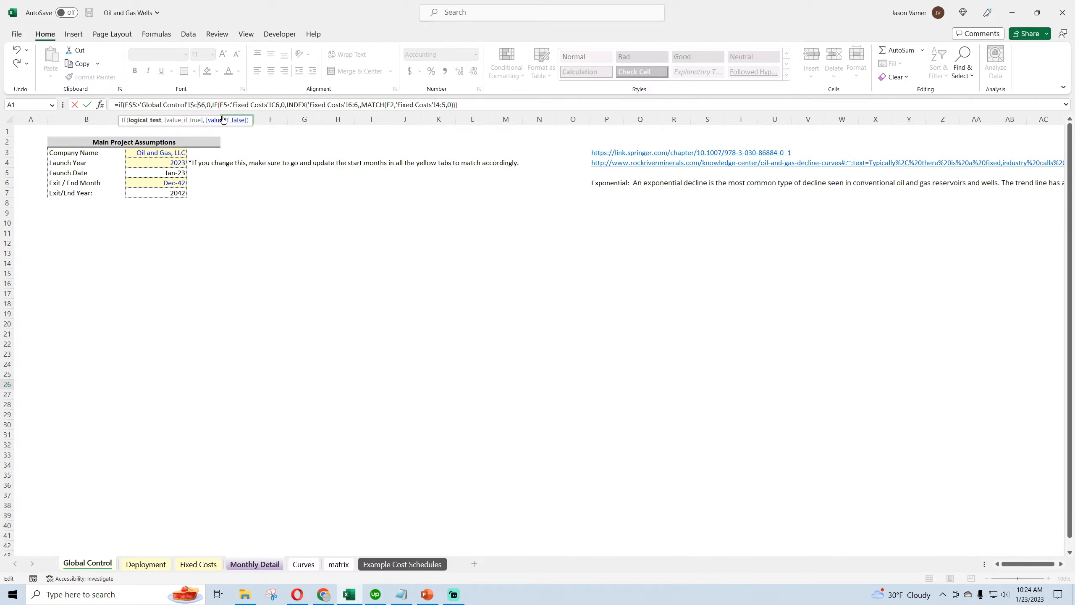
key("Return")
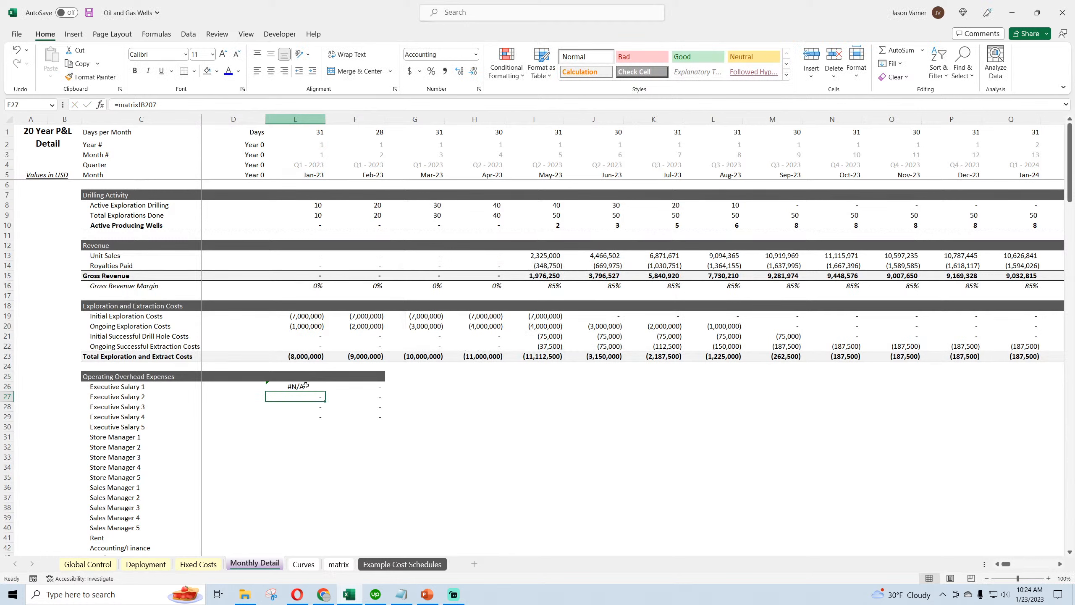
Step: Move E26's MATCH lookup value to E5 and anchor the inner IF's references as E$5 and 'Fixed Costs'!$C6
left_click(306, 386)
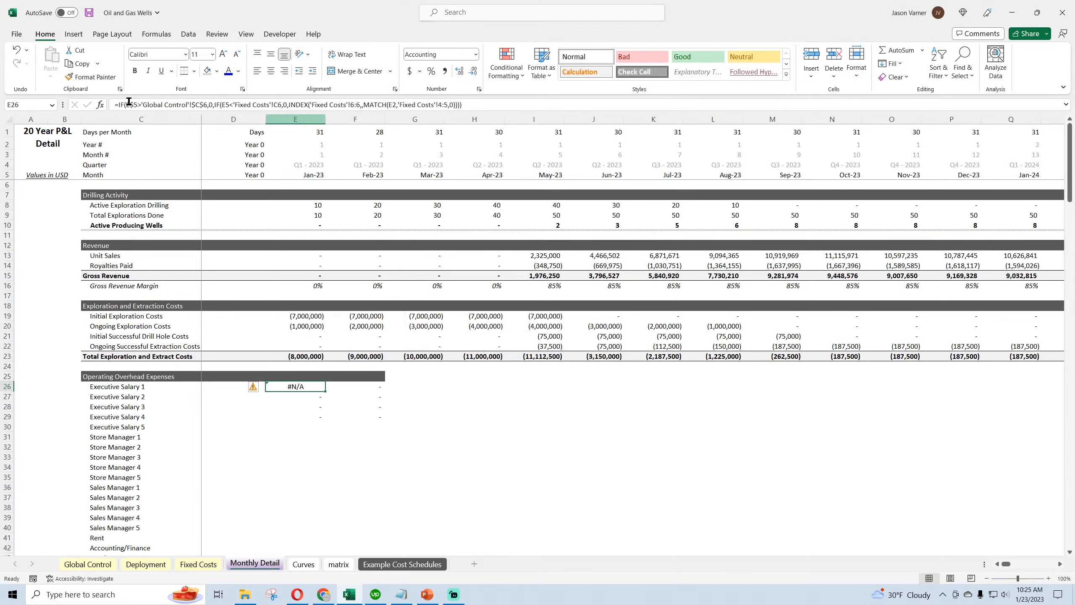
double_click(297, 386)
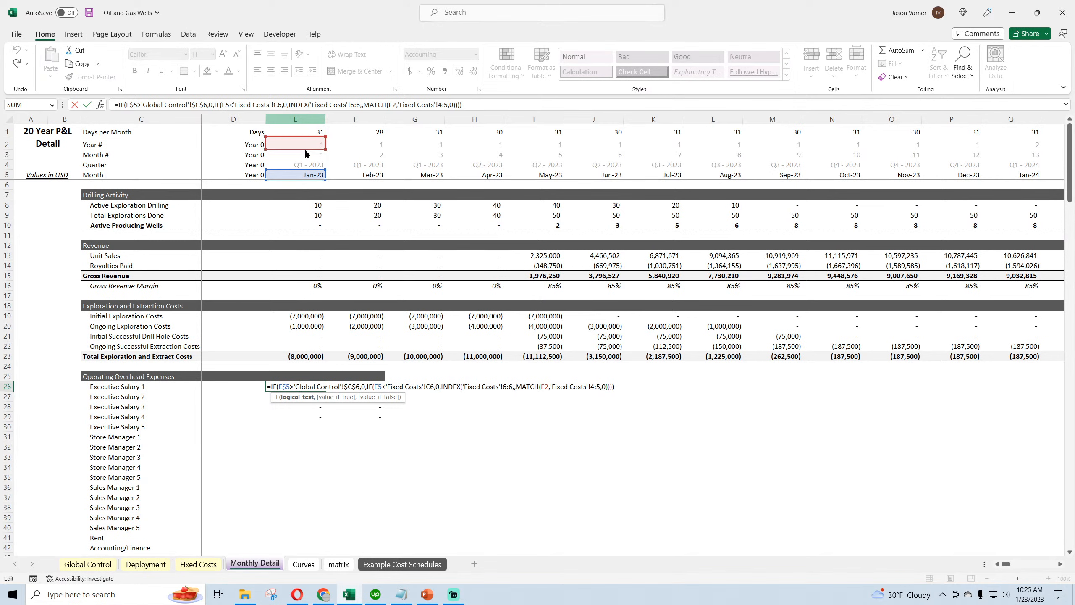
left_click_drag(307, 153, 307, 184)
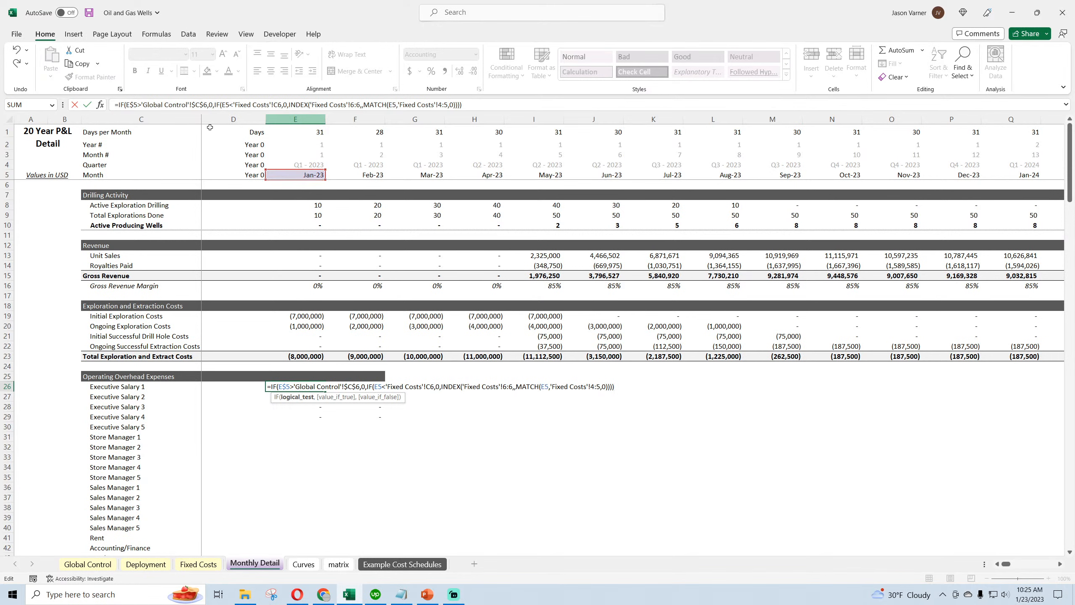
left_click(225, 104)
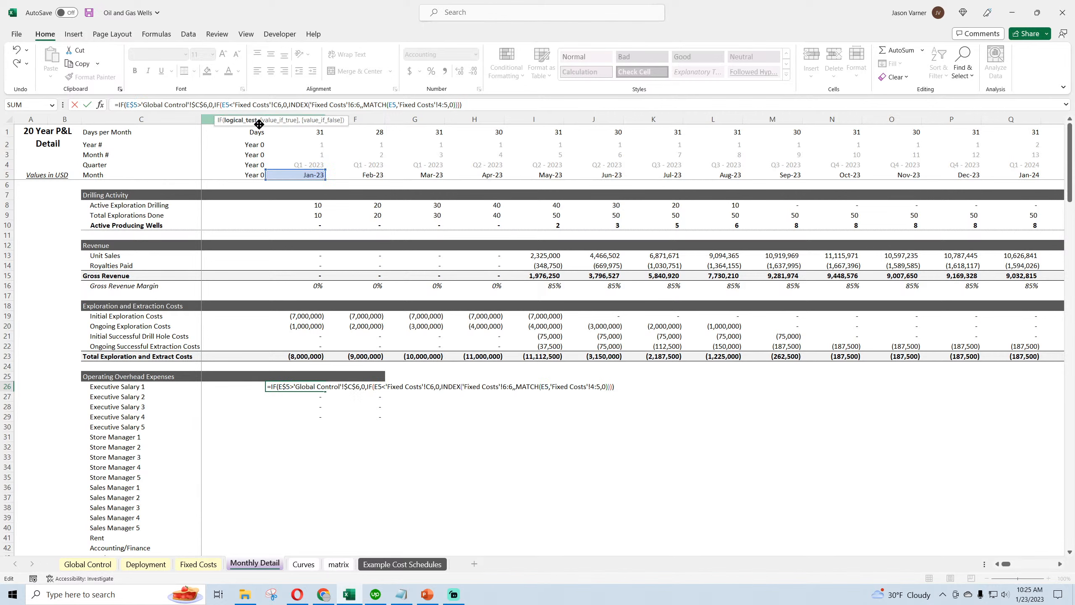
type("$")
left_click(278, 104)
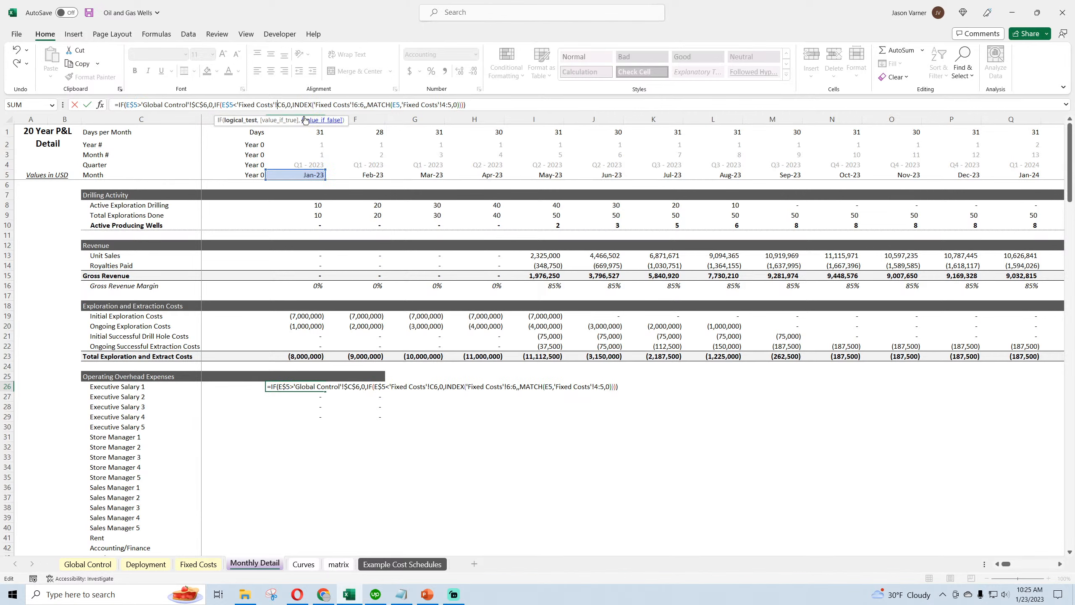
type("$")
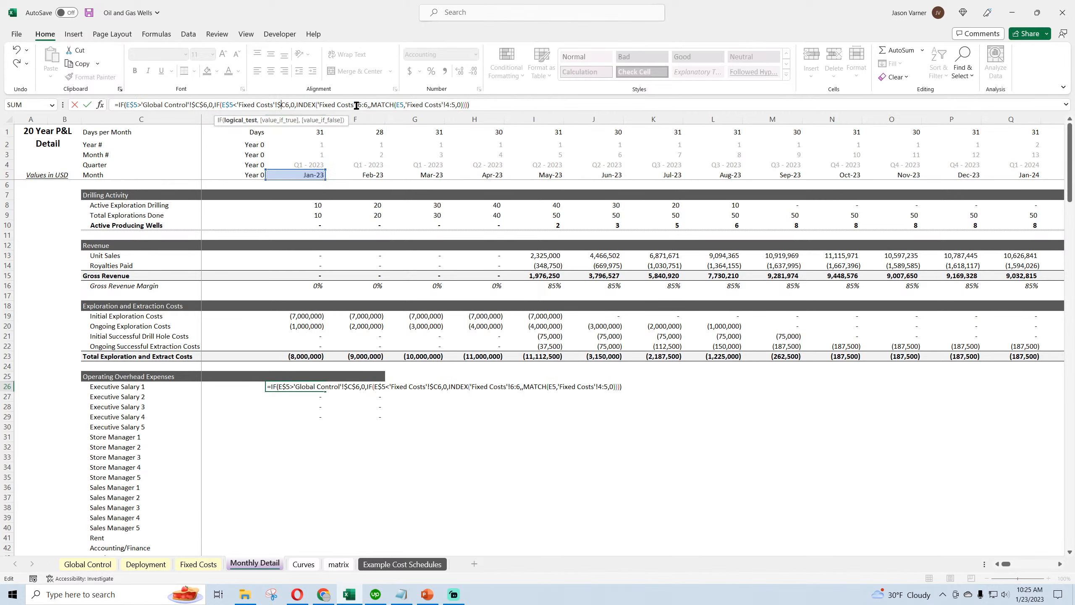
Step: Anchor the MATCH arguments in E26 as E$5 and 'Fixed Costs'!$4:$4 and enter the formula
left_click(399, 105)
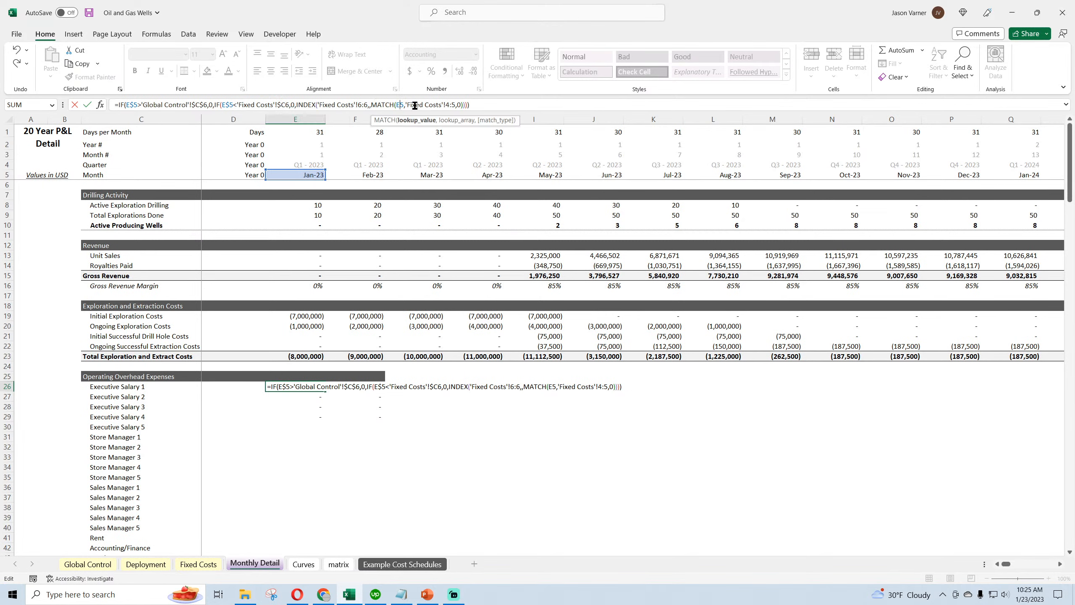
type("$")
left_click(461, 104)
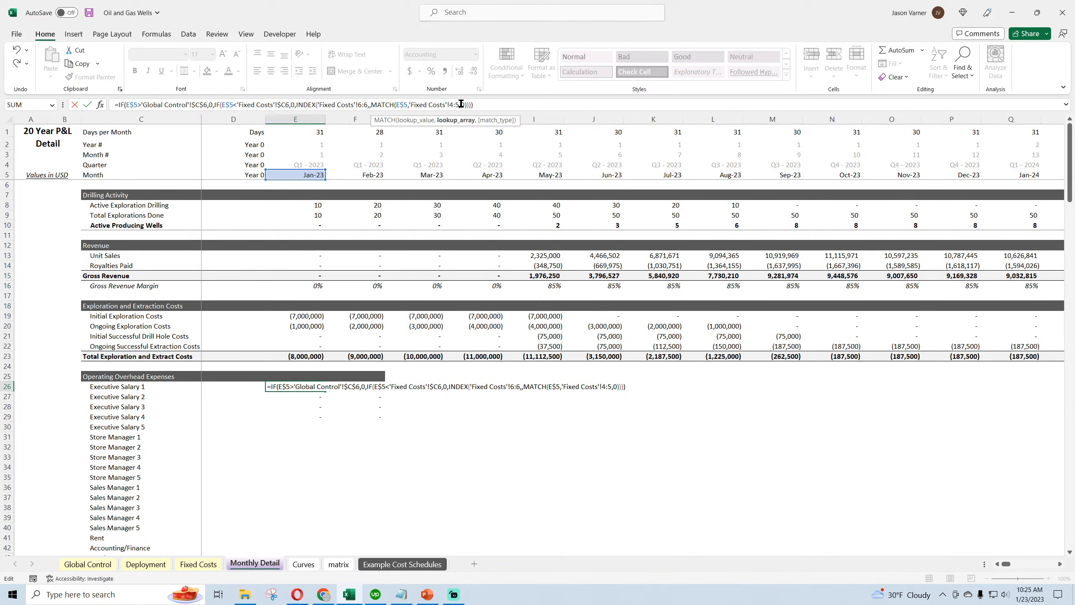
type("$")
type("$")
key("Return")
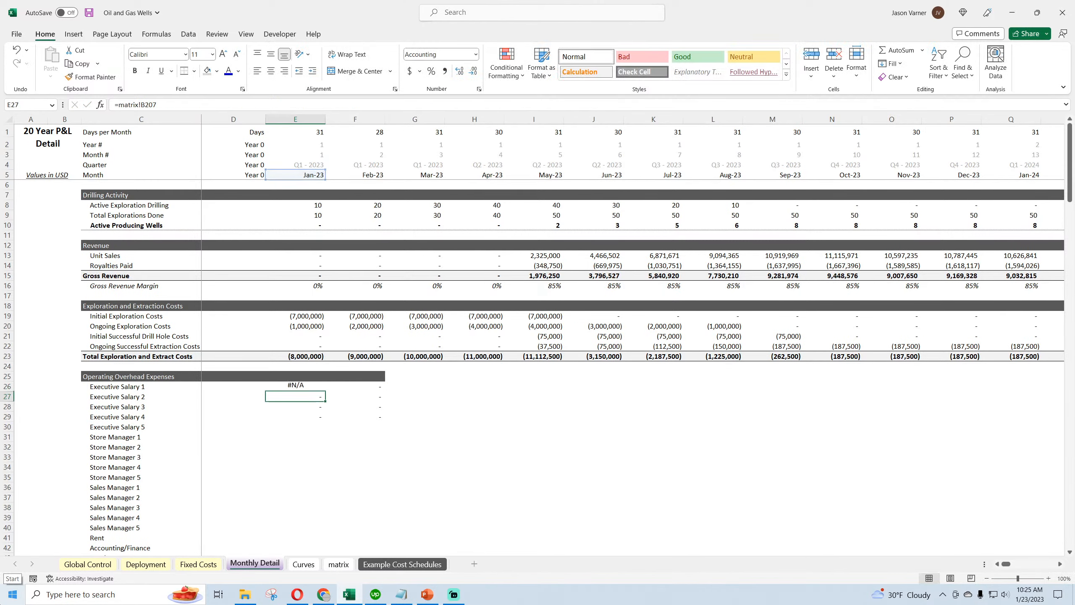
Step: Check the Fixed Costs year headers, set E26's MATCH lookup row to 'Fixed Costs'!$5:$5, and fill the formula over E26:J36
left_click(198, 563)
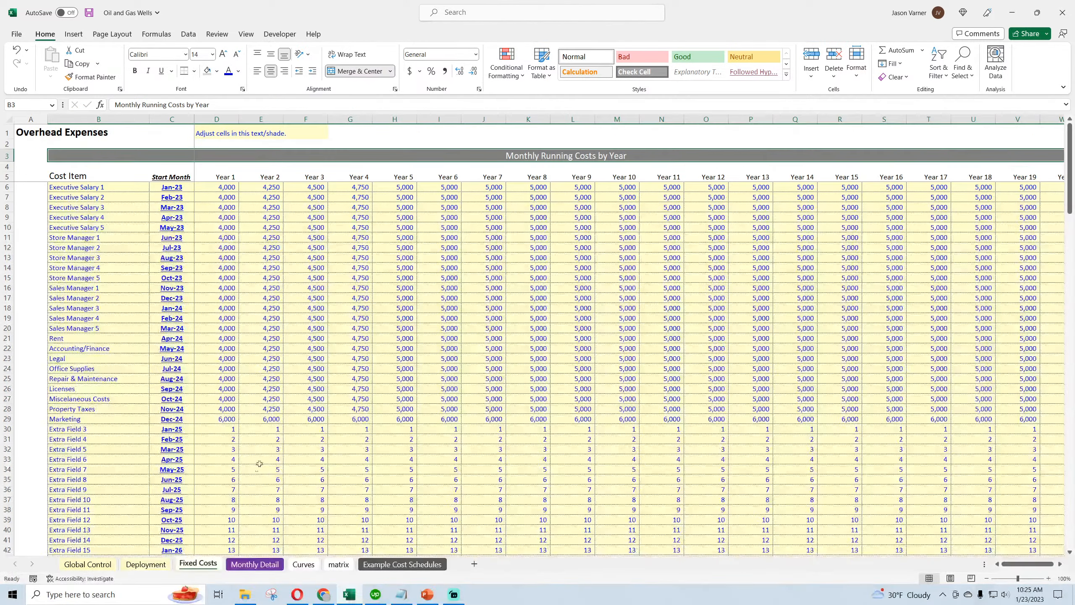
left_click(221, 176)
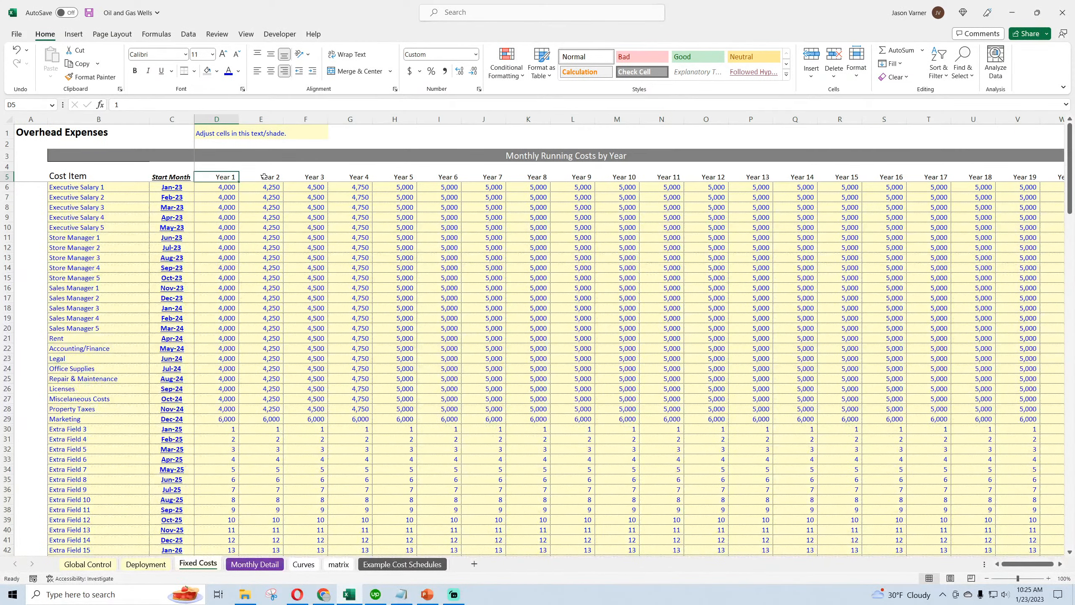
left_click(254, 563)
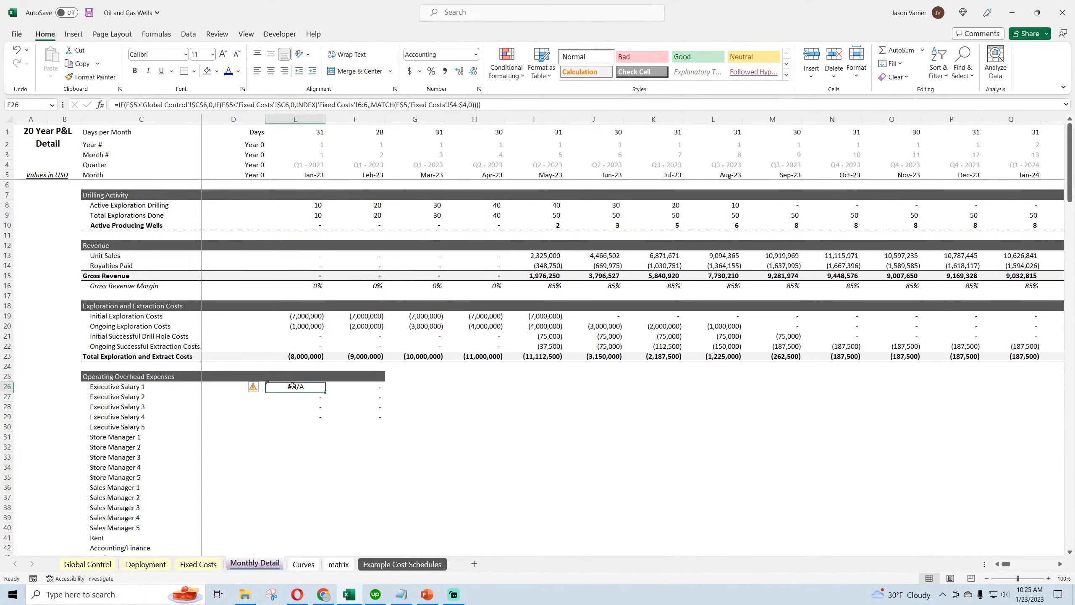
left_click(453, 105)
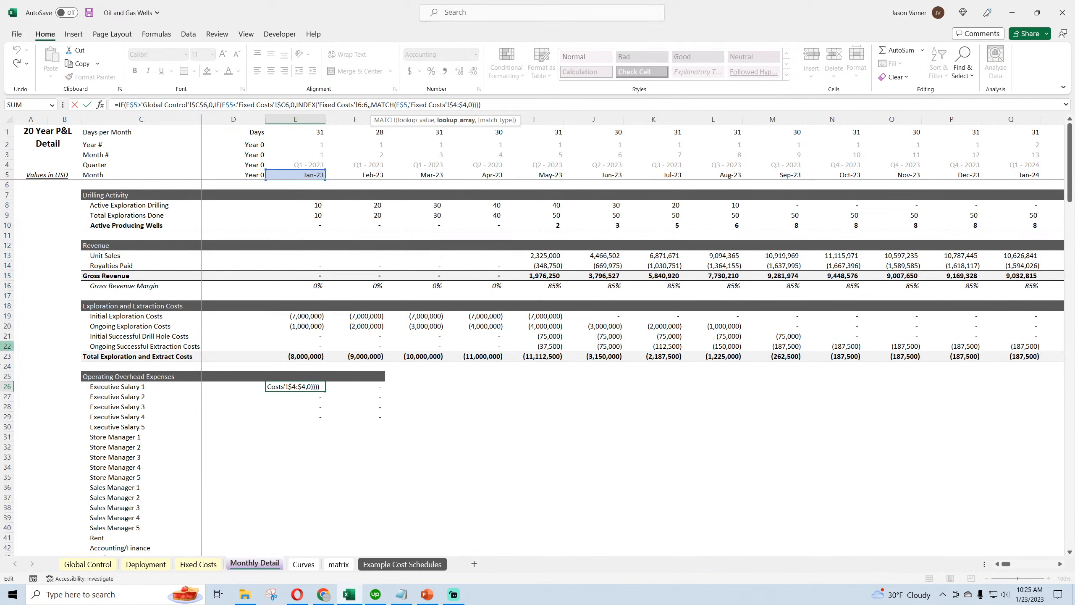
key("Return")
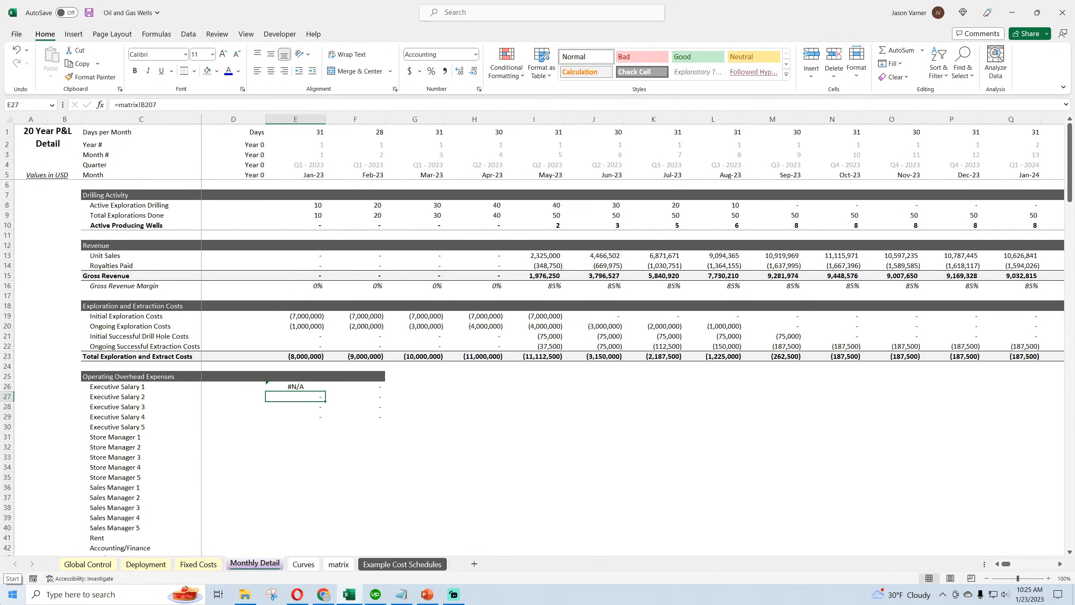
left_click(297, 386)
left_click_drag(326, 392, 623, 491)
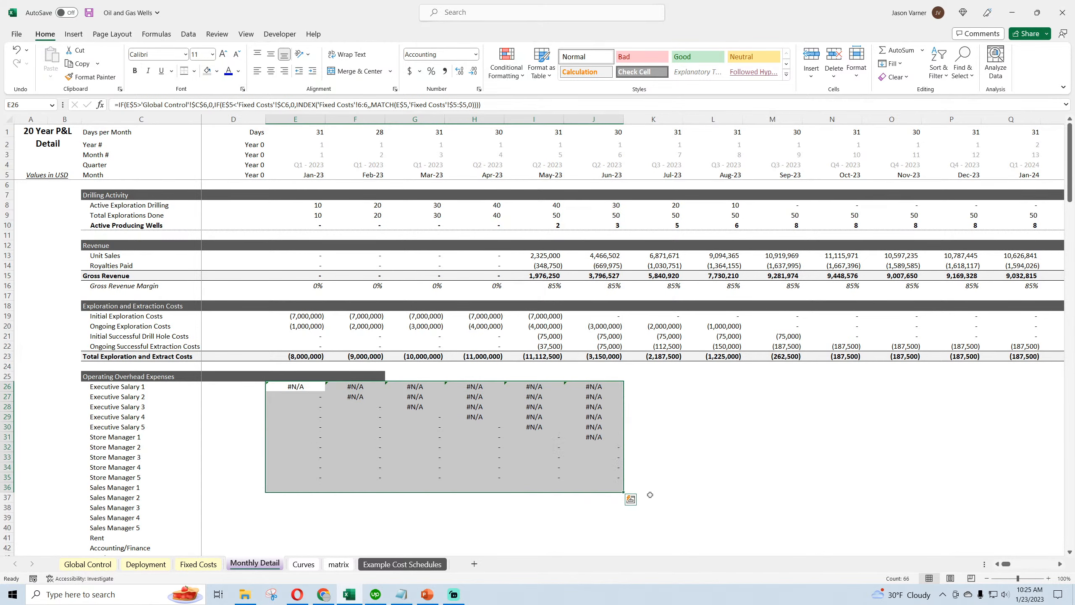
Step: Check the references in the E26 formula against the Executive Salary 1 start month and year headers in Fixed Costs
double_click(293, 386)
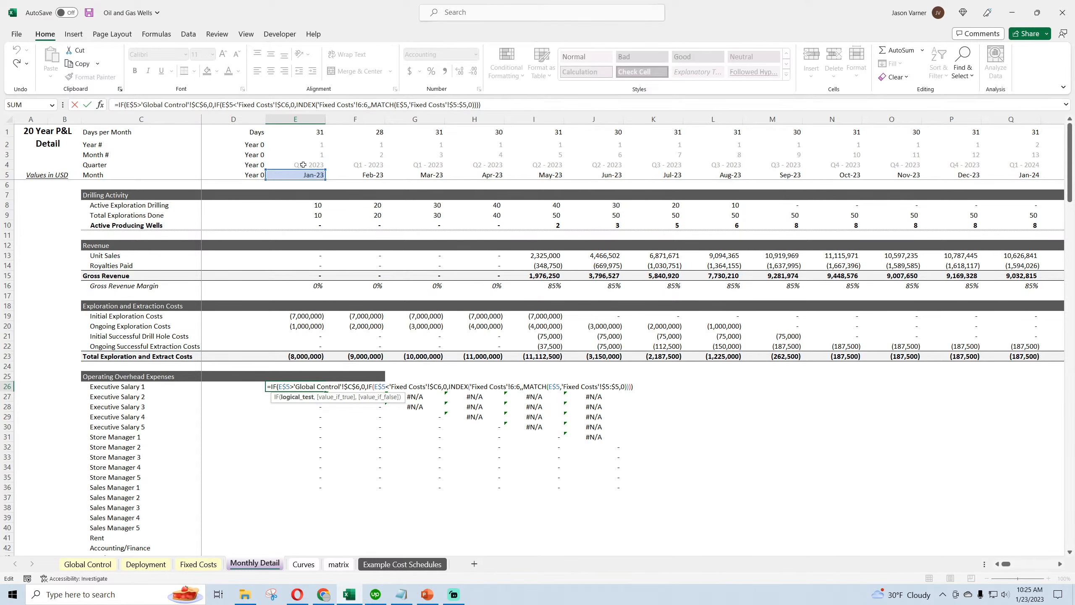
key("Return")
left_click(206, 566)
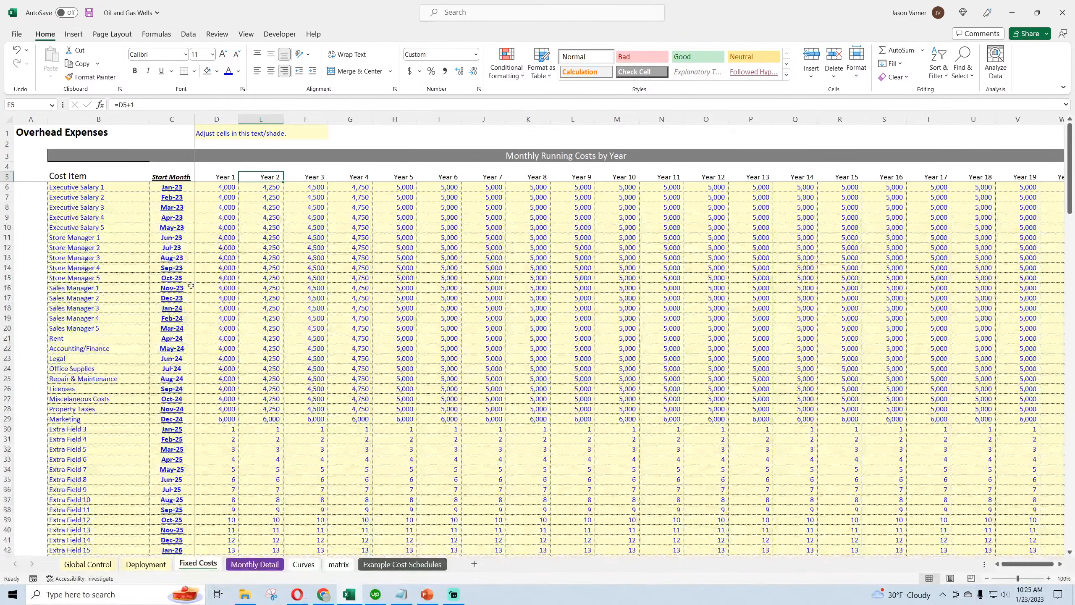
left_click(172, 187)
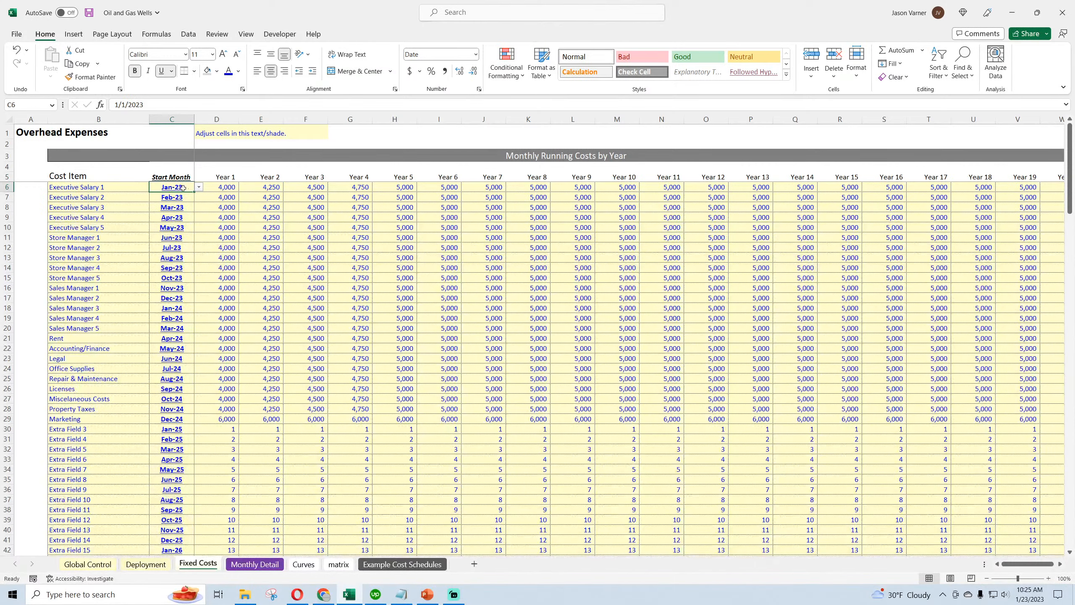
left_click(255, 564)
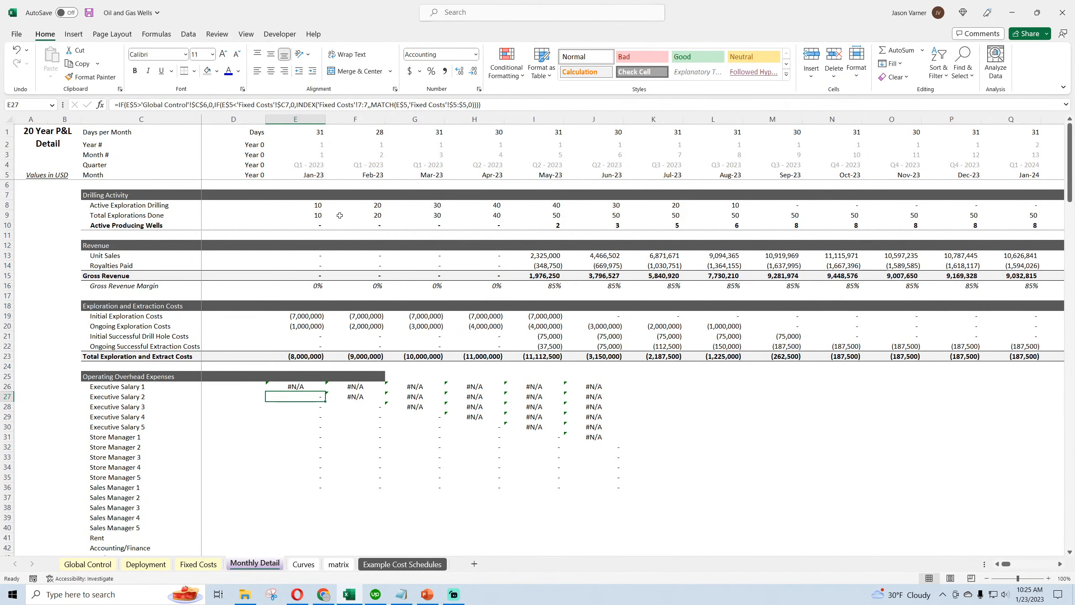
double_click(301, 387)
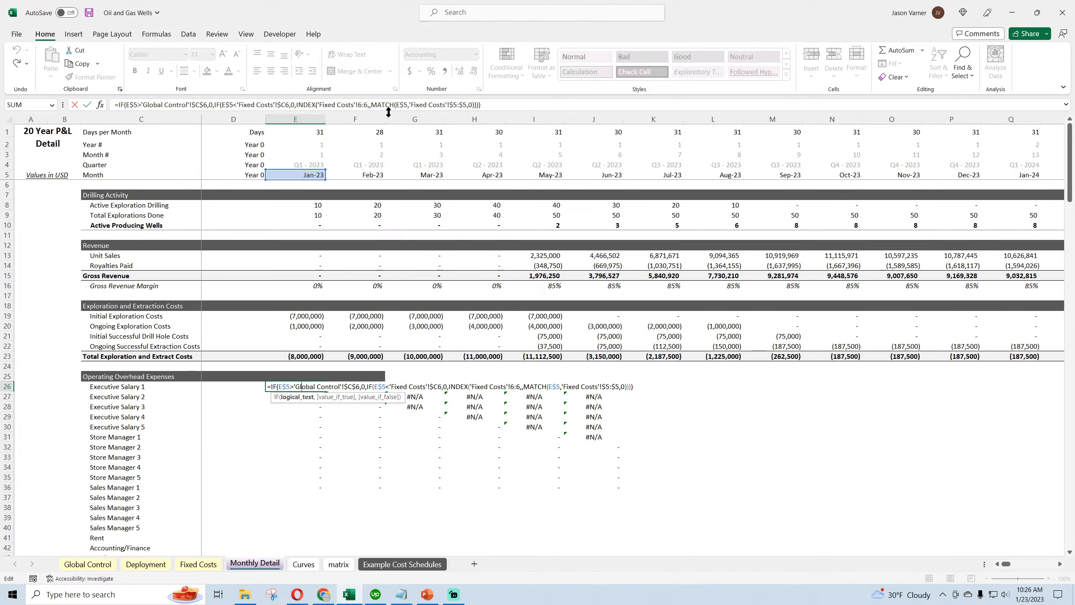
key("Return")
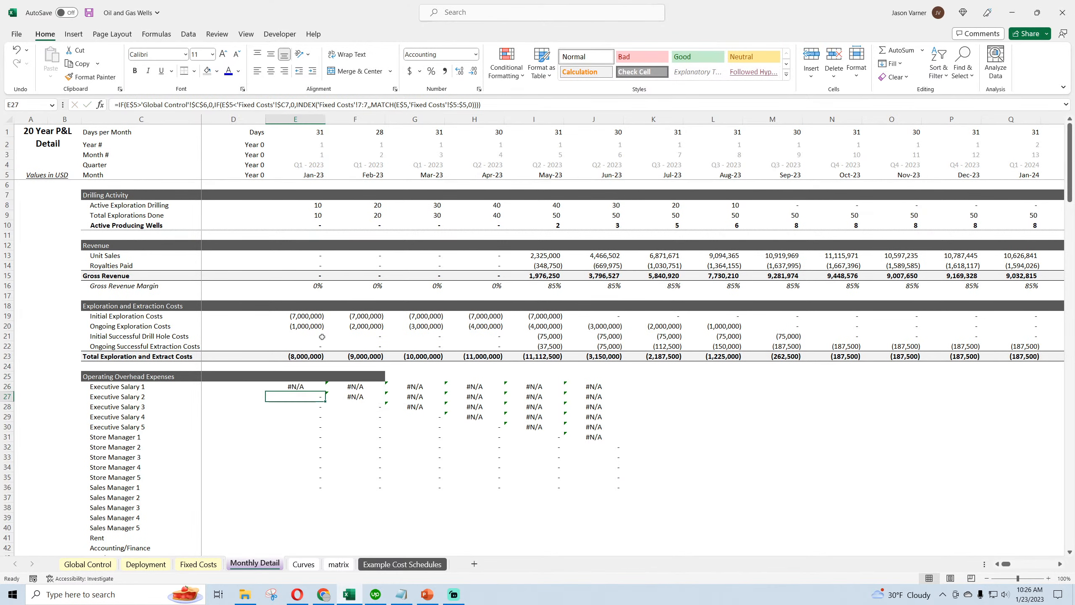
Step: Strip both IF conditions from E26 so it tests only the INDEX and MATCH lookup on Fixed Costs
key("Up")
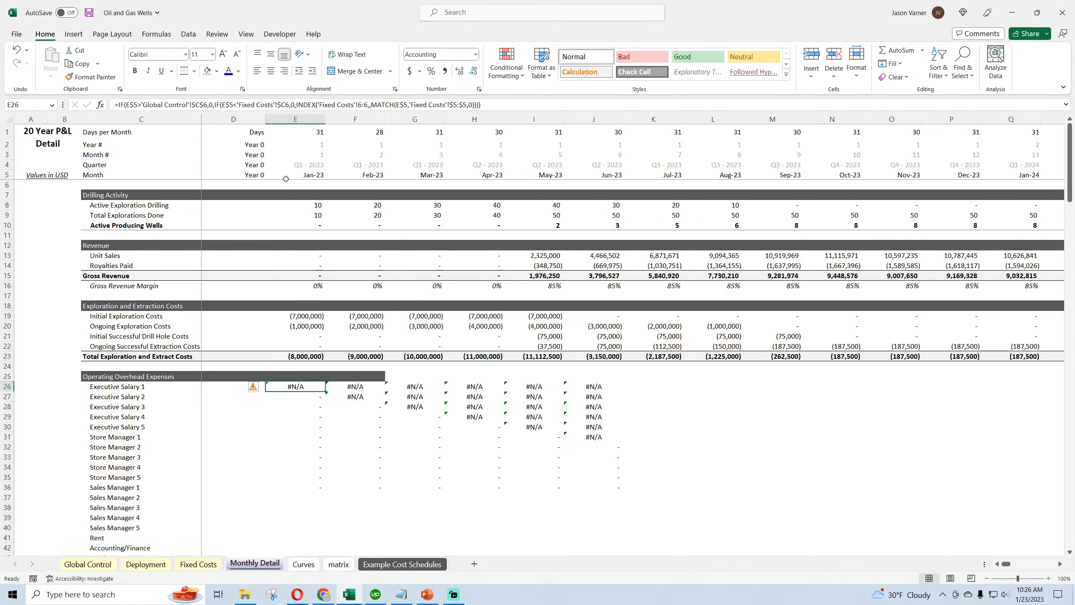
left_click_drag(296, 105, 119, 104)
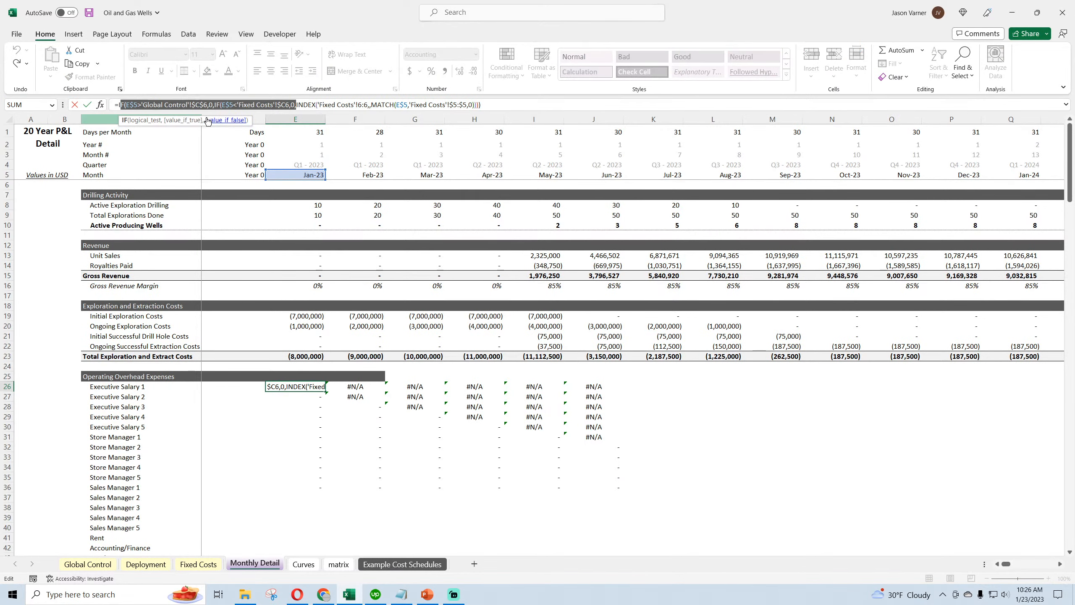
key("BackSpace")
key("BackSpace")
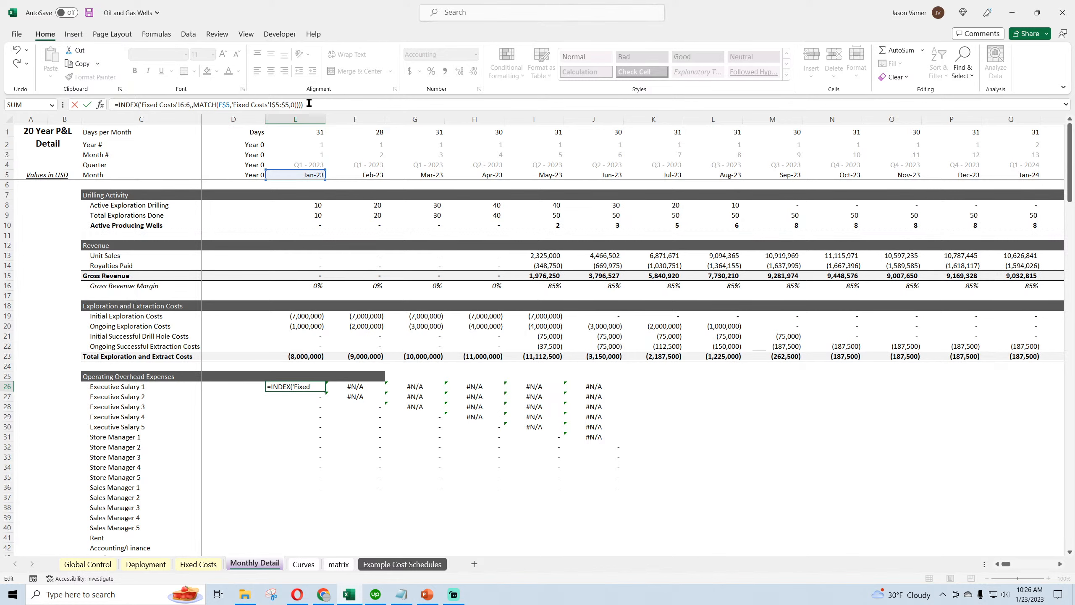
key("Return")
left_click(294, 386)
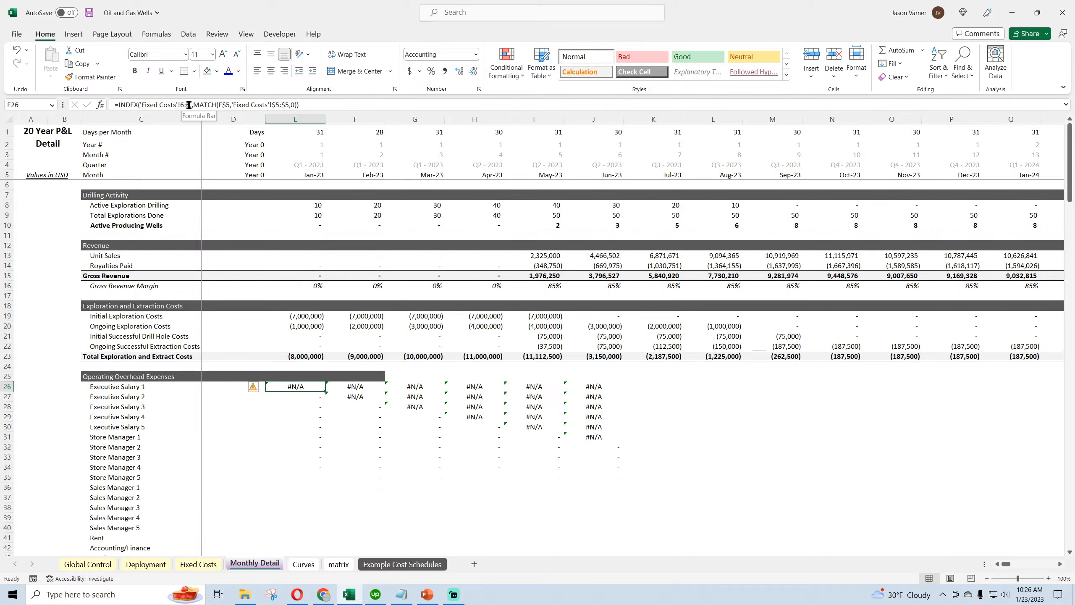
left_click(227, 105)
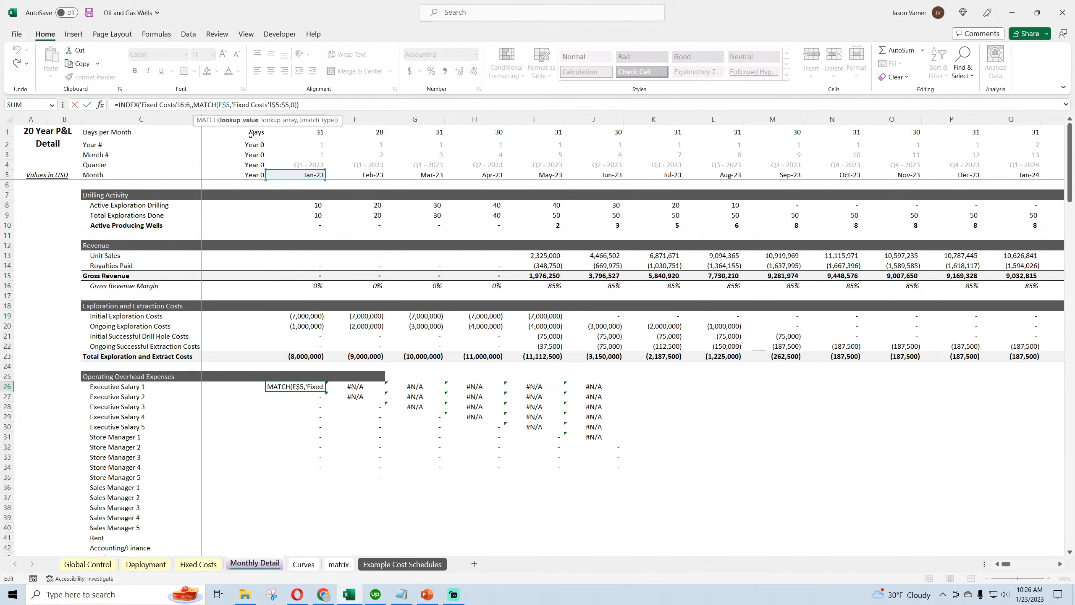
key("Return")
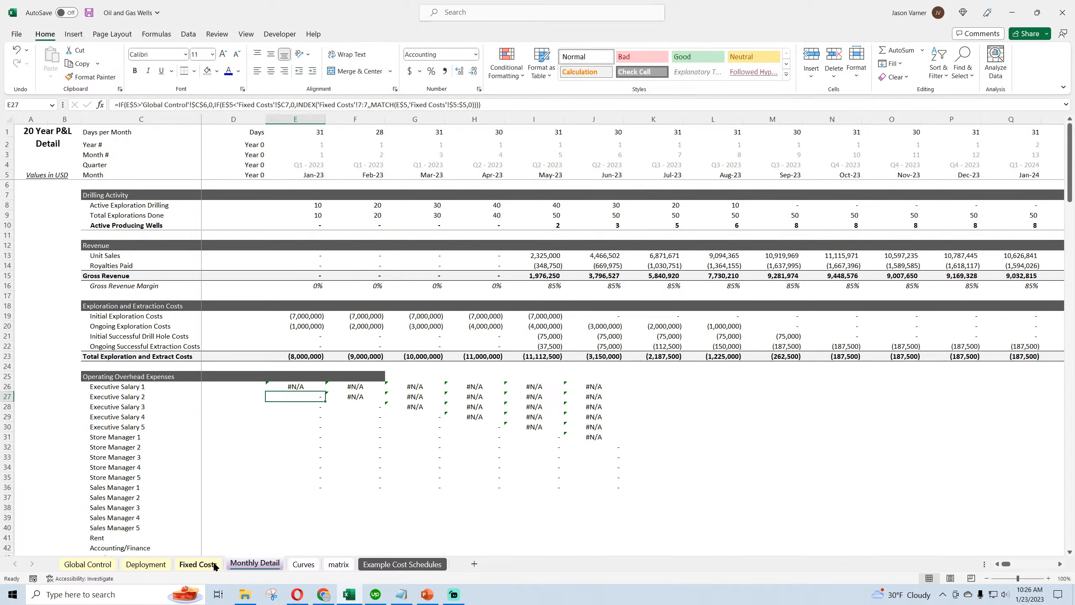
Step: Undo the shortened E26 formula to restore its two IF conditions
left_click(17, 51)
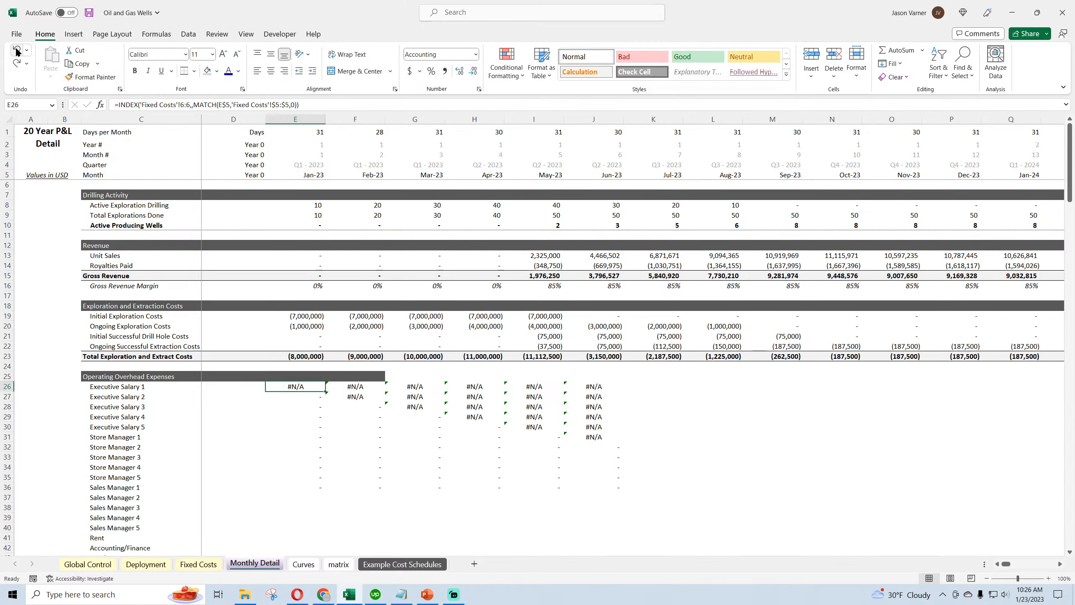
left_click(17, 50)
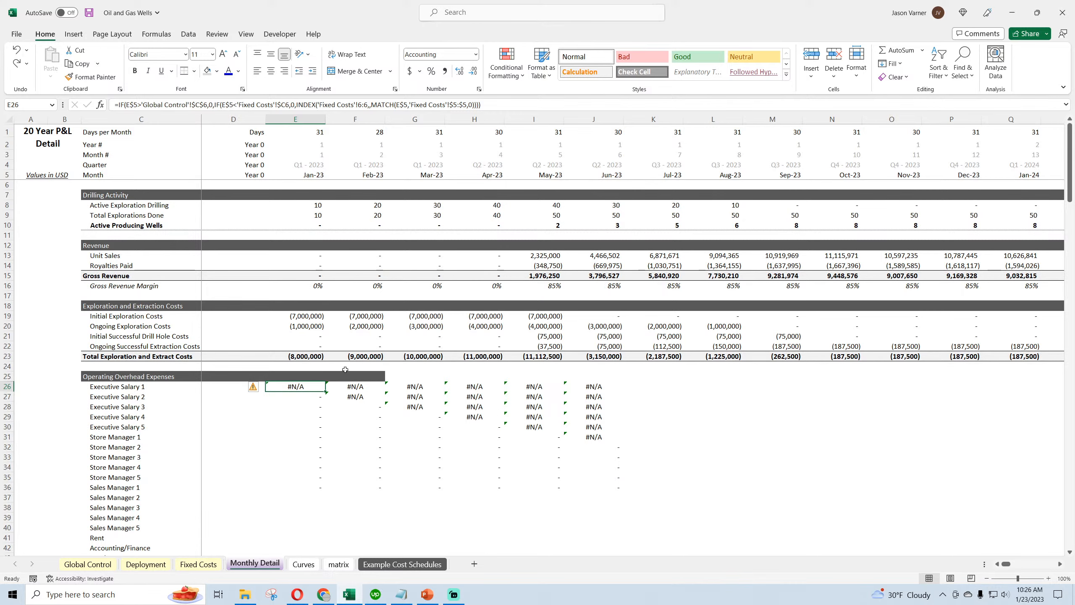
left_click(18, 65)
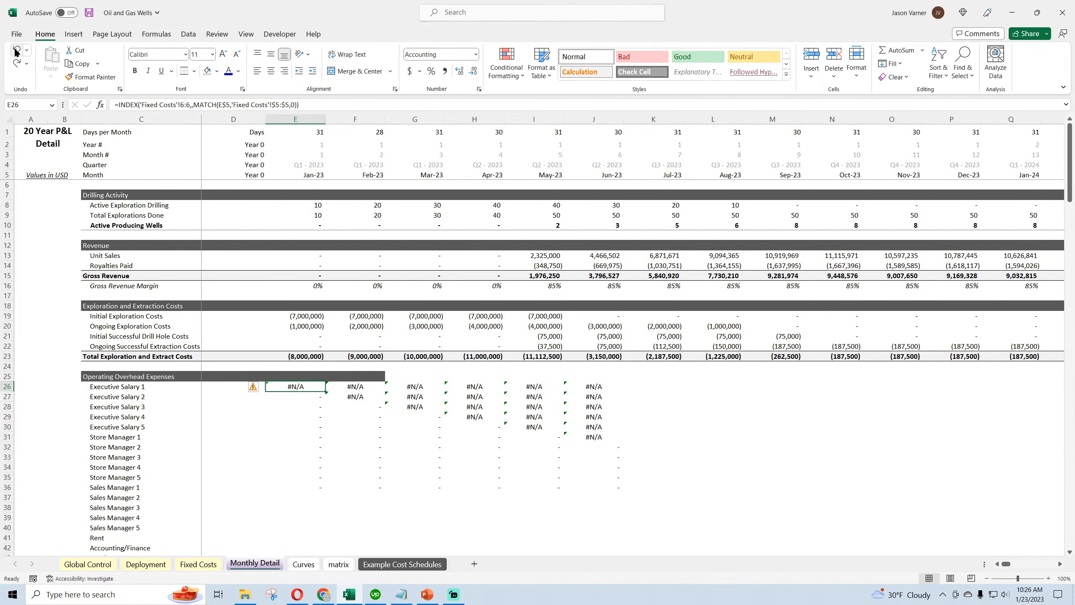
left_click(17, 50)
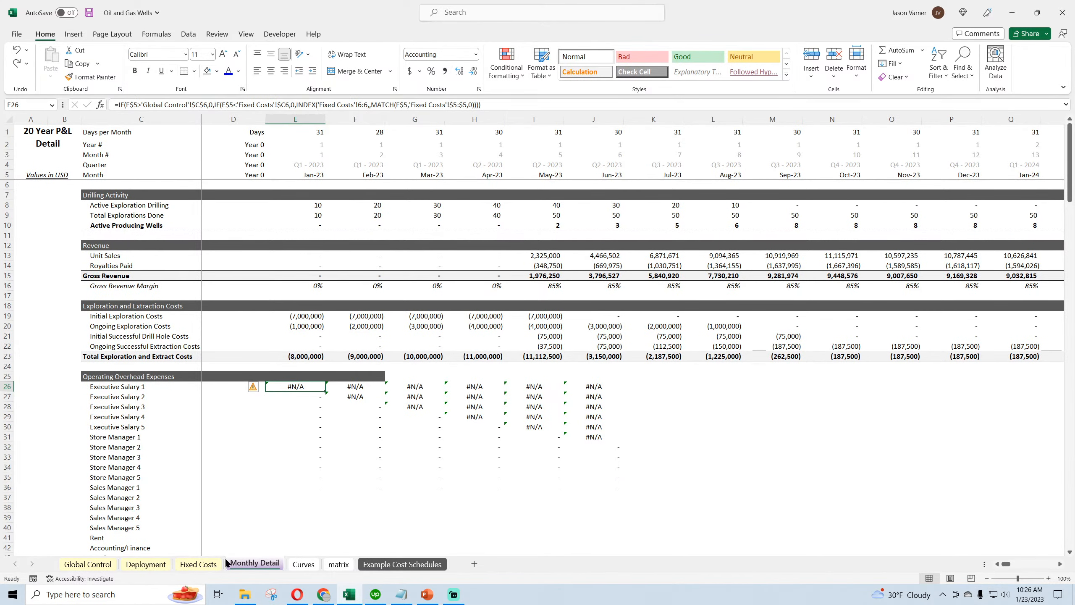
Step: Change the MATCH lookup value in E26 to the year number in E$2
left_click(199, 564)
left_click(246, 563)
left_click(312, 145)
left_click(295, 388)
left_click(409, 104)
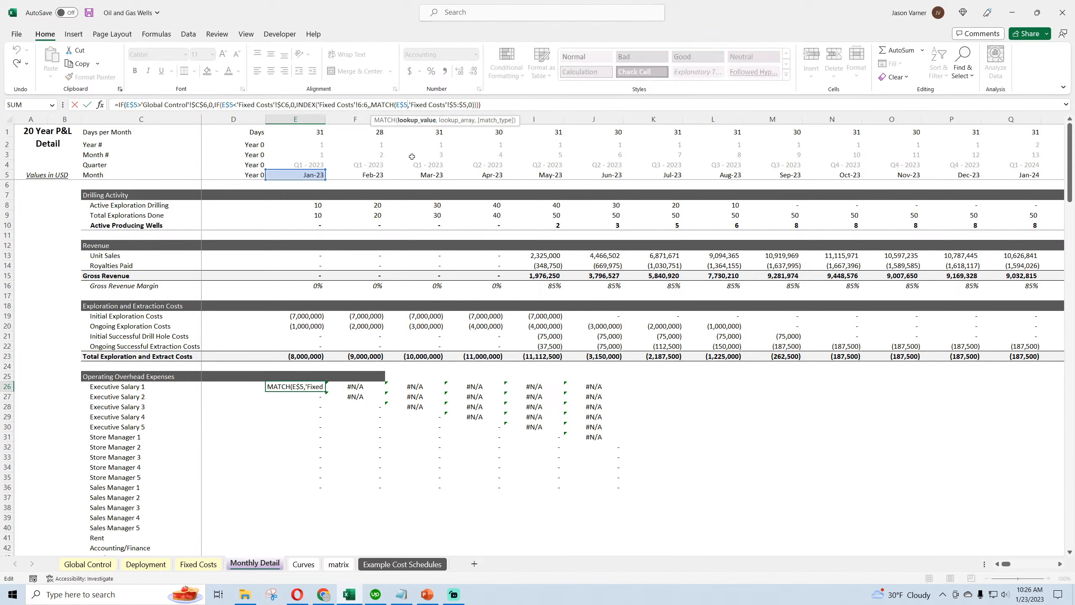
key("Return")
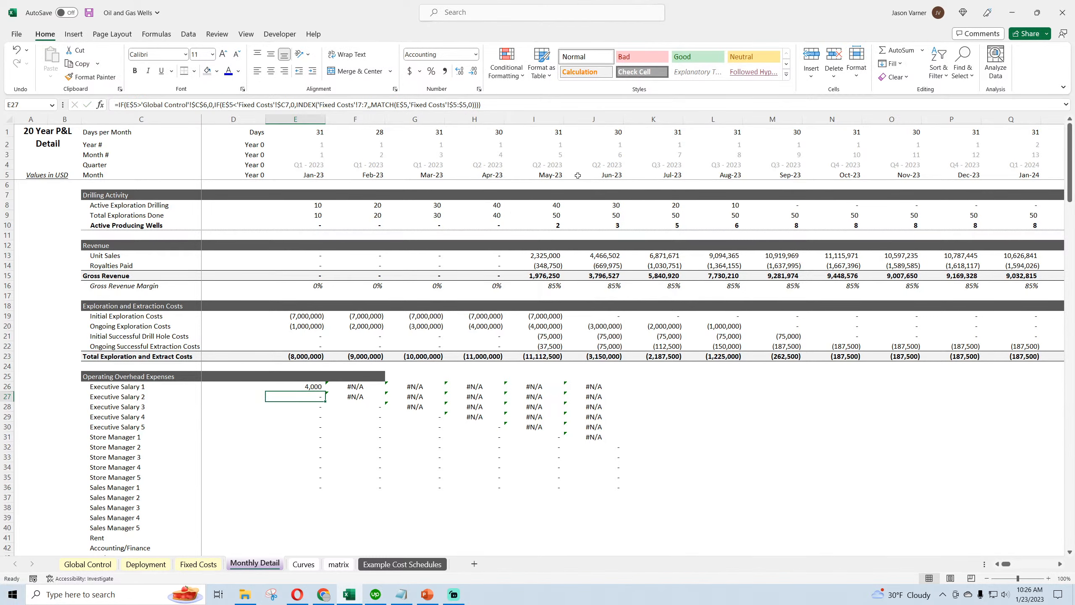
Step: Fill the corrected E26 formula over E26:Q39, comparing the amounts with the Fixed Costs yearly schedule
left_click(315, 386)
left_click_drag(326, 392, 802, 461)
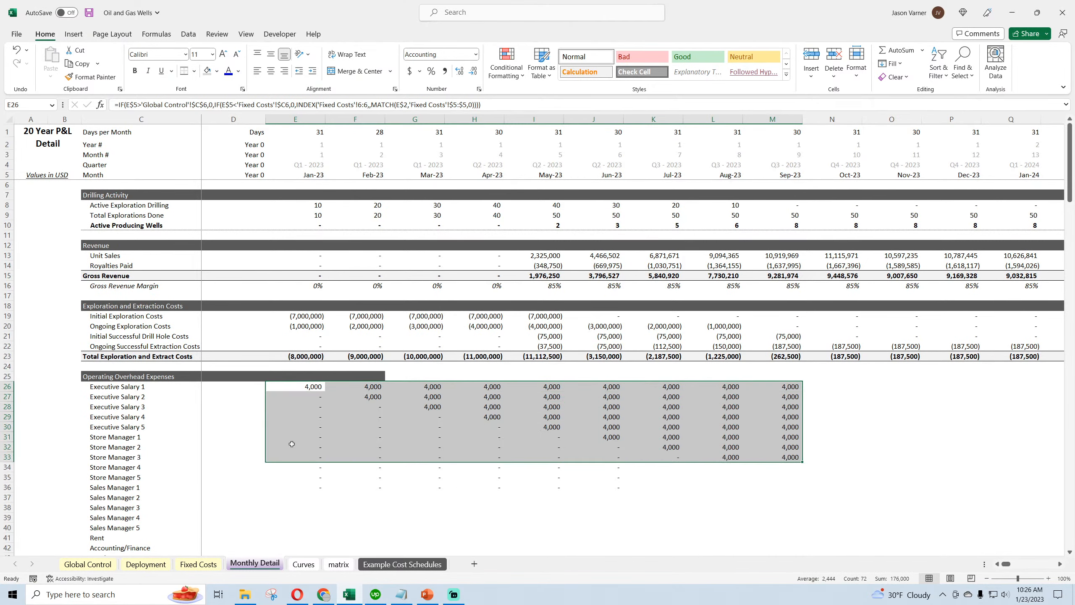
left_click(200, 564)
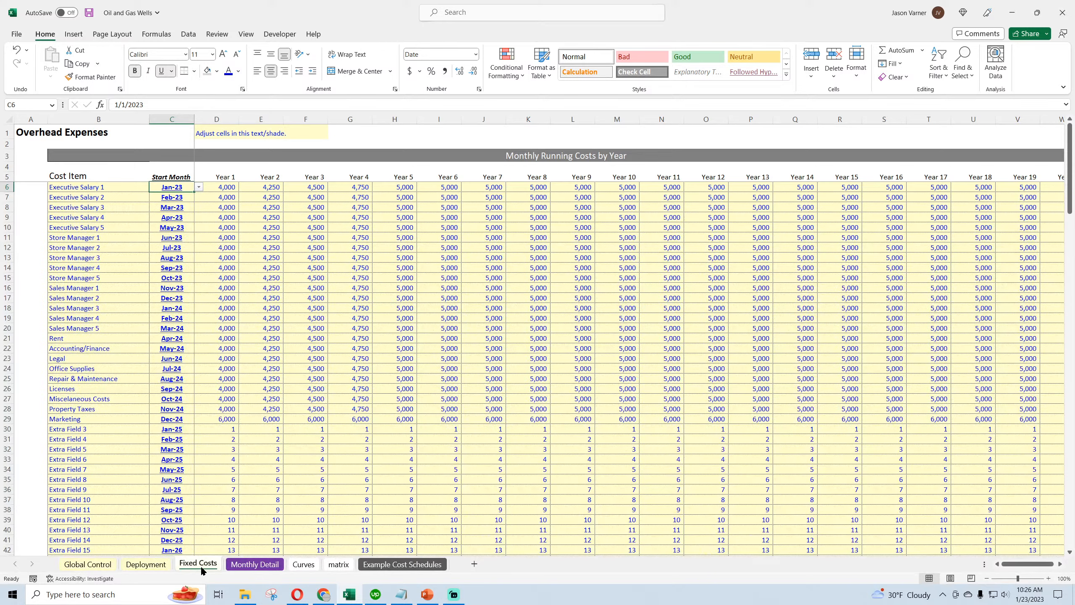
left_click(256, 564)
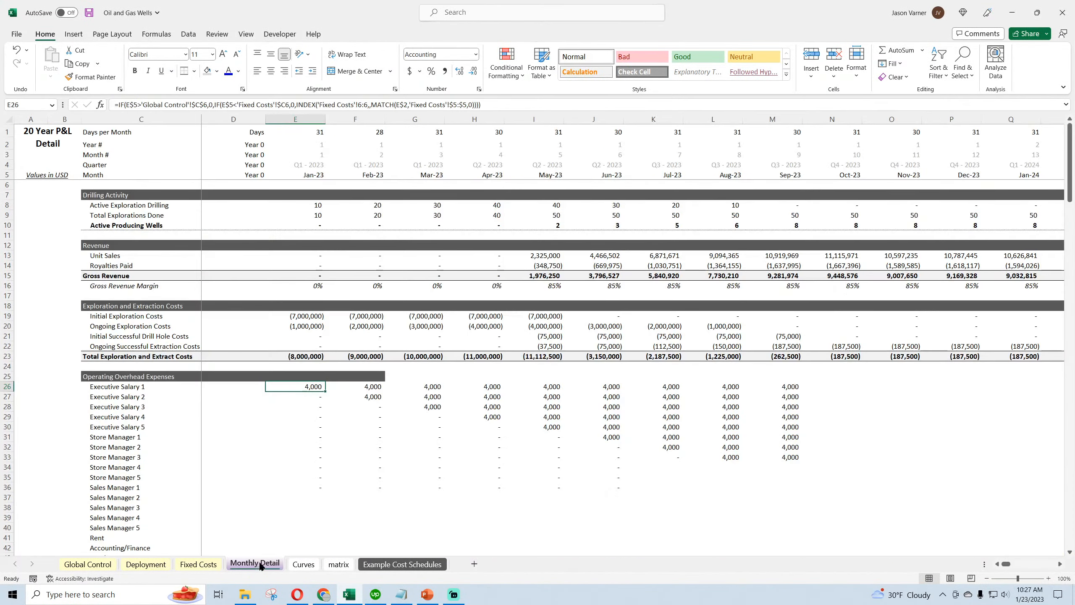
left_click_drag(326, 391, 1045, 524)
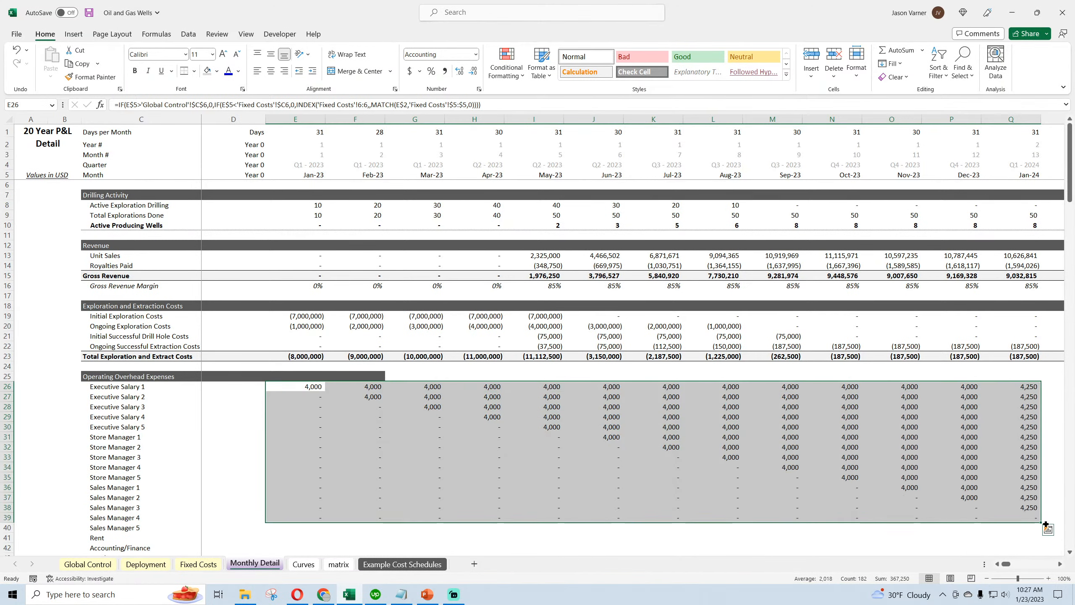
Step: Extend the overhead expense formula across all months through column IJ and down to Extra Field 145 in row 192
left_click(371, 377)
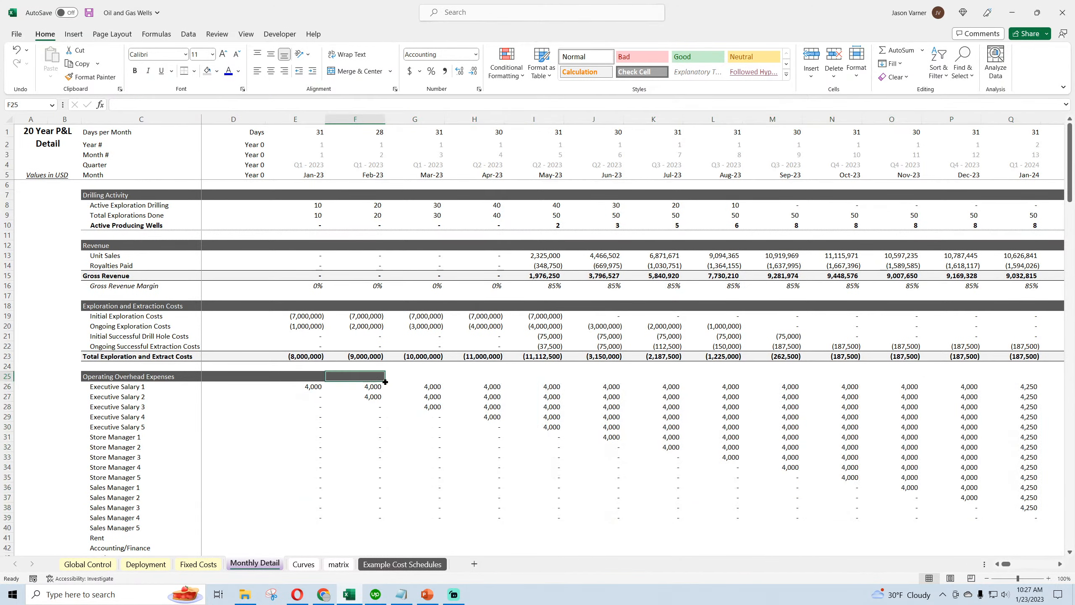
left_click_drag(307, 376, 289, 417)
left_click(967, 385)
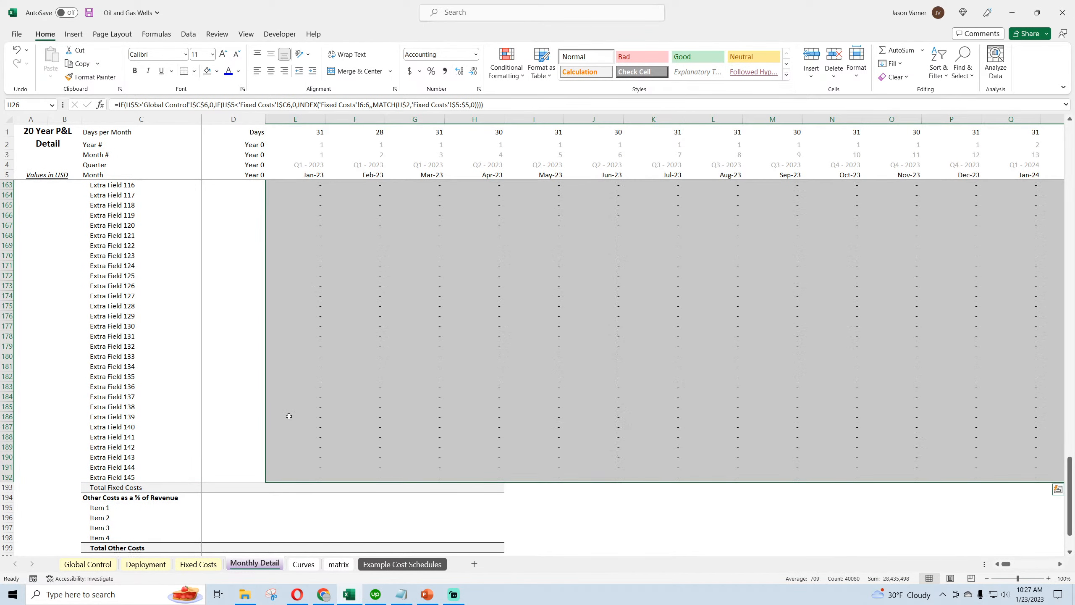
Step: Sum E26:E192 in the Total Fixed Costs cell E193, checking that the range reaches Executive Salary 1
left_click(292, 485)
left_click(889, 50)
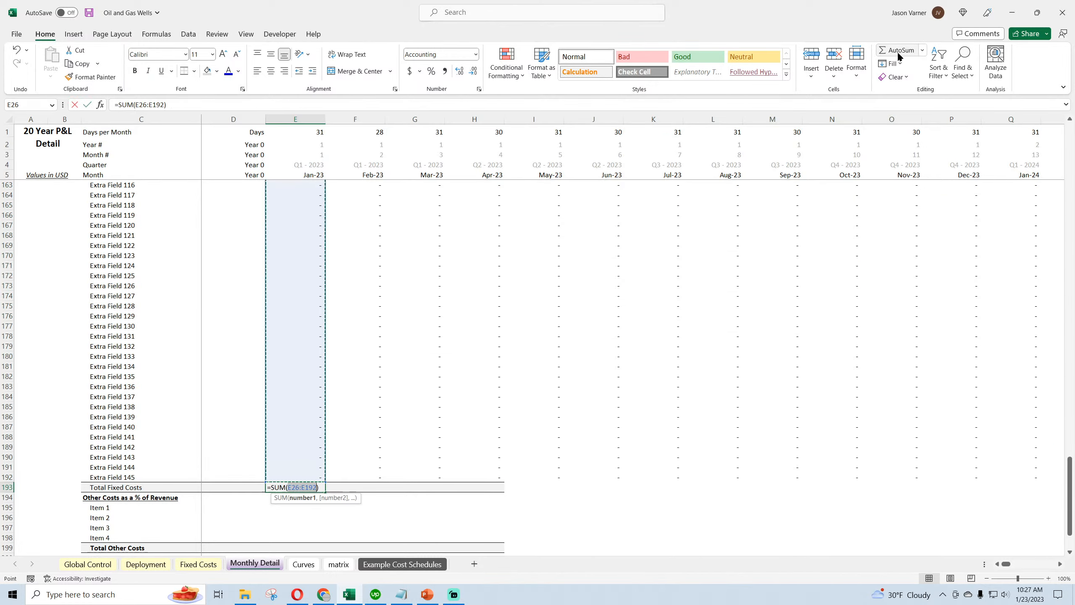
scroll(418, 395, "up", 18)
scroll(418, 395, "up", 20)
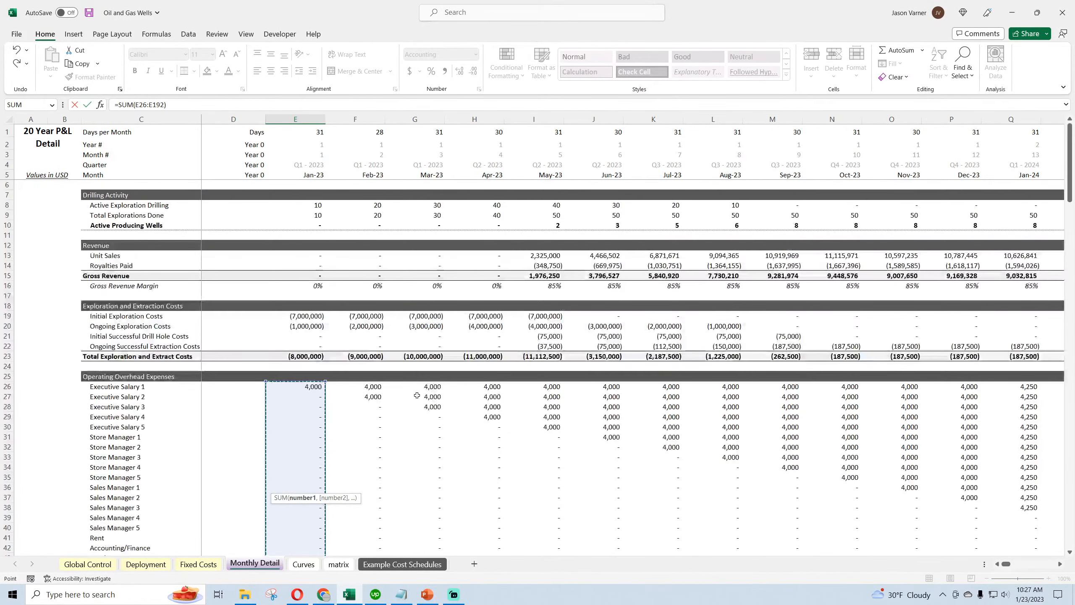
key("Return")
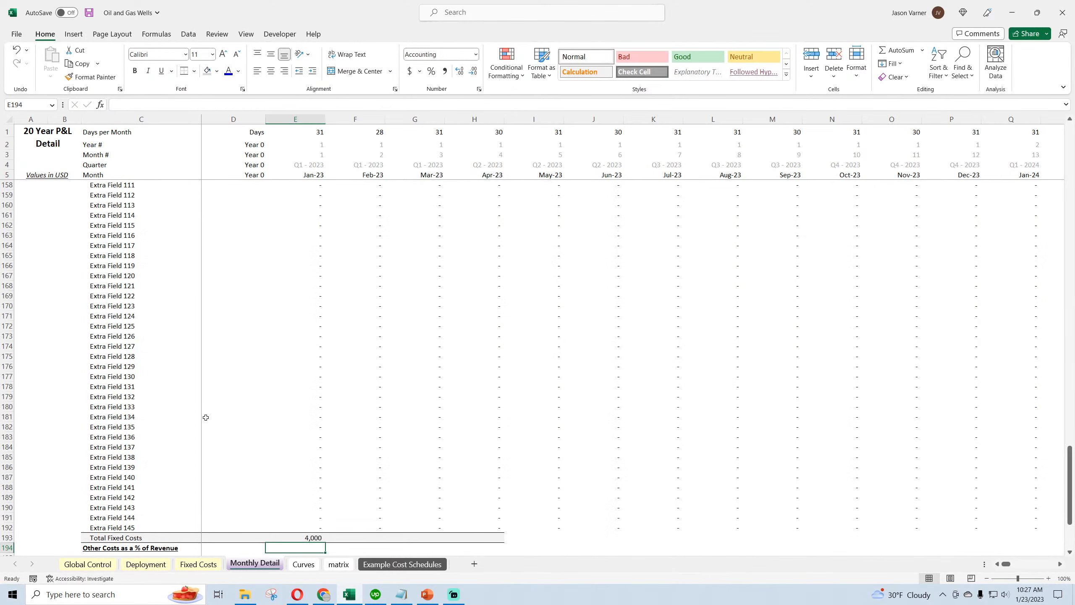
Step: Fill the Total Fixed Costs sum from E193 across to N193
scroll(247, 452, "down", 4)
left_click(321, 427)
left_click_drag(326, 430, 866, 439)
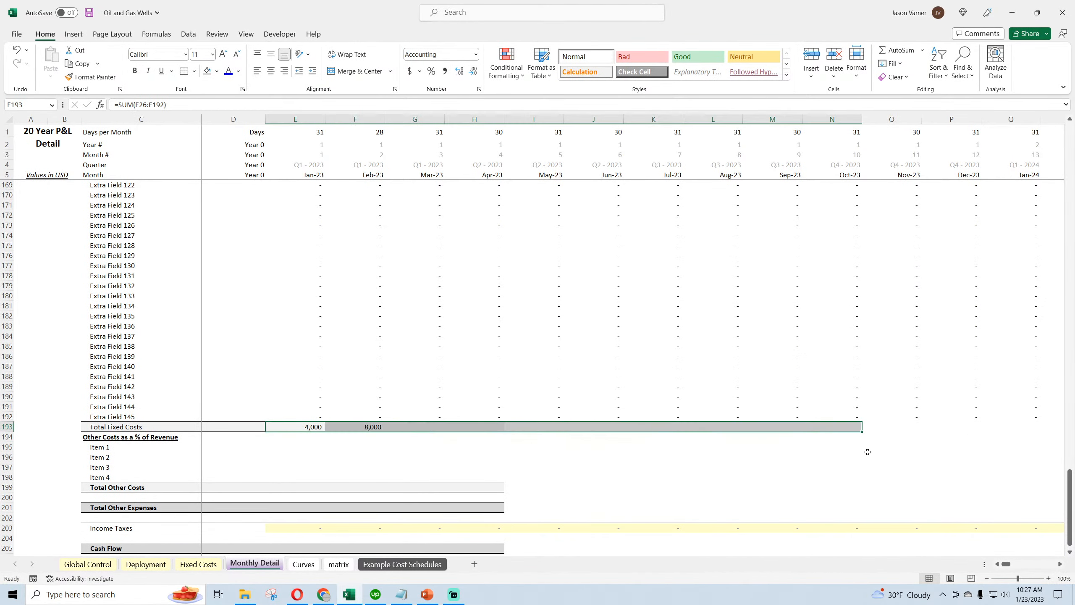
Step: Copy the Extra Field 145 formula from E192 and paste only the formula into E195 for Item 1
right_click(314, 414)
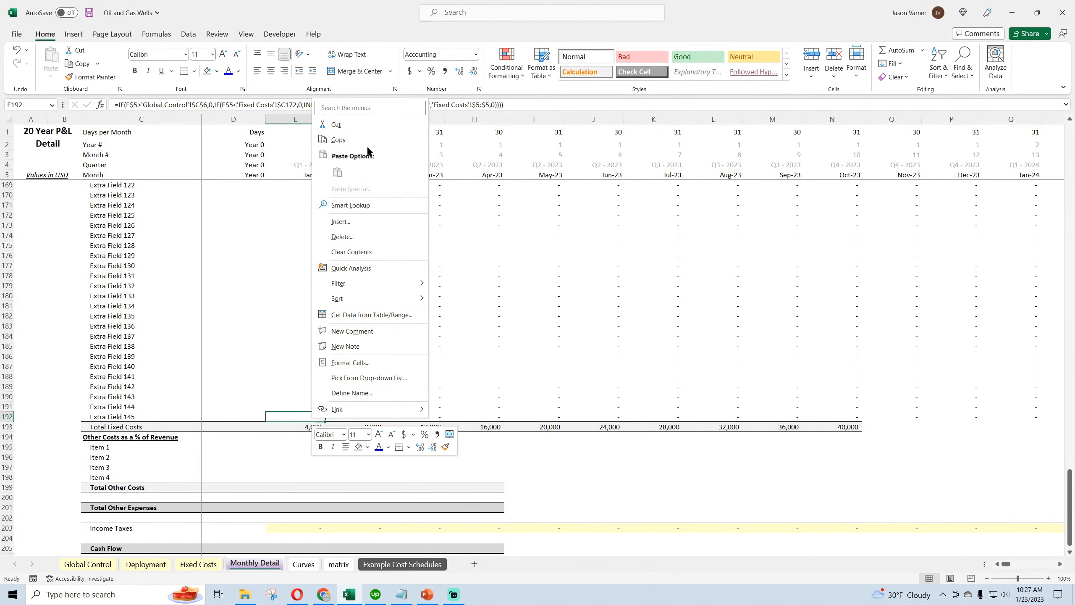
left_click(347, 141)
left_click(302, 448)
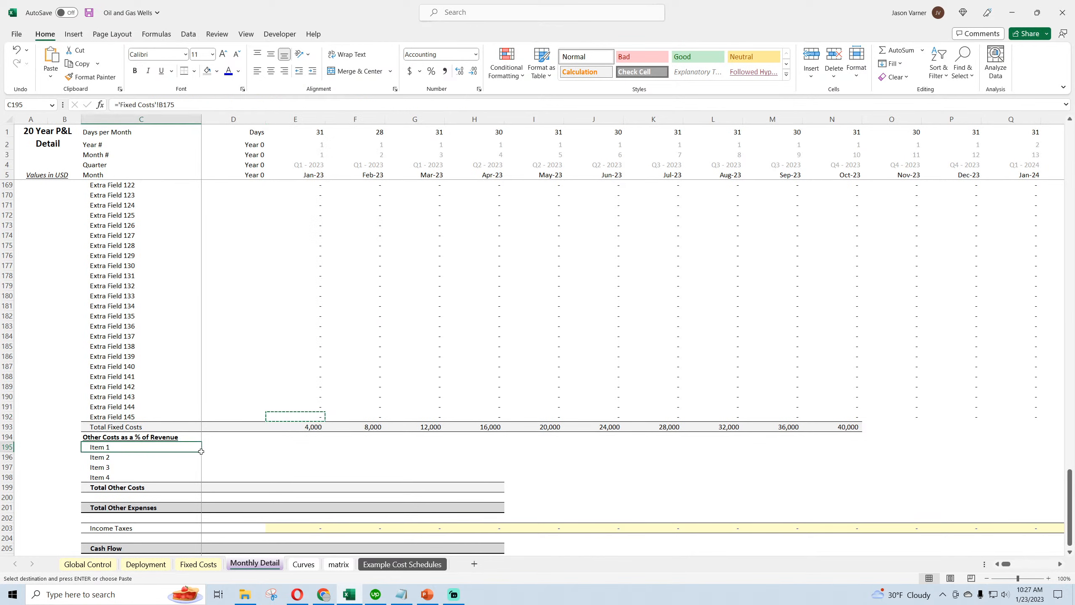
right_click(302, 448)
left_click(358, 201)
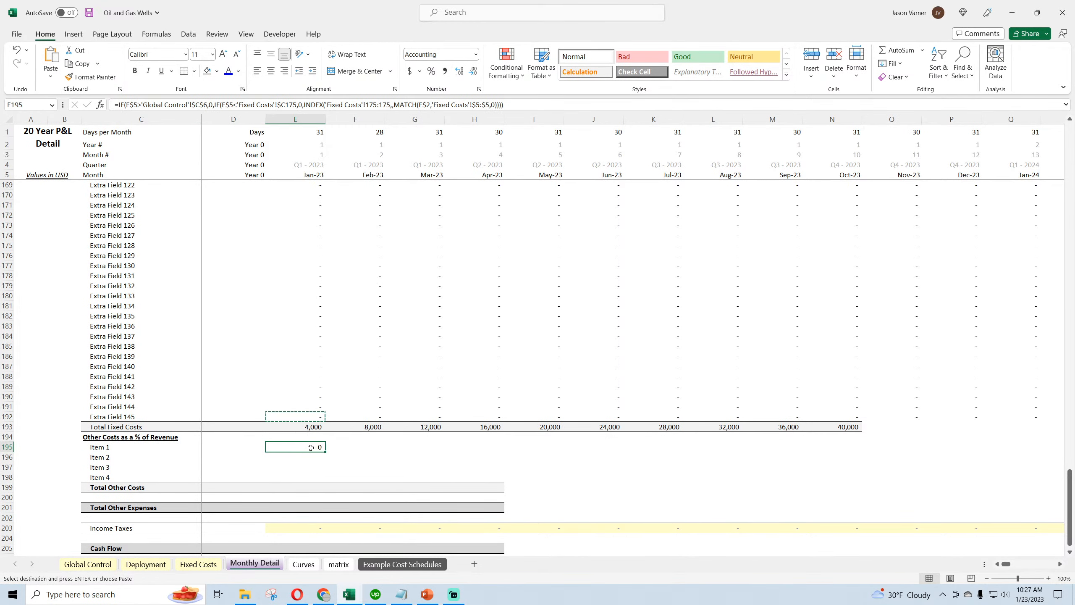
Step: Check the Item 1 percentages in Fixed Costs, then remove the start-month IF from E195, keeping the exit-month test and INDEX lookup
left_click(198, 564)
scroll(225, 499, "down", 15)
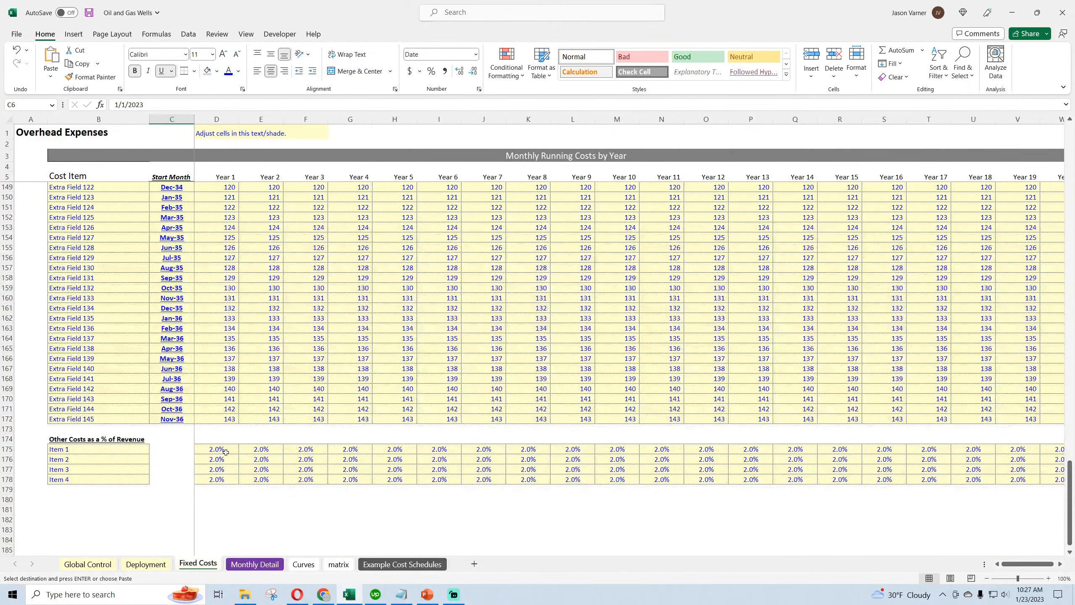
left_click(226, 451)
left_click(254, 564)
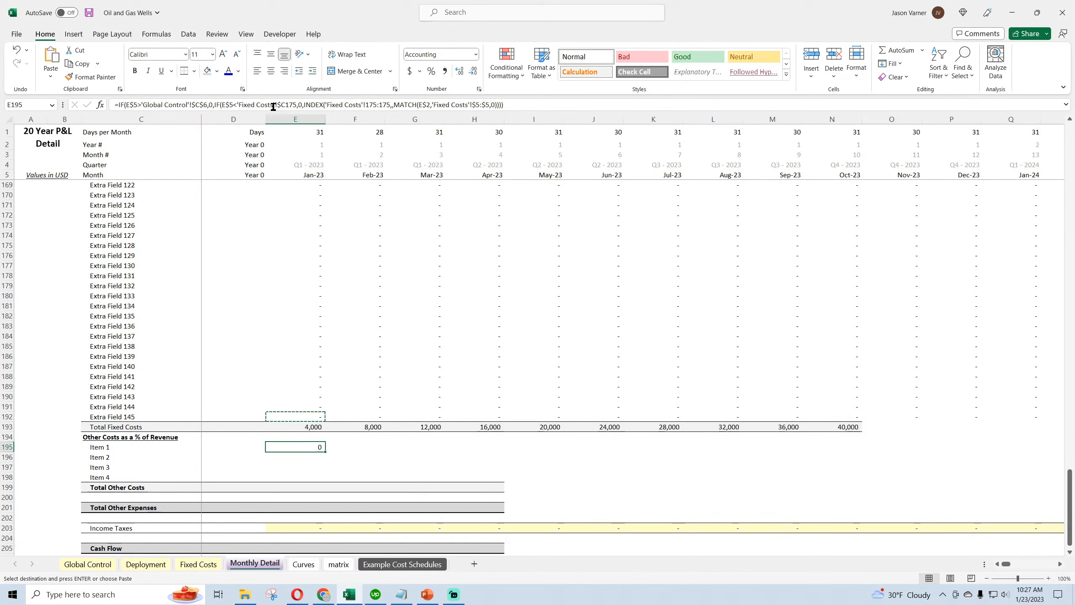
left_click(217, 104)
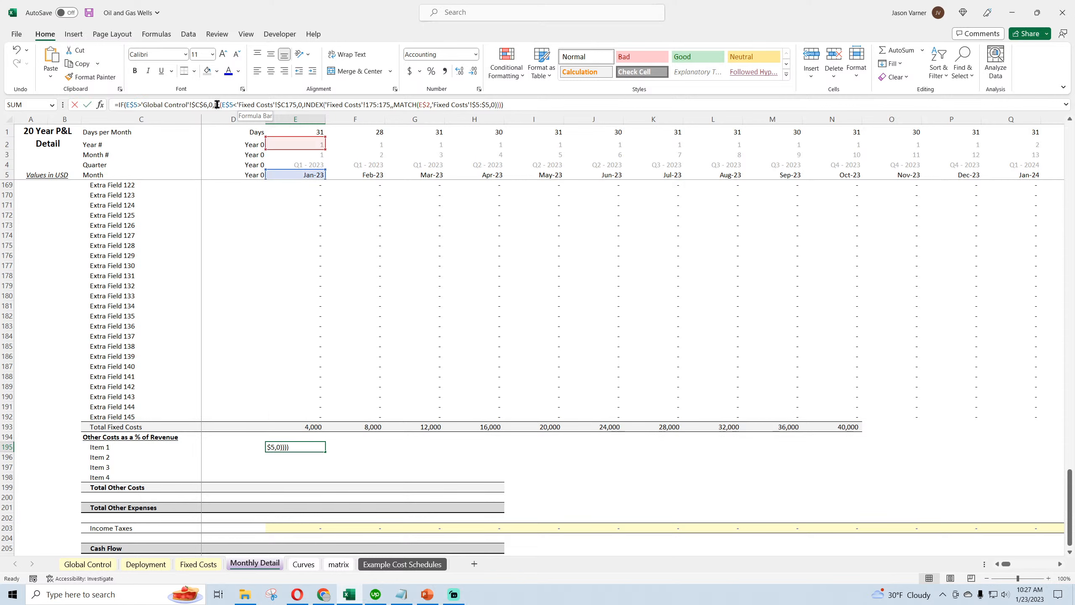
left_click_drag(217, 104, 302, 106)
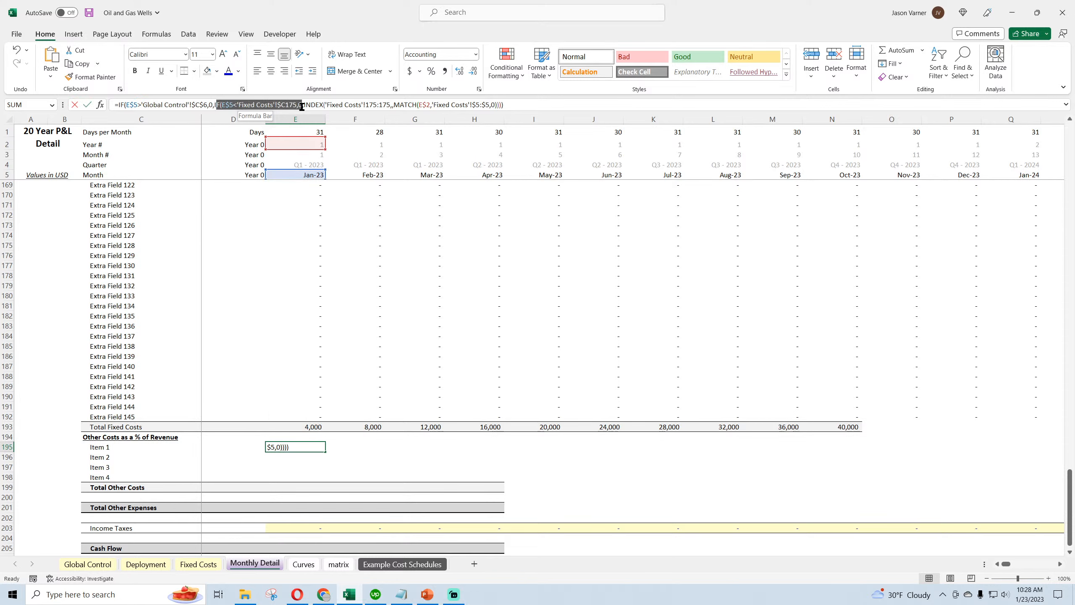
key("BackSpace")
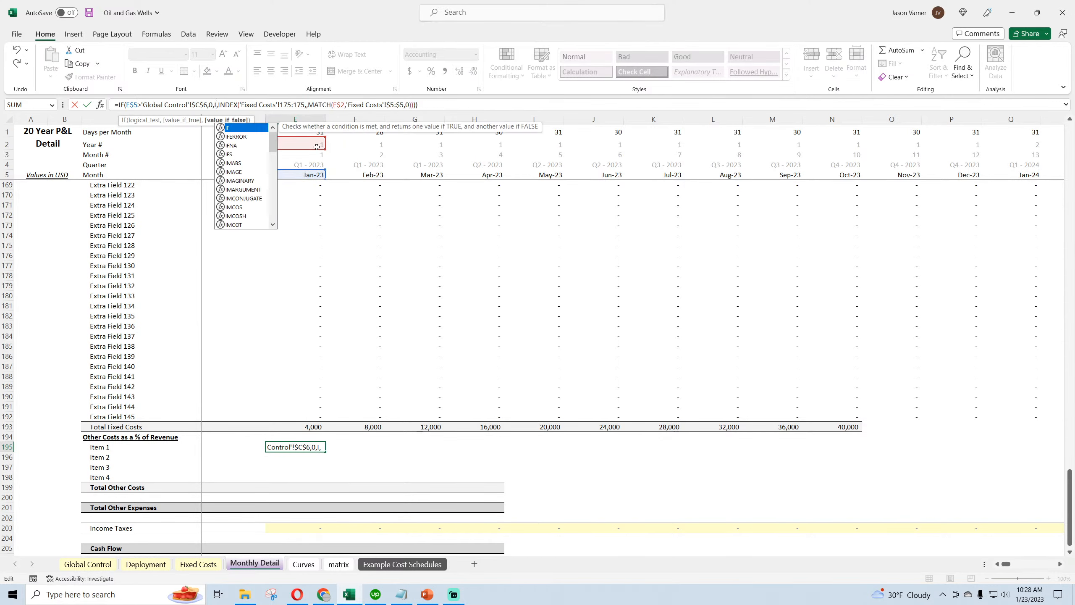
left_click(254, 104)
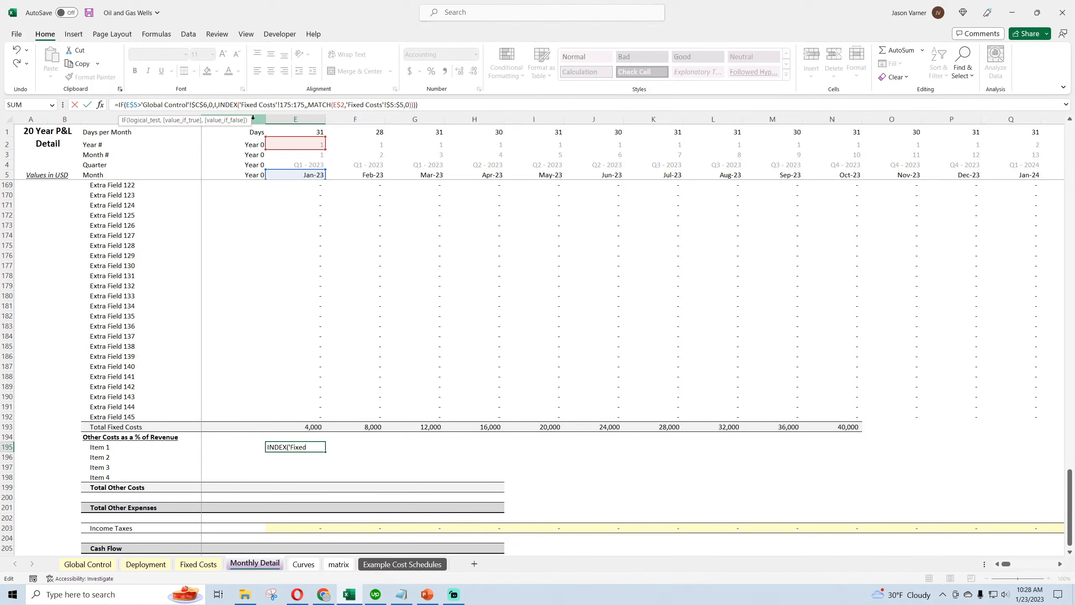
key("BackSpace")
key("BackSpace")
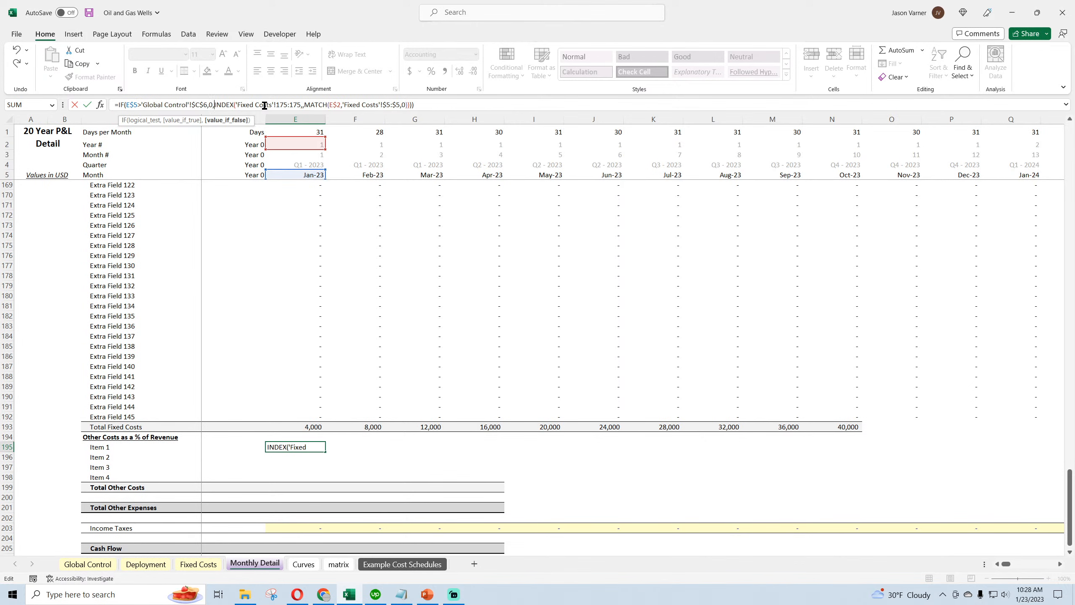
key("Return")
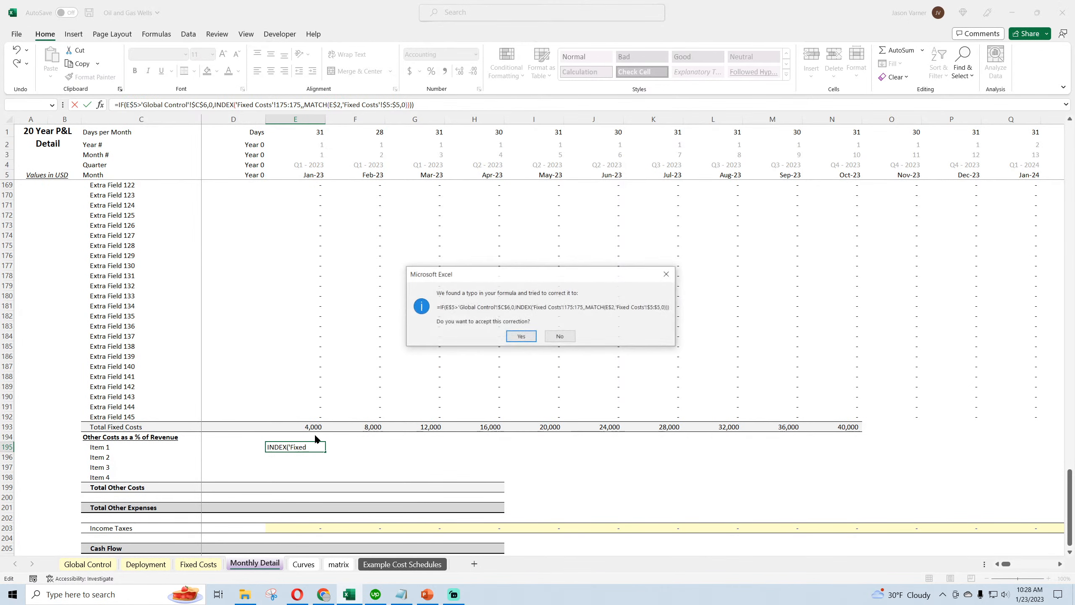
key("Return")
Step: Multiply the Item 1 percentage formula in E195 by January's Gross Revenue in E15
left_click(427, 105)
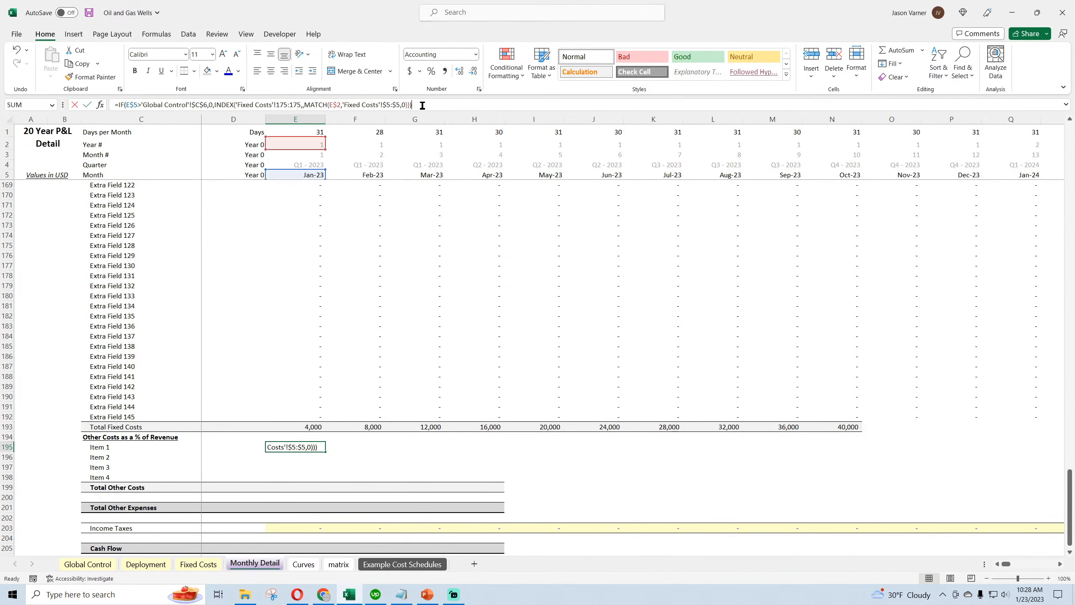
type("*")
scroll(336, 408, "up", 20)
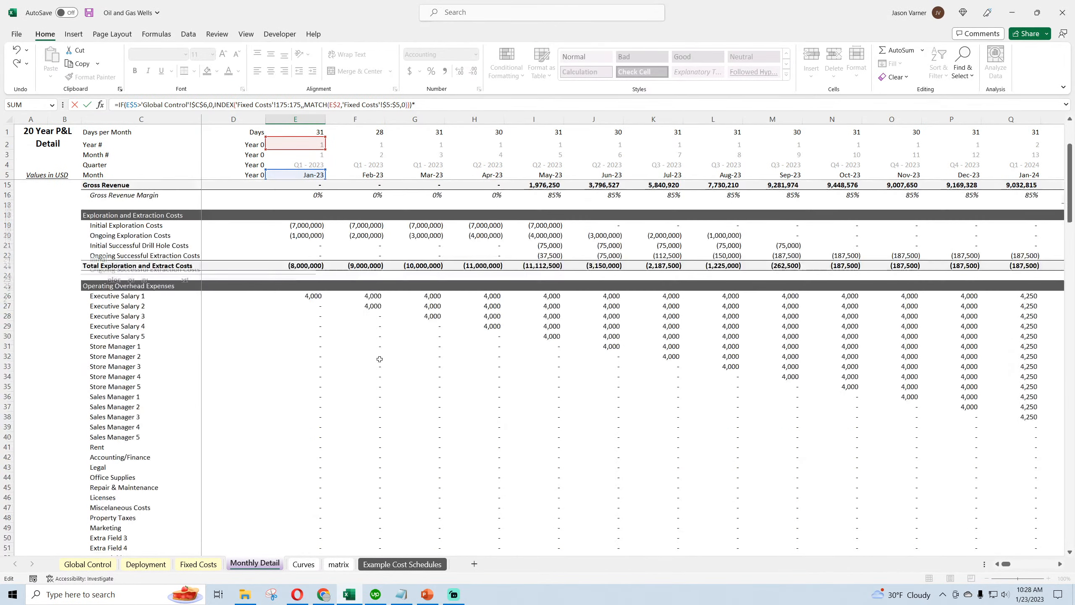
left_click(319, 276)
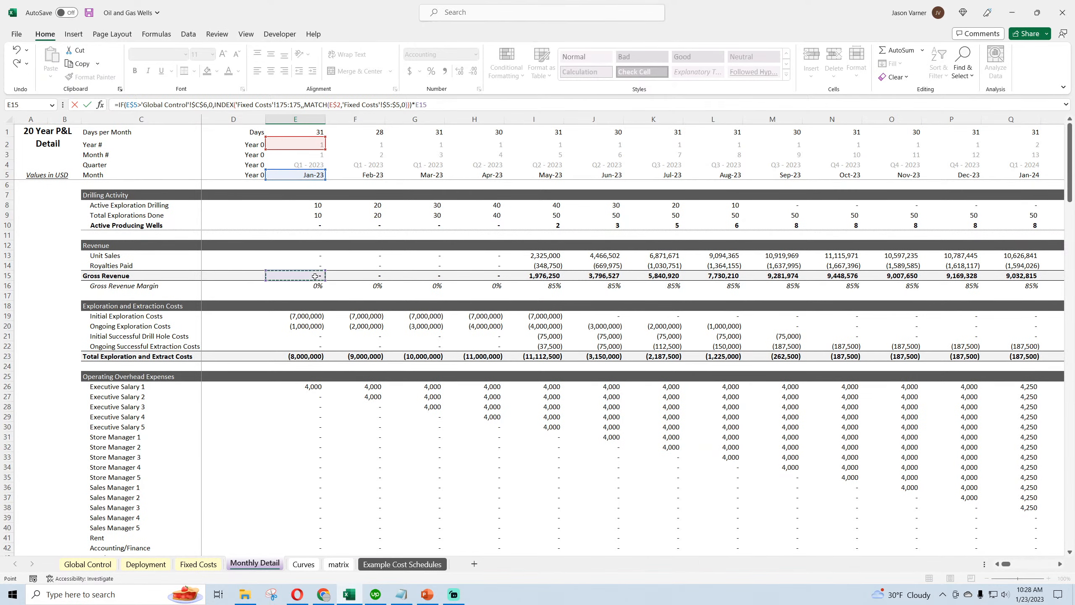
key("Return")
Step: Try filling the E195 formula down to Item 4 and across to column N
scroll(335, 387, "down", 4)
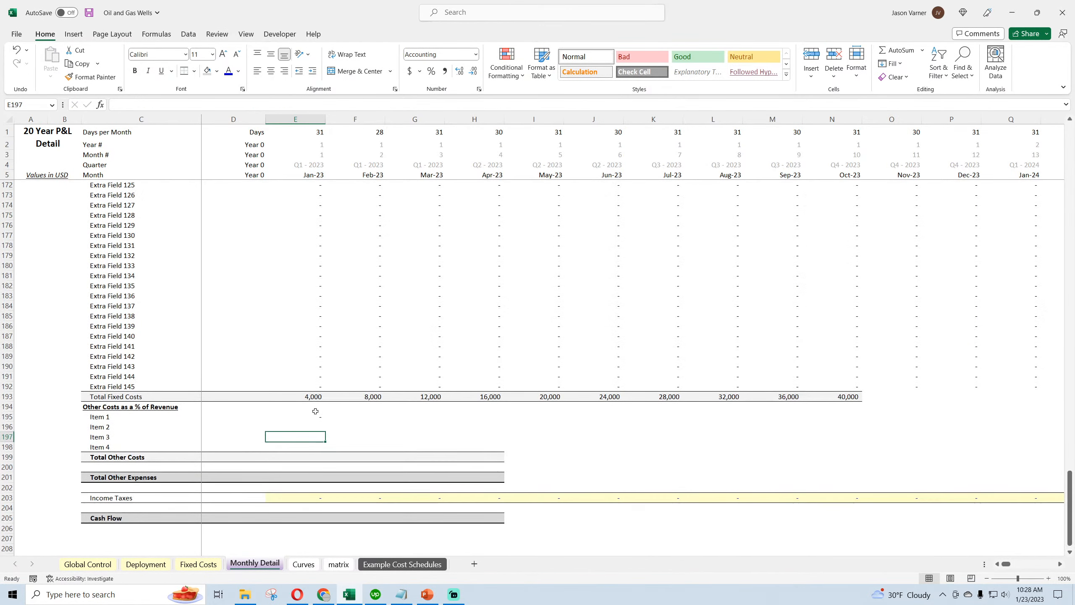
left_click(315, 417)
left_click_drag(325, 421, 849, 444)
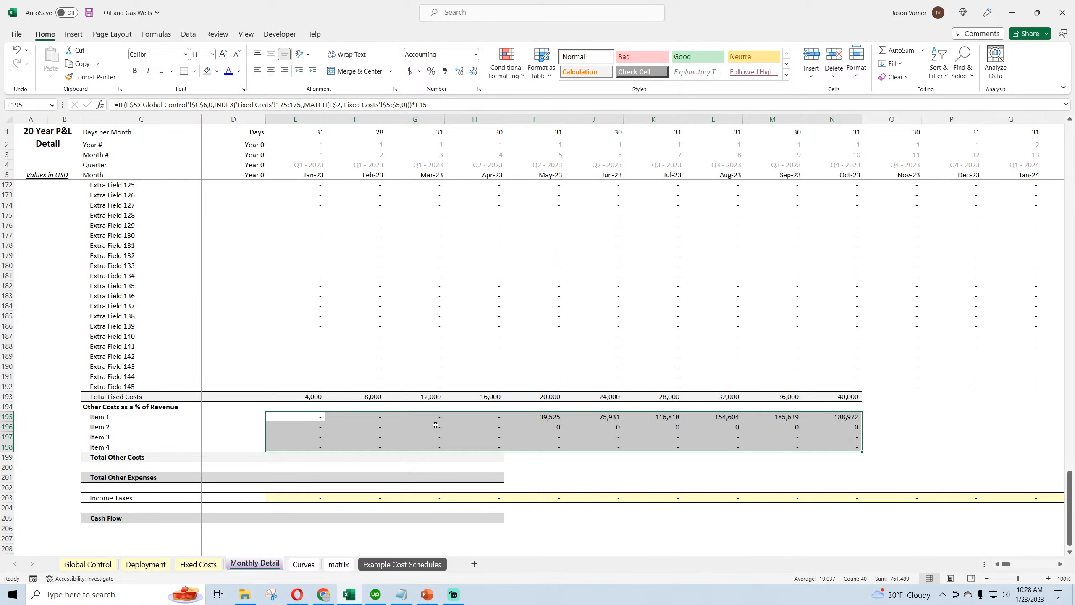
Step: Lock the Gross Revenue row as E$15 in the E195 formula and fill it through Items 1 to 4 across E195:N198
left_click(311, 420)
left_click(421, 106)
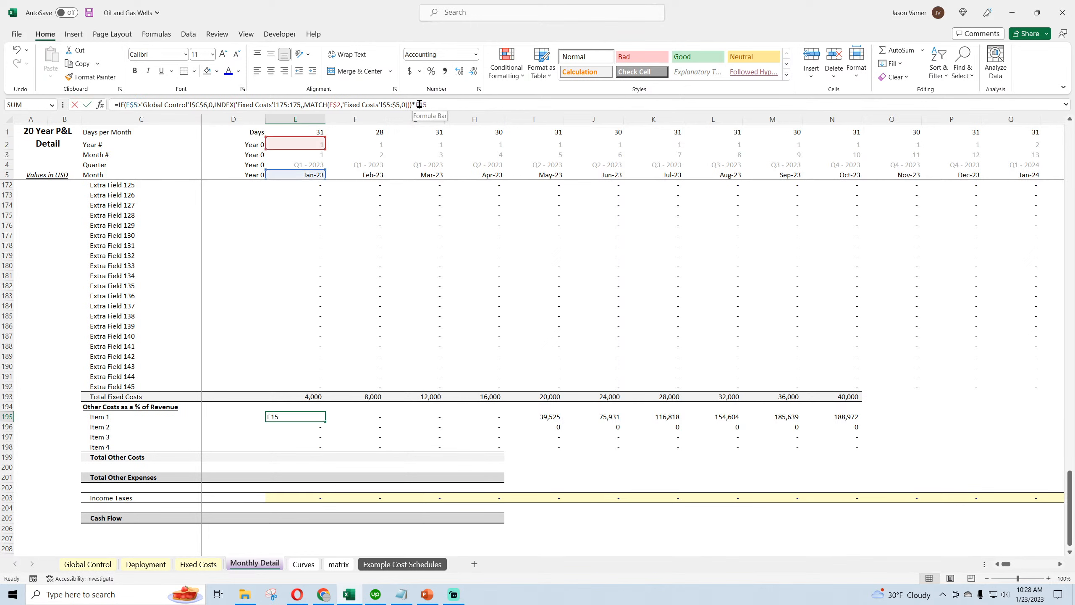
key("Return")
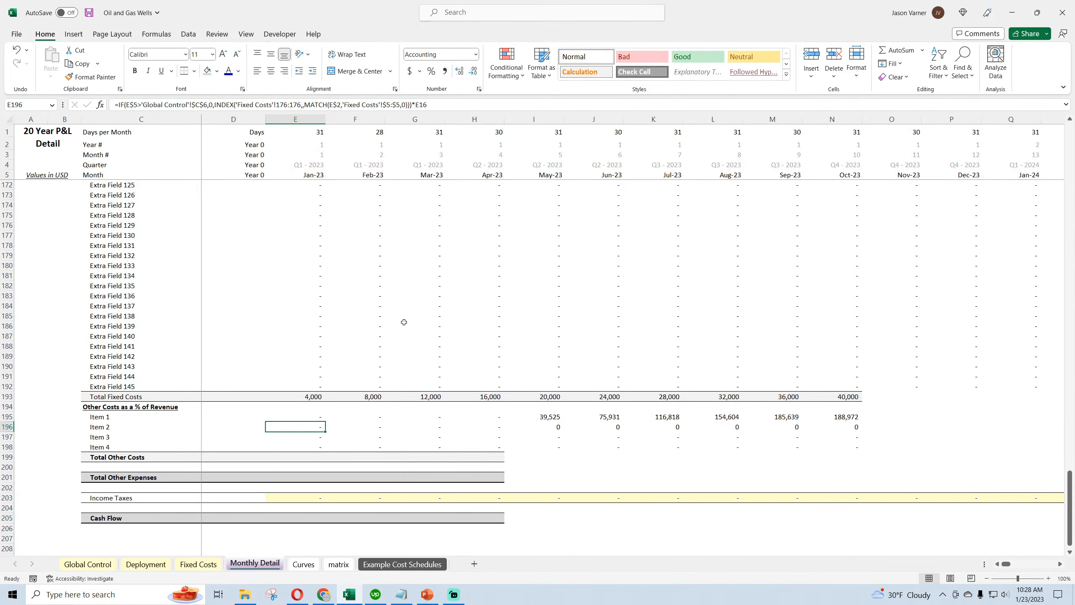
left_click(320, 416)
left_click_drag(325, 421, 325, 450)
left_click_drag(326, 452, 841, 449)
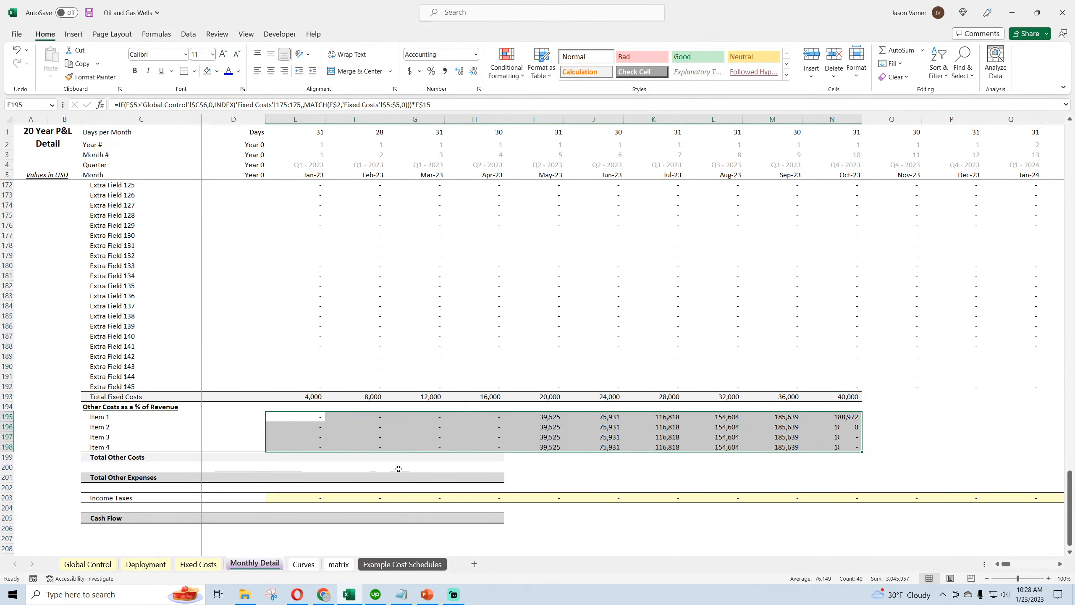
Step: Sum E195:E198 in the Total Other Costs cell E199 and fill the total across to O199
left_click(305, 457)
left_click(891, 53)
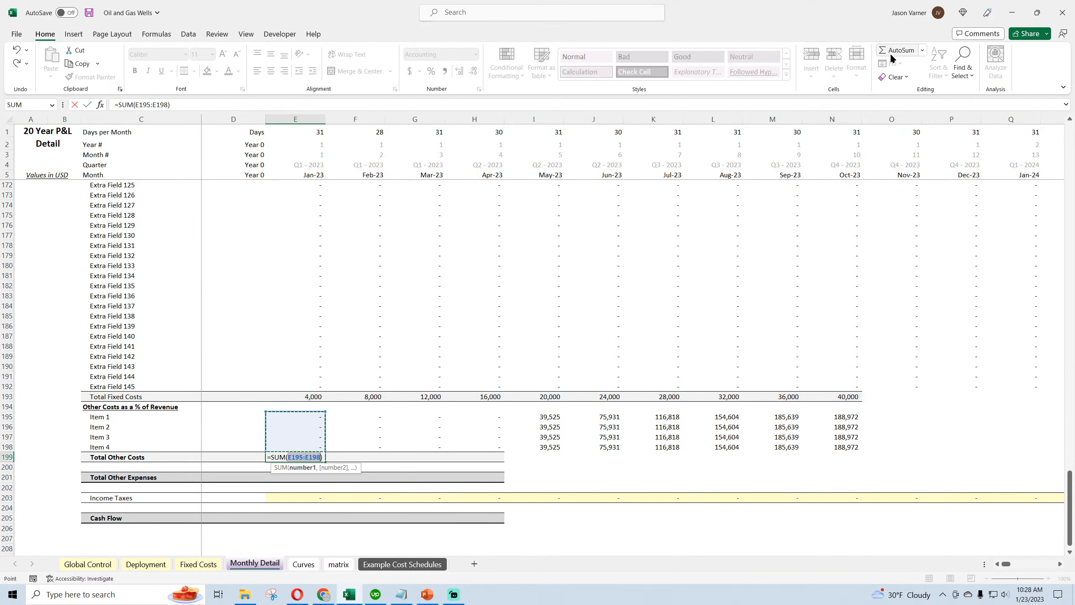
key("Return")
left_click(322, 456)
left_click_drag(325, 460, 914, 452)
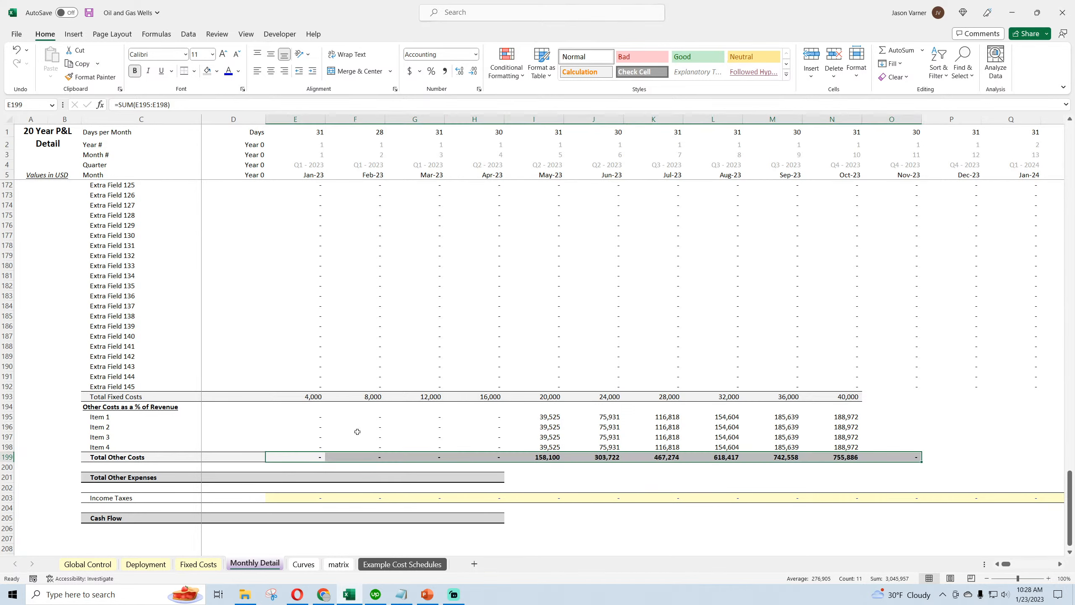
Step: Calculate Total Other Expenses in E201 by adding Total Other Costs and Total Fixed Costs, =E199+E193
left_click(308, 477)
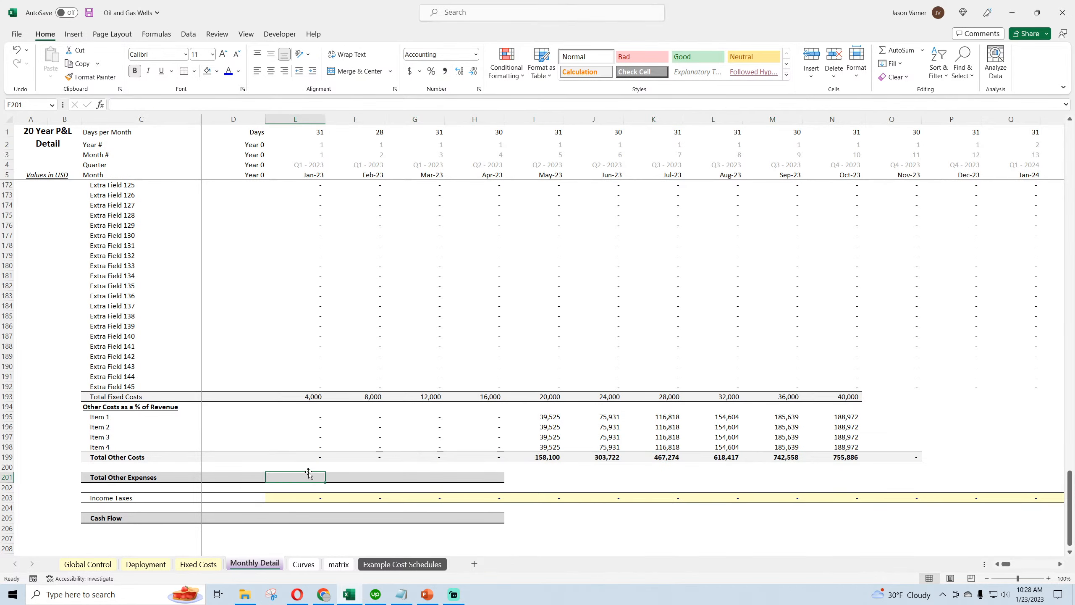
type("=")
left_click(316, 456)
type("+")
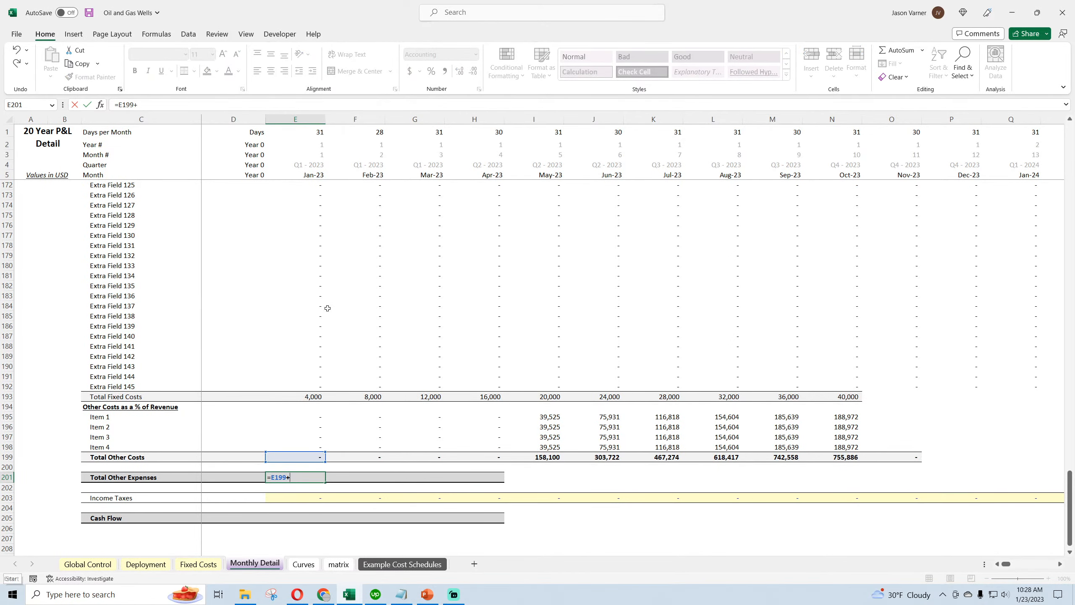
scroll(456, 245, "up", 20)
scroll(455, 246, "up", 20)
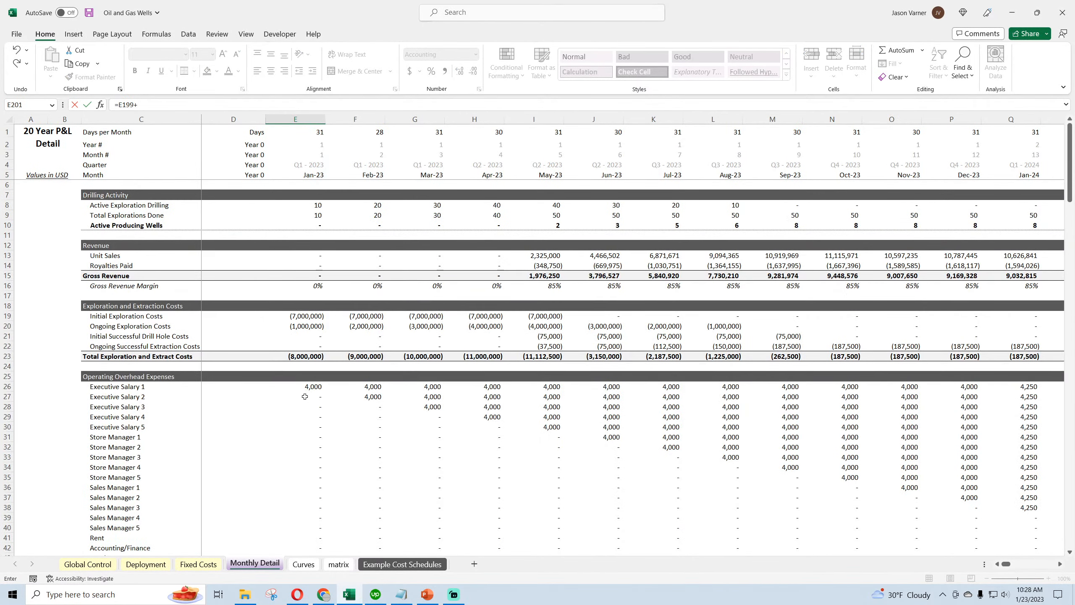
scroll(297, 443, "down", 20)
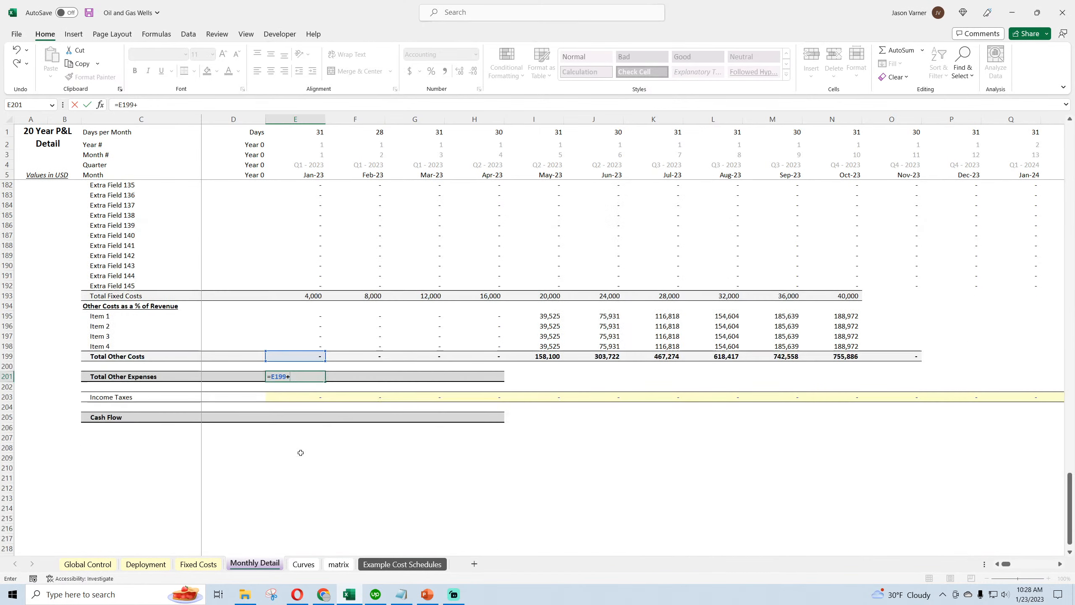
left_click(317, 296)
scroll(401, 372, "up", 20)
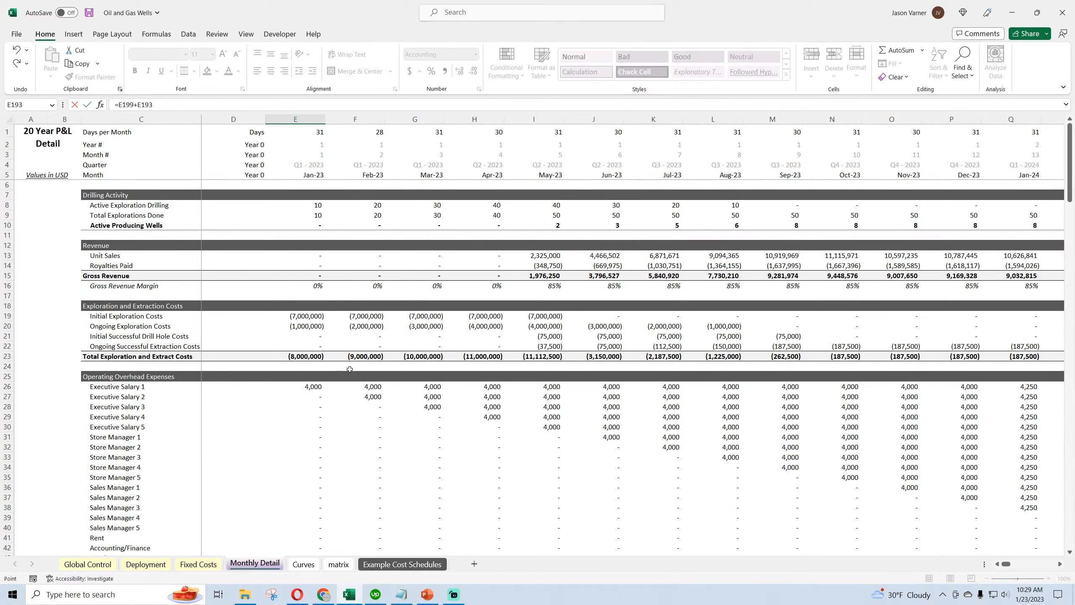
scroll(350, 368, "down", 20)
key("Return")
Step: Fill the Total Other Expenses formula from E201 across to O201
scroll(348, 377, "up", 8)
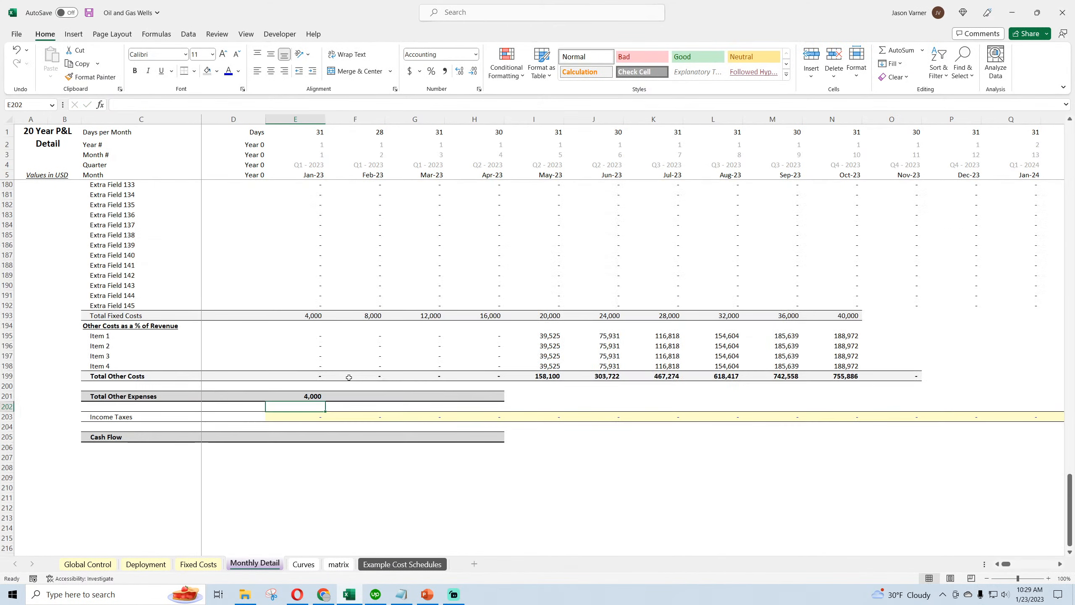
left_click(311, 396)
left_click_drag(325, 400, 928, 391)
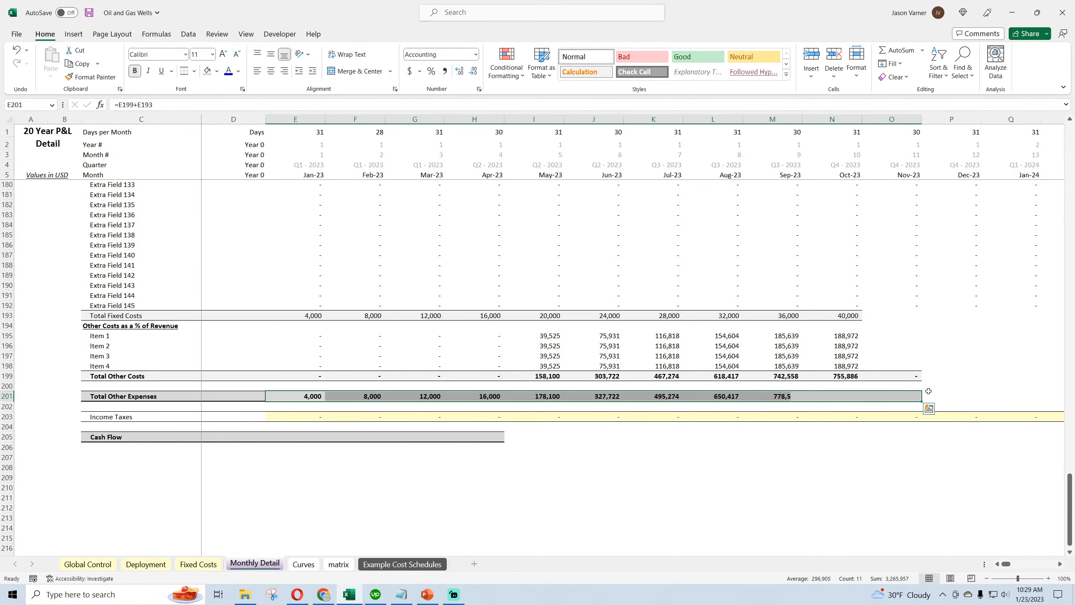
Step: Start the Cash Flow formula in E205 with Gross Revenue E15 plus Total Exploration and Extract Costs E23
left_click(305, 418)
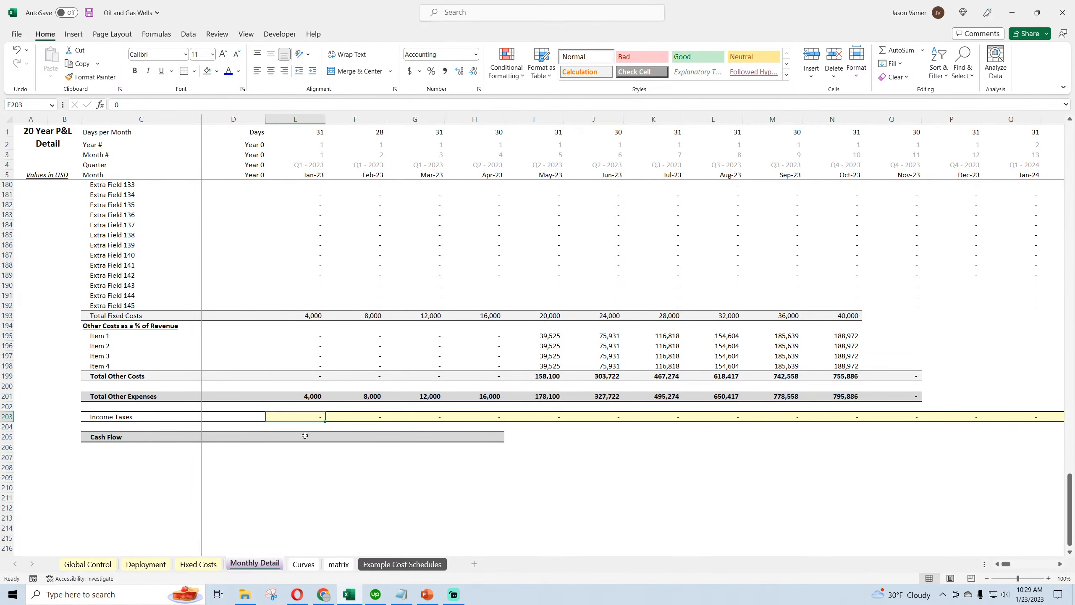
left_click(304, 435)
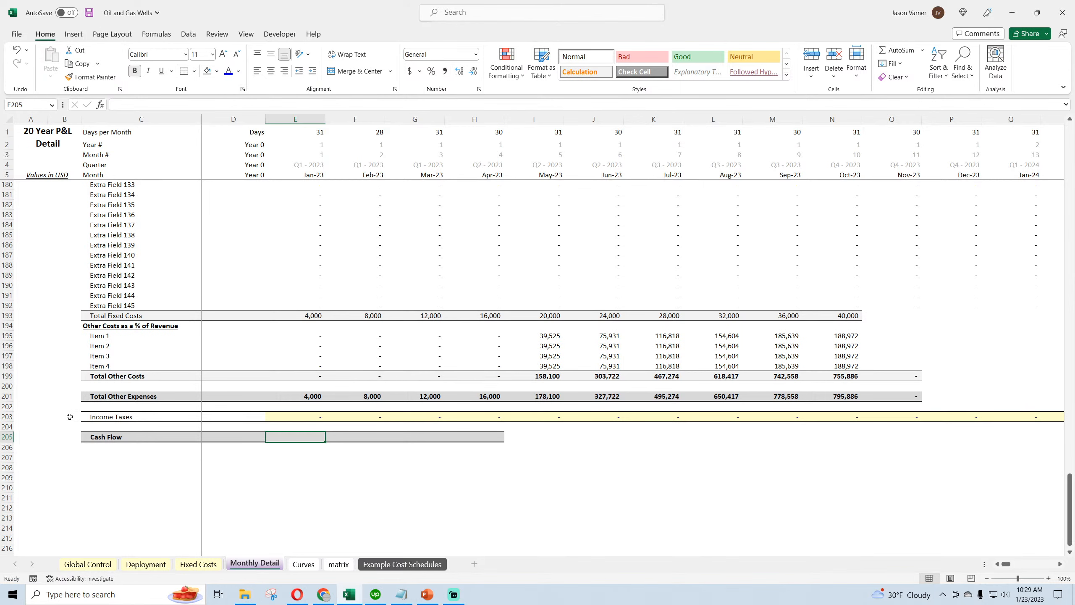
type("=")
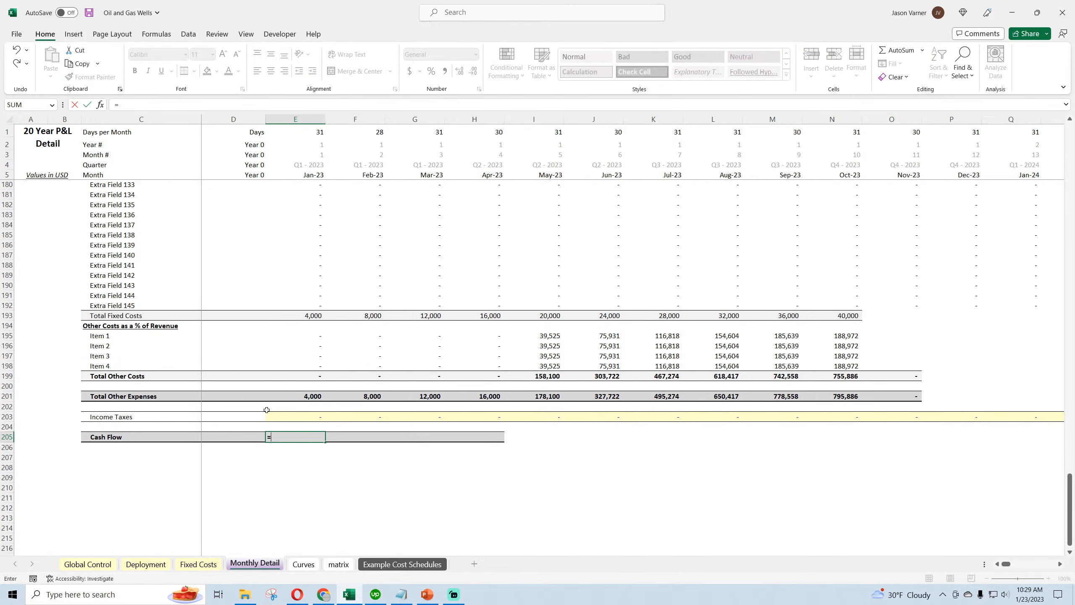
scroll(323, 402, "up", 20)
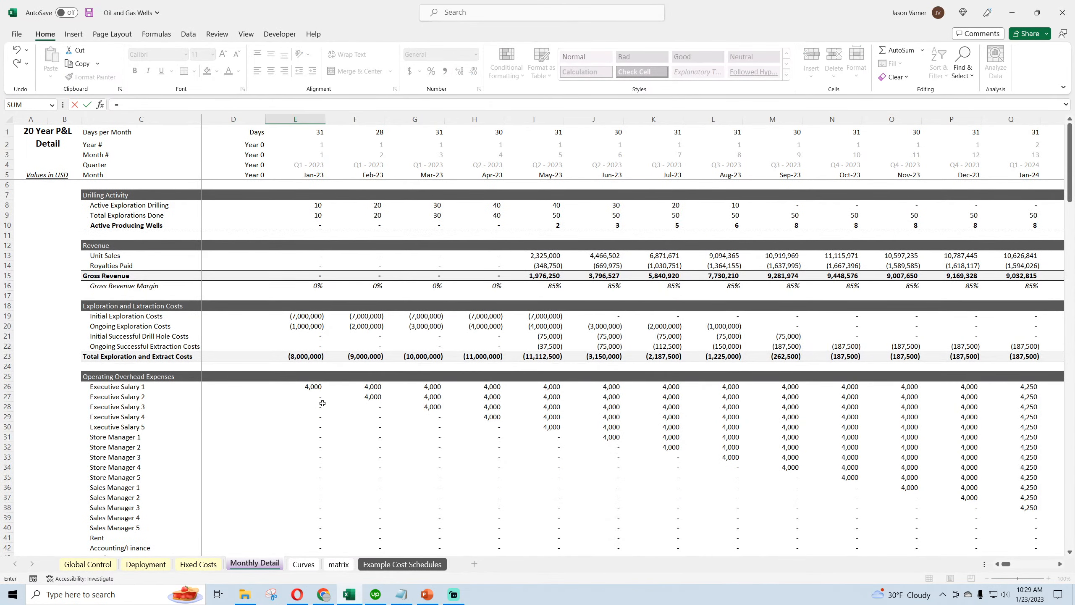
left_click(310, 278)
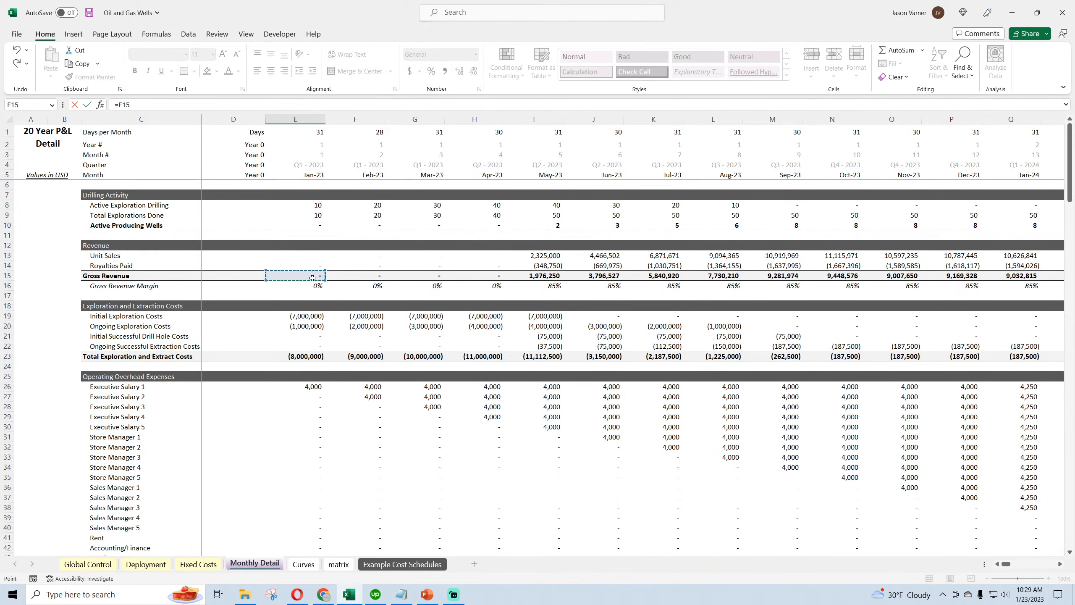
type("+")
left_click(303, 355)
scroll(304, 360, "down", 20)
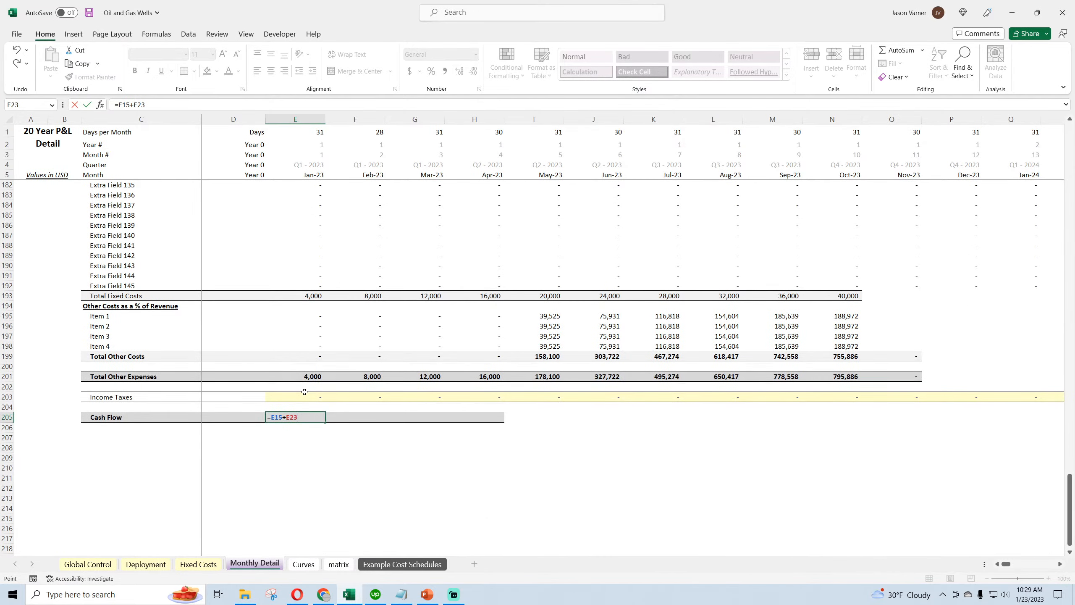
scroll(304, 391, "up", 20)
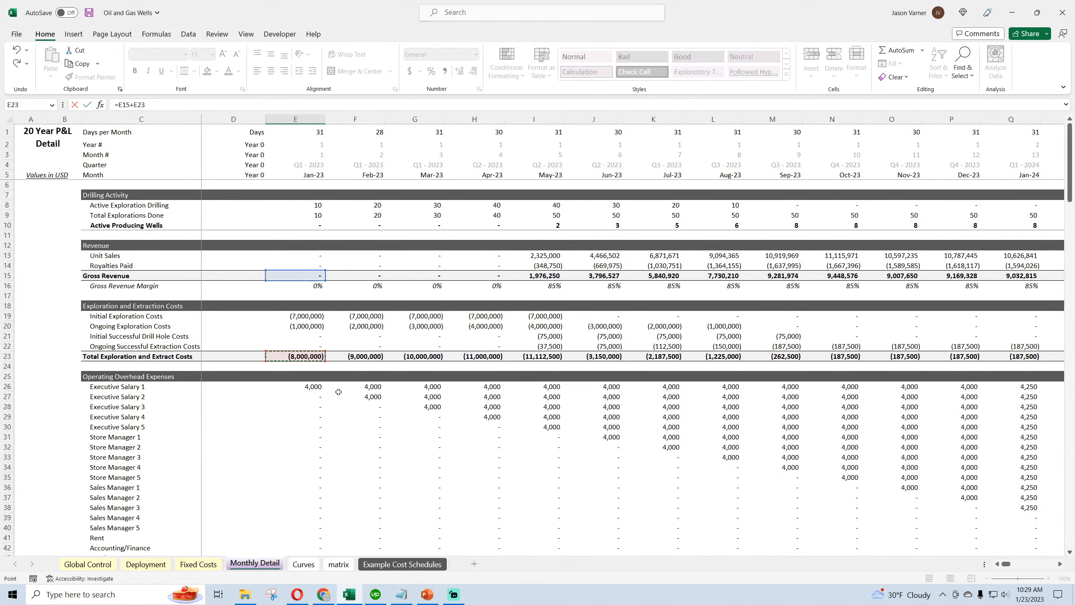
scroll(332, 402, "down", 20)
scroll(330, 418, "down", 20)
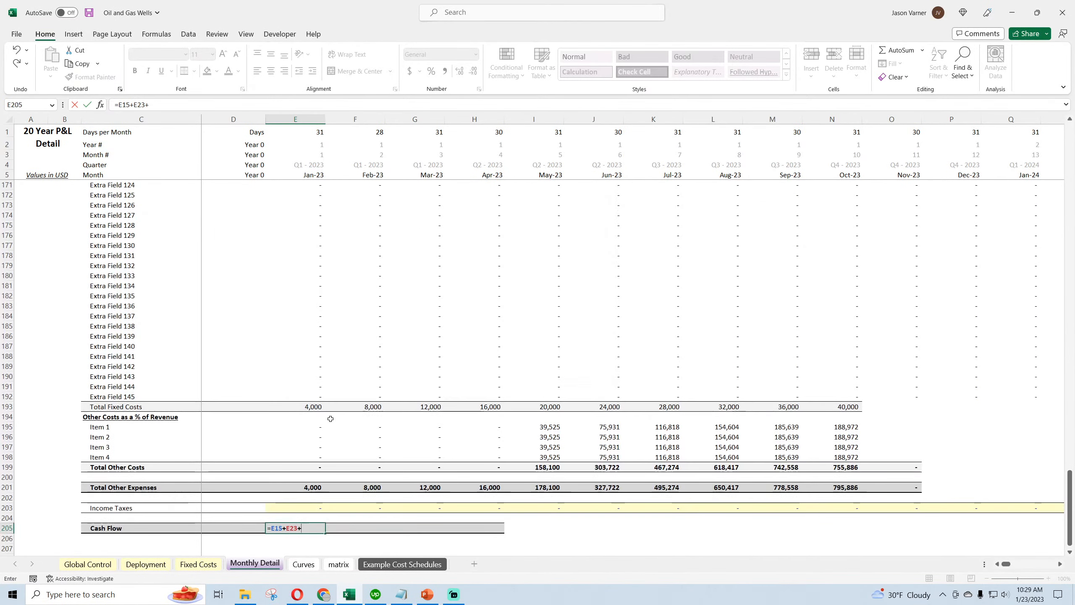
type("+")
left_click(313, 407)
type("+")
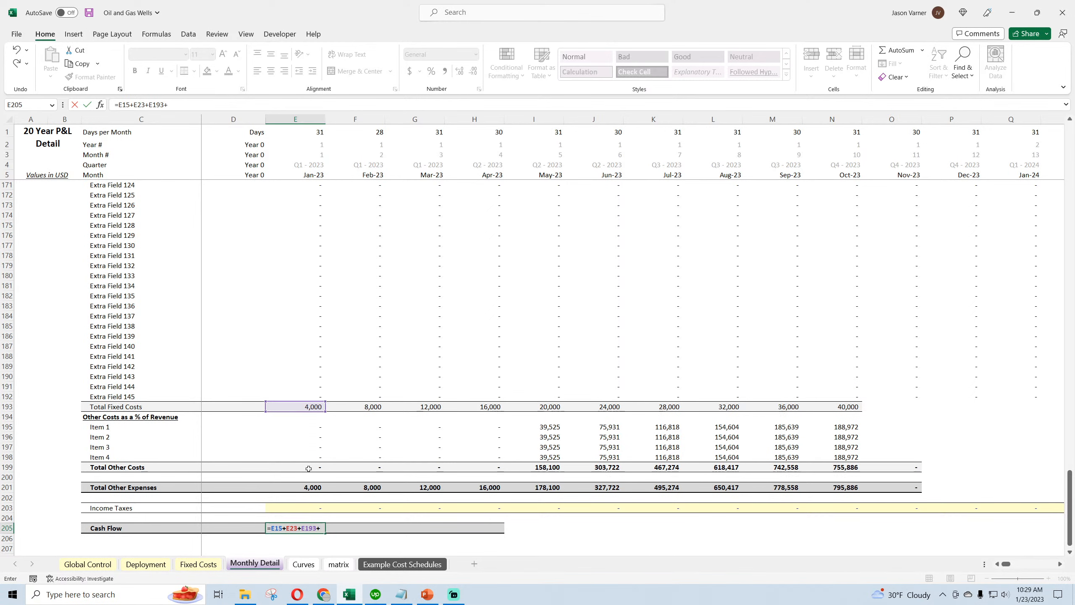
left_click_drag(179, 104, 150, 107)
key("BackSpace")
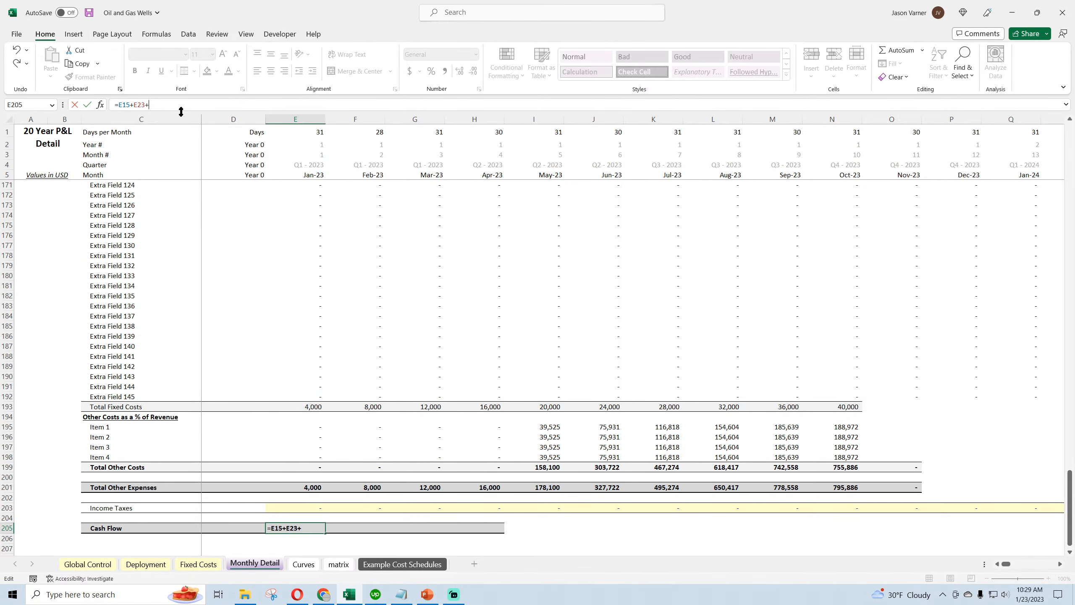
Step: Complete the Cash Flow formula as =E15+E23+E201+E203 and fill it across to P205
left_click(306, 486)
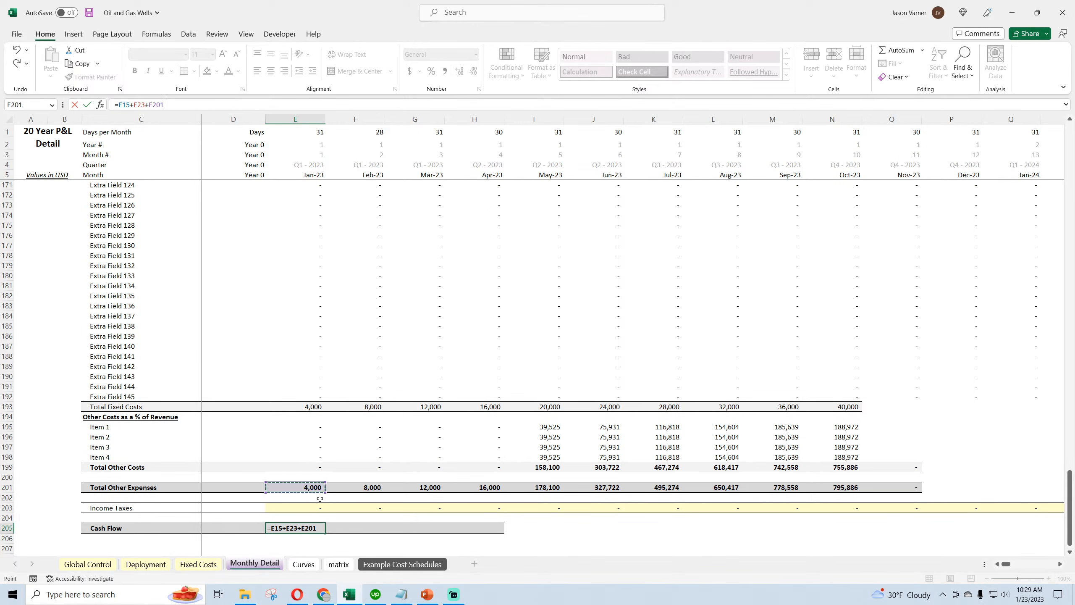
type("+")
left_click(311, 509)
left_click(309, 528)
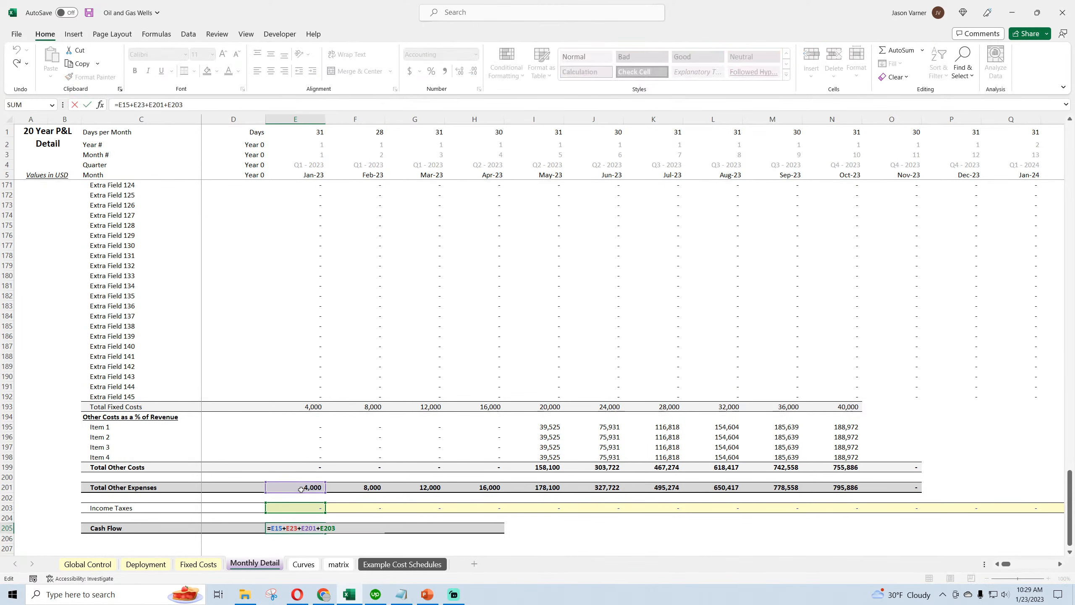
scroll(297, 468, "up", 20)
scroll(298, 468, "up", 4)
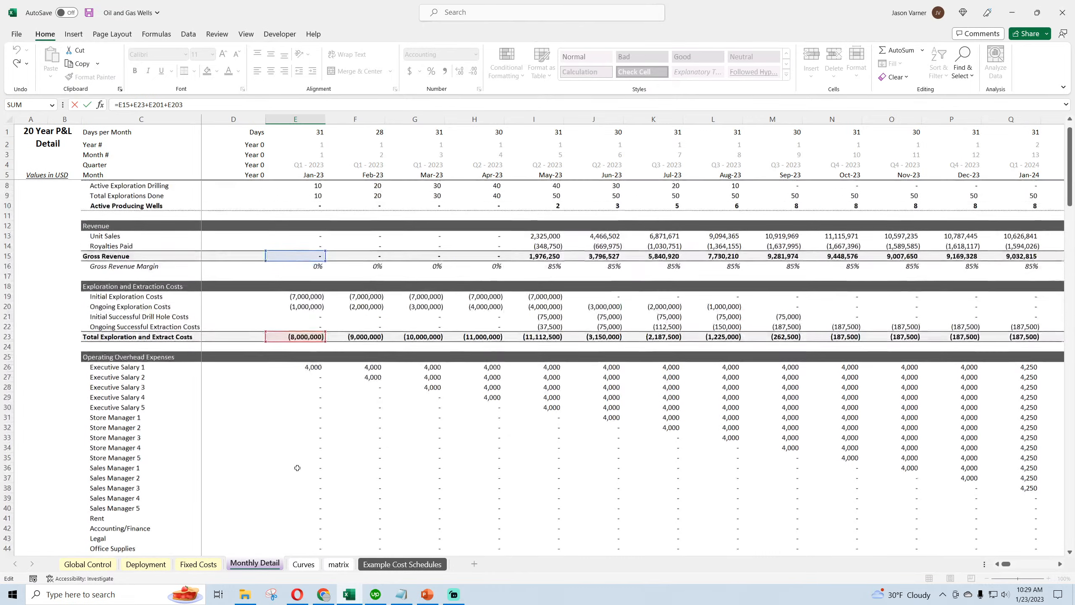
key("Return")
left_click(311, 316)
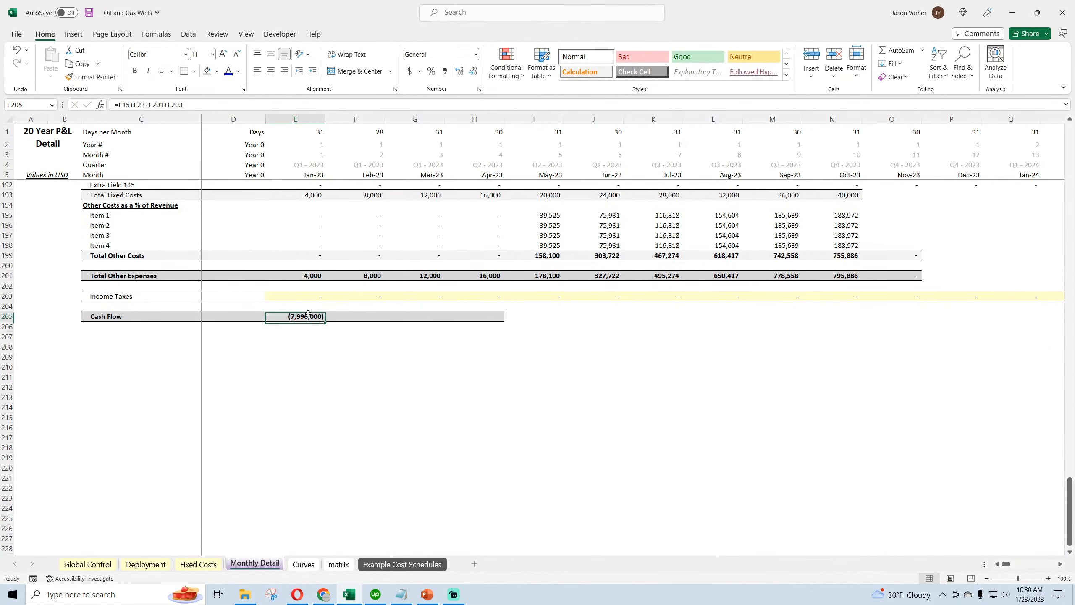
left_click_drag(325, 321, 922, 346)
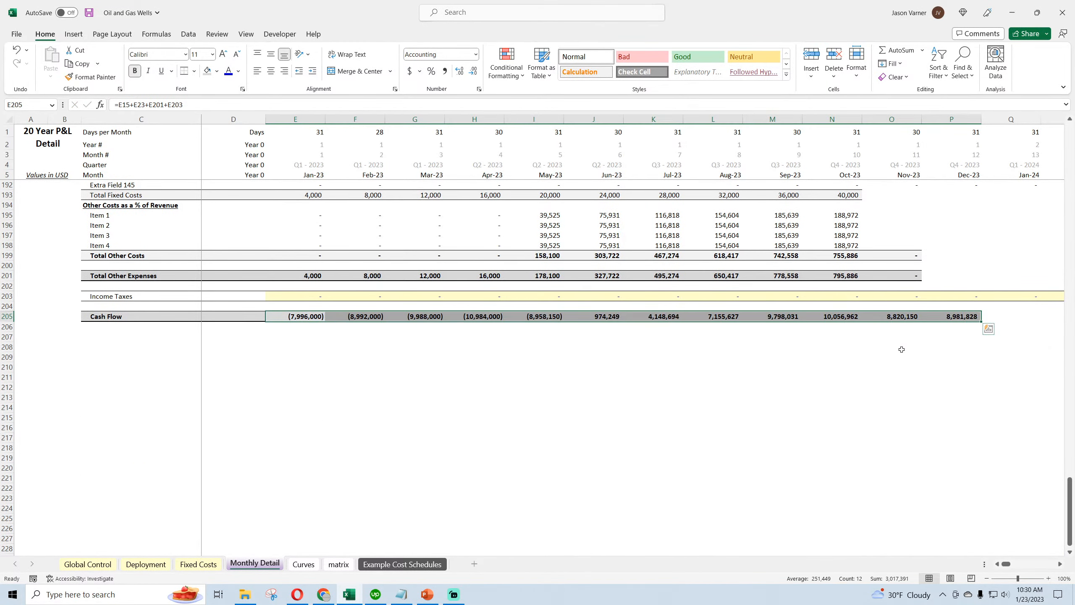
Step: Enter -500000 as the May-23 Income Taxes amount in I203
left_click(551, 300)
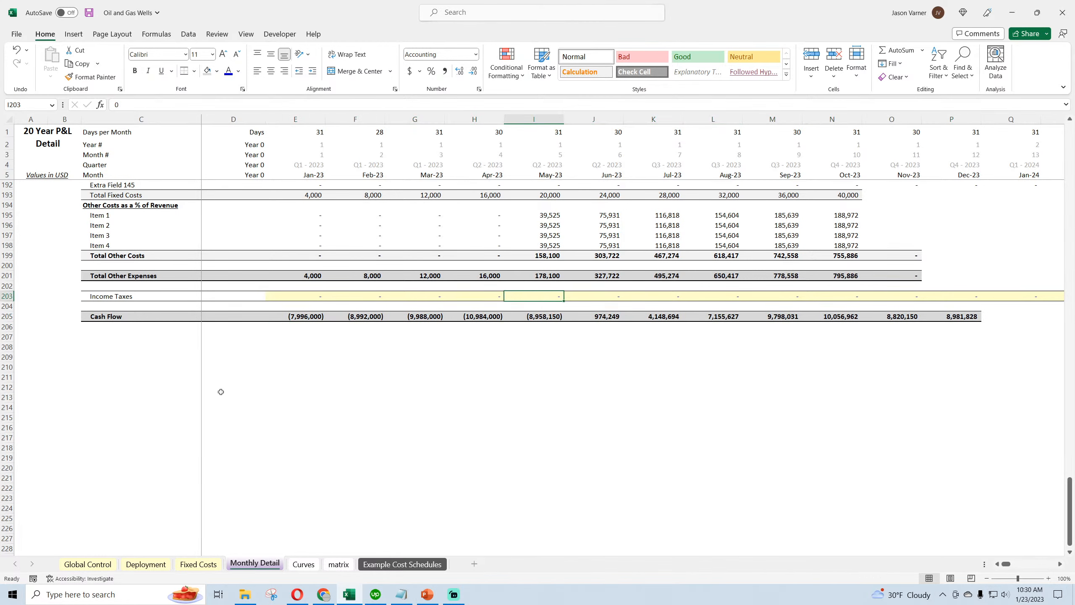
type("-500000")
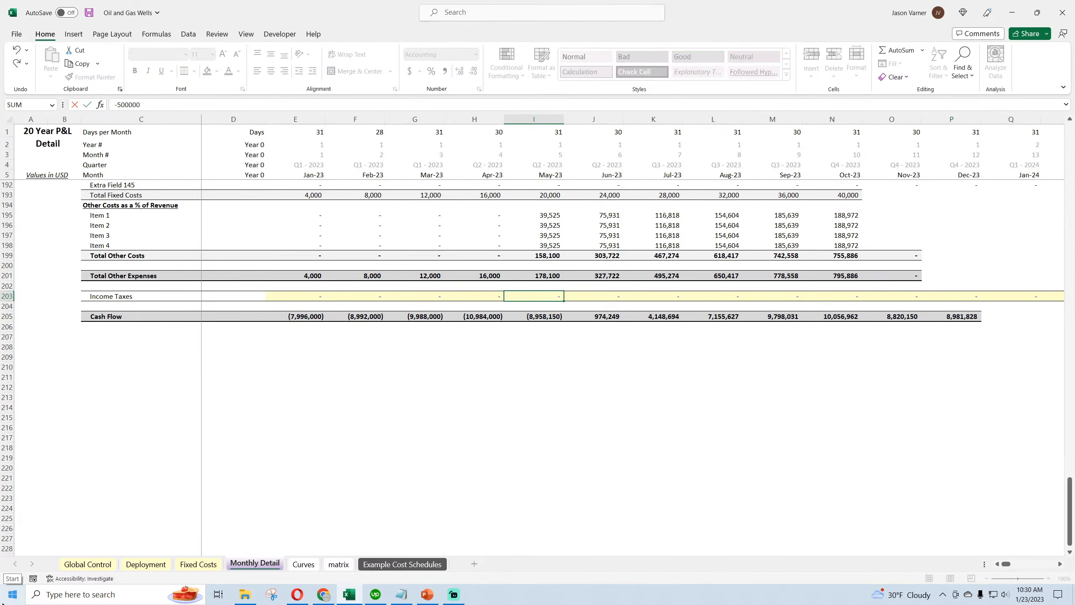
key("ctrl+Return")
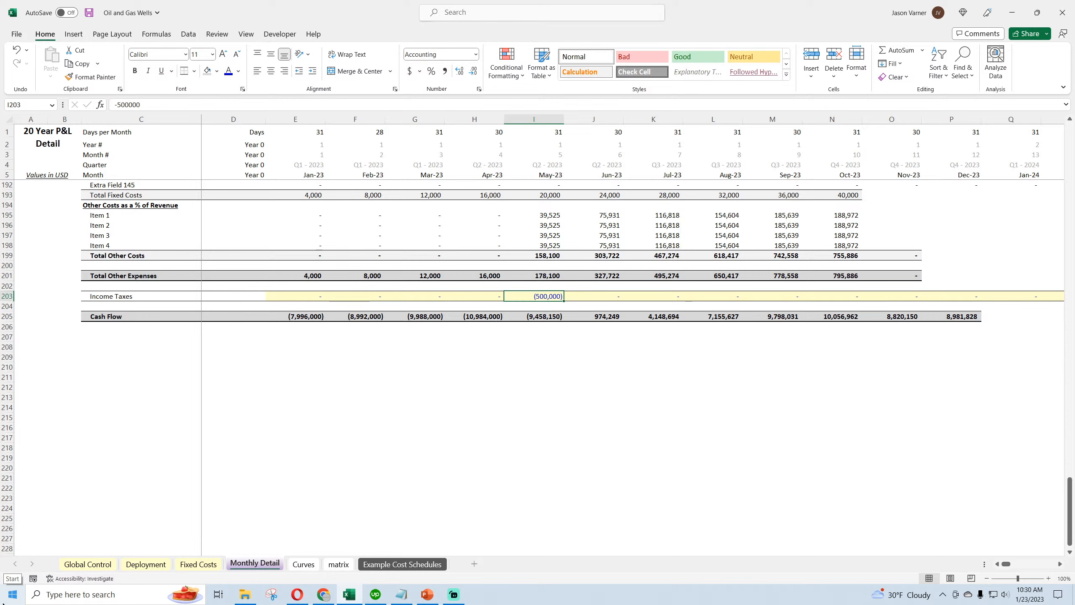
Step: Clear the May-23 Income Taxes amount in I203 and relabel C203 as "Income Taxes (enter as negative)"
key("Delete")
left_click(130, 295)
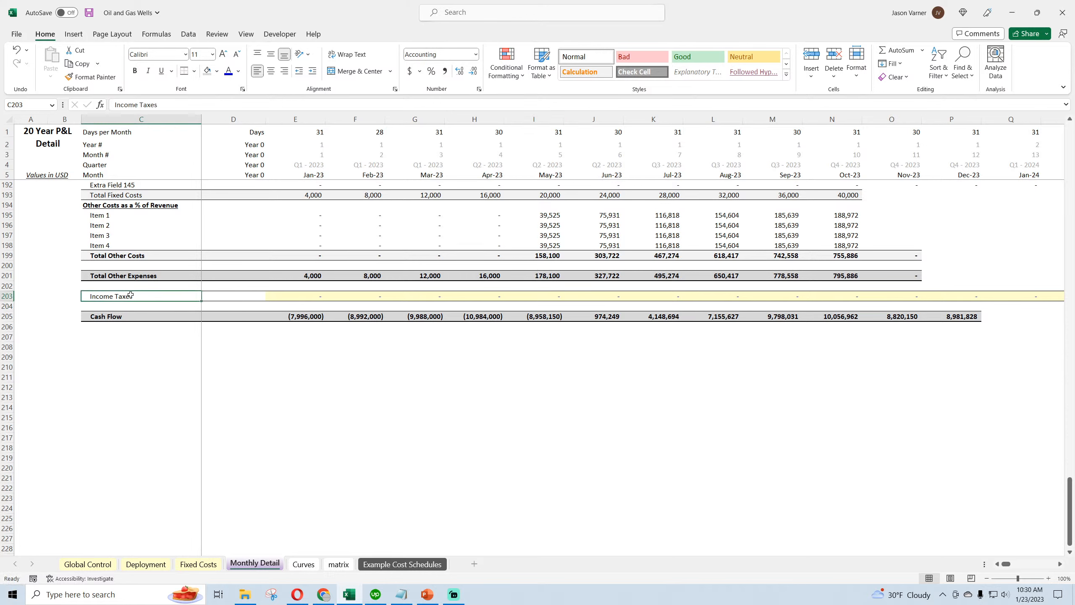
left_click(173, 109)
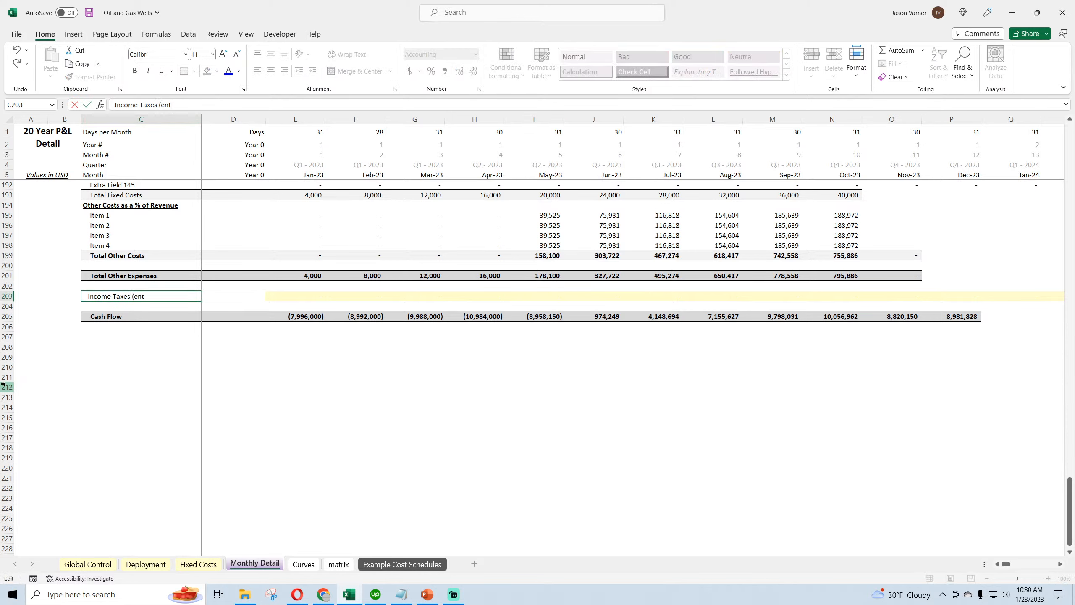
type("(enter as negative)")
key("Return")
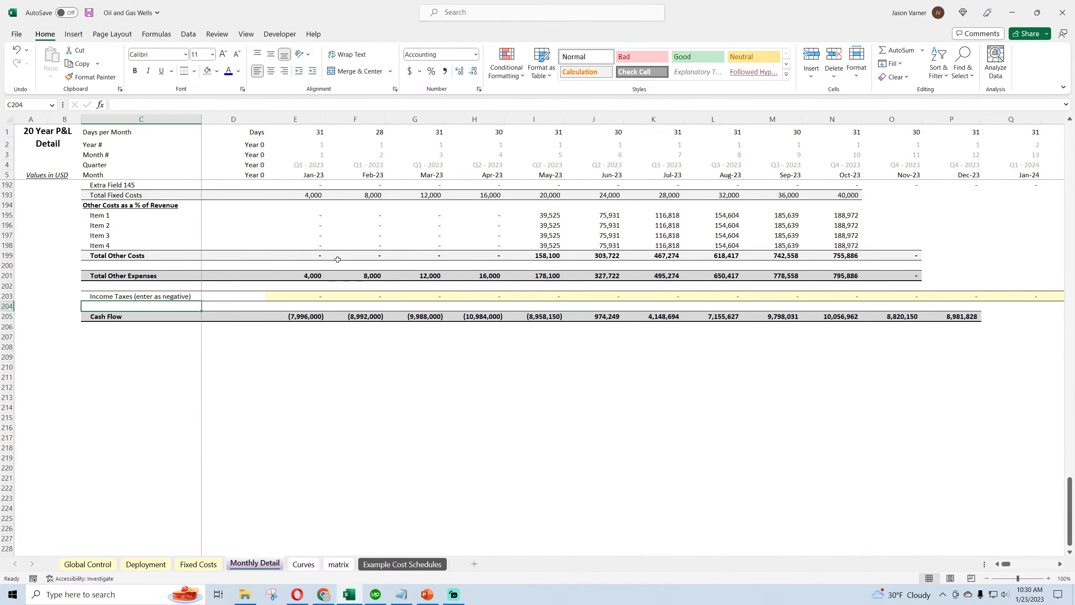
Step: Make the whole Total Fixed Costs row 193 bold
scroll(337, 260, "up", 4)
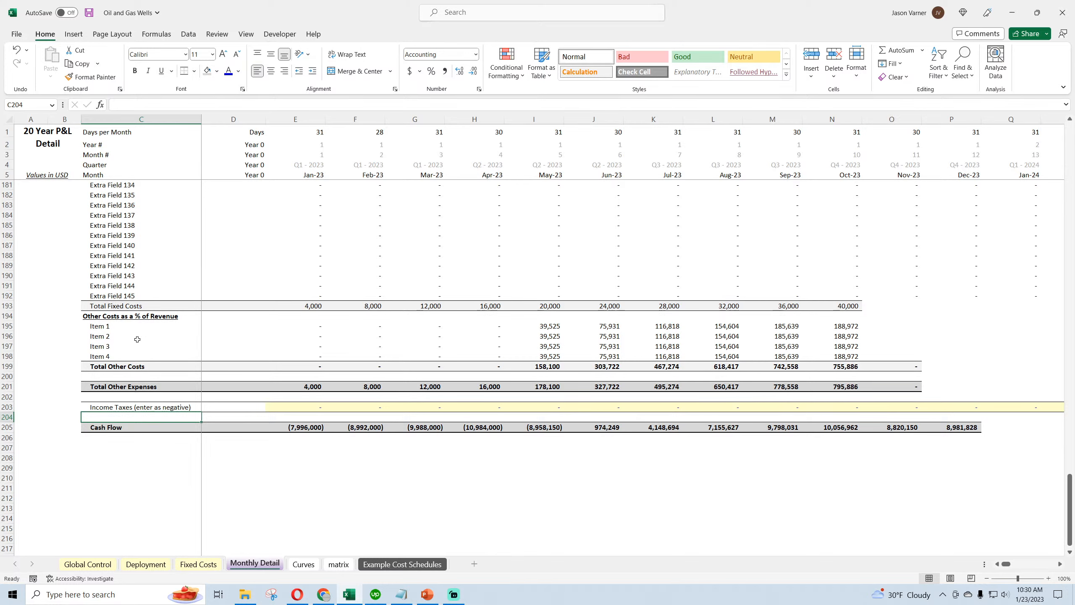
left_click(7, 306)
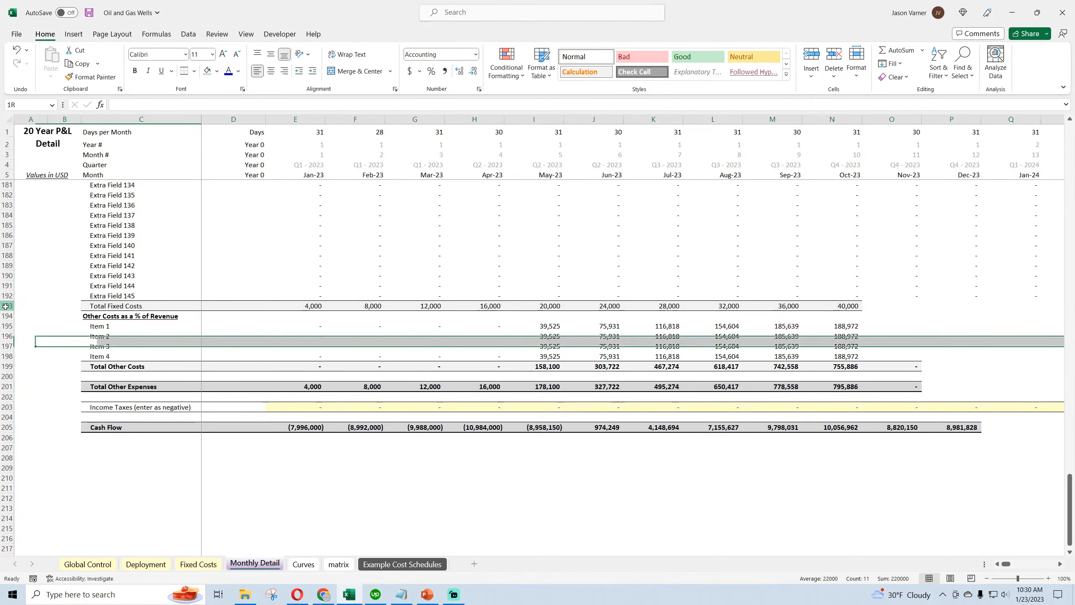
left_click(136, 72)
left_click(298, 274)
Step: Put a minus sign before INDEX in the Executive Salary 1 formula in E26 and fill it through IJ192
scroll(297, 320, "up", 18)
scroll(297, 320, "up", 20)
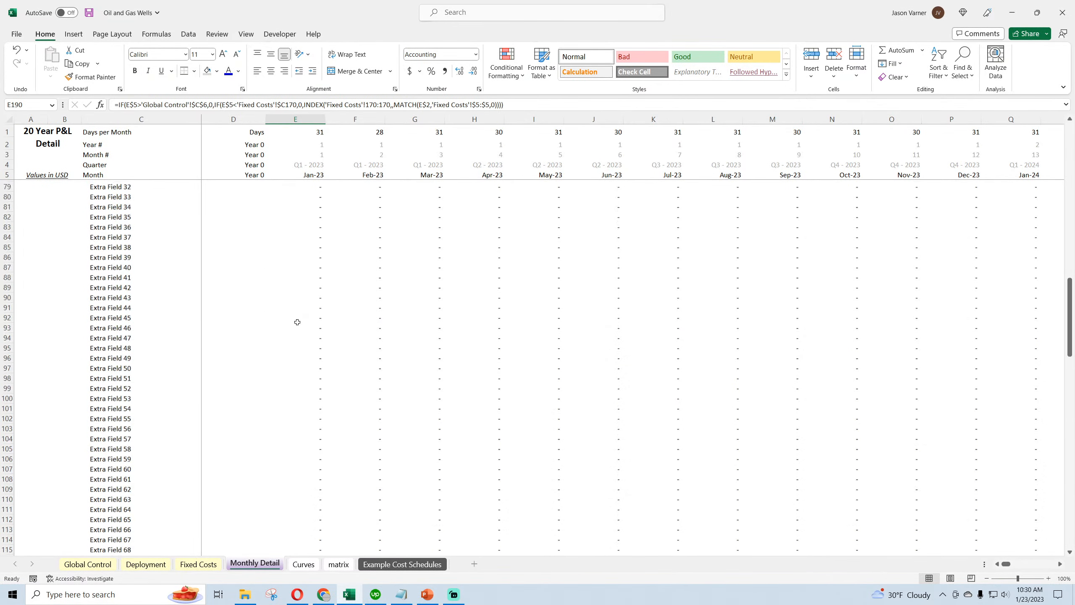
left_click(310, 286)
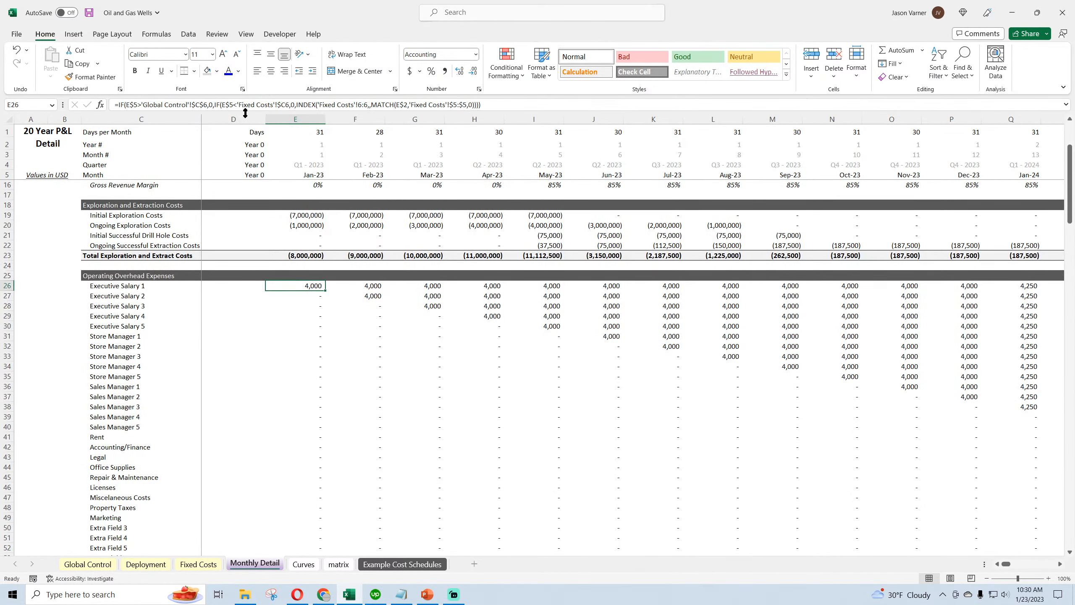
left_click(296, 106)
type("-")
key("Return")
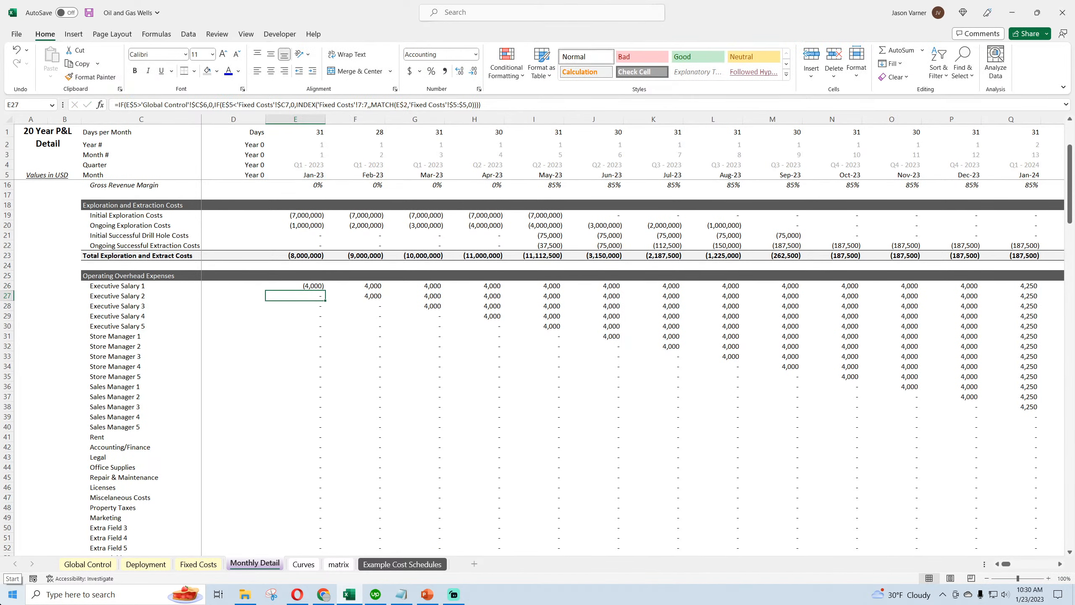
left_click(319, 280)
left_click_drag(325, 291, 1073, 522)
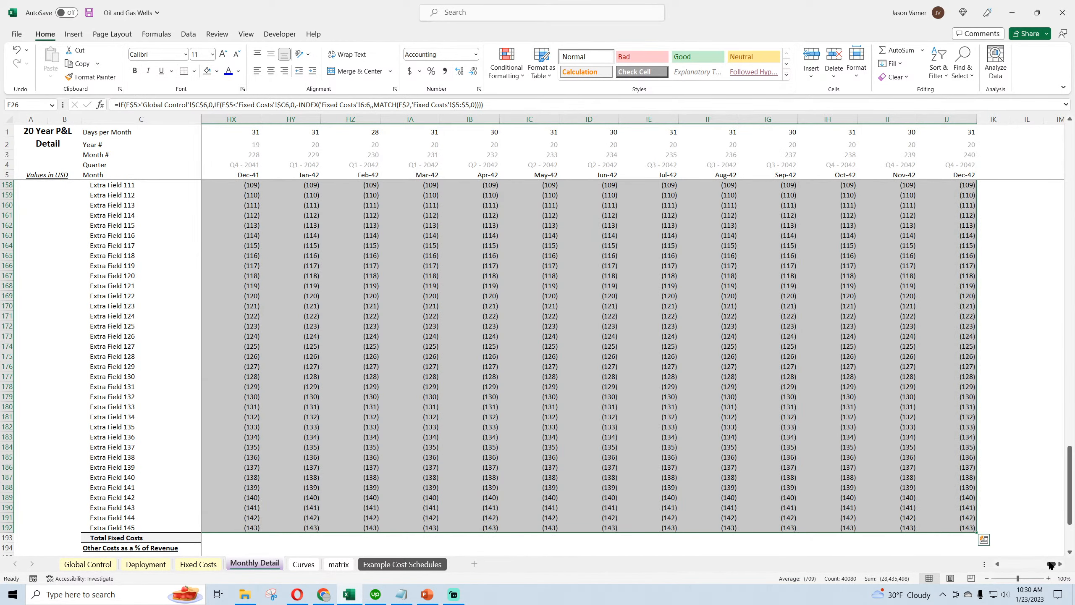
Step: Fill the Total Fixed Costs sum from E193 across to the Dec-42 column IJ
left_click_drag(1050, 565, 1004, 564)
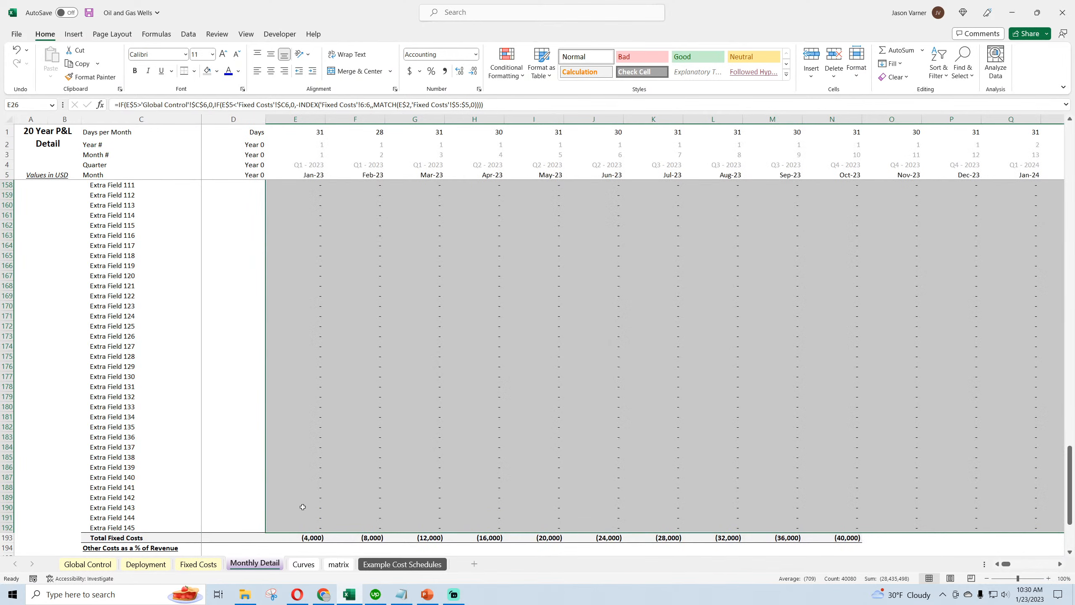
left_click(309, 538)
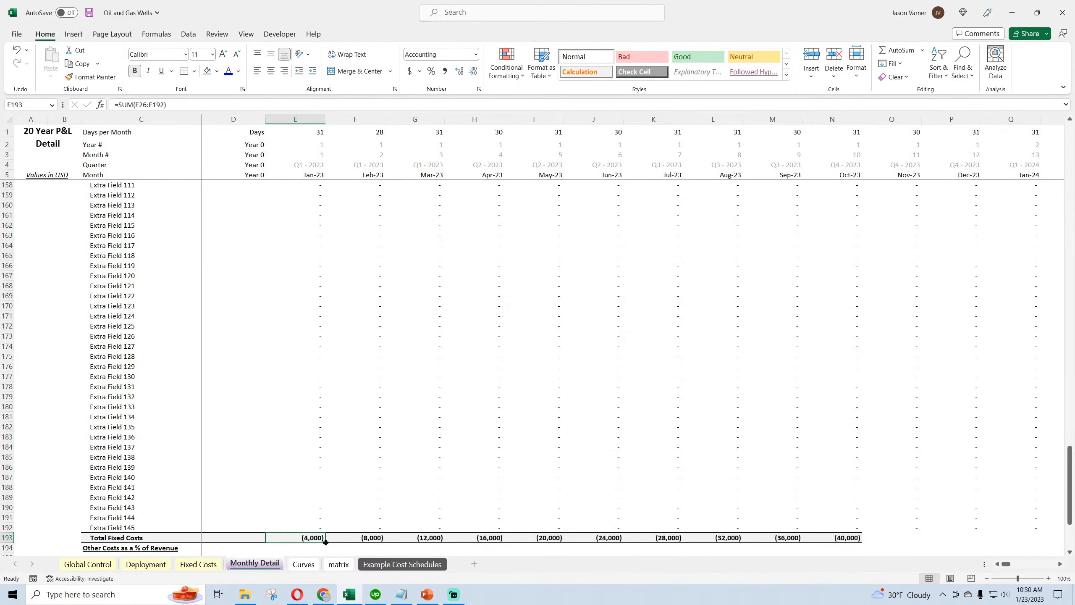
left_click_drag(326, 543, 1001, 566)
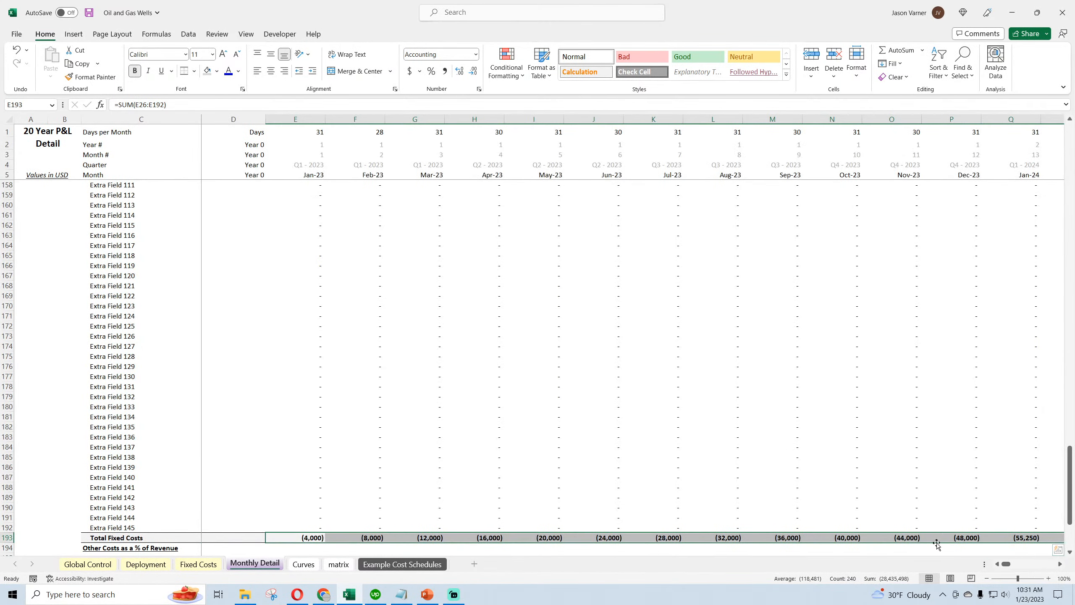
Step: Group the Operating Overhead Expenses detail rows 26 to 192 into a collapsible outline
left_click_drag(12, 524, 12, 386)
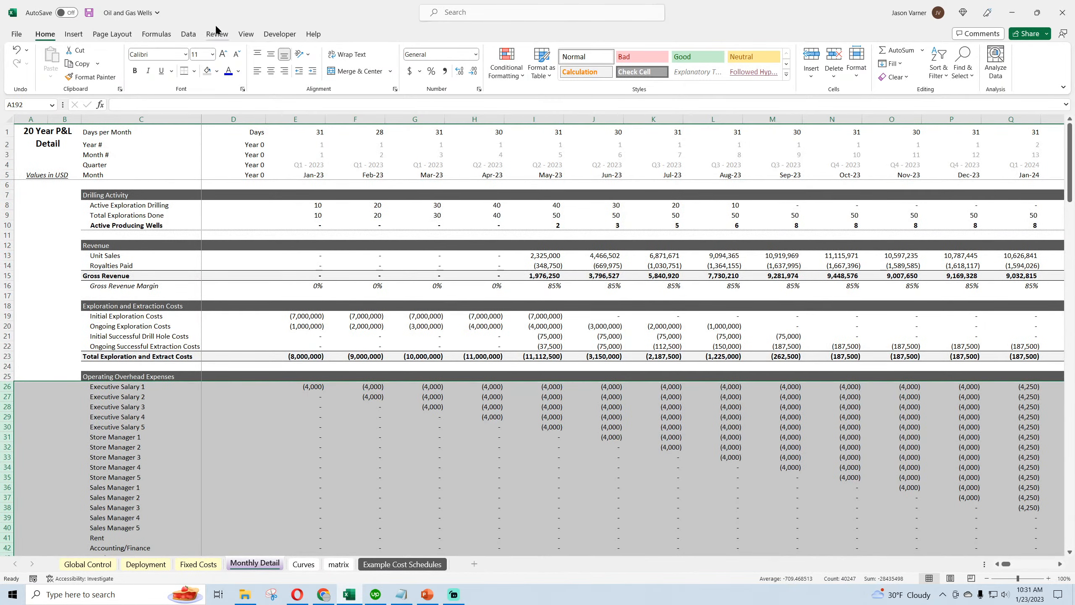
left_click(188, 34)
left_click(954, 59)
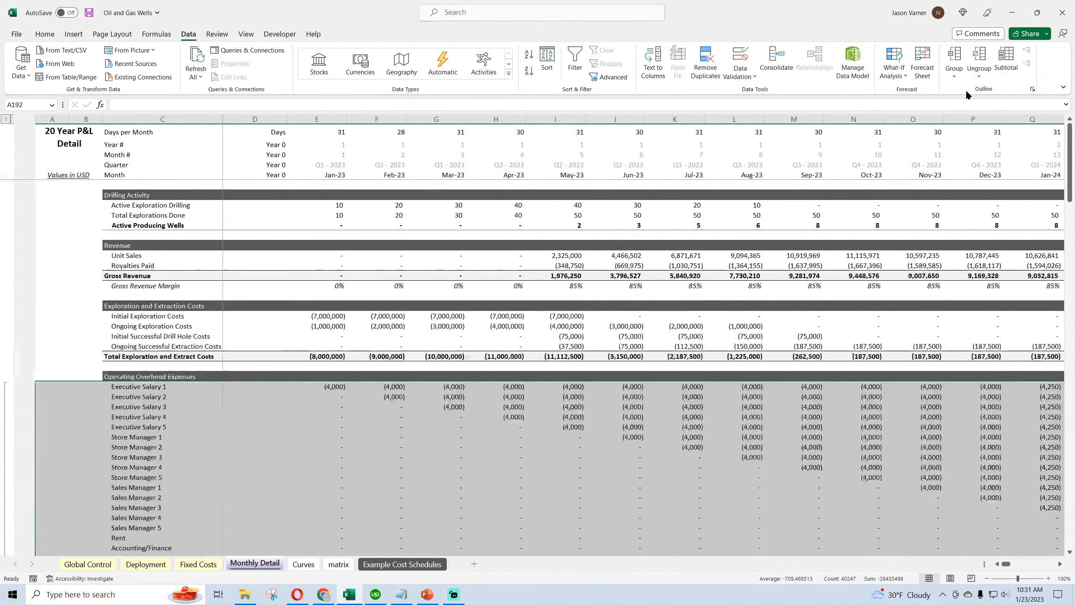
left_click(347, 417)
Step: Group the Exploration and Extraction Costs detail rows 19 to 22 and the Drilling Activity rows 8 to 9
left_click_drag(29, 316, 28, 346)
left_click(959, 77)
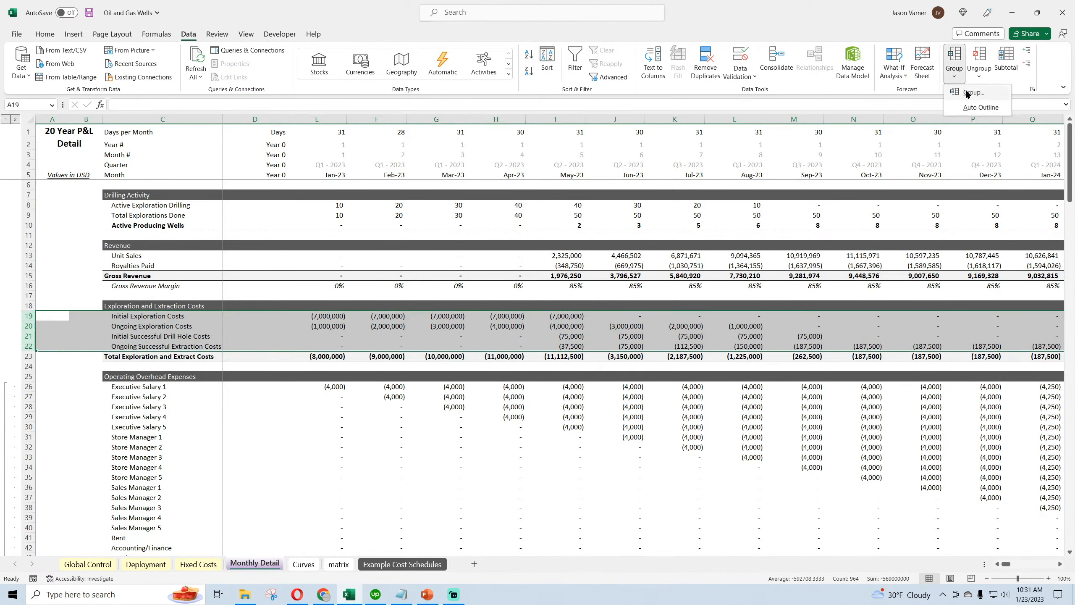
left_click_drag(31, 207, 29, 216)
left_click(956, 78)
left_click(958, 86)
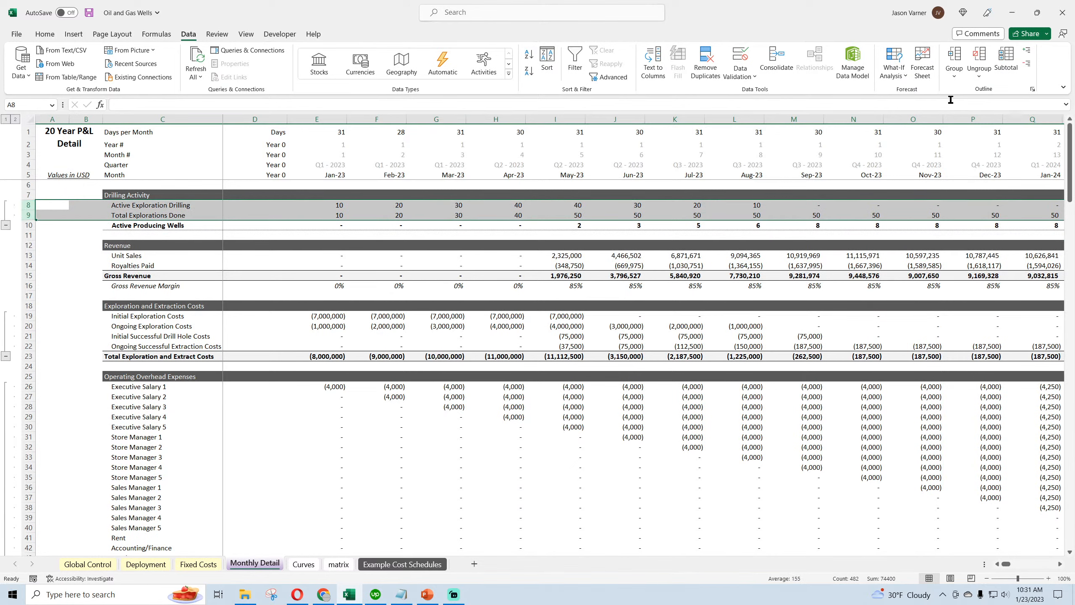
Step: Group the Unit Sales and Royalties Paid rows (13–14) in the Revenue section of Monthly Detail
left_click_drag(29, 255, 30, 262)
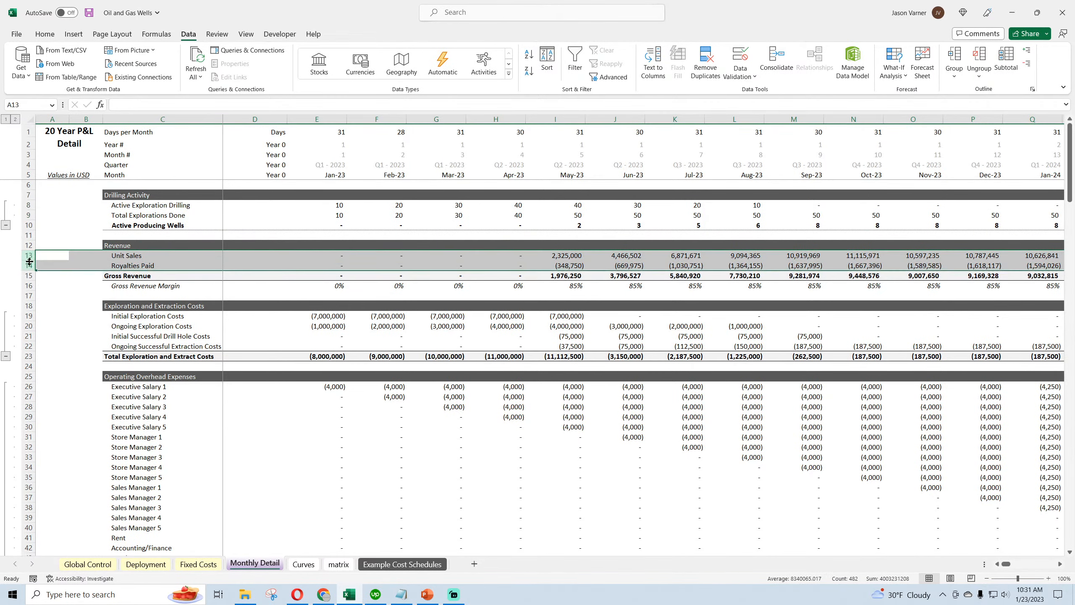
left_click(954, 76)
left_click(958, 85)
Step: Group the Item 1 to Item 4 rows (195–198) under Other Costs as a % of Revenue
scroll(50, 330, "down", 20)
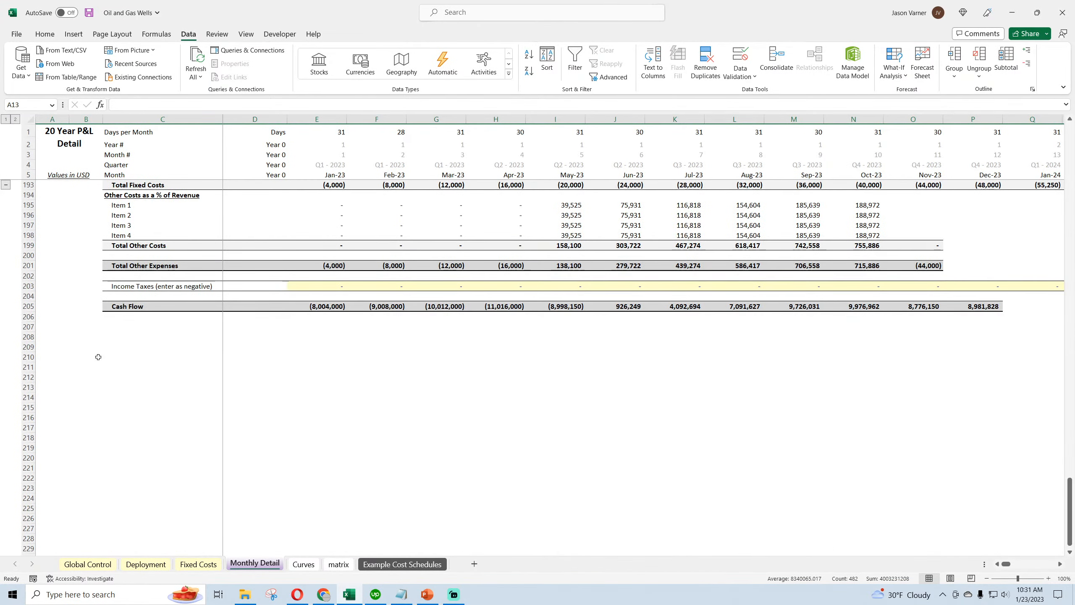
scroll(98, 356, "up", 4)
left_click_drag(28, 315, 29, 346)
left_click(954, 77)
left_click(974, 92)
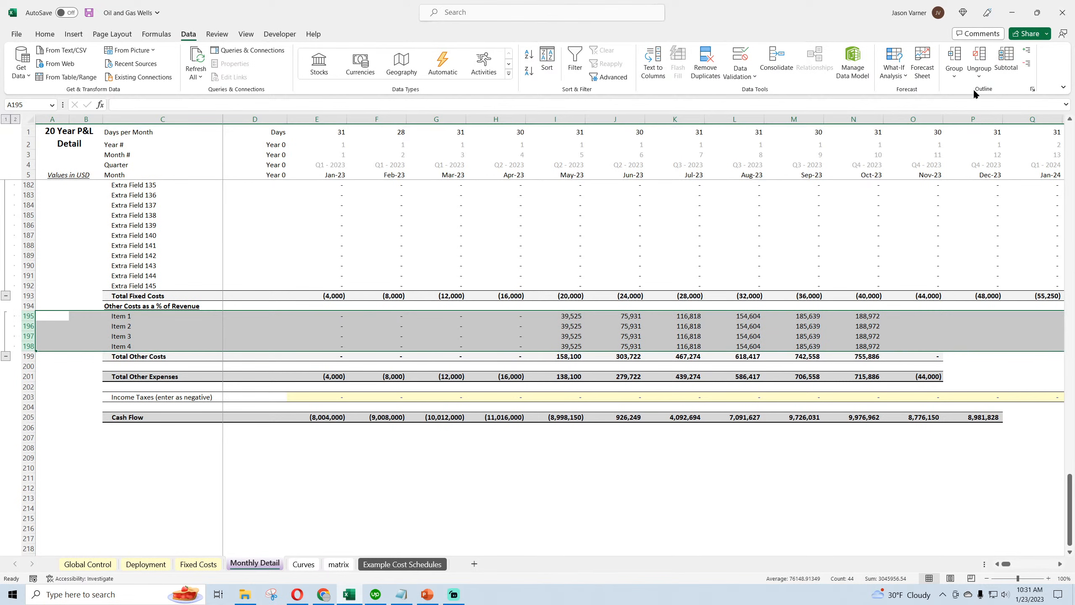
left_click(299, 477)
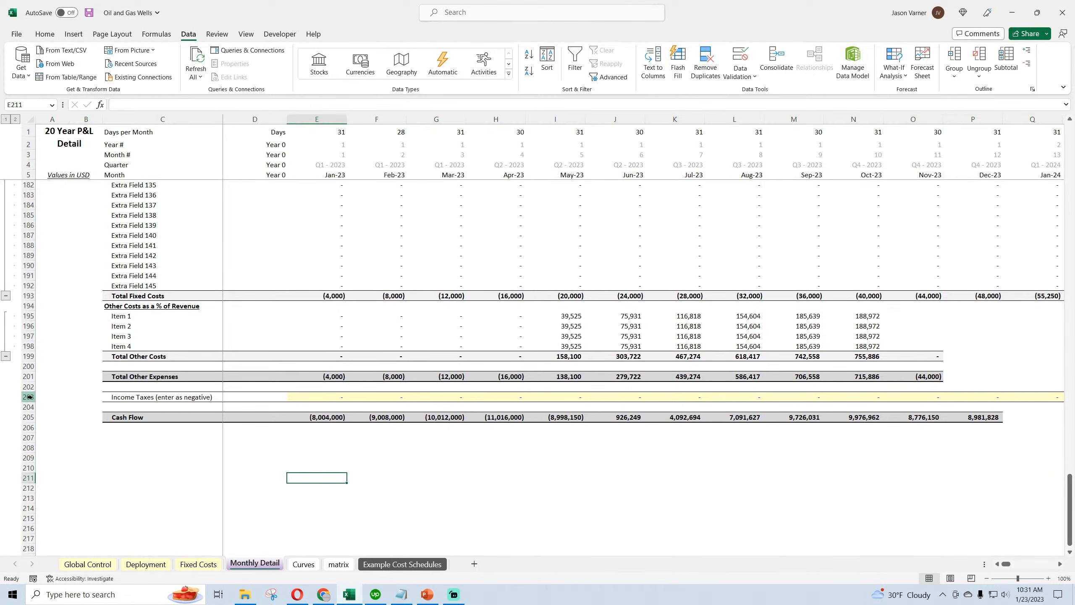
Step: Fill the May-23 formulas in rows 193 to 205, from Total Fixed Costs down to Cash Flow, across through Dec-42
scroll(569, 295, "up", 20)
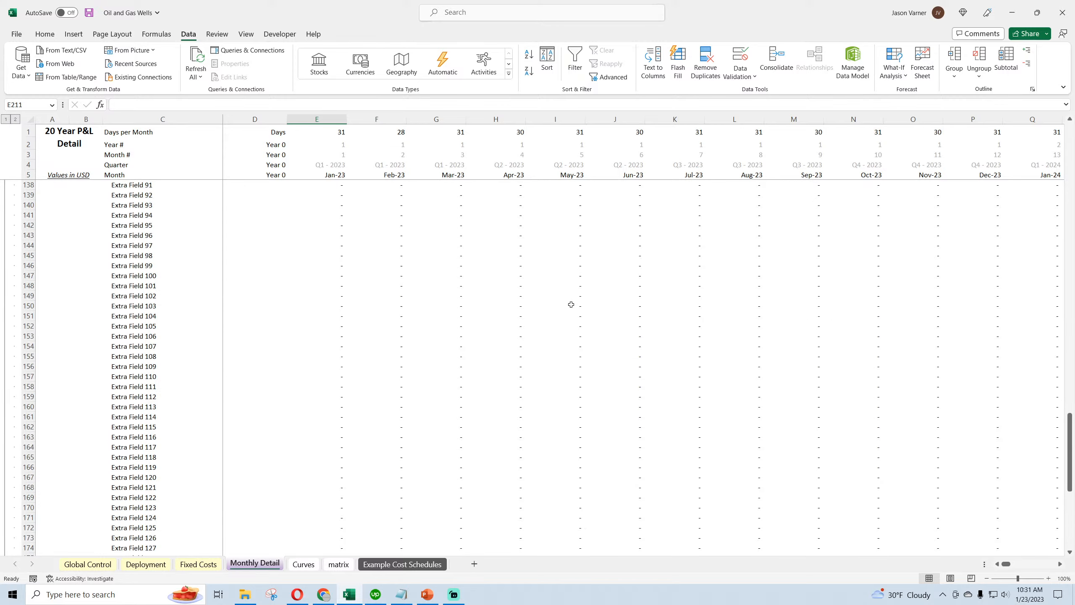
scroll(573, 304, "down", 20)
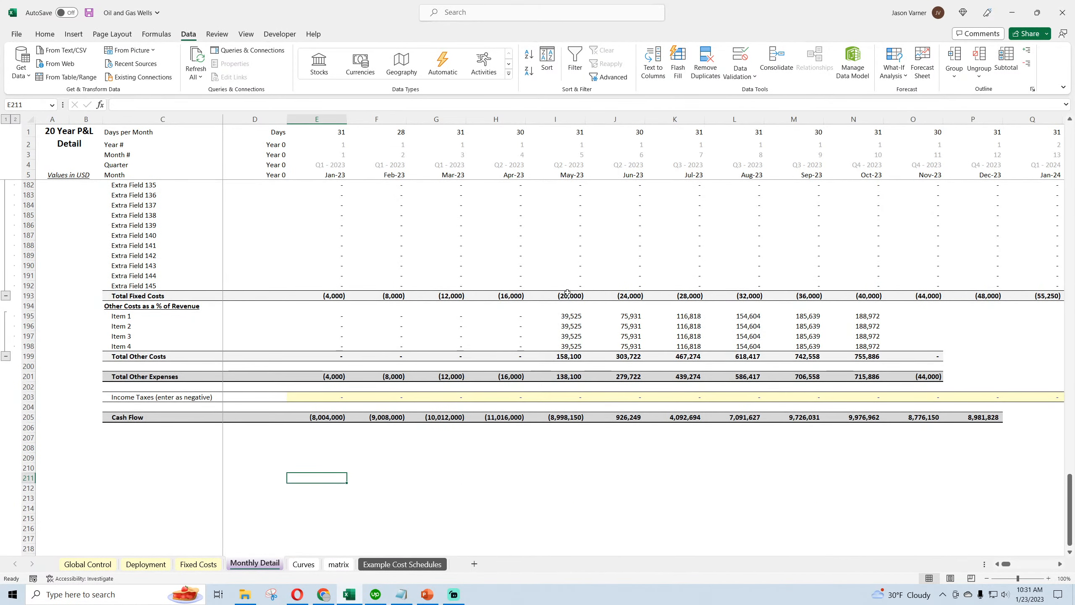
left_click_drag(572, 295, 1073, 422)
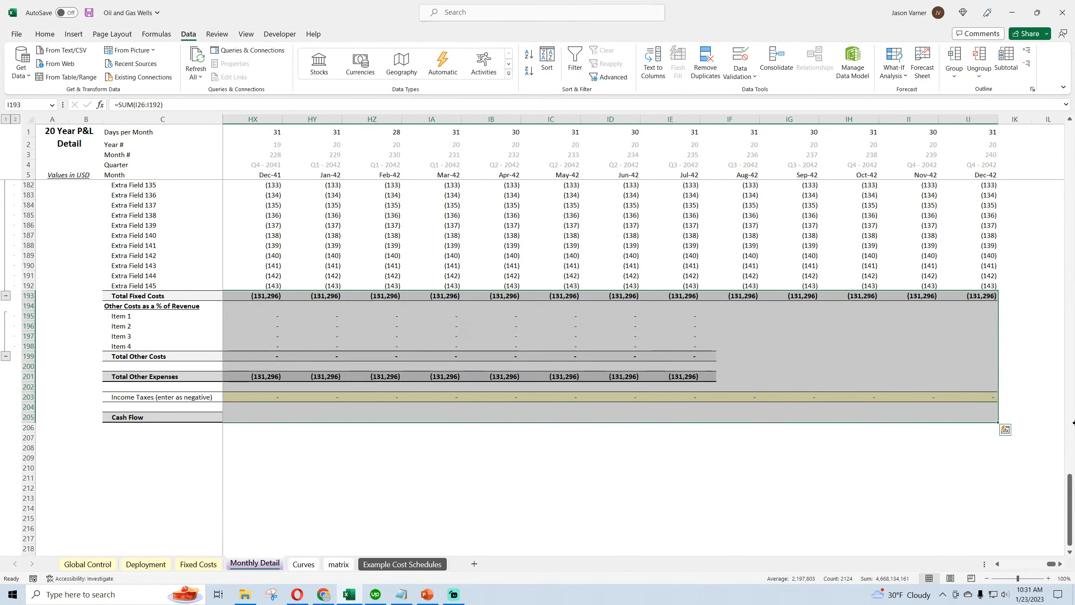
left_click(837, 490)
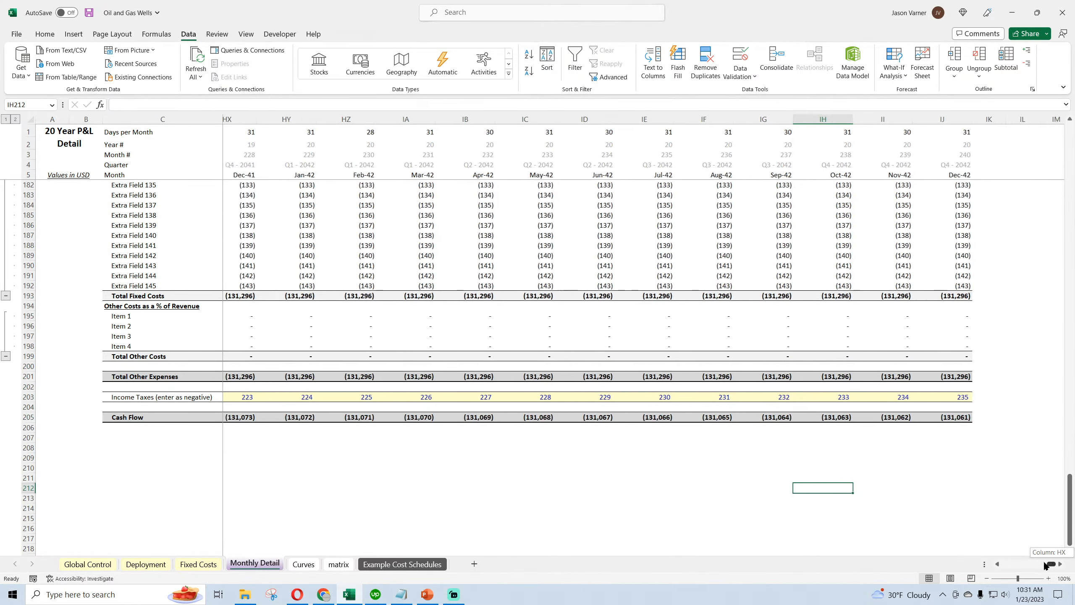
Step: Refill the Income Taxes row from Apr-23 across the following months
left_click_drag(1051, 563, 1006, 564)
left_click_drag(495, 397, 990, 525)
left_click_drag(1051, 564, 1001, 566)
Step: Set the Exit / End Month on the Global Control sheet to Dec-32
left_click(102, 564)
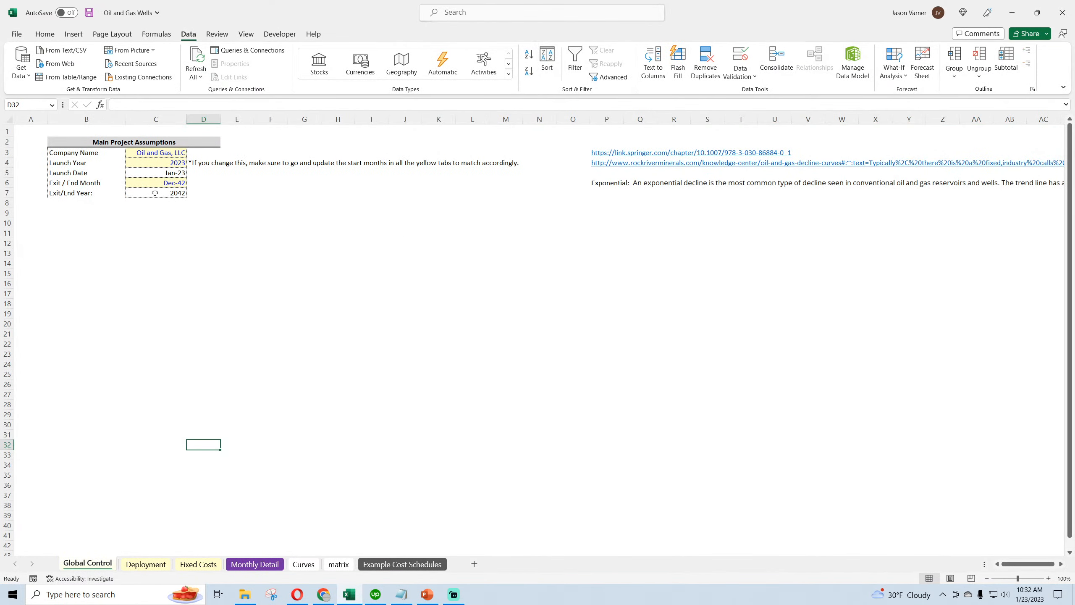
left_click(181, 183)
left_click(191, 183)
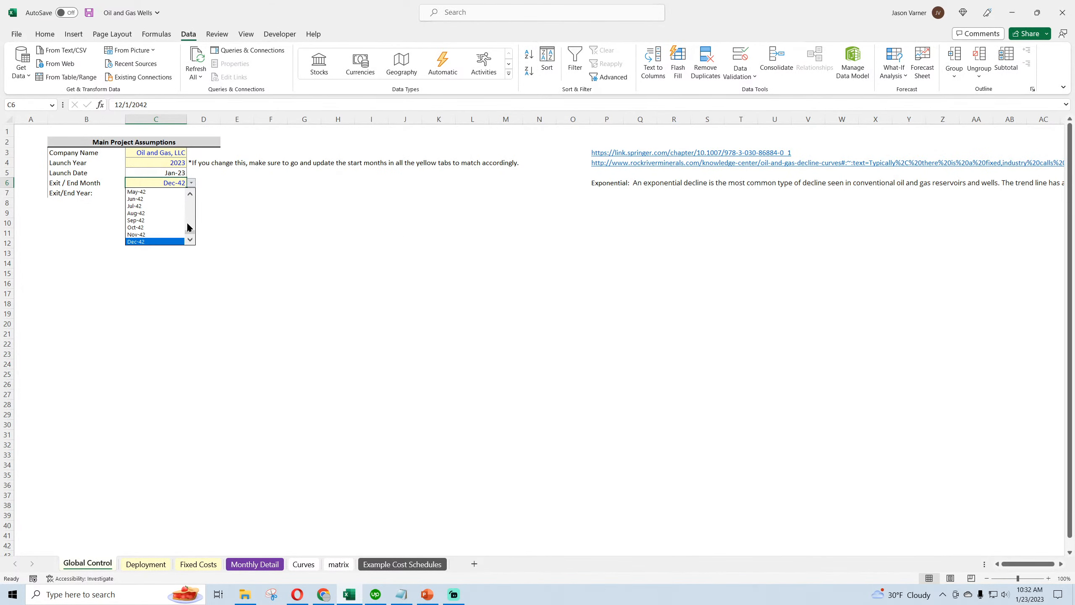
mouse_move(190, 233)
left_mouse_down()
mouse_move(192, 197)
mouse_move(192, 218)
left_mouse_up()
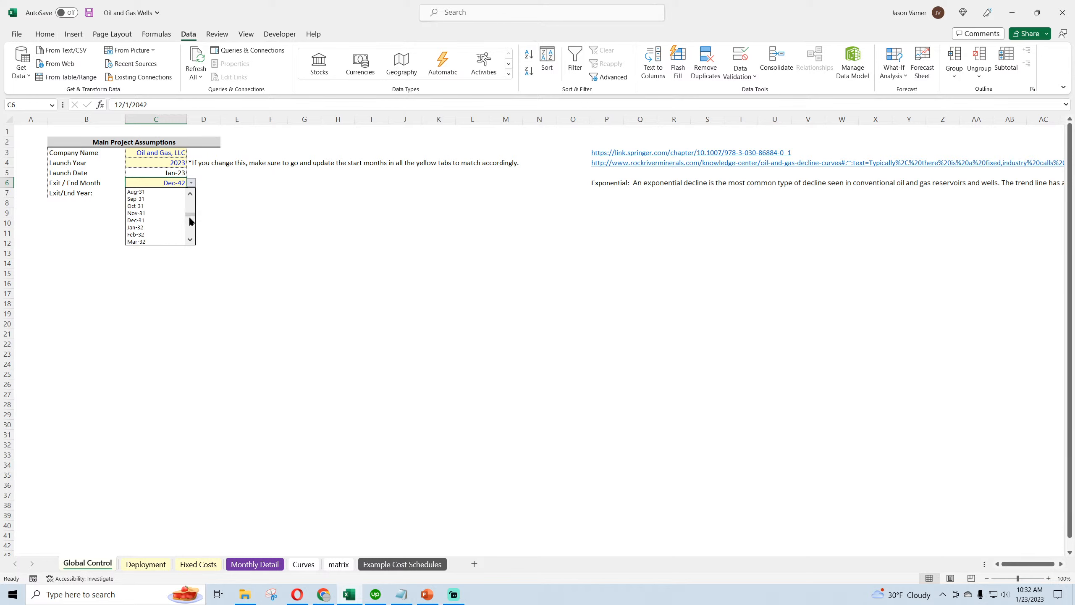
left_click(190, 242)
left_click(190, 242)
left_click(190, 242)
left_click(190, 242)
left_click(190, 242)
left_click(190, 242)
left_click(190, 242)
left_click(191, 242)
left_click(190, 242)
left_click(176, 241)
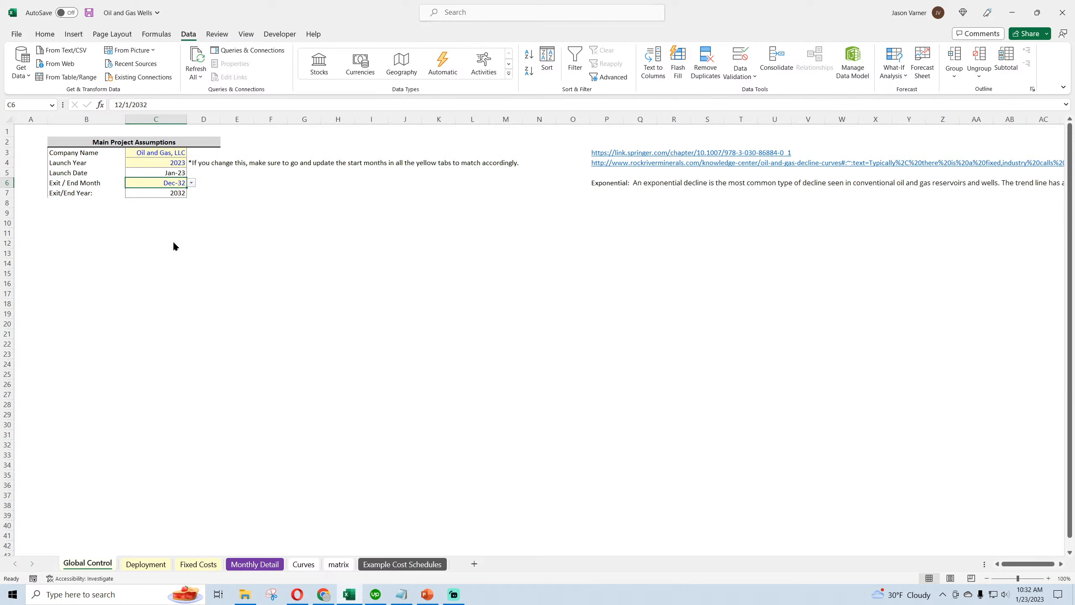
left_click(272, 263)
Step: Label cell B8, below Exit/End Year, as Forecast Period
left_click(73, 203)
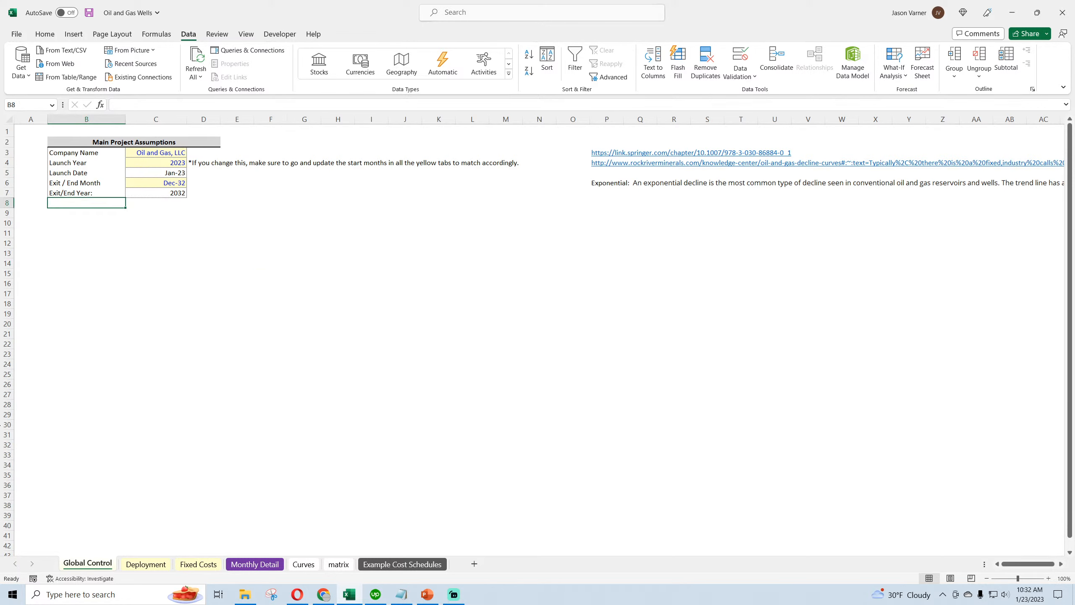
type("Forecast")
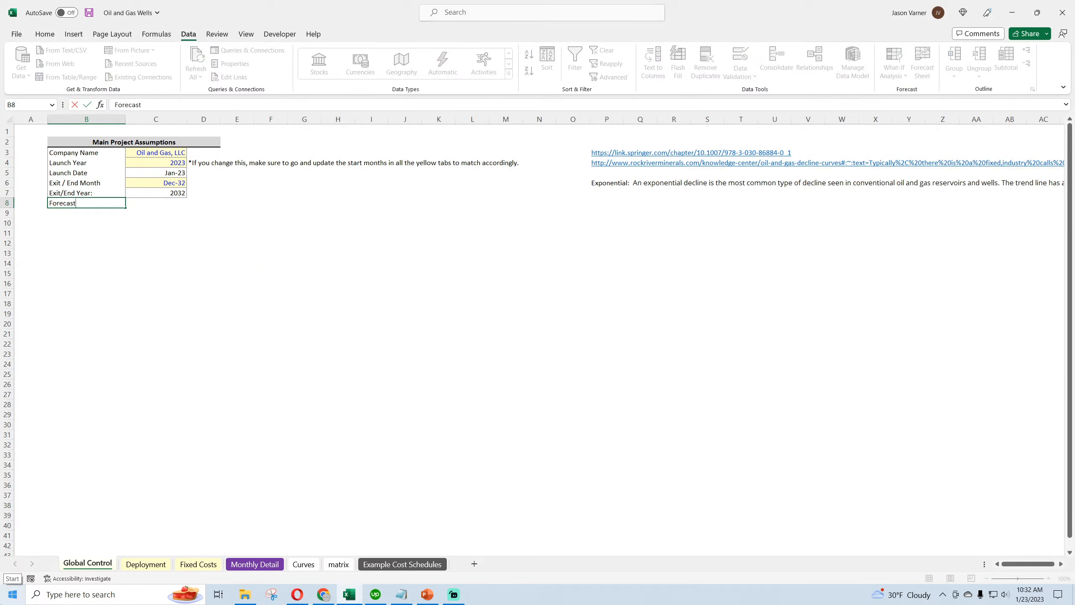
type(" Period")
key("Tab")
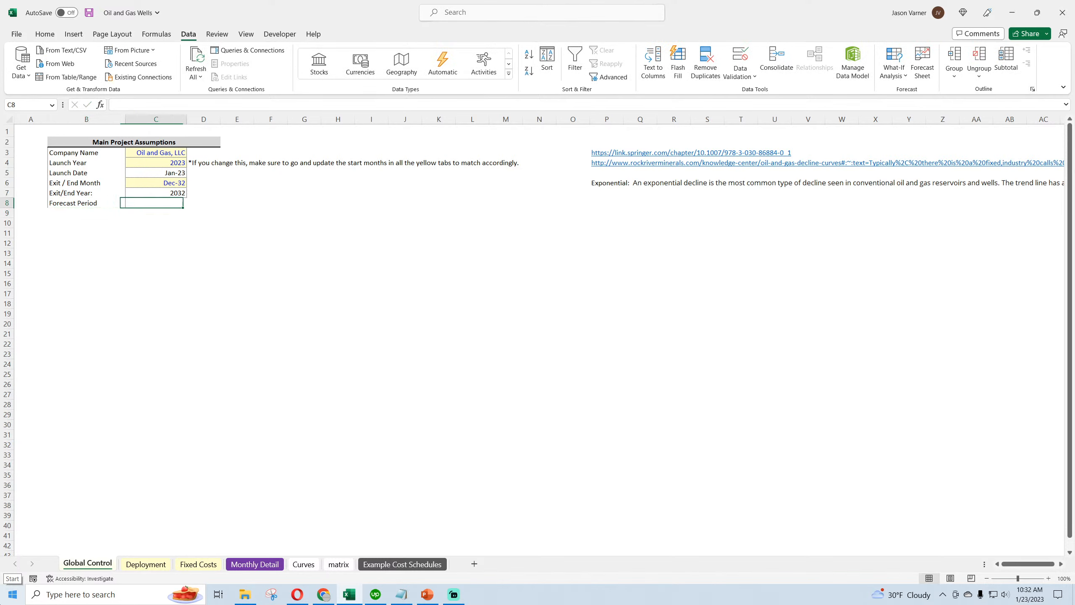
Step: Enter the formula =DATEDIF(C6,C7,"m") in C8 as the forecast period in months
type("=")
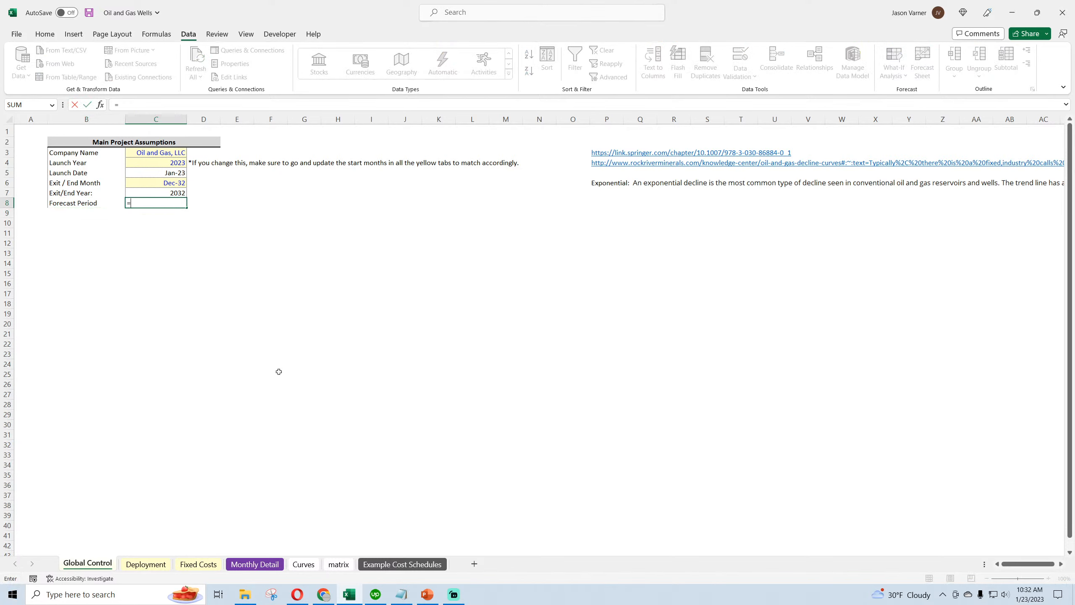
type("datedif(")
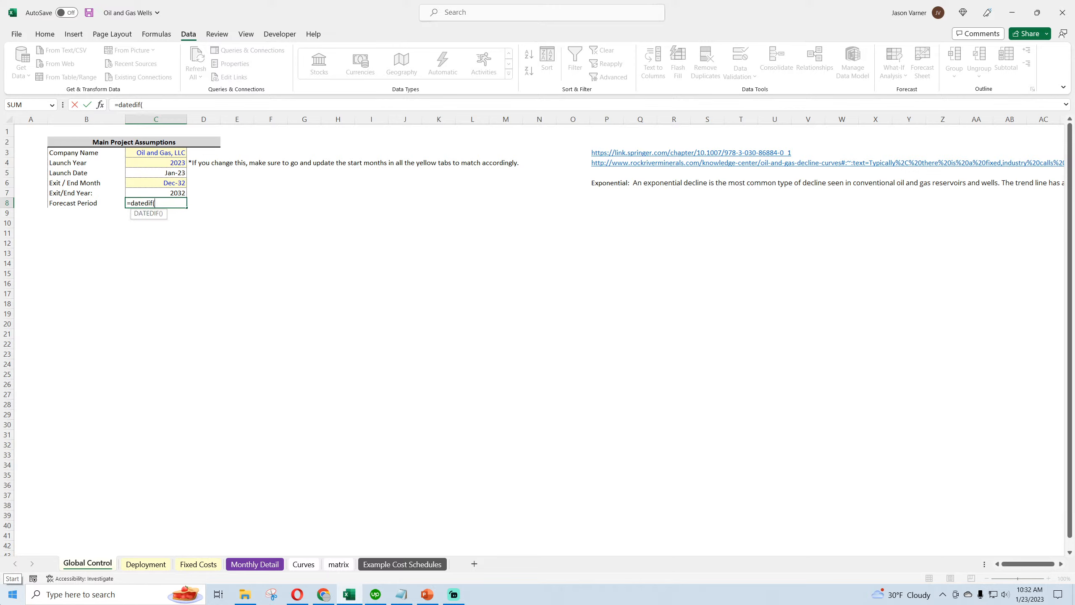
left_click(178, 185)
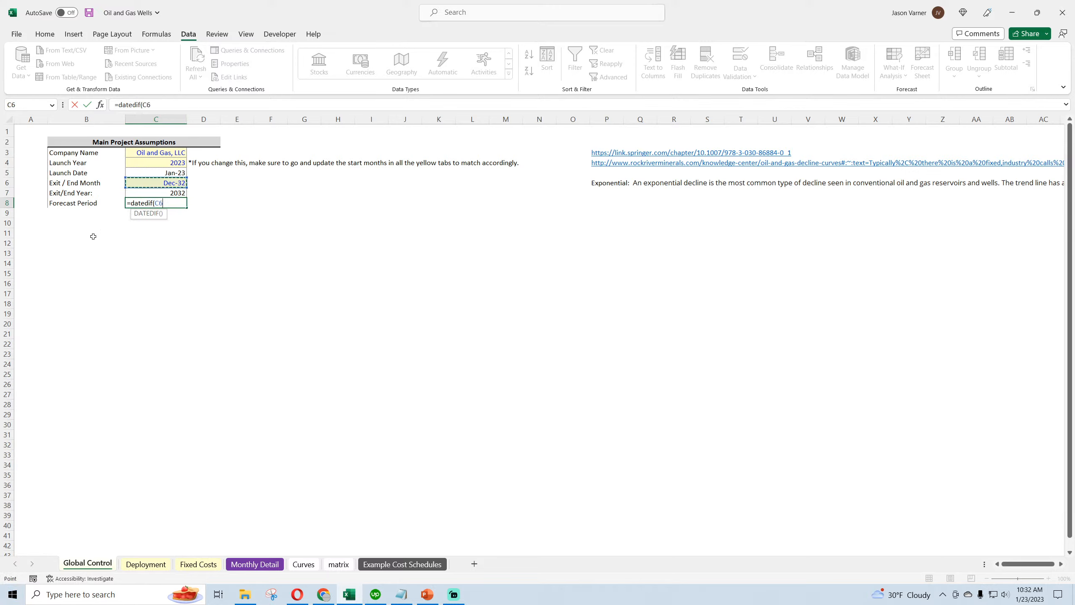
type(",")
left_click(180, 199)
type(",\"")
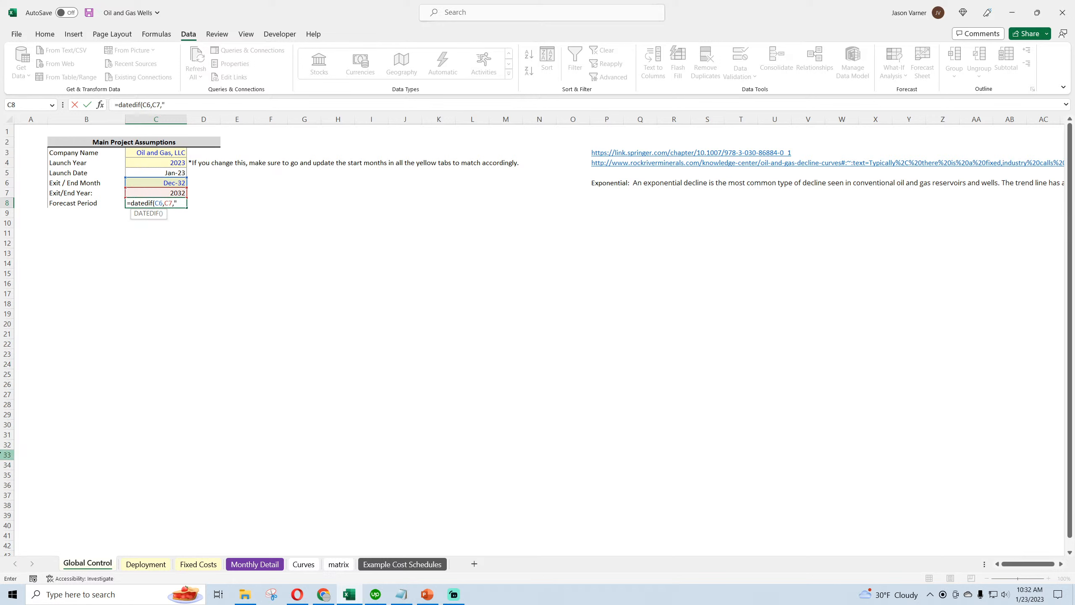
type("m\")")
key("Return")
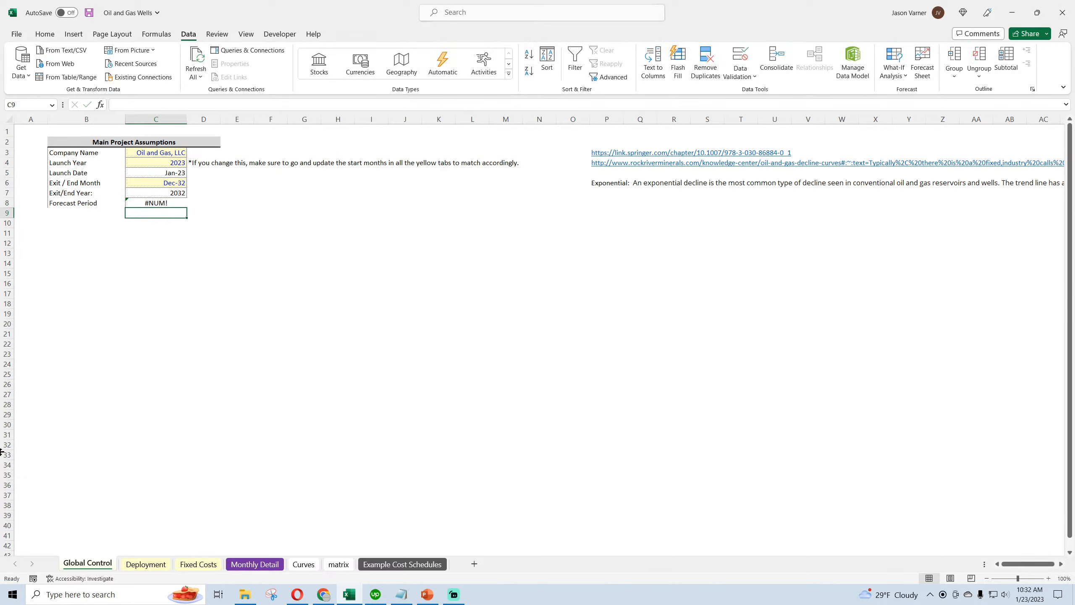
Step: Swap the date references in the C8 formula so it reads =DATEDIF(C7,C6,"m")
left_click(177, 201)
double_click(156, 104)
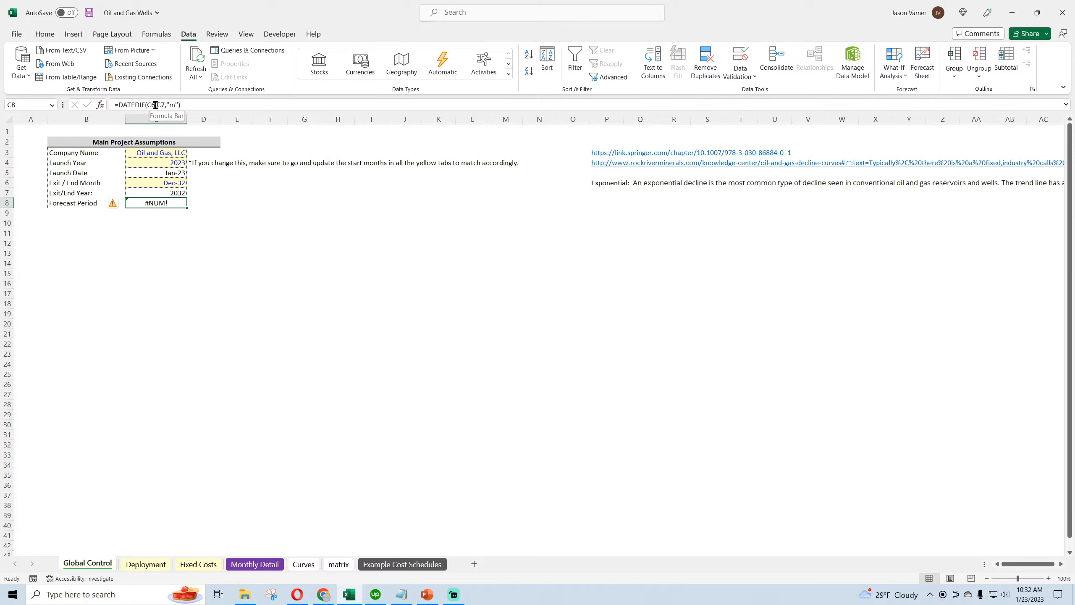
left_click(156, 193)
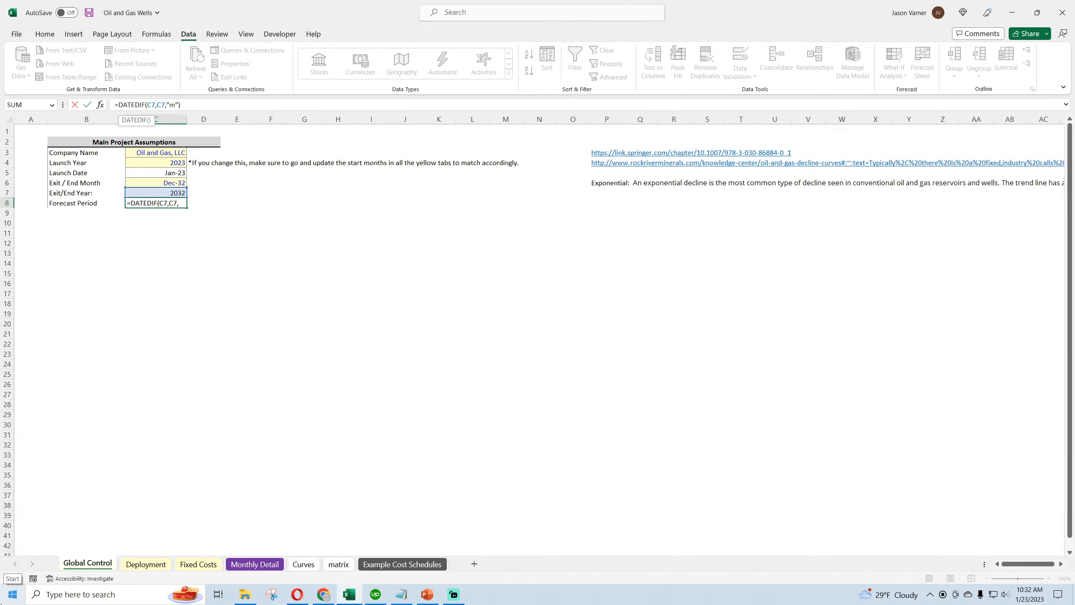
key("Up")
key("Return")
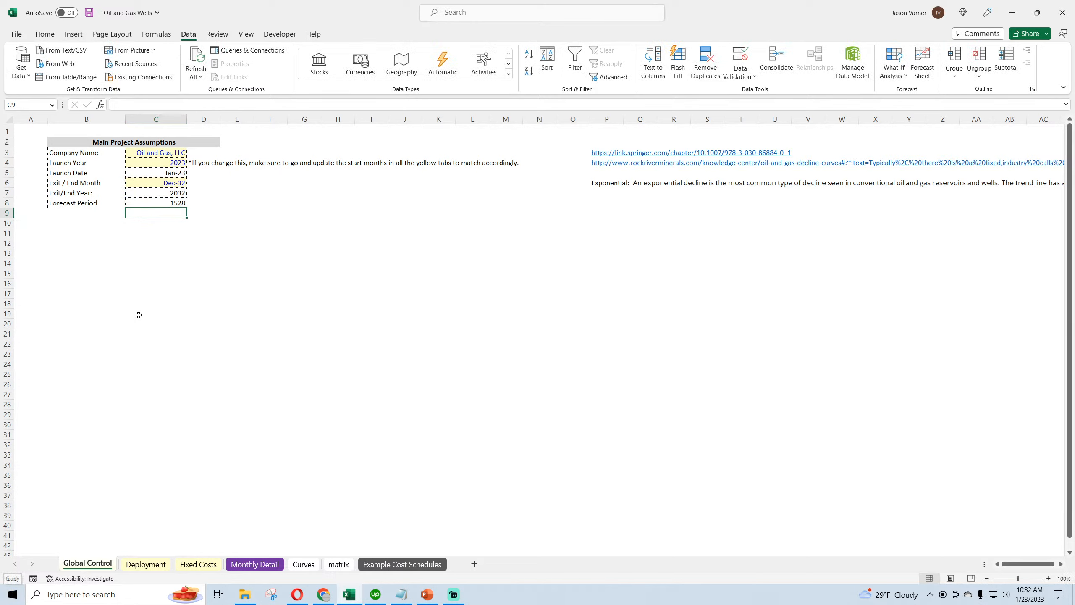
Step: Point the Forecast Period formula at the launch date and exit month, as =DATEDIF(C5,C6,"m")
left_click(170, 205)
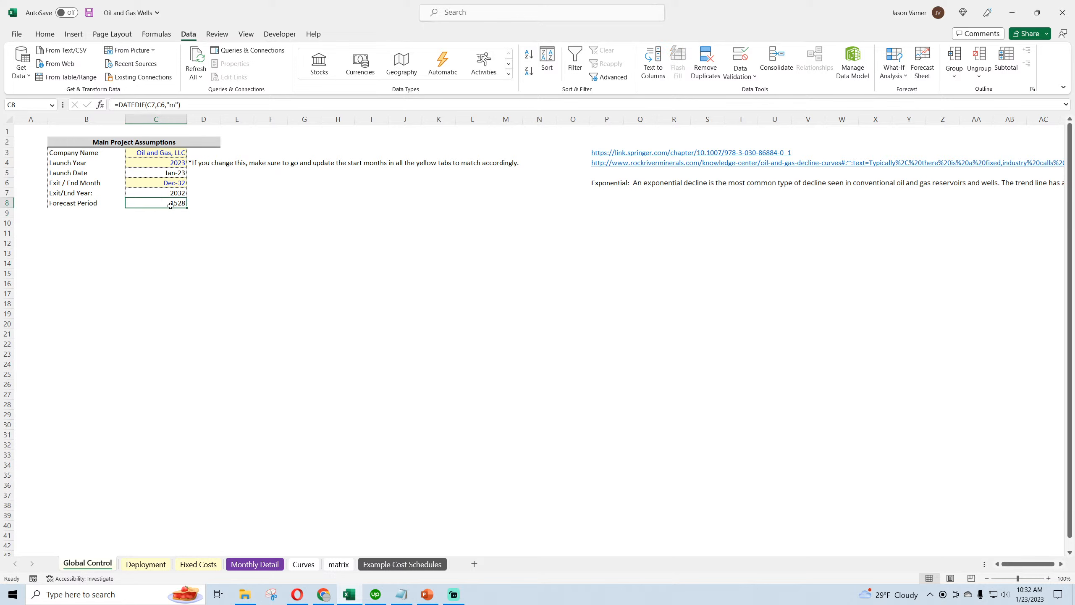
left_click(209, 102)
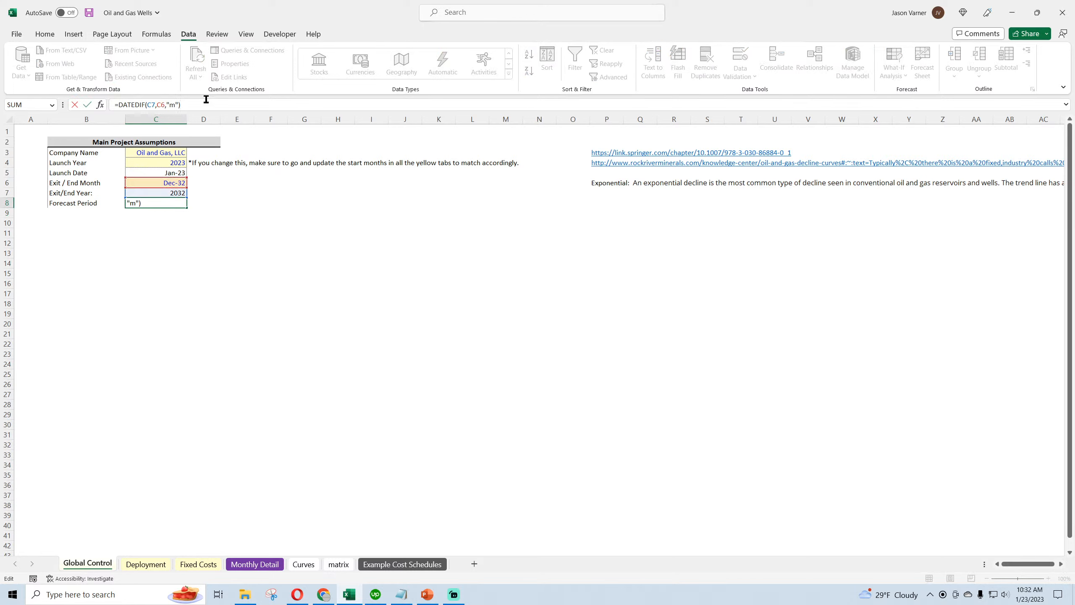
left_click(169, 174)
left_click_drag(169, 188, 172, 182)
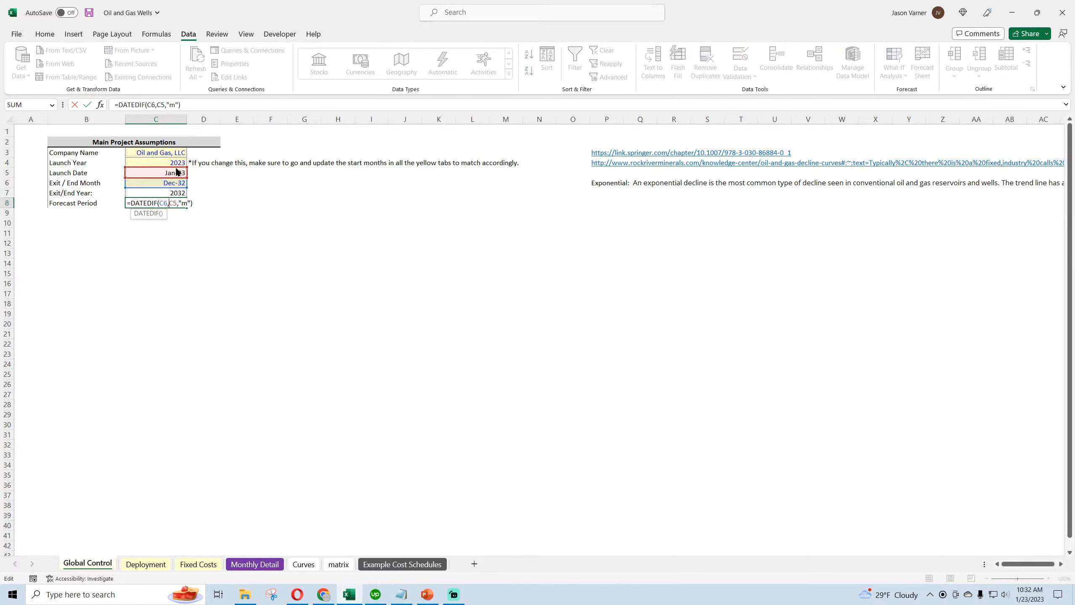
mouse_move(175, 174)
left_mouse_down()
mouse_move(177, 194)
mouse_move(175, 174)
left_mouse_up()
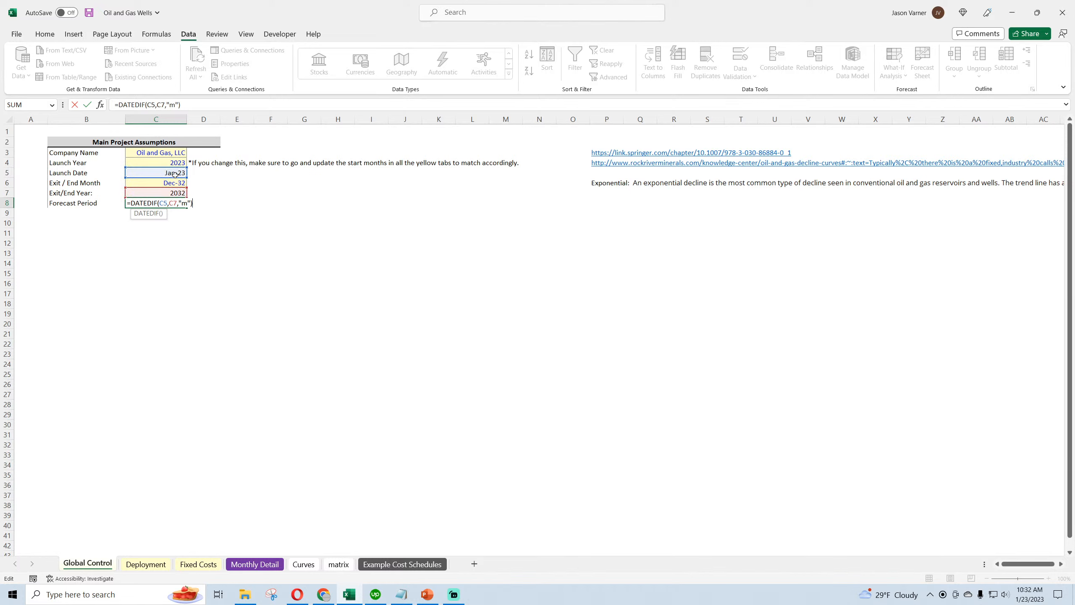
key("Return")
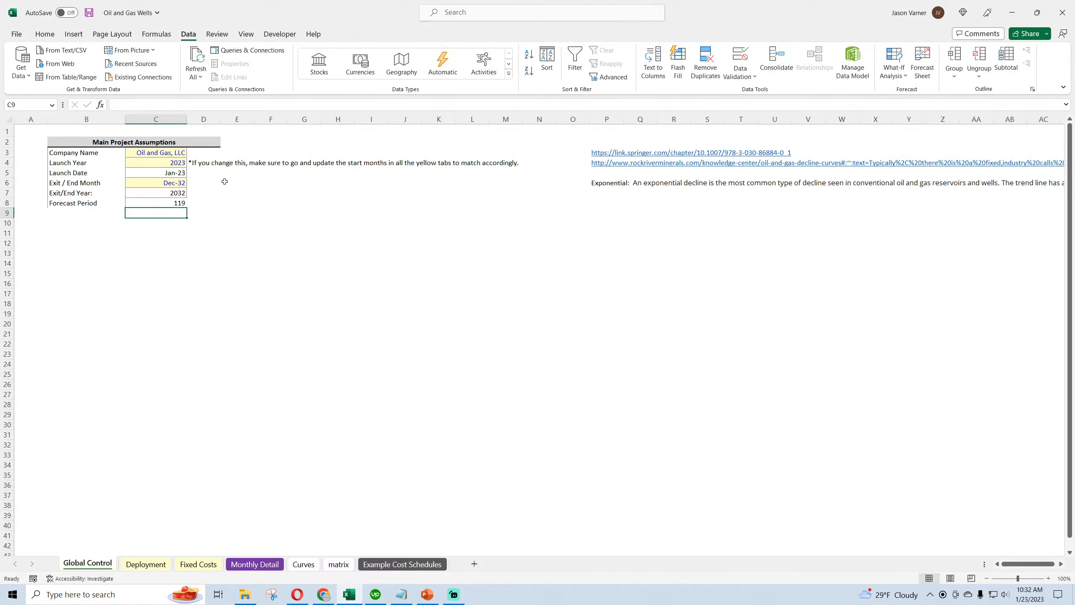
Step: Append +1/12 to the Forecast Period formula so it reads =DATEDIF(C5,C6,"m")+1/12
left_click(174, 202)
left_click(198, 105)
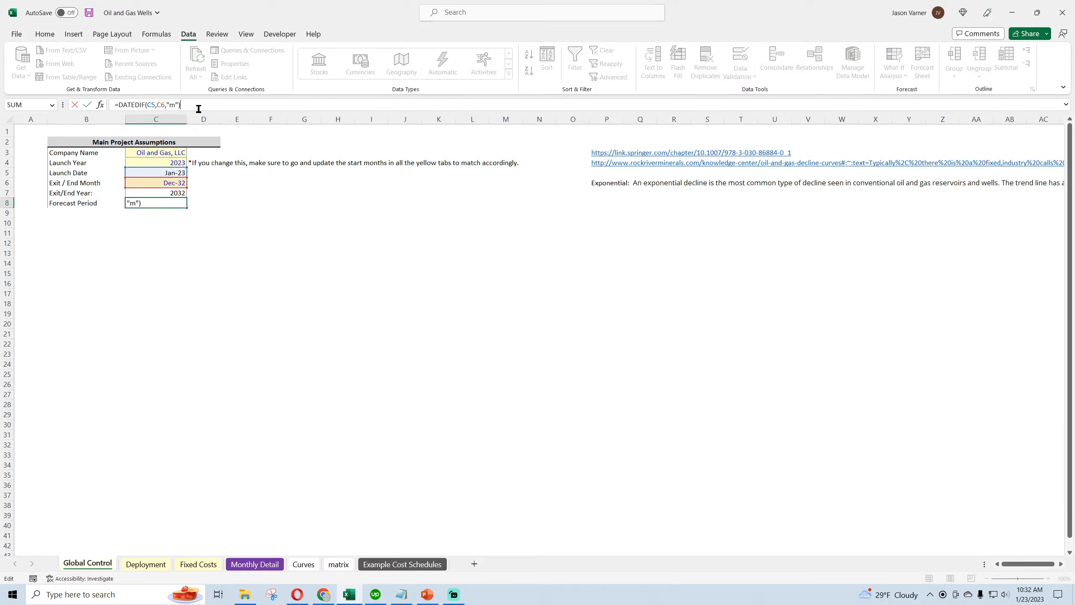
type("+1")
key("Return")
key("Up")
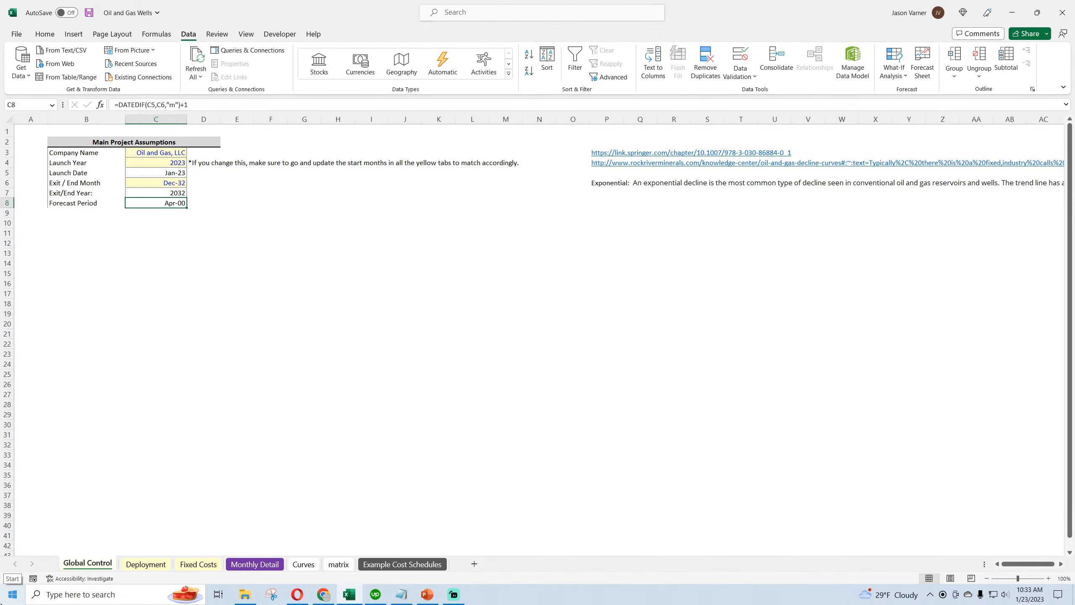
left_click(219, 104)
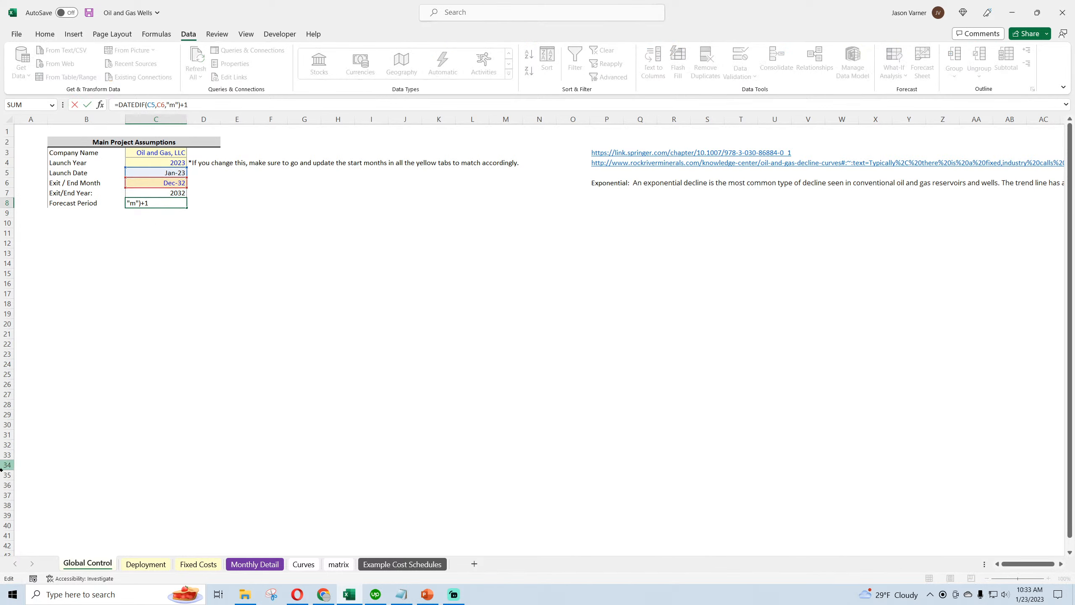
key("Return")
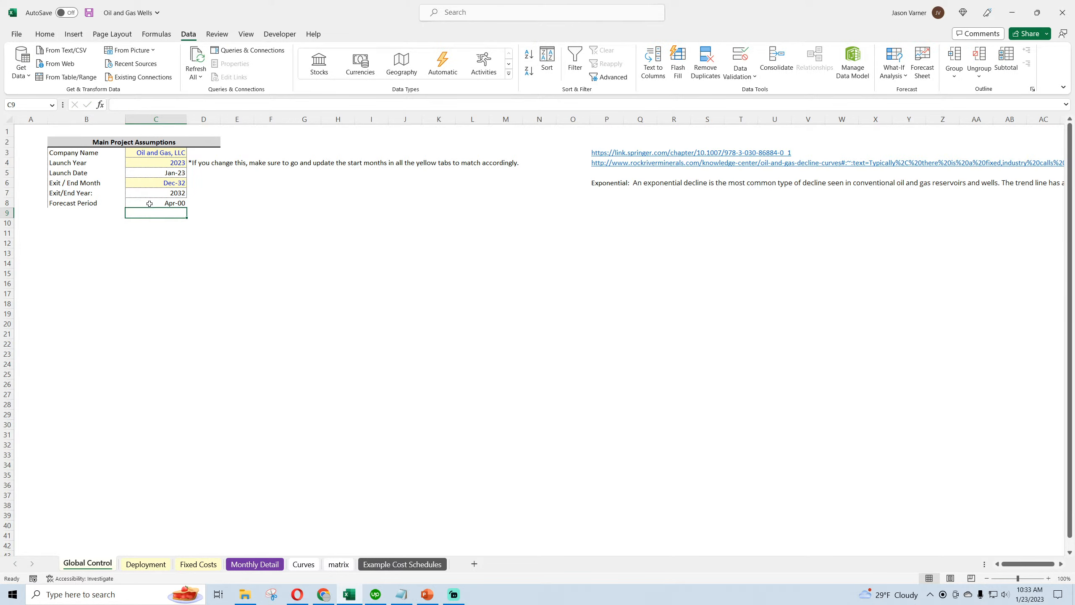
Step: Format the Forecast Period value in C8 as a number with one decimal place
left_click_drag(149, 204, 107, 202)
left_click(45, 34)
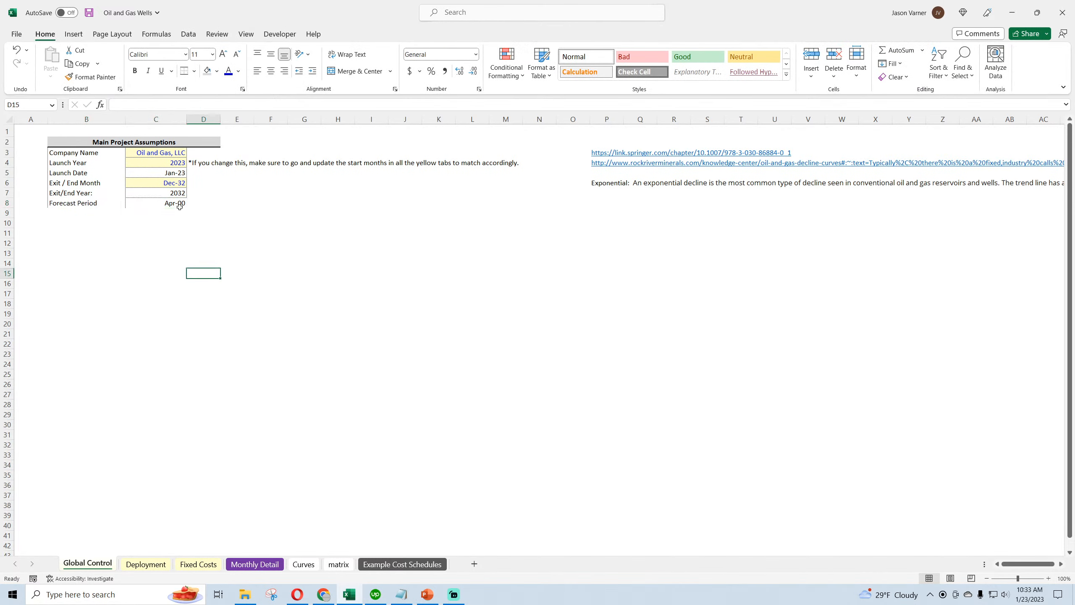
left_click(179, 205)
left_click(473, 61)
left_click(440, 73)
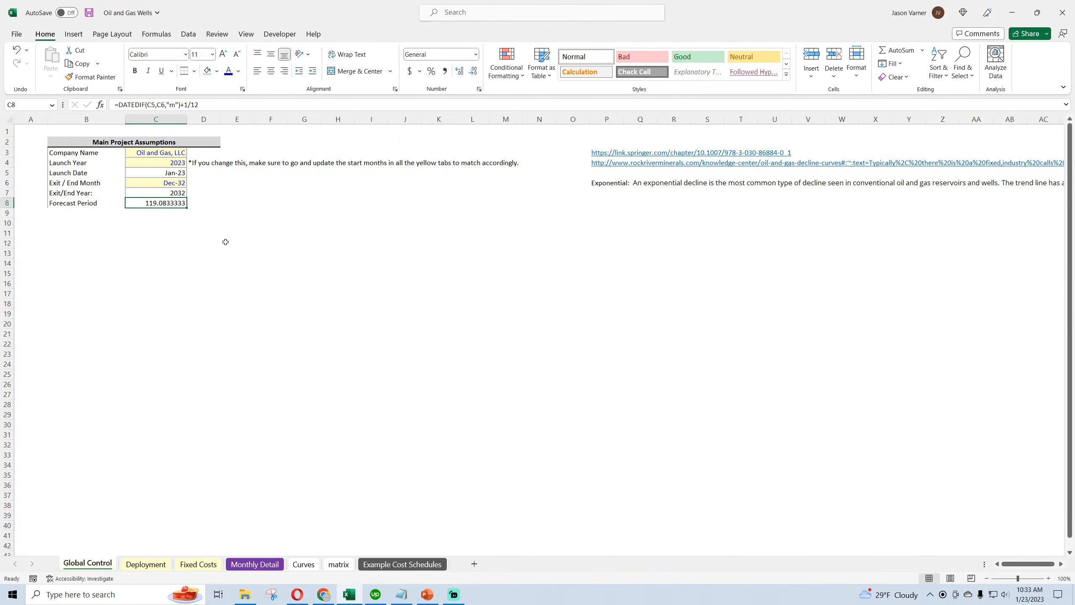
left_click(479, 90)
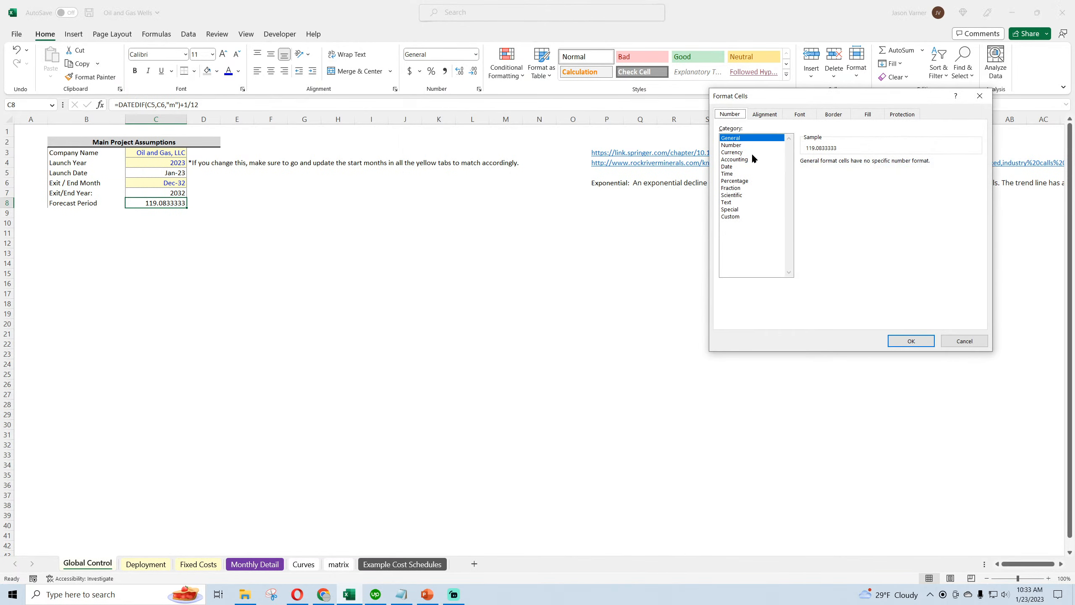
left_click(739, 145)
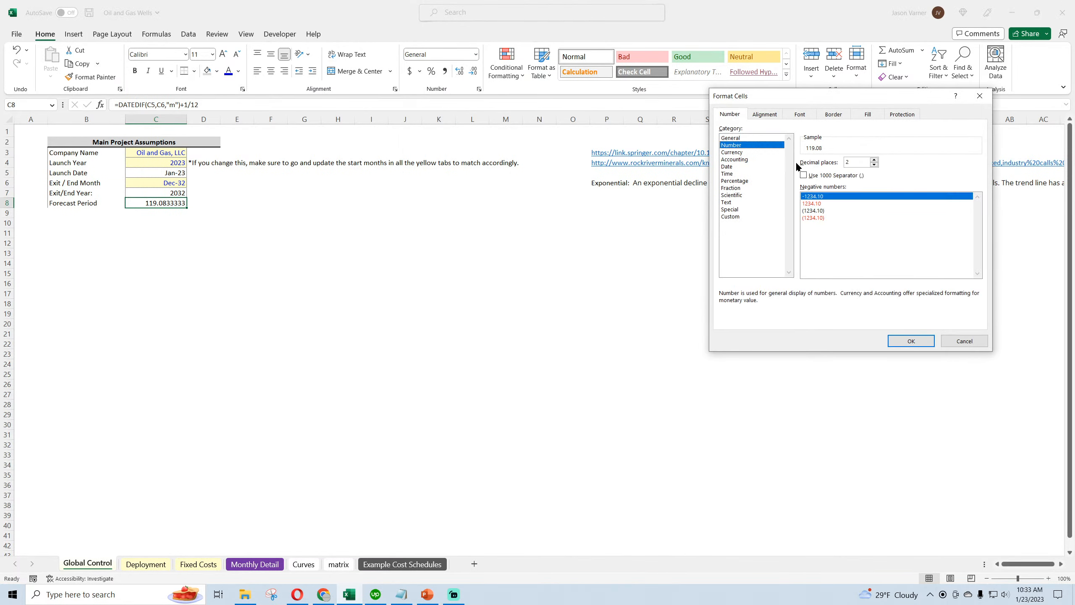
left_click(910, 340)
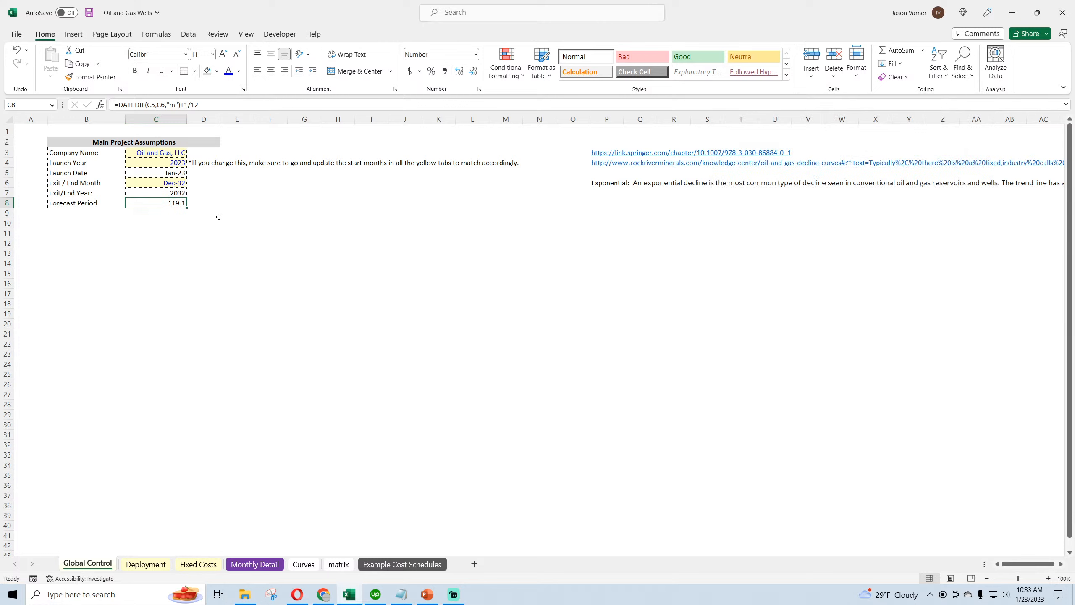
Step: Add parentheses to the Forecast Period formula so it reads =(DATEDIF(C5,C6,"m")+1)/12
left_click(183, 104)
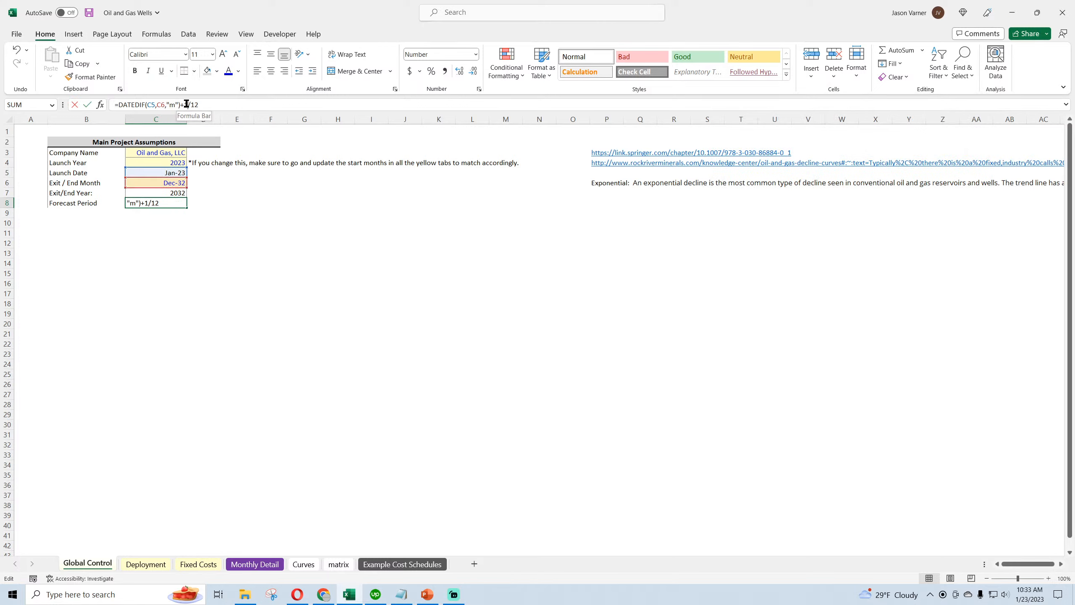
left_click(120, 105)
type("(")
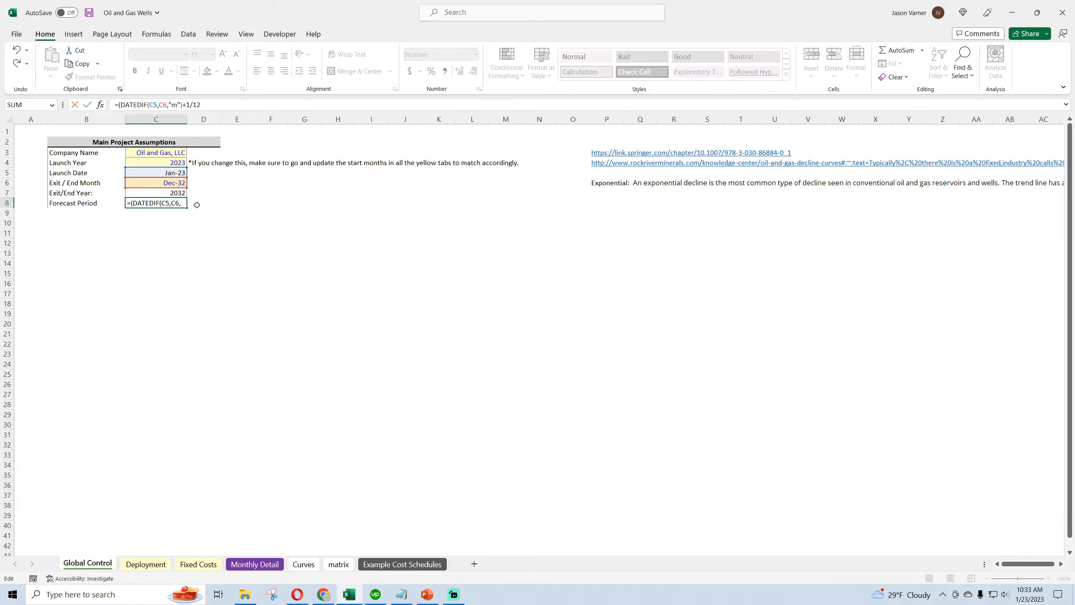
left_click(187, 105)
type(")")
key("Return")
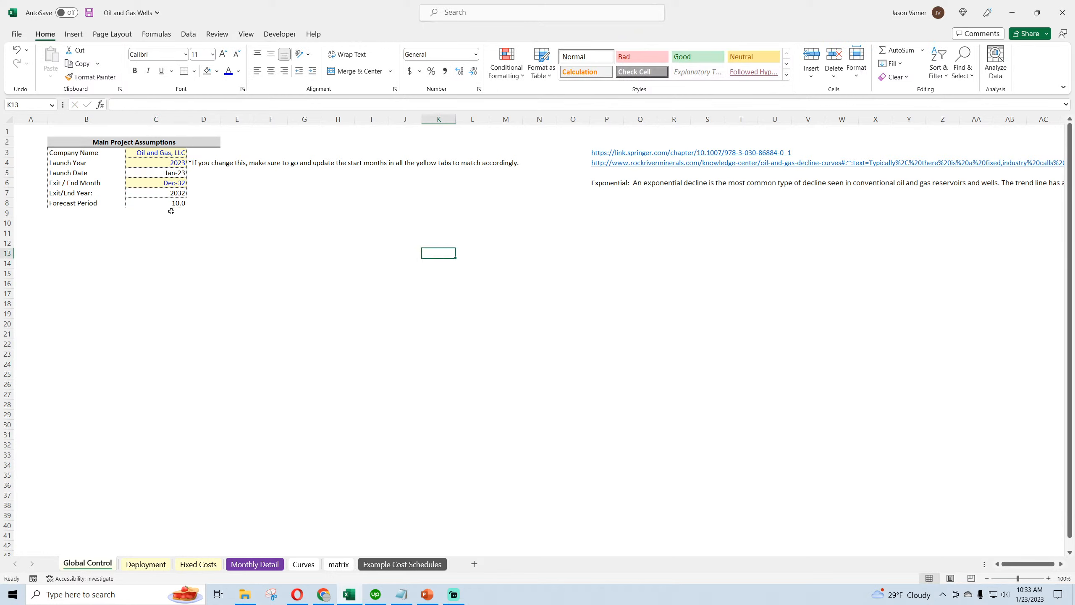
Step: Give the Forecast Period row a bottom border, apply all borders to C7:C8, and save the workbook
left_click_drag(161, 203, 84, 203)
left_click(194, 71)
left_click(205, 102)
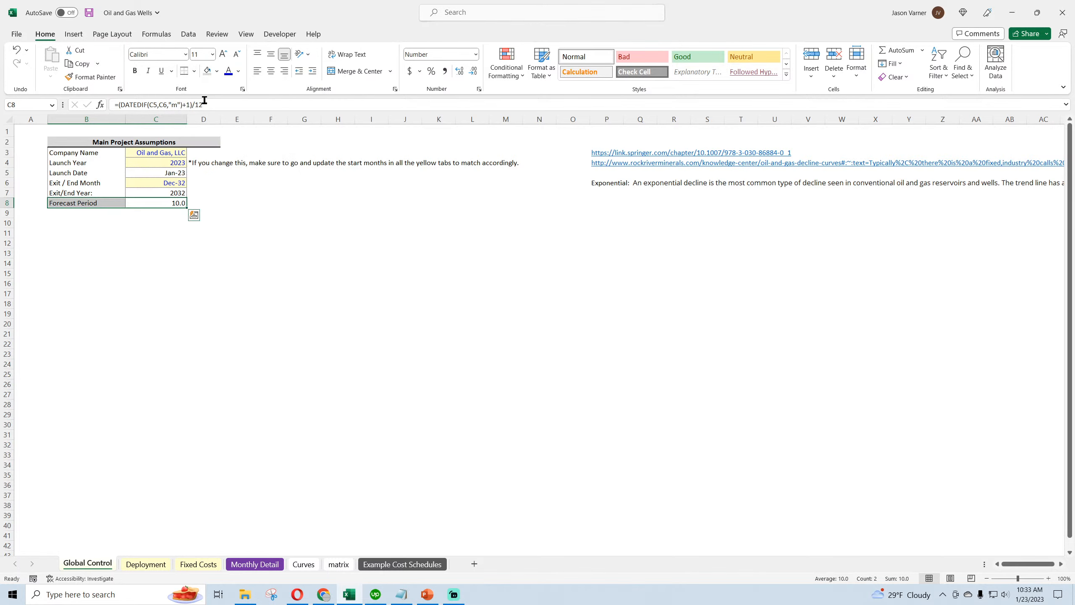
left_click(269, 263)
left_click(175, 202)
left_click_drag(169, 194, 169, 204)
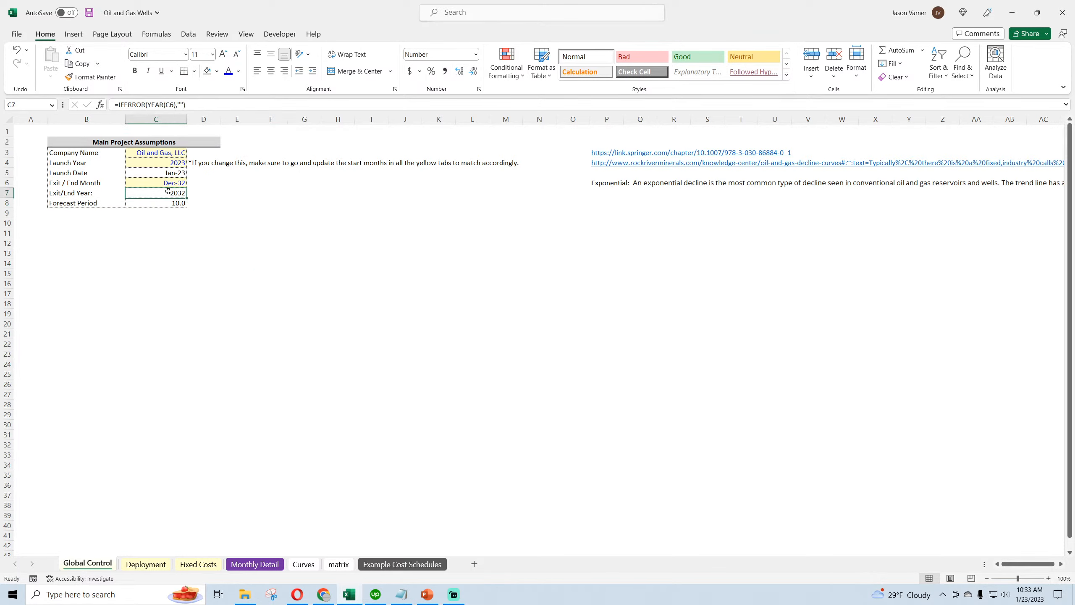
left_click(194, 71)
left_click(208, 163)
left_click(270, 284)
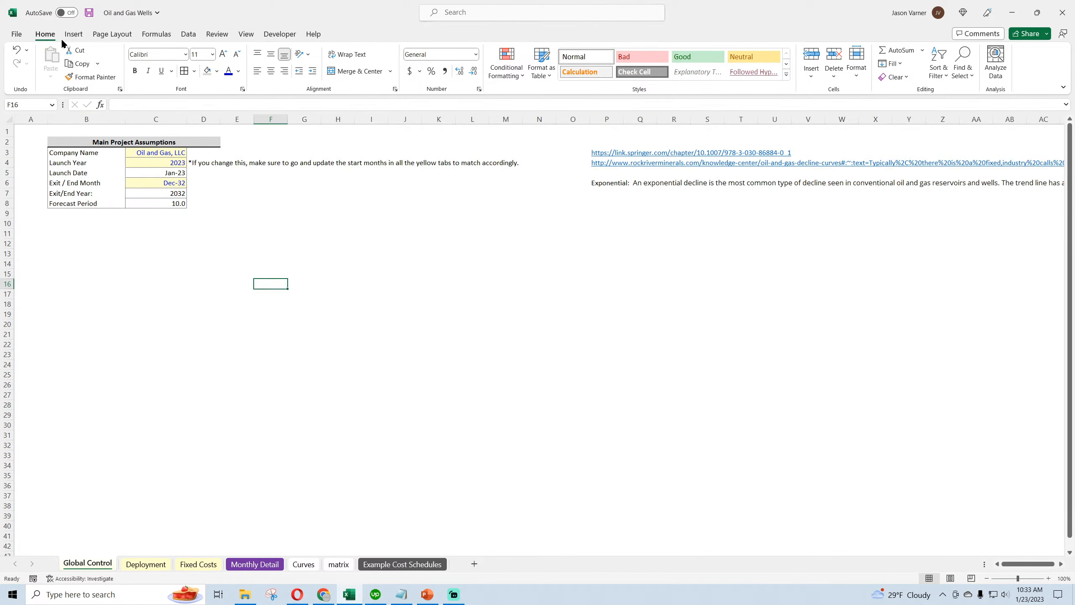
left_click(89, 14)
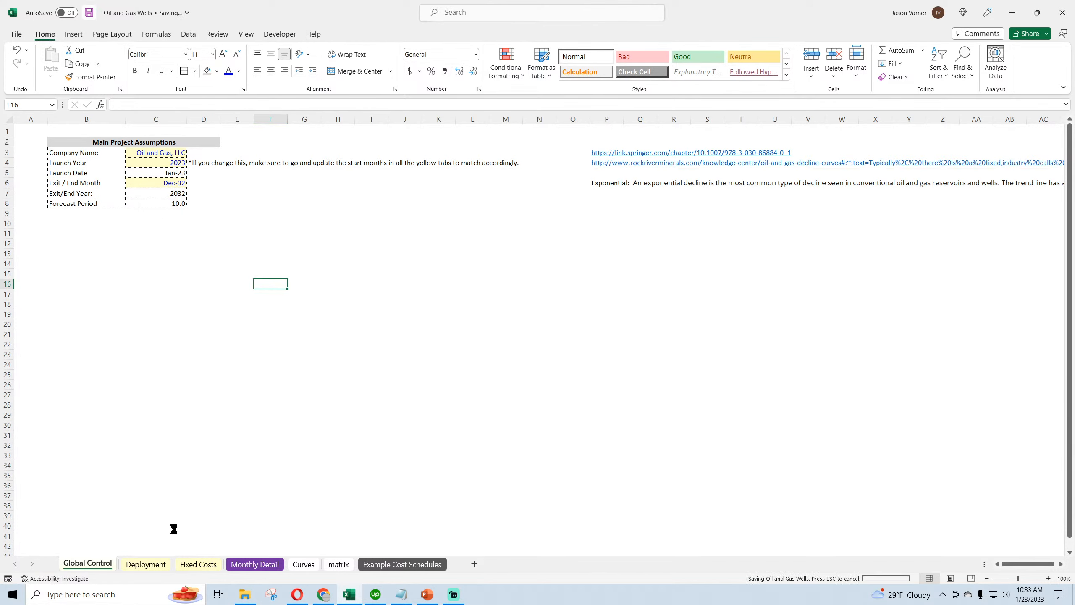
Step: Examine the Monthly Detail rows around the Dec-32 exit month and the January 2023 exploration and extraction cost formulas
left_click(256, 564)
left_click_drag(1006, 564, 1028, 570)
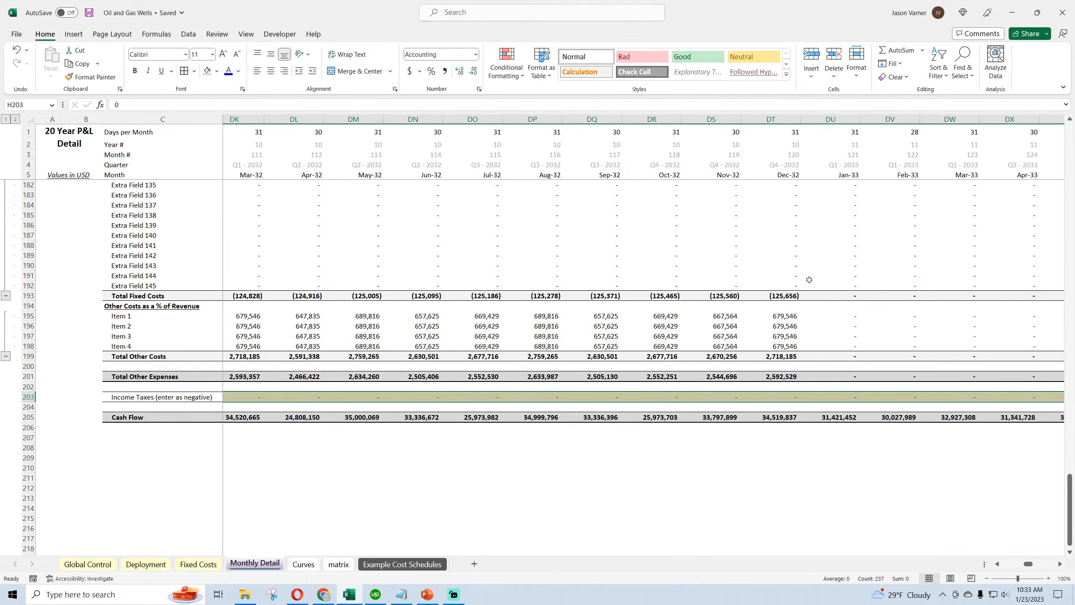
scroll(821, 393, "up", 20)
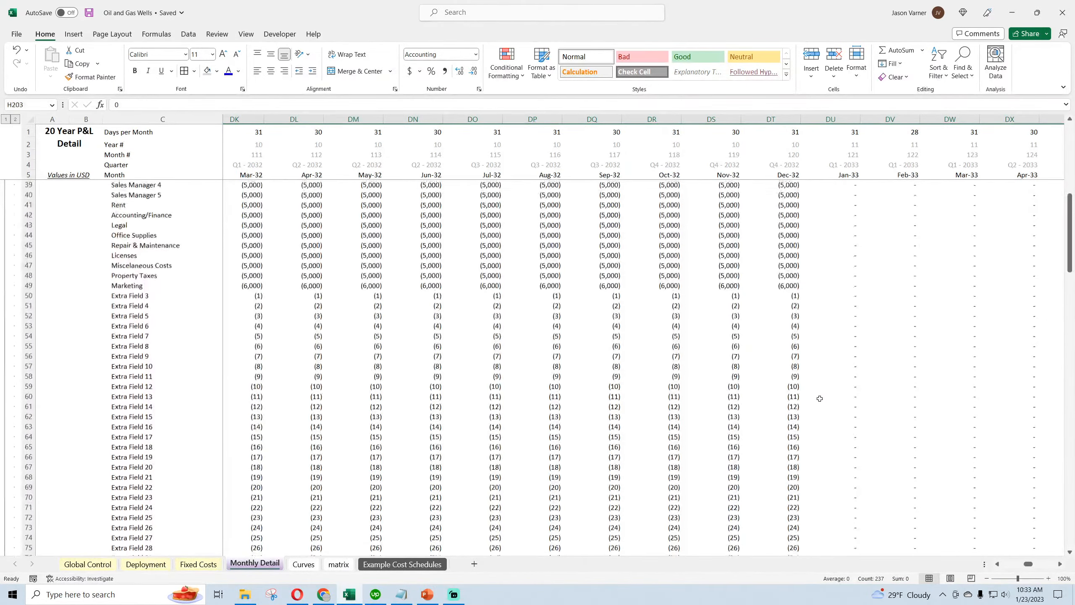
scroll(819, 398, "up", 6)
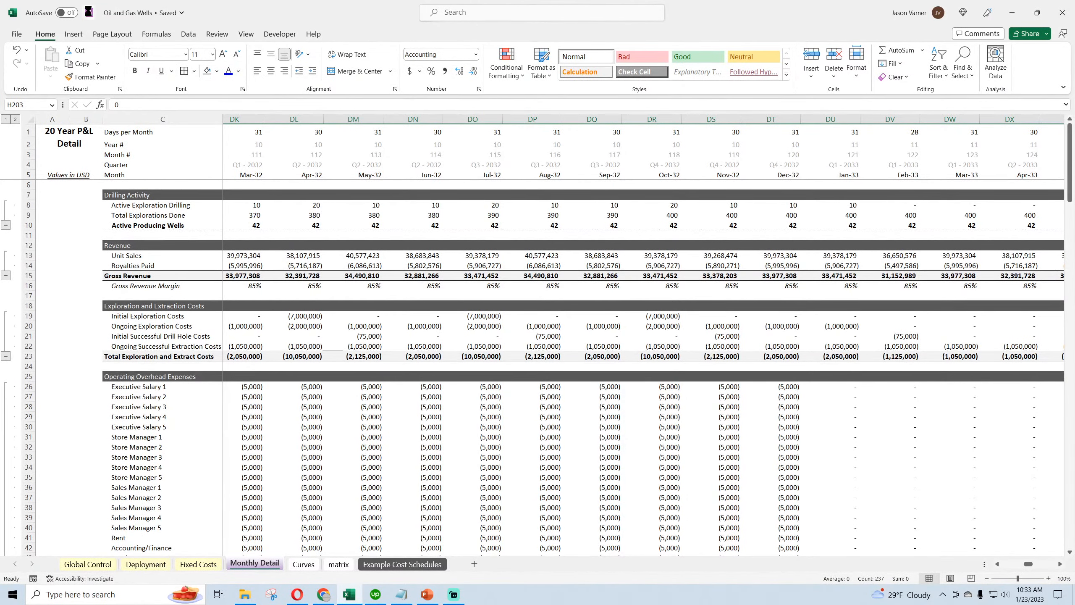
mouse_move(324, 597)
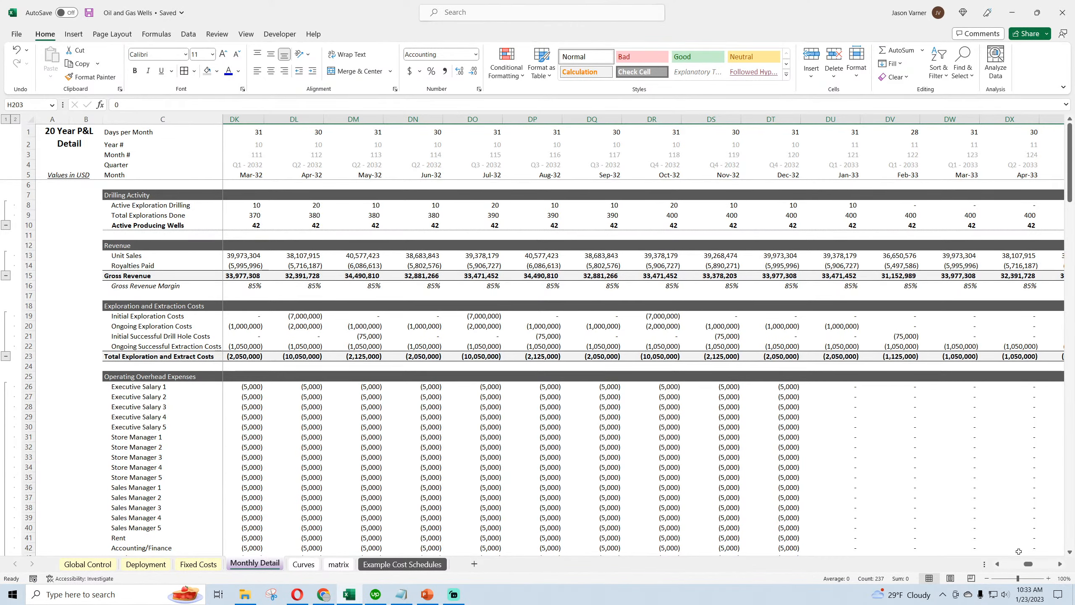
left_click_drag(1029, 564, 998, 567)
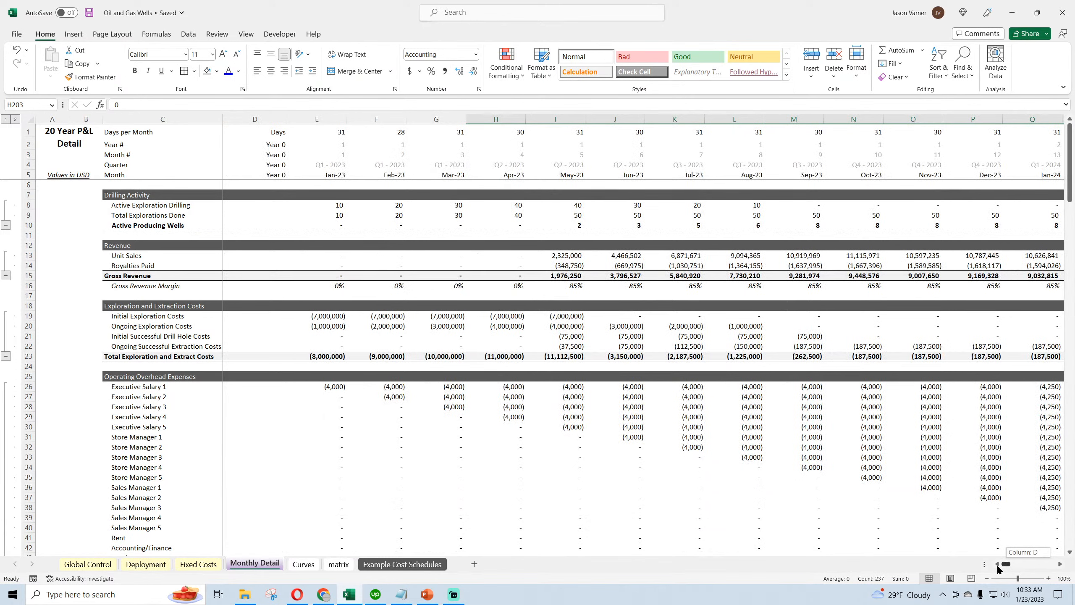
left_click(325, 355)
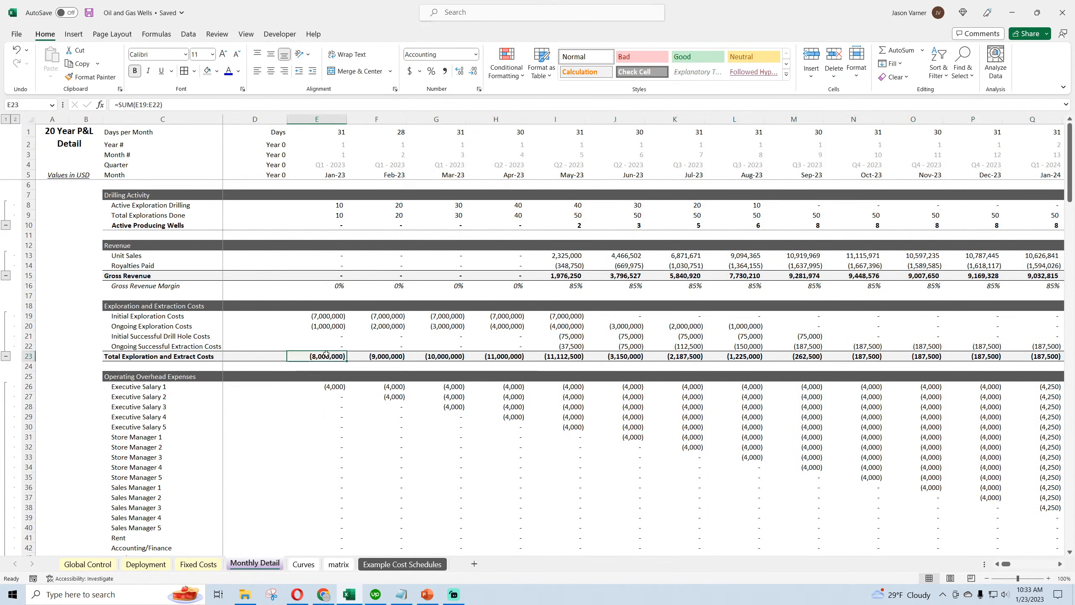
left_click(328, 316)
left_click(327, 325)
left_click(325, 338)
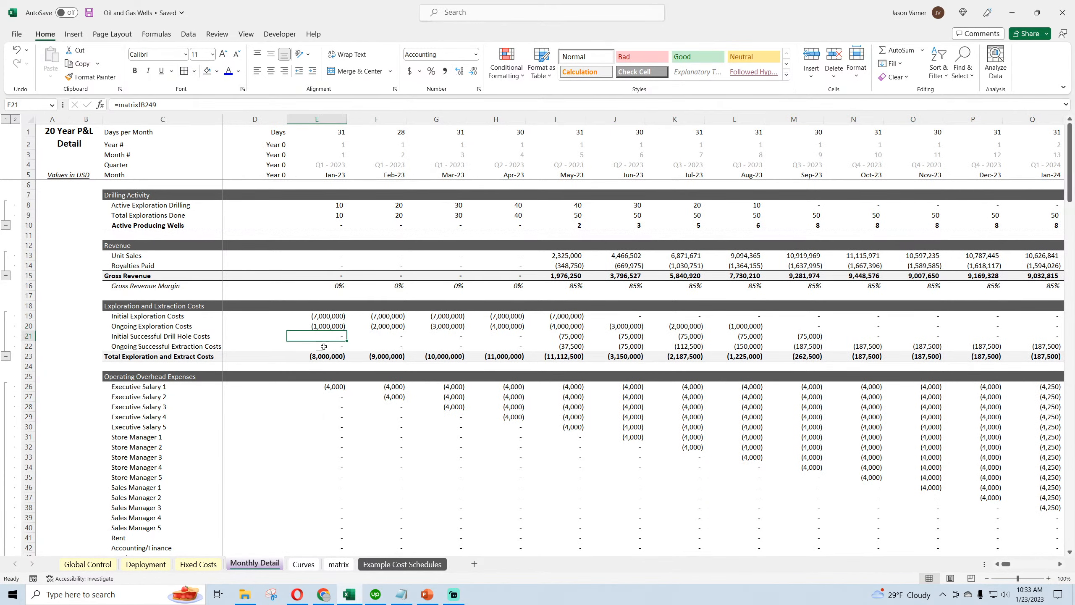
left_click(325, 347)
left_click(327, 355)
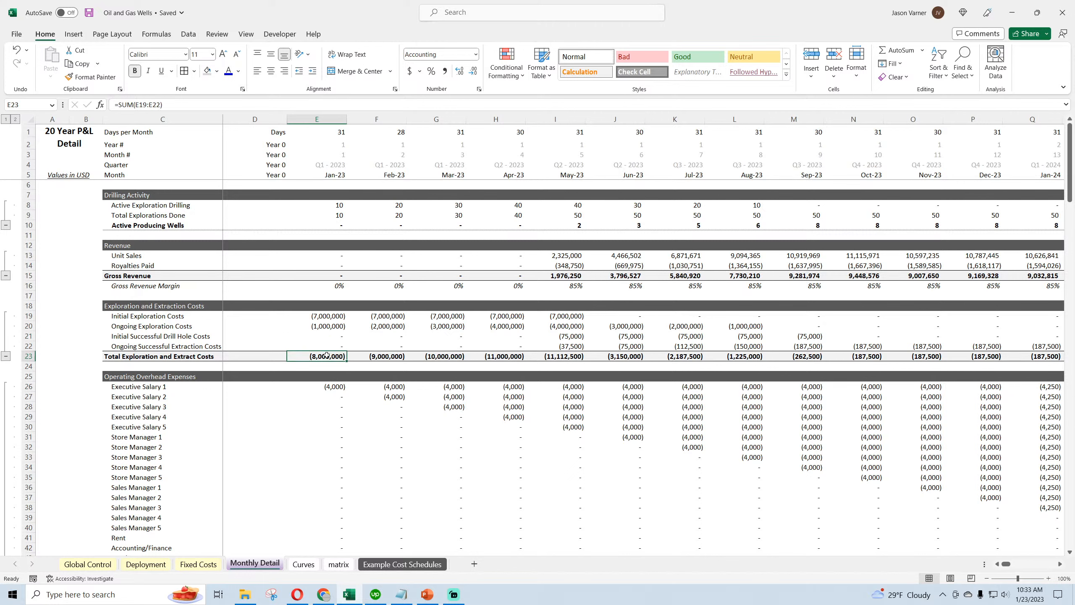
left_click(332, 314)
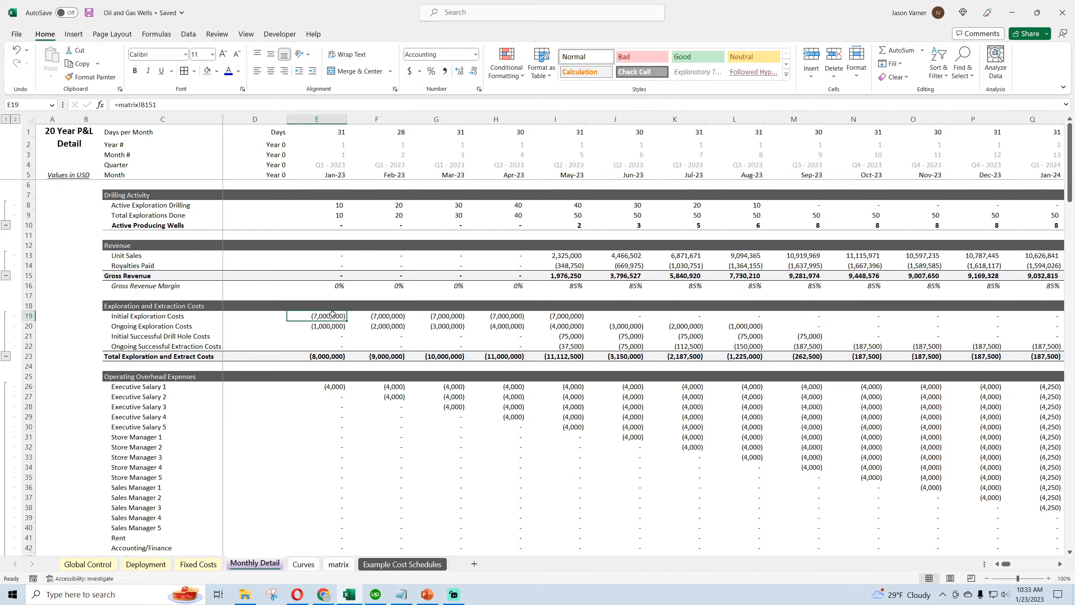
Step: Wrap the January 2023 Unit Sales formula in an exit-month test, as =IF(E5>'Global Control'!C6,0,matrix!B445)
left_click(331, 257)
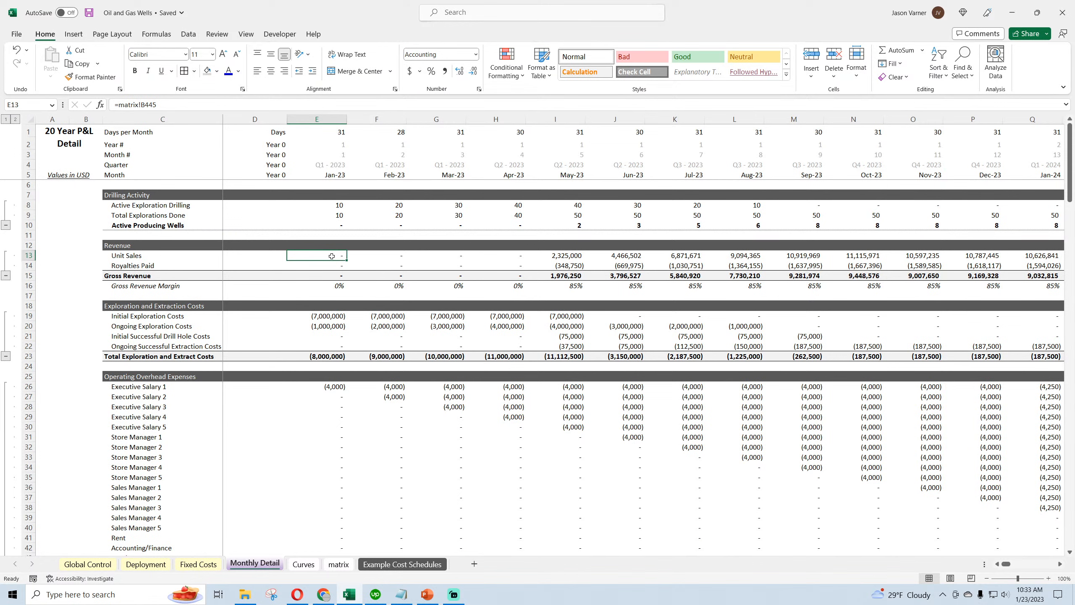
left_click(123, 104)
type("if(")
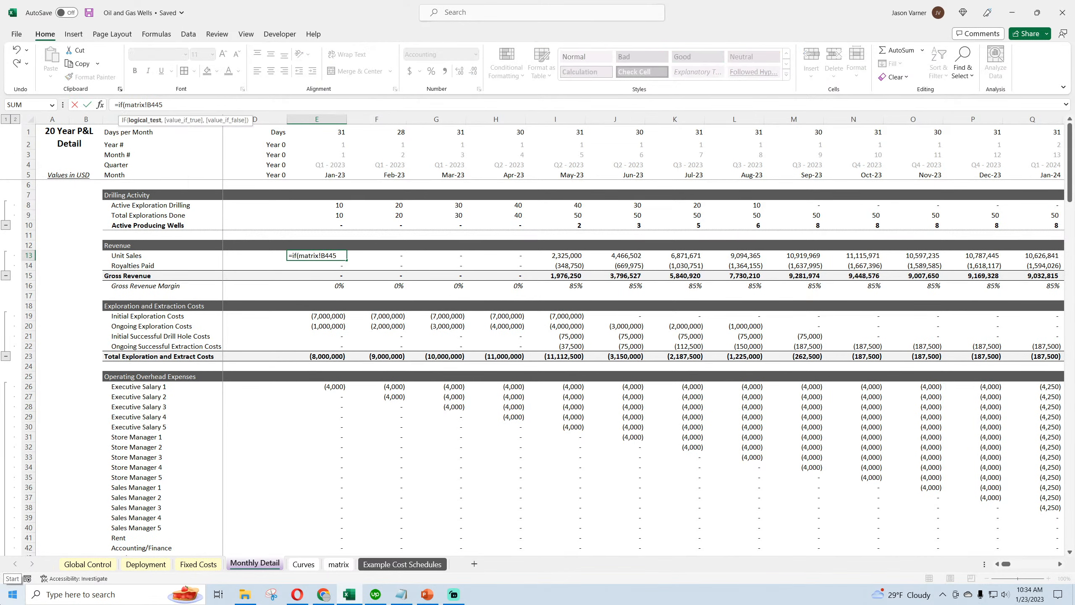
left_click(338, 173)
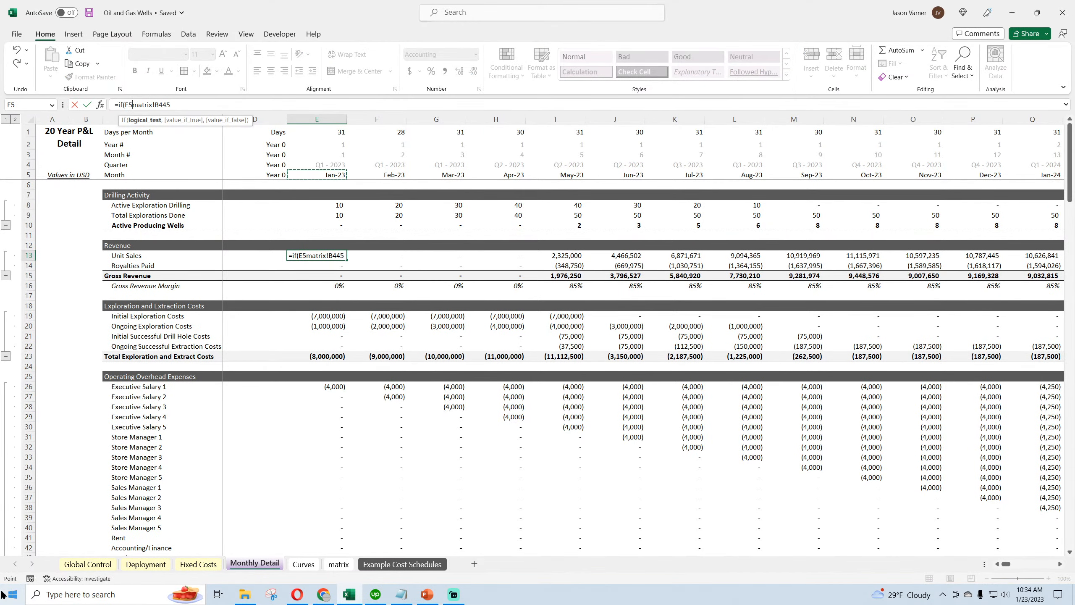
type(">")
left_click(88, 564)
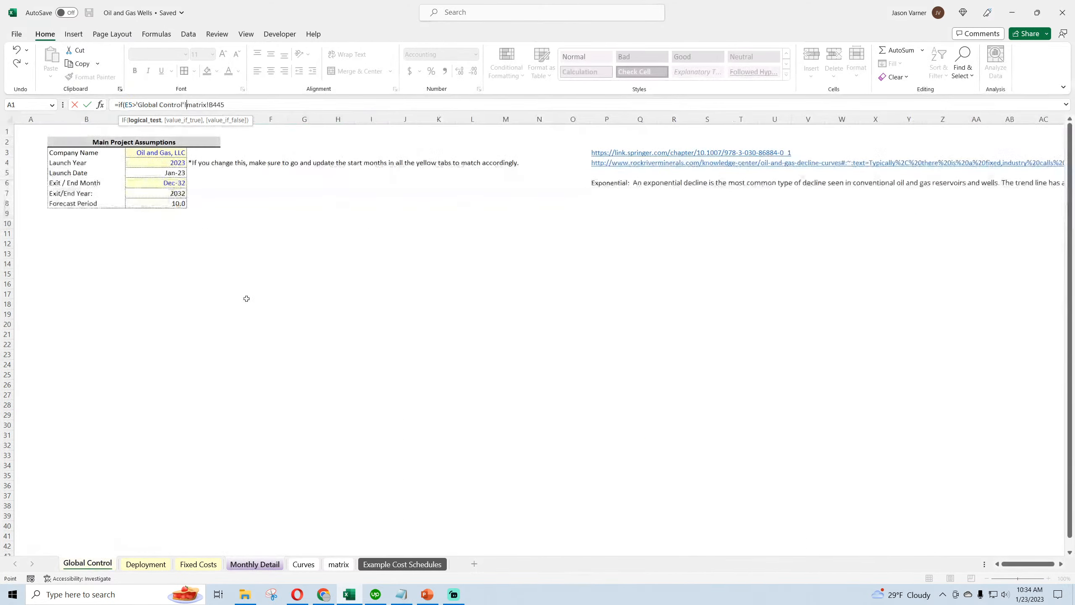
left_click(173, 182)
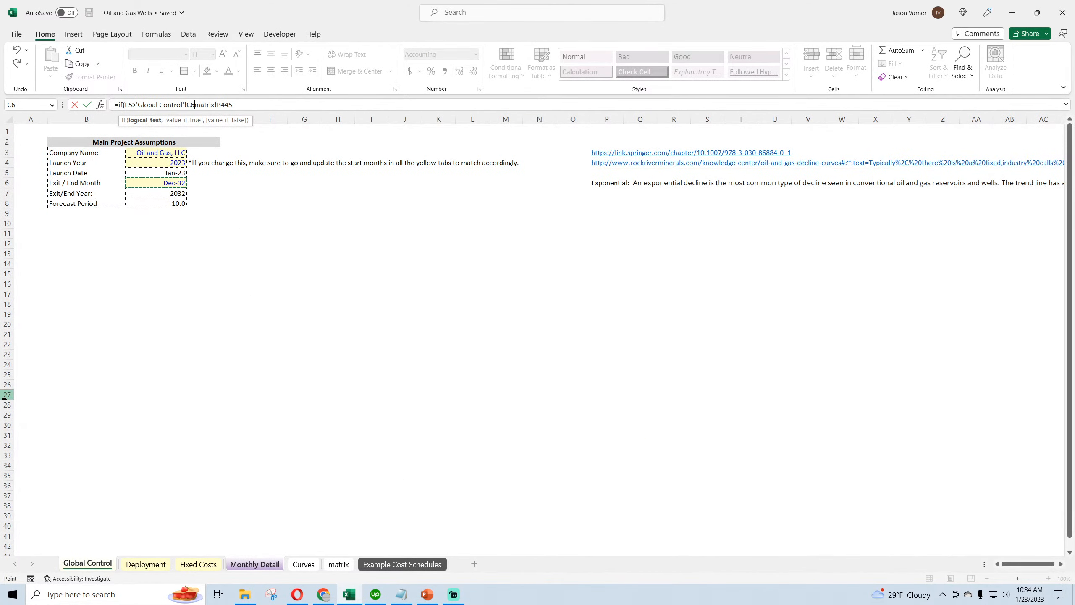
type(",0,")
key("Return")
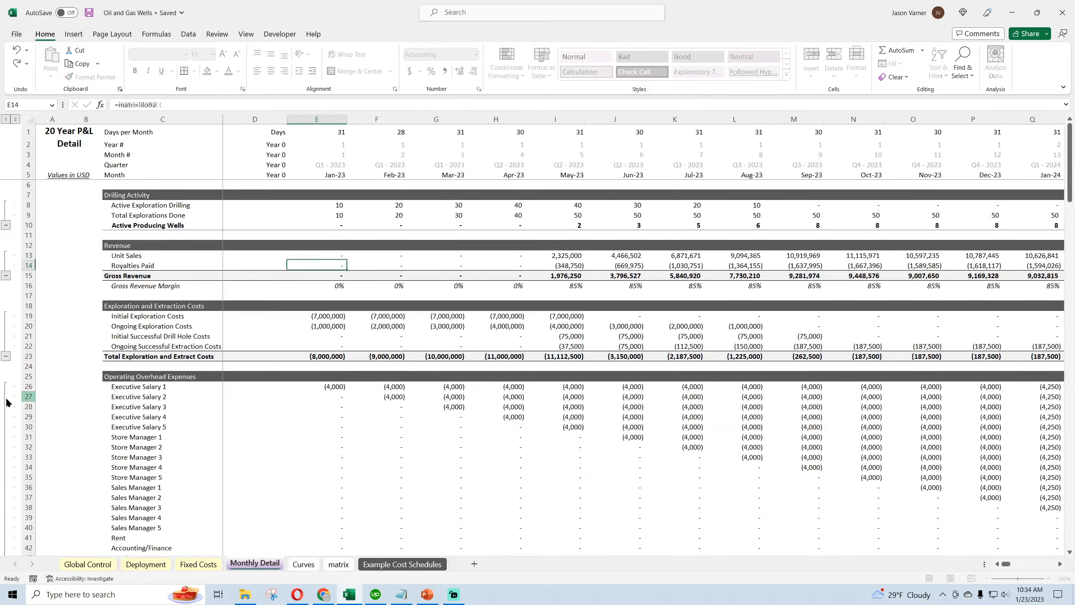
Step: Anchor the exit month column as $C6 in the E13 formula and copy its IF(E5>'Global Control'!$C6,0, portion
left_click(322, 255)
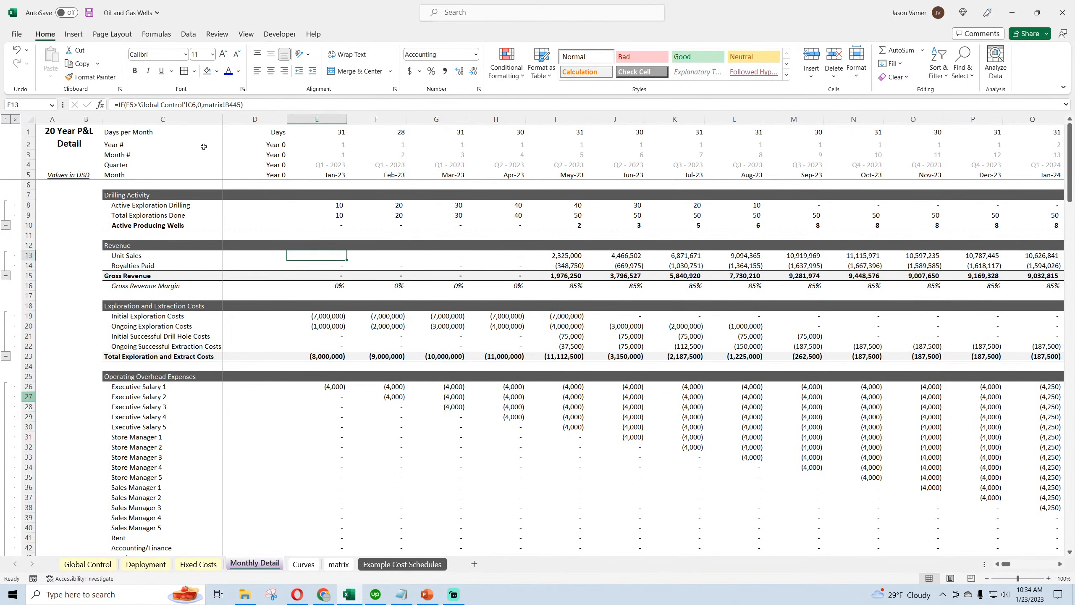
left_click(184, 105)
type("$")
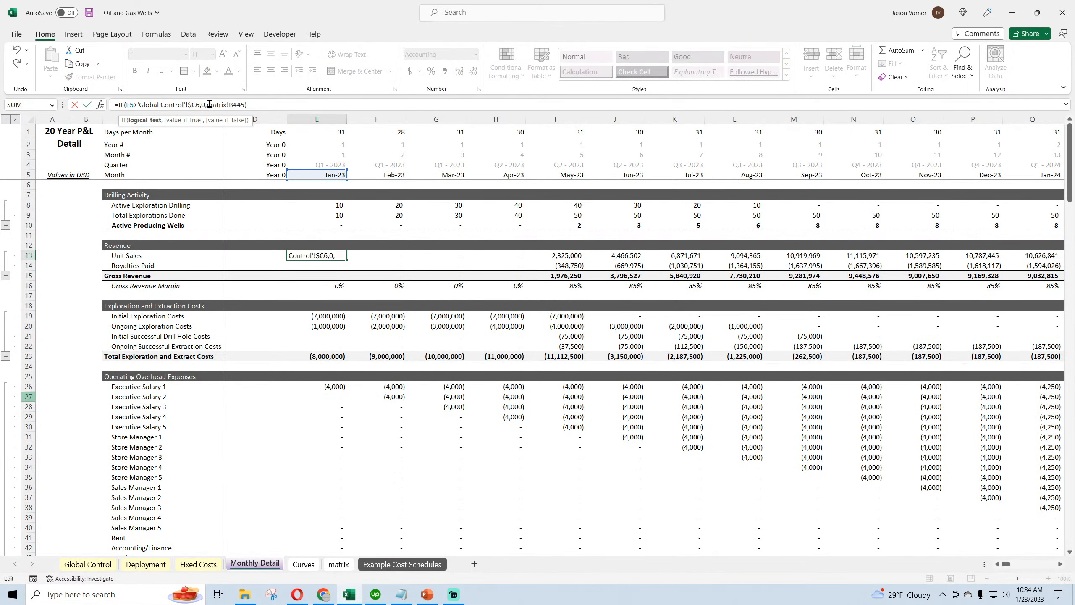
left_click_drag(195, 106, 129, 104)
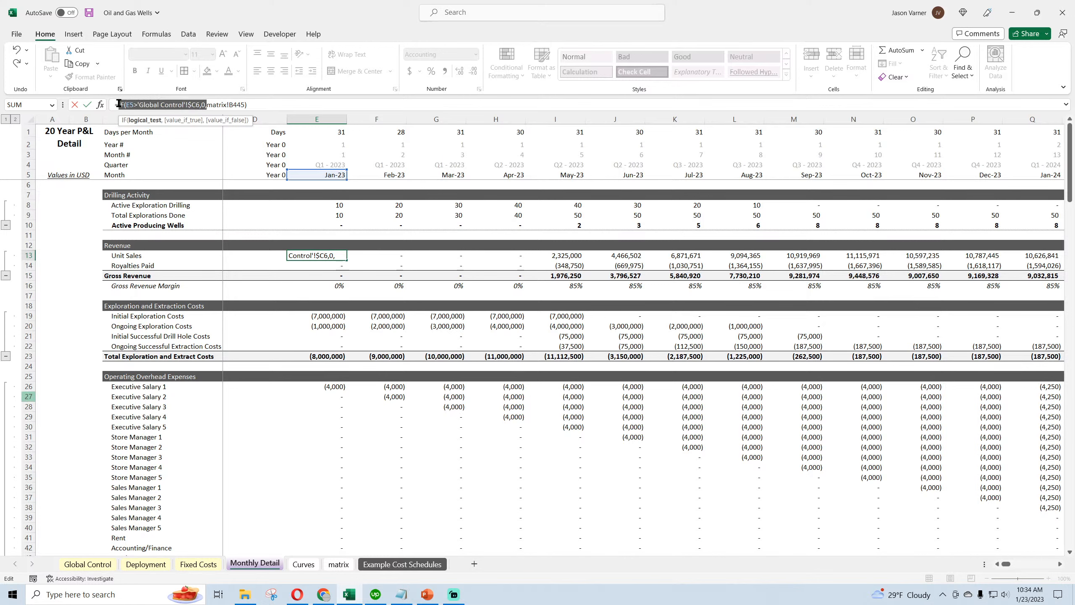
right_click(141, 103)
left_click(164, 121)
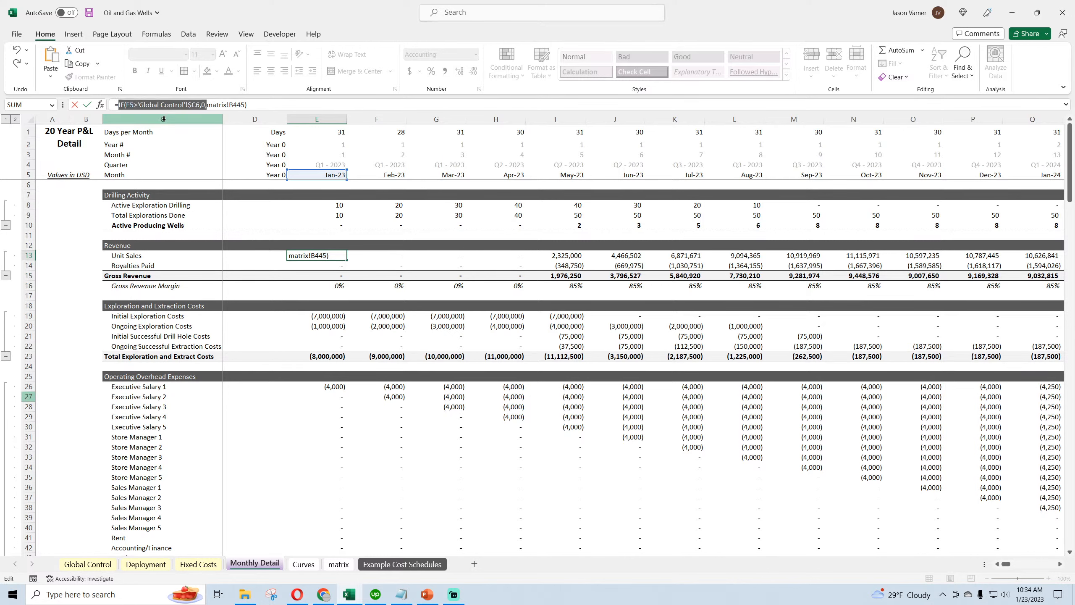
key("Return")
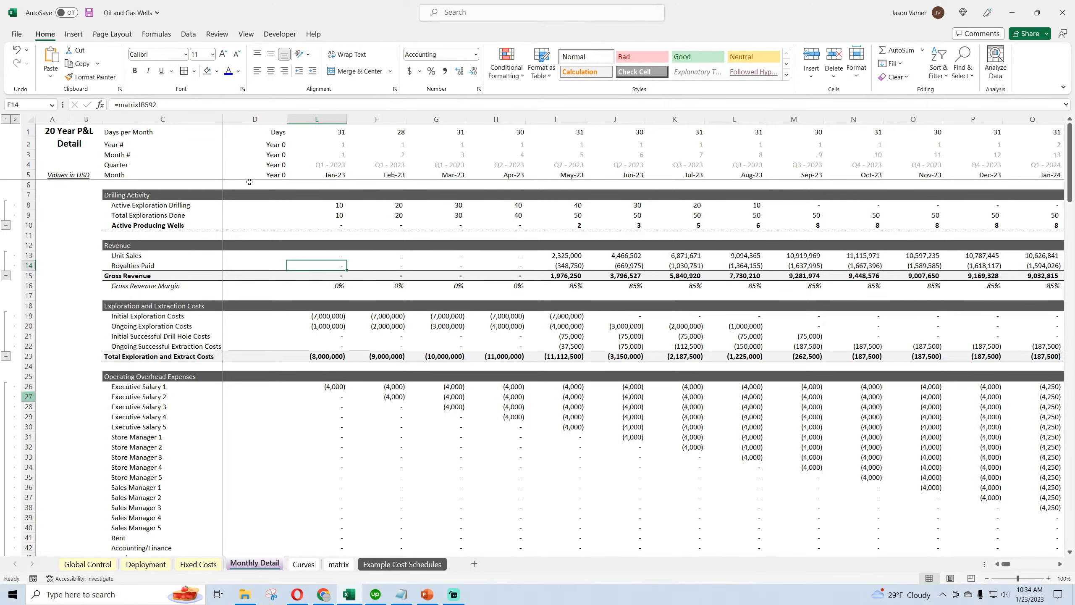
Step: Wrap the January 2023 Royalties Paid, Initial Exploration Costs and Ongoing Exploration Costs formulas in the exit-month test IF(E5>'Global Control'!$C6,0,
left_click(120, 105)
key("Return")
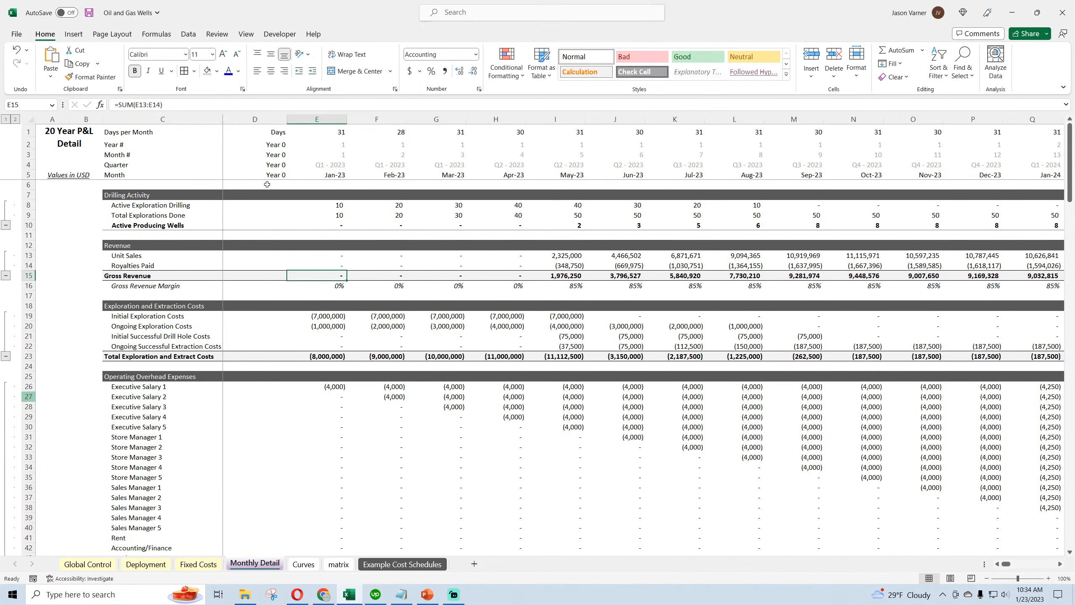
left_click(321, 316)
left_click(120, 104)
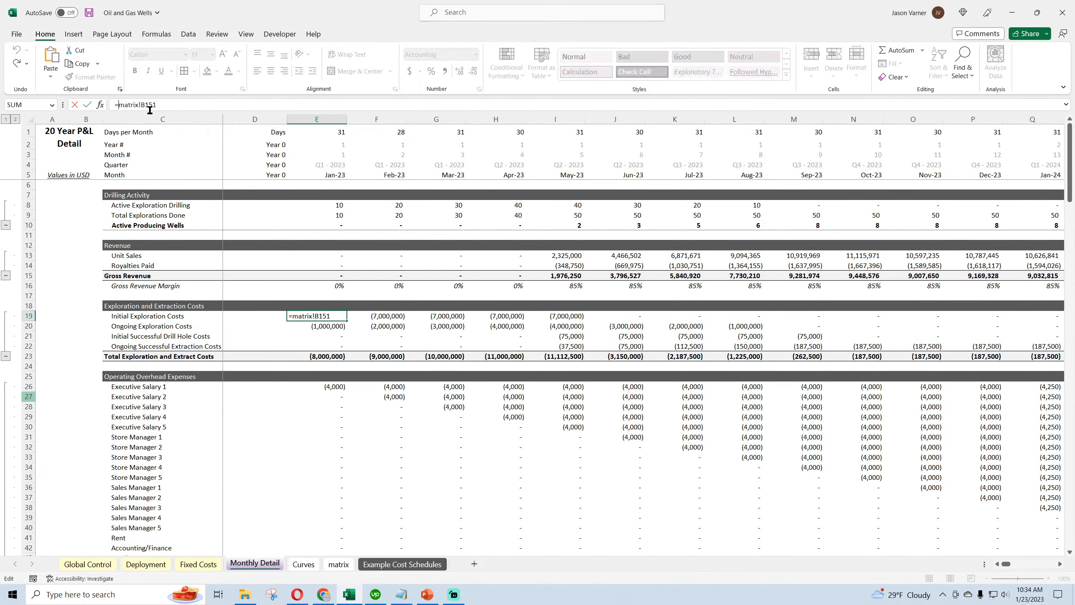
key("Return")
left_click(119, 105)
type("IF(E5>'Global Control'!$C6,0,")
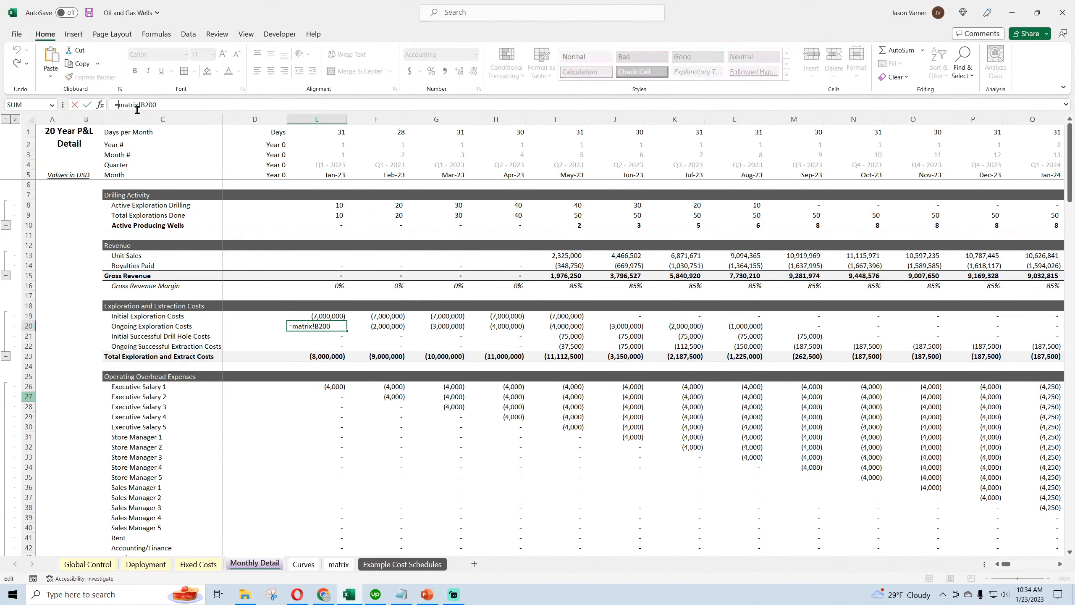
key("Return")
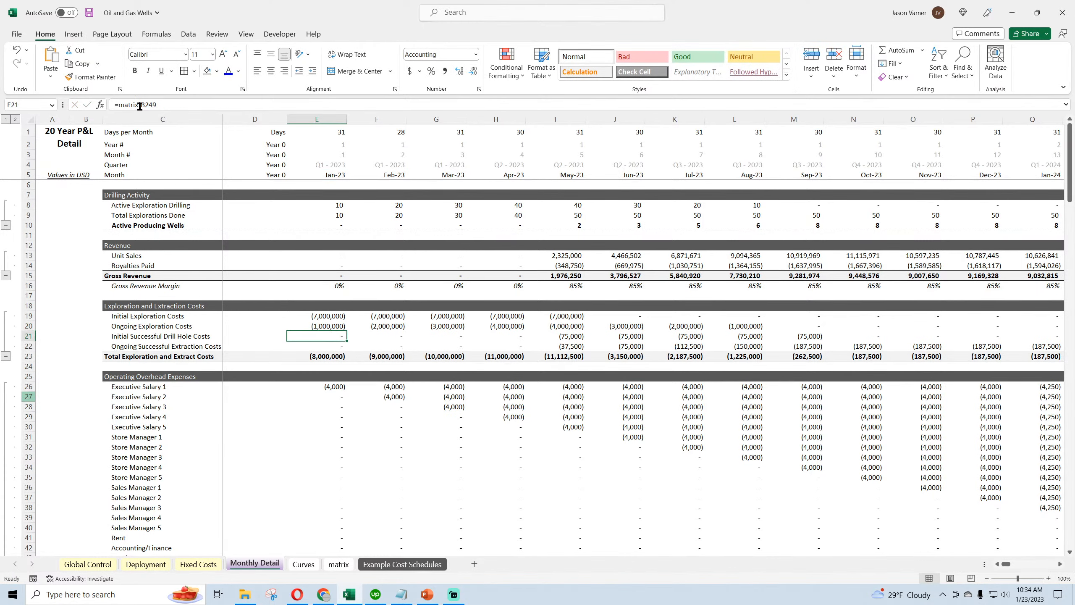
Step: Wrap the January 2023 Initial Successful Drill Hole Costs and Ongoing Successful Extraction Costs formulas in IF(E5>'Global Control'!$C6,0,
left_click(120, 104)
key("Return")
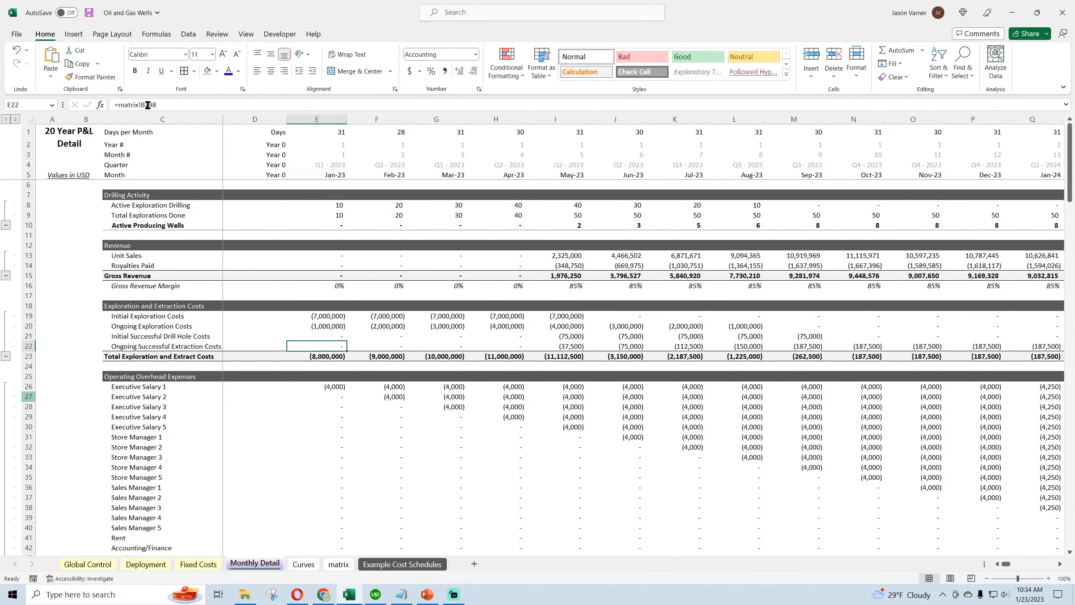
left_click(118, 105)
key("ctrl+v")
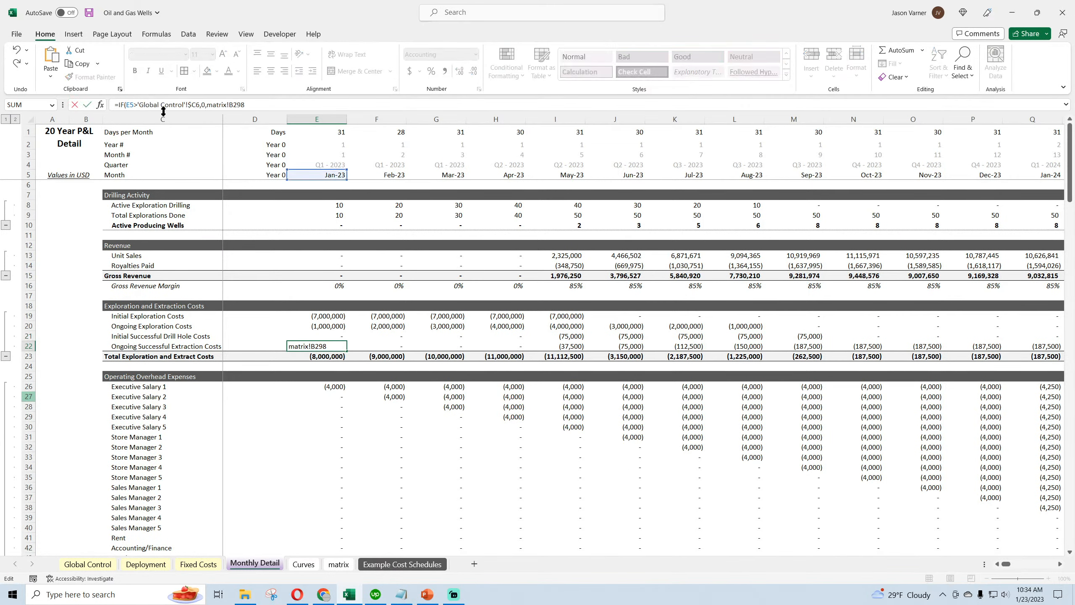
key("Return")
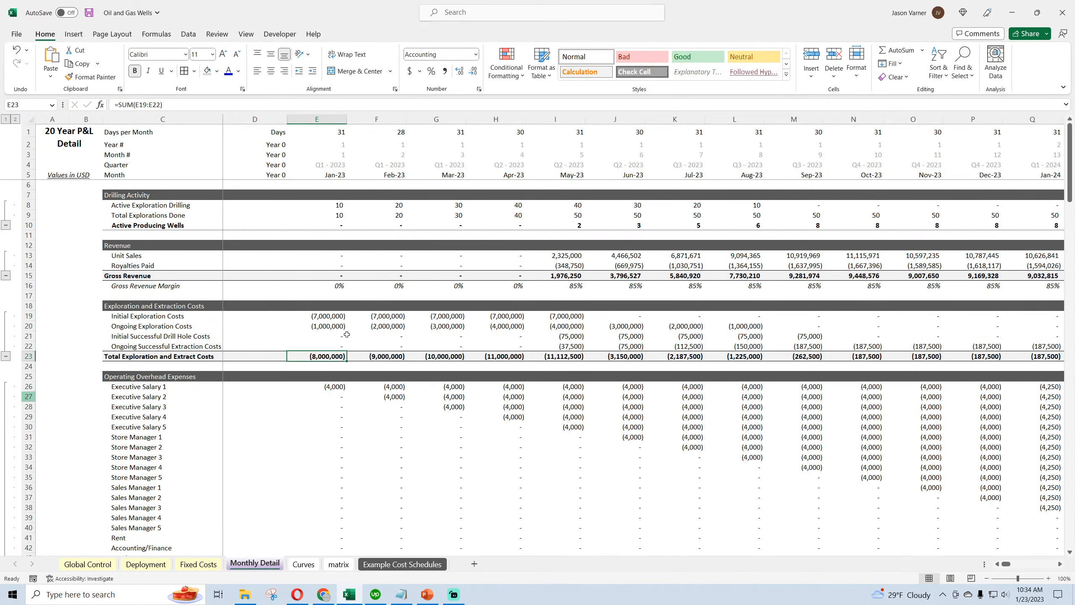
Step: Wrap the three January 2023 Drilling Activity formulas in E8:E10 in the exit-month test IF(E5>'Global Control'!$C6,0,
left_click(337, 205)
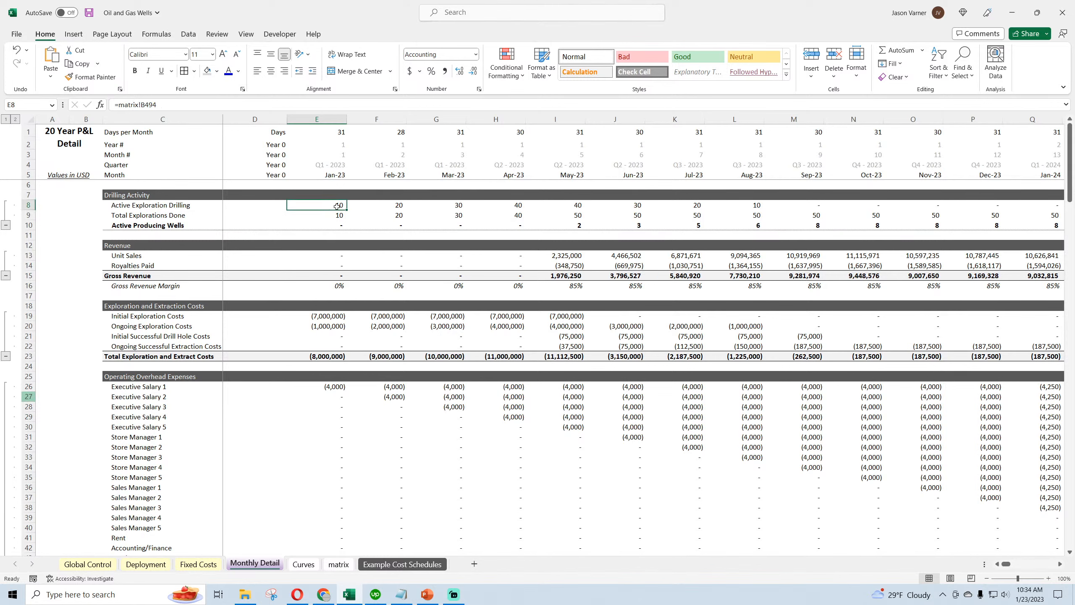
left_click(118, 105)
key("ctrl+v")
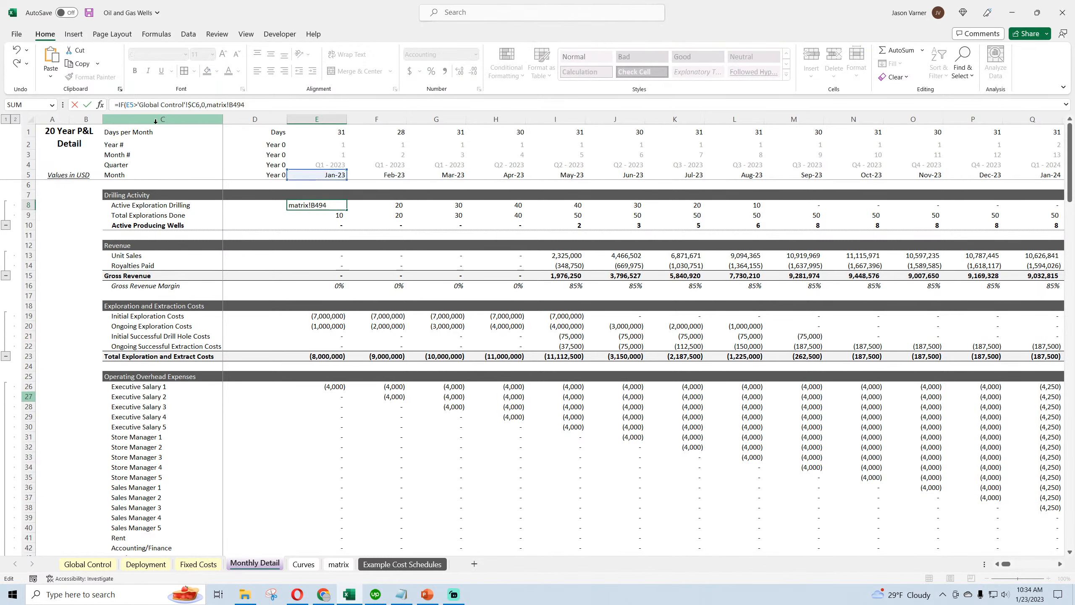
key("Return")
left_click(118, 105)
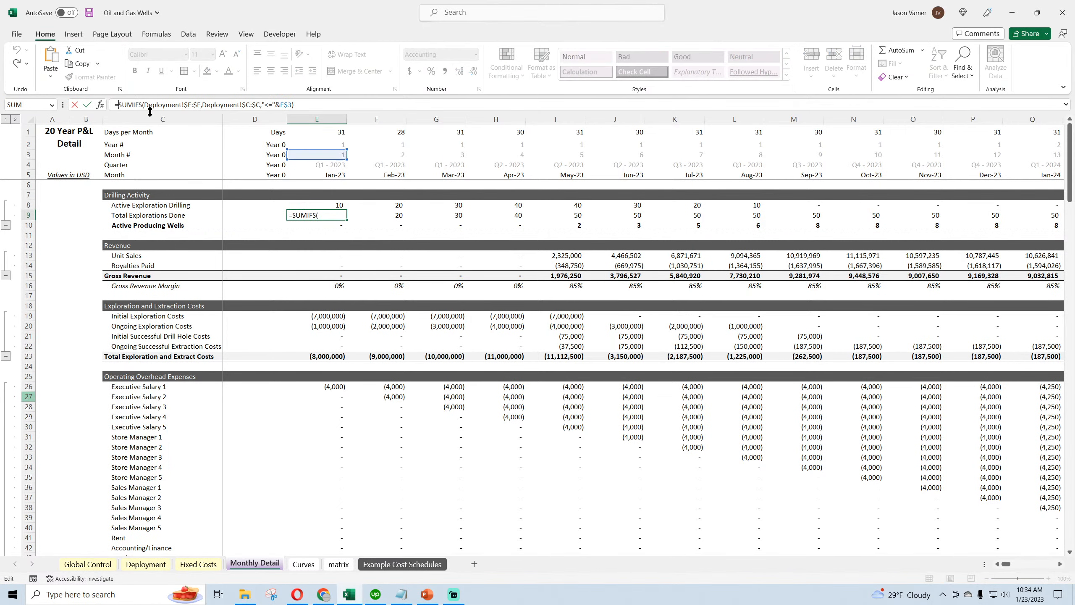
key("ctrl+v")
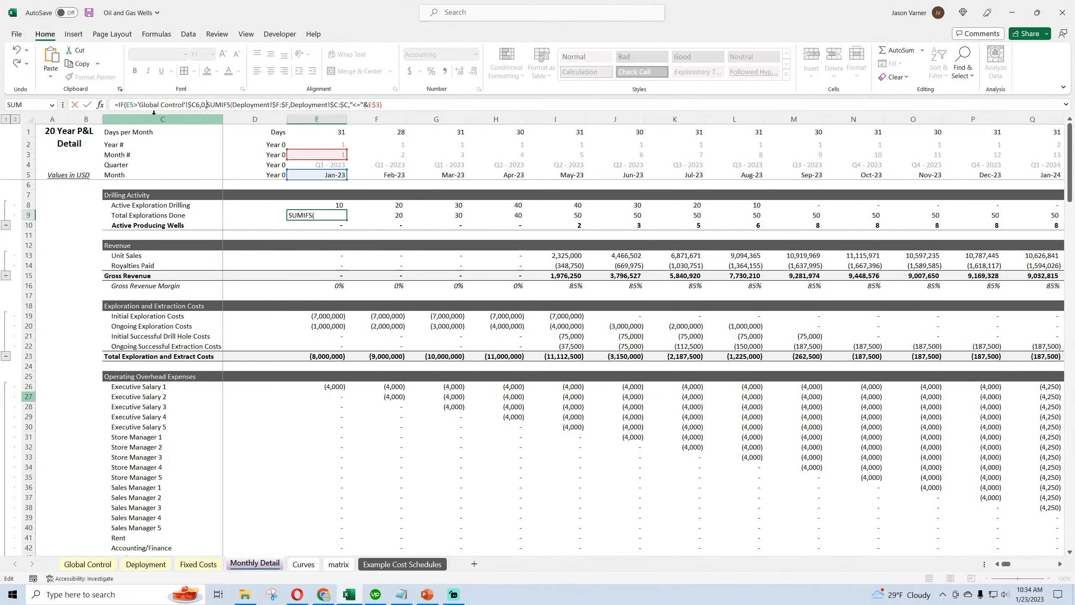
key("Return")
key("Return")
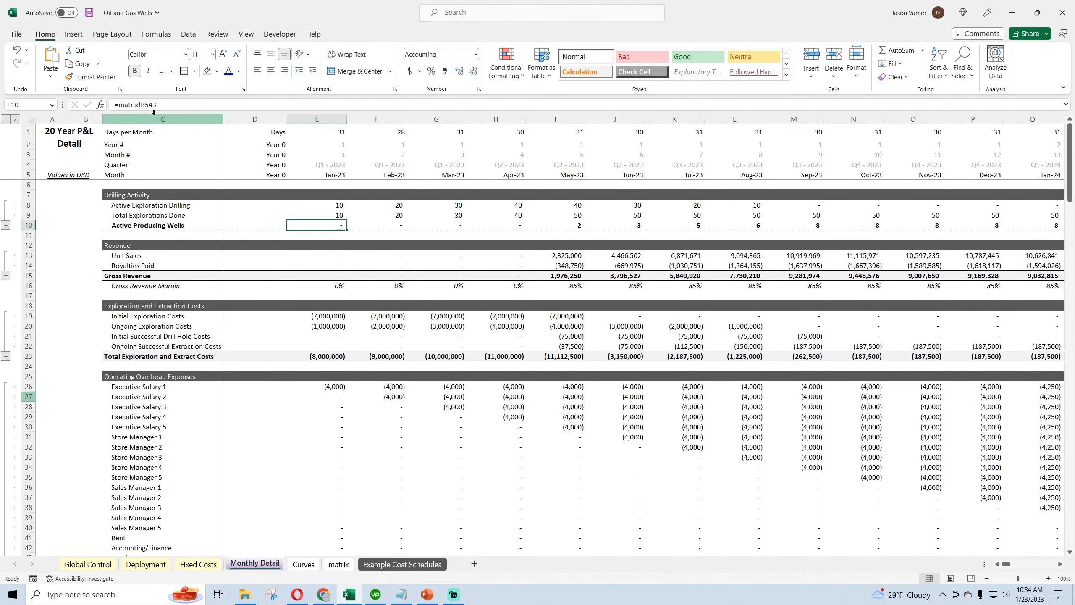
left_click(119, 104)
key("ctrl+v")
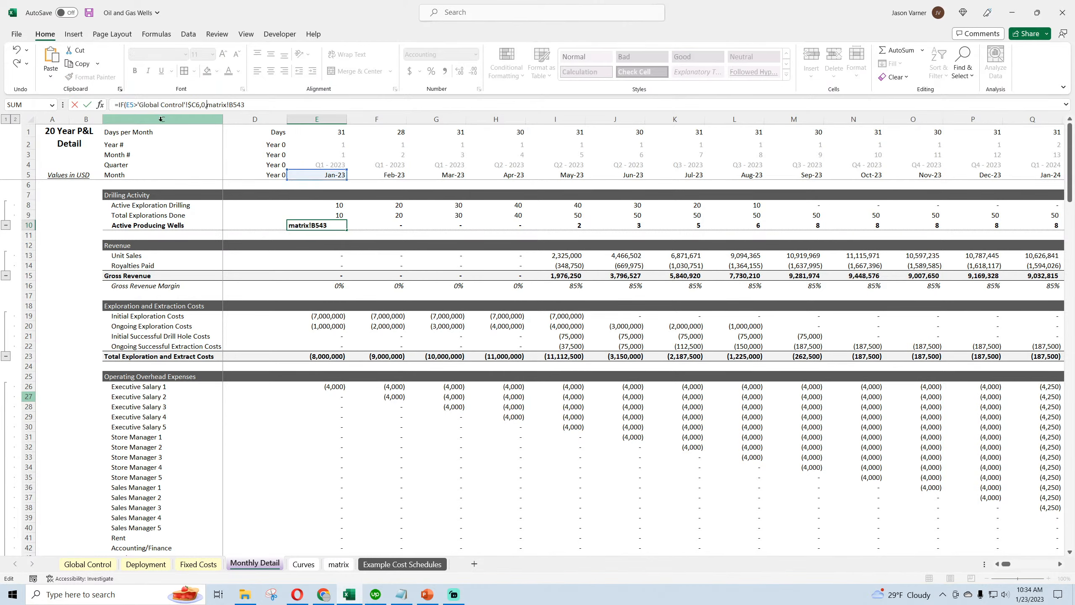
key("Return")
Step: Fill the January 2023 formulas in rows 8 to 23 across the monthly columns past Dec-32 and save the workbook
left_click_drag(333, 202, 883, 383)
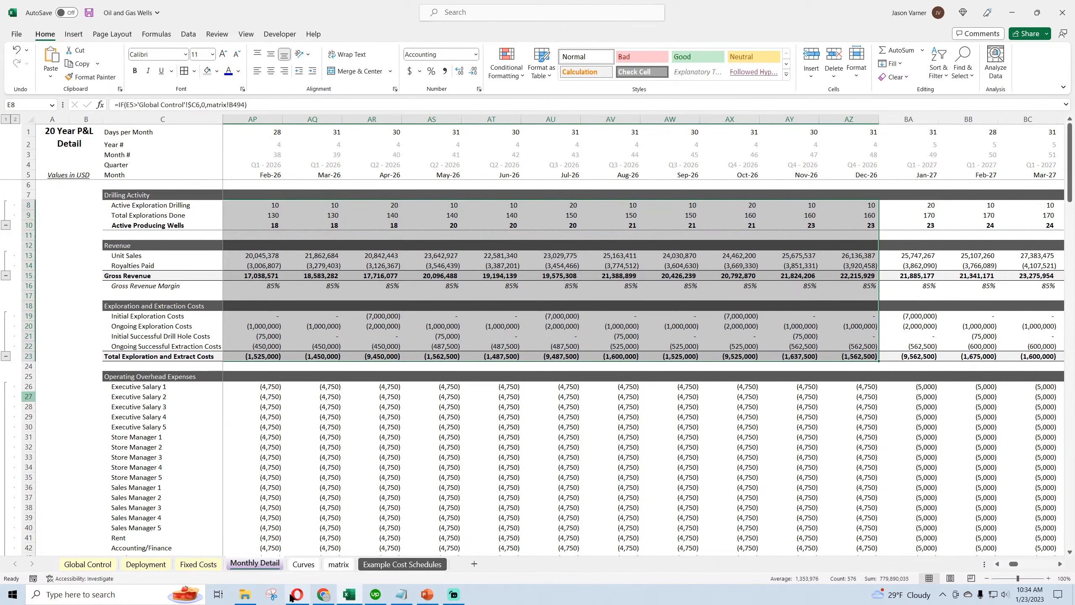
left_click_drag(880, 360, 1005, 366)
left_click_drag(1052, 564, 1028, 567)
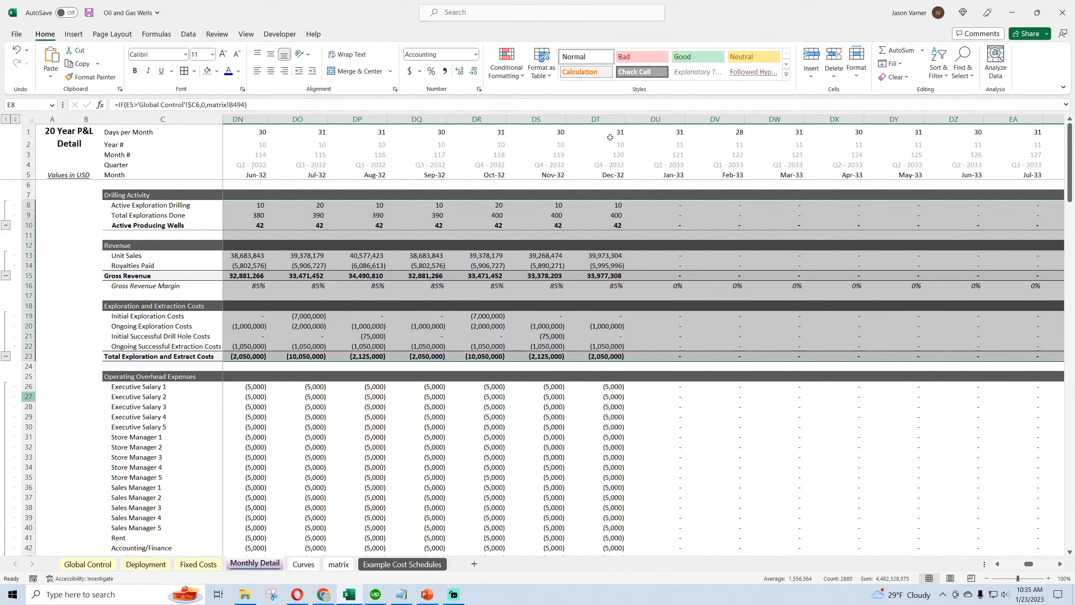
left_click(322, 597)
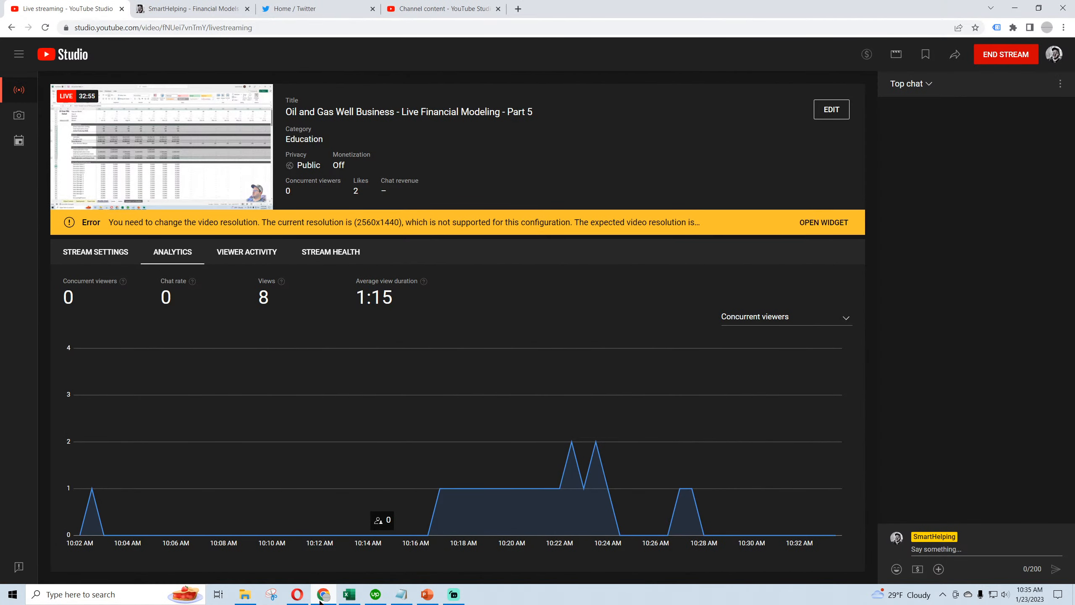
left_click(321, 595)
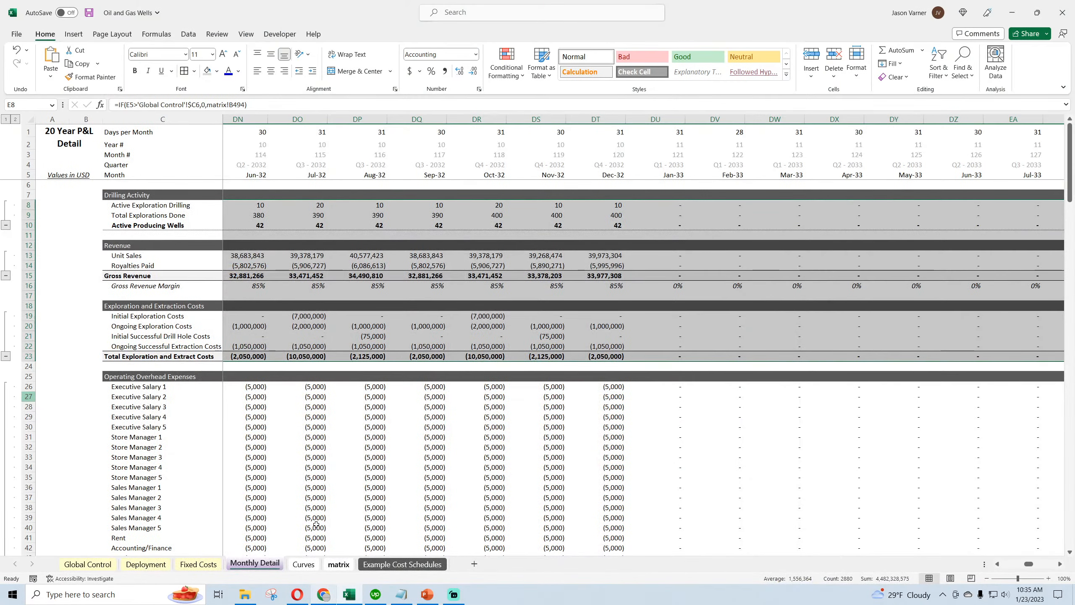
left_click(89, 12)
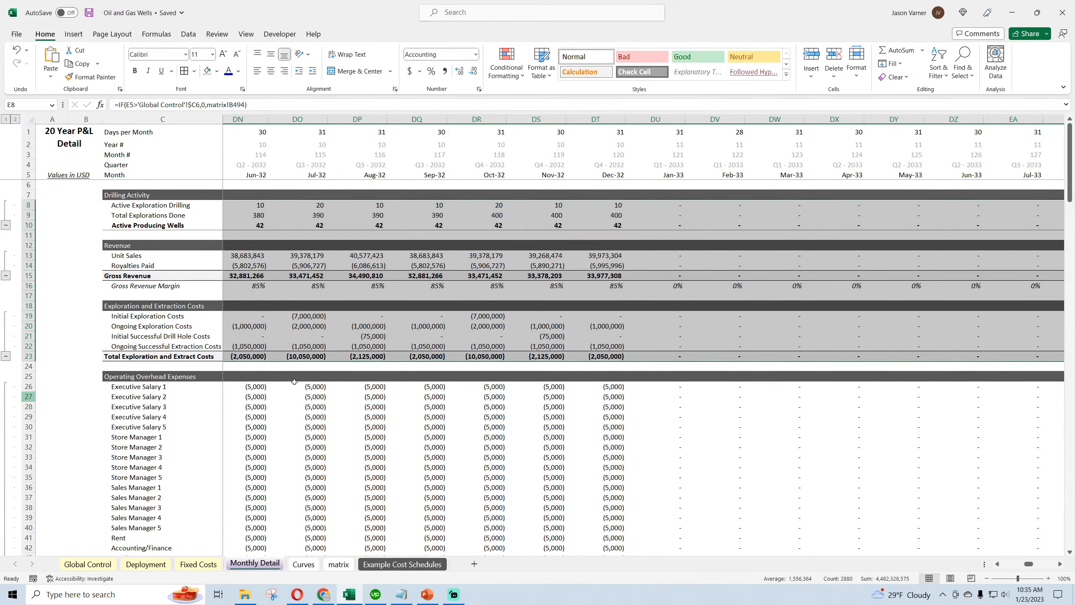
left_click(735, 470)
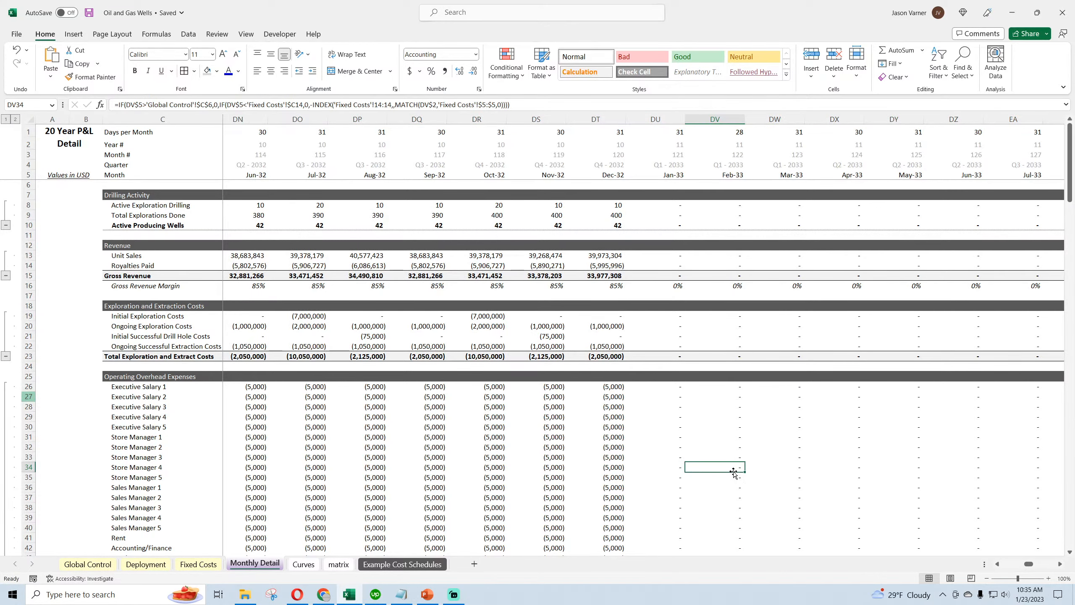
left_click_drag(1029, 566, 1006, 566)
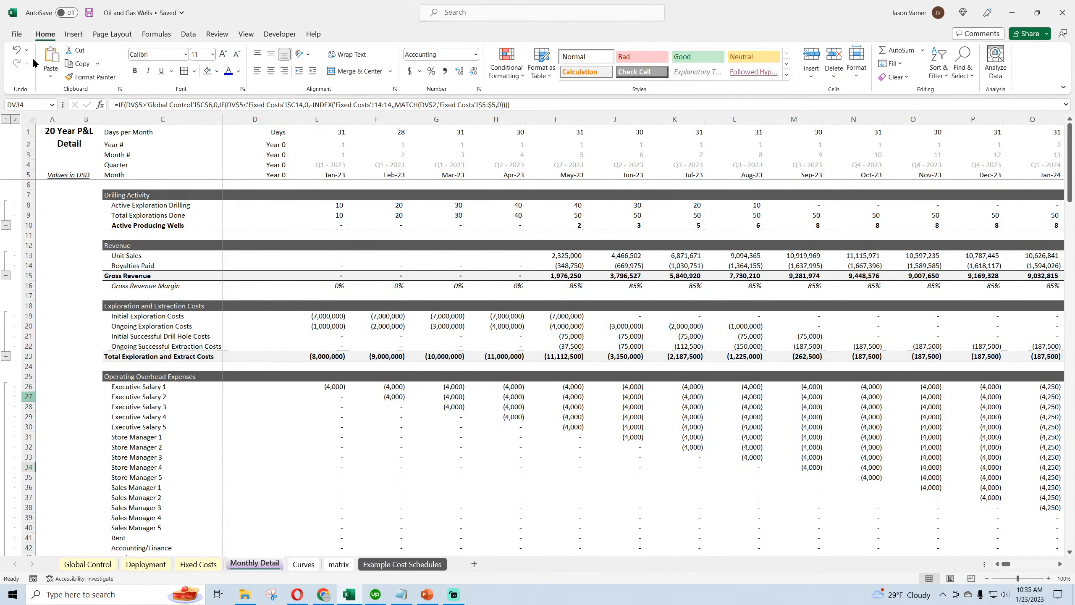
left_click(89, 13)
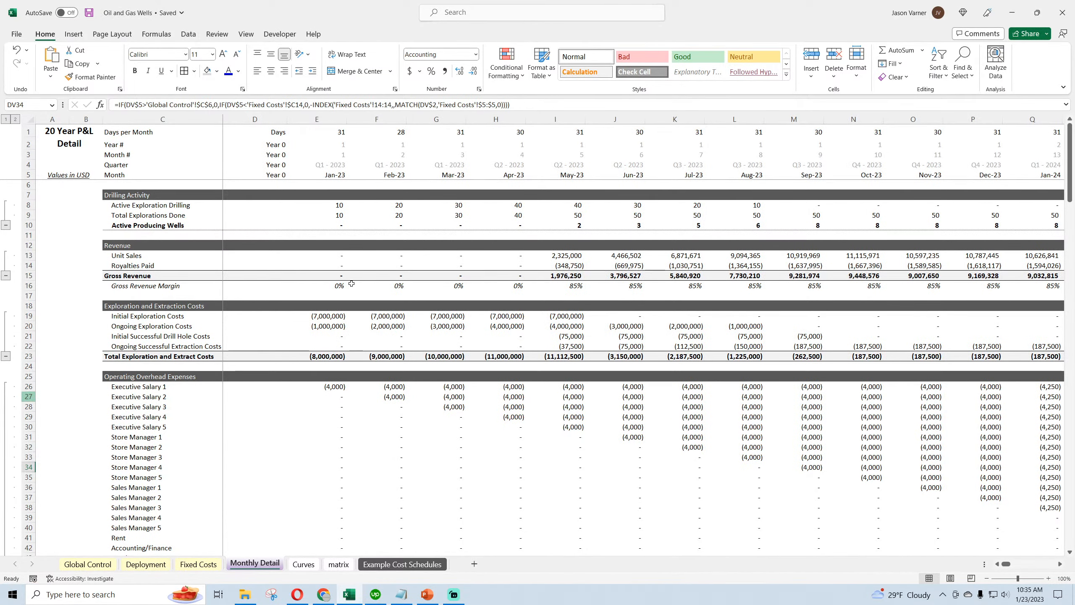
Step: Check the exit-month test in the January 2023 Drilling Activity, Unit Sales and Royalties Paid formulas
left_click(337, 206)
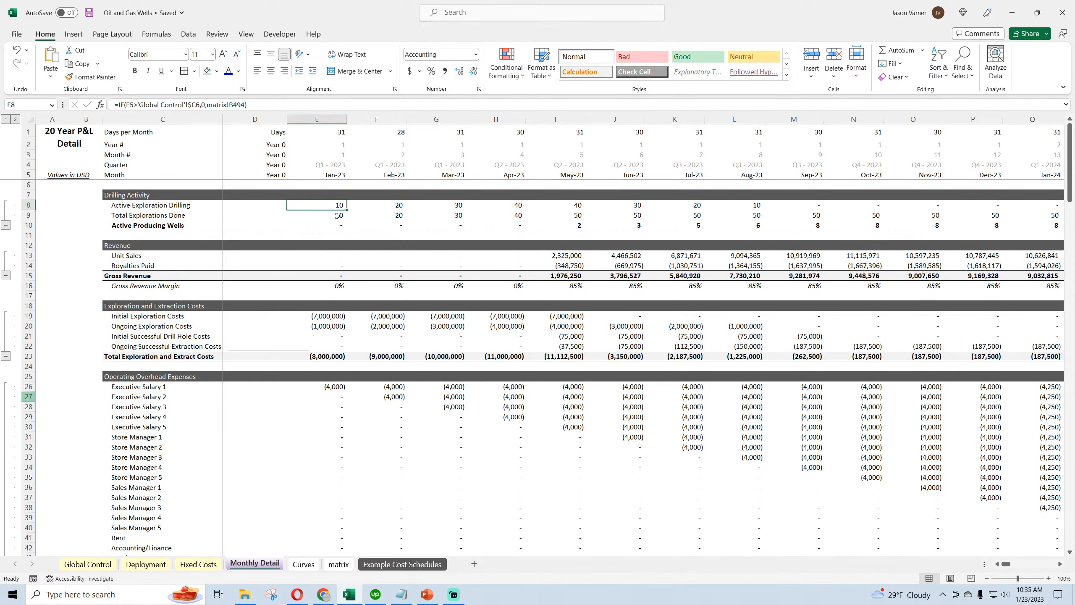
left_click(337, 215)
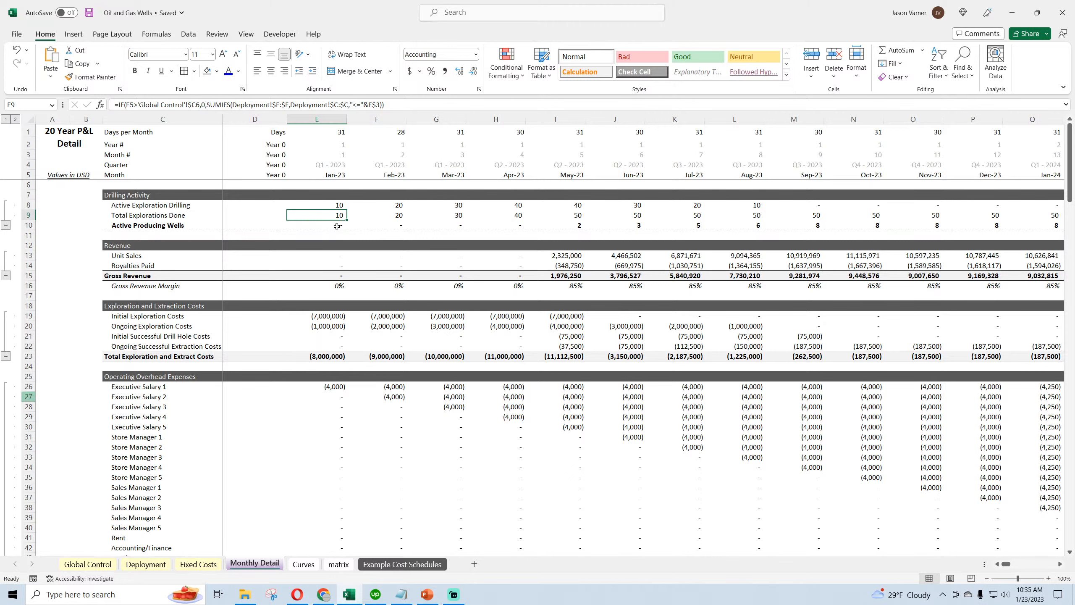
left_click(338, 205)
left_click(337, 215)
left_click(336, 223)
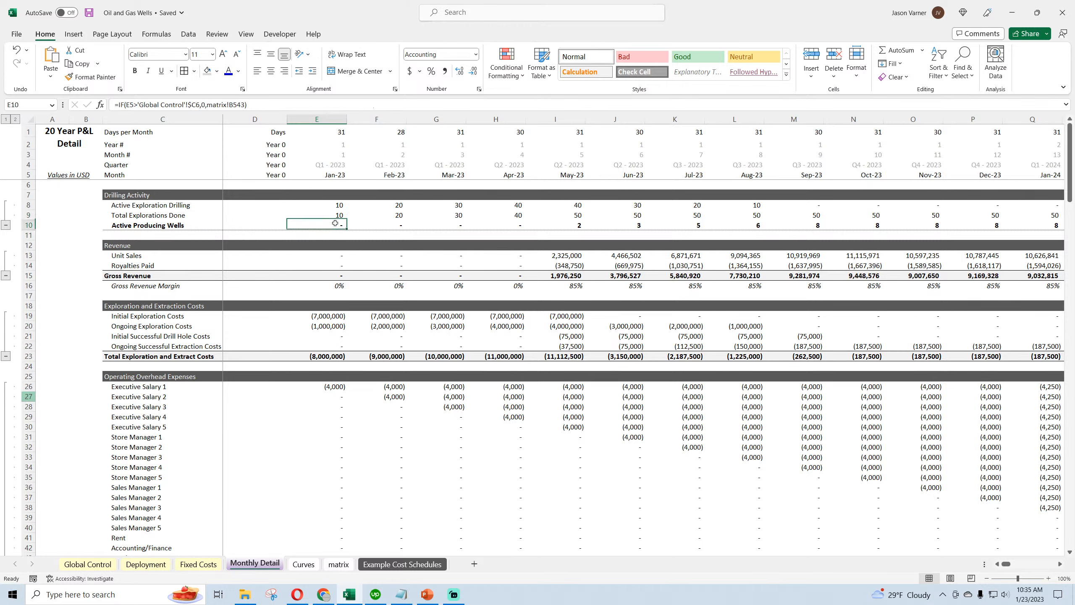
left_click(338, 254)
left_click(336, 265)
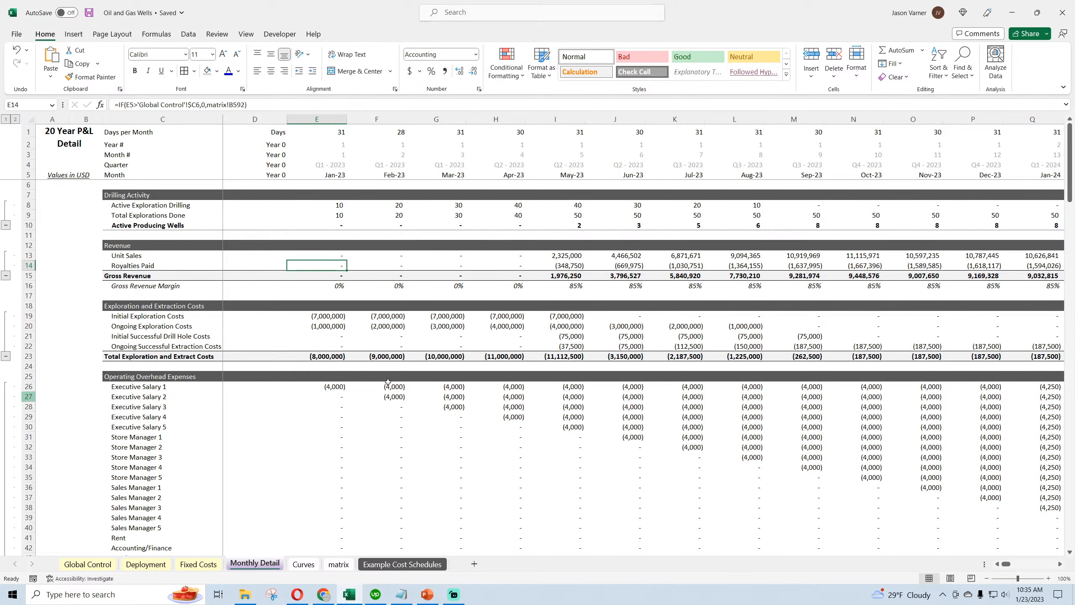
Step: Give the Income Taxes label cells C203:D203 the light yellow input fill and blue font, and save the workbook
scroll(388, 382, "down", 20)
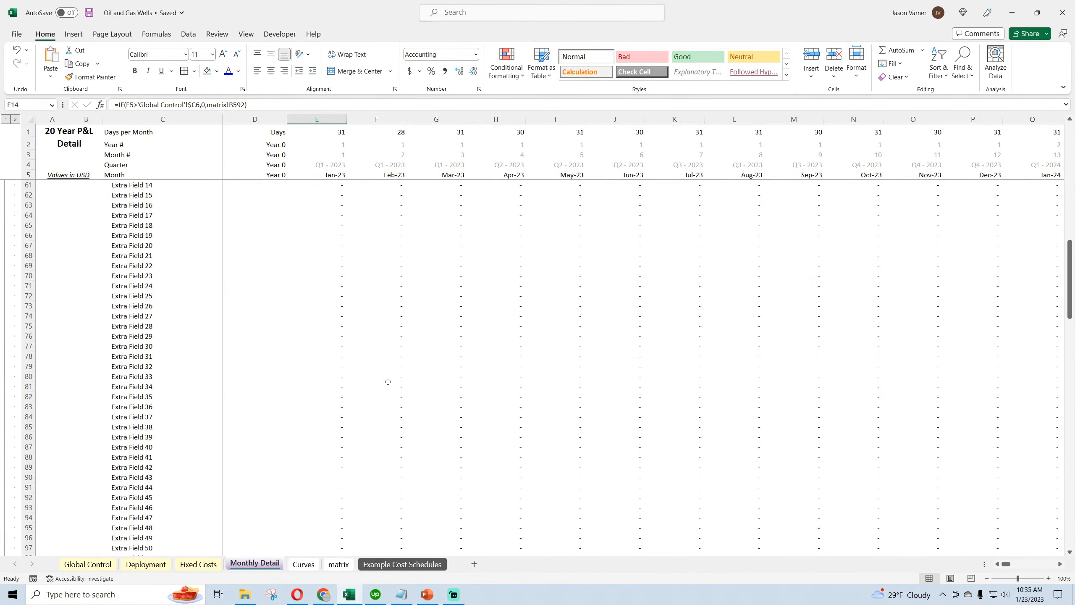
scroll(388, 381, "down", 7)
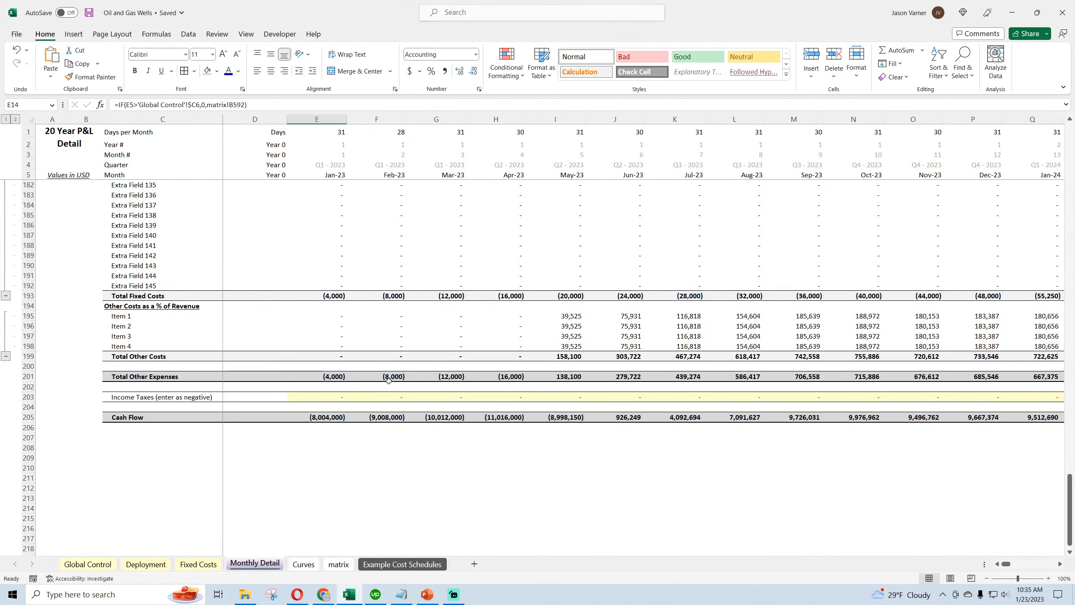
left_click_drag(215, 395, 271, 397)
left_click(217, 71)
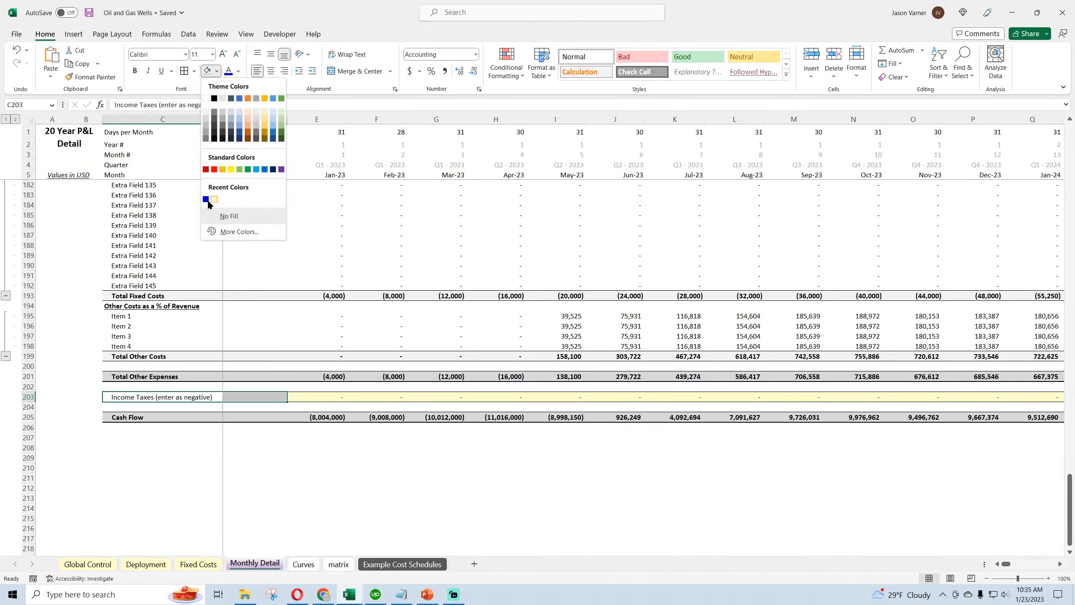
left_click(214, 199)
left_click(229, 71)
left_click(295, 248)
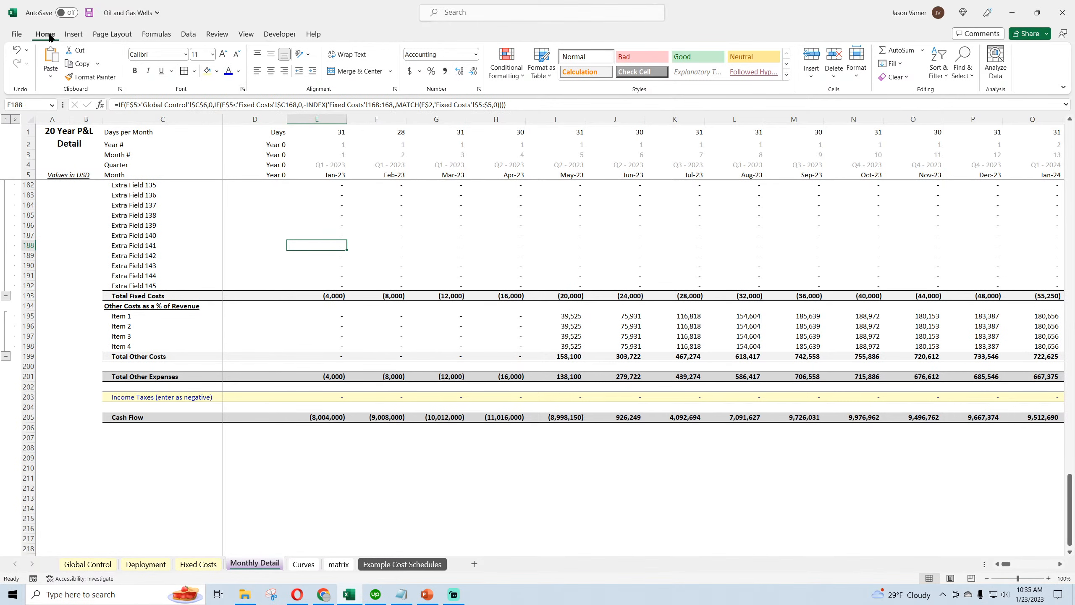
left_click(90, 12)
left_click(413, 487)
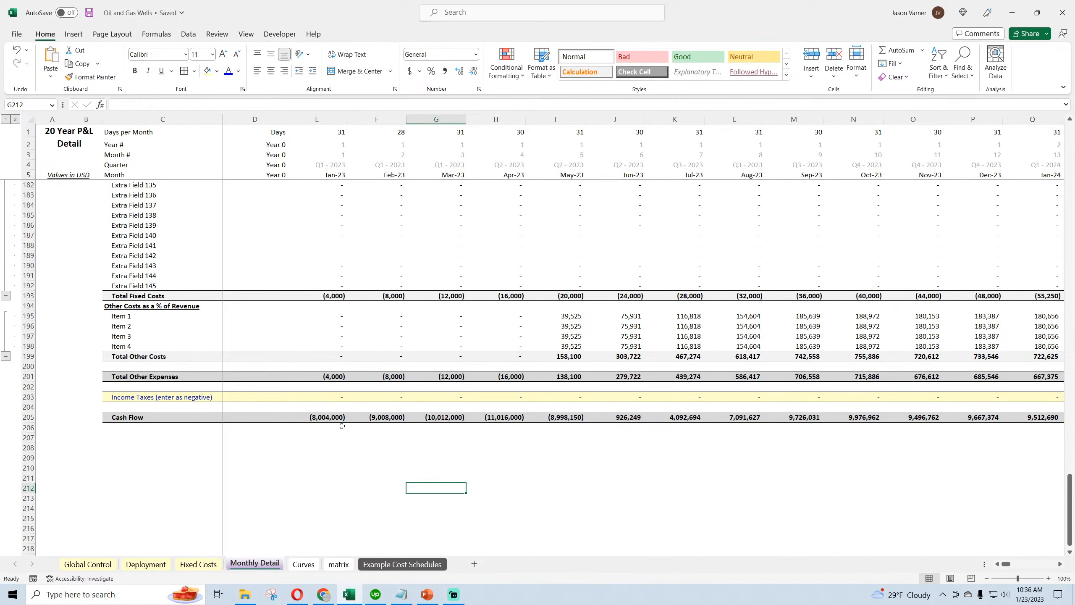
Step: Look through the Deployment, Global Control and Fixed Costs sheets, and return to the upper rows of Monthly Detail
scroll(418, 491, "up", 10)
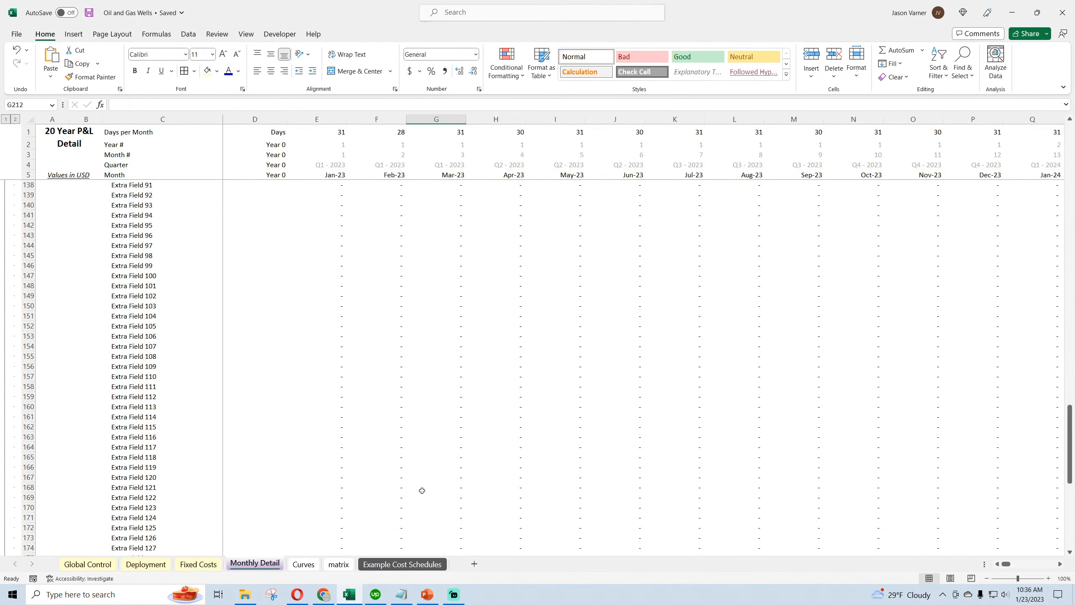
left_click(146, 564)
left_click(621, 367)
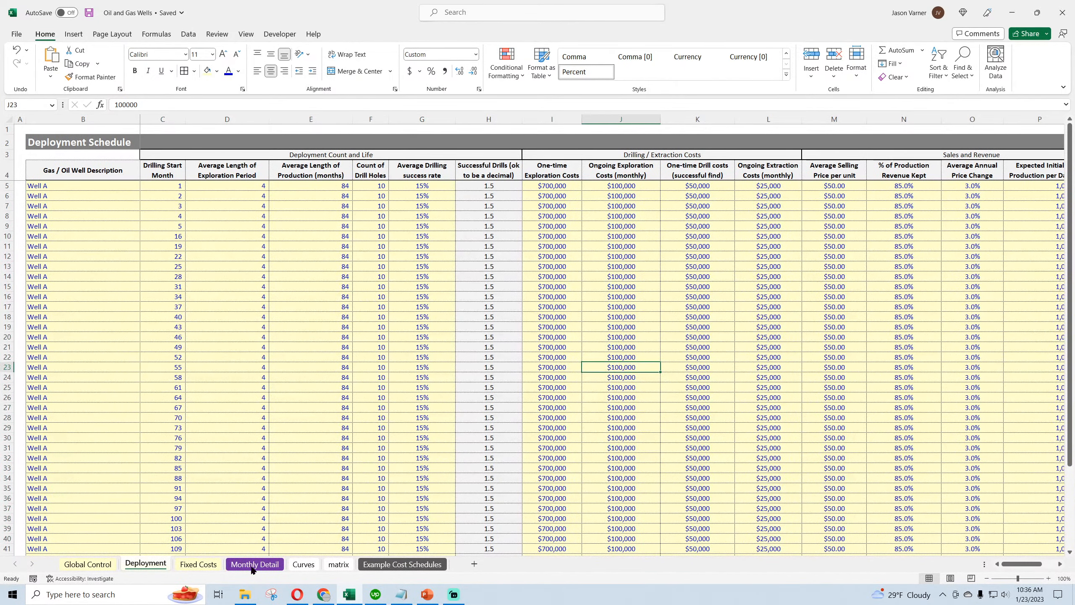
left_click(75, 567)
left_click(146, 567)
left_click(199, 565)
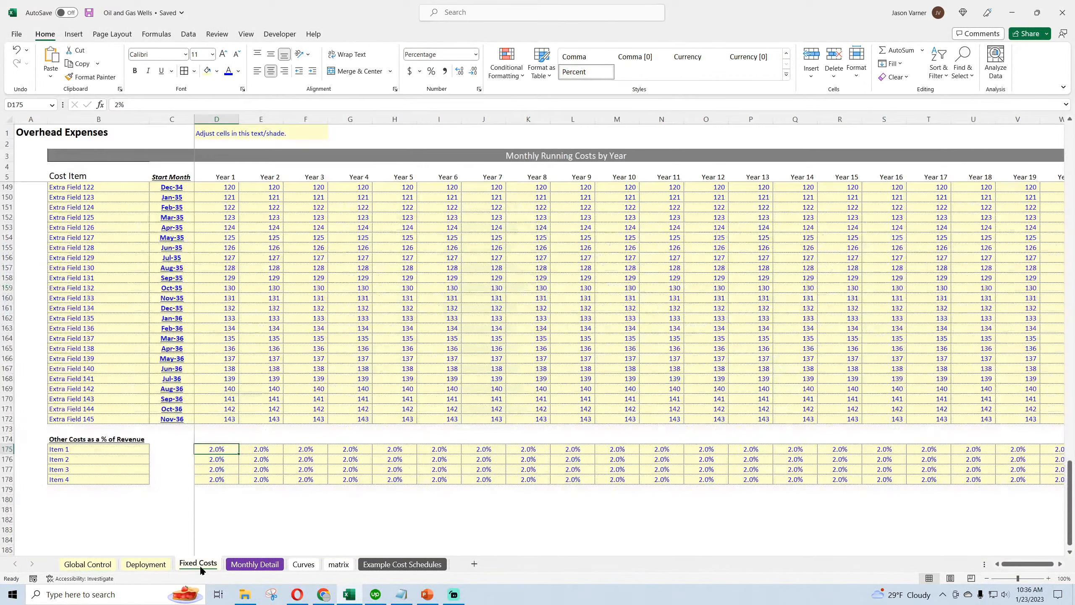
scroll(255, 511, "up", 20)
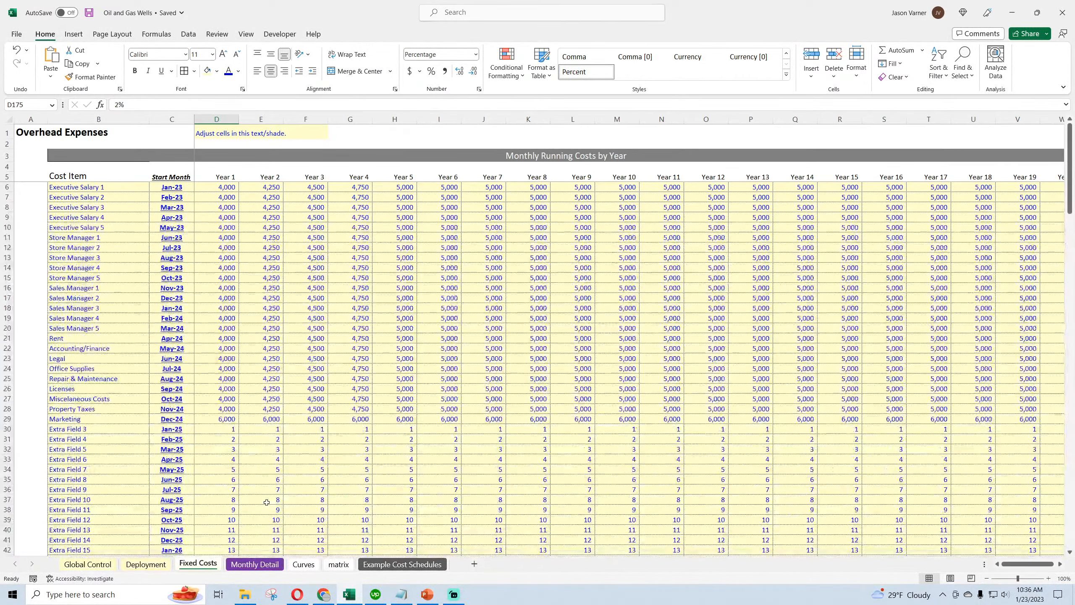
left_click(245, 565)
scroll(338, 371, "up", 20)
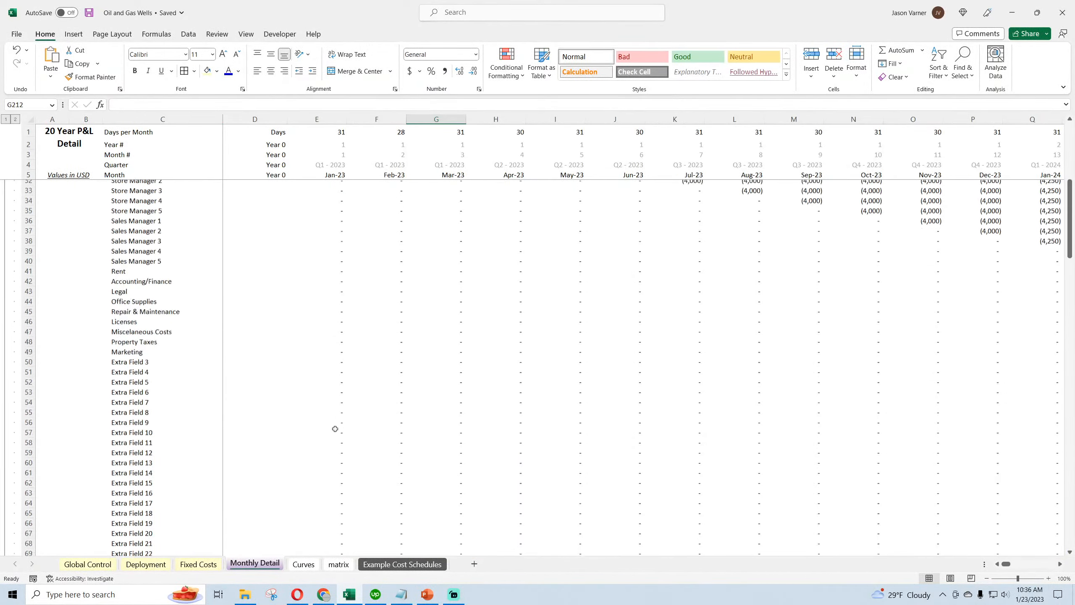
Step: Collapse the grouped rows on Monthly Detail and review the well, revenue, cost, expense and cash flow totals across the 2023 months
left_click(5, 119)
left_click(140, 457)
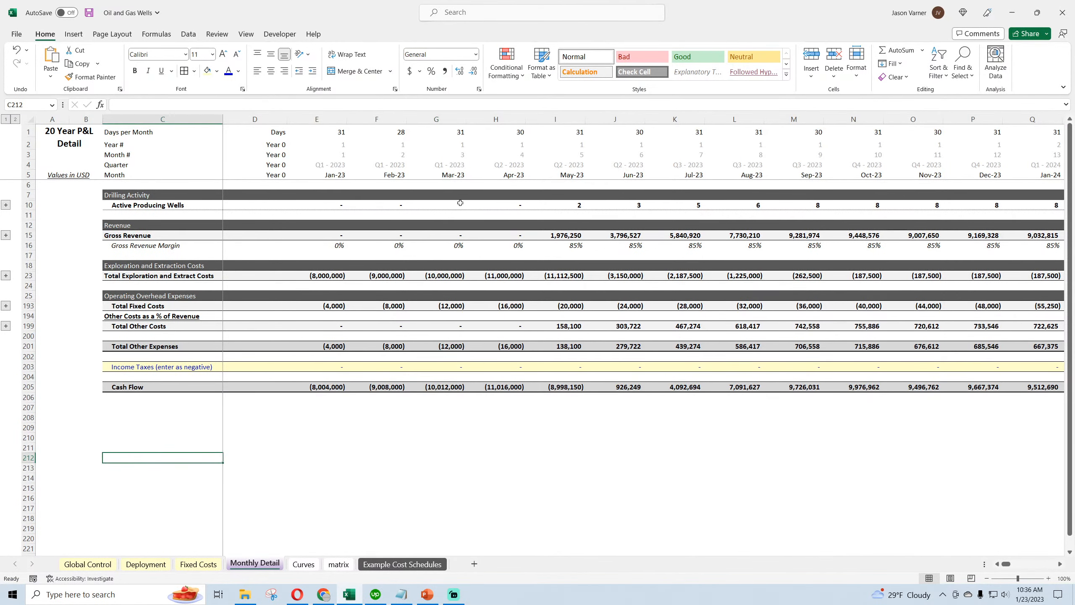
left_click_drag(460, 203, 449, 387)
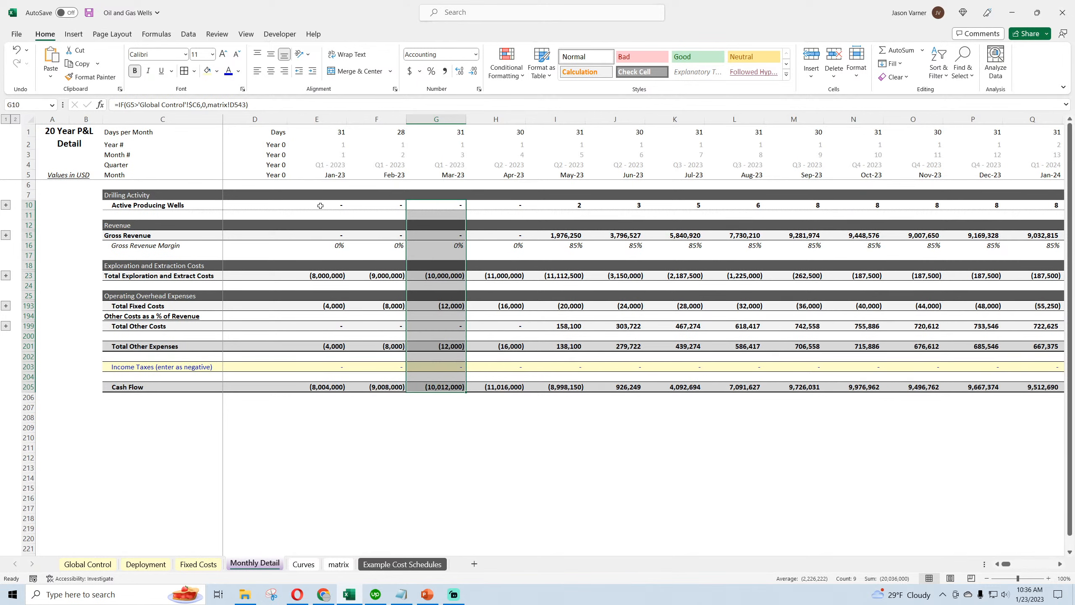
left_click_drag(321, 205, 663, 205)
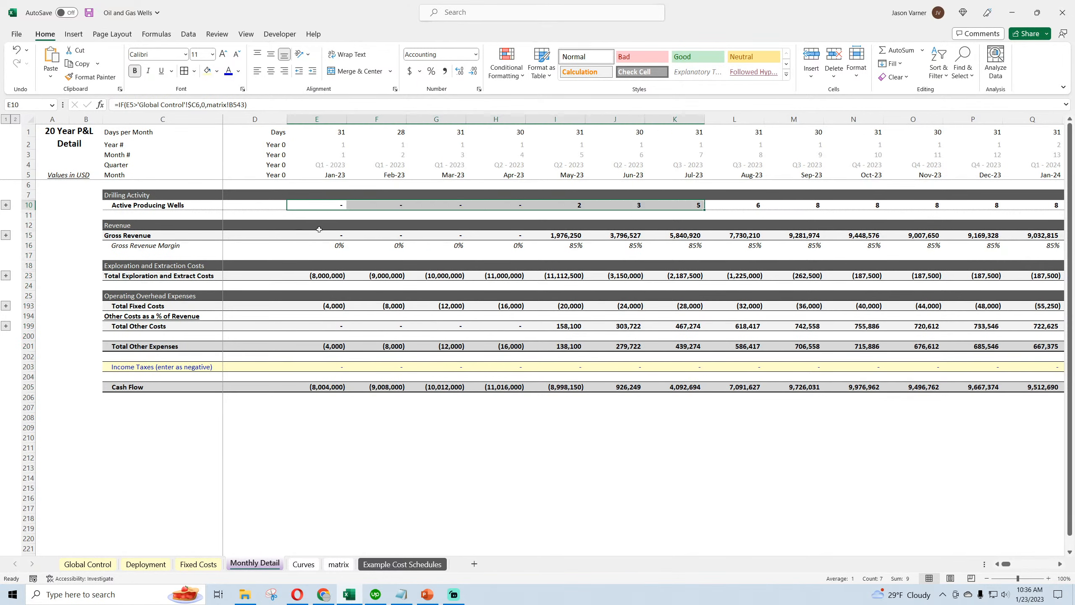
left_click(573, 233)
left_click(617, 234)
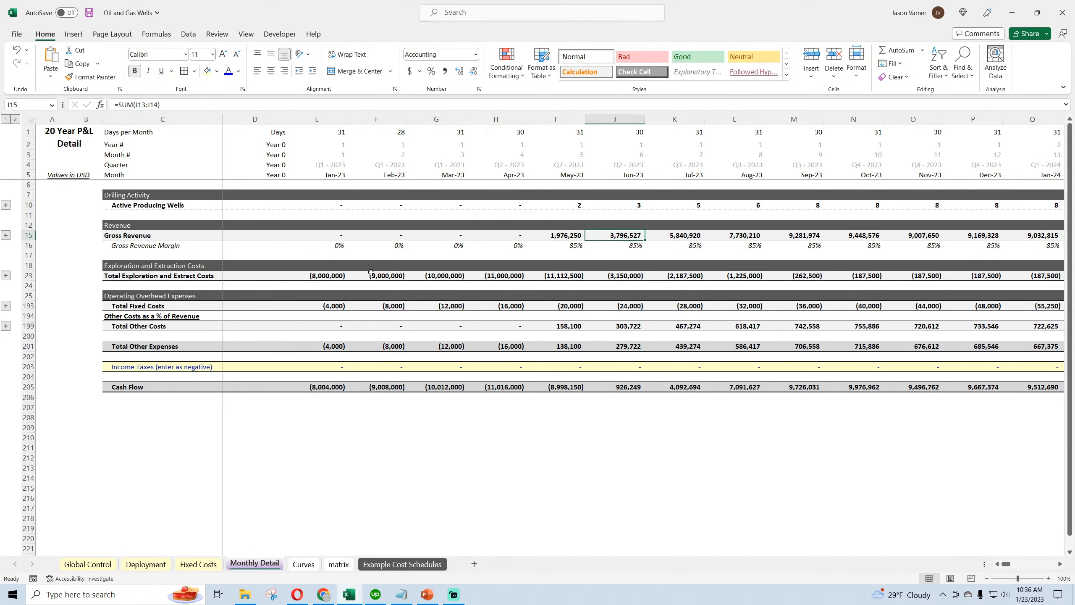
left_click_drag(331, 276, 698, 278)
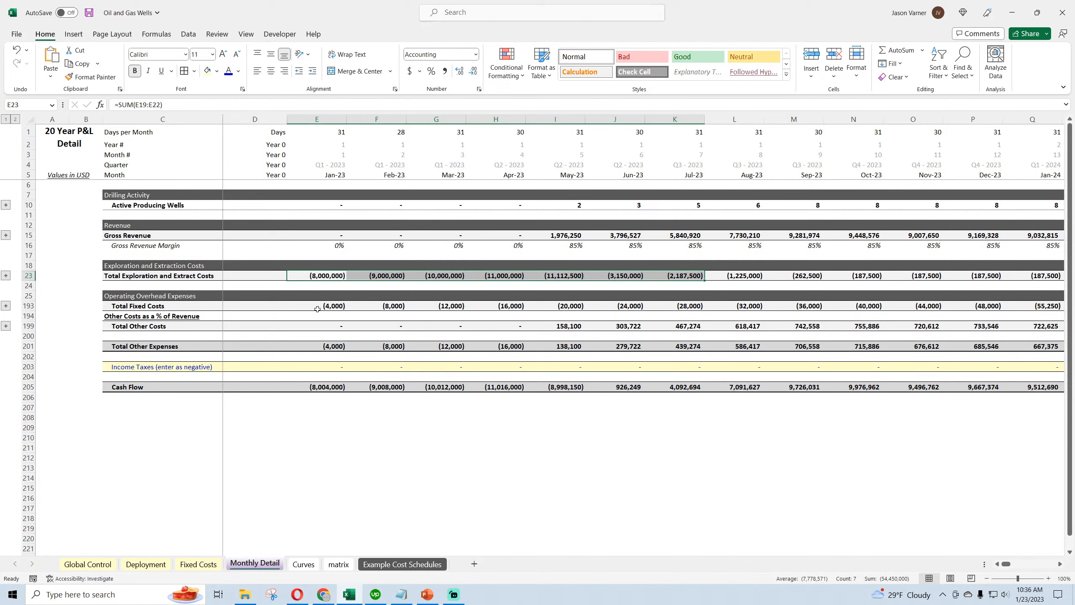
left_click_drag(326, 306, 699, 305)
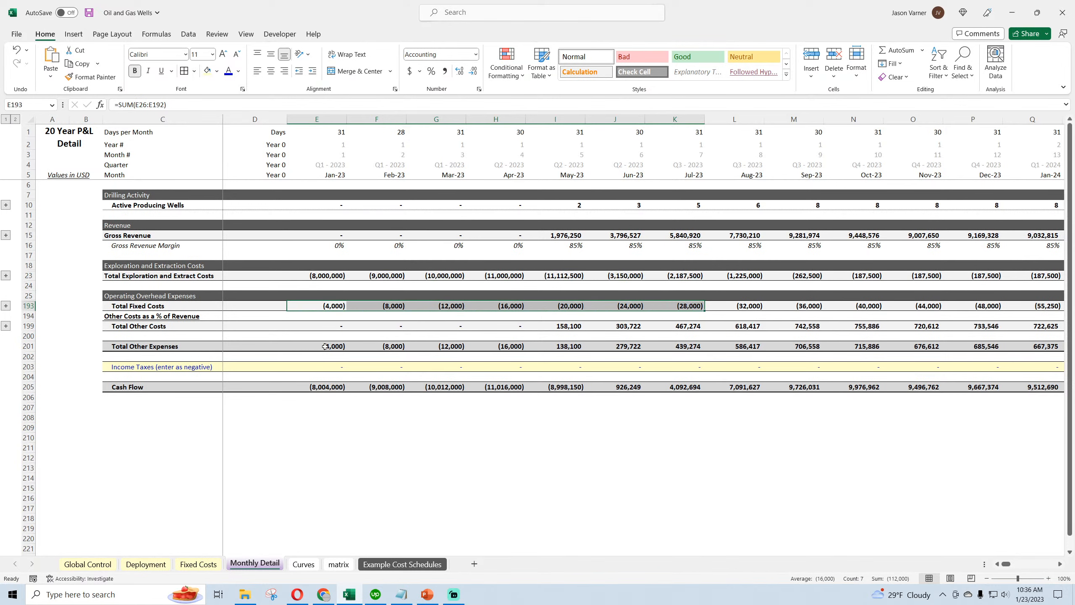
left_click_drag(325, 347, 554, 351)
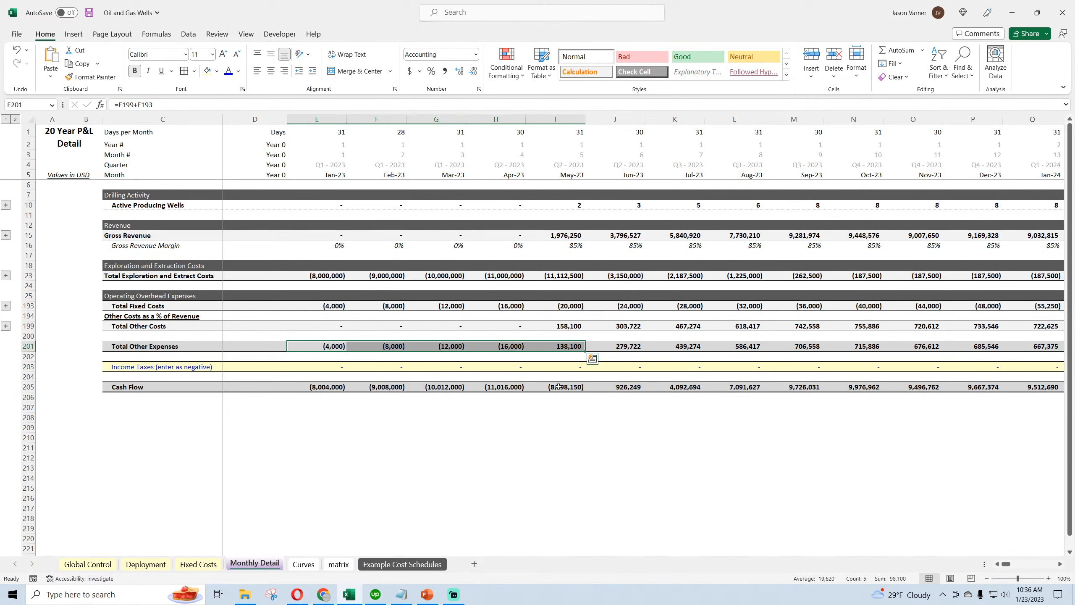
left_click_drag(330, 387, 694, 388)
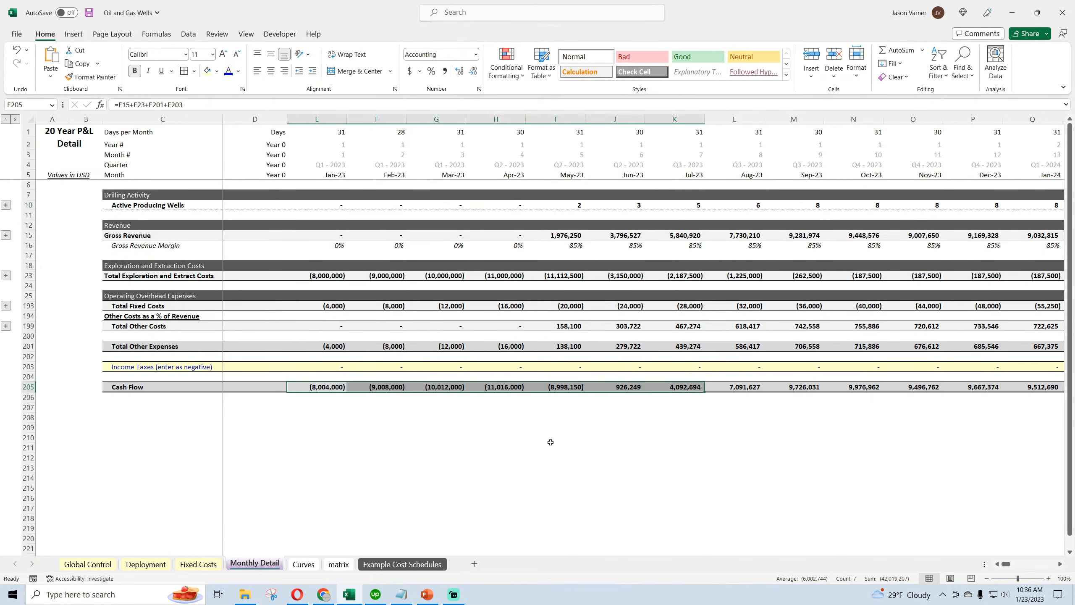
Step: Try a check formula in H209 that adds Gross Revenue, Total Exploration and Extract Costs, Total Fixed Costs and Total Other Costs
left_click(513, 430)
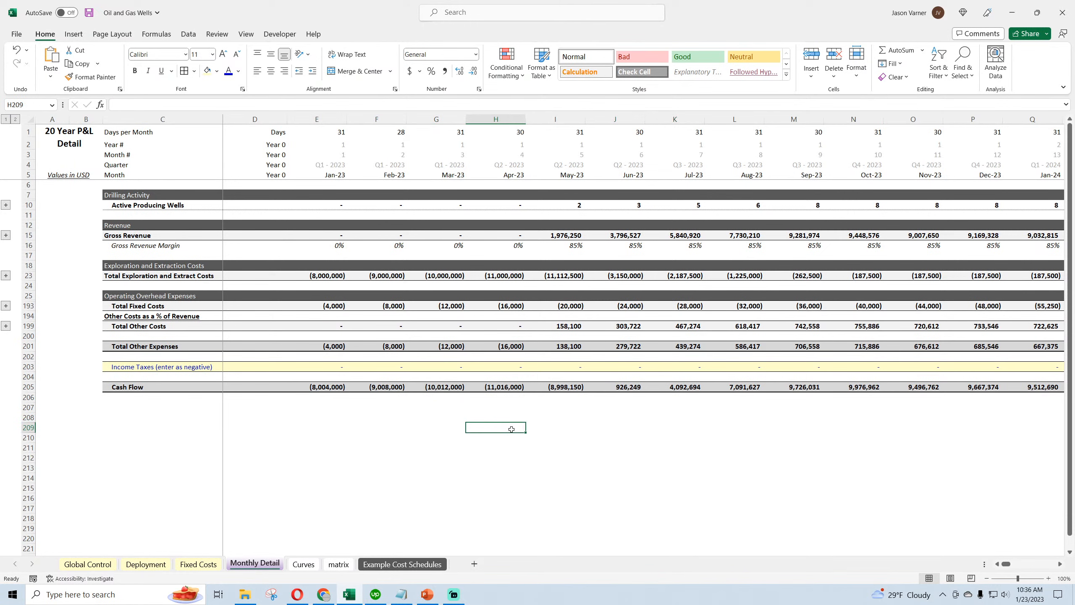
type("=")
left_click(518, 235)
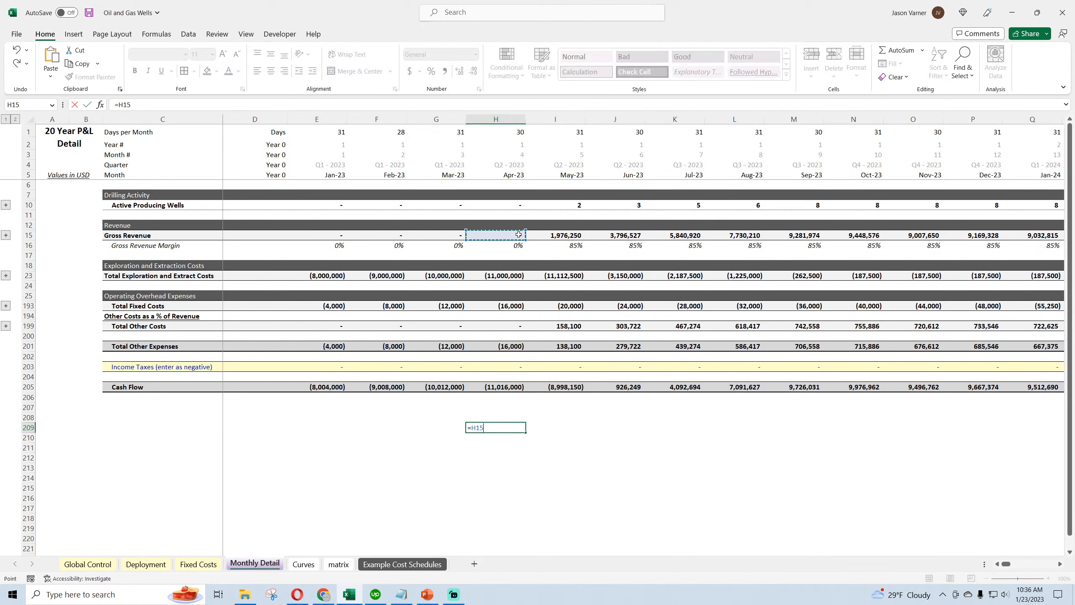
left_click(506, 275)
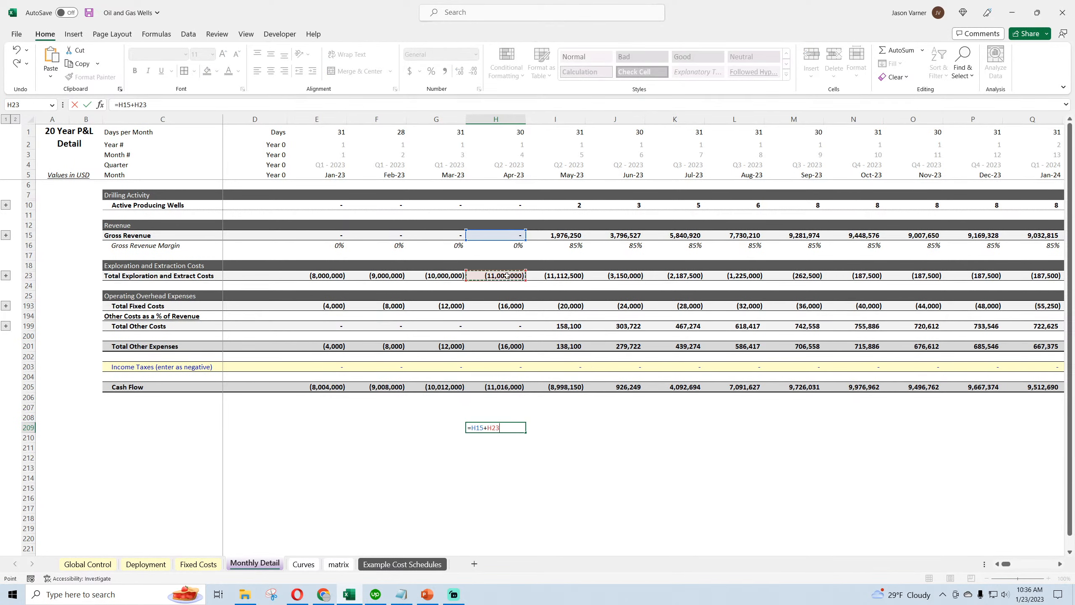
type("+")
left_click(506, 306)
type("+")
left_click(508, 326)
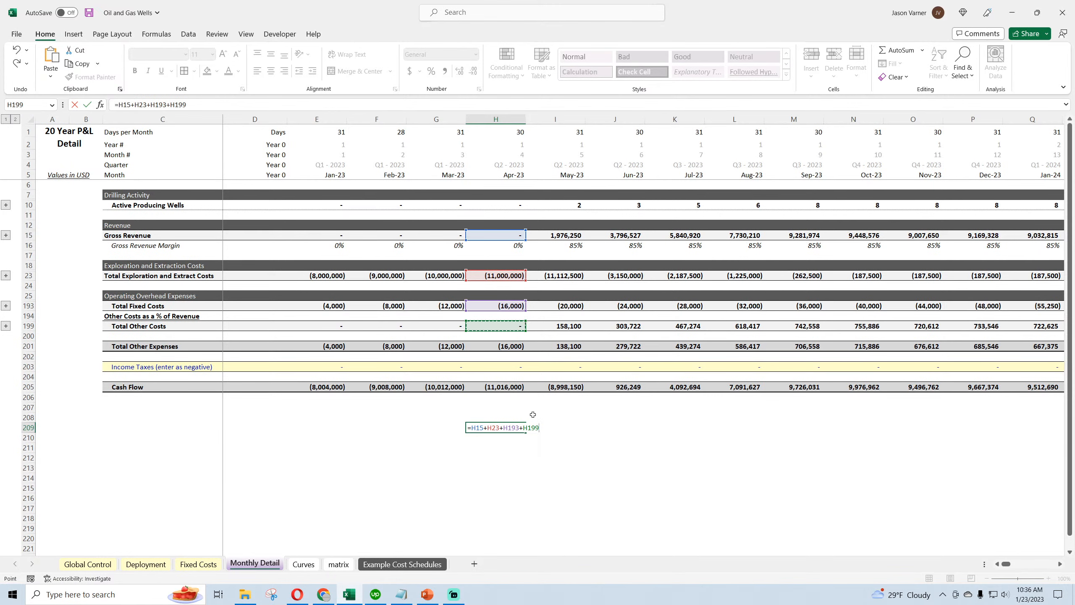
key("Return")
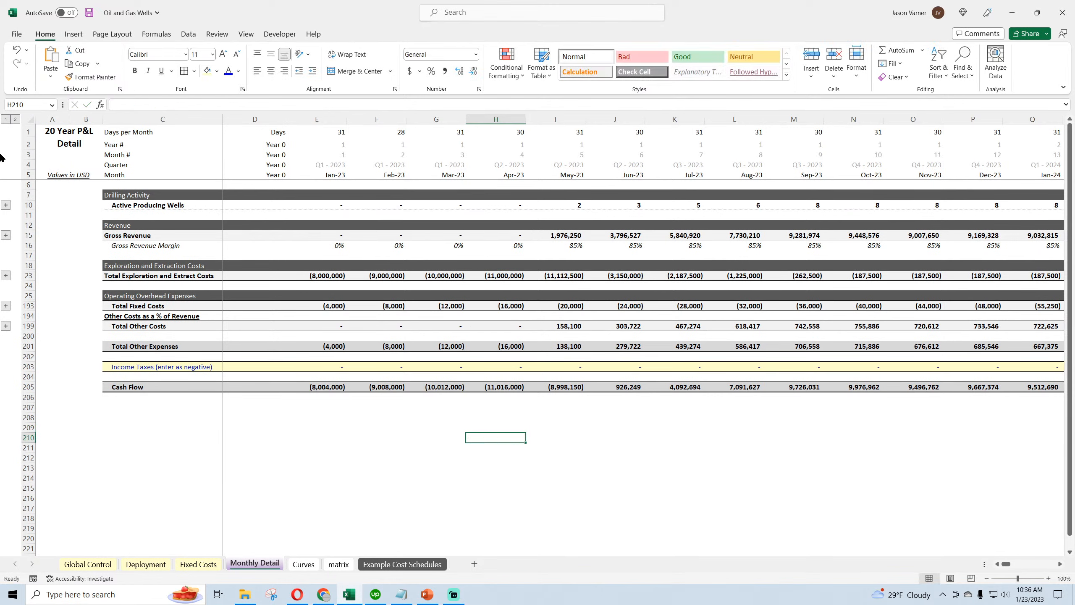
Step: Expand the grouped rows and put a minus sign before INDEX in the January 2023 Item 1 formula in E195
left_click(15, 118)
scroll(402, 421, "down", 20)
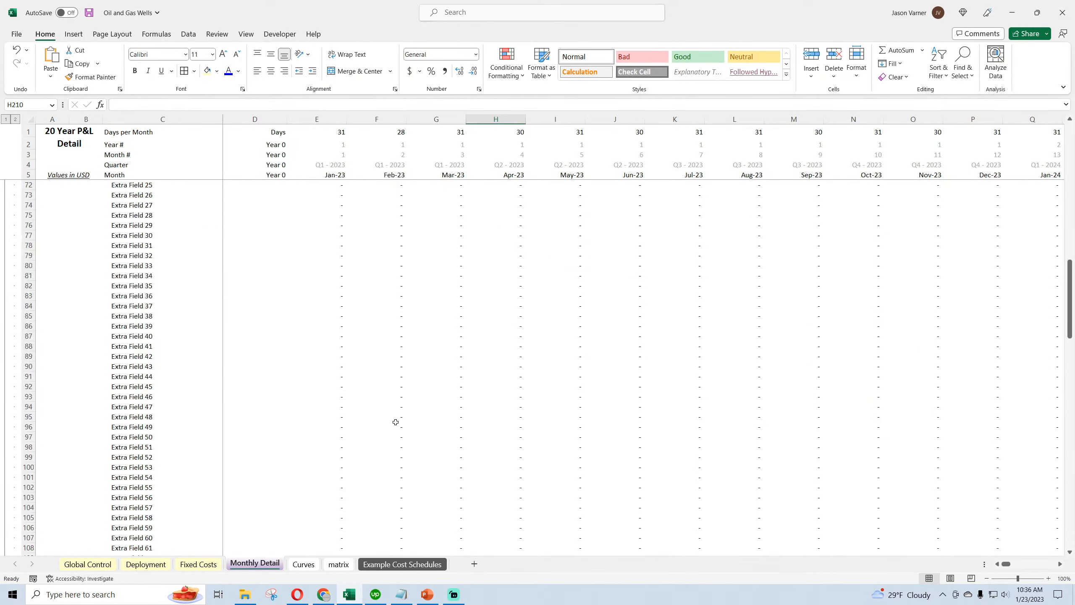
left_click(334, 427)
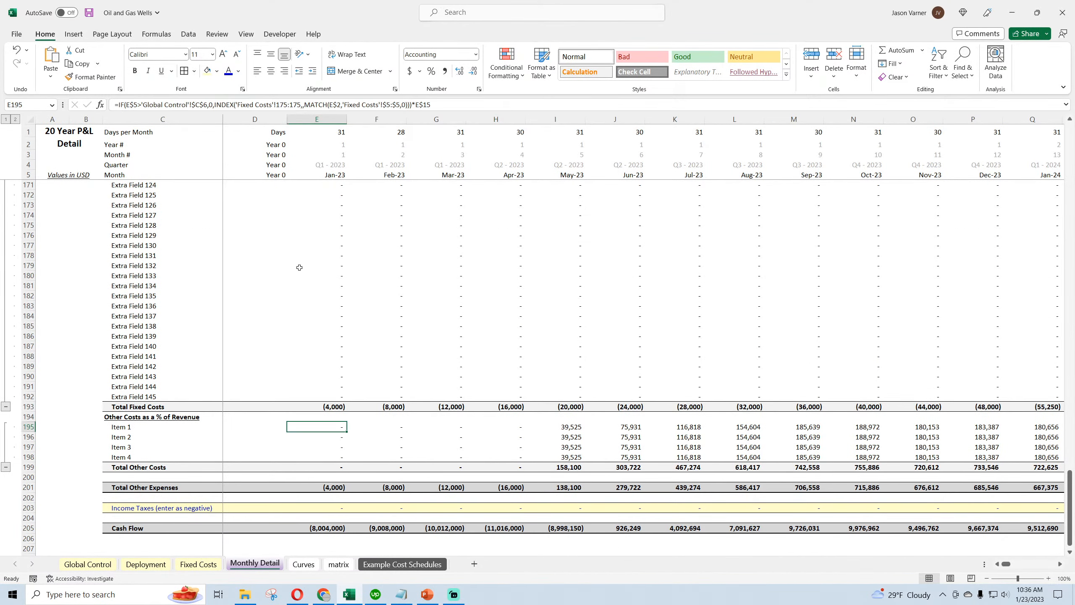
left_click(215, 104)
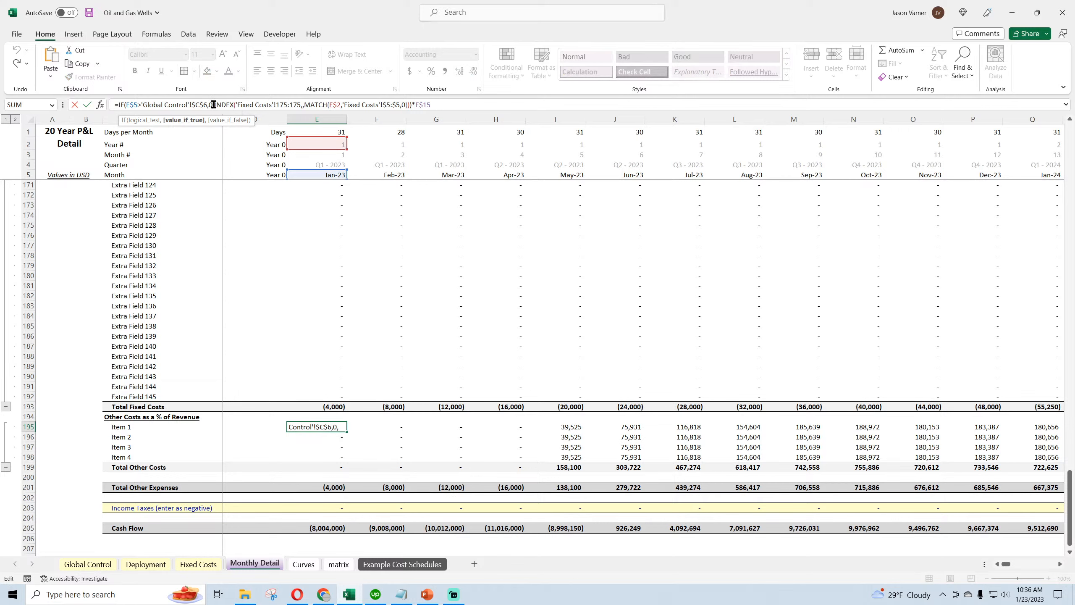
left_click(233, 106)
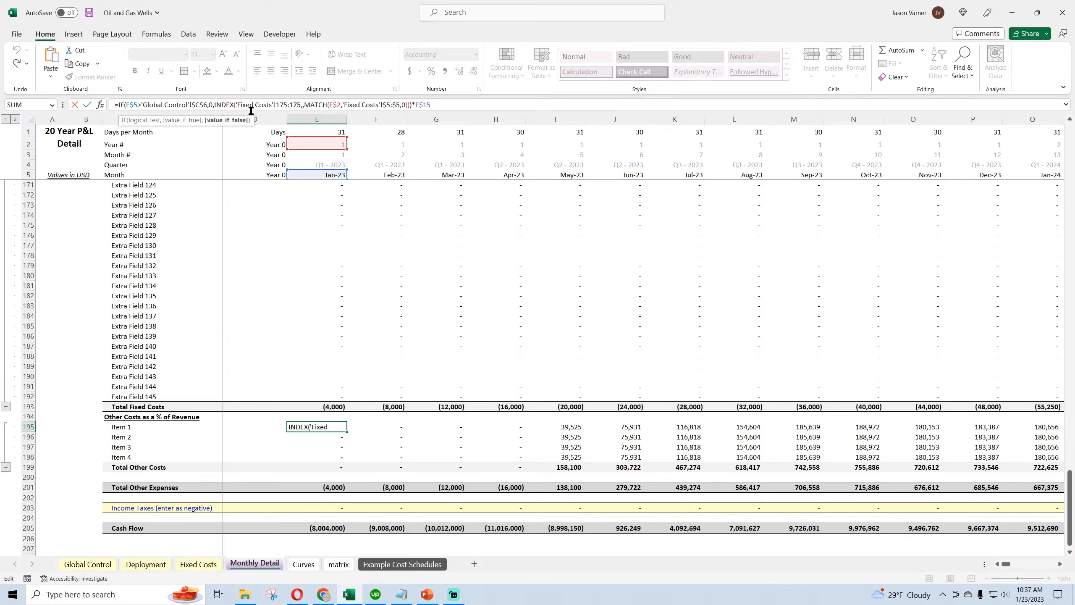
key("Return")
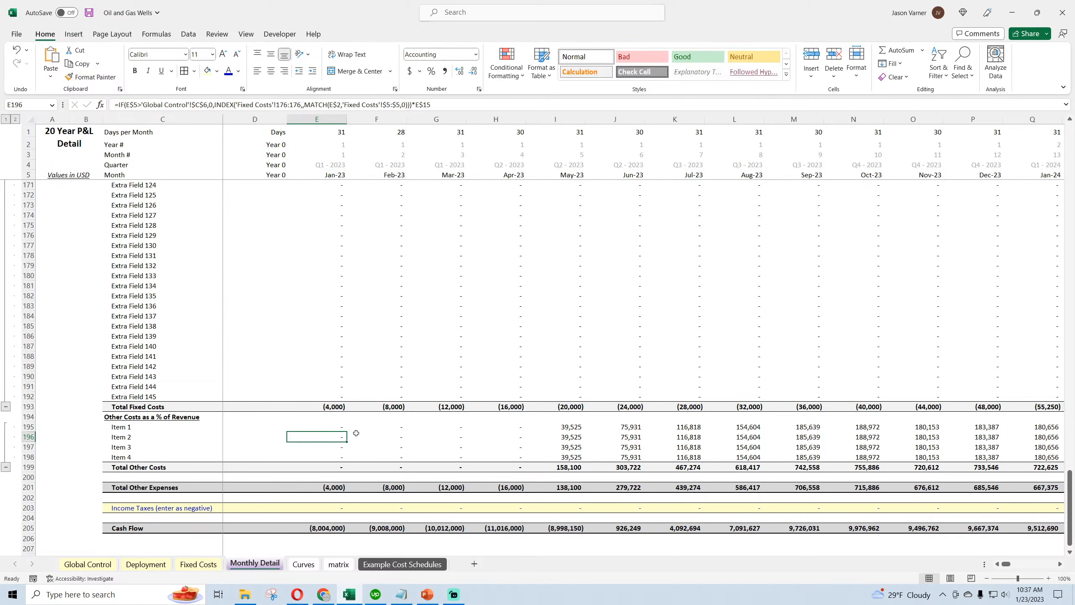
Step: Fill the E195 formula down through Item 4 and across the monthly columns to Dec-42, and save the workbook
left_click(342, 427)
left_click_drag(347, 431, 729, 451)
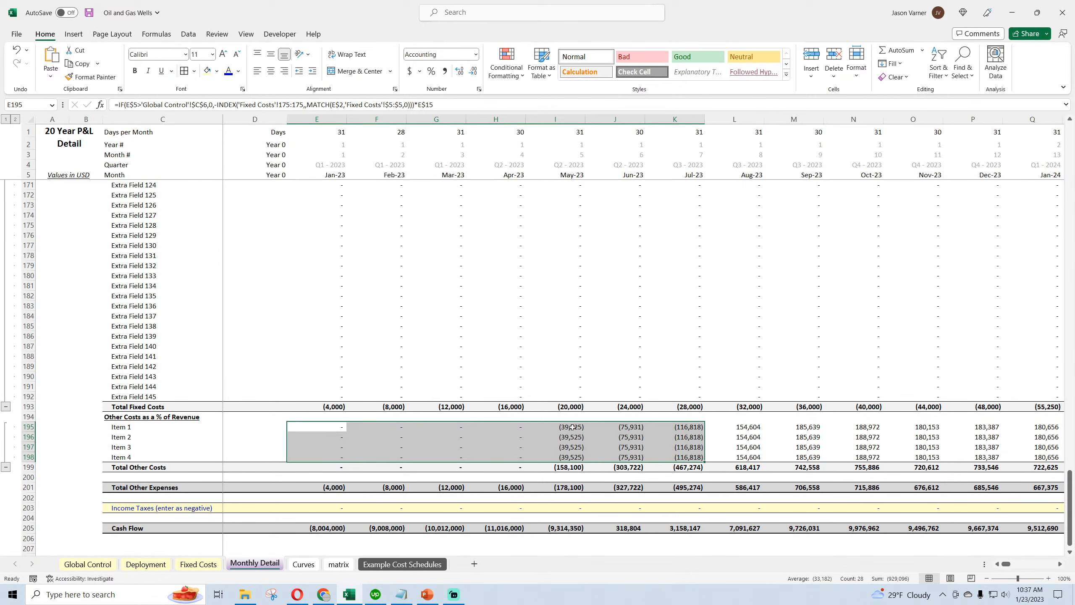
left_click_drag(573, 427, 1073, 511)
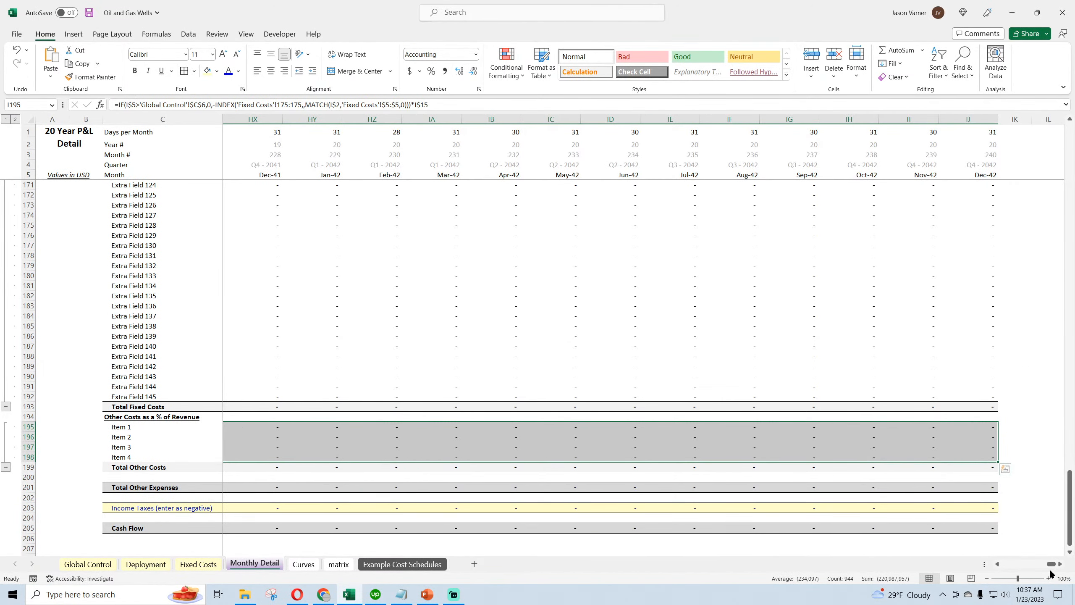
left_click_drag(1053, 569, 1028, 569)
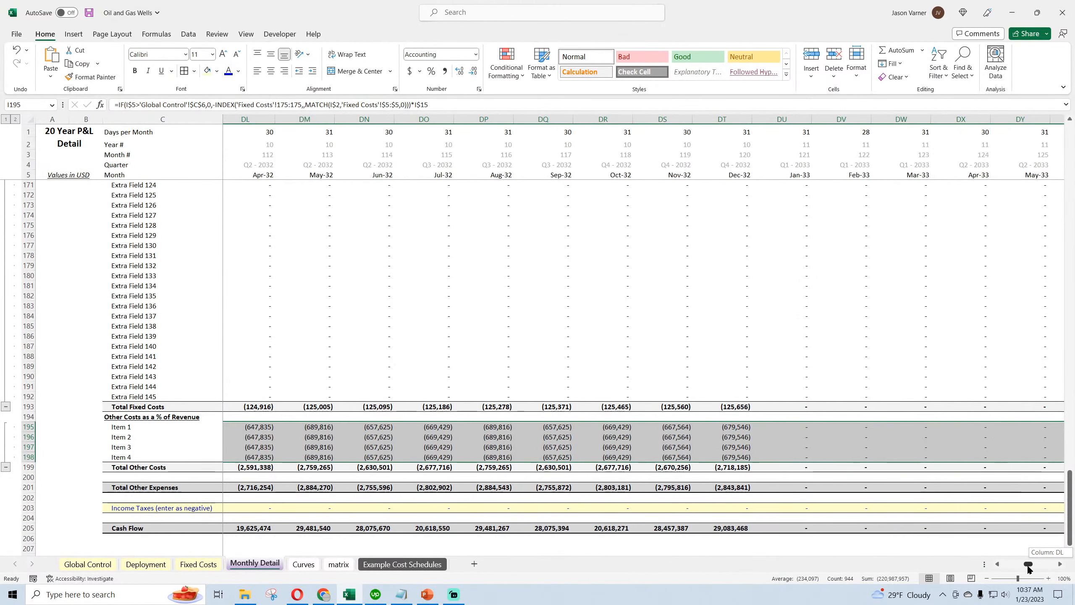
left_click(88, 13)
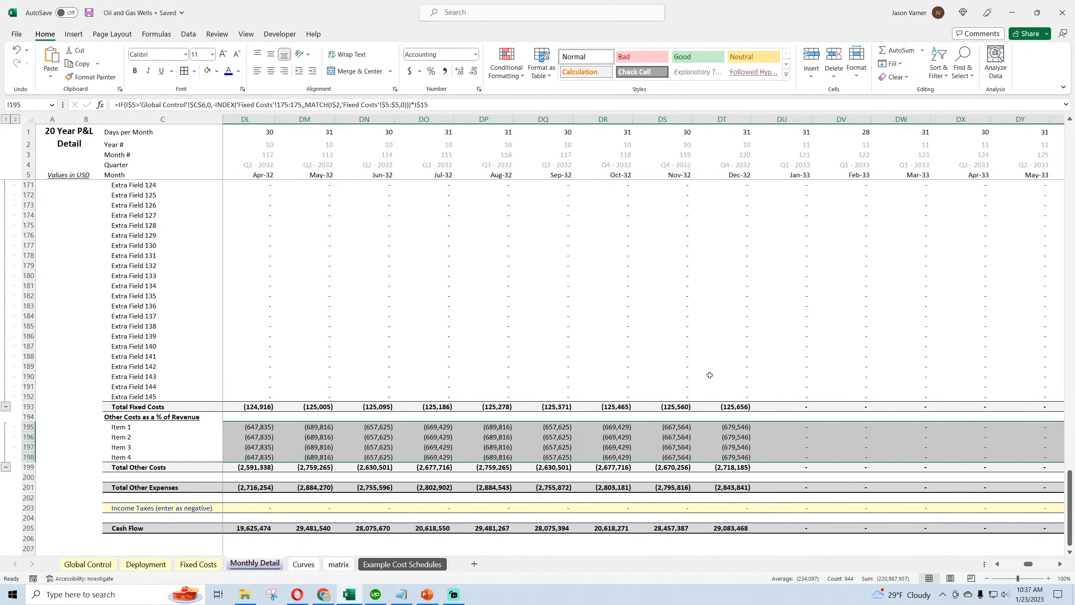
scroll(710, 375, "down", 4)
left_click(737, 296)
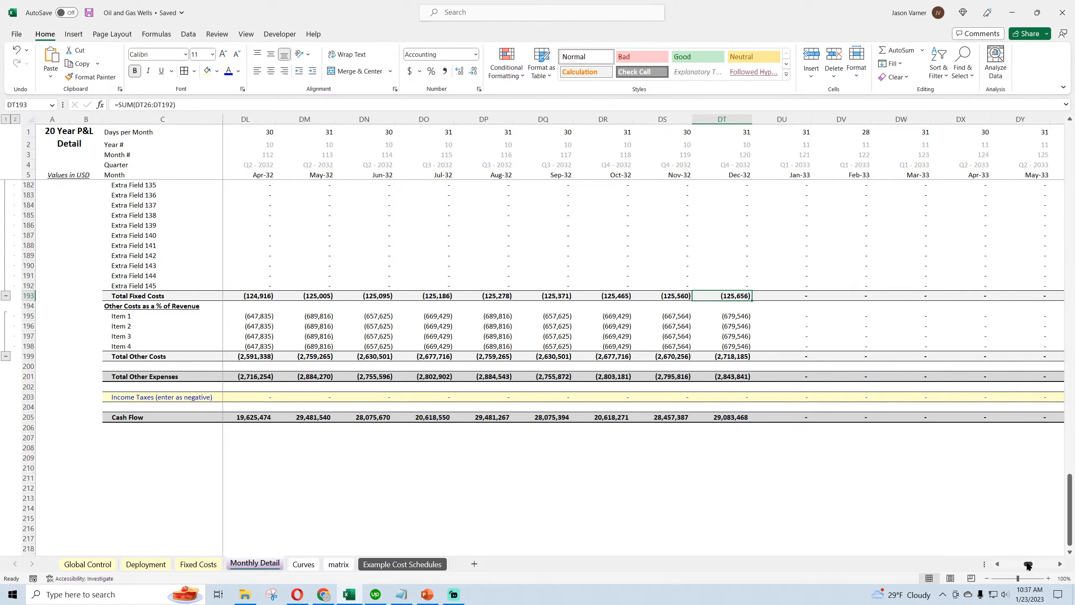
left_click_drag(1027, 566, 1012, 565)
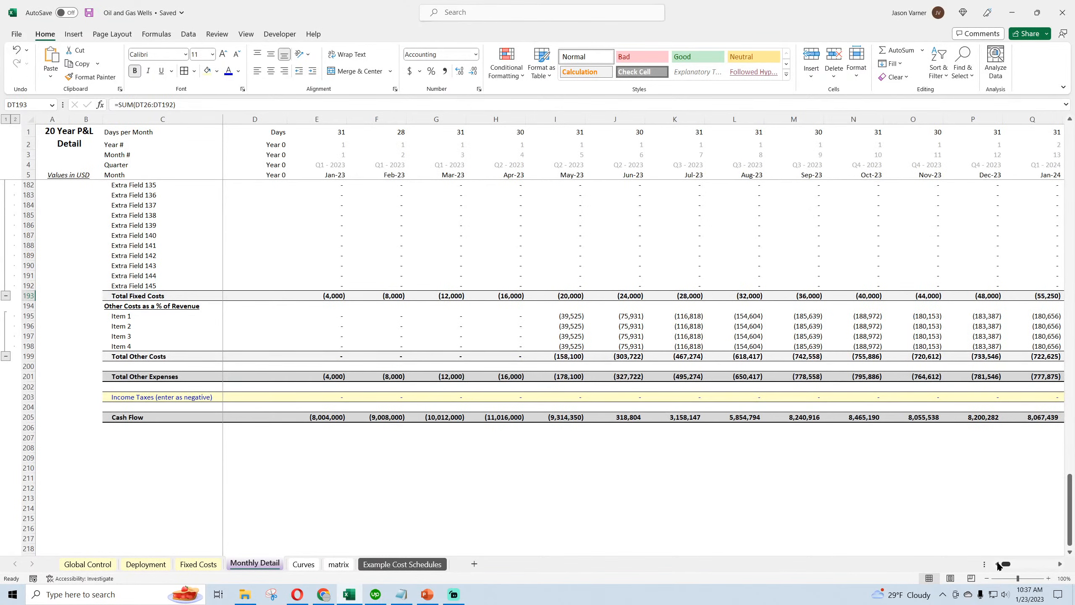
left_click(89, 13)
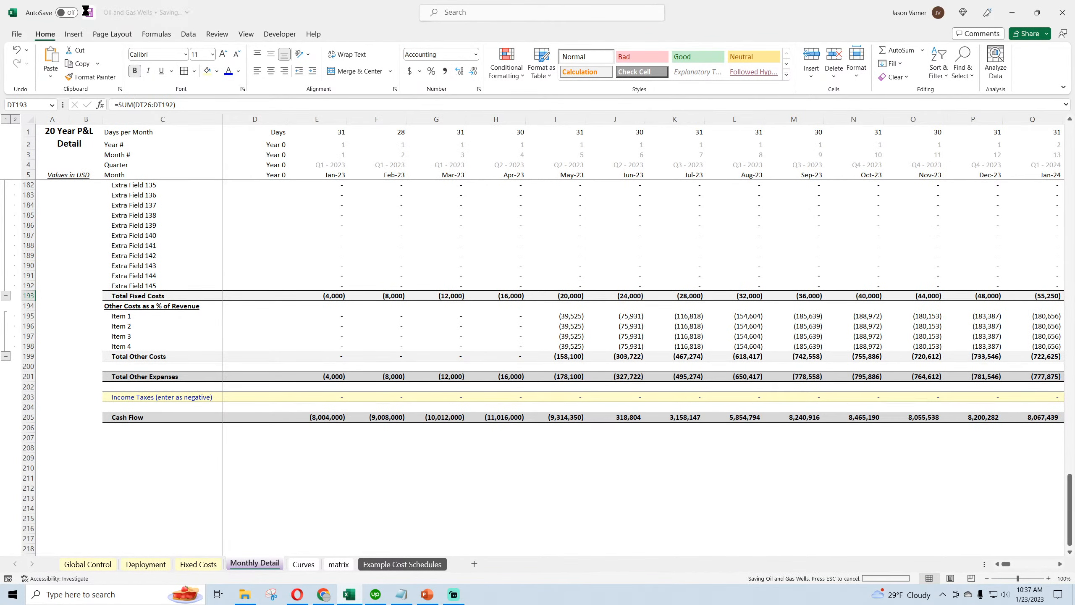
Step: Review the Revenue and the Exploration and Extraction Costs line items, and return to the Other Costs as a % of Revenue rows
left_click(305, 456)
scroll(145, 400, "up", 20)
scroll(145, 399, "up", 20)
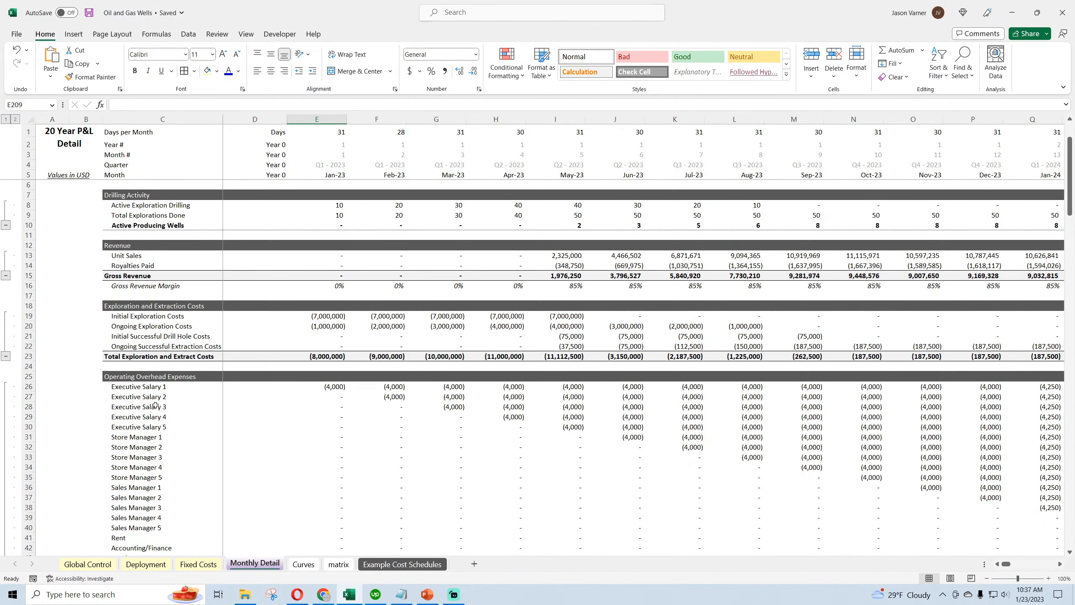
left_click(124, 255)
left_click(124, 265)
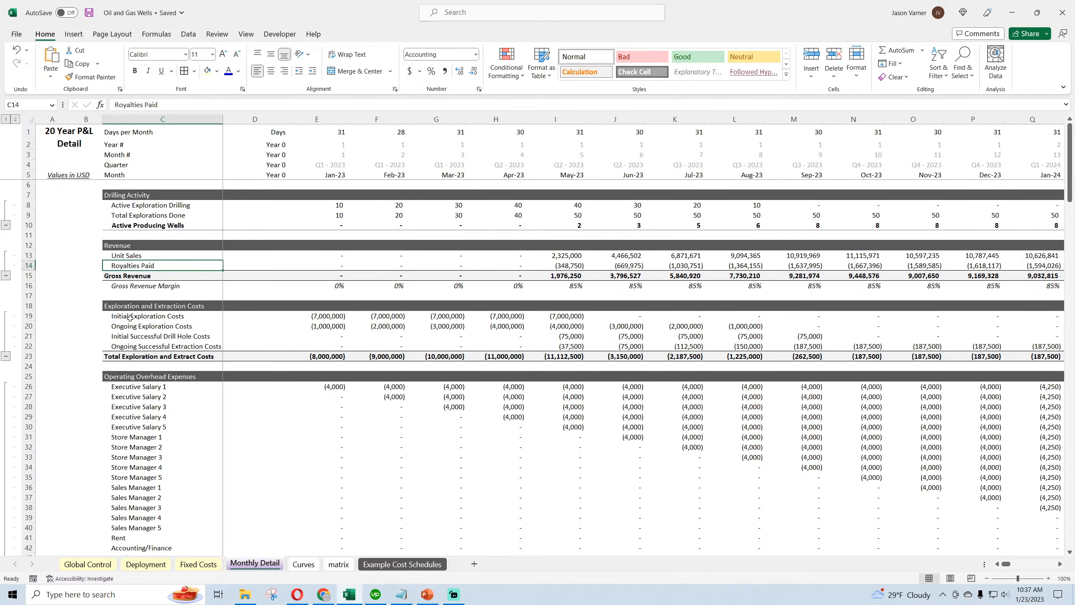
left_click_drag(130, 315, 138, 345)
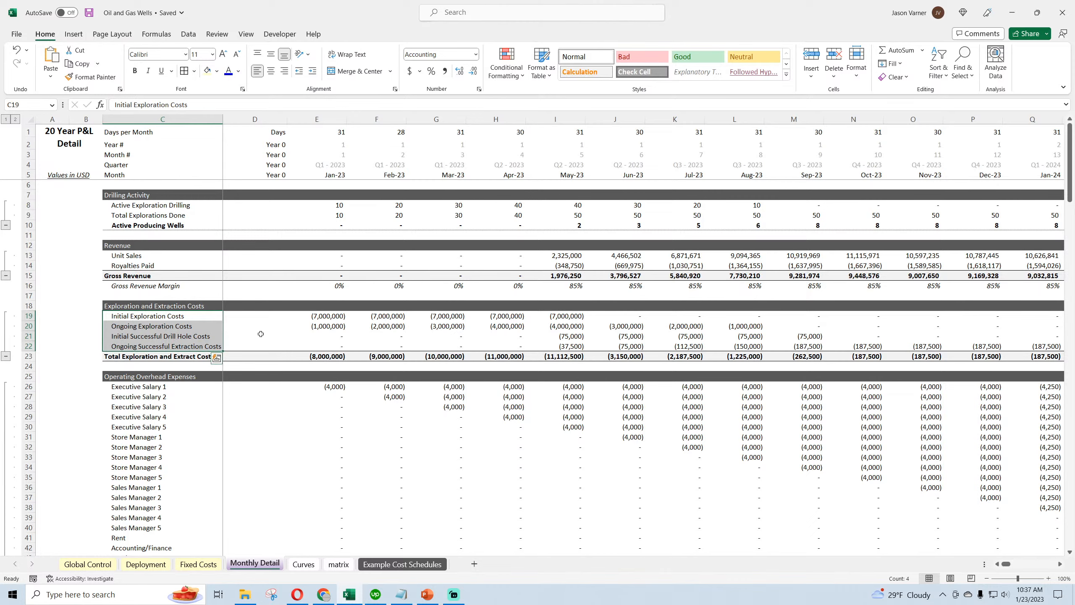
scroll(220, 476, "down", 20)
scroll(220, 476, "down", 11)
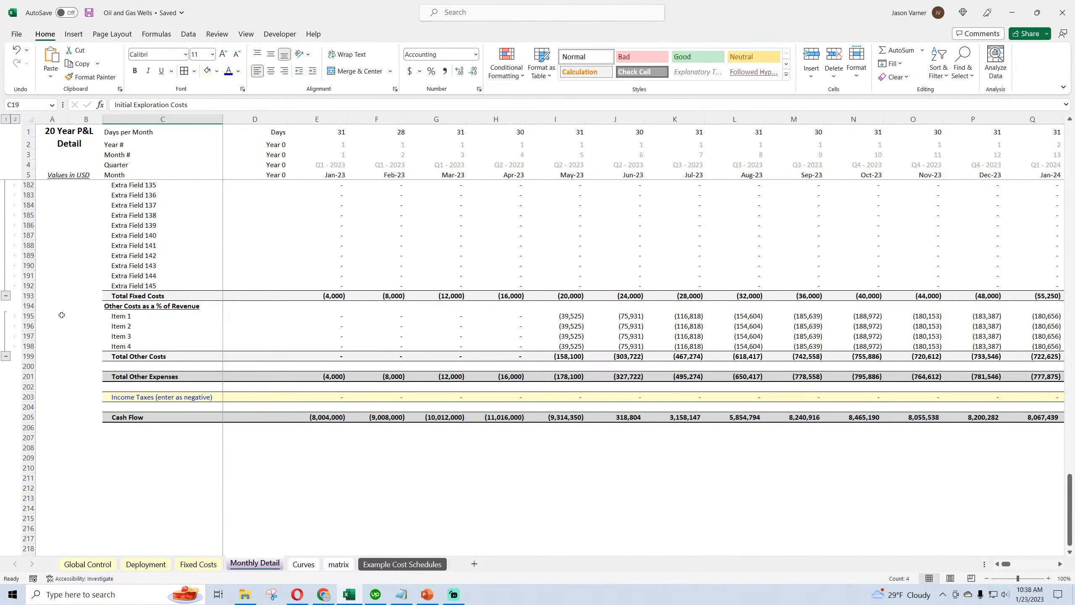
Step: Make row 194 with the Other Costs as a % of Revenue heading slightly taller, and save the workbook
left_click_drag(26, 311, 29, 316)
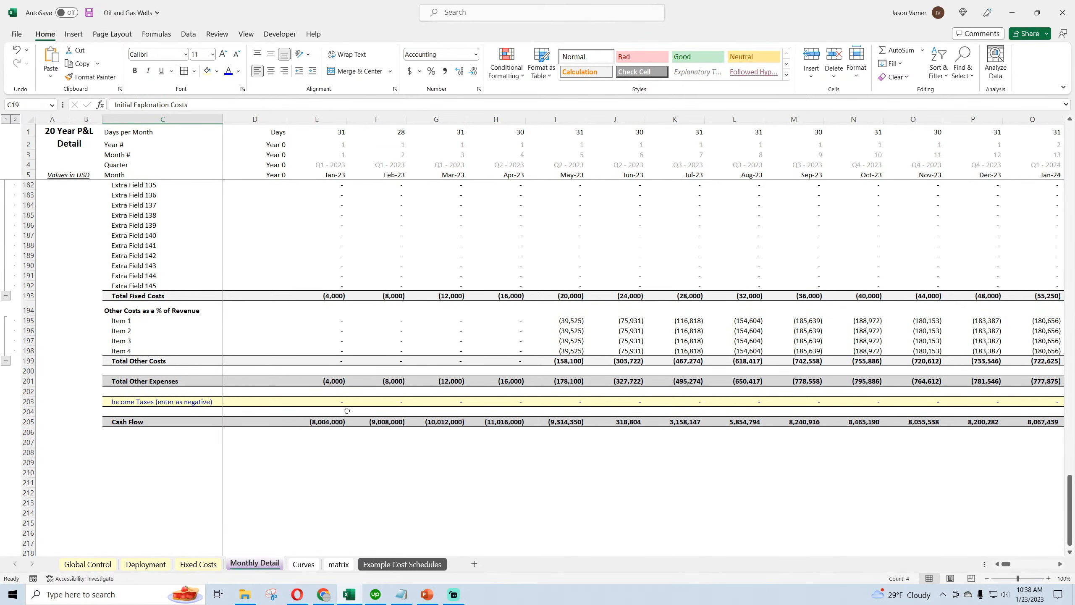
left_click(367, 401)
left_click(373, 420)
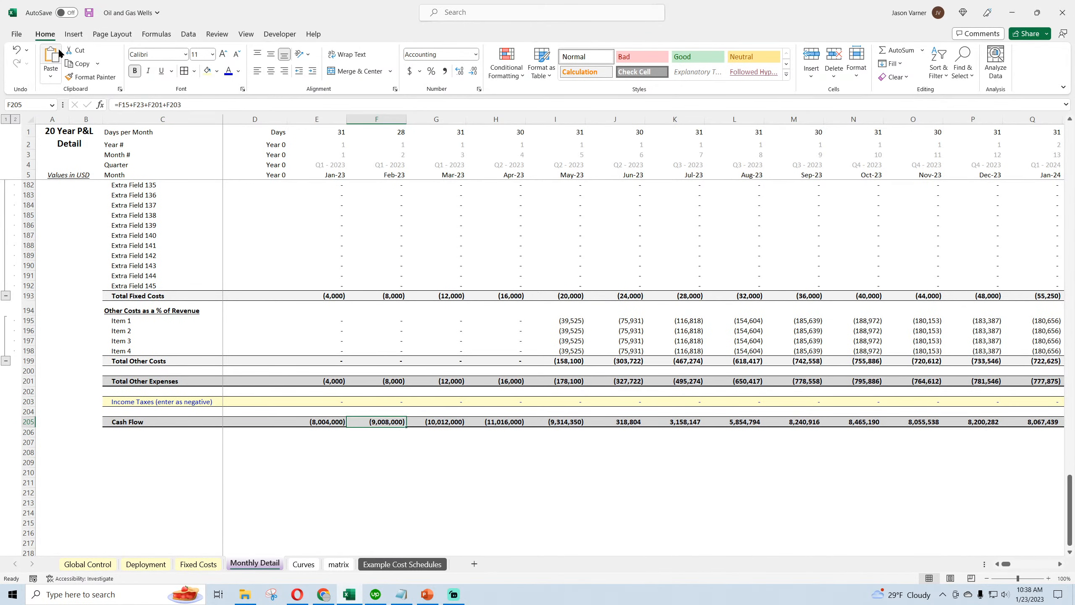
left_click(89, 12)
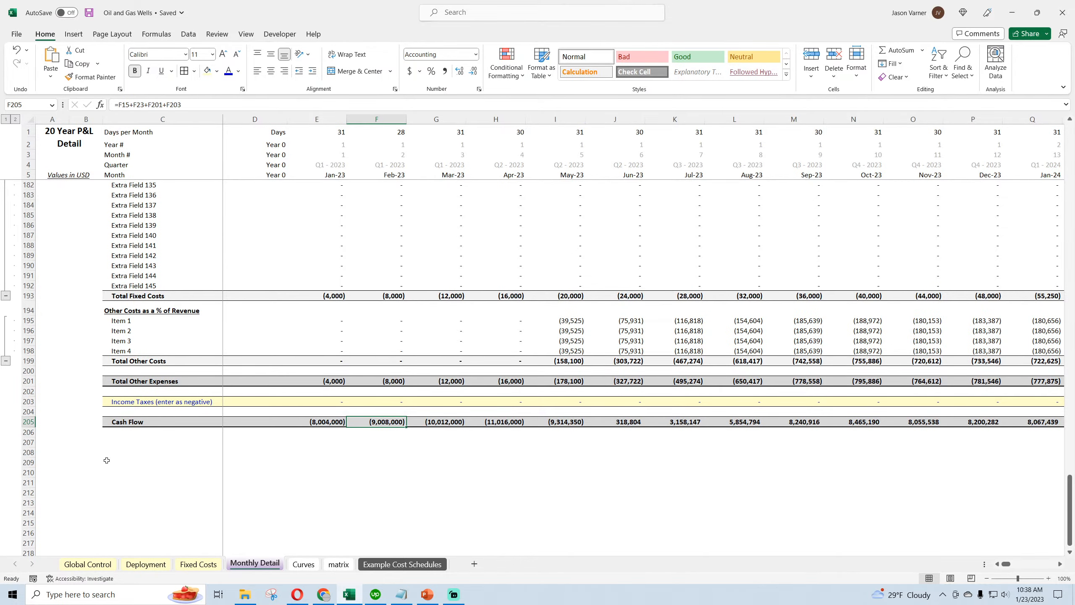
Step: Look over the Deployment Schedule, and review the Monthly Detail rows from Drilling Activity to Cash Flow
left_click(146, 564)
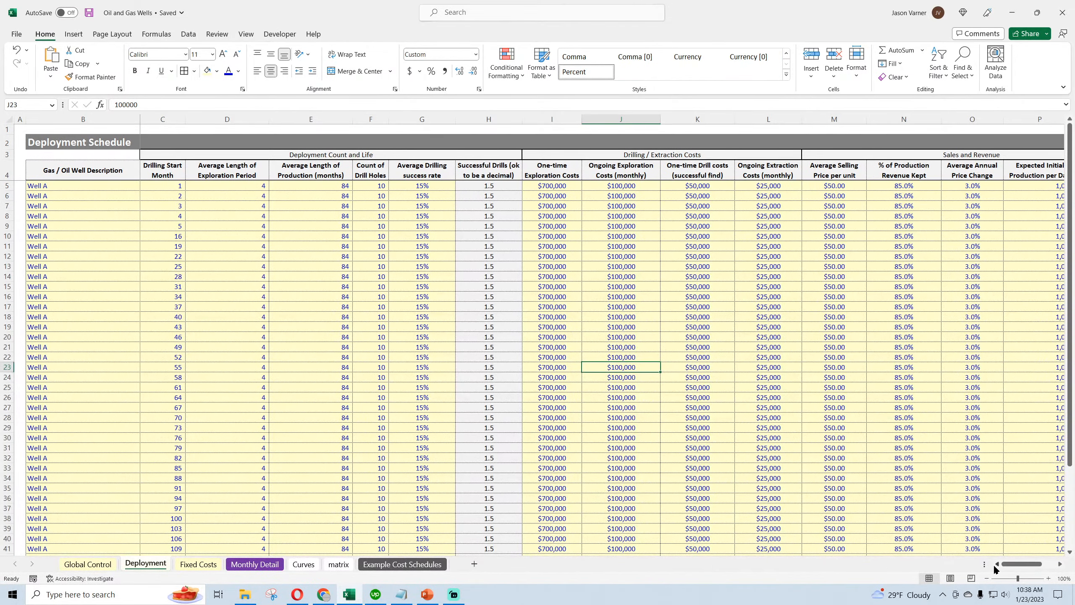
mouse_move(1017, 563)
left_mouse_down()
mouse_move(1034, 564)
mouse_move(1009, 563)
left_mouse_up()
left_click(255, 567)
scroll(118, 487, "up", 20)
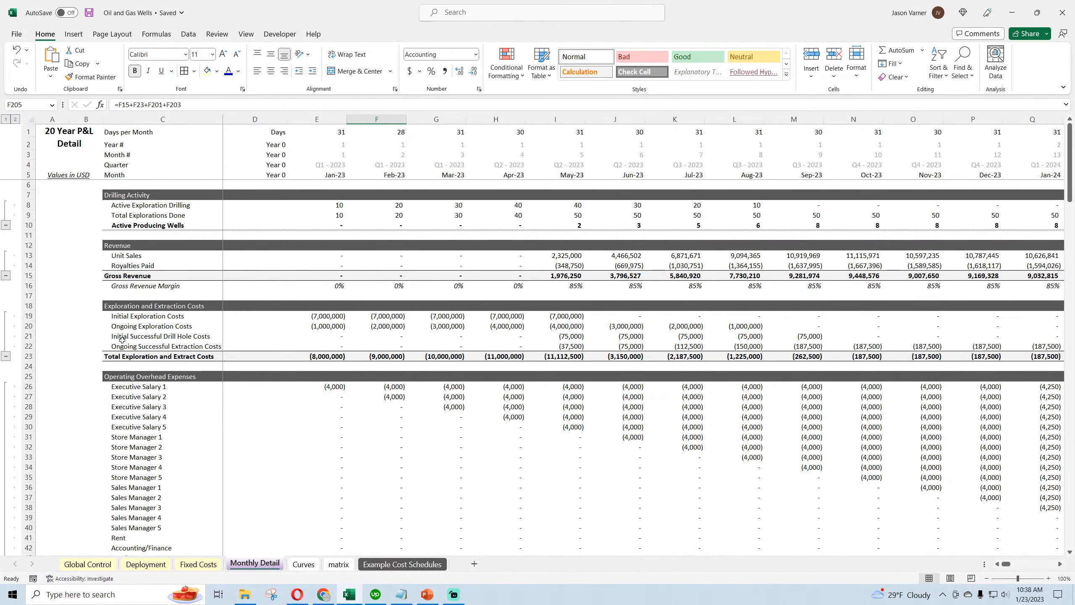
scroll(121, 340, "down", 20)
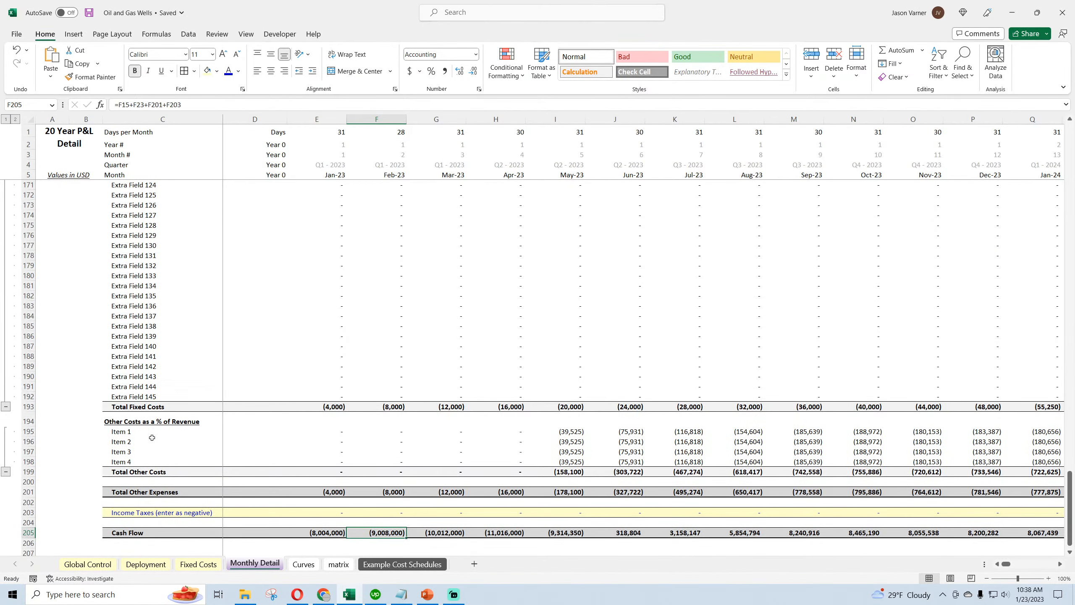
Step: Save the workbook and review the Monthly Detail rows, checking Active Producing Wells for May-23 to Jul-23 and the rows down to Cash Flow
scroll(151, 438, "down", 4)
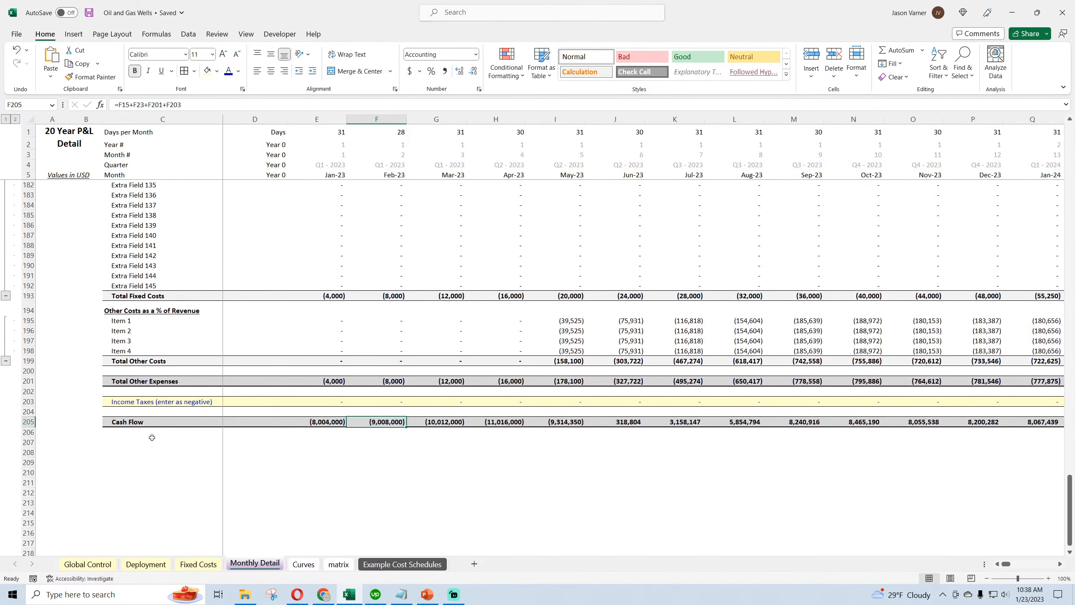
left_click(89, 14)
left_click(282, 472)
scroll(282, 472, "up", 18)
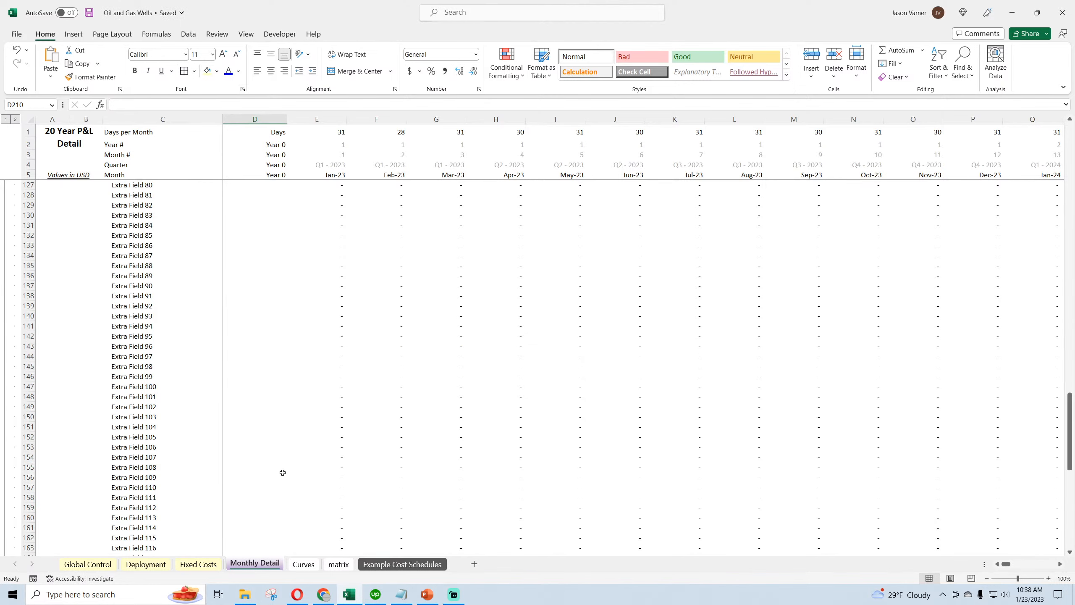
scroll(283, 472, "up", 20)
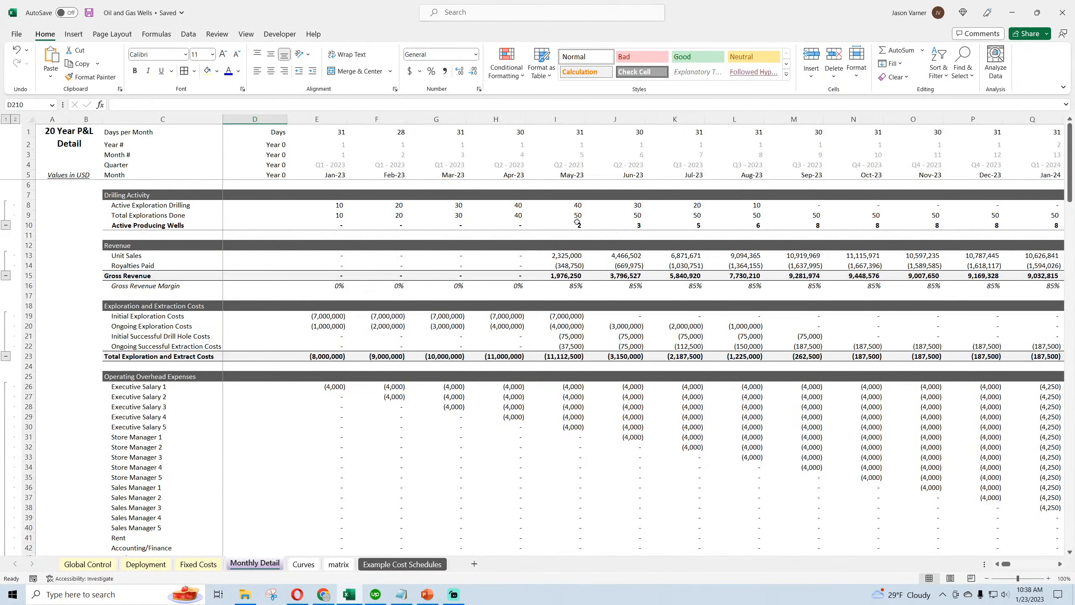
left_click(577, 222)
left_click(633, 225)
left_click(682, 225)
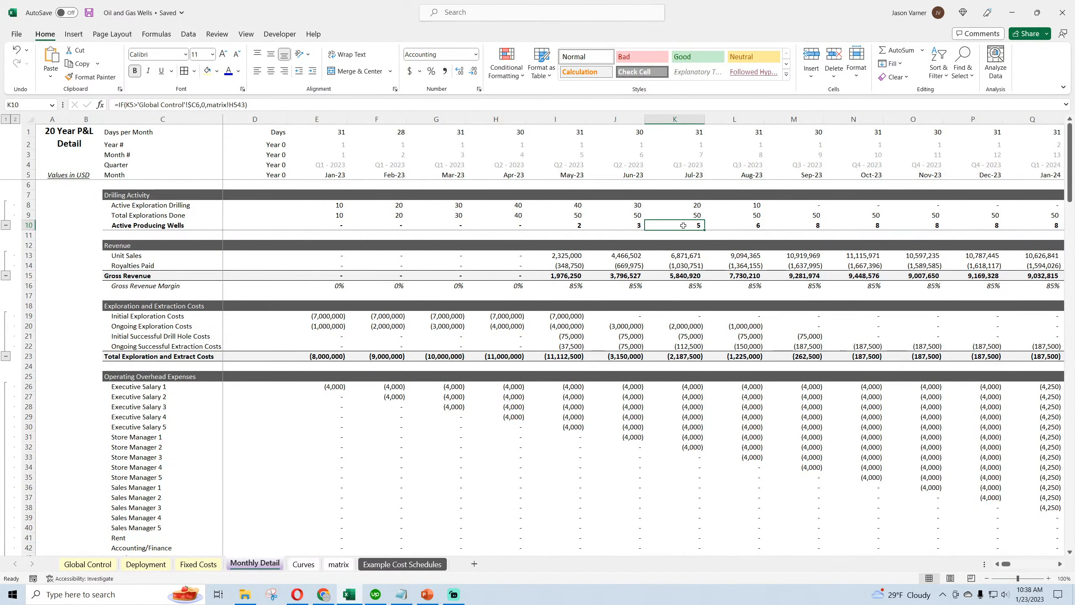
scroll(341, 471, "down", 2)
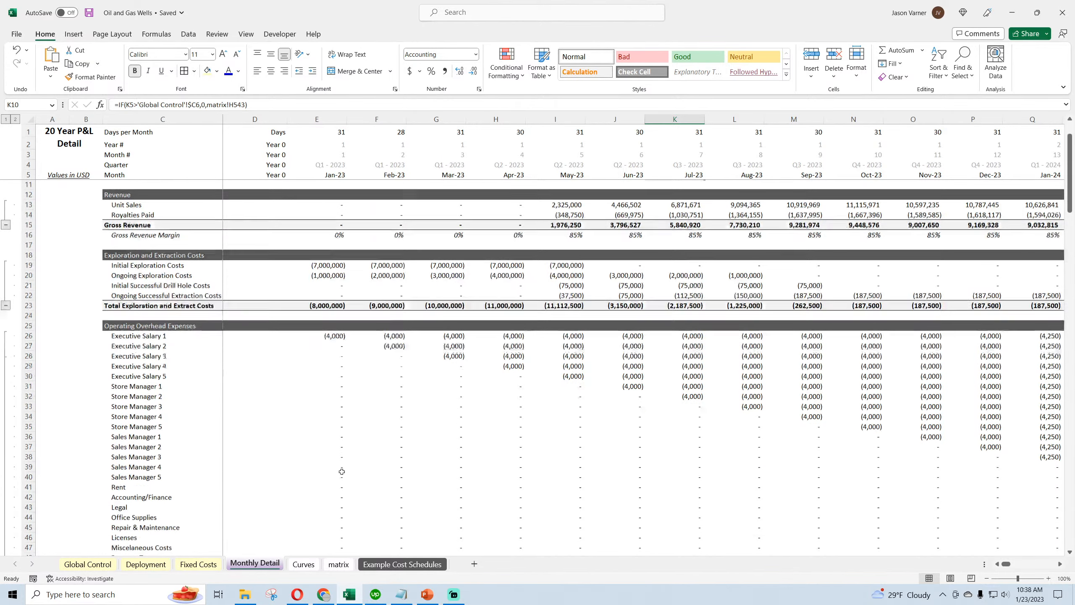
scroll(342, 471, "down", 20)
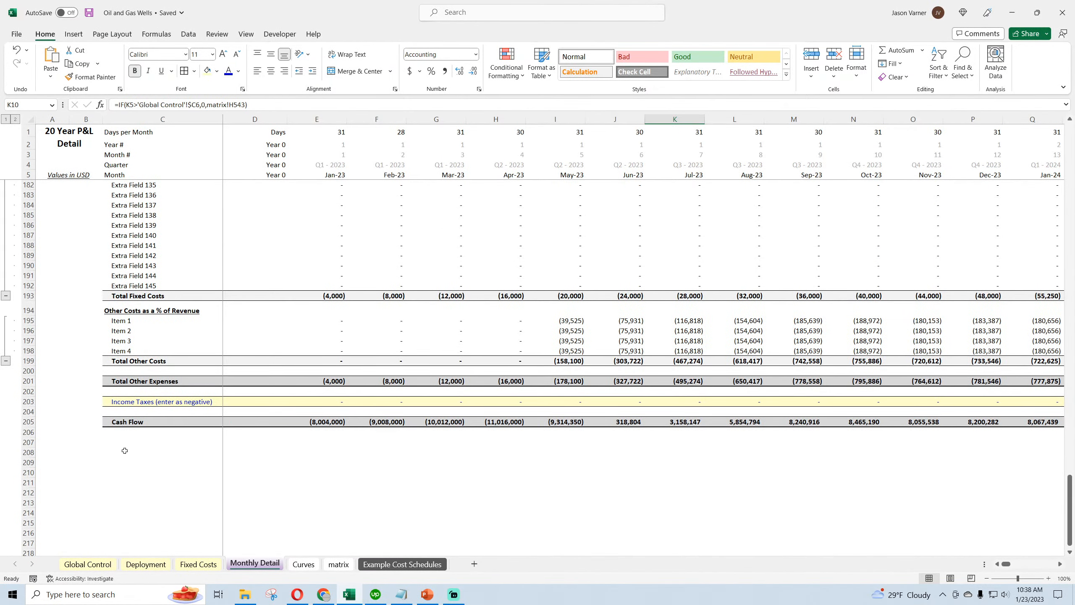
Step: Enter the row label Average Gross Revenue per Well in C208, below Cash Flow
left_click(124, 451)
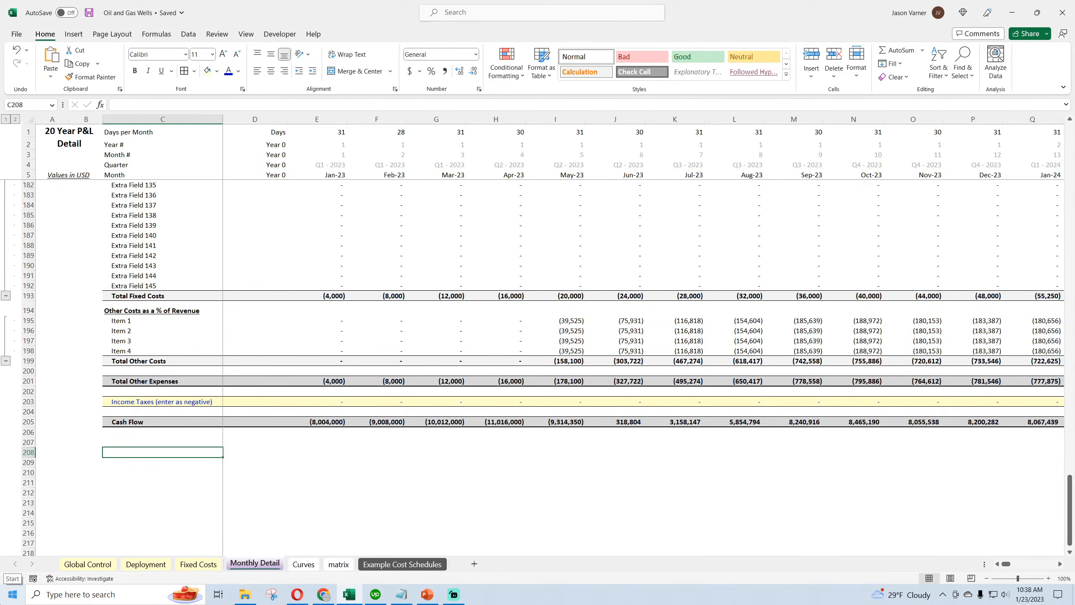
type("Average")
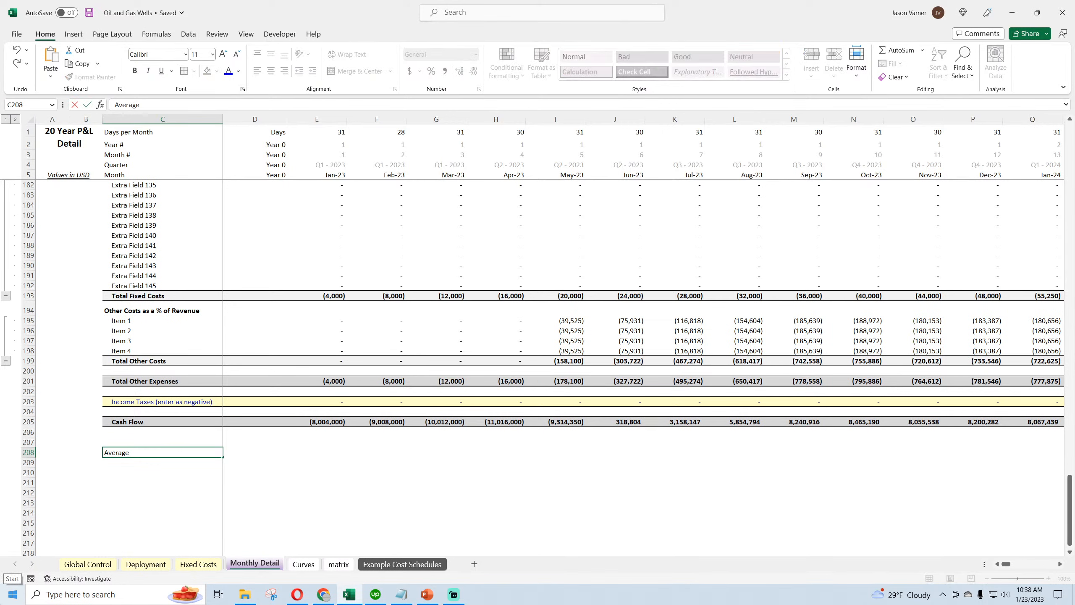
type(" Gross Revenue")
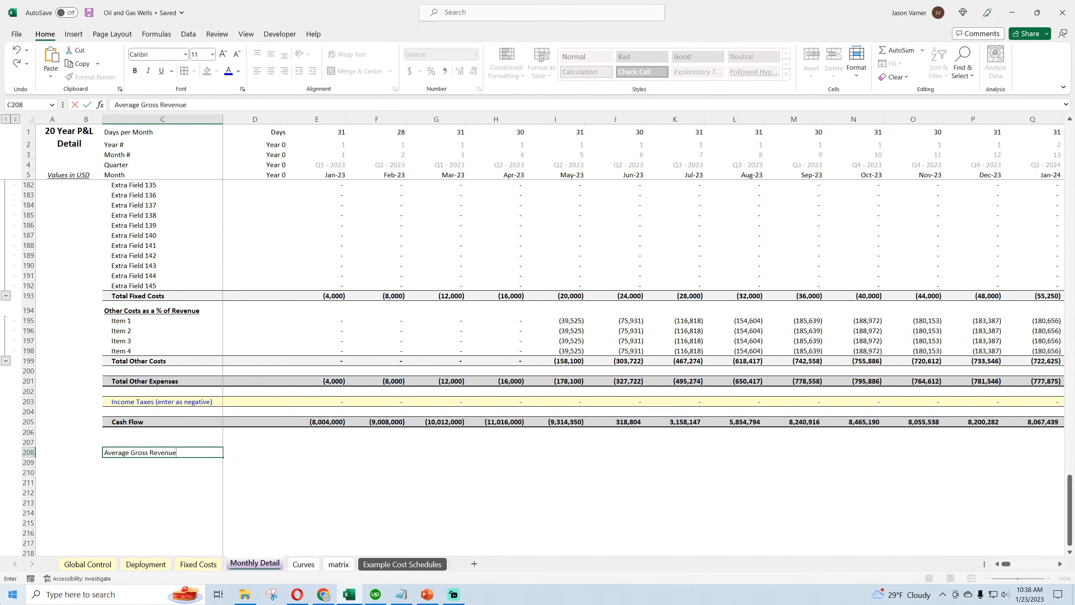
type(" per Well")
key("Tab")
key("Tab")
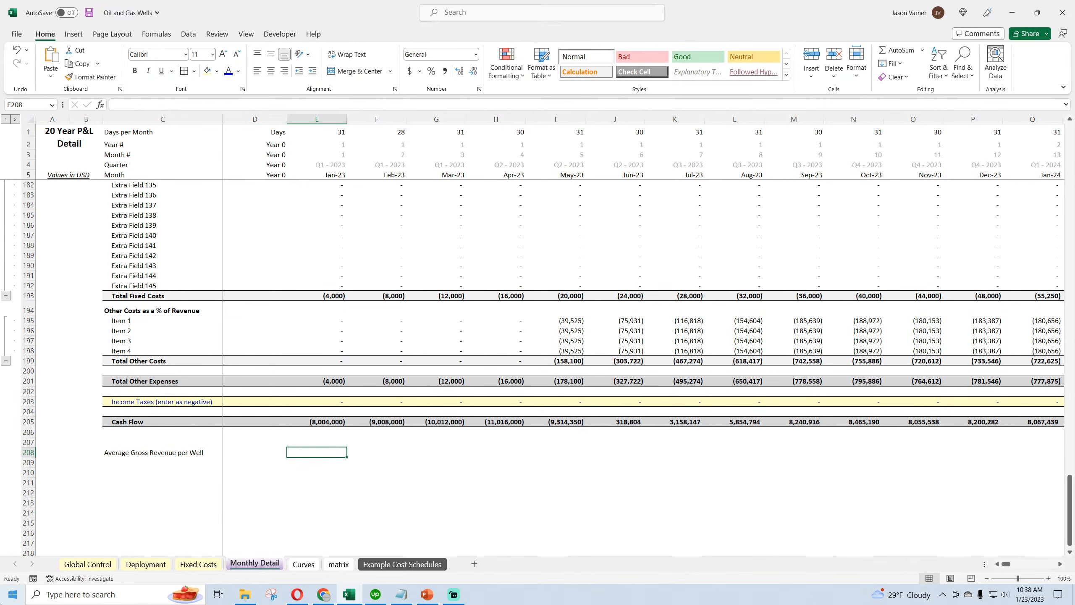
Step: In E208, calculate gross revenue per active producing well with =IFERROR(E15/E10,0)
type("=iferror(")
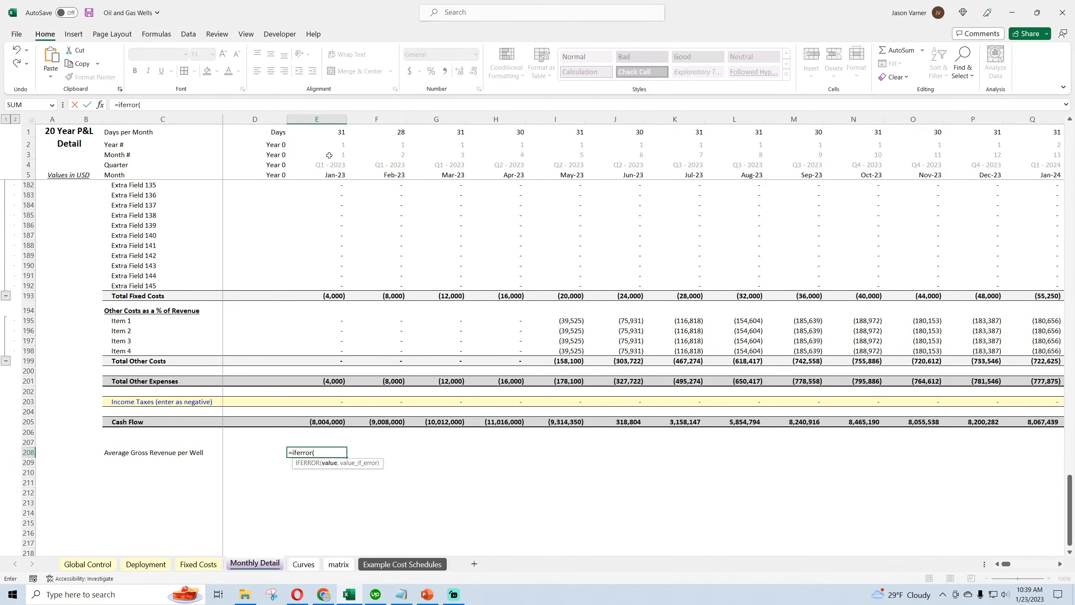
scroll(420, 423, "up", 20)
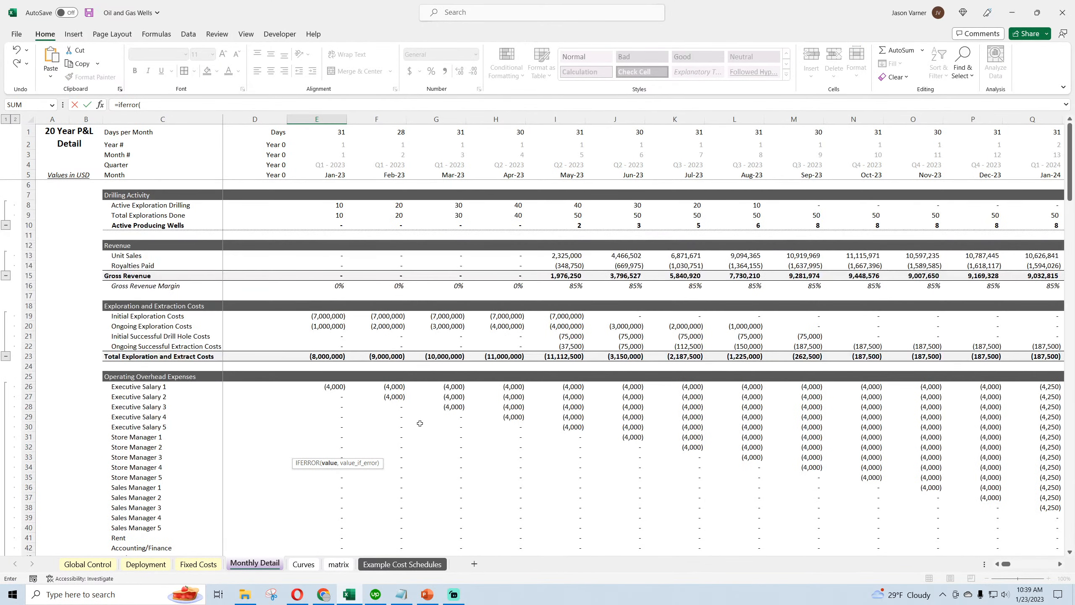
left_click(322, 276)
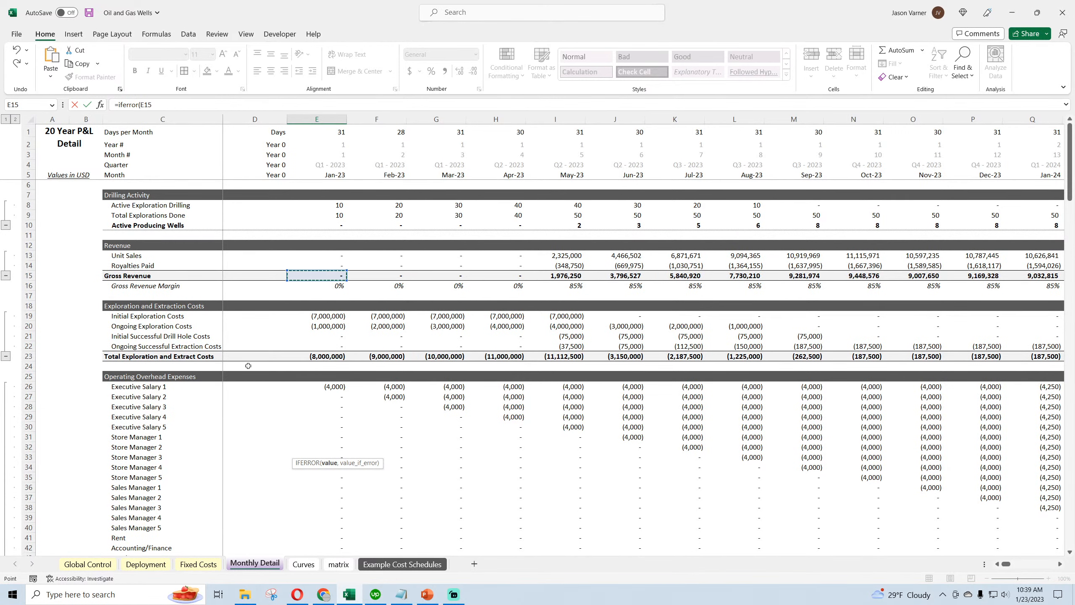
type("/")
left_click(333, 225)
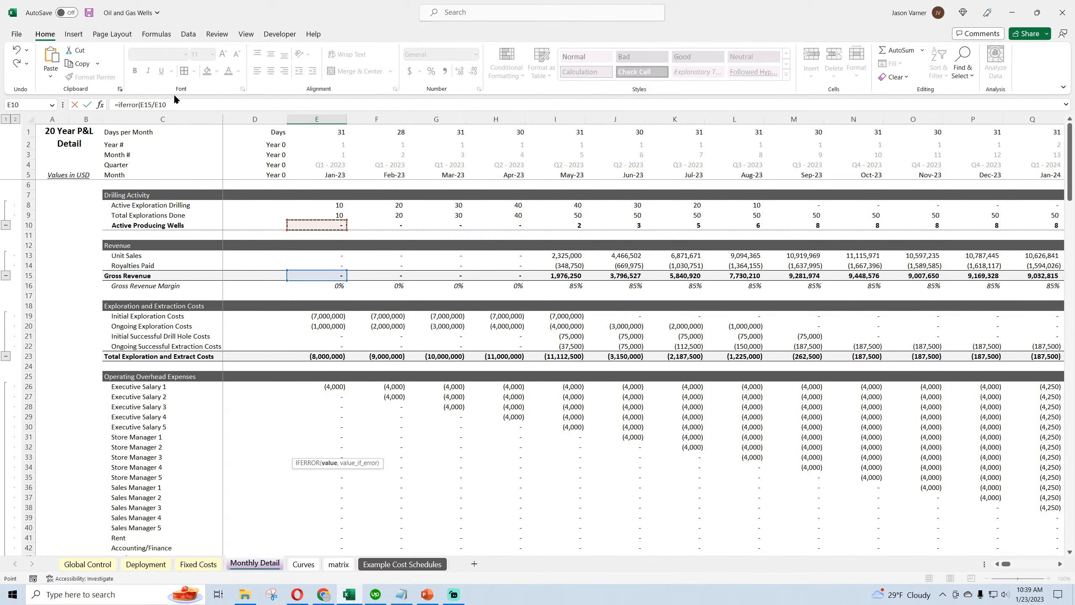
type(",0)")
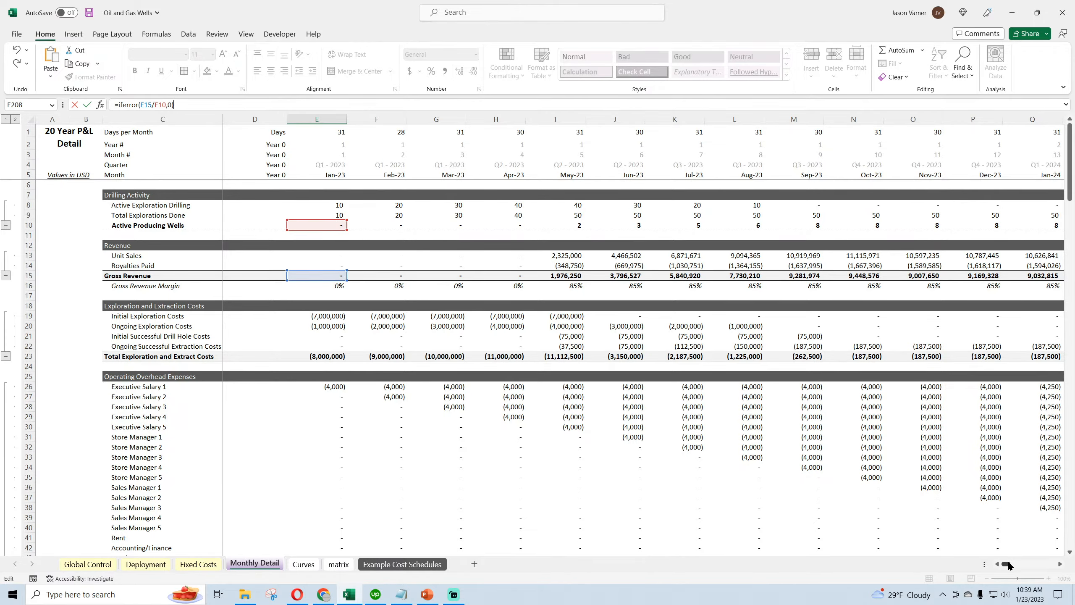
mouse_move(1007, 564)
left_mouse_down()
mouse_move(1028, 563)
mouse_move(1006, 564)
left_mouse_up()
key("Return")
Step: Examine the exploration period, production length, drill hole count and drilling success rate inputs on the Deployment sheet
left_click(146, 563)
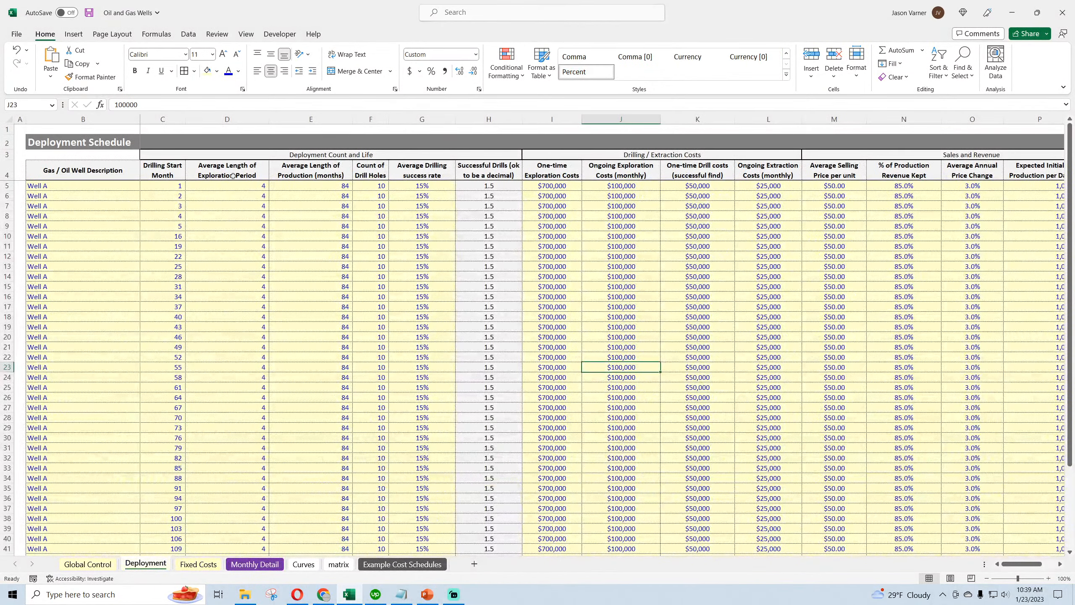
left_click(227, 119)
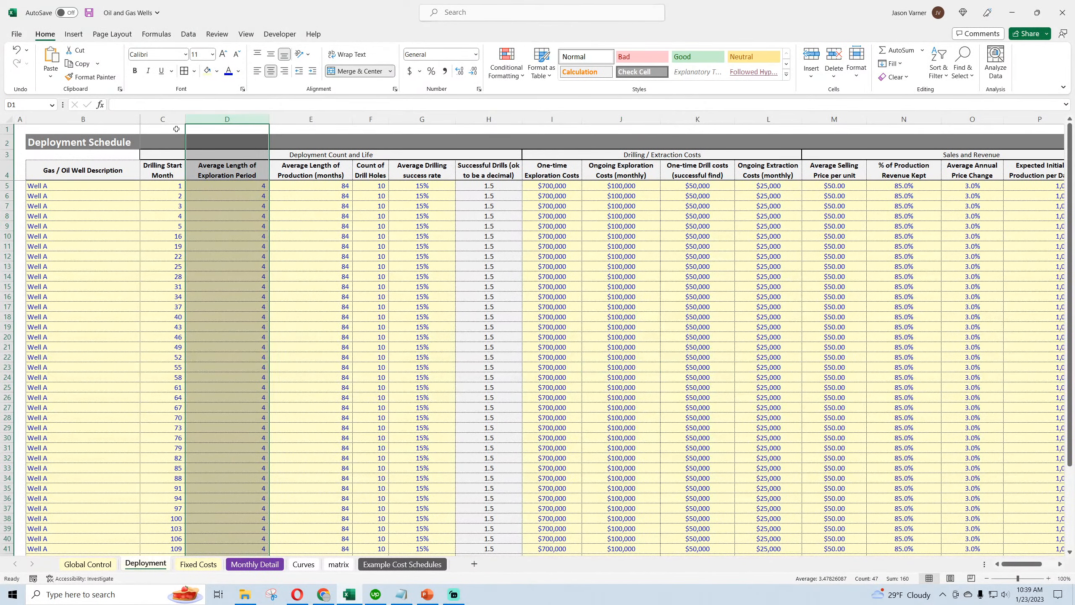
left_click(372, 118)
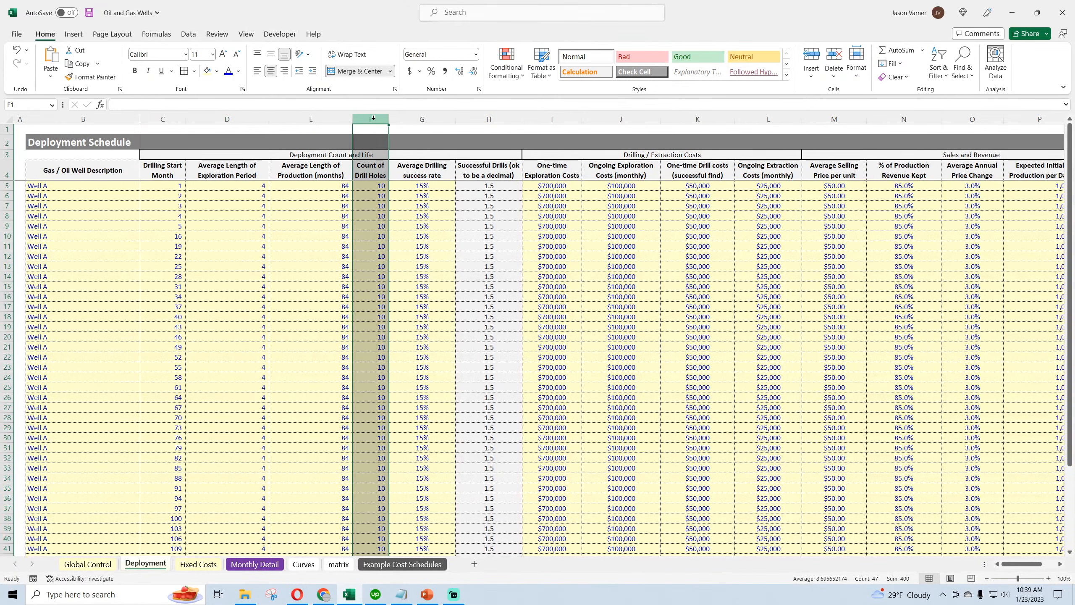
left_click(310, 119)
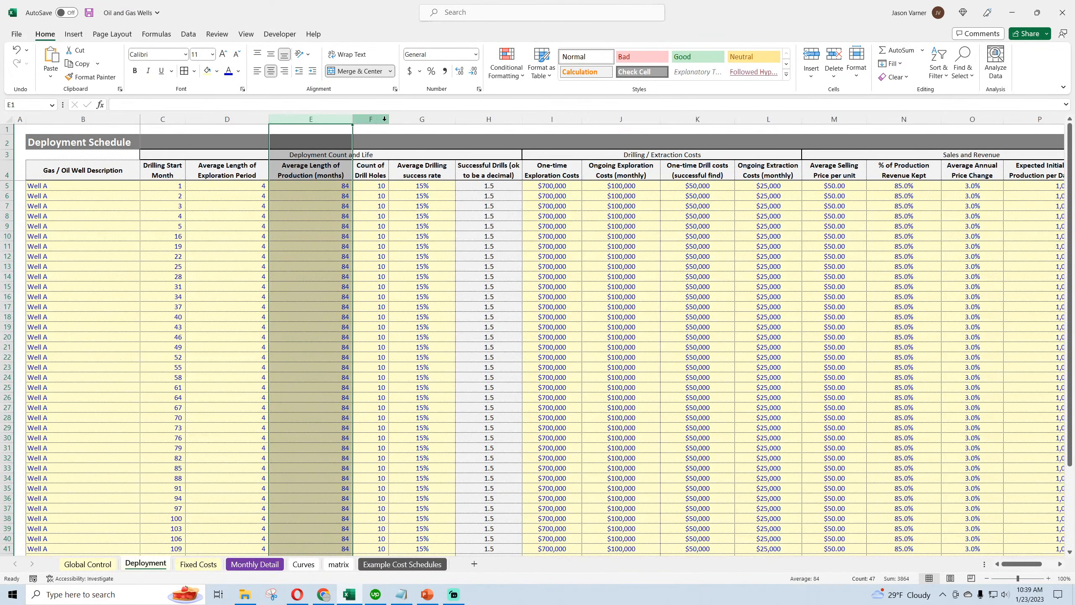
left_click(326, 205)
left_click_drag(325, 186, 332, 276)
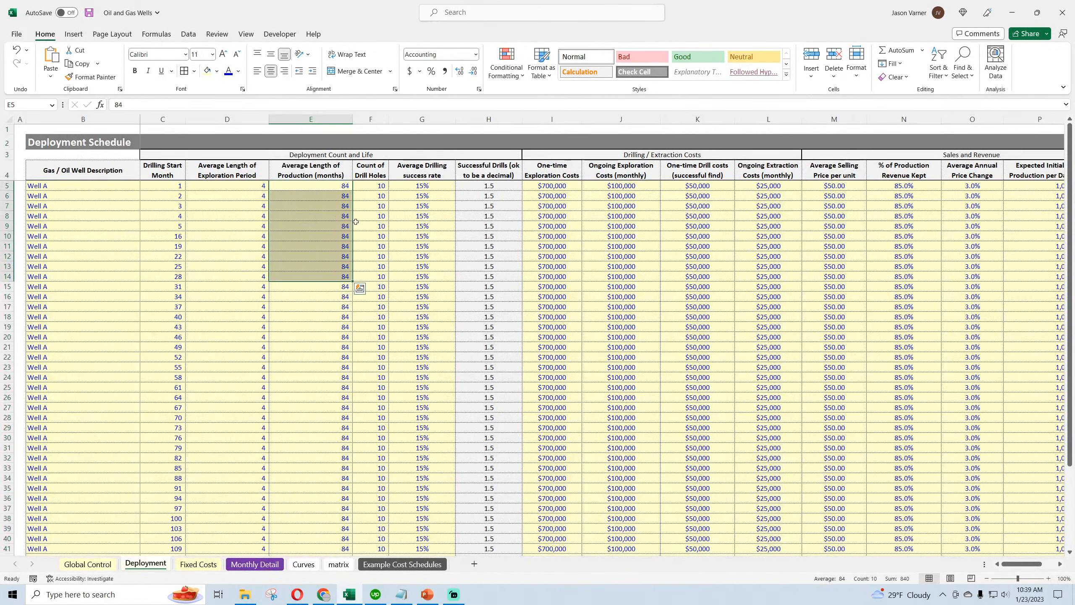
left_click_drag(378, 187, 376, 267)
left_click(430, 185)
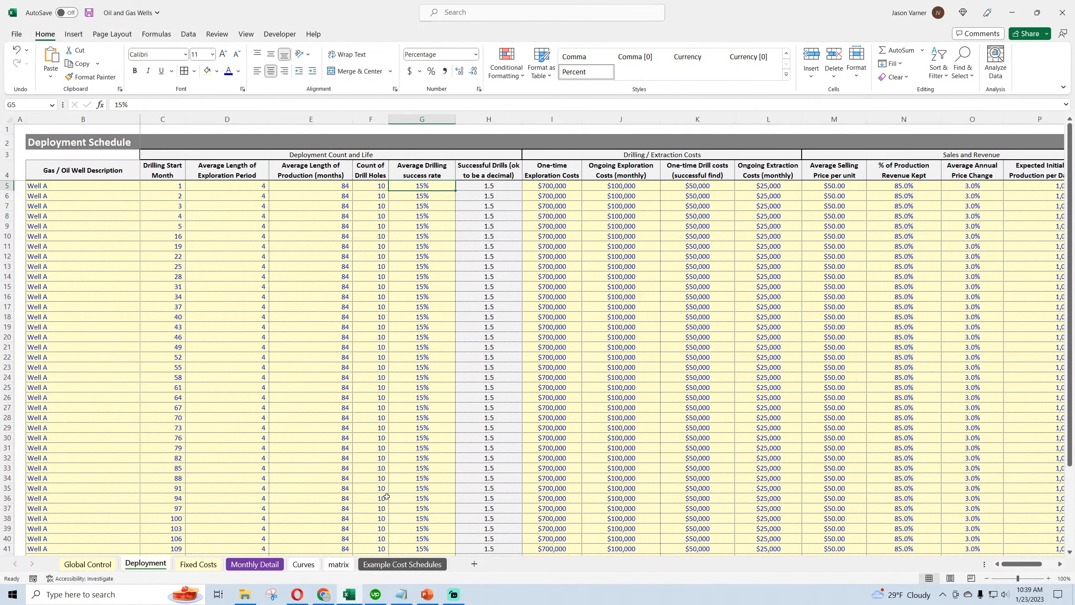
Step: Format E208 on the Monthly Detail sheet as Currency with 0 decimal places and the $ symbol
left_click(273, 564)
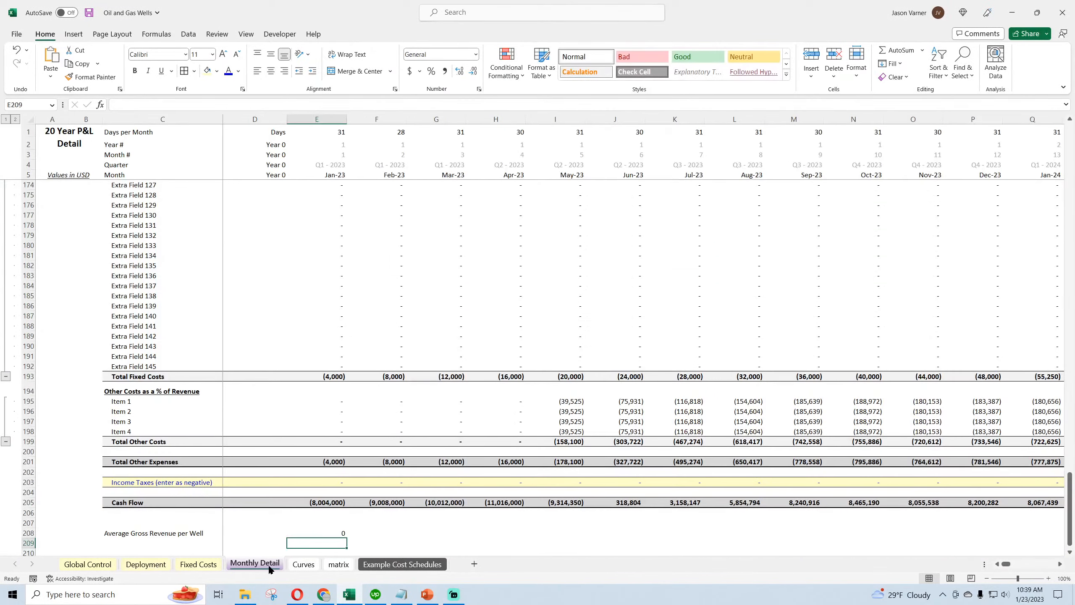
left_click(324, 532)
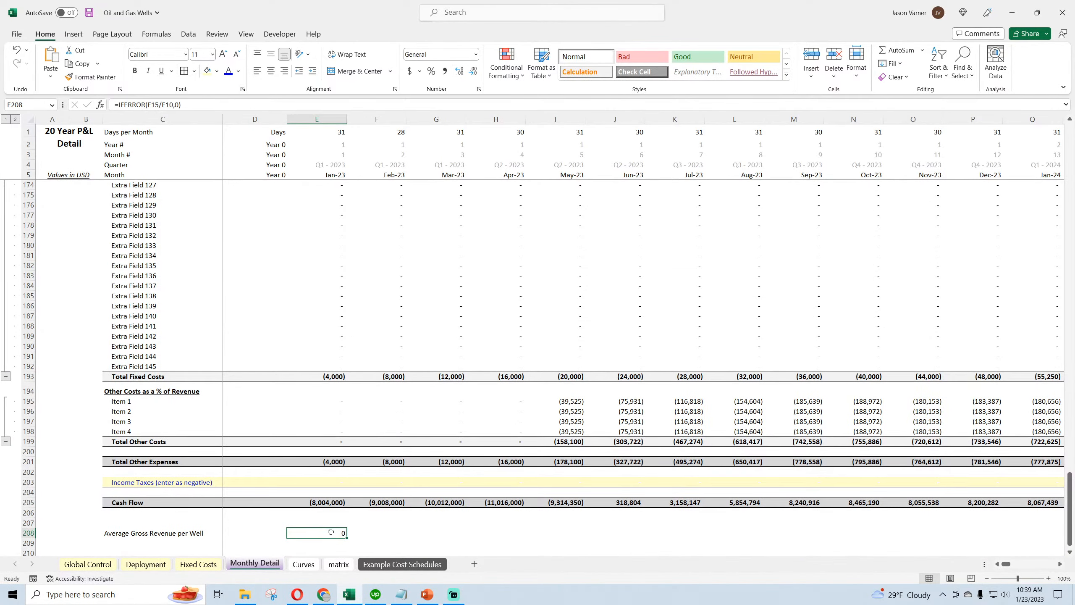
left_click(431, 71)
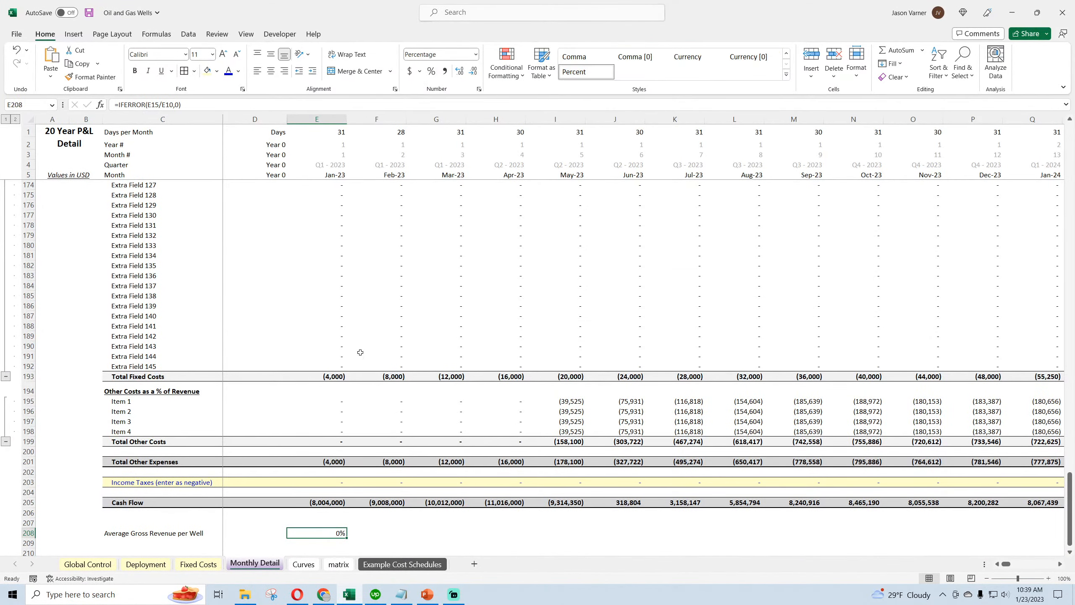
left_click(478, 89)
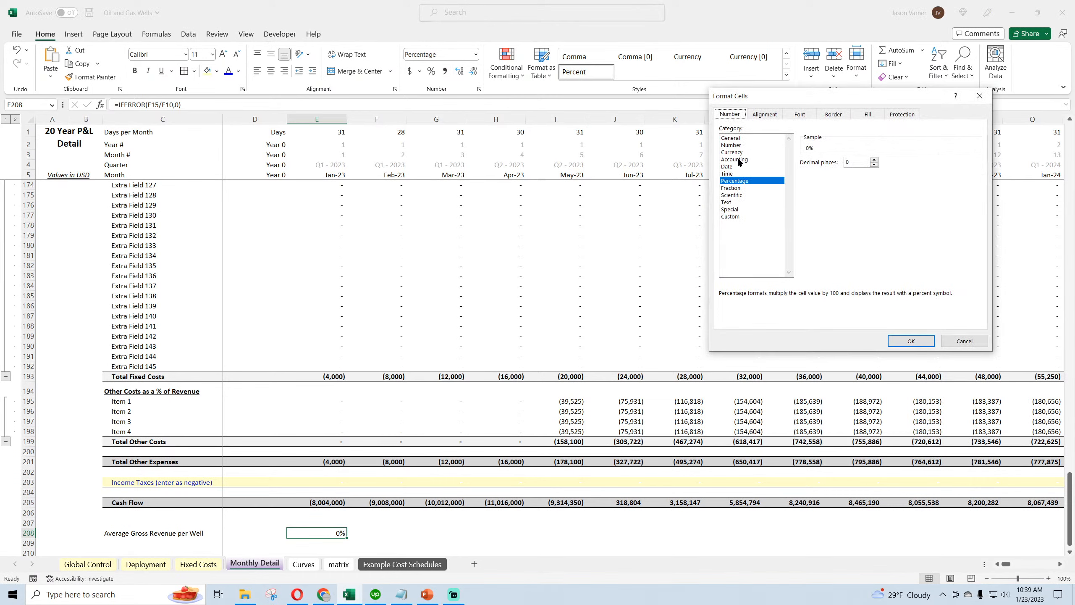
left_click(751, 153)
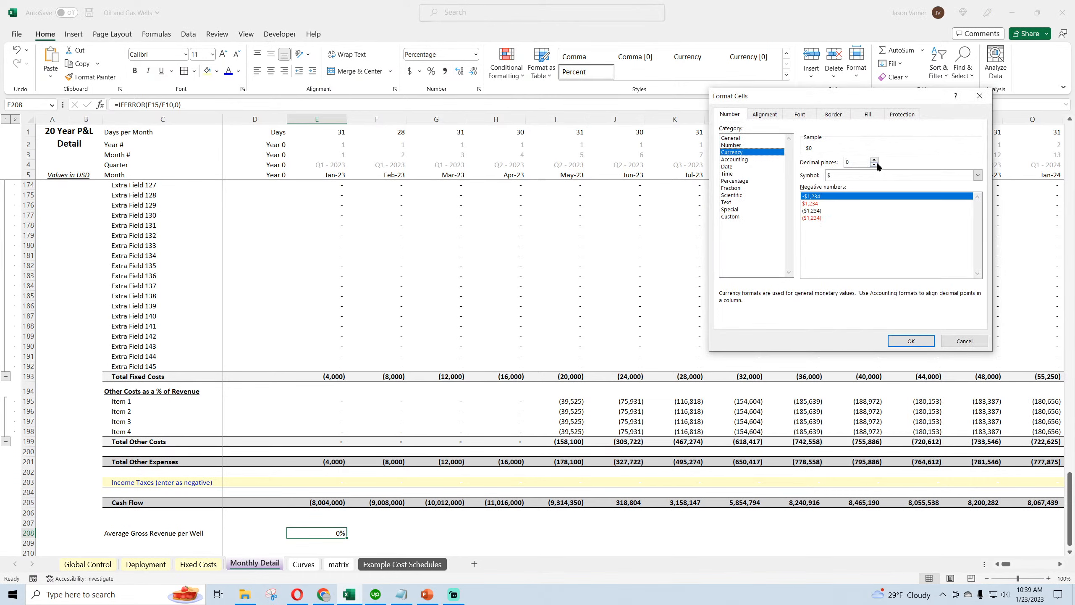
left_click(902, 343)
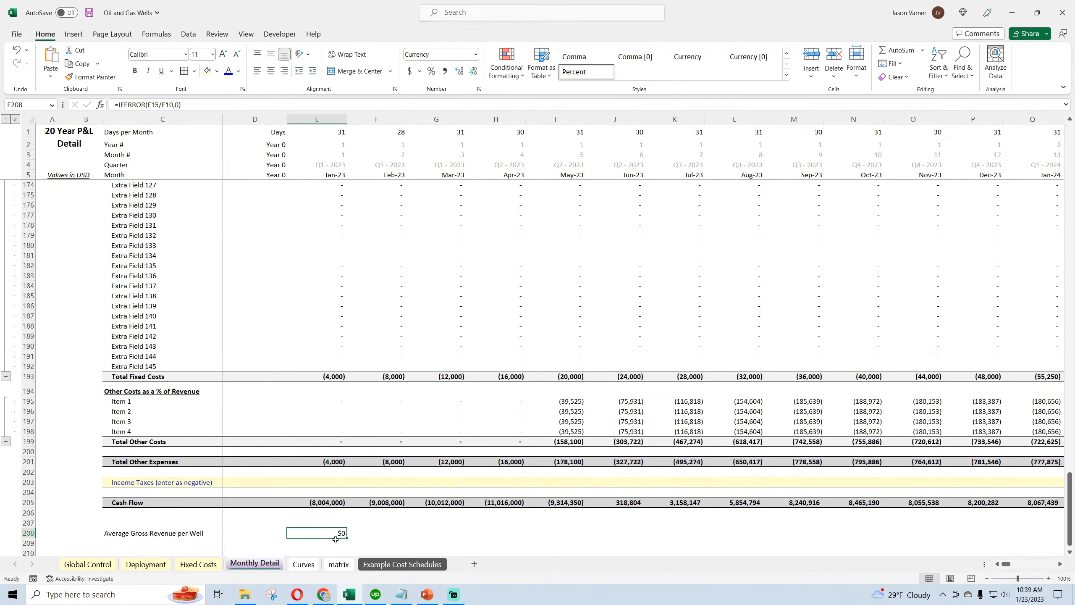
Step: Fill the E208 formula across the monthly columns to Sep-23, check it against the upper rows, and save the workbook
left_click_drag(347, 540, 825, 544)
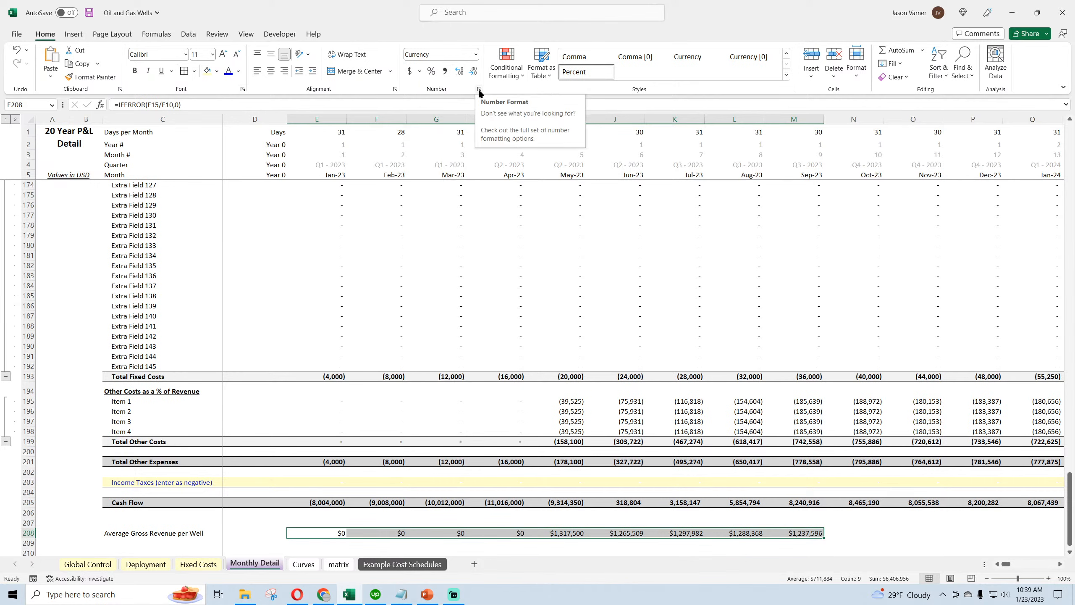
left_click(333, 533)
scroll(351, 492, "up", 20)
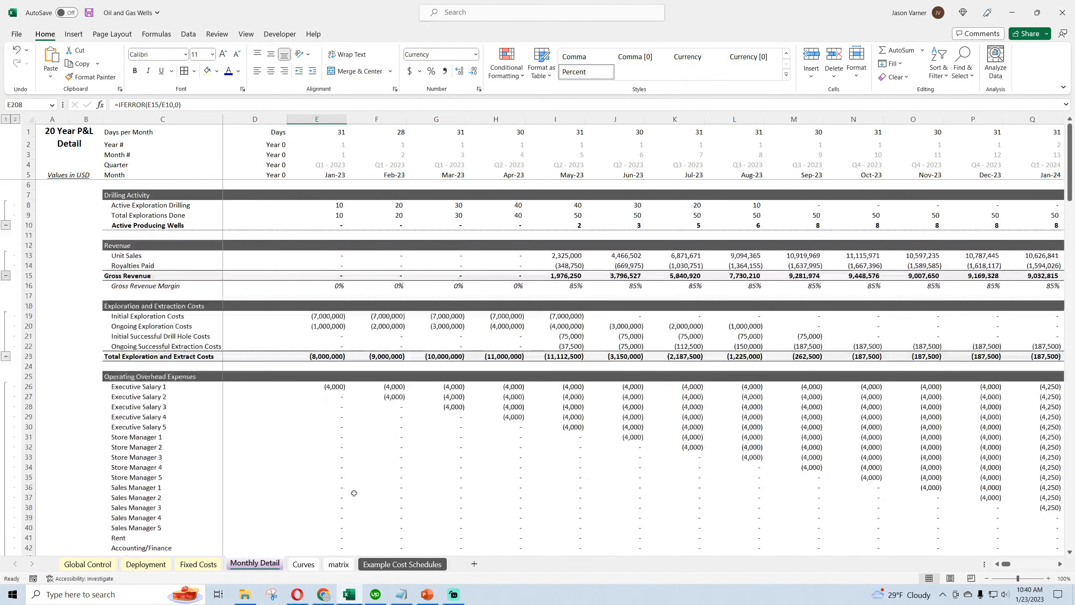
key("ctrl+s")
Step: Enter the row label Average Net Revenue per Well in C209, below Average Gross Revenue per Well
scroll(400, 421, "down", 20)
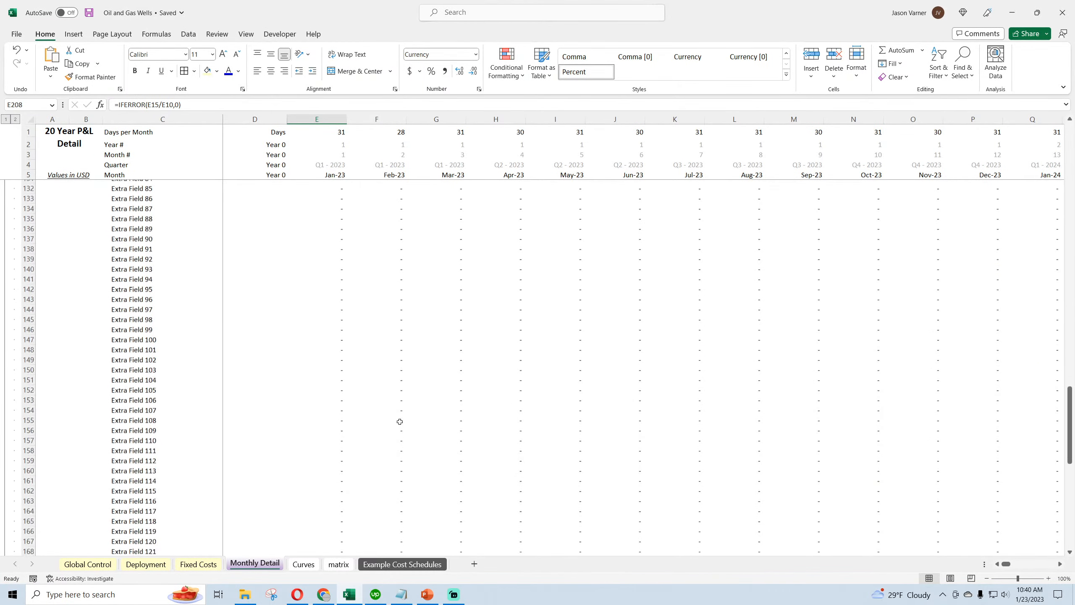
scroll(399, 421, "down", 17)
left_click(148, 461)
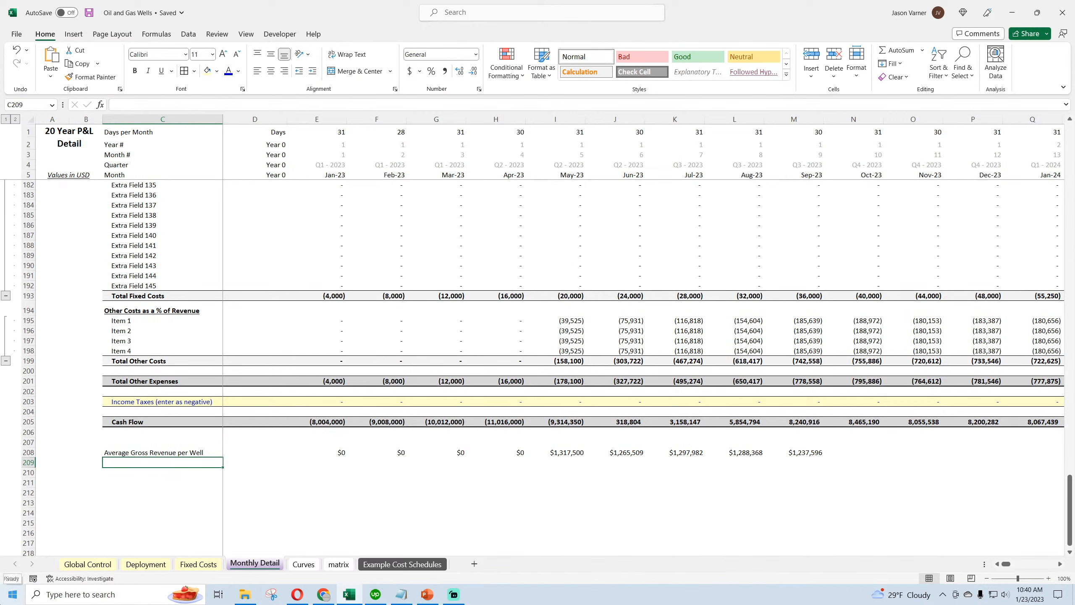
type("Average")
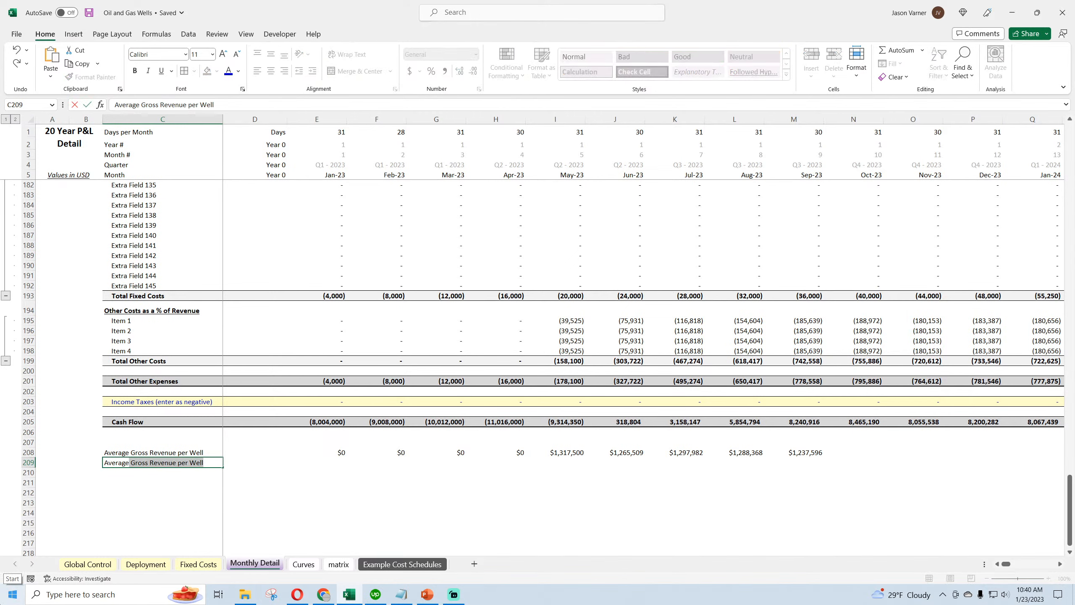
type(" N")
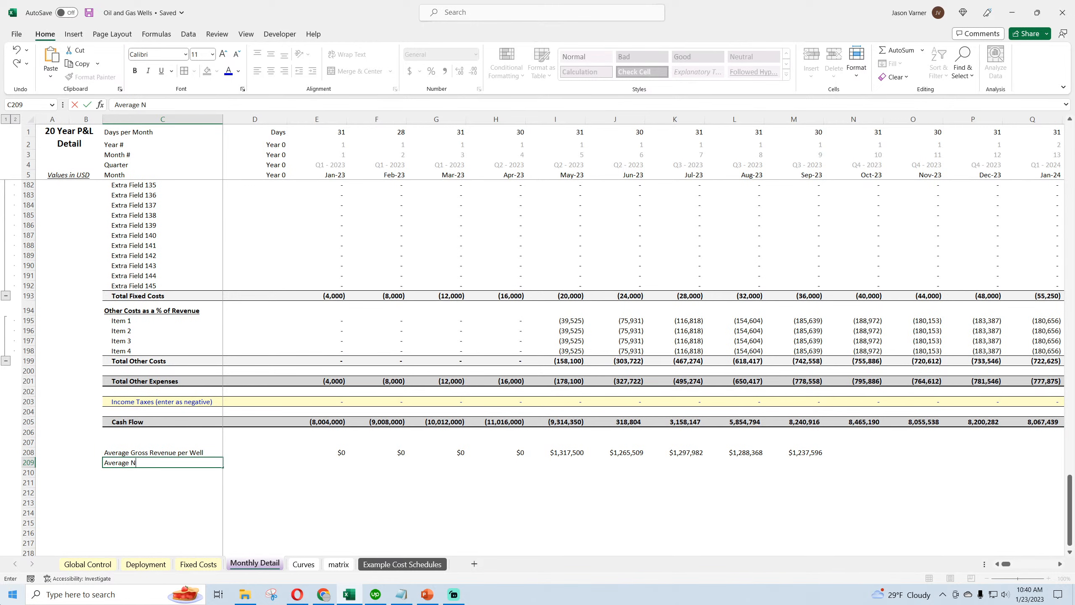
type("et Revenue per W")
key("Tab")
key("Tab")
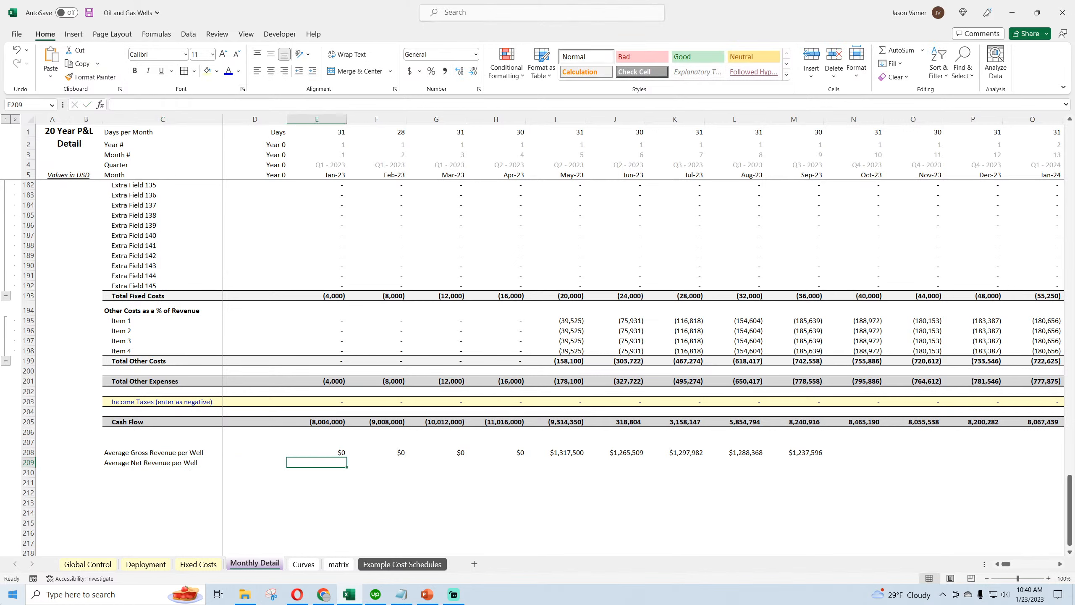
Step: Format E208:M209 on the Monthly Detail sheet with a custom whole-number format using thousands separators and dashes for zeros
left_click_drag(336, 453, 823, 465)
left_click(479, 88)
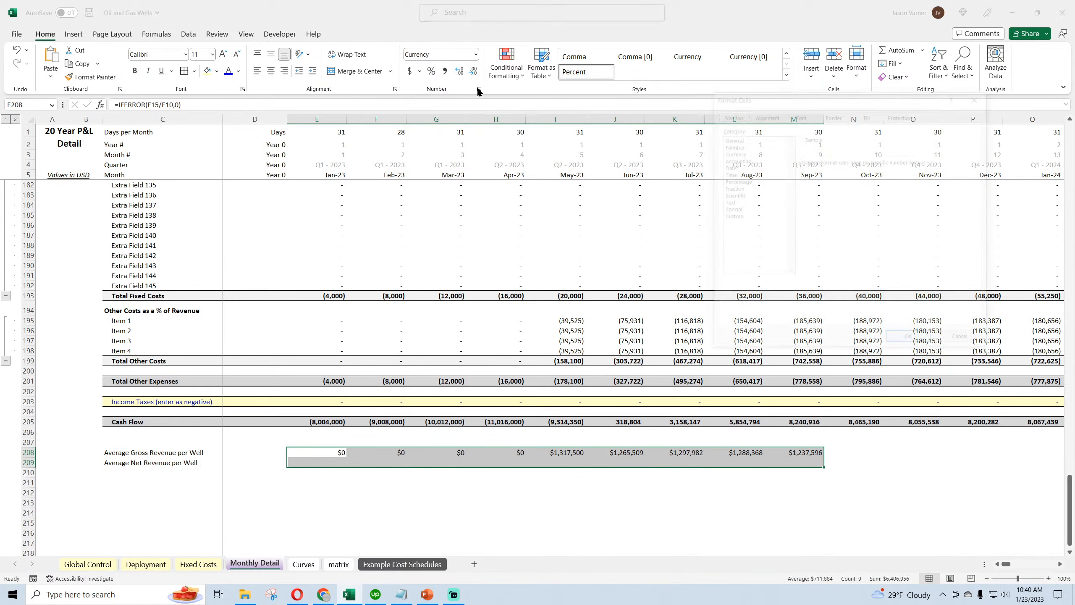
left_click(752, 217)
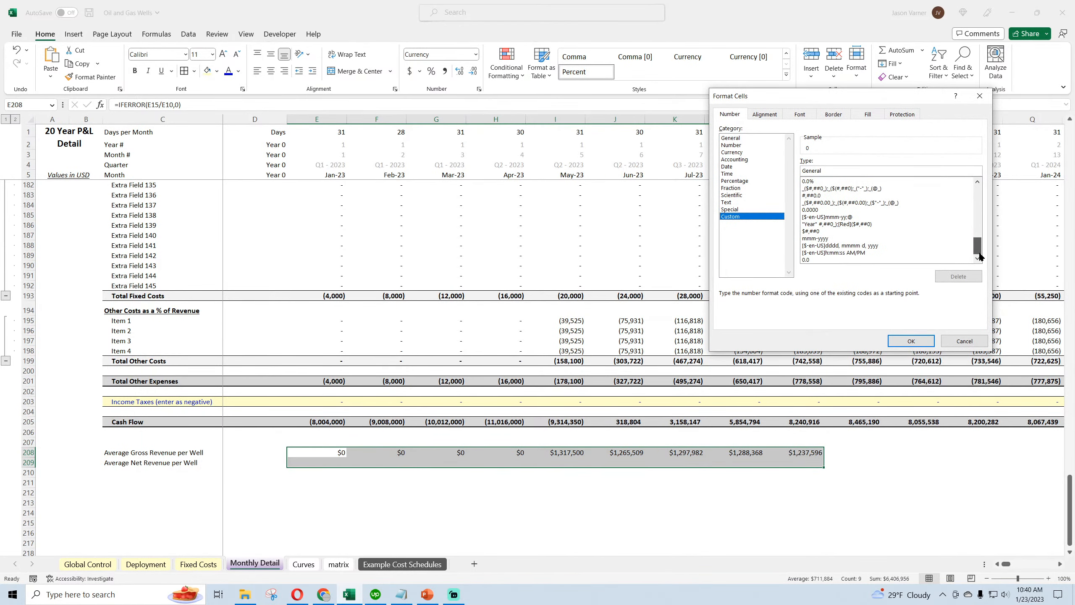
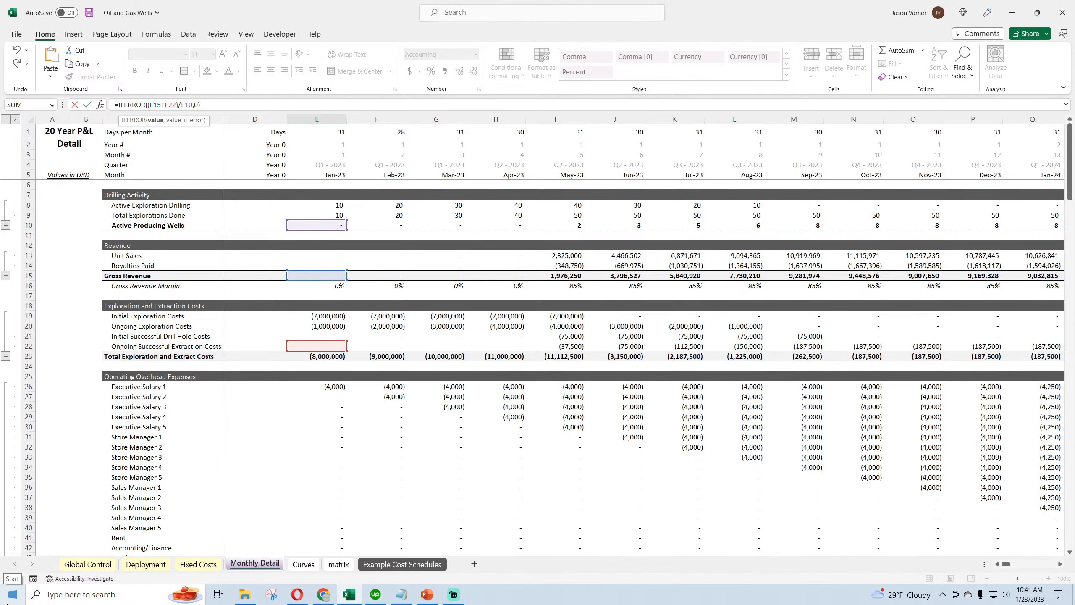
Step: Enter =IFERROR((E15+E22)/E10,0) in E209 for Average Net Revenue per Well and fill it across to Oct-23
key("Escape")
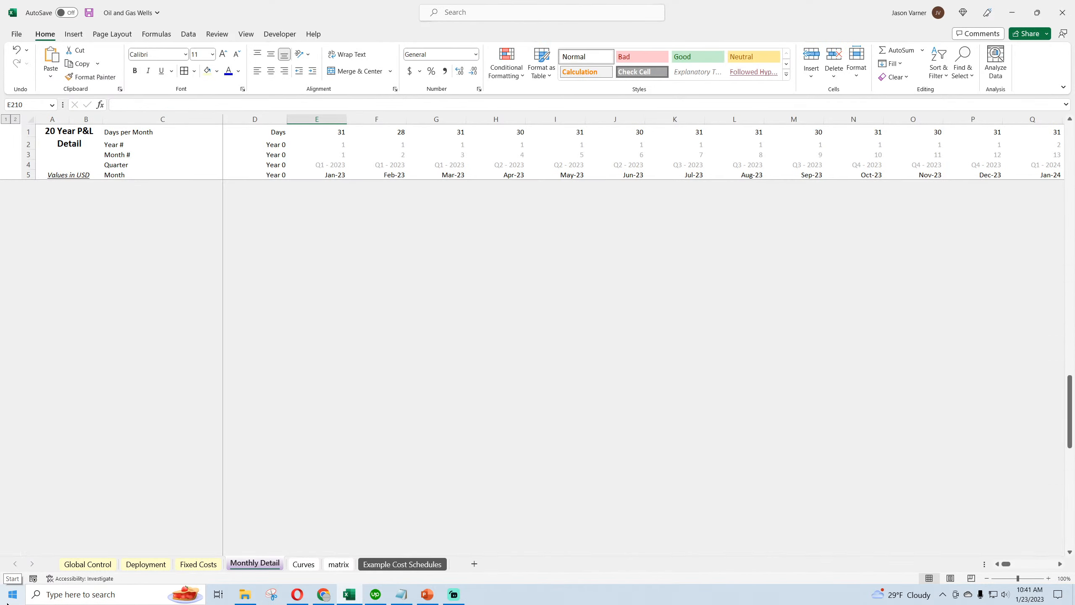
scroll(488, 396, "down", 4)
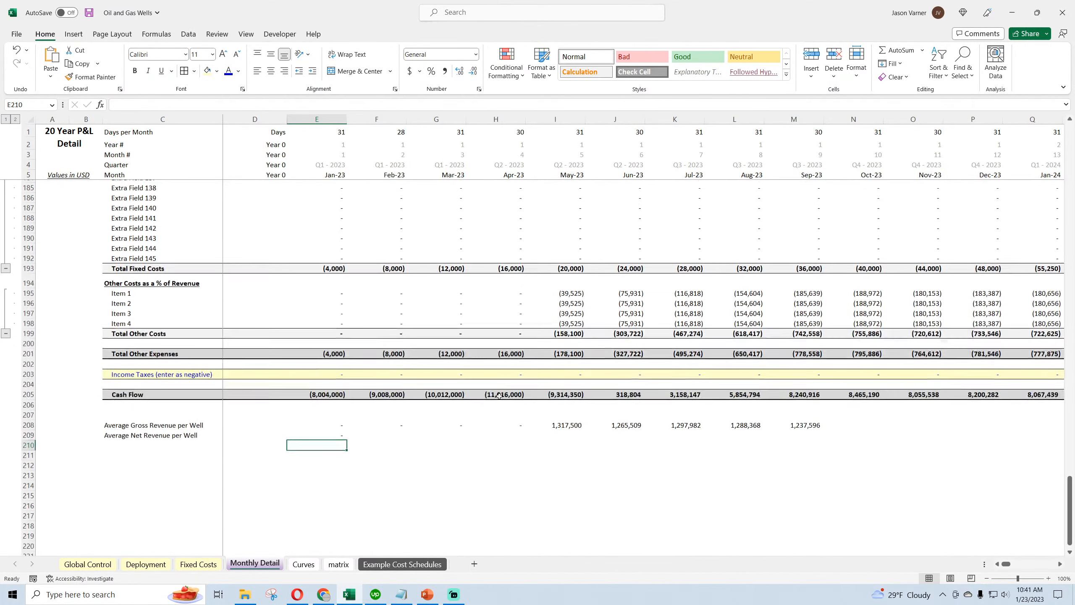
left_click(334, 422)
left_click_drag(346, 427, 880, 425)
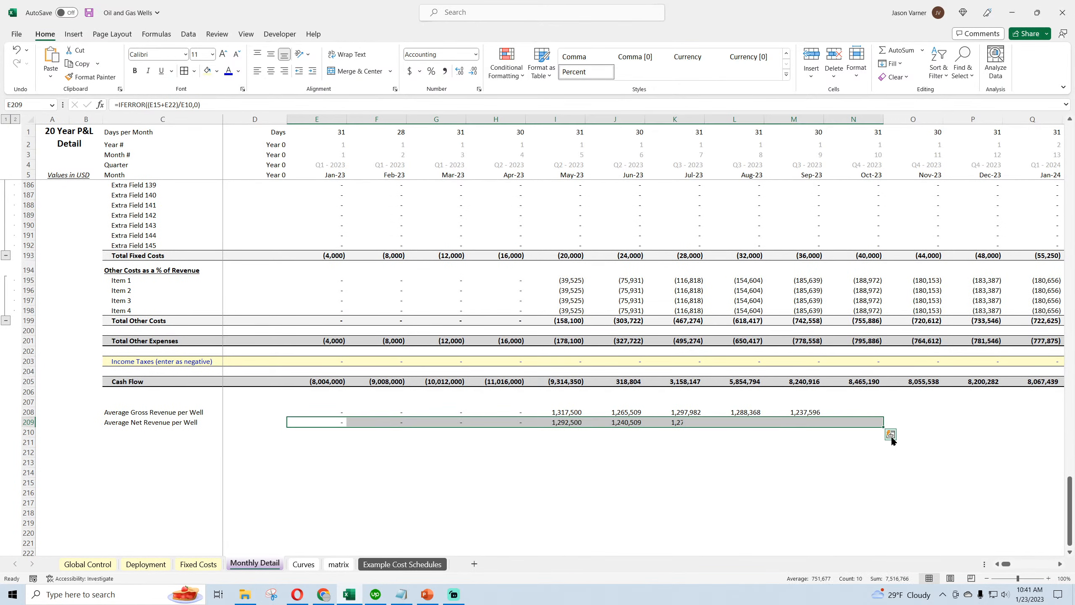
Step: Extend the average gross and net revenue per well formulas in rows 208 and 209 through Dec-42 and save the workbook
left_click(748, 412)
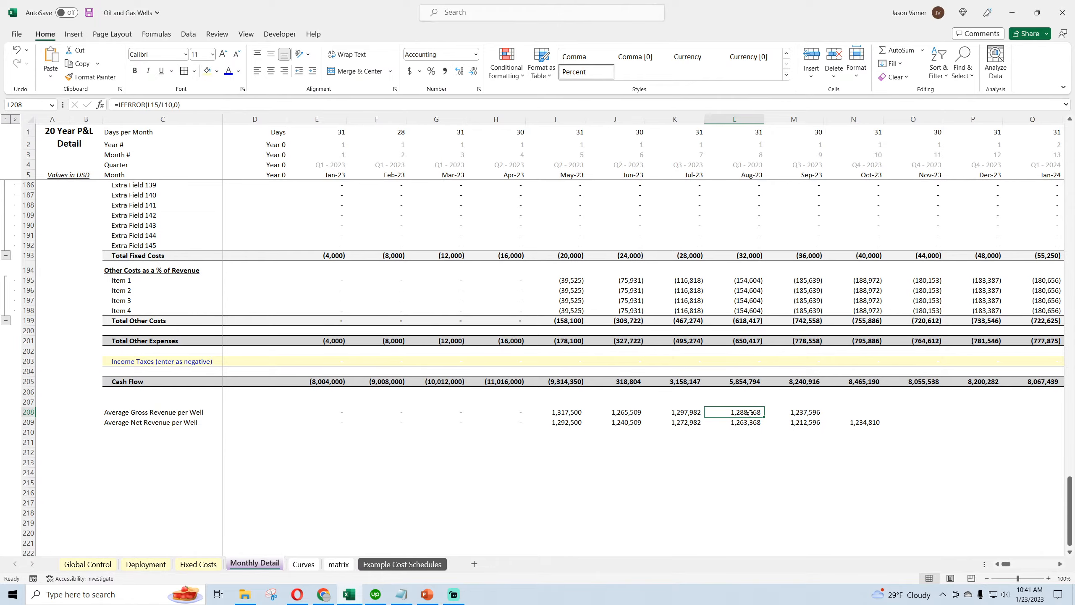
left_click_drag(749, 413, 1005, 449)
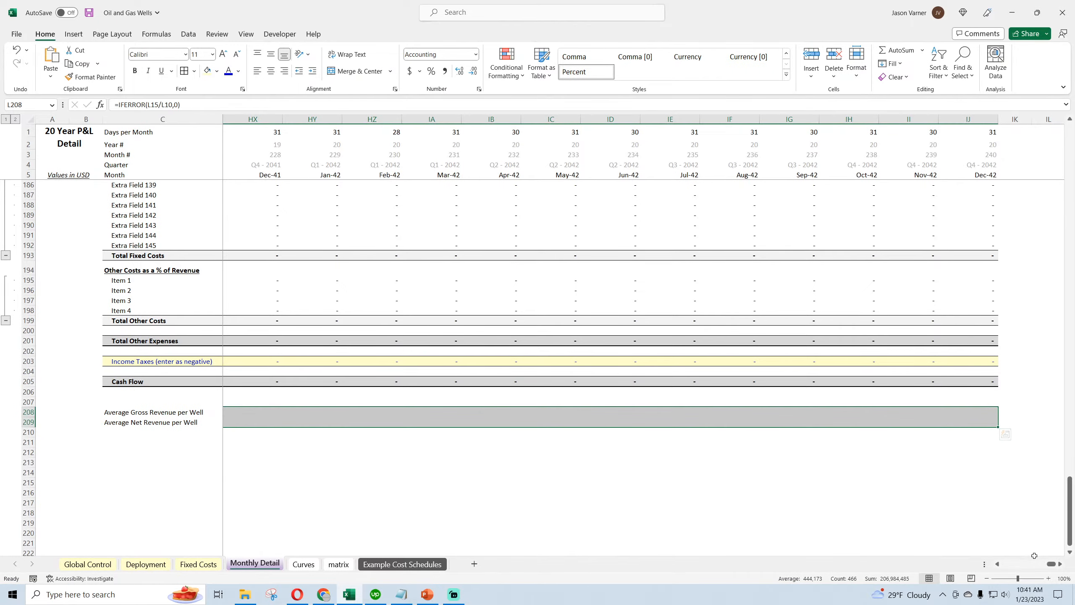
left_click_drag(1053, 567, 1018, 567)
left_click(771, 491)
left_click(718, 424)
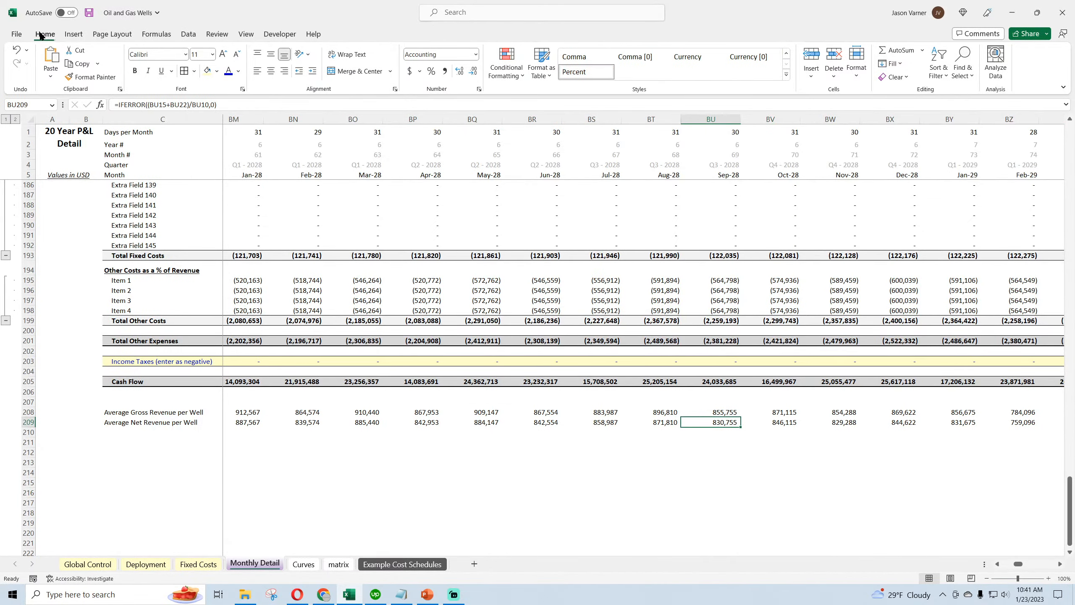
key("ctrl+s")
Step: Examine the Monthly Decline in Production (%) inputs on the Deployment sheet
left_click(142, 565)
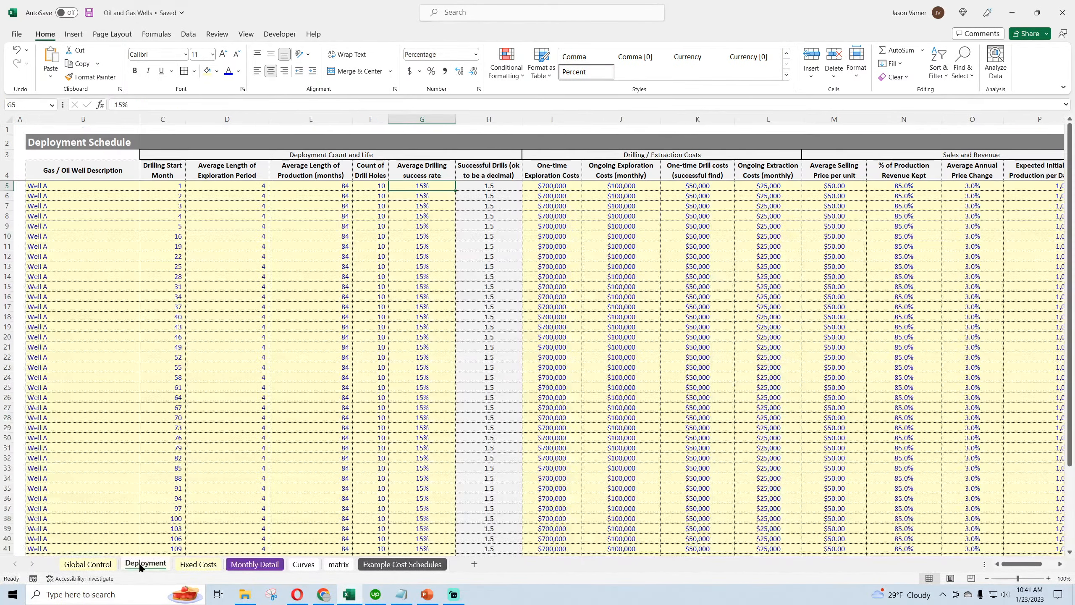
left_click_drag(1018, 566, 1031, 566)
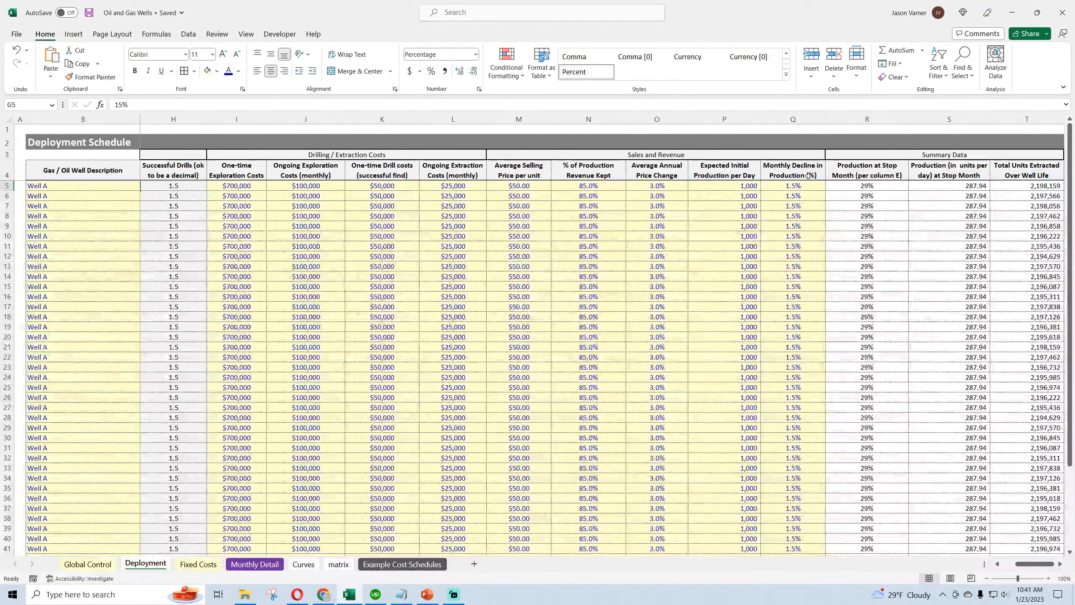
left_click(801, 176)
left_click(794, 186)
left_click(792, 195)
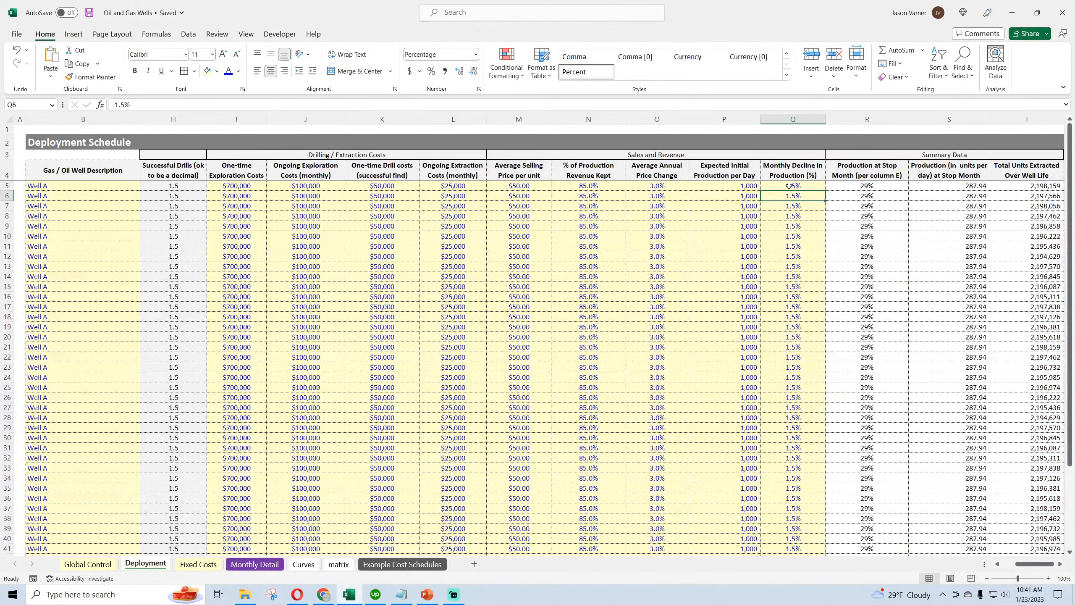
left_click(789, 186)
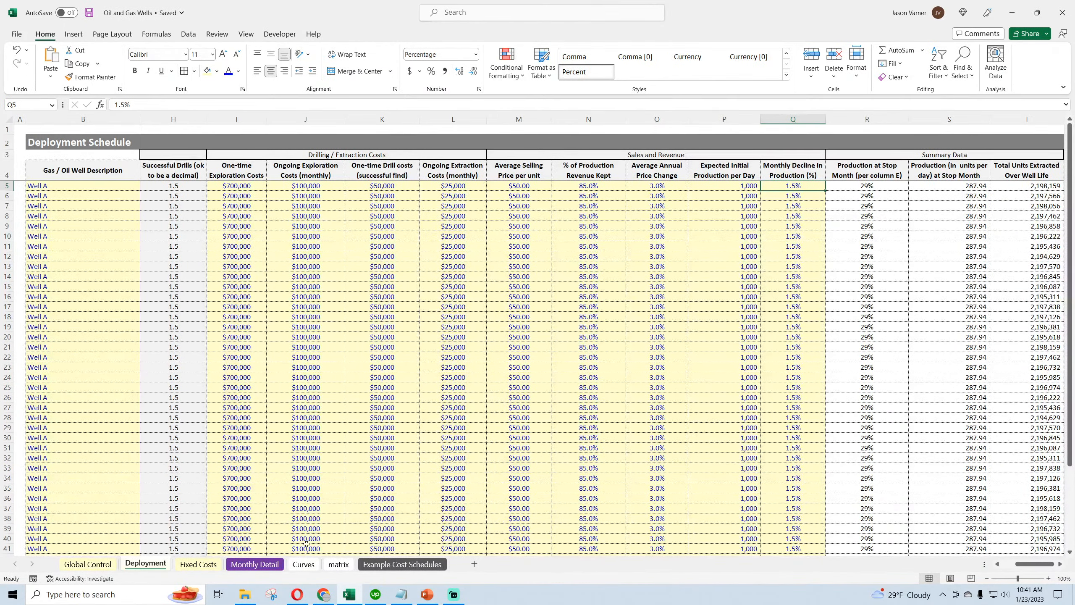
Step: Trace the Oct-28 Average Net Revenue per Well formula in BV209 to its source rows, return to the first months and save the workbook
left_click(271, 564)
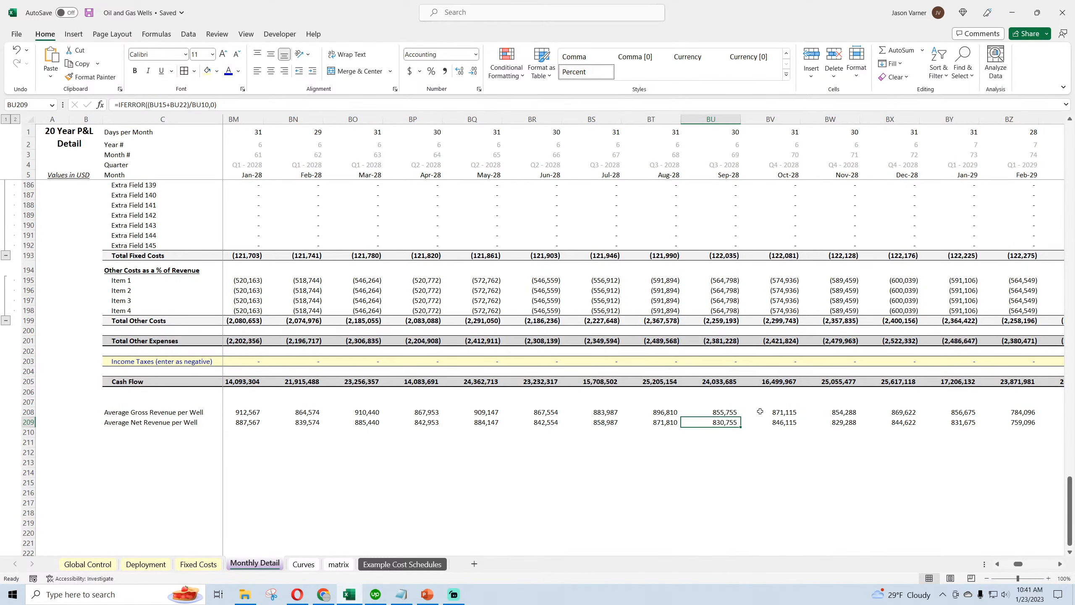
double_click(779, 422)
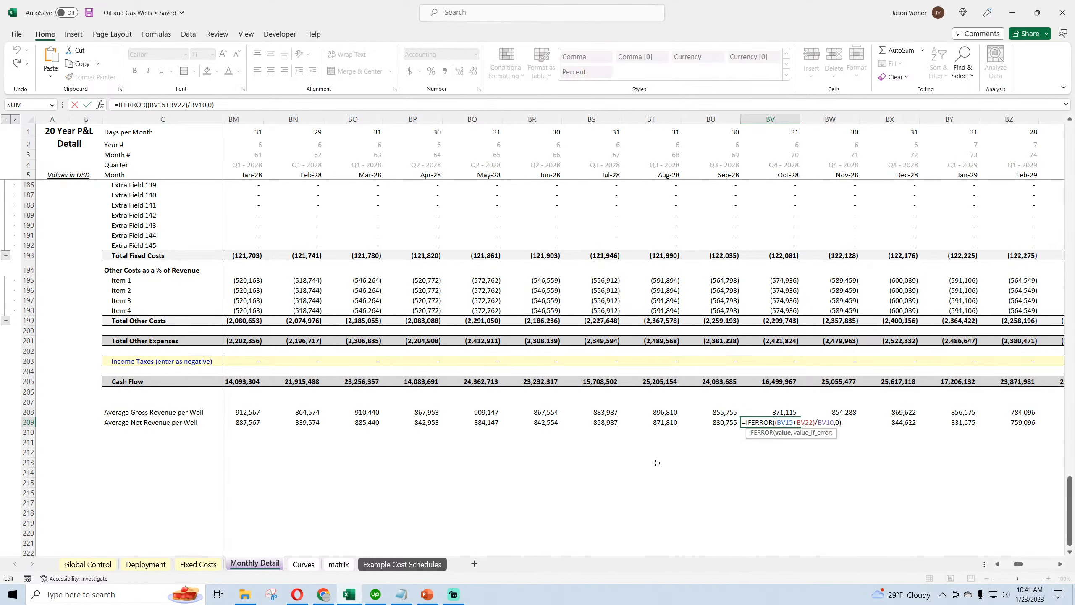
scroll(656, 463, "up", 20)
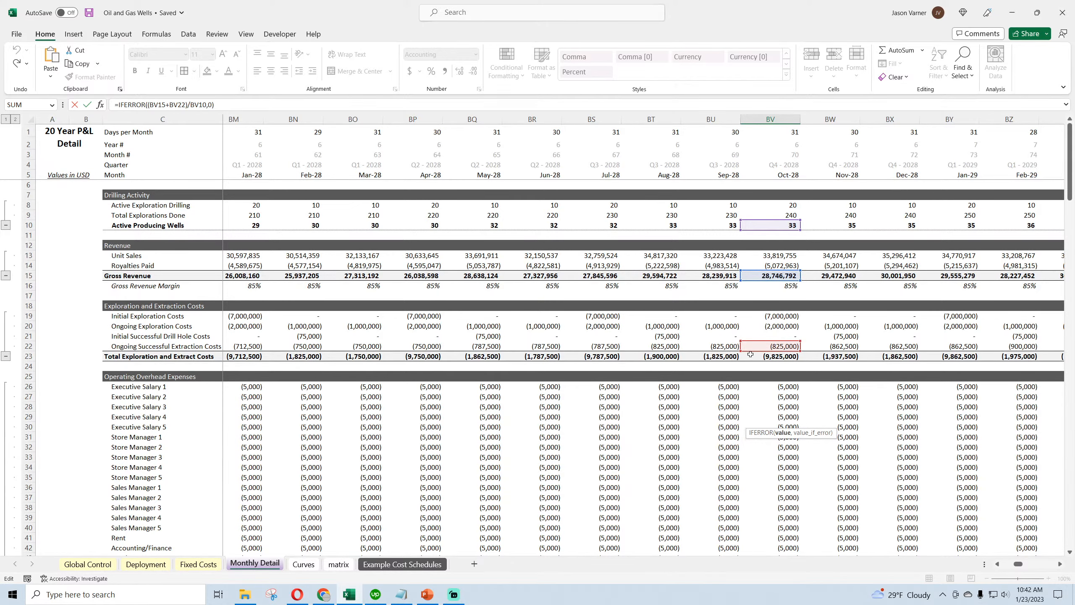
key("Escape")
left_click(716, 523)
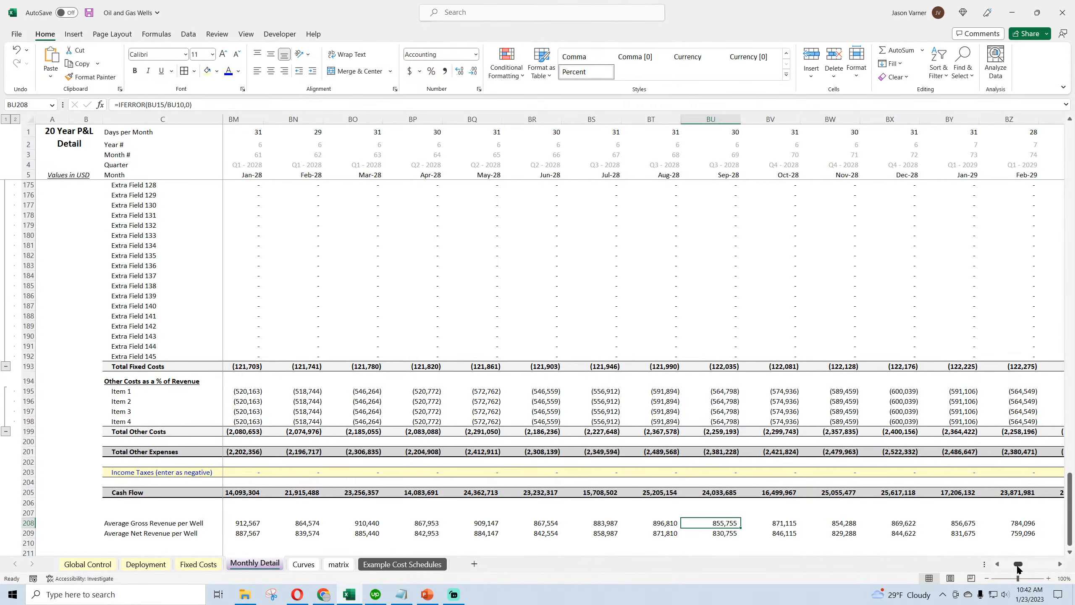
left_click_drag(1018, 568, 1006, 568)
scroll(178, 191, "down", 4)
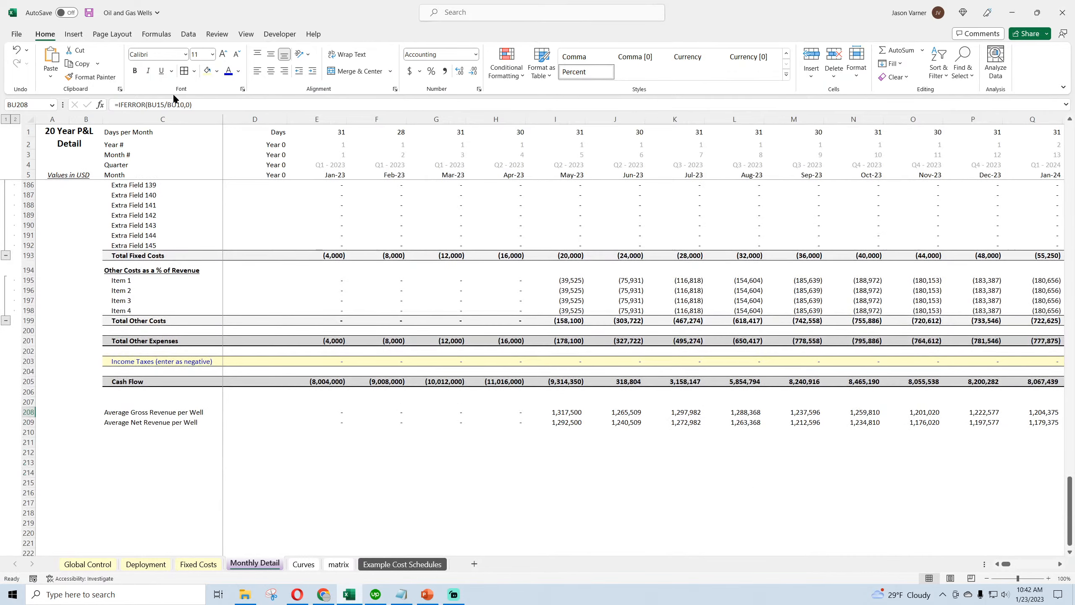
left_click(89, 12)
Step: Set Monthly Decline in Production to 3% in Q5 on the Deployment sheet and fill it down the column for all wells
left_click(146, 564)
type("3")
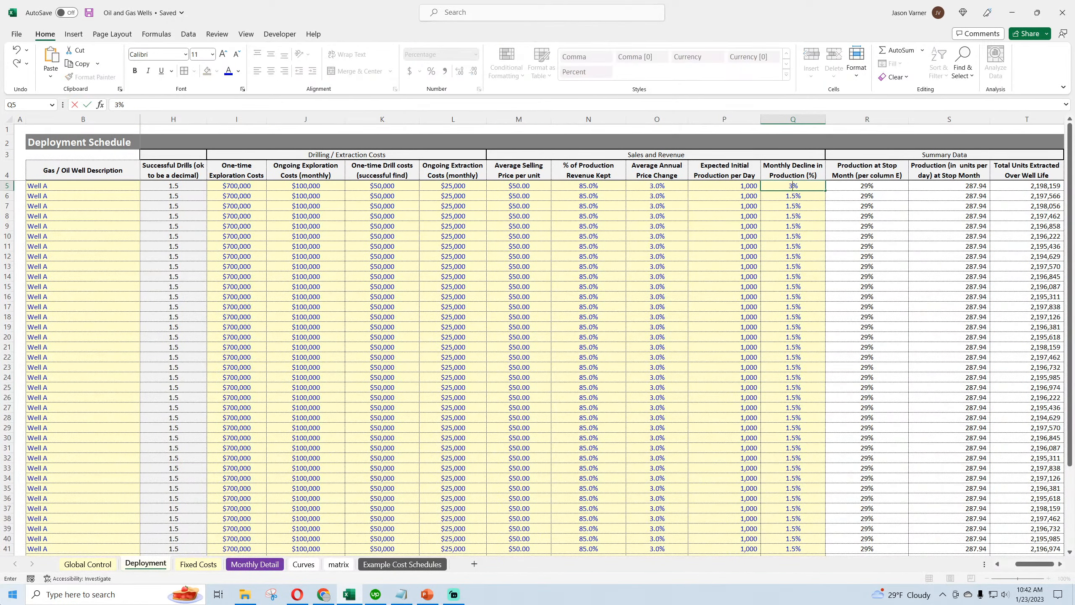
key("Return")
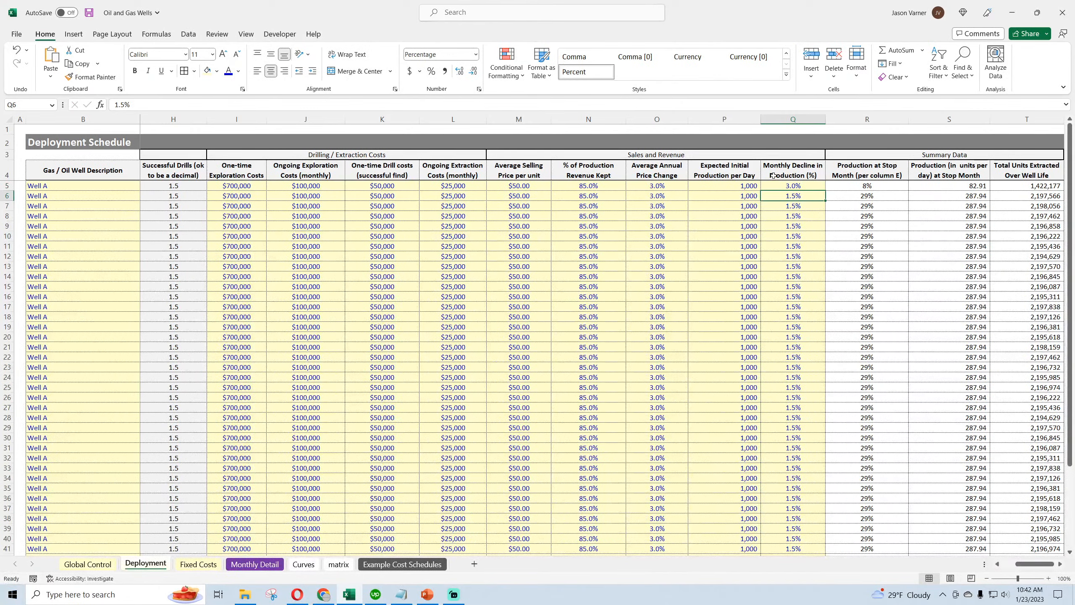
left_click(808, 185)
double_click(824, 191)
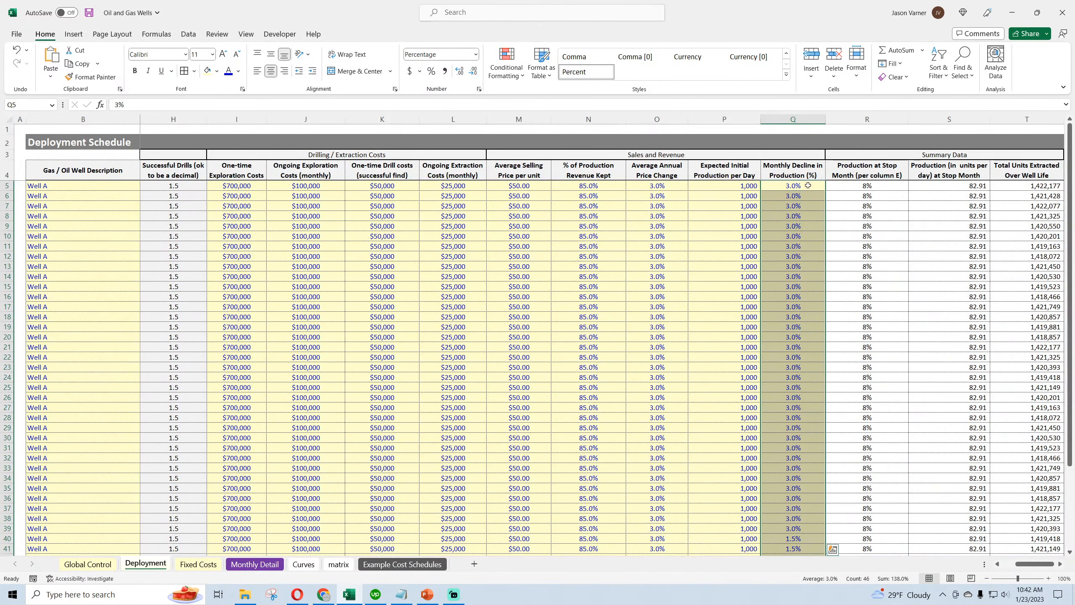
left_click(806, 185)
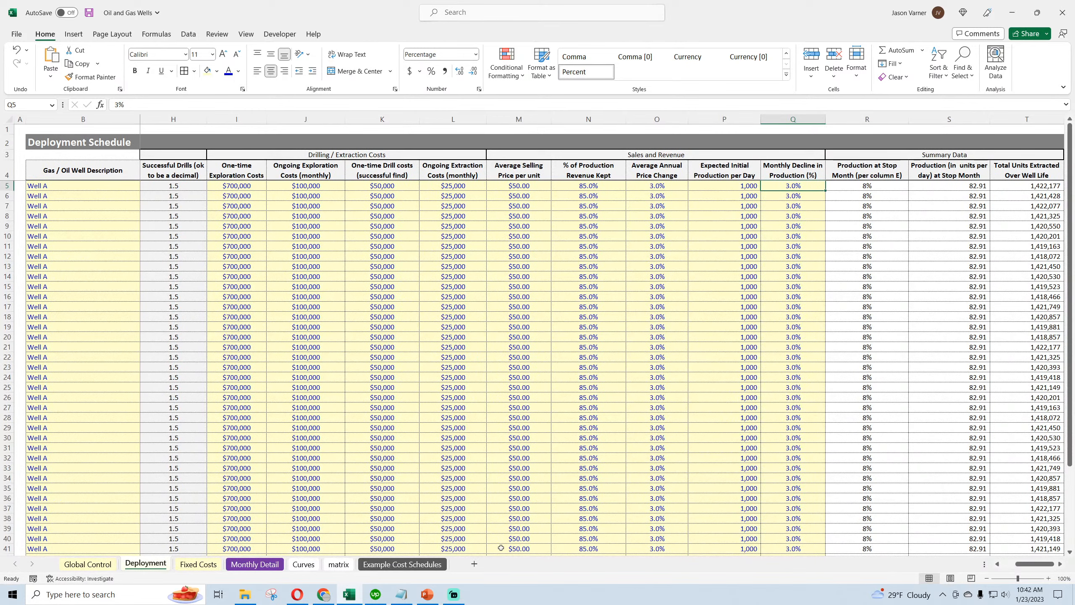
Step: Check the effect on Monthly Detail revenue, cash flow and average revenue per well, and save the workbook
left_click(262, 566)
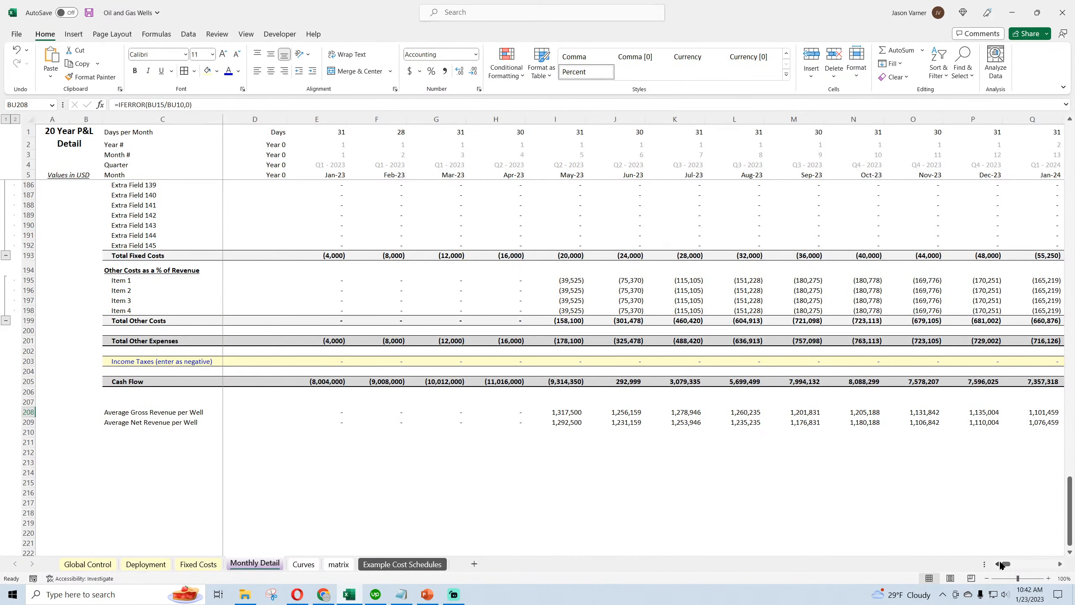
left_click_drag(1006, 564, 1007, 566)
scroll(955, 475, "up", 20)
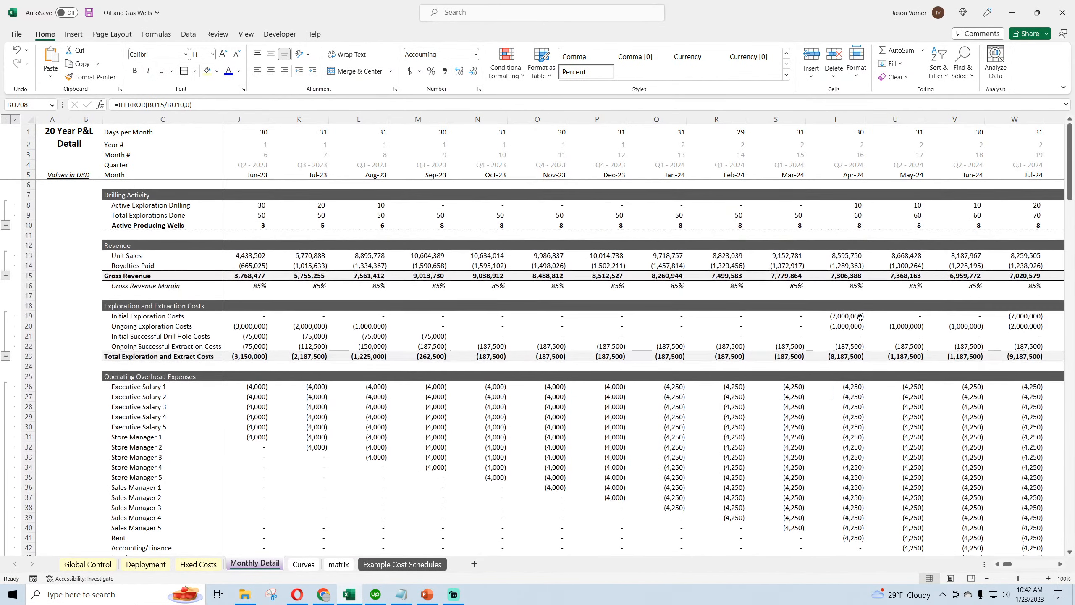
scroll(860, 316, "down", 20)
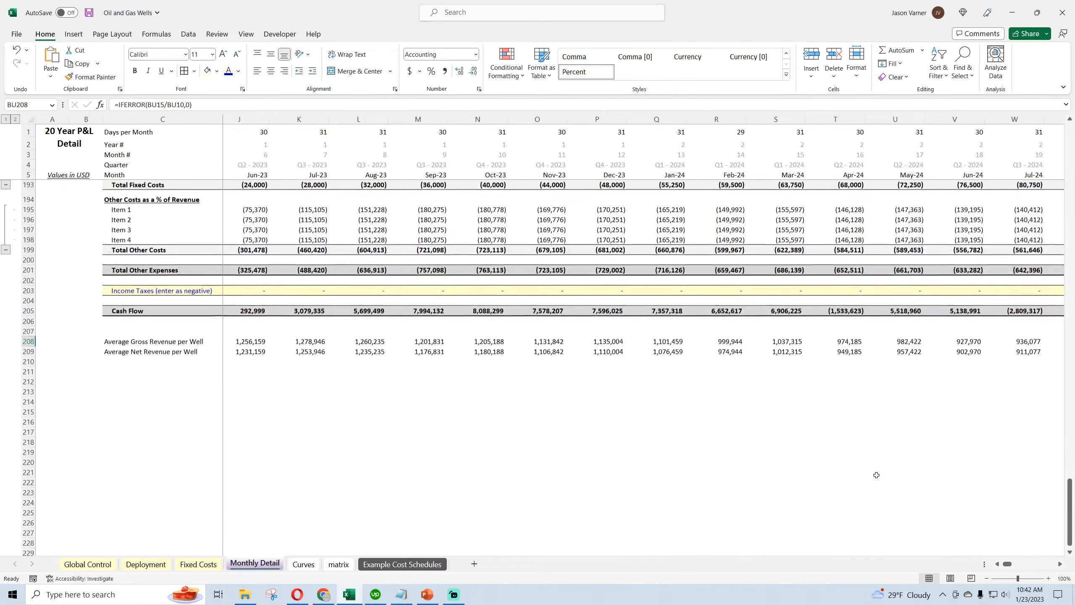
mouse_move(1007, 566)
left_mouse_down()
mouse_move(1027, 566)
mouse_move(1006, 566)
left_mouse_up()
left_click(89, 12)
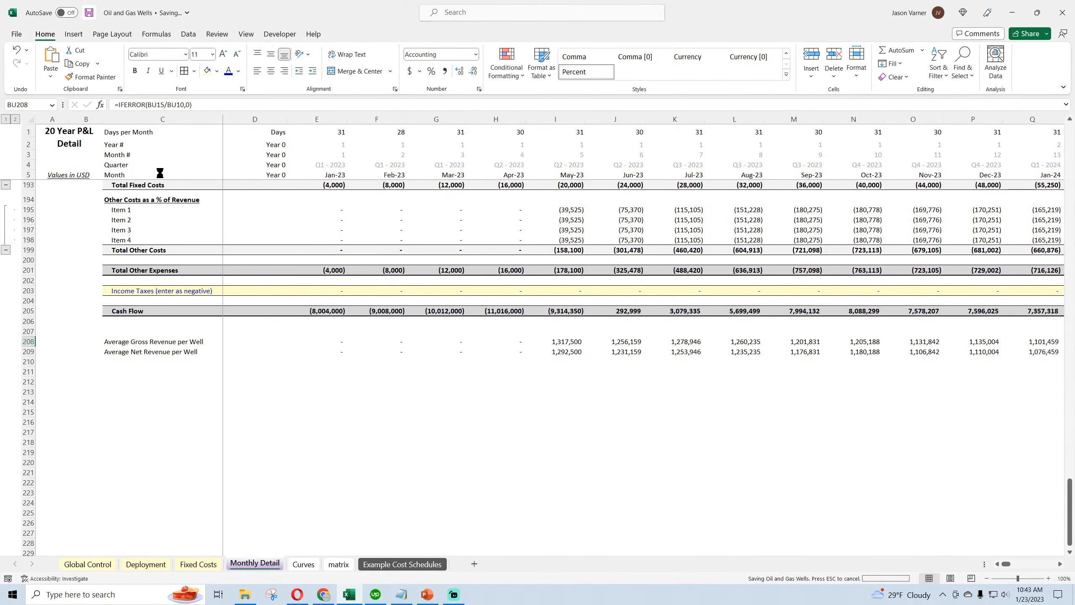
Step: Review the Monthly Detail sections and the matrix sheet's blocks from Count Deployed down to Active Producing Wells
left_click(327, 443)
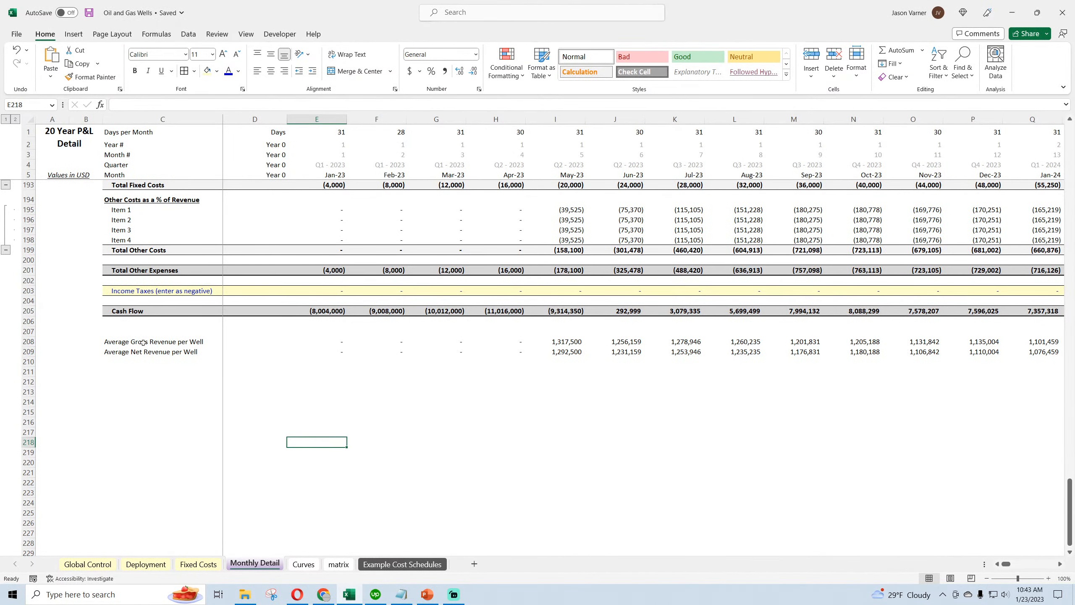
scroll(151, 342, "up", 20)
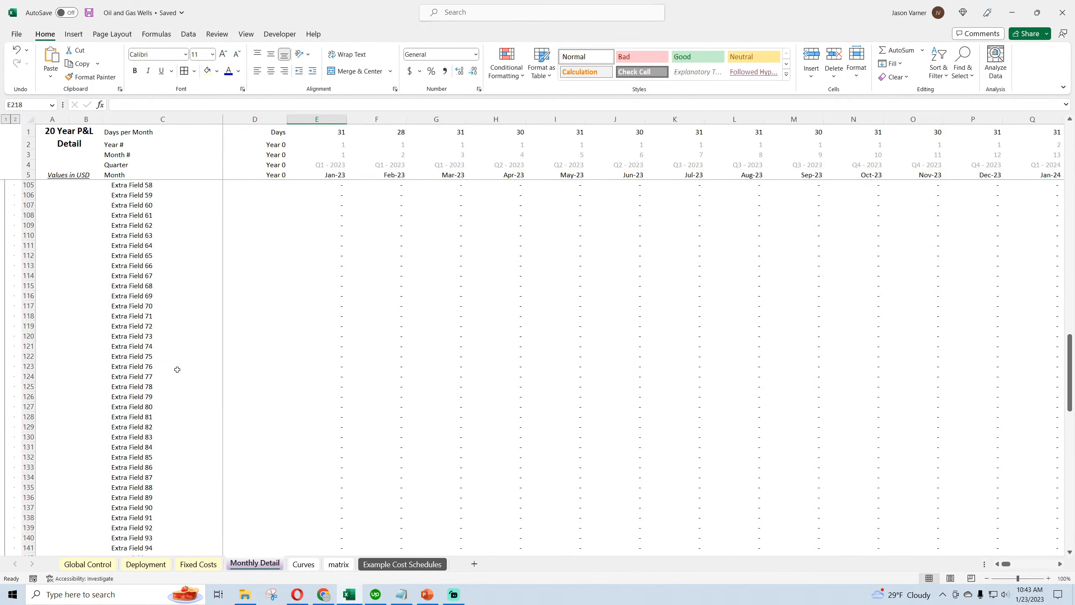
scroll(178, 383, "up", 1)
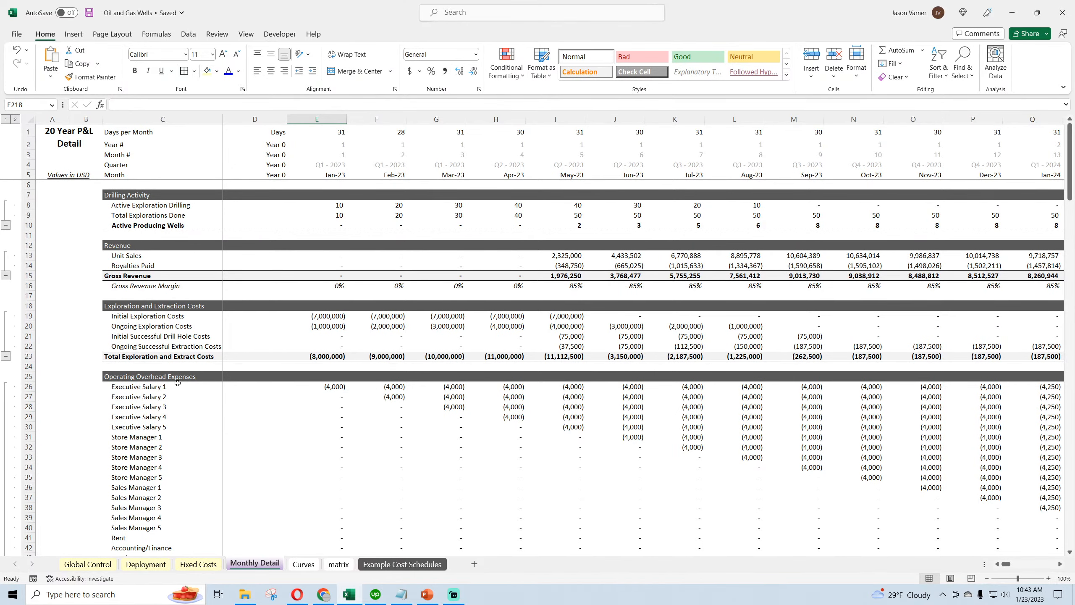
scroll(177, 383, "down", 20)
left_click(338, 564)
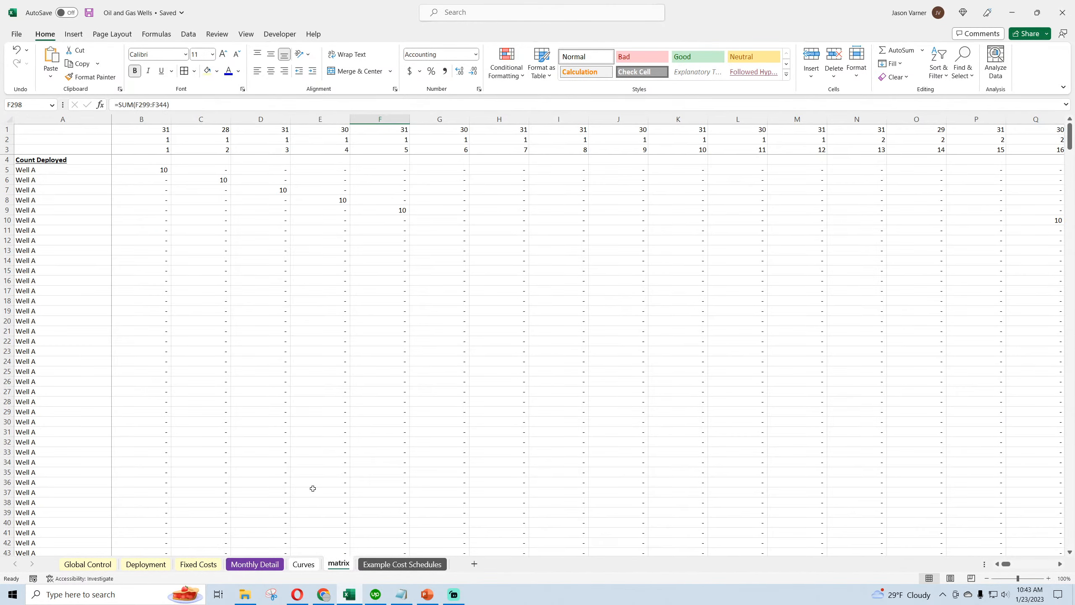
scroll(313, 488, "down", 20)
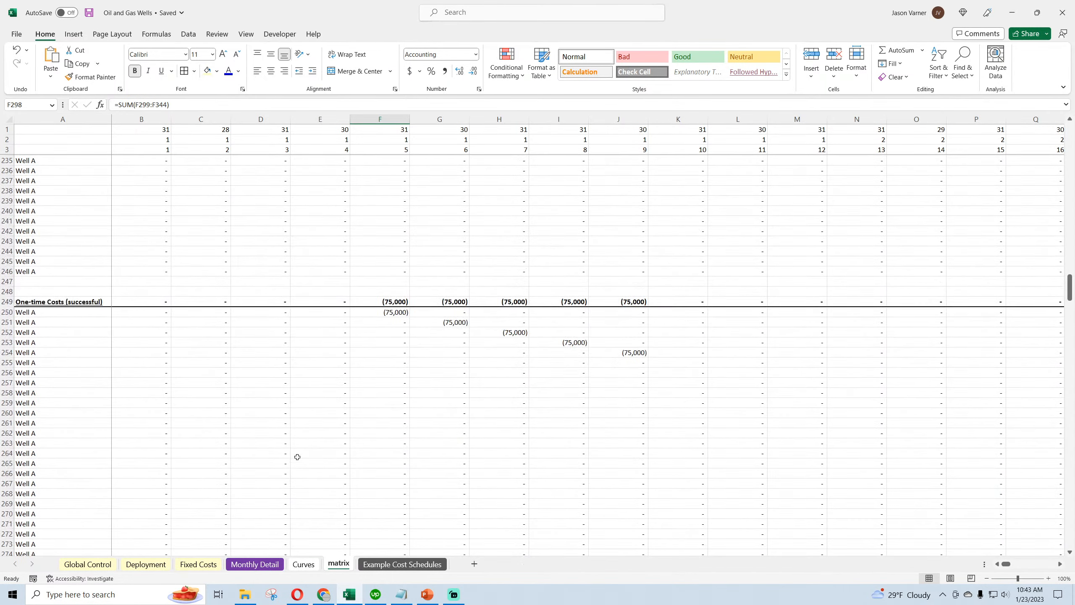
scroll(297, 457, "down", 20)
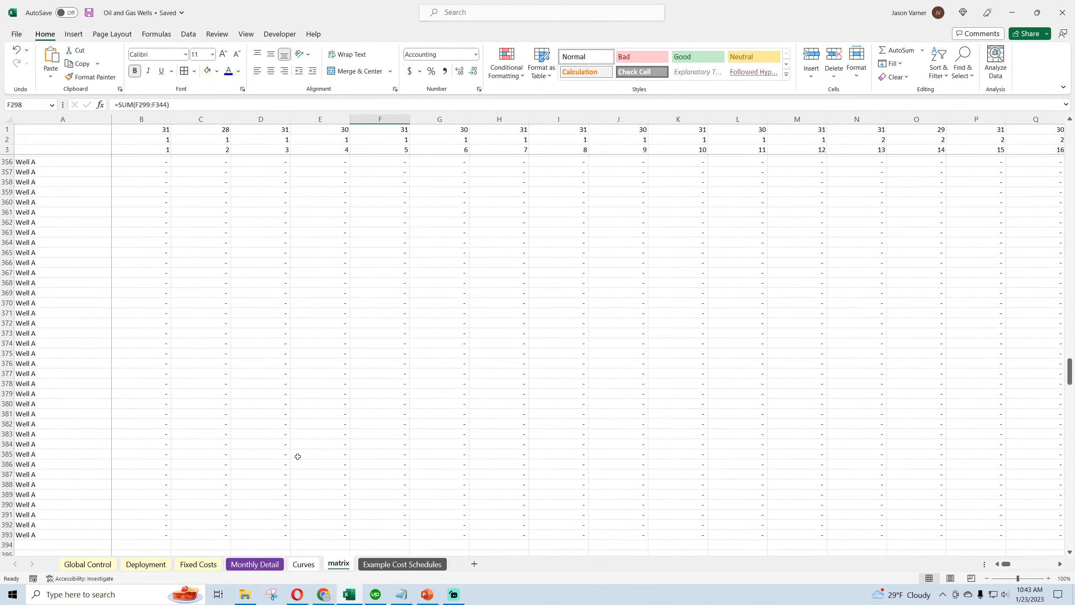
scroll(298, 456, "down", 11)
scroll(298, 455, "down", 18)
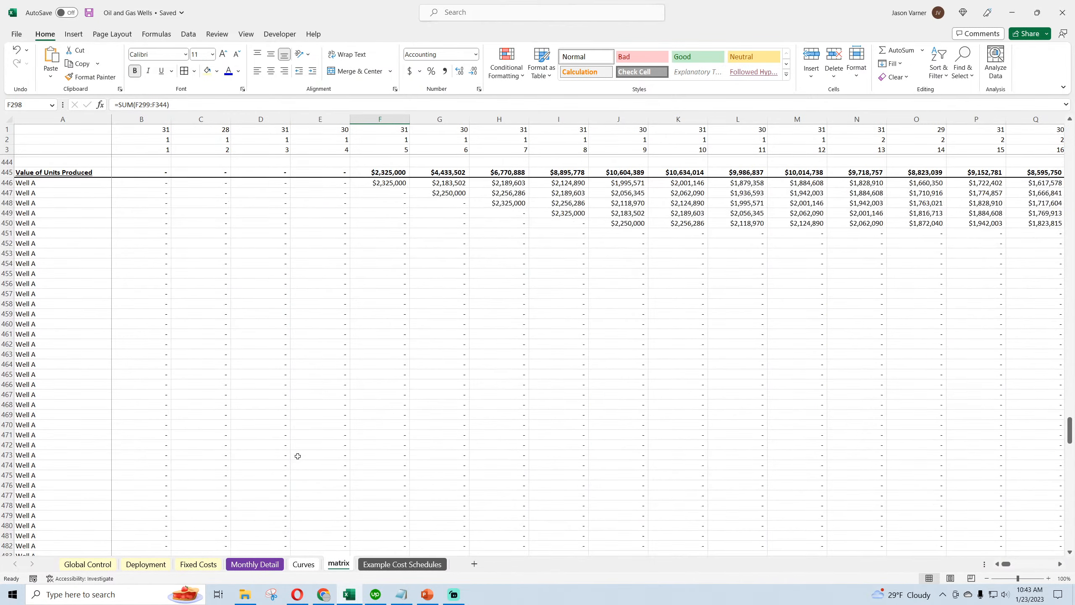
scroll(298, 456, "down", 11)
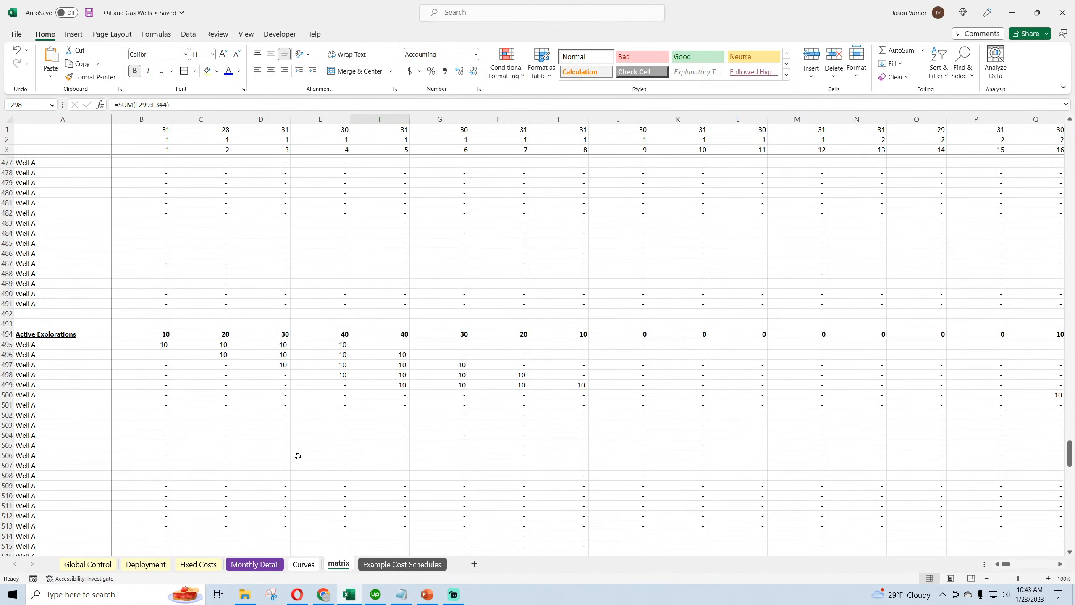
scroll(298, 455, "down", 18)
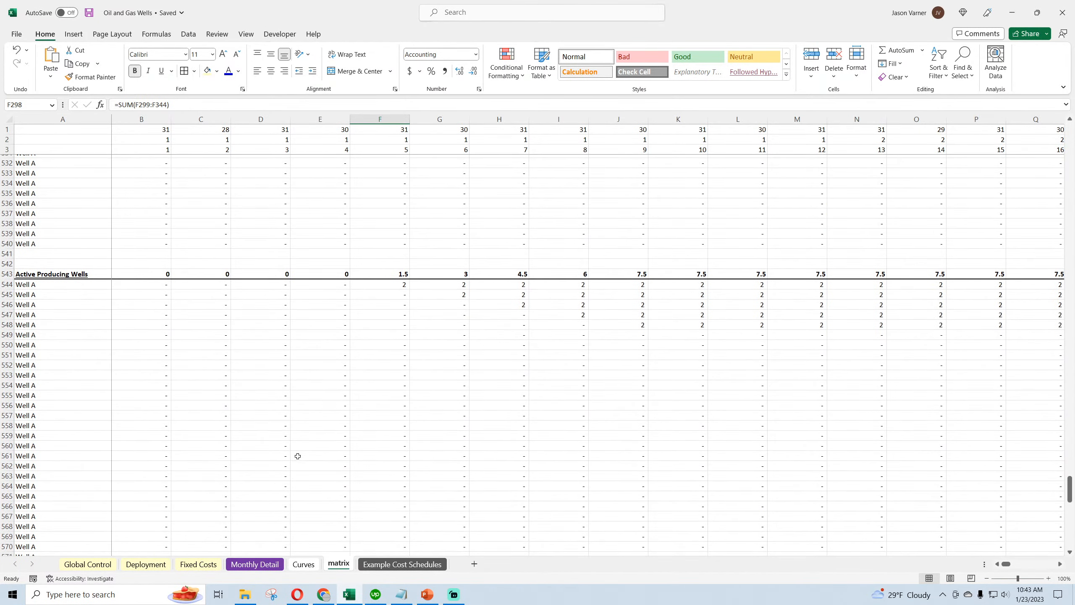
Step: Look over the remaining matrix blocks below Active Producing Wells and return to the Count Deployed block
scroll(298, 456, "down", 20)
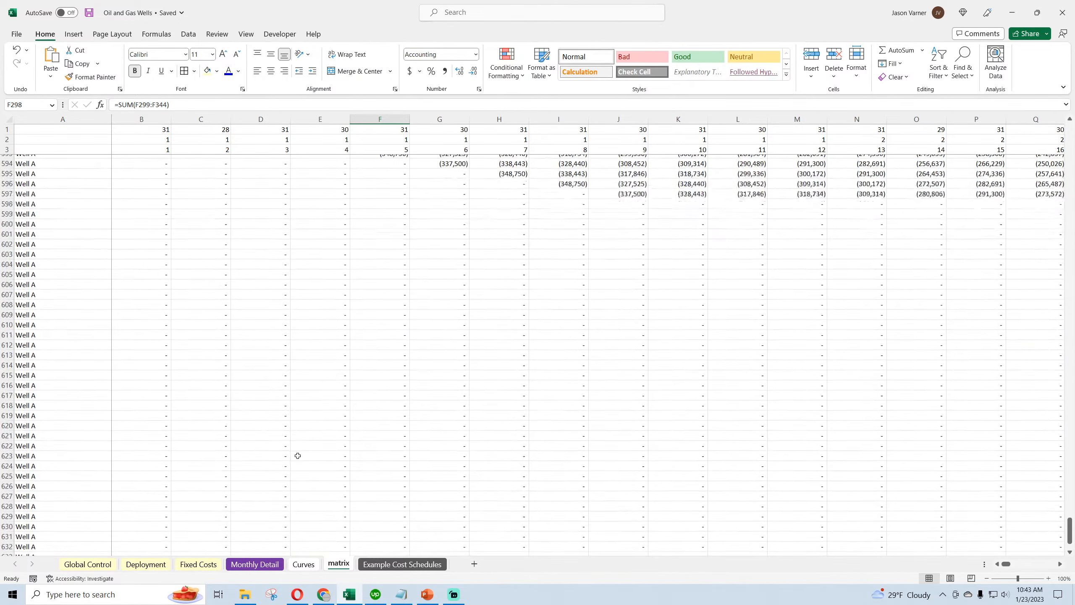
scroll(297, 456, "up", 20)
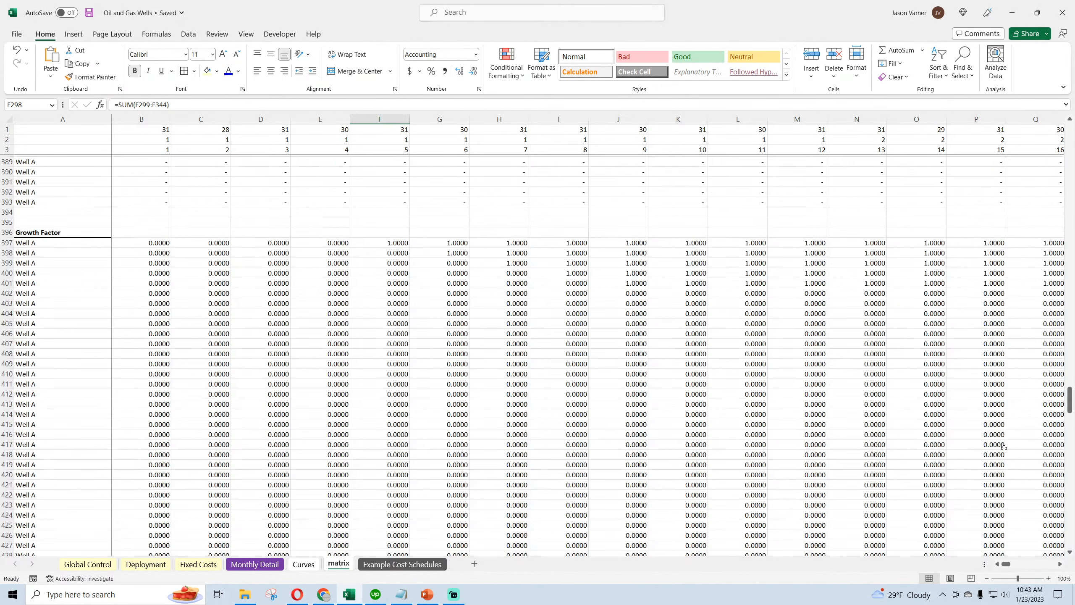
left_click_drag(1069, 397, 1070, 131)
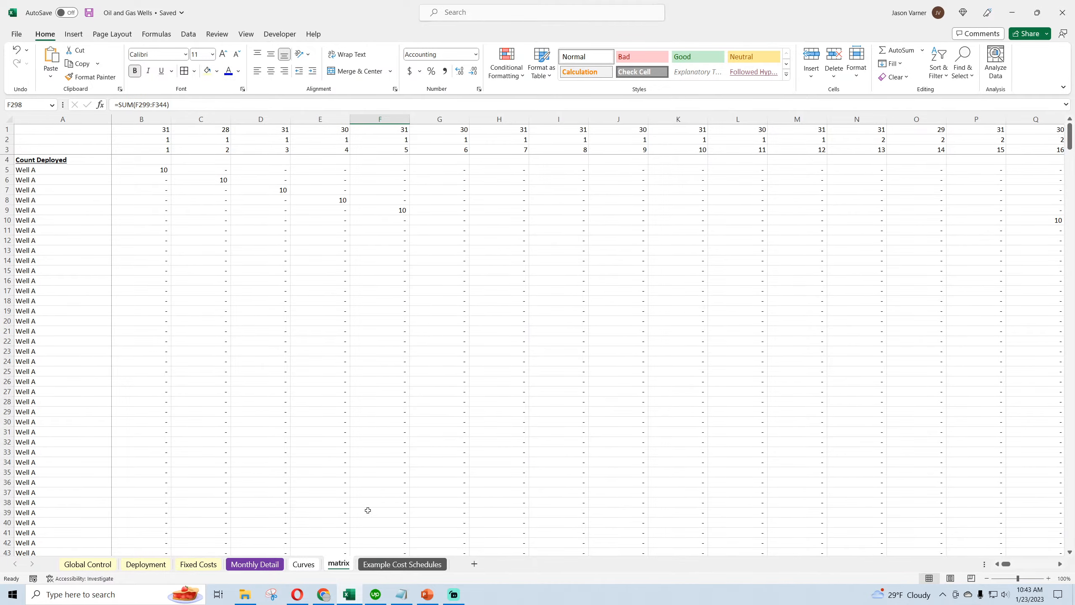
Step: Examine the Production at Stop Month formulas in column R of the Deployment sheet and return to the Deployment Count and Life columns
left_click(145, 564)
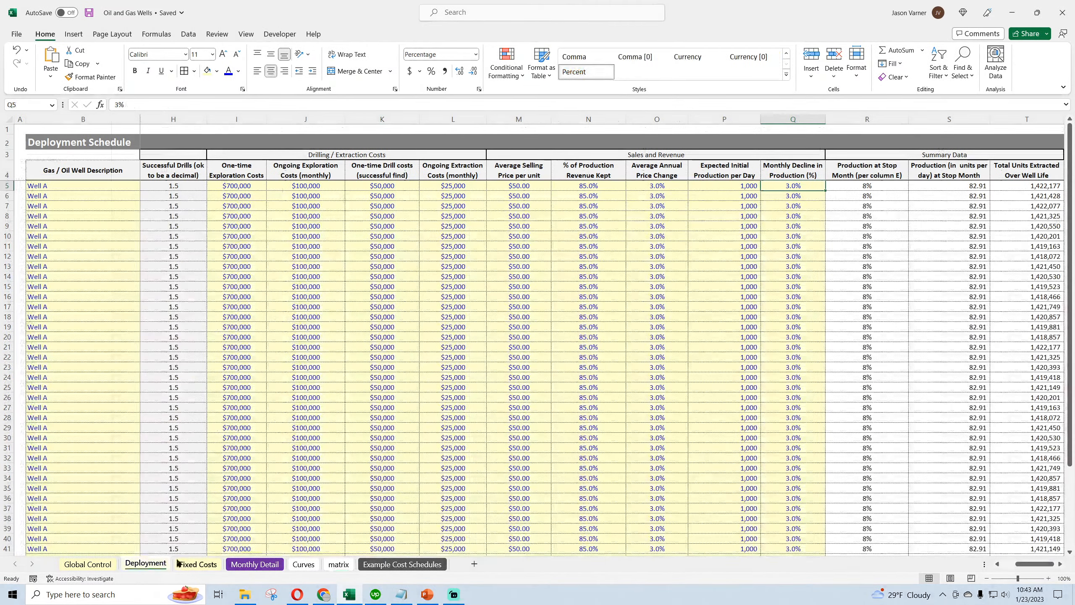
left_click(876, 189)
key("Down")
key("Down")
key("Down")
key("Down")
key("Down")
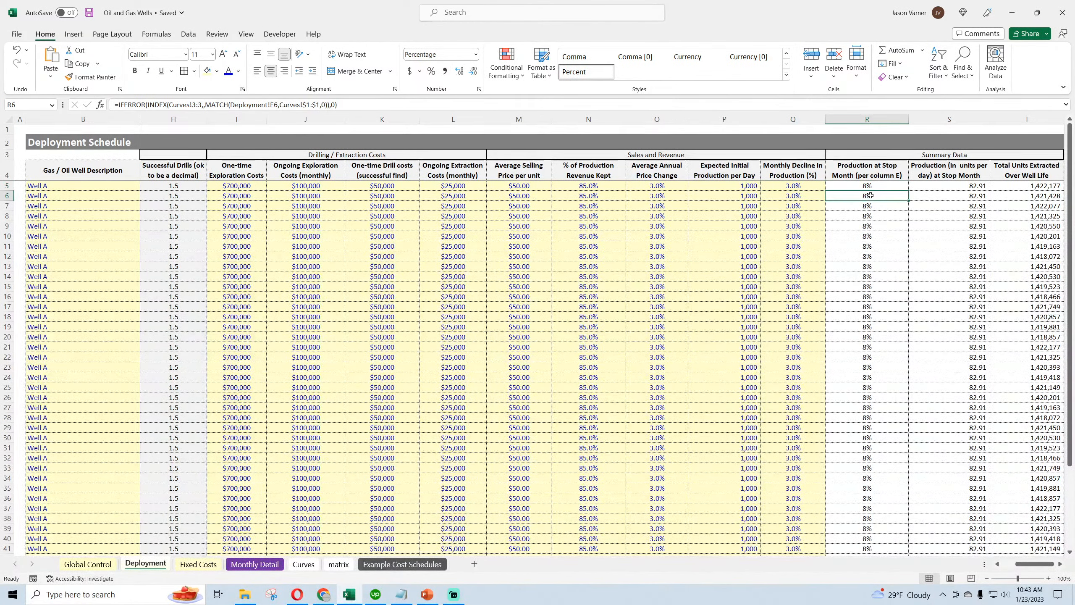
left_click(874, 191)
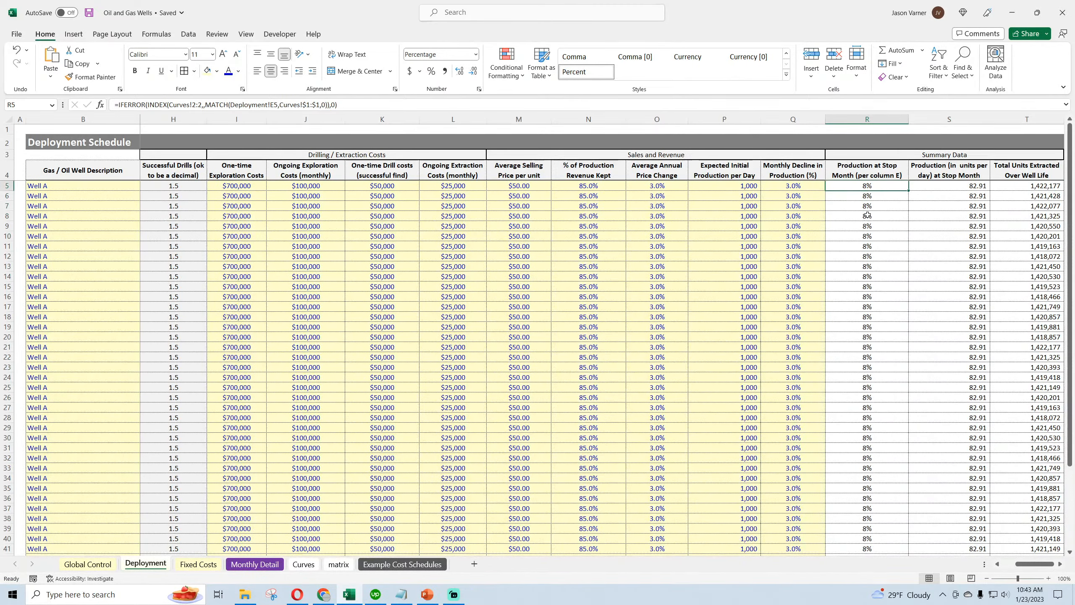
left_click(867, 223)
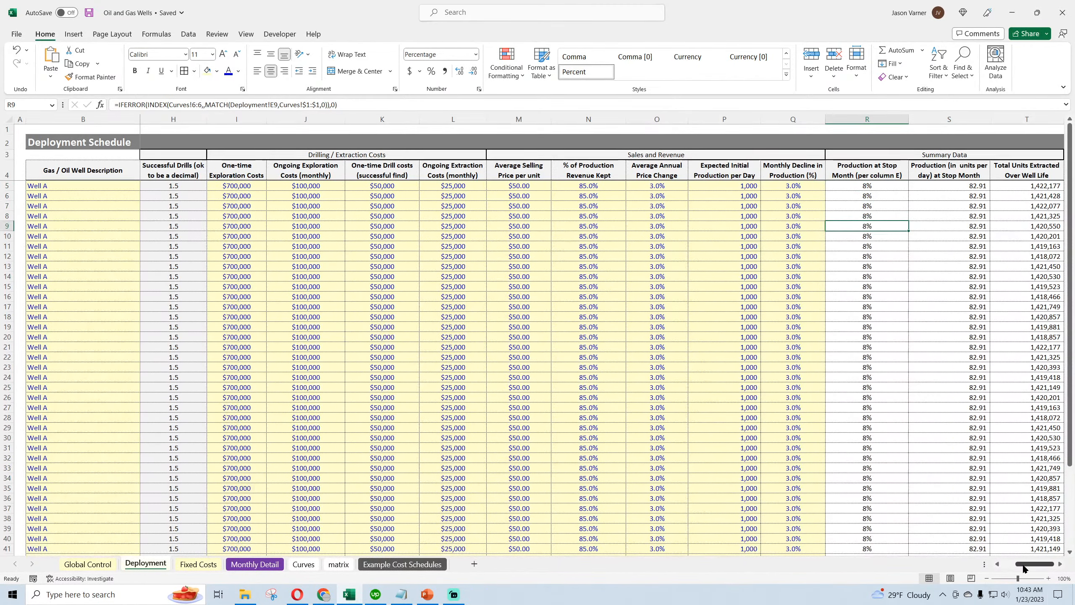
left_click_drag(1024, 565, 1008, 565)
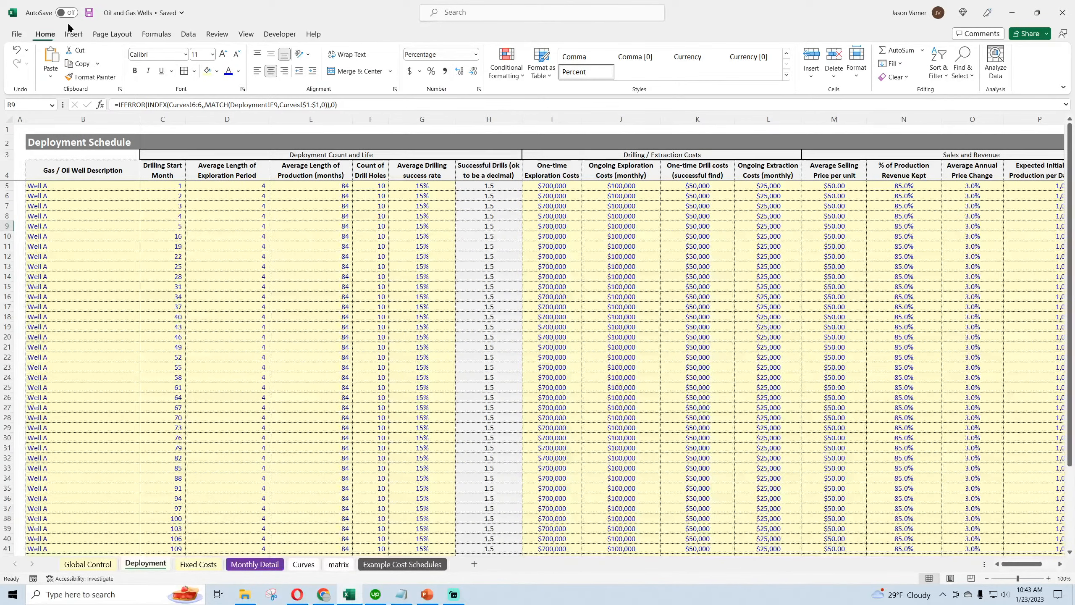
Step: Save the workbook and create a copy of the Monthly Detail sheet in the same workbook
left_click(89, 12)
left_click(261, 566)
right_click(267, 567)
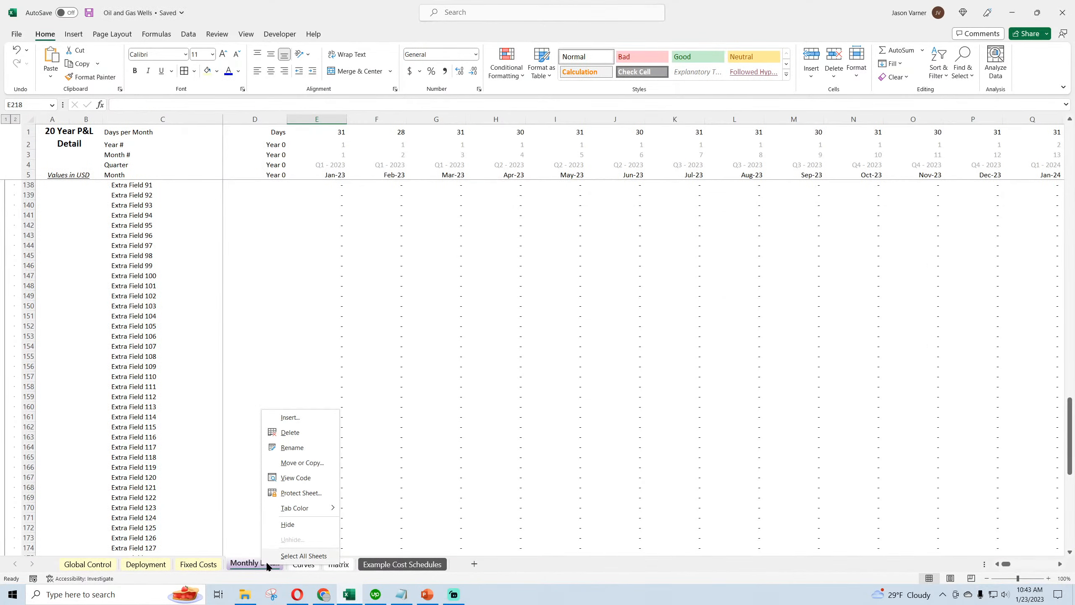
left_click(297, 462)
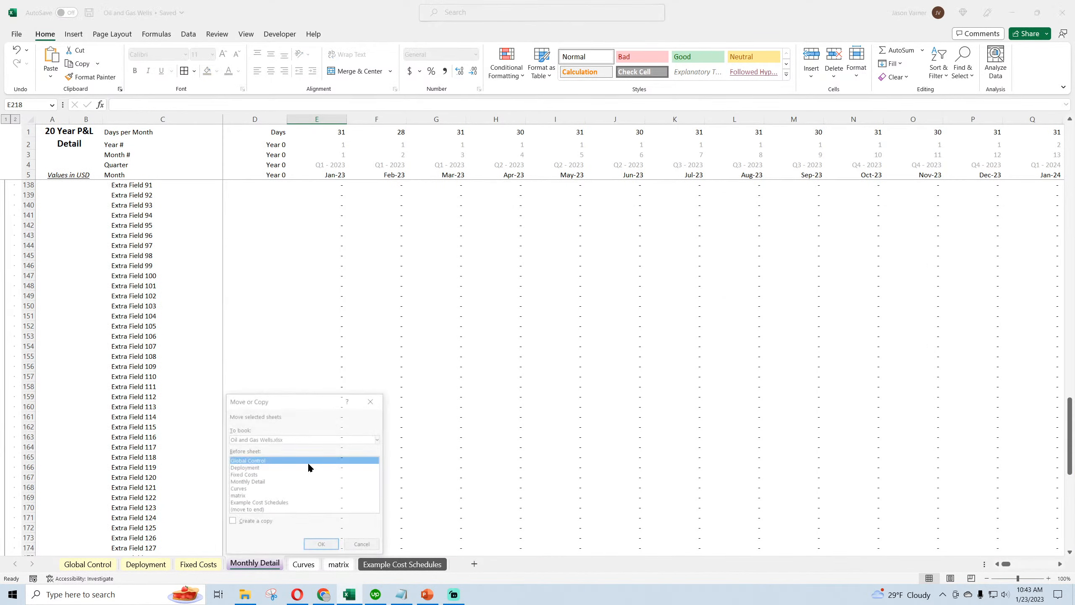
left_click(259, 489)
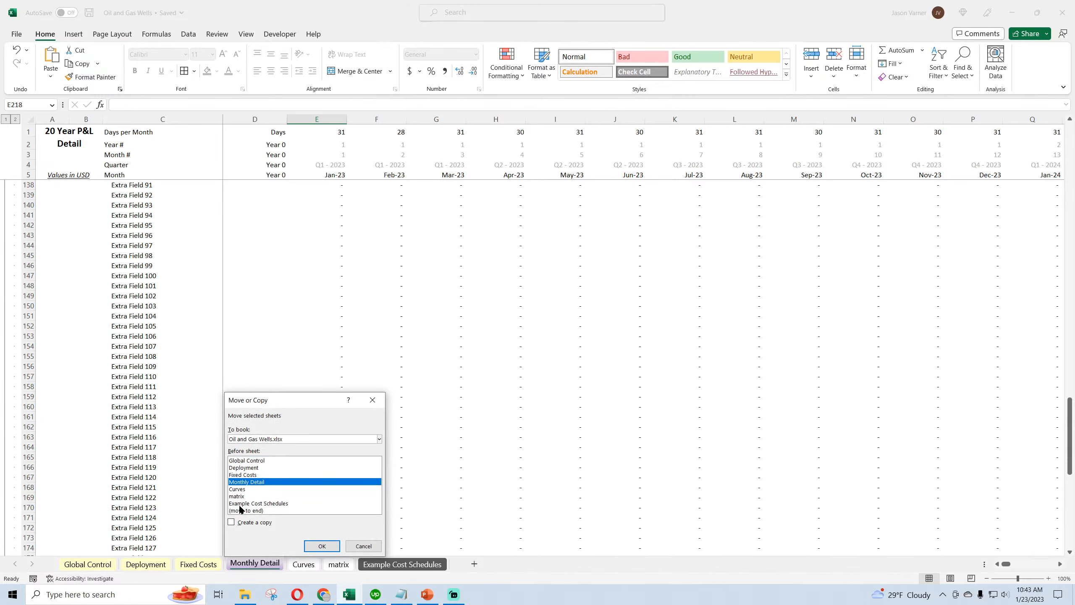
left_click(232, 522)
left_click(322, 546)
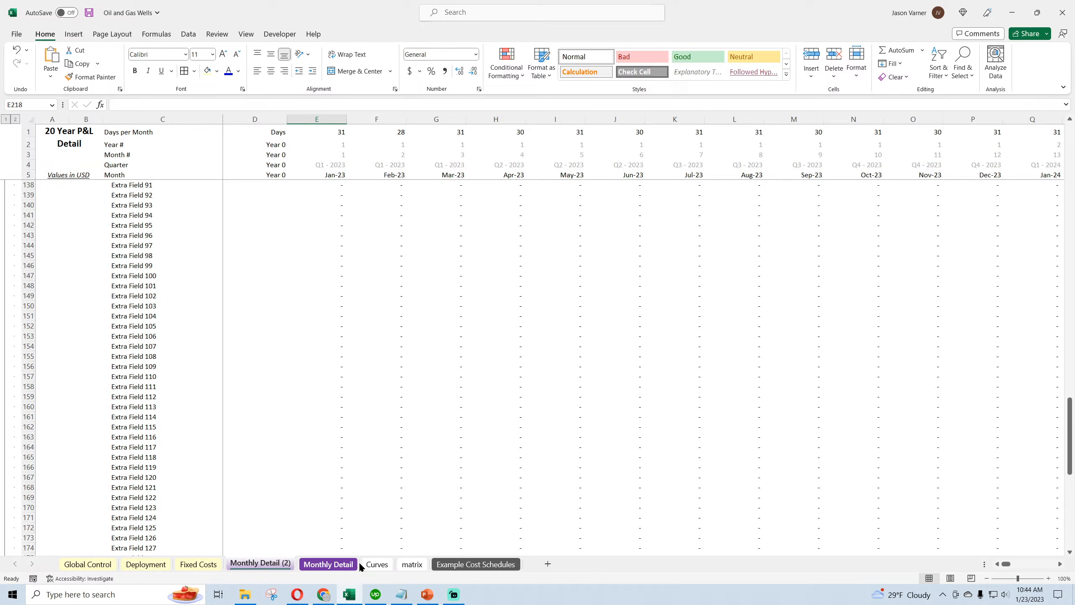
Step: Place the Monthly Detail sheet ahead of its copy and rename the copy Annual
left_click(331, 566)
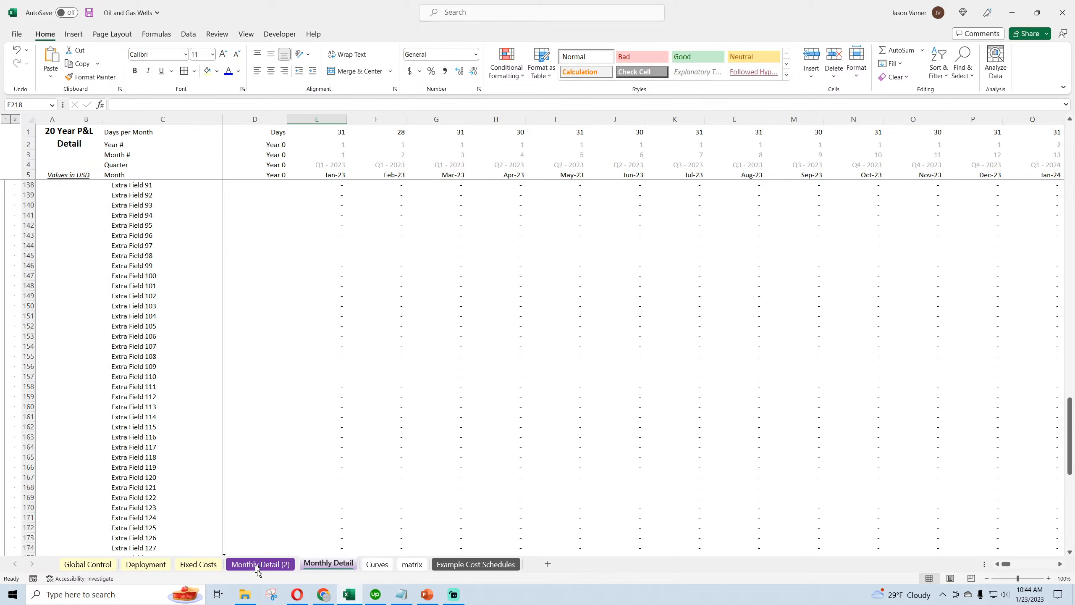
left_click_drag(256, 572, 256, 573)
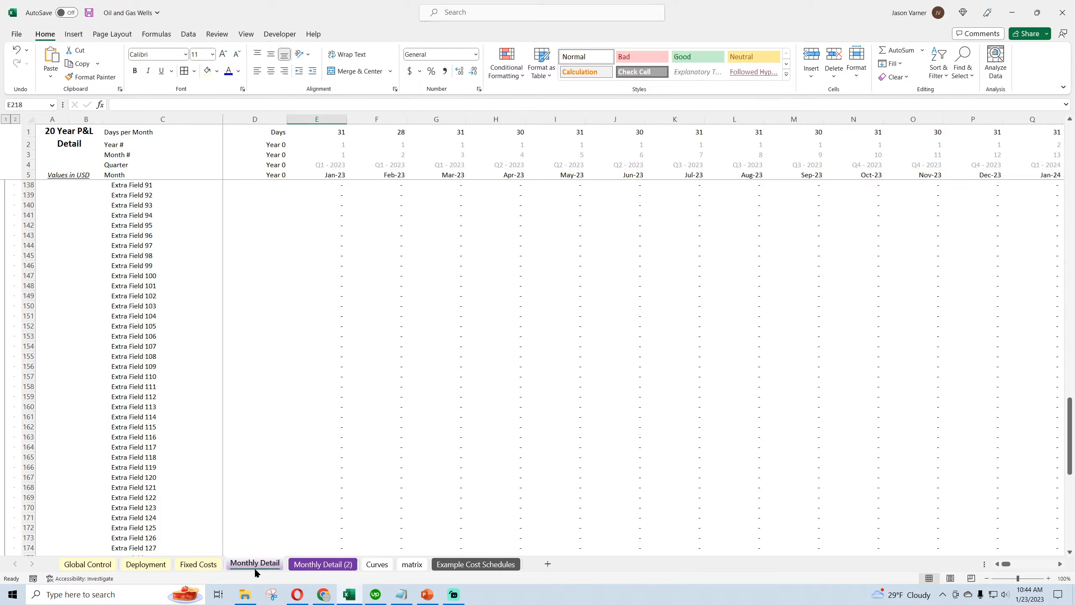
double_click(322, 564)
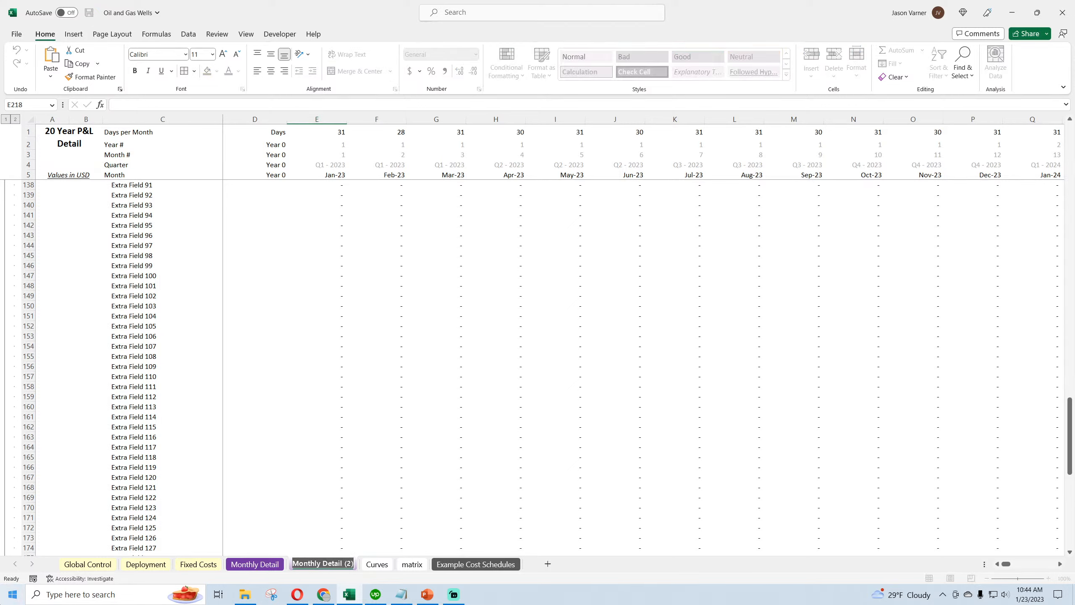
type("Annual")
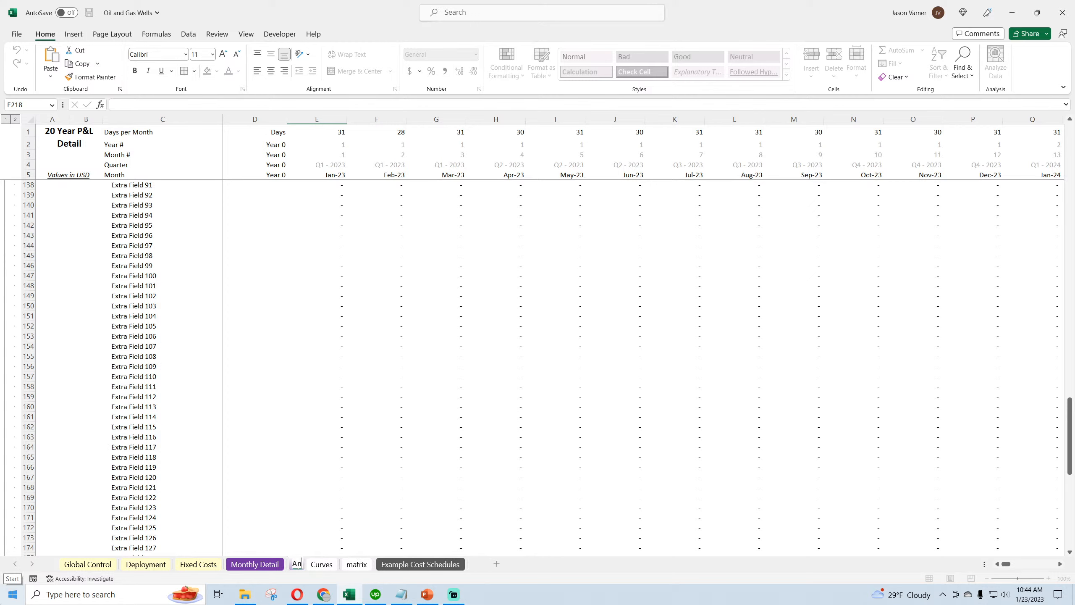
key("Return")
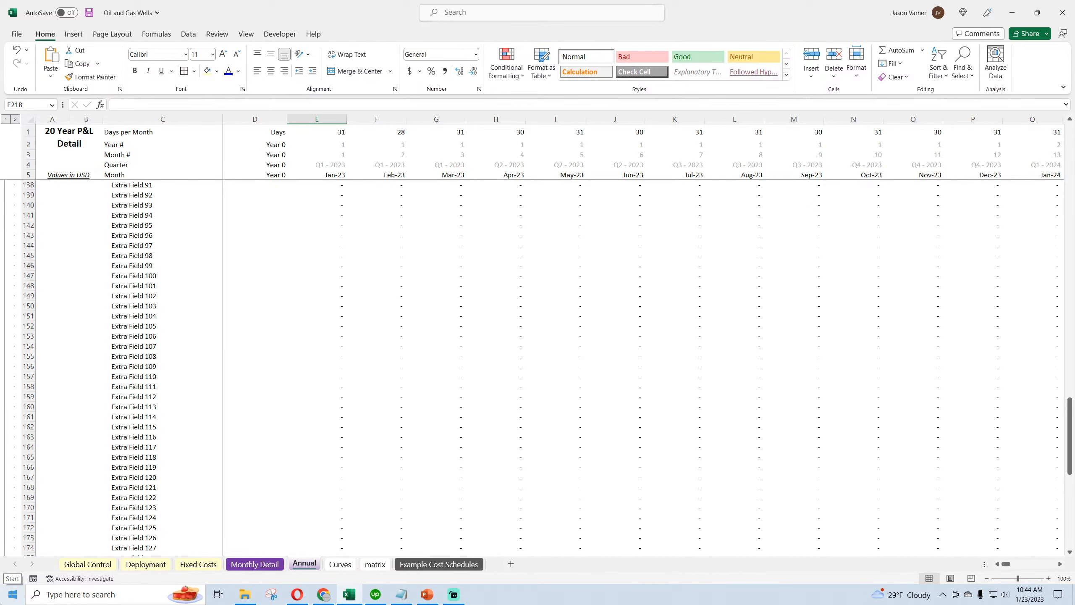
Step: Remove the monthly columns Y through IJ from the Annual sheet and return to its first columns
scroll(252, 238, "up", 20)
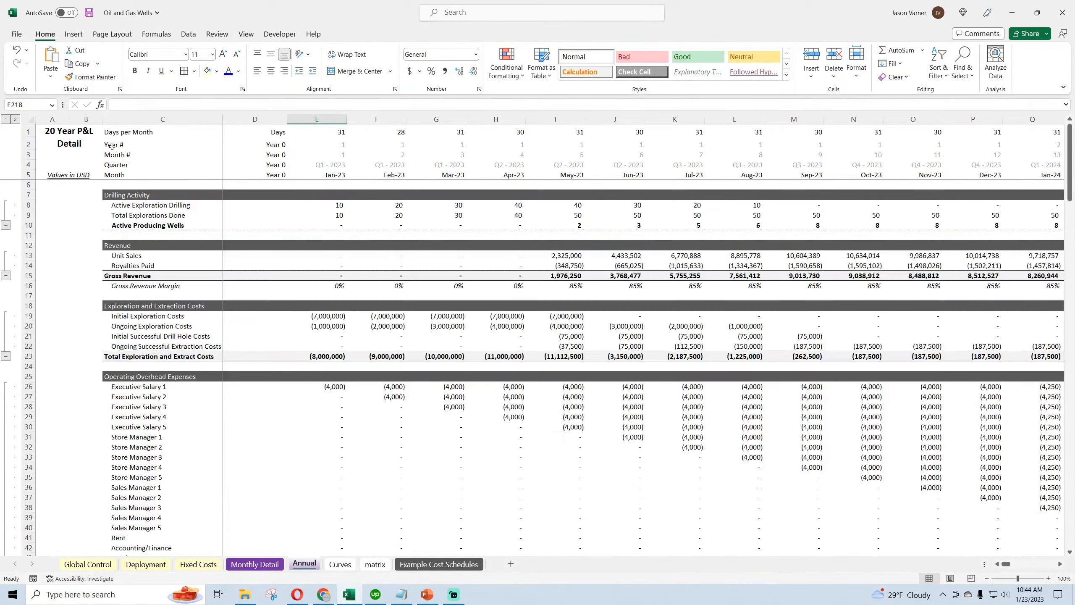
left_click(77, 142)
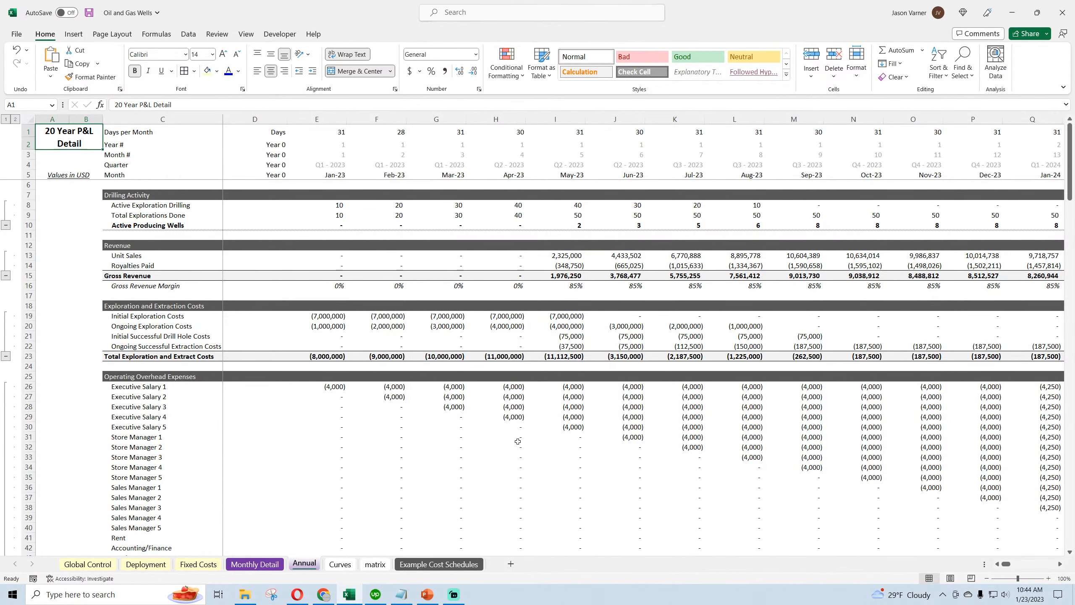
left_click_drag(1007, 568, 1009, 569)
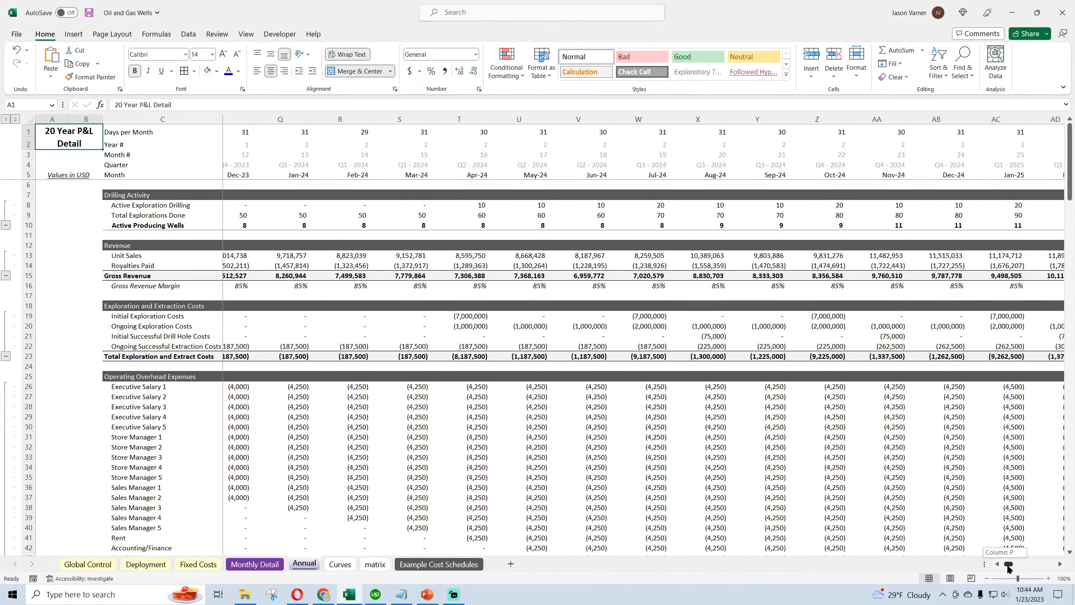
left_click_drag(1009, 569, 1010, 568)
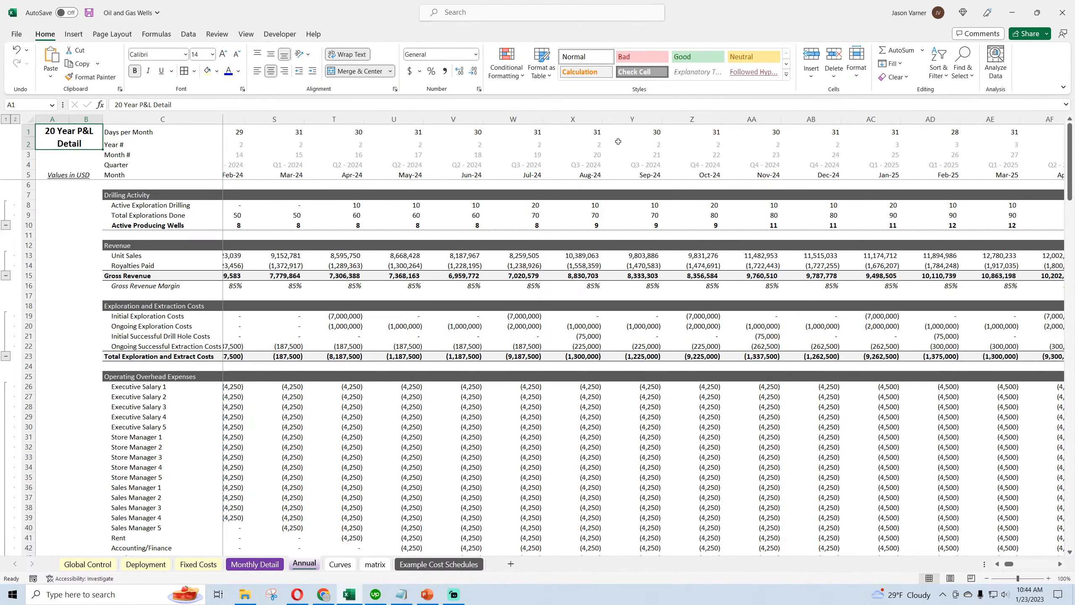
left_click_drag(632, 119, 1073, 94)
left_click_drag(1073, 94, 973, 119)
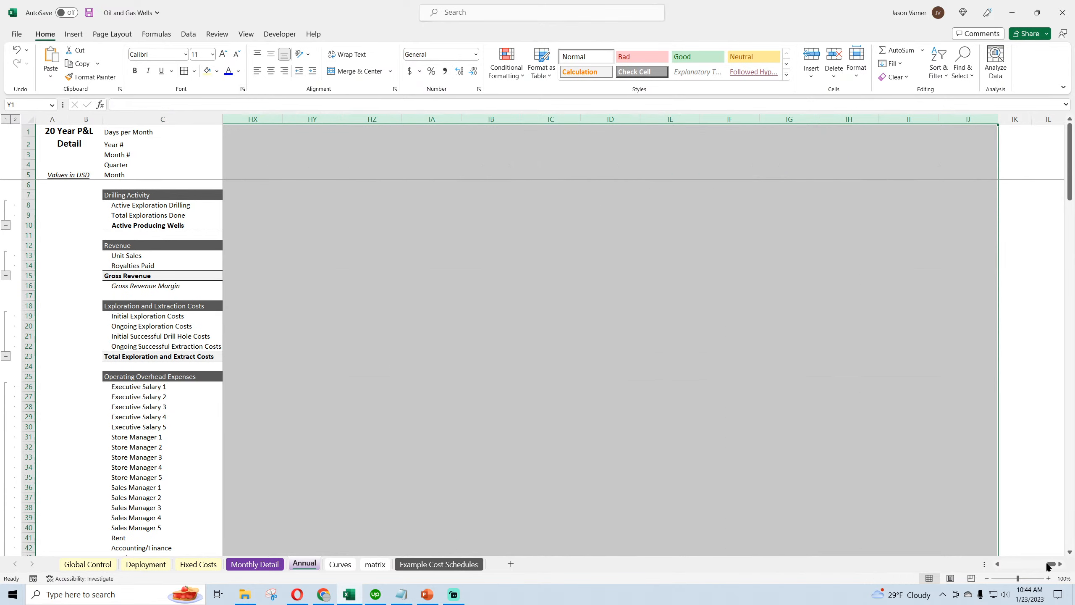
left_click_drag(1050, 566, 1005, 564)
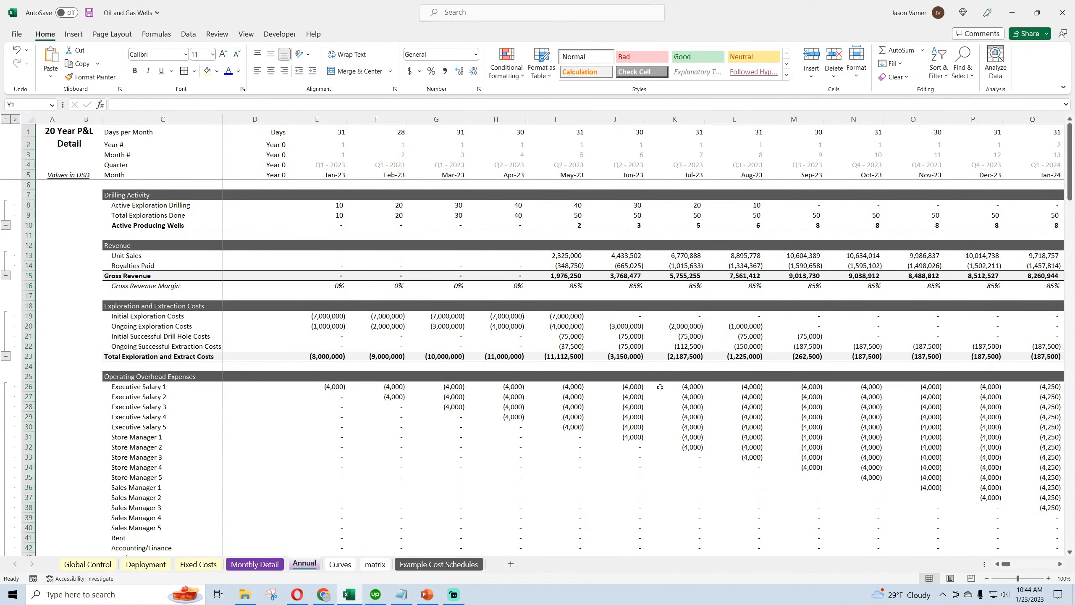
Step: Reduce the Annual sheet's zoom to 90% and save the workbook
left_click(660, 386)
left_click(987, 578)
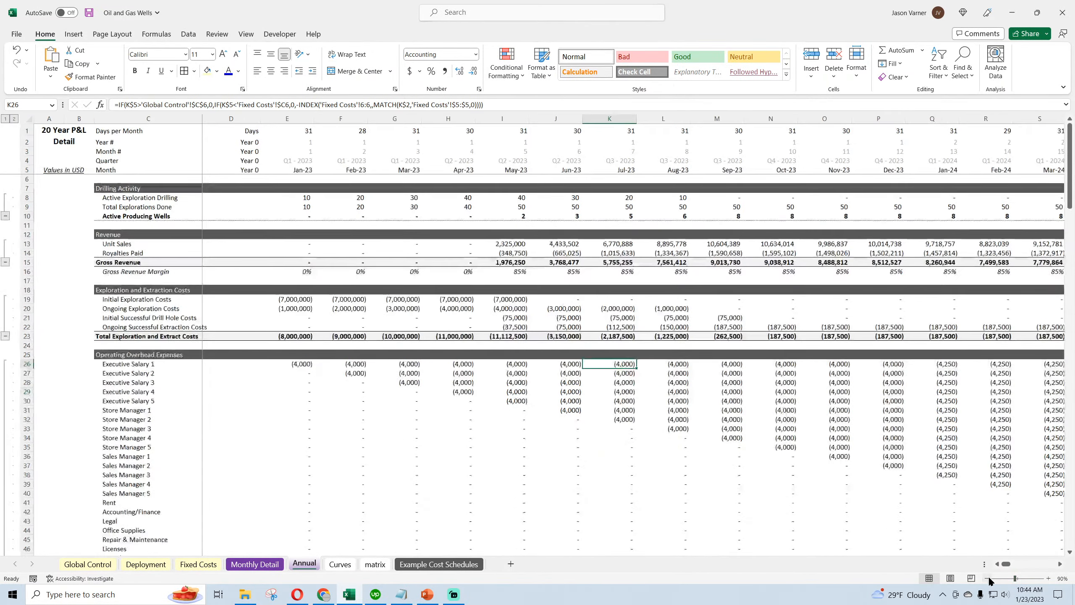
left_click(75, 135)
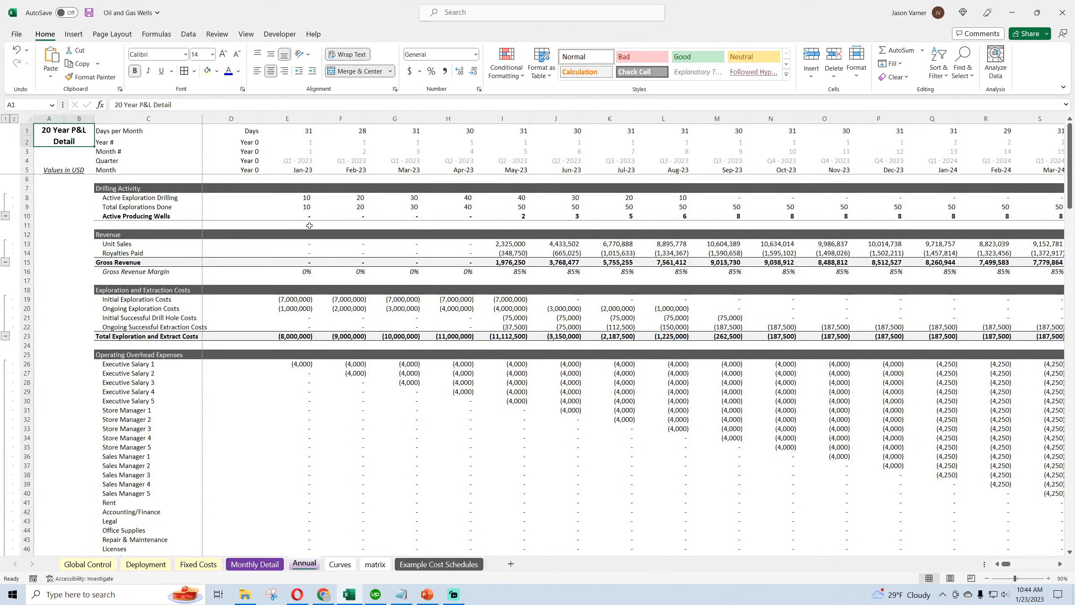
left_click(89, 12)
Step: Inspect the copied Total Explorations Done and Active Exploration Drilling formulas on the Annual sheet
left_click(308, 207)
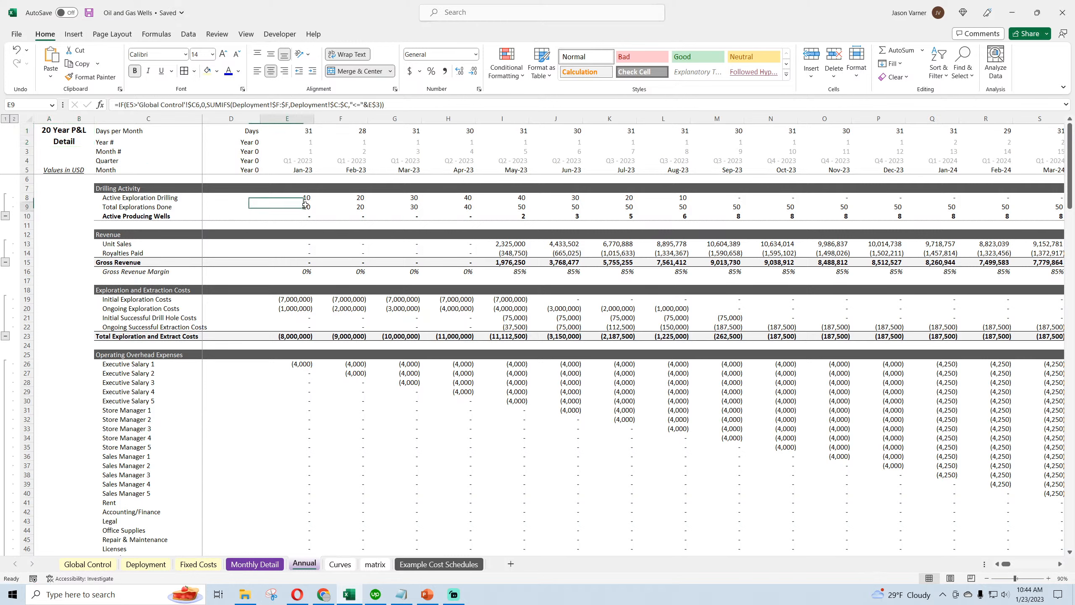
left_click(321, 205)
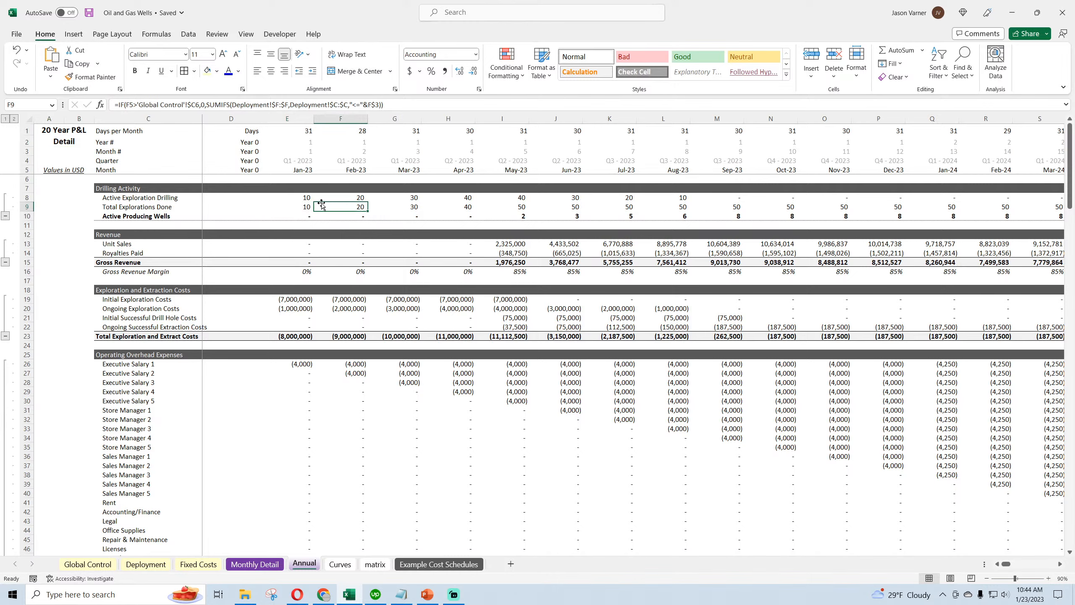
left_click(301, 197)
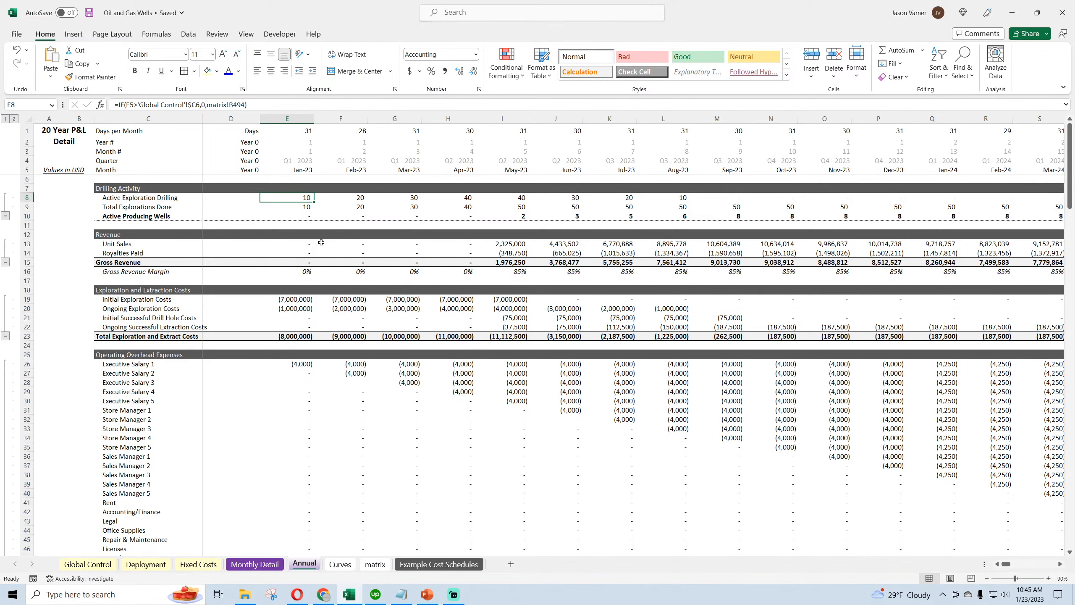
Step: Examine the Drilling Activity formulas in rows 8 to 10 of the Monthly Detail sheet for the first months
left_click(255, 564)
scroll(312, 310, "up", 20)
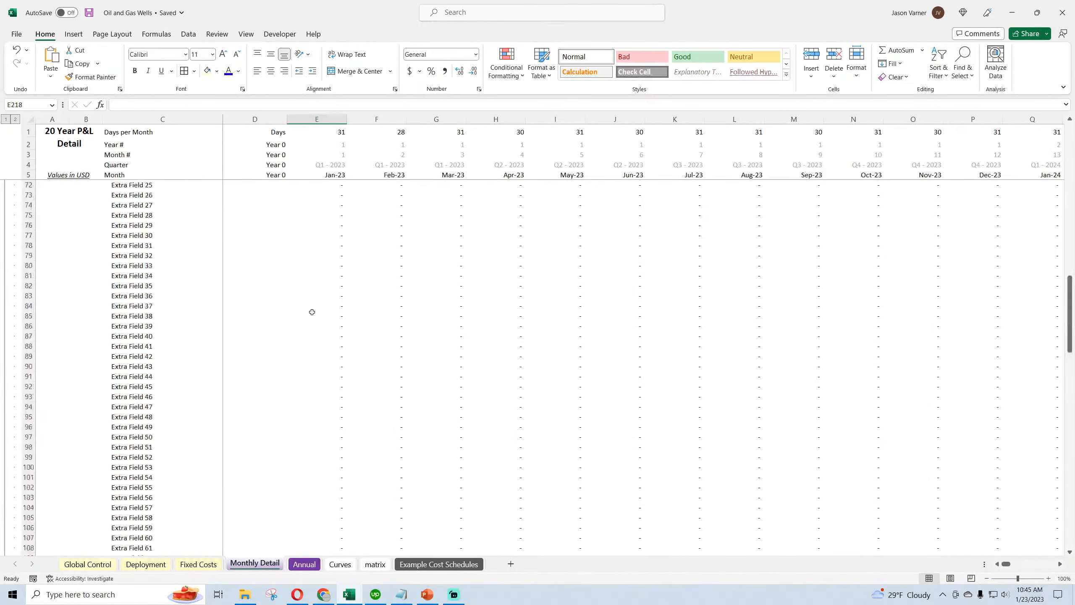
left_click(334, 207)
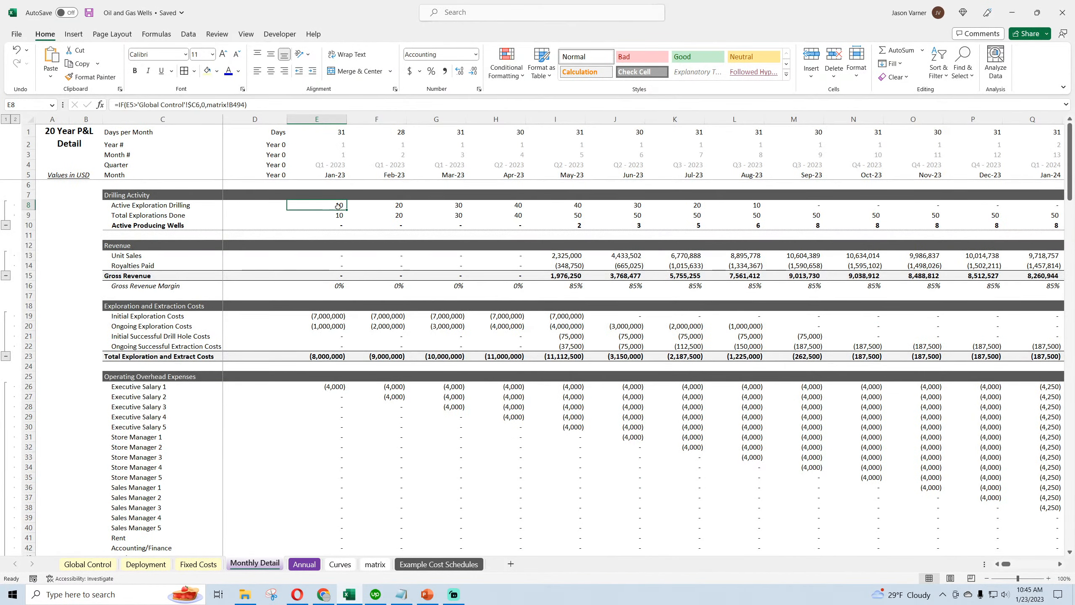
left_click(378, 204)
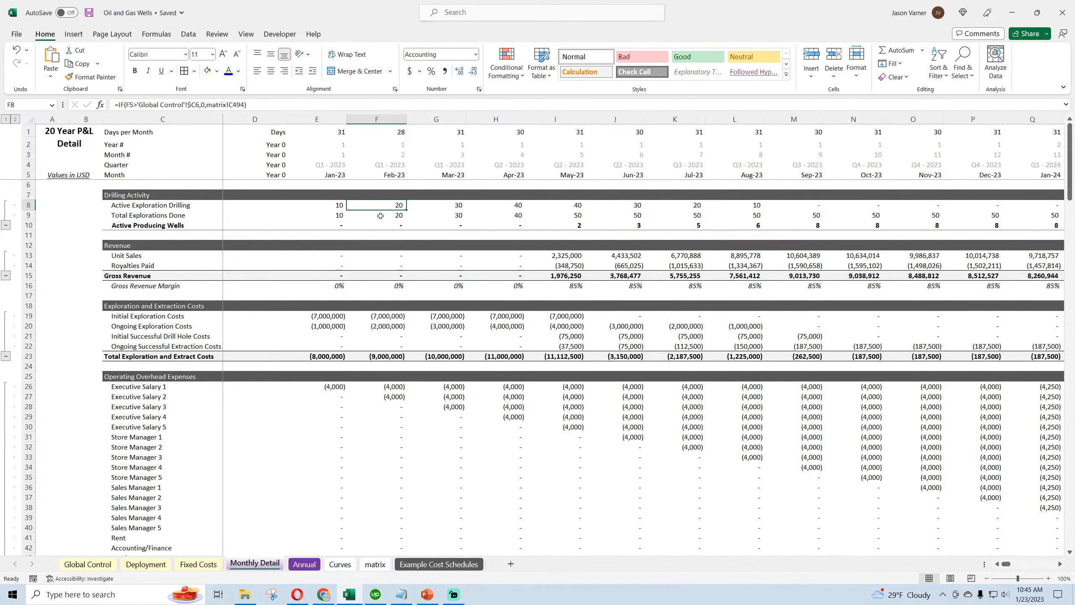
left_click(391, 225)
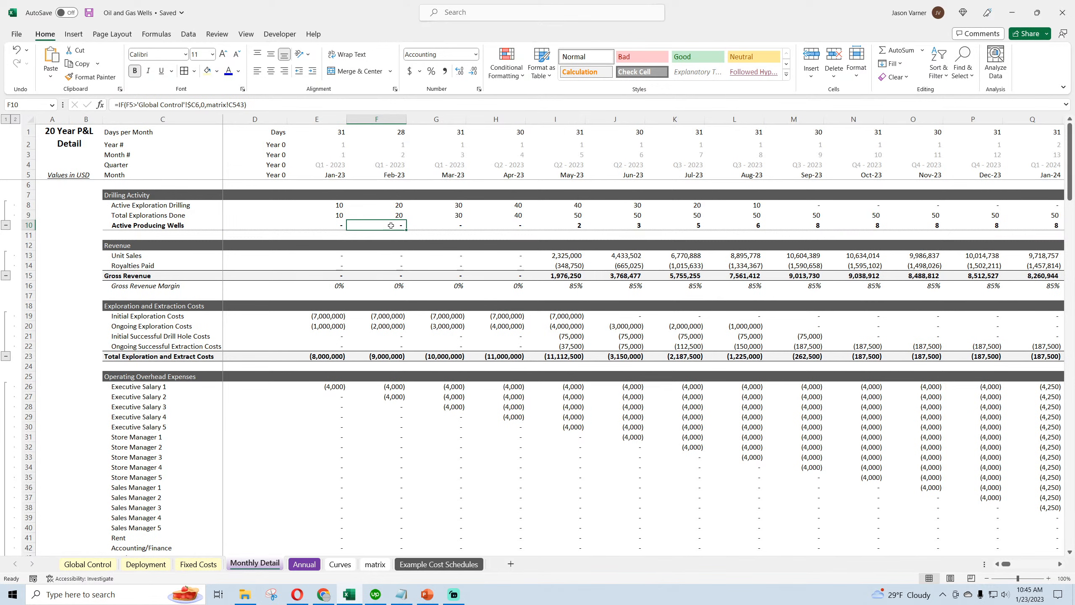
left_click(437, 223)
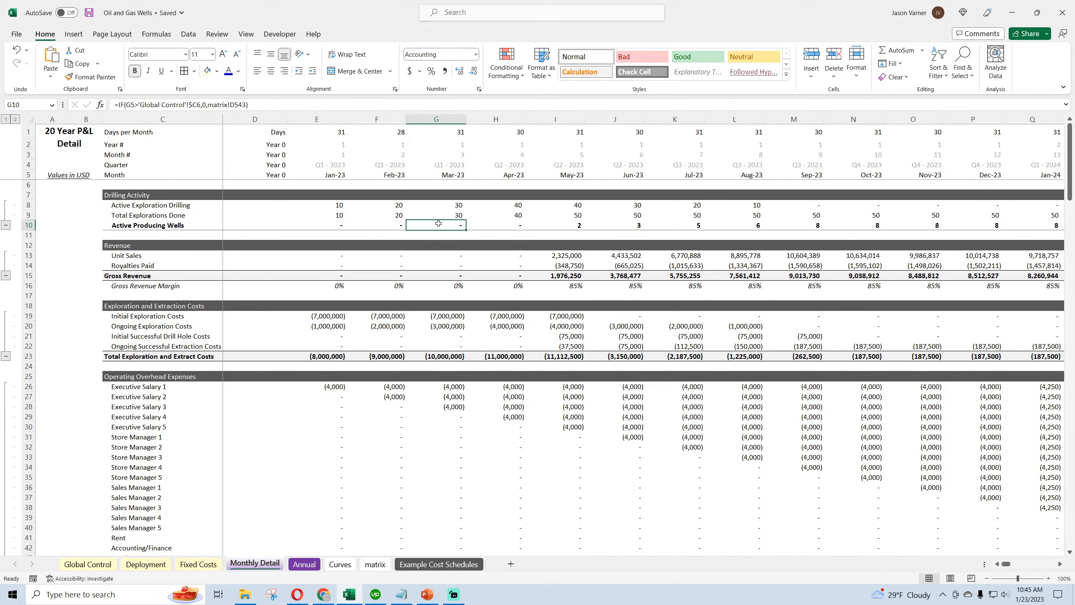
left_click(499, 226)
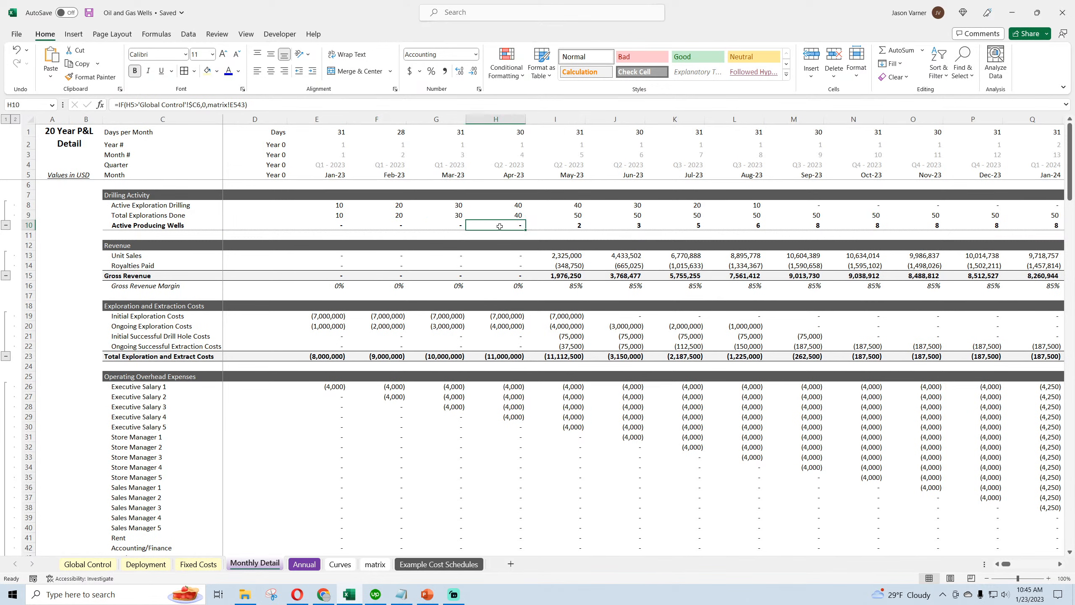
left_click(337, 215)
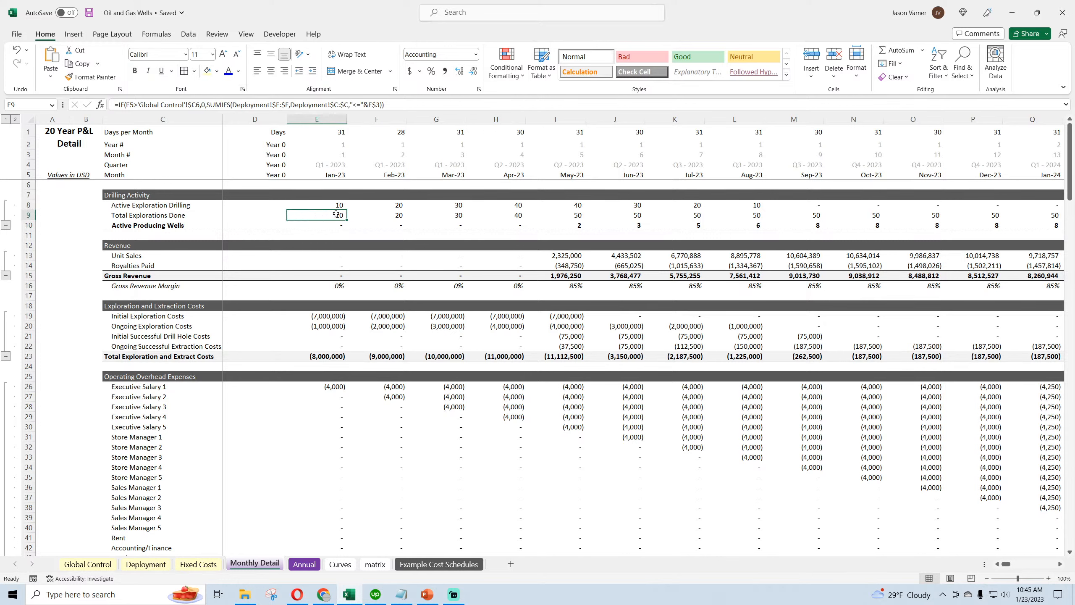
Step: Compare the Total Explorations Done, Active Exploration Drilling and Active Producing Wells formulas across the 2023 months on the Monthly Detail sheet
left_click(385, 215)
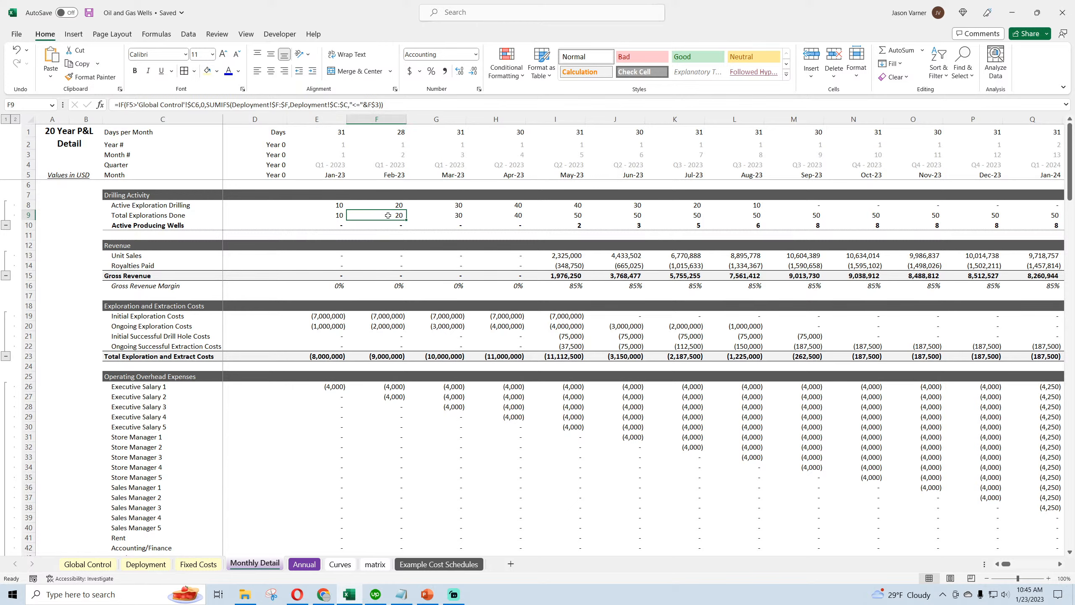
left_click(453, 215)
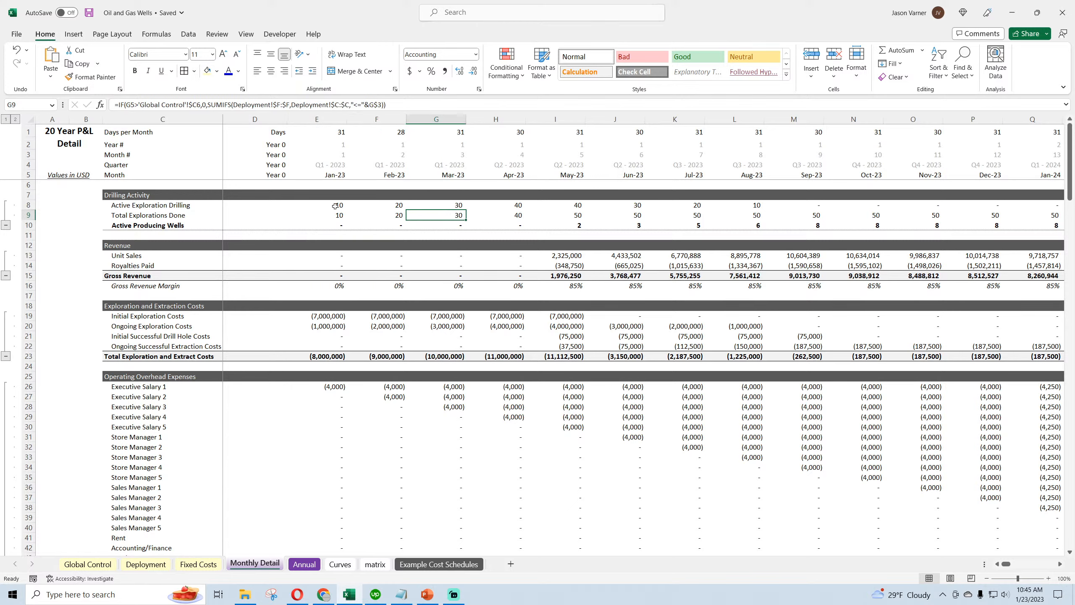
left_click(334, 206)
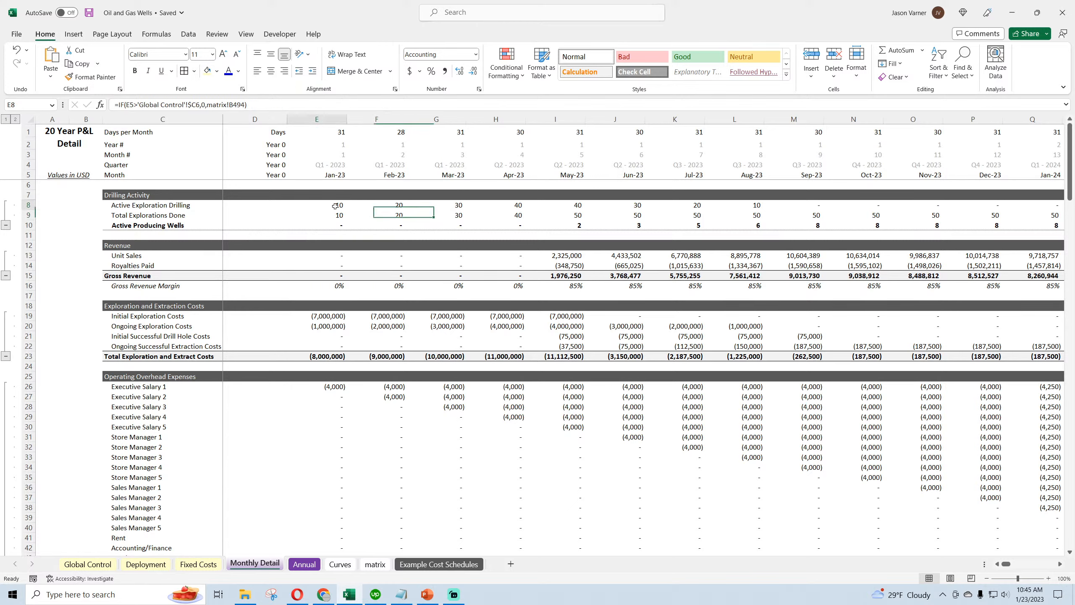
left_click(398, 205)
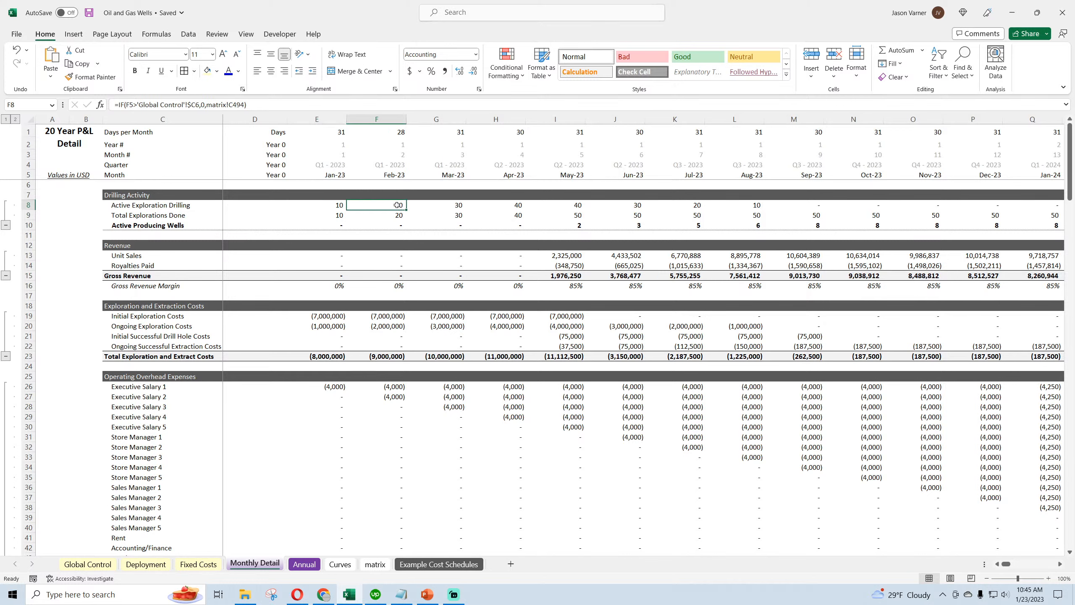
left_click(437, 202)
left_click(494, 204)
left_click(749, 209)
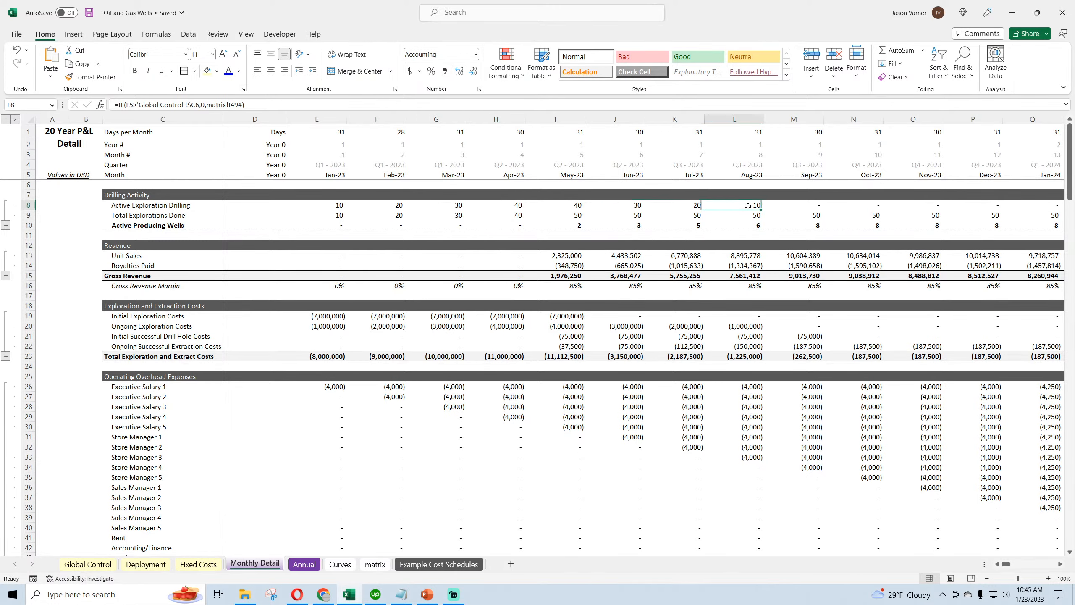
left_click_drag(1006, 564, 1006, 565)
left_click(337, 206)
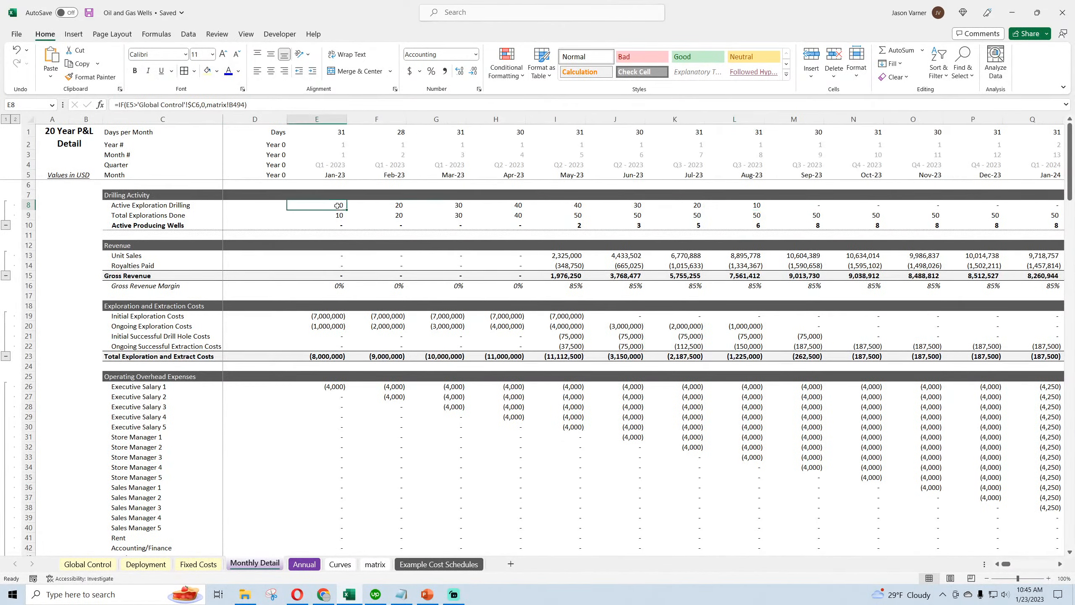
left_click(334, 226)
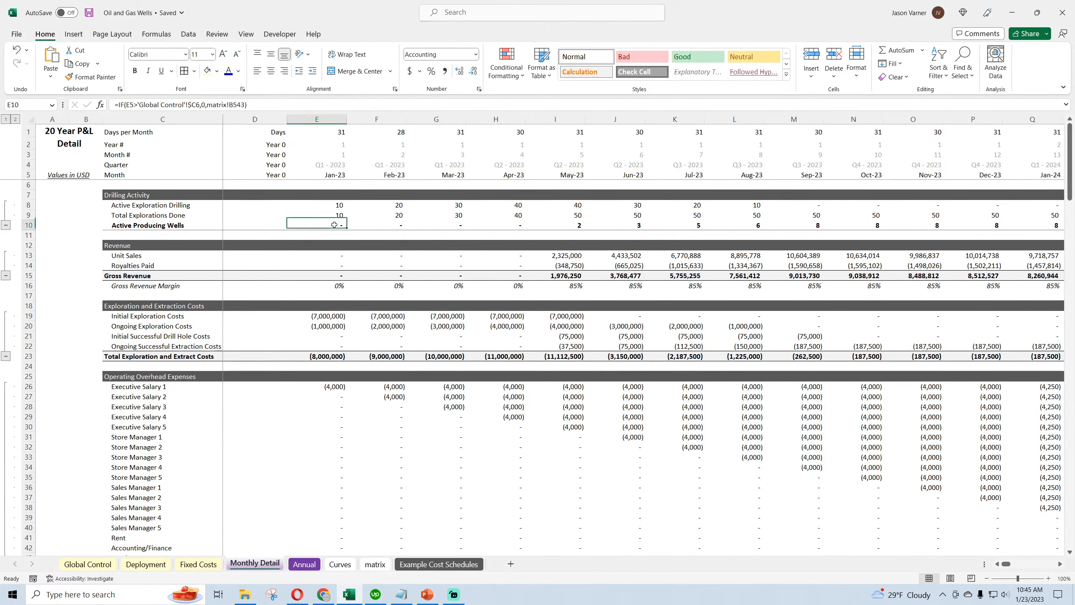
Step: Enter =INDEX('Monthly Detail'!8:8,,MATCH(EDATE(E5,11),'Monthly Detail'!5:5,0)) in cell E8 of the Annual sheet
left_click(304, 563)
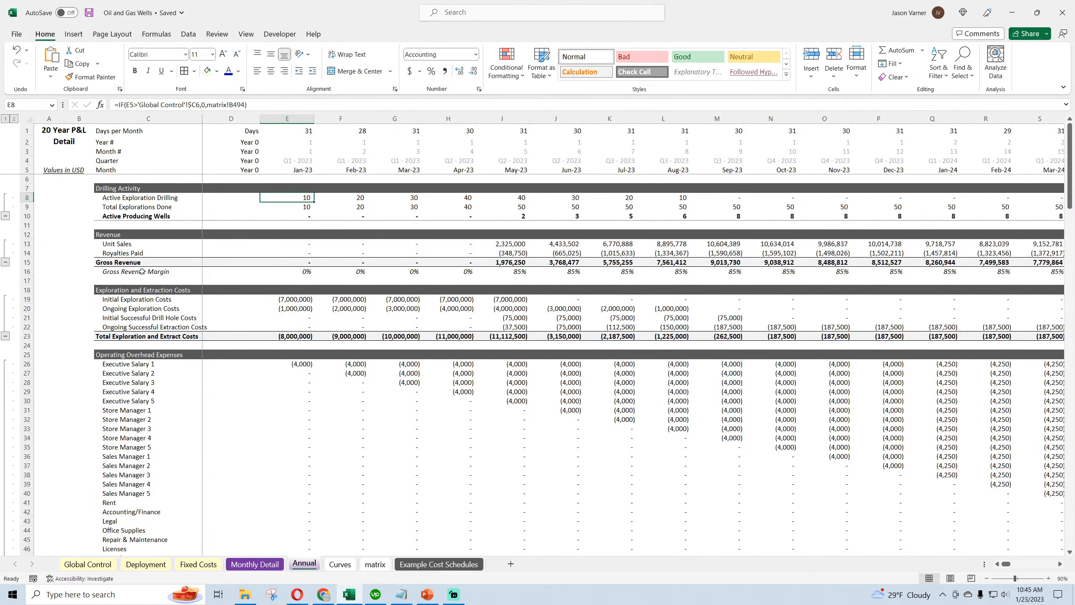
type("=index(")
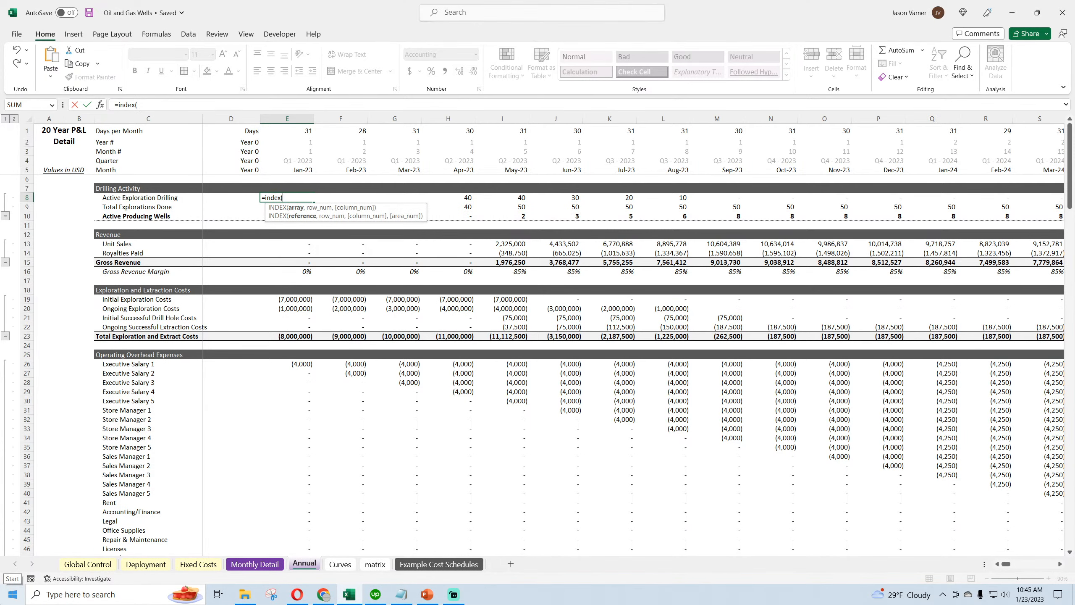
left_click(255, 564)
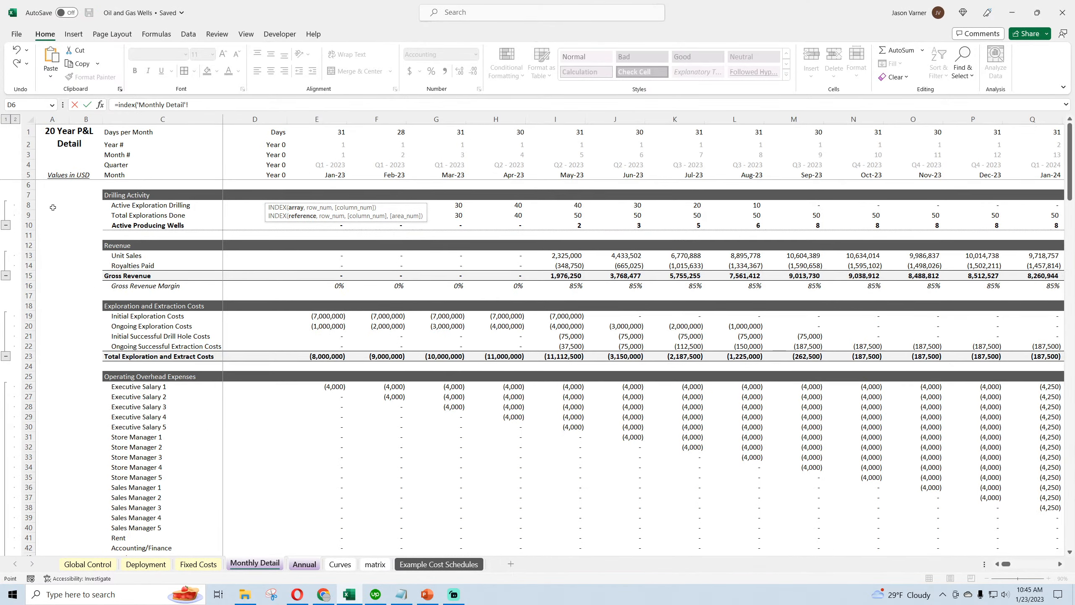
left_click(28, 205)
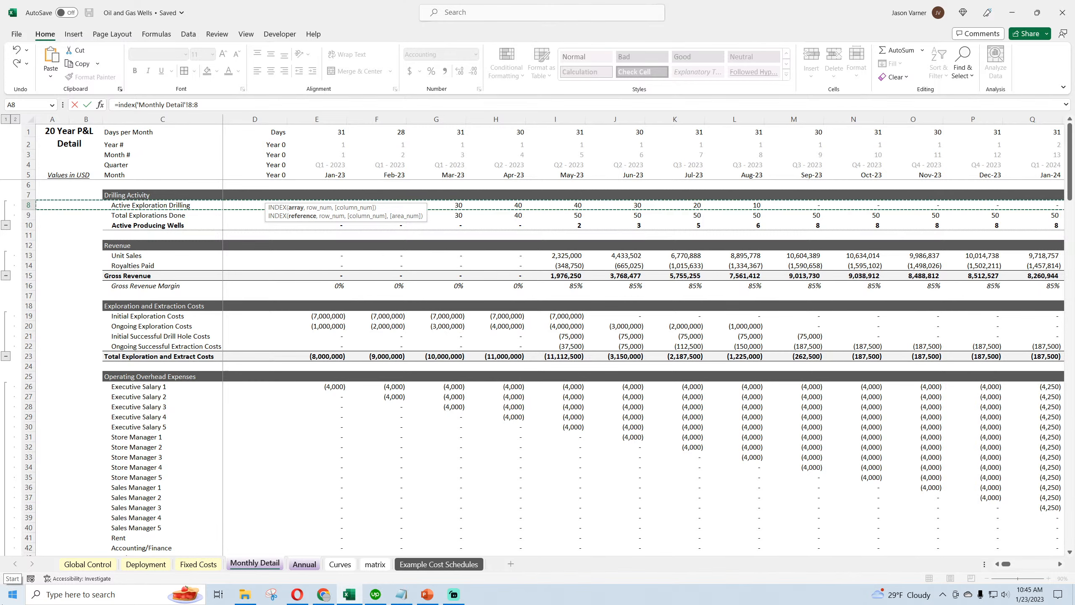
type(",,match(e")
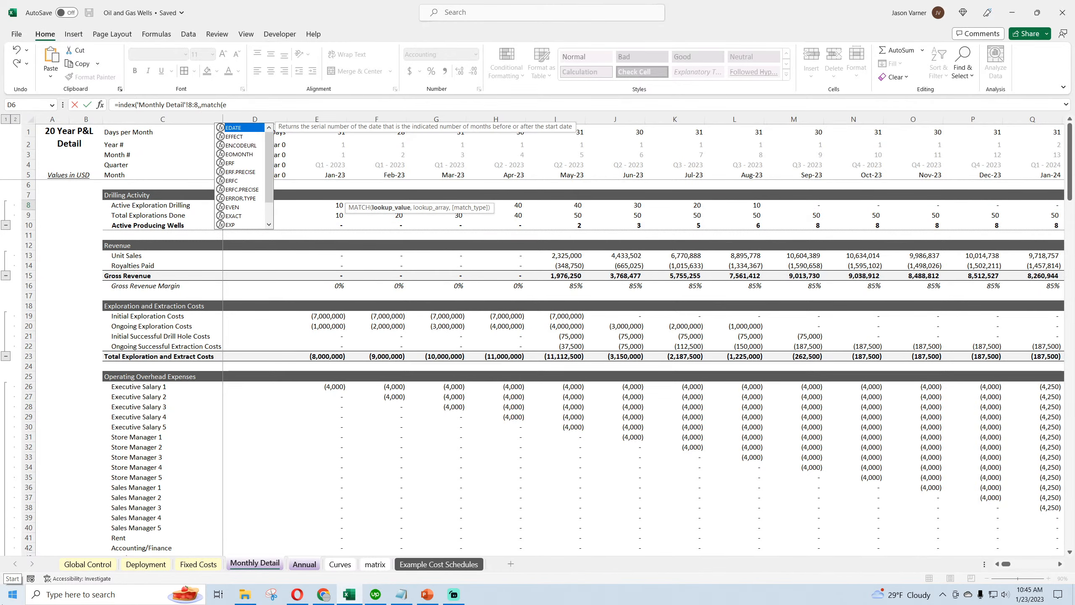
type("5")
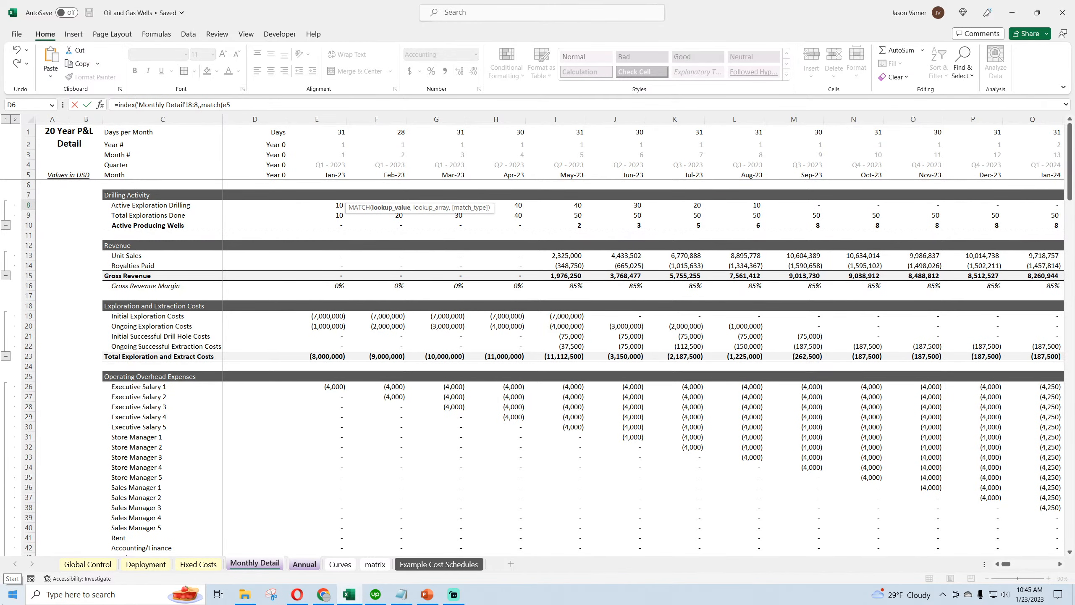
key("BackSpace")
type("date(e")
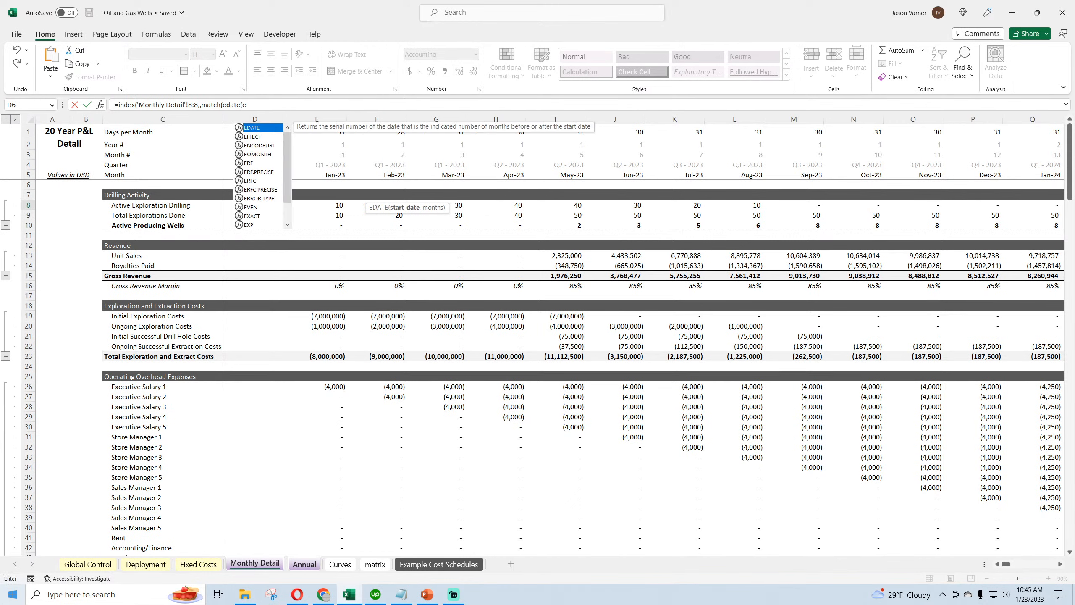
type("5,11")
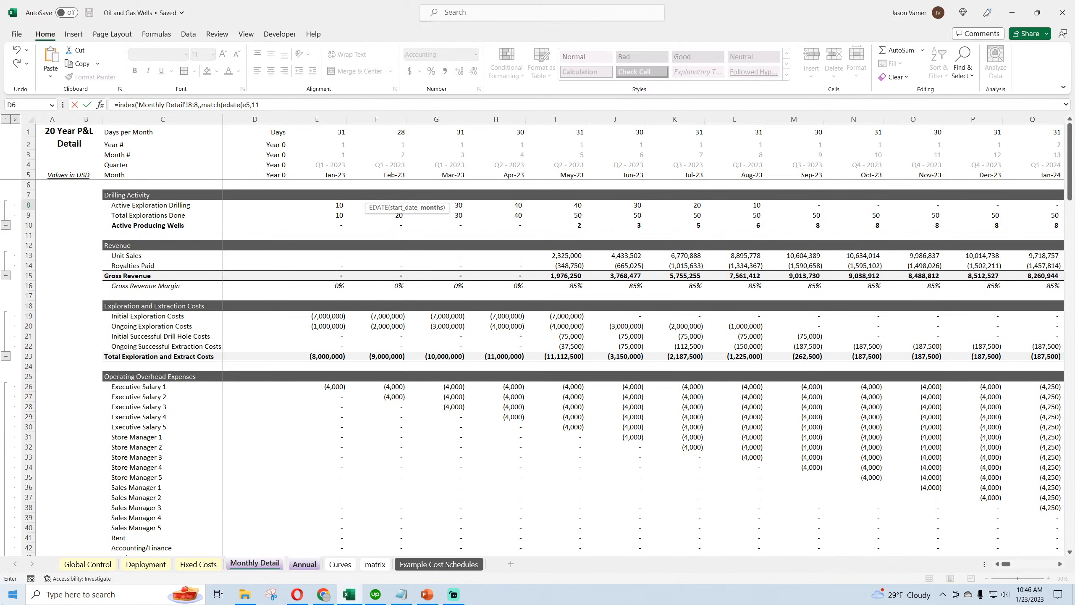
type("),")
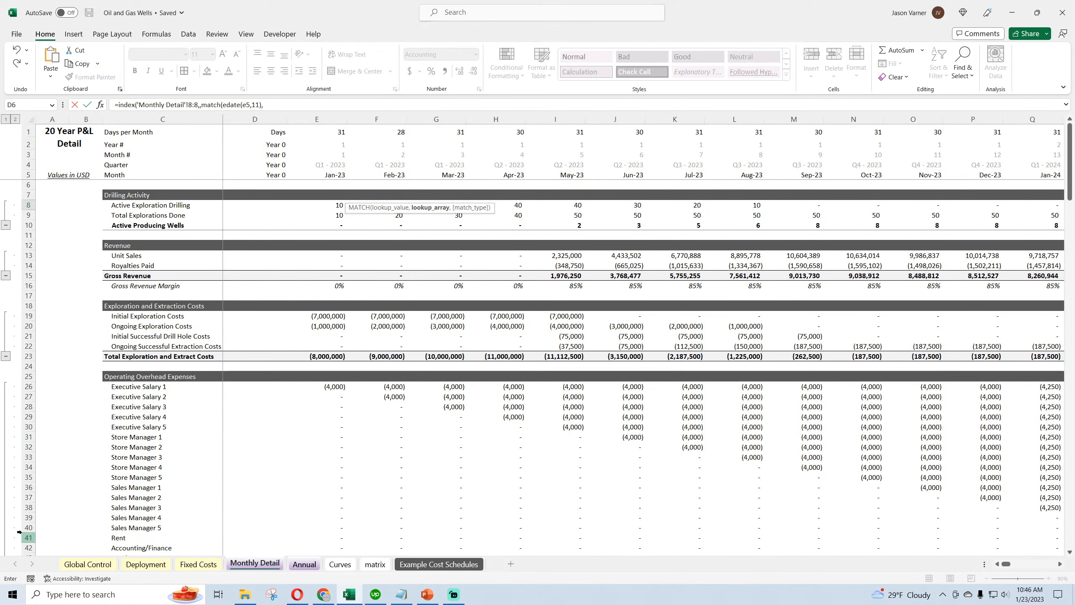
left_click(25, 174)
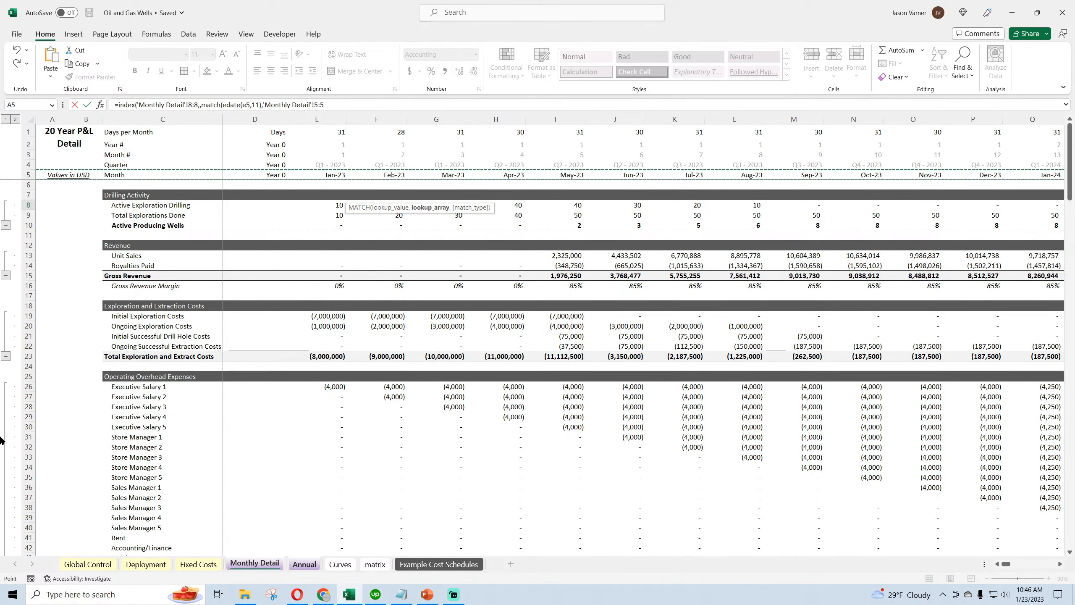
type(",0")
key("Return")
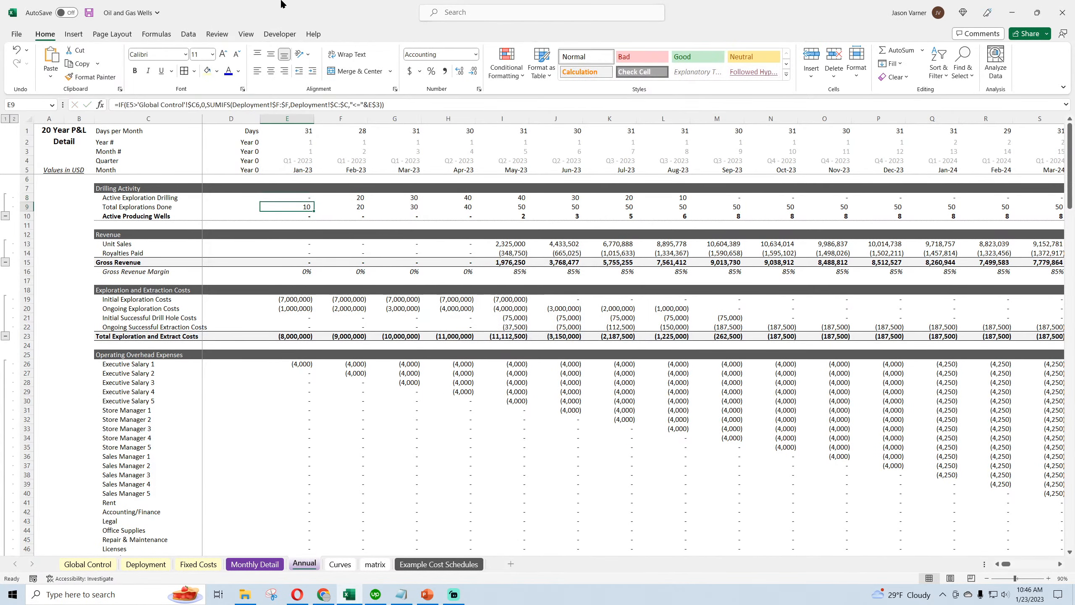
Step: Lock the row 5 references in the E8 formula as E$5 and 'Monthly Detail'!$5:$5
left_click(299, 198)
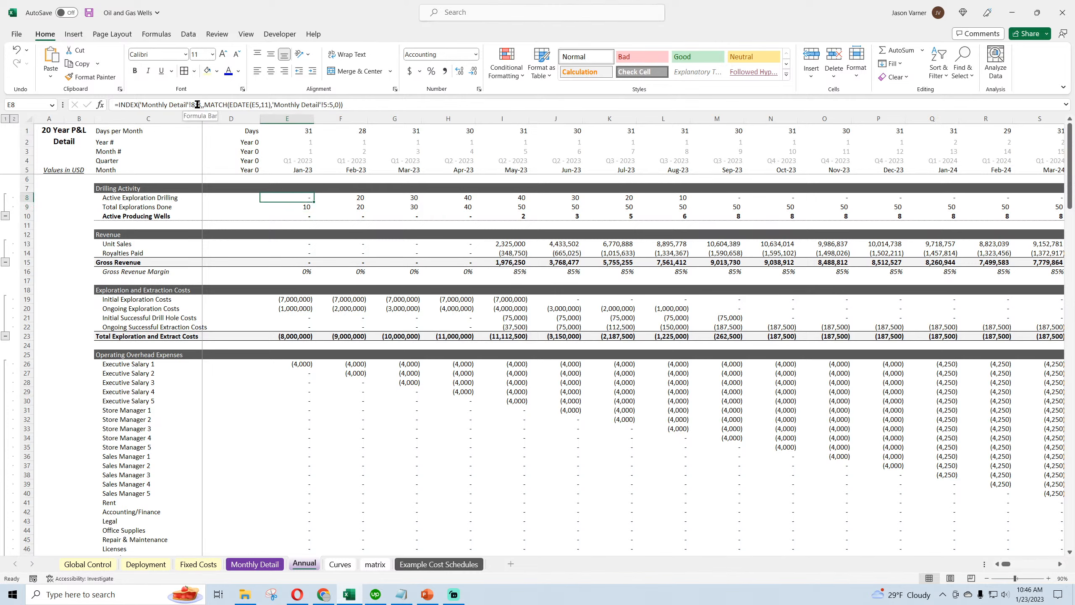
left_click(257, 106)
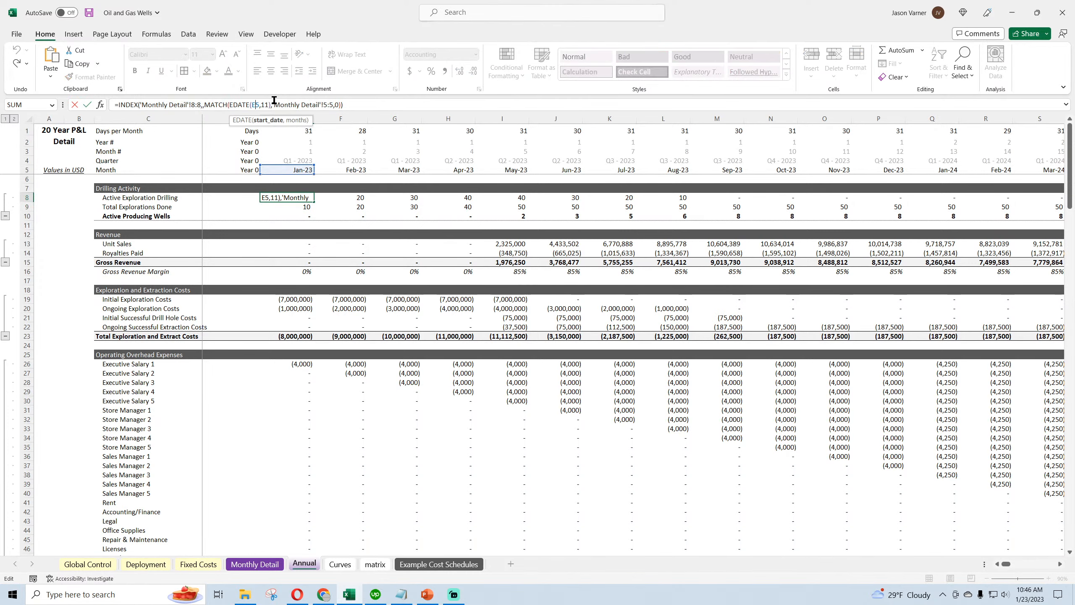
left_click(337, 104)
type(":$5")
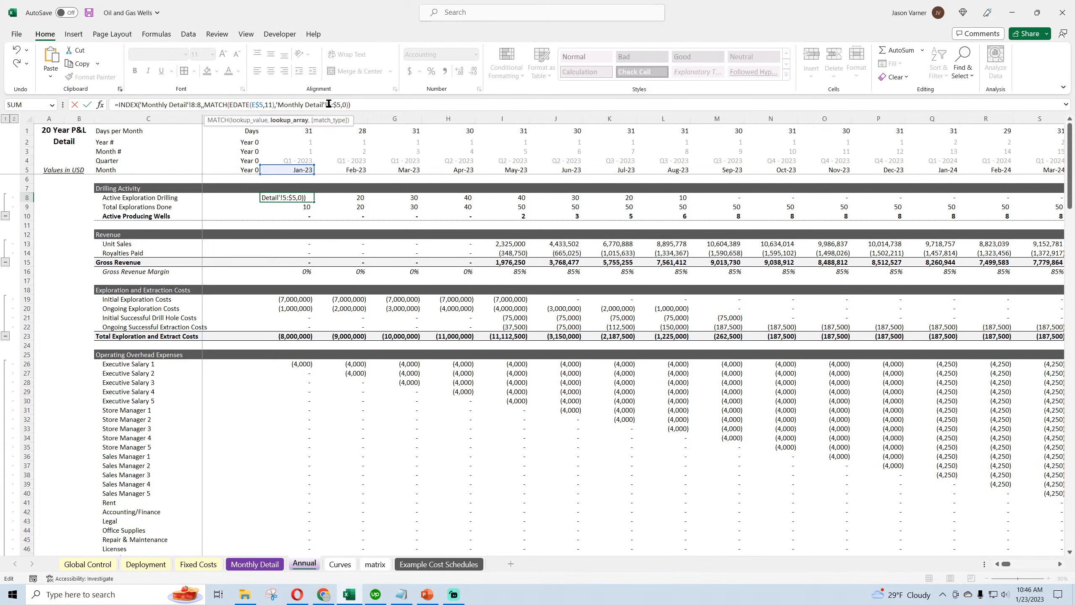
key("Return")
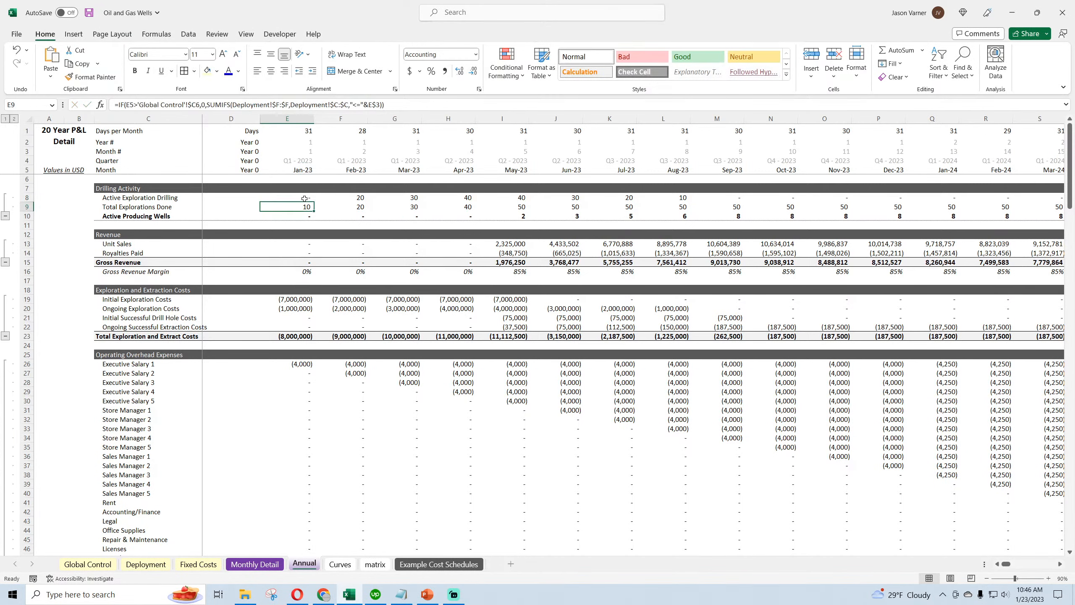
Step: Copy the E8 formula to Active Producing Wells in E10 and fill it across through column X
left_click(304, 198)
right_click(304, 198)
left_click(331, 241)
right_click(308, 216)
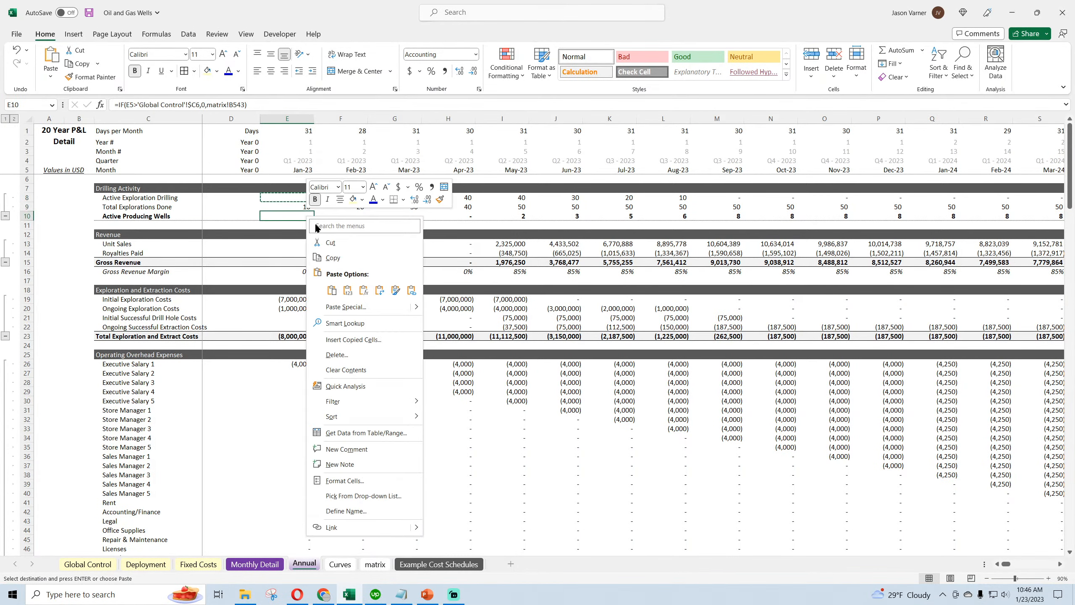
left_click(332, 290)
key("Escape")
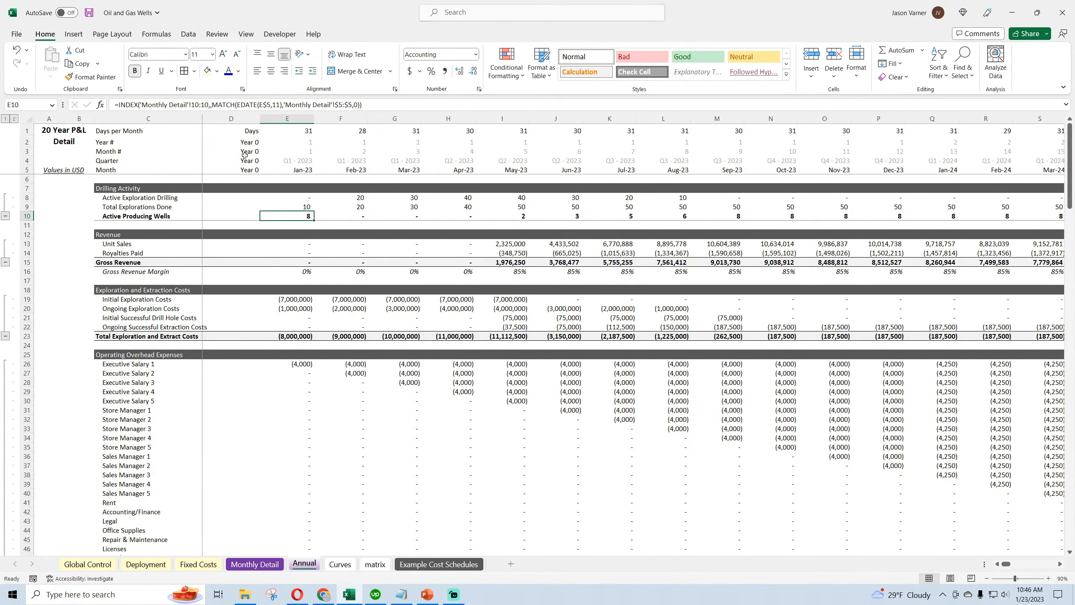
left_click_drag(316, 219, 1014, 237)
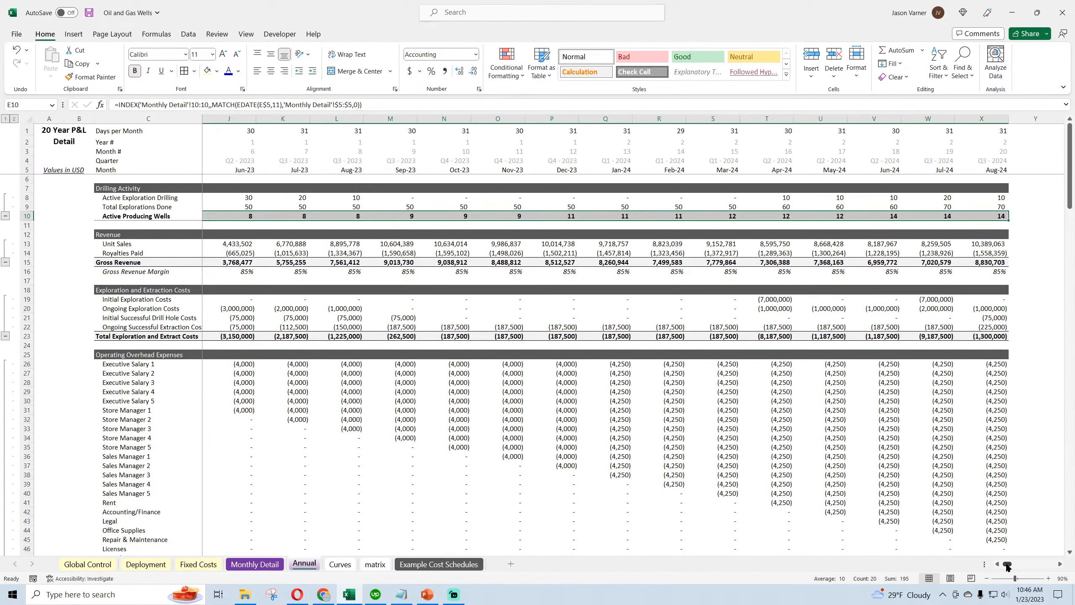
Step: Change the date formula in F5 to =EDATE(E5,12) and fill it across row 5 through column X
left_click_drag(1007, 565, 969, 558)
left_click(352, 171)
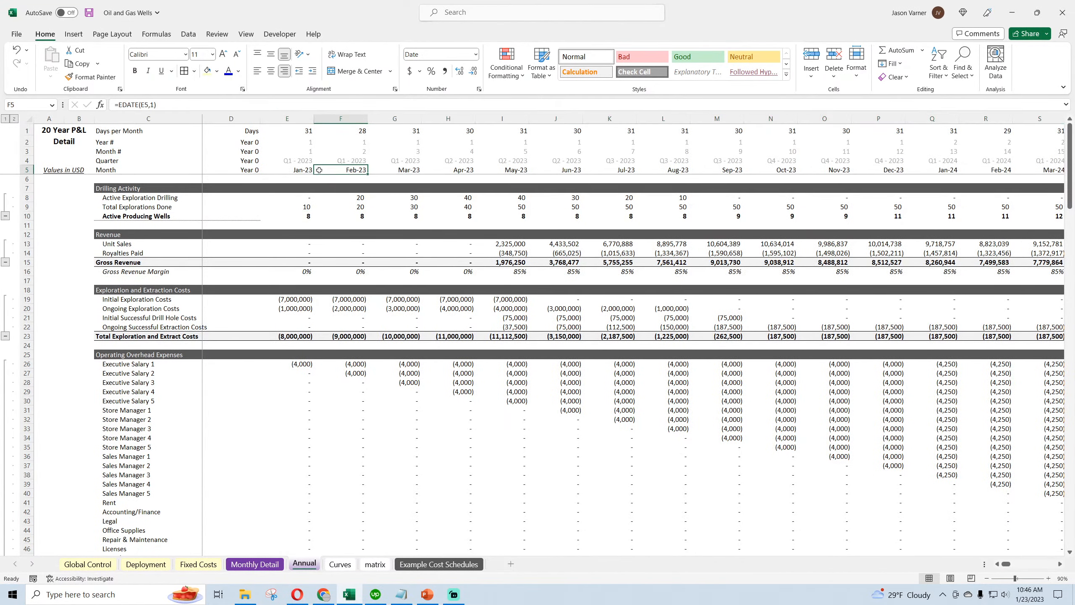
left_click(153, 105)
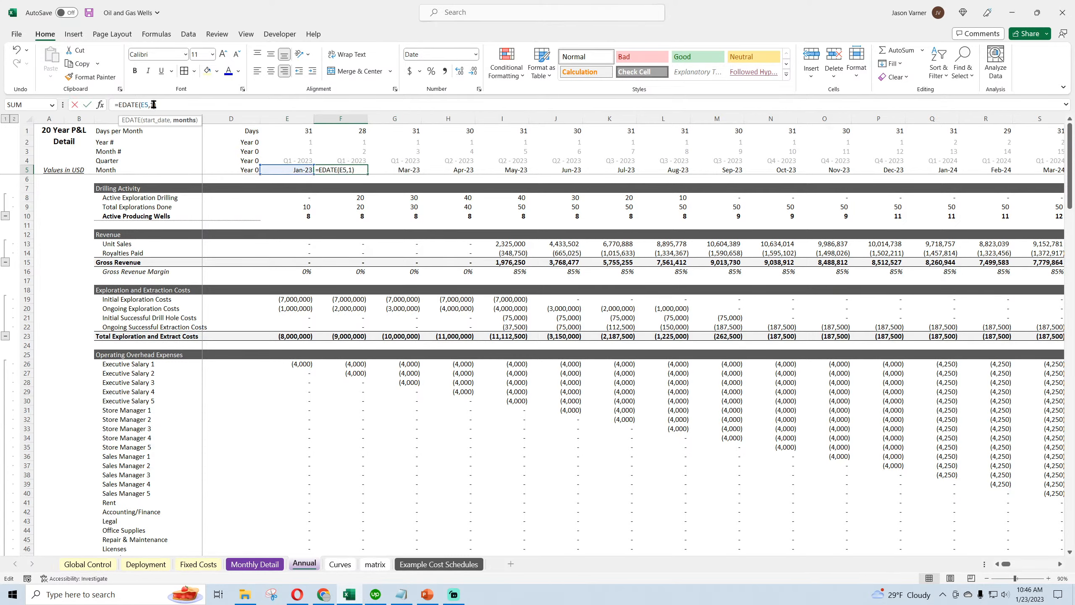
type("2")
key("Return")
left_click(359, 170)
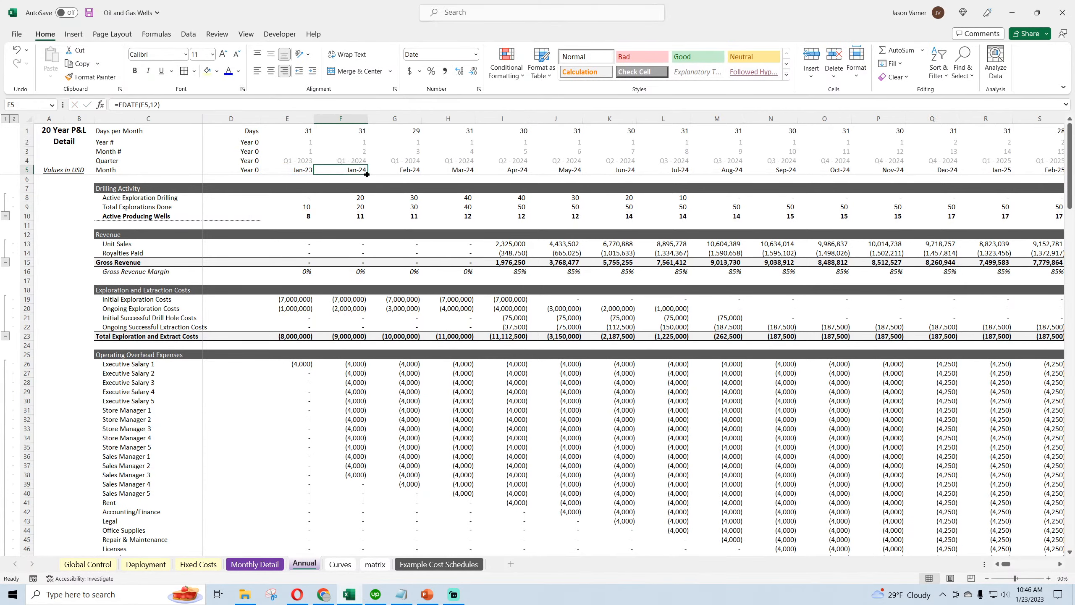
left_click_drag(367, 175, 1026, 215)
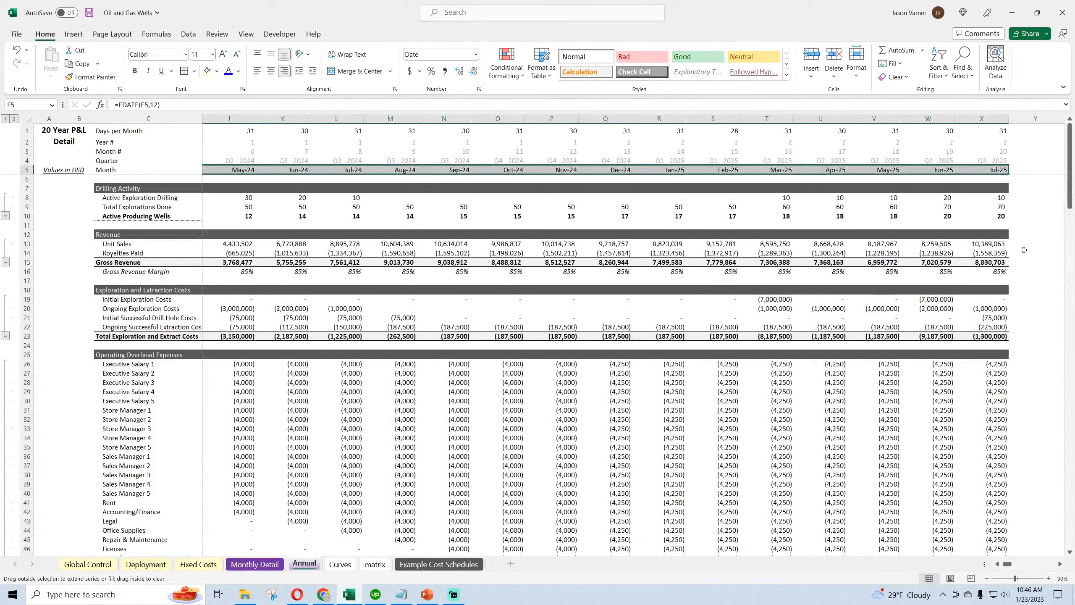
Step: Clear the days-per-month values in D1:X1 and the entire Quarter row 4, including its label, on the Annual sheet
left_click_drag(1009, 565, 988, 564)
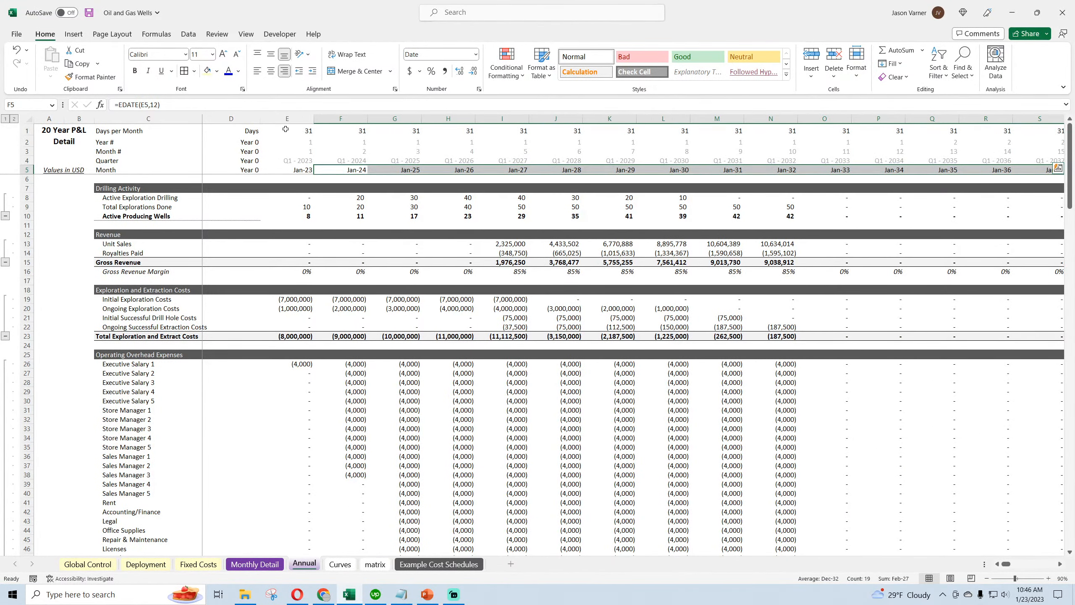
left_click_drag(245, 130, 993, 107)
right_click(955, 127)
left_click(1004, 282)
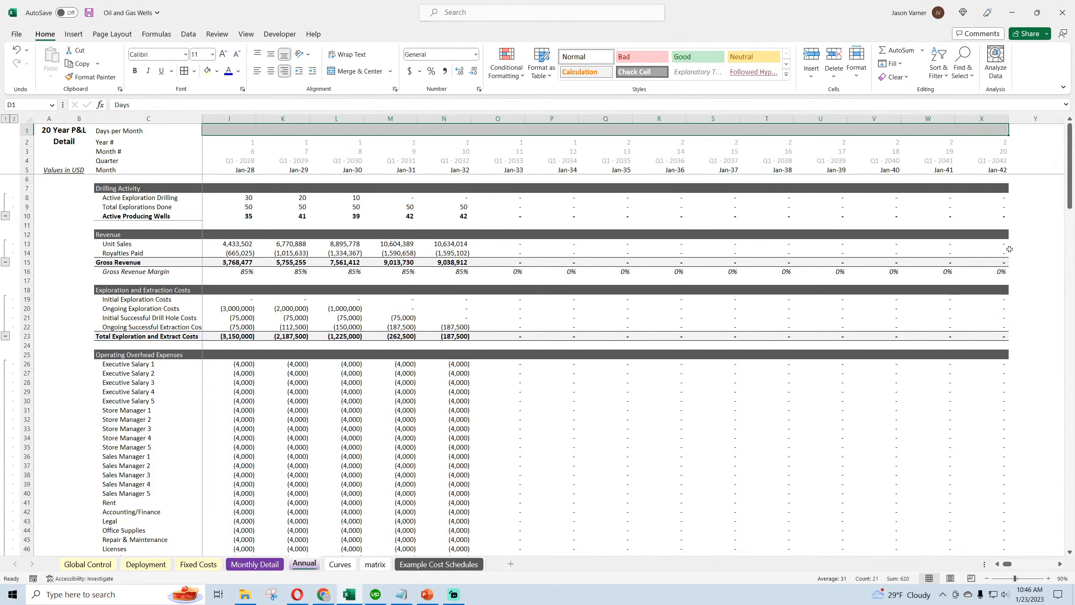
left_click(1022, 143)
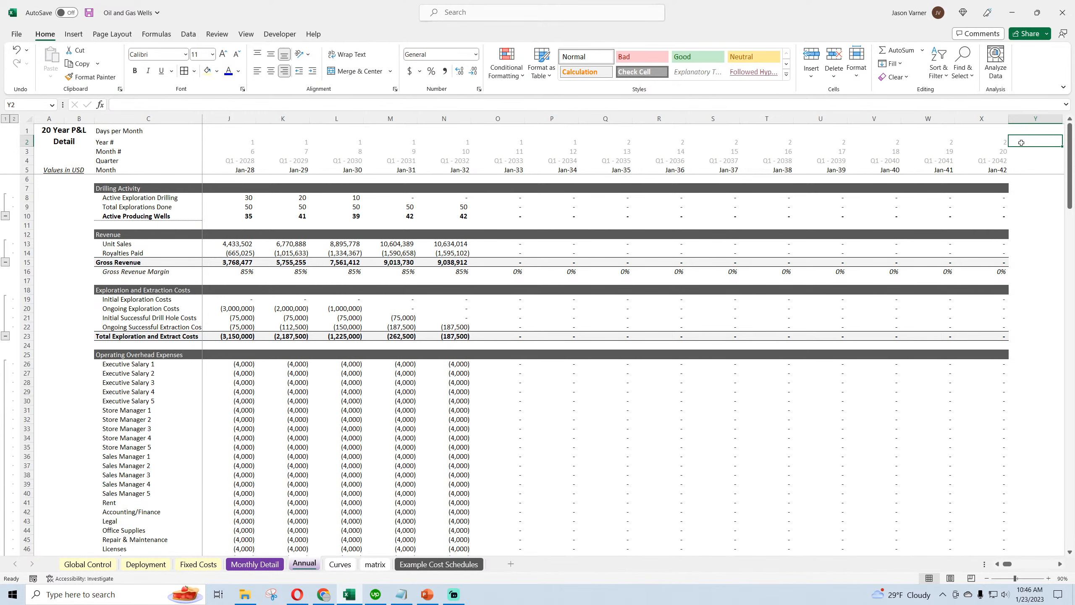
left_click(1033, 161)
mouse_move(1062, 165)
left_mouse_down()
mouse_move(2, 217)
mouse_move(132, 213)
mouse_move(128, 182)
left_mouse_up()
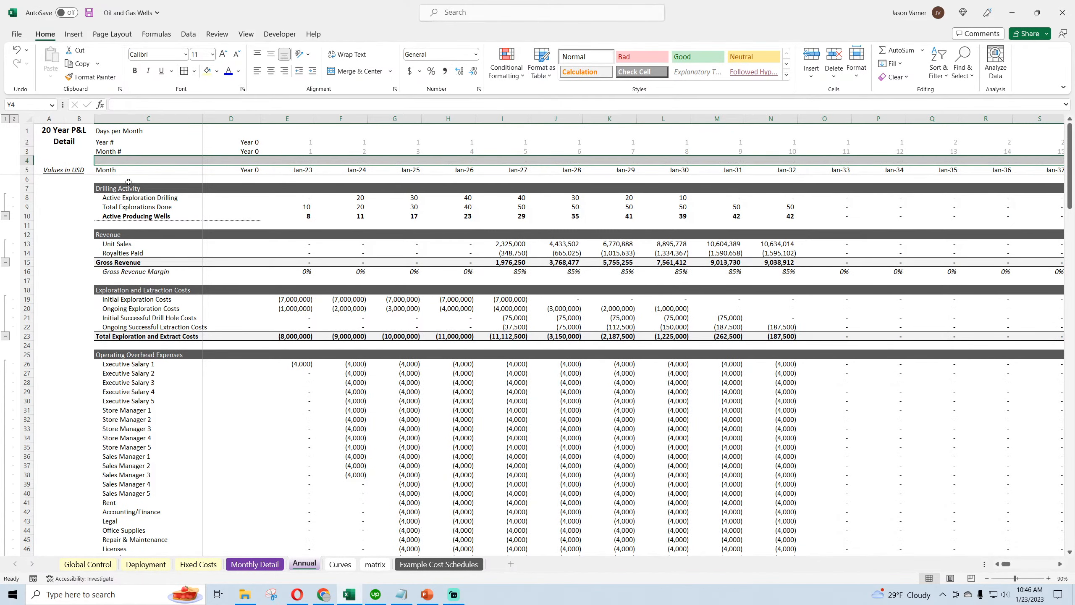
Step: Replace the Month label in cell C5 with "Year"
left_click(117, 169)
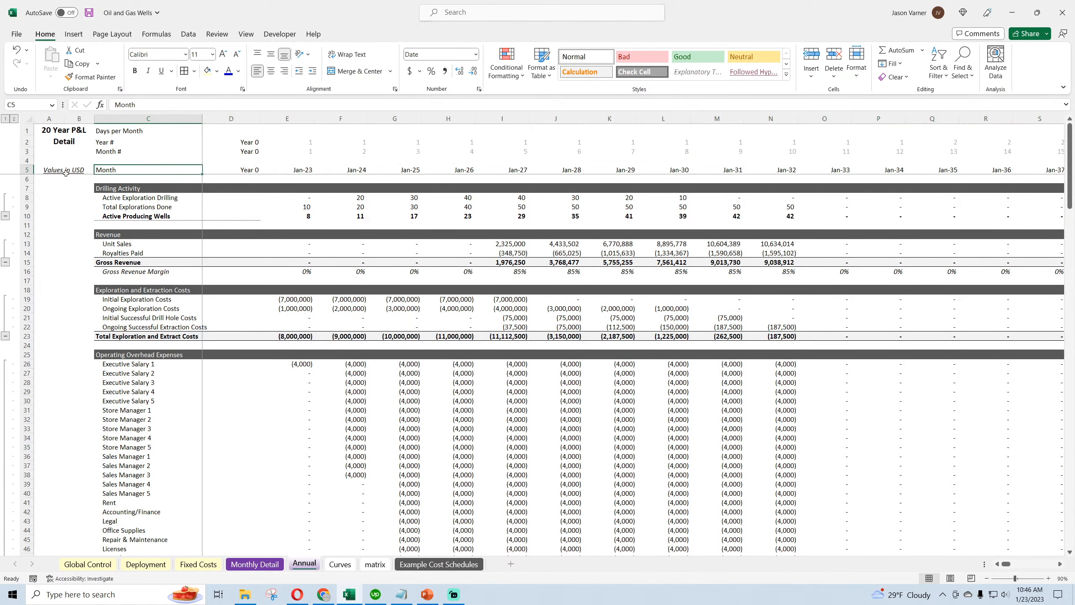
type("Year")
key("Return")
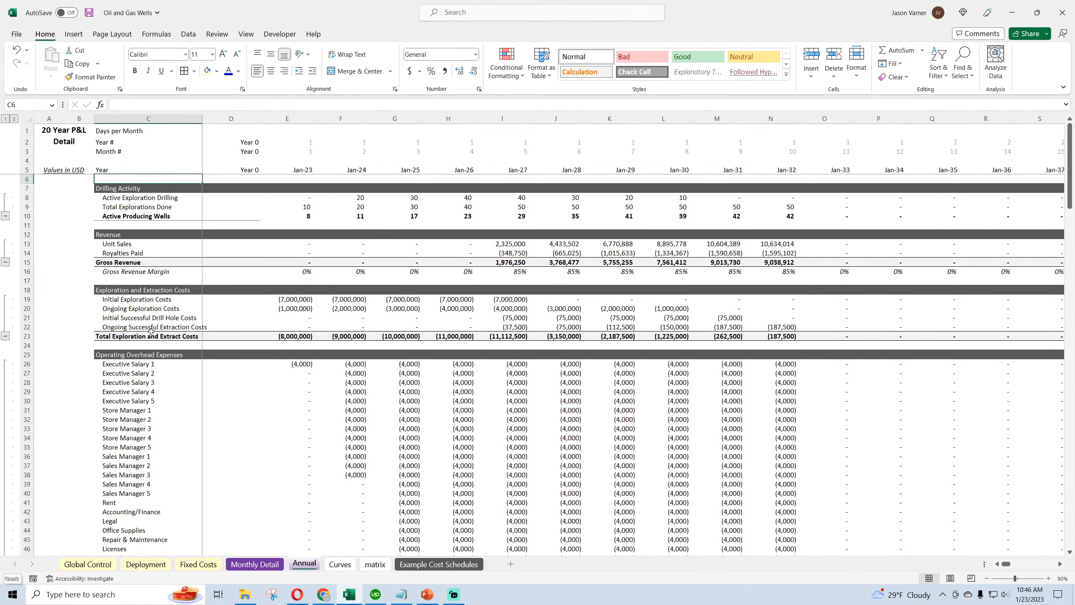
Step: Clear the Days per Month label in C1 and all of Month # row 3, and set the first Year # in E2 to 1
left_click(125, 136)
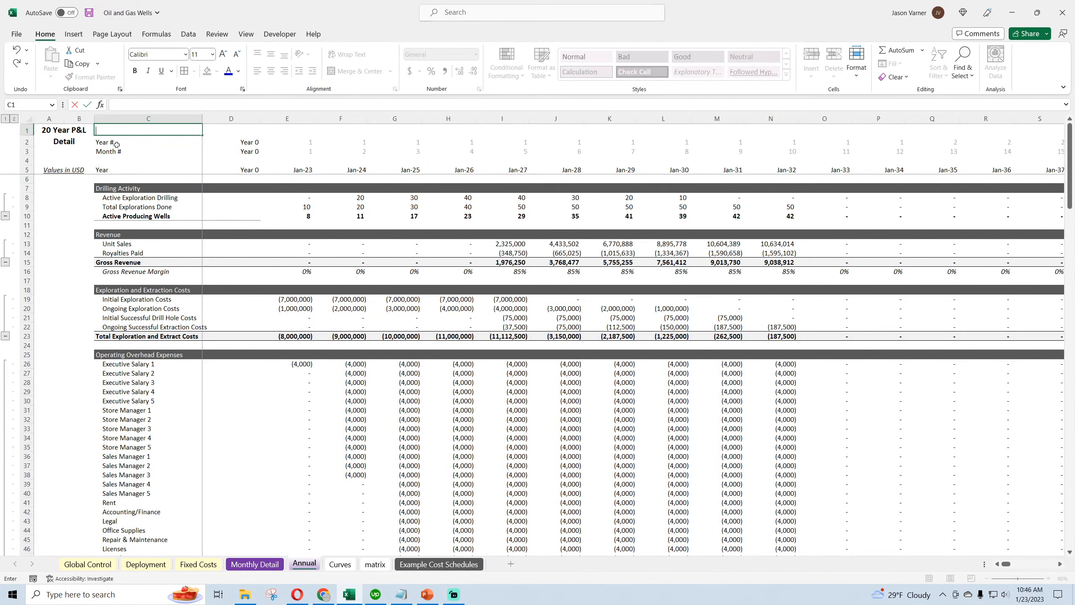
key("Delete")
left_click(117, 144)
left_click(82, 151)
left_click_drag(94, 155, 1070, 203)
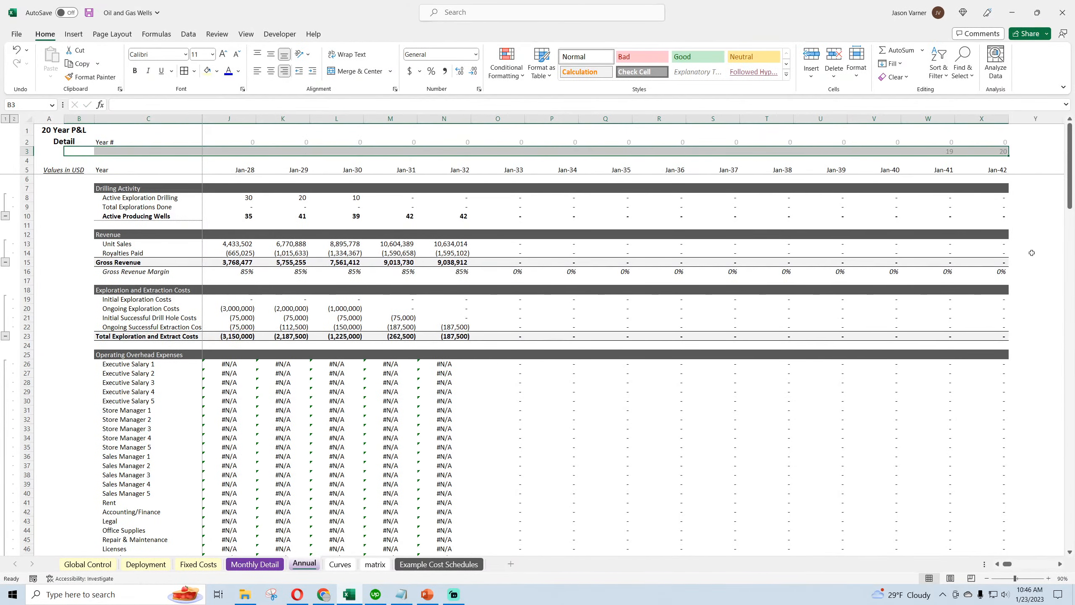
left_click_drag(1007, 563, 1001, 564)
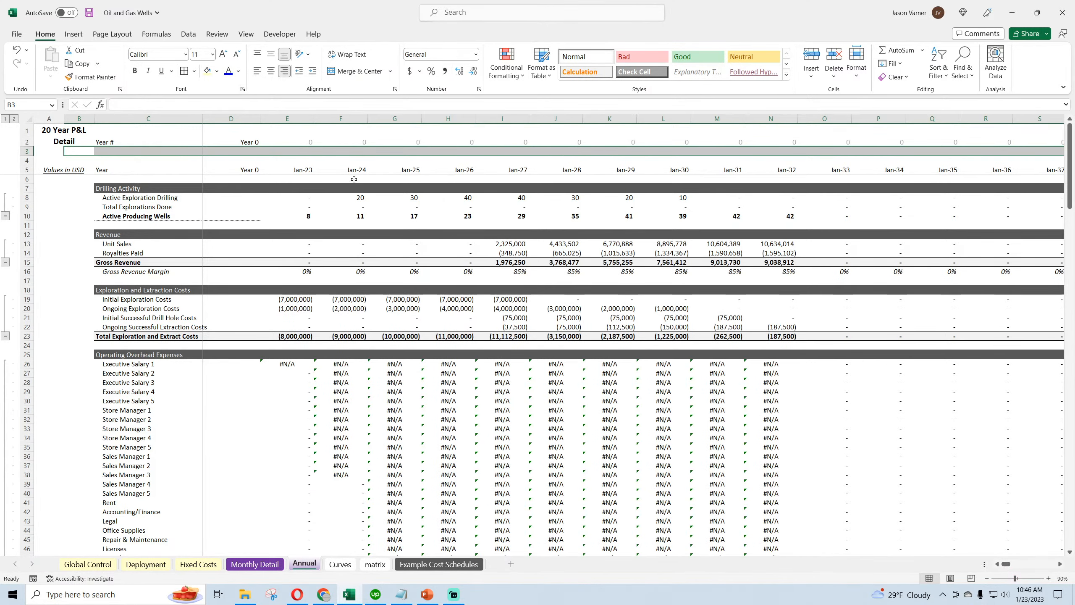
left_click(301, 141)
left_click(339, 144)
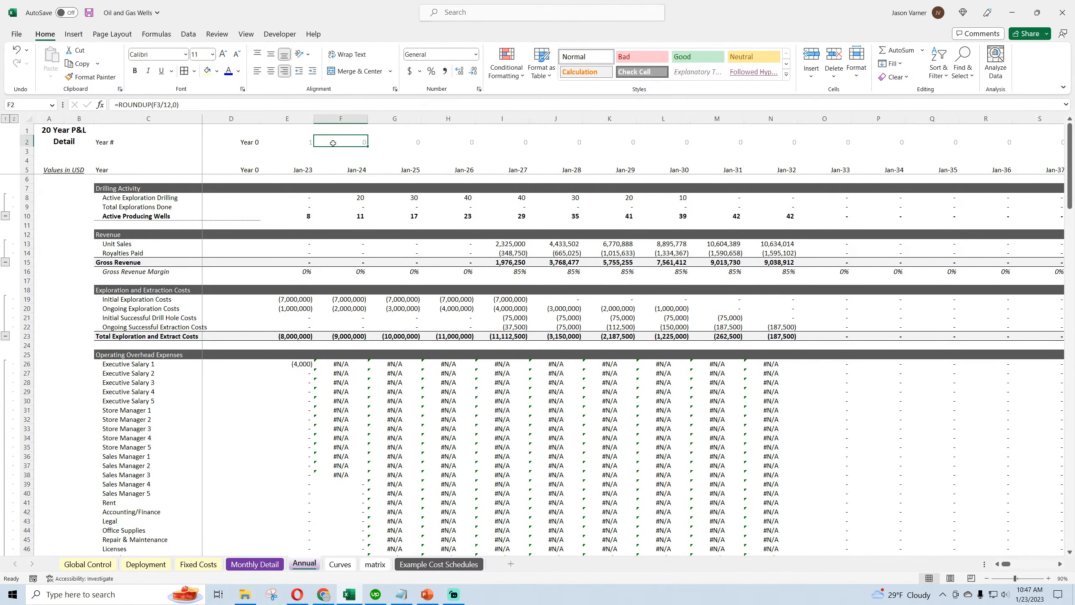
type("=")
left_click(356, 170)
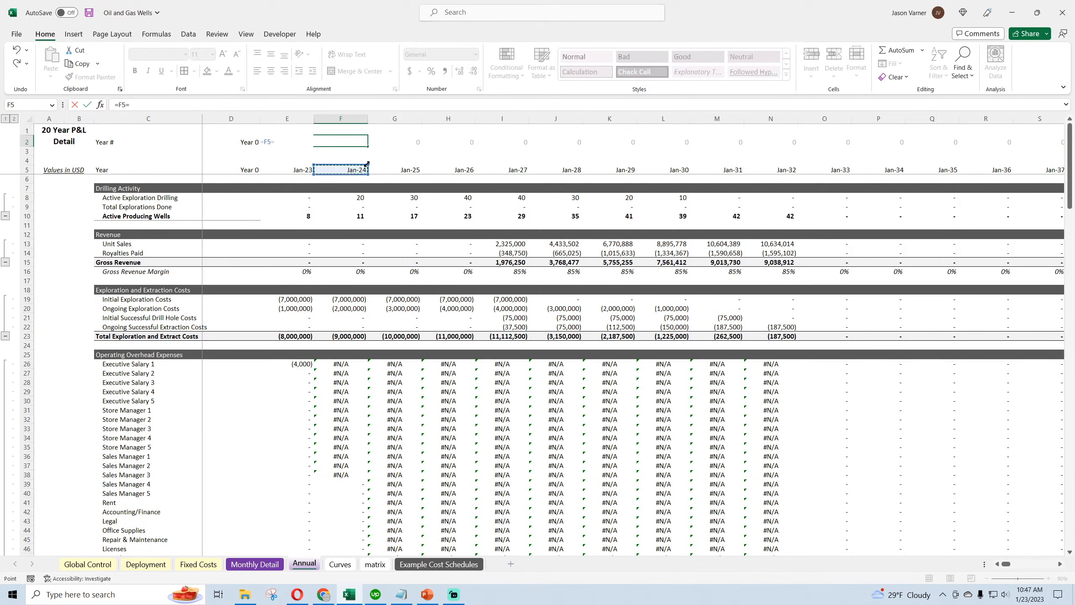
left_click_drag(166, 106, 115, 105)
key("BackSpace")
key("Return")
Step: Enter =E2+1 as the Year # formula in F2 and fill it across row 2 through column X
left_click(362, 140)
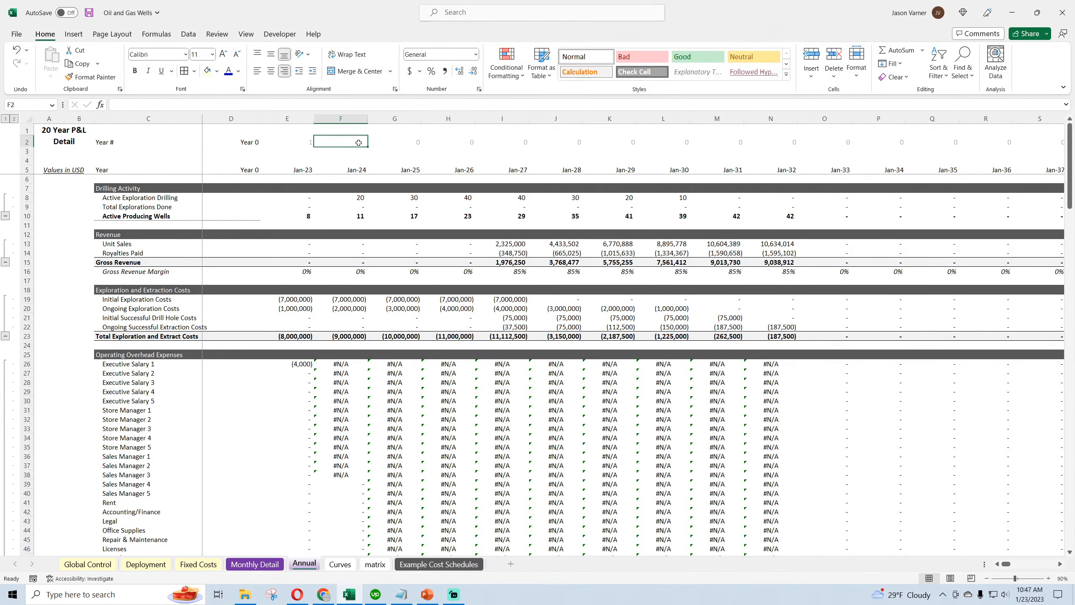
type("=")
left_click(294, 141)
type("+1")
key("ctrl+Return")
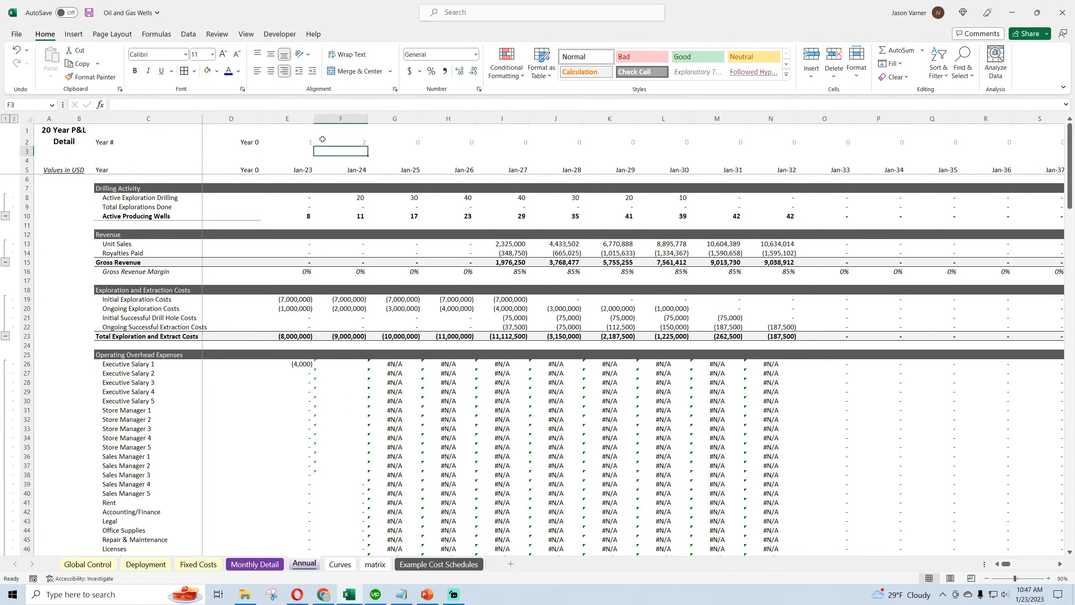
left_click_drag(367, 147, 1006, 146)
left_click_drag(1007, 564, 992, 559)
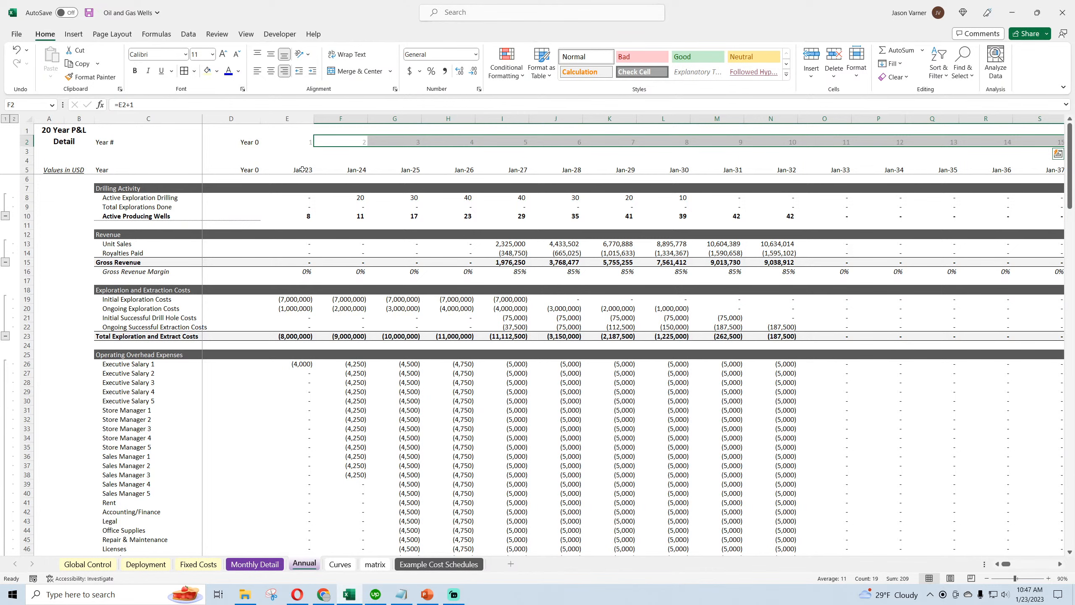
Step: Apply the custom number format "FY" yyyy to the year dates in E5:F5
left_click_drag(303, 168, 352, 170)
left_click(479, 89)
left_click(750, 217)
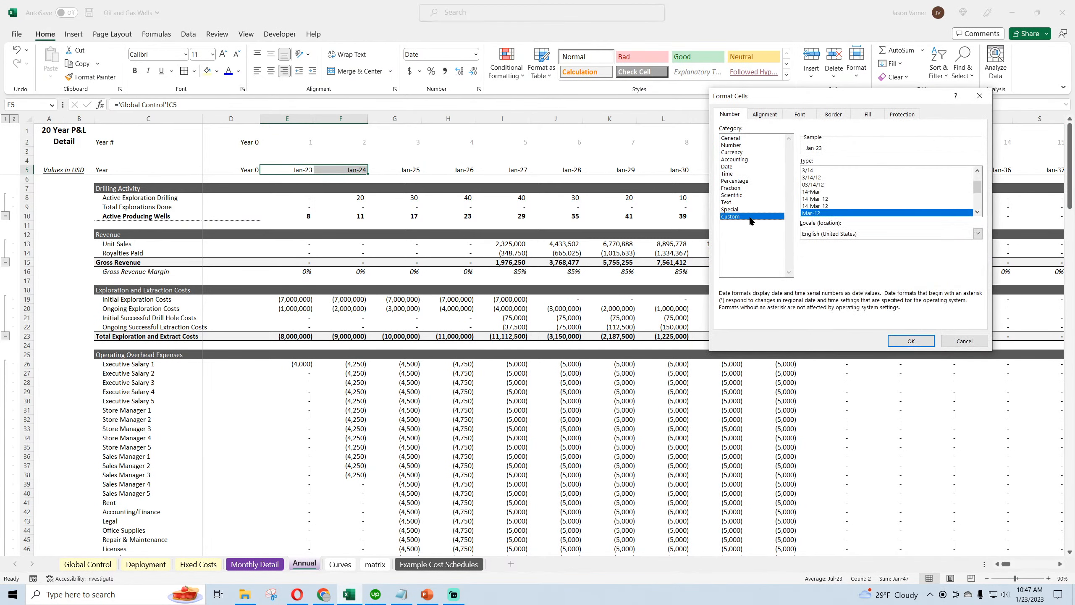
left_click_drag(860, 170, 801, 168)
type("\"")
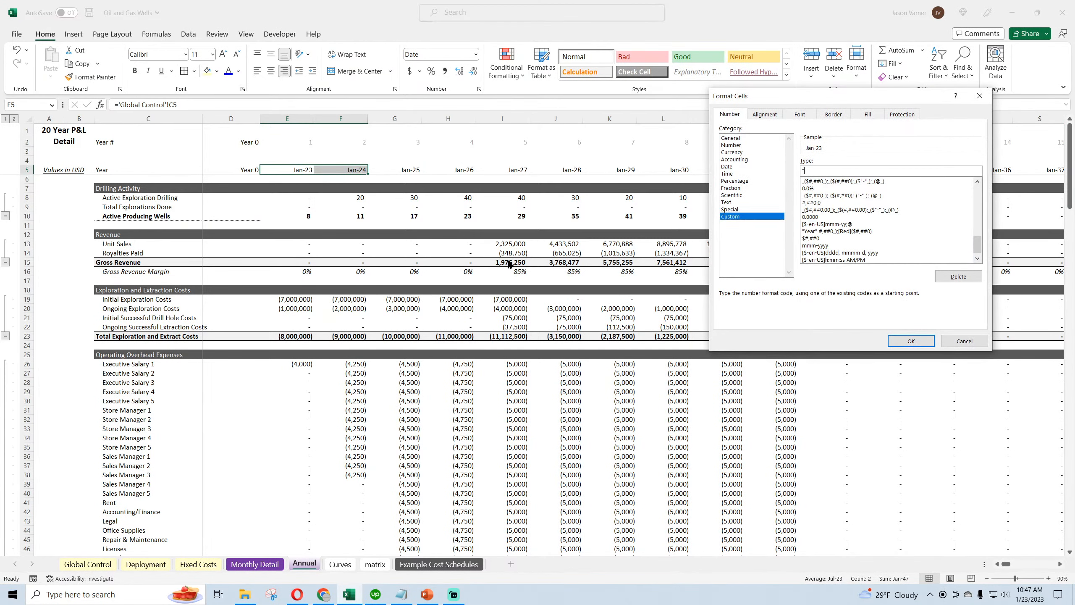
type("FY\" yyyy")
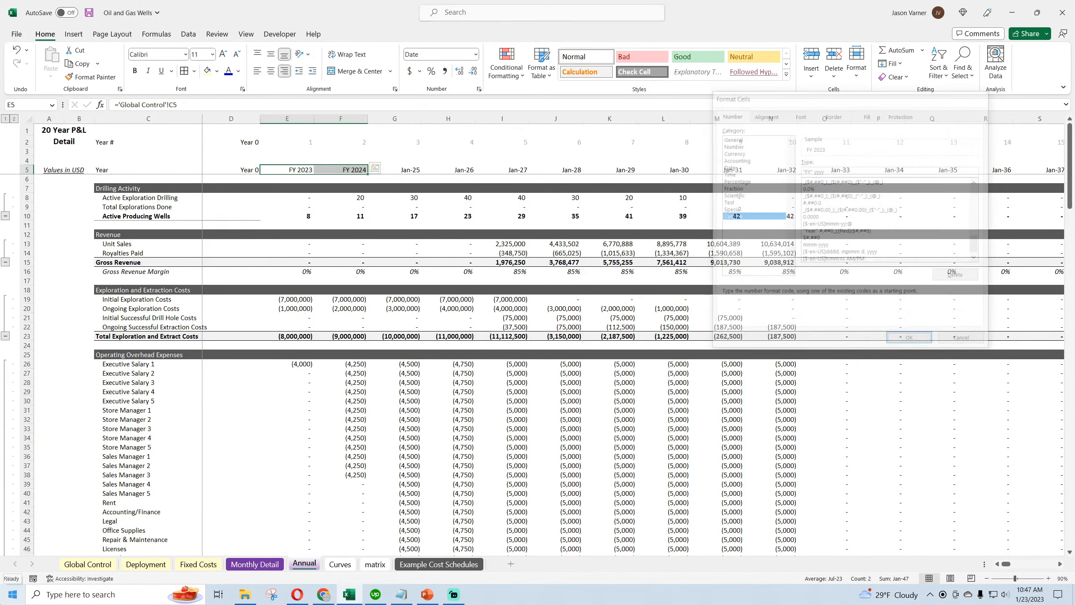
key("Return")
Step: Fill the F5 date formula with its FY format across row 5 through column X
left_click(362, 170)
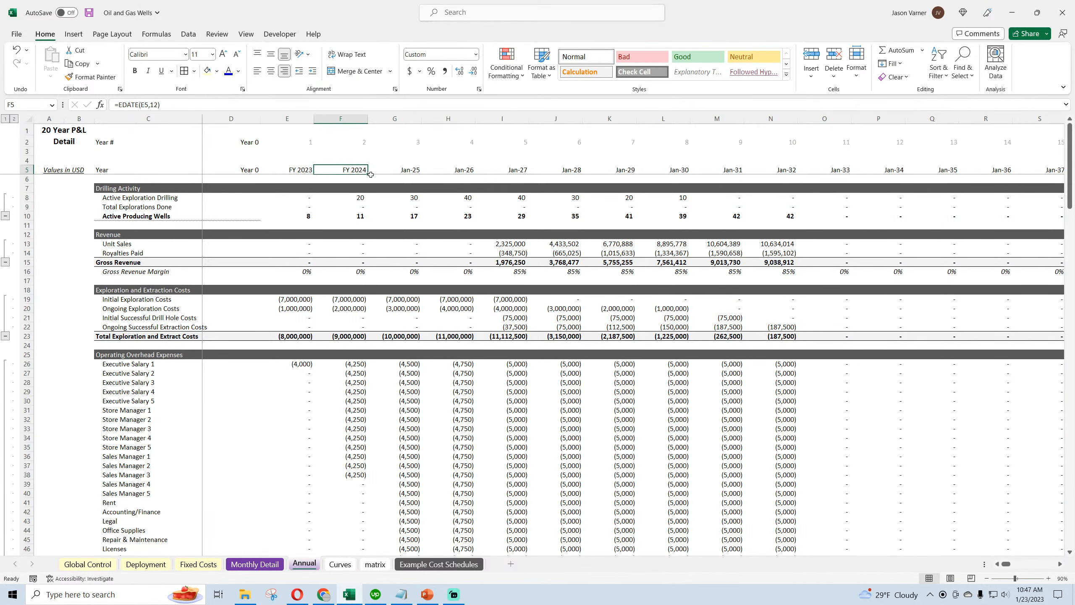
left_click_drag(370, 172, 1022, 201)
left_click_drag(1009, 562, 999, 563)
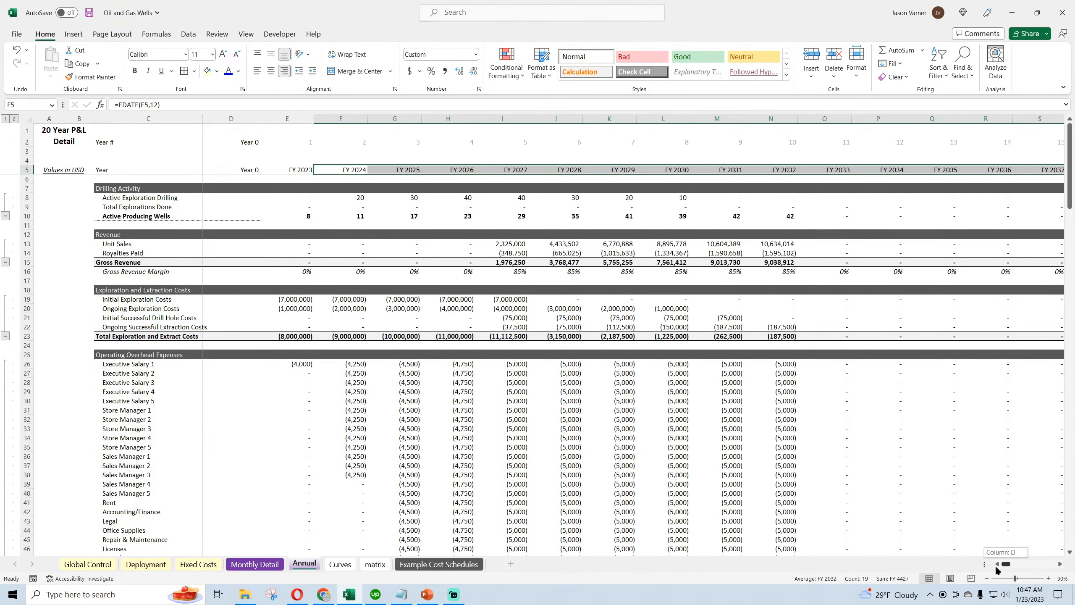
left_click(294, 170)
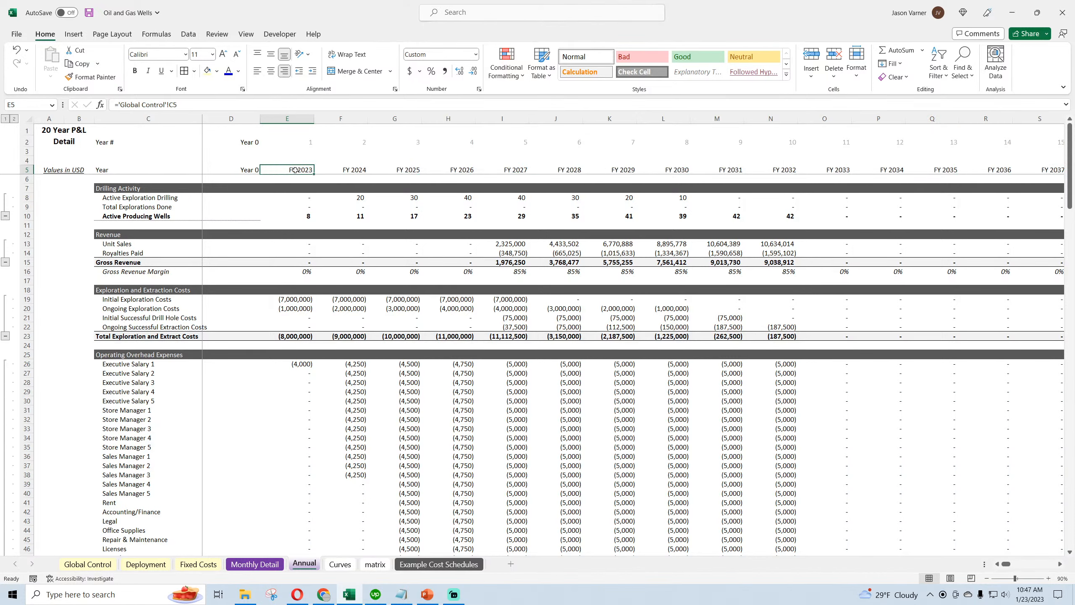
Step: Check the Active Exploration Drilling formula in E8 and add a bottom border to E10
double_click(304, 196)
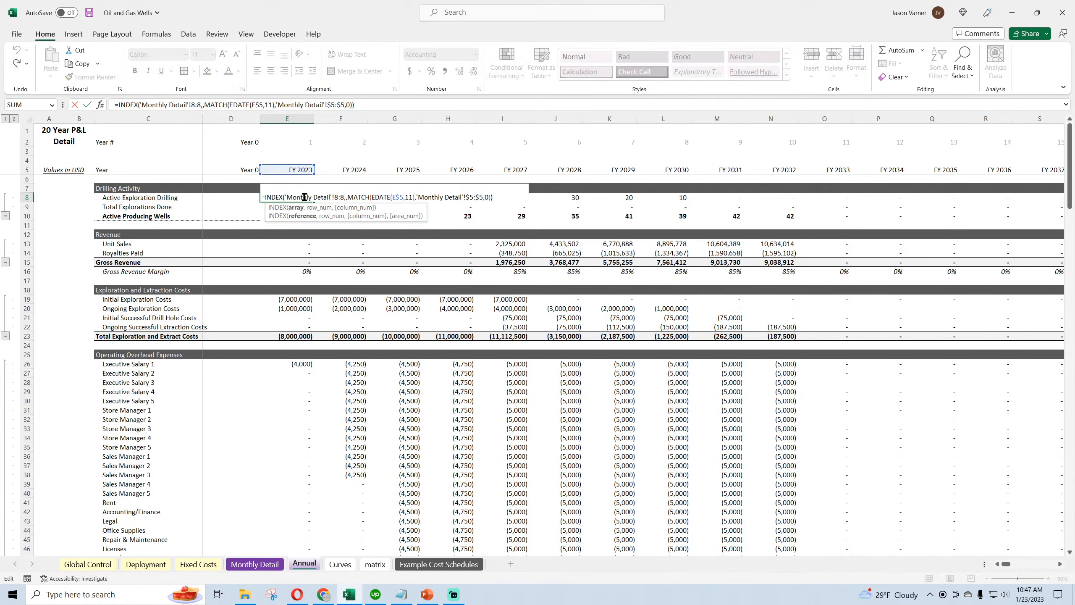
key("Return")
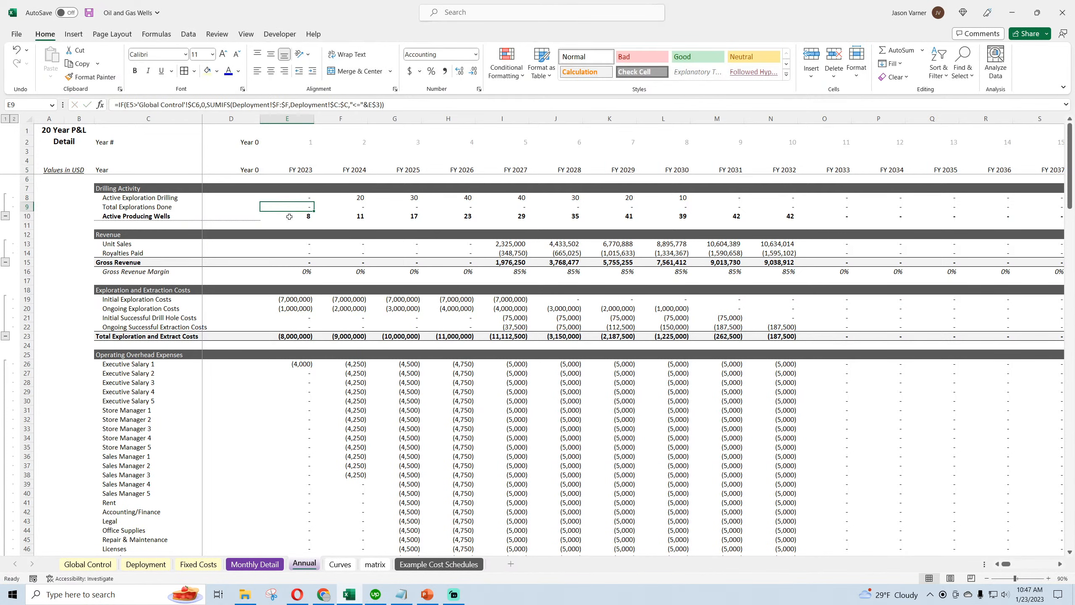
left_click(289, 217)
left_click(194, 70)
left_click(203, 103)
left_click(329, 190)
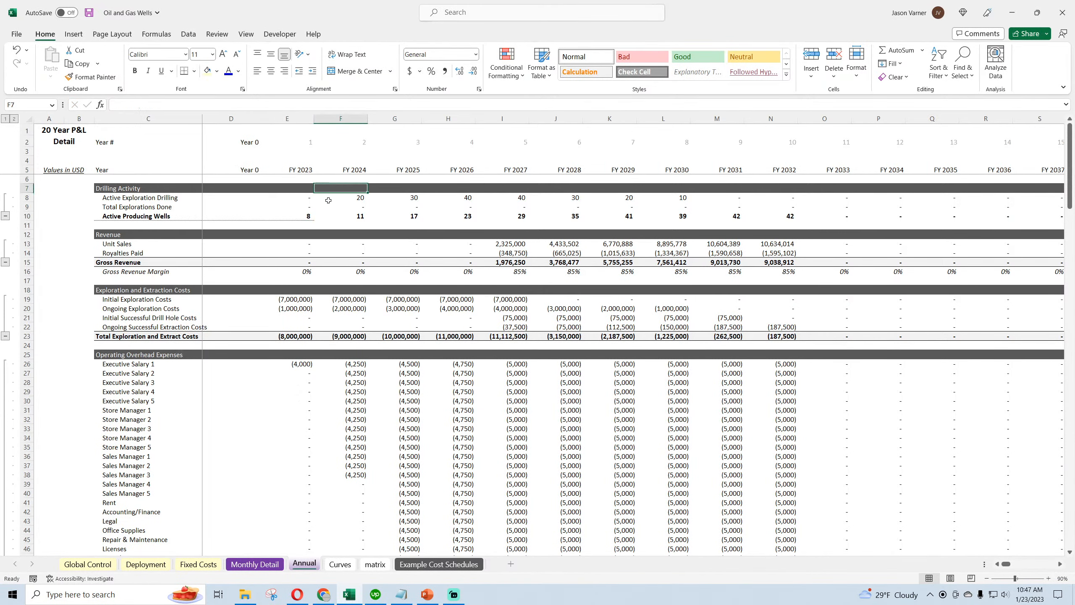
Step: Enter =SUMIFS('Monthly Detail'!9:9,'Monthly Detail'!2:2,Annual!E2) for Total Explorations Done in E9 on the Annual sheet
left_click(303, 207)
type("=sumifs(")
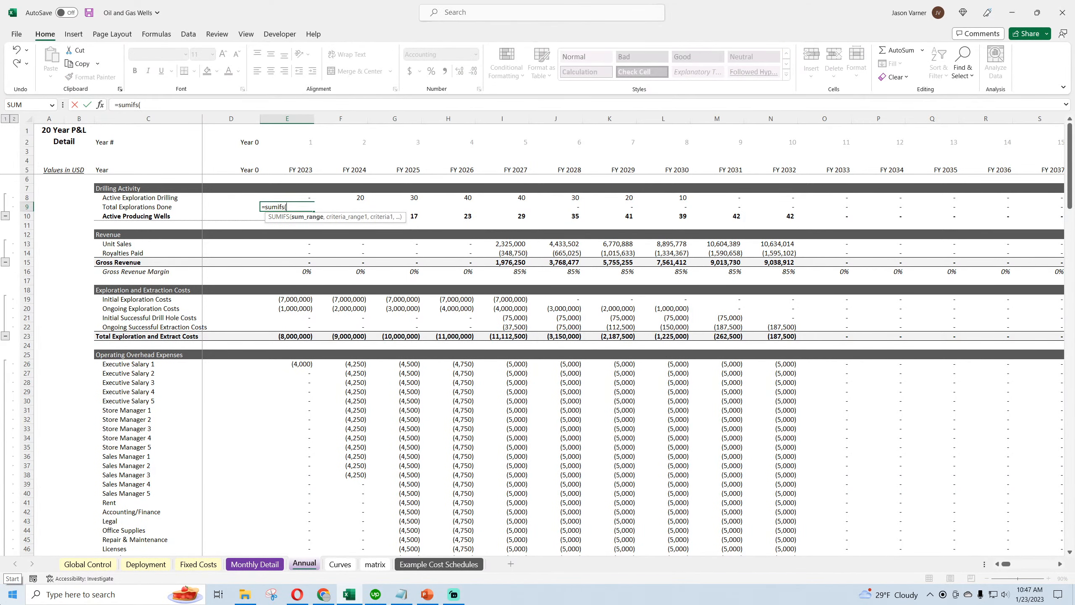
left_click(254, 564)
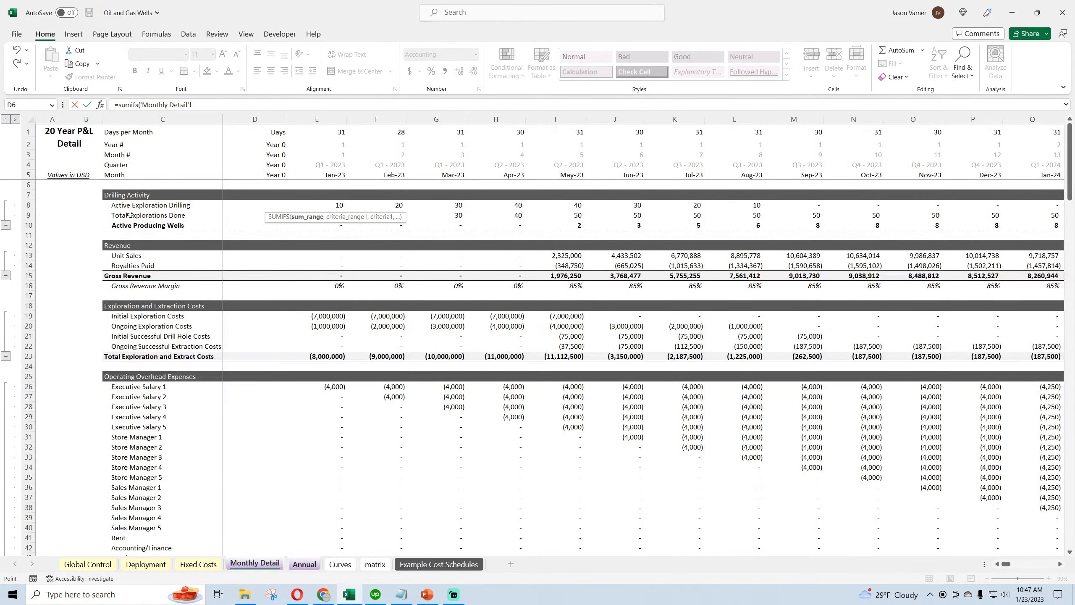
left_click(29, 215)
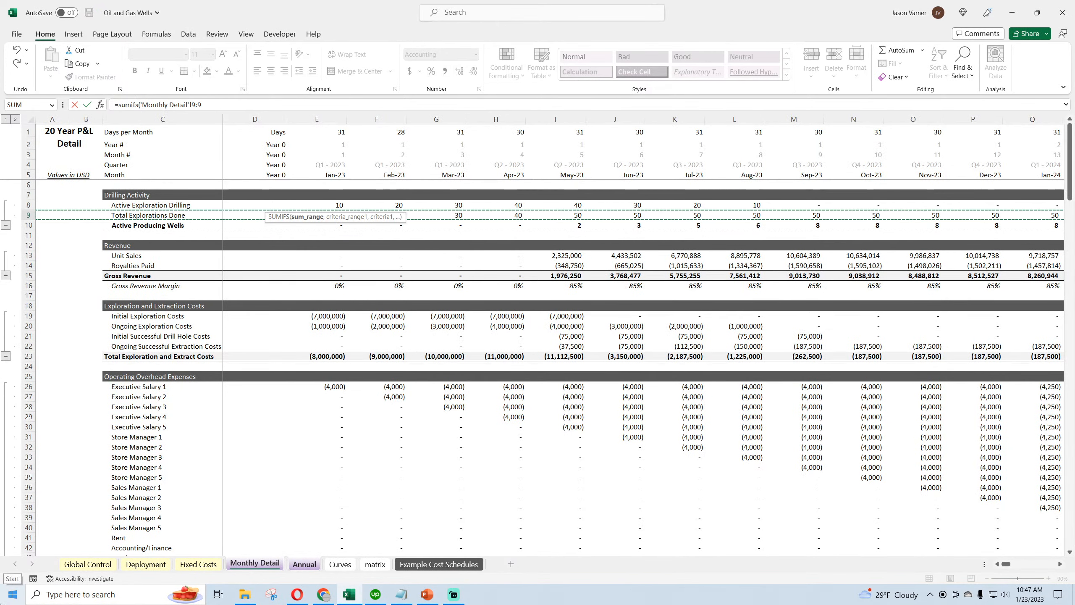
type(",")
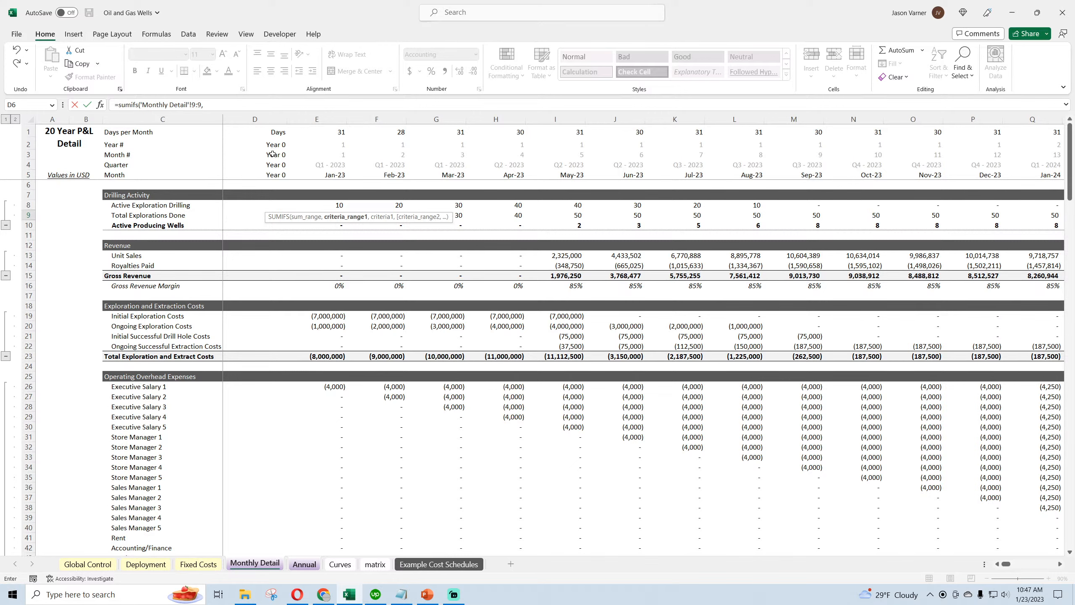
left_click(28, 143)
left_click(292, 101)
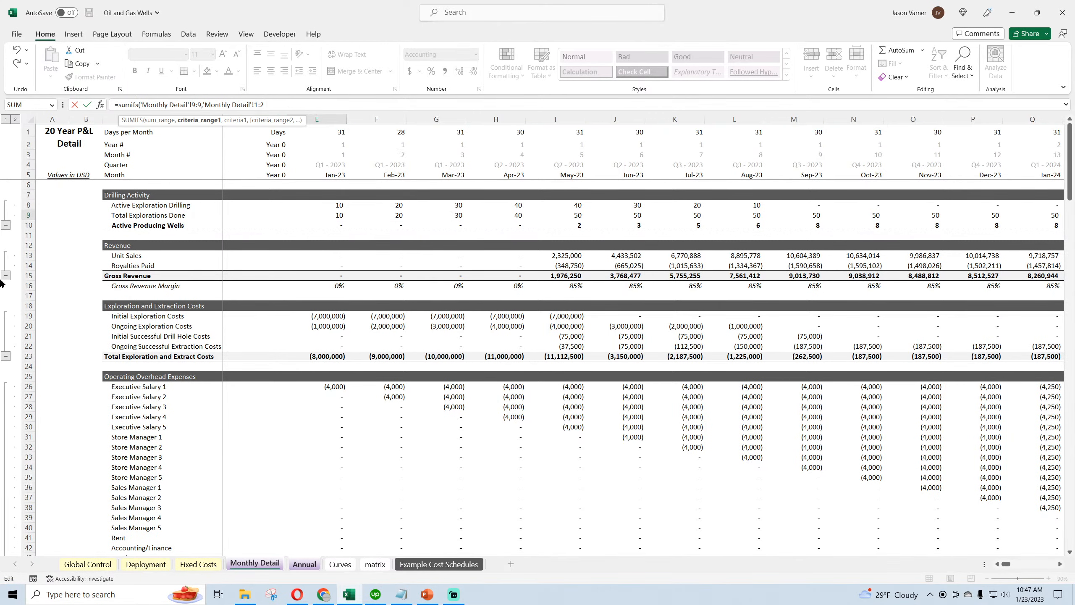
key("BackSpace")
key("BackSpace")
key("BackSpace")
type("2:")
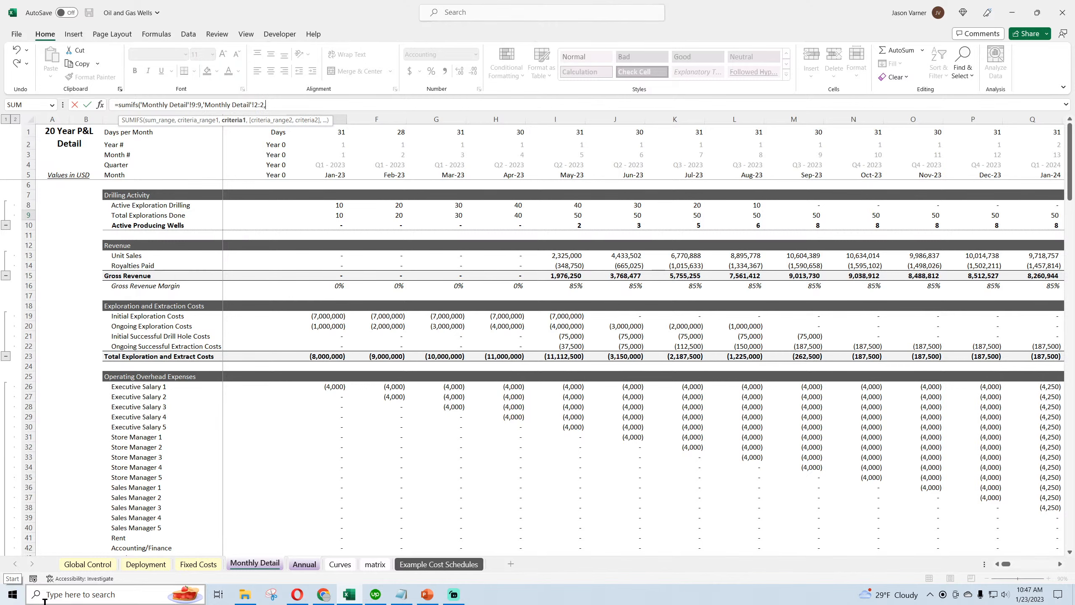
left_click(304, 564)
left_click(301, 142)
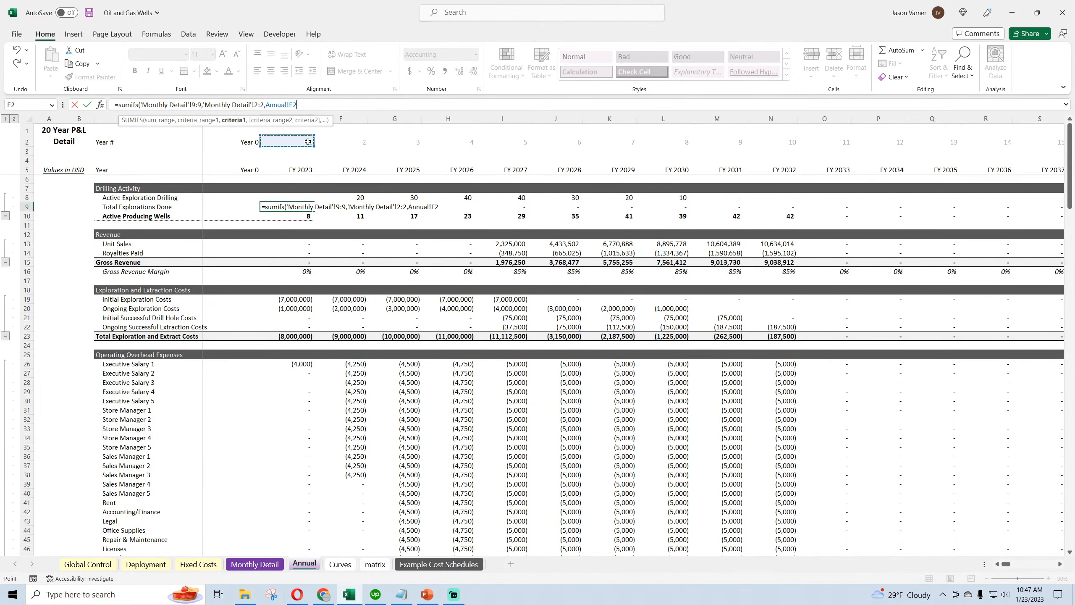
key("Return")
Step: Fill the Total Explorations Done formula from E9 across row 9 through column X
left_click(311, 208)
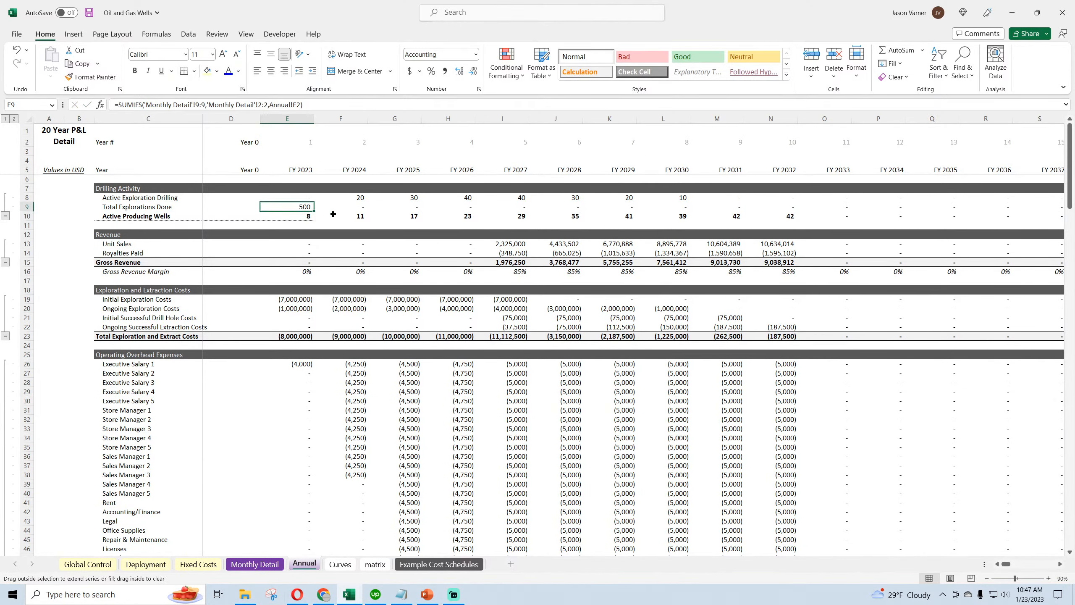
left_click_drag(313, 210, 1069, 260)
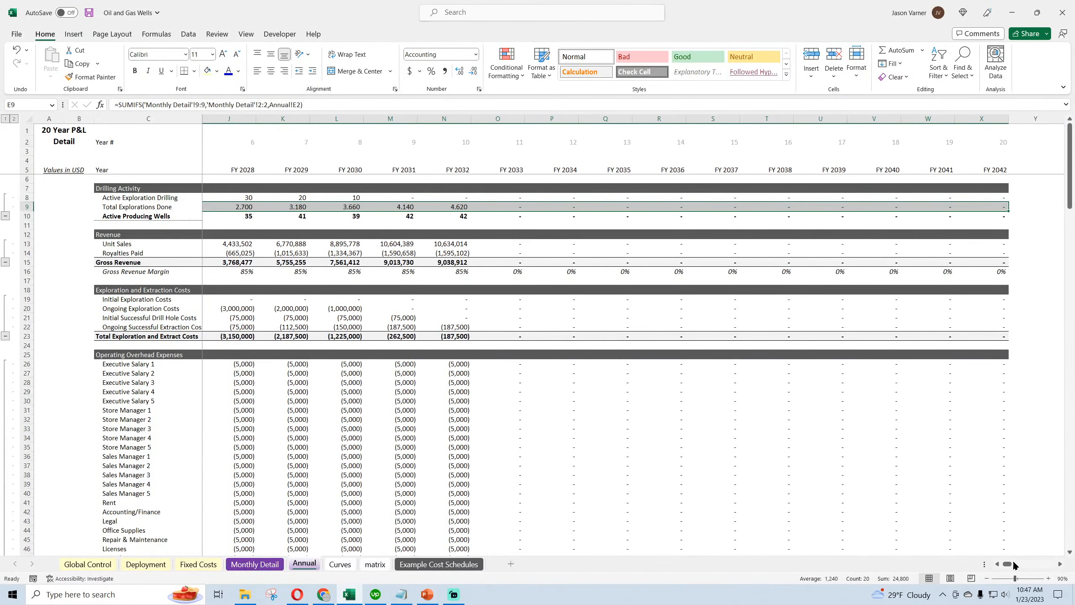
left_click_drag(1010, 564, 1001, 564)
left_click(300, 206)
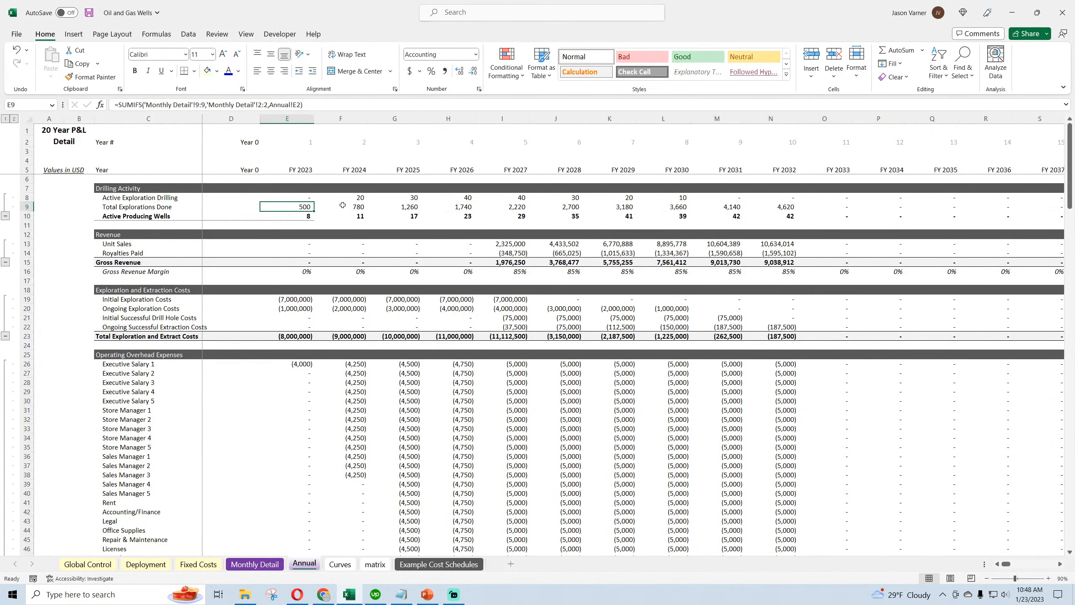
left_click(343, 205)
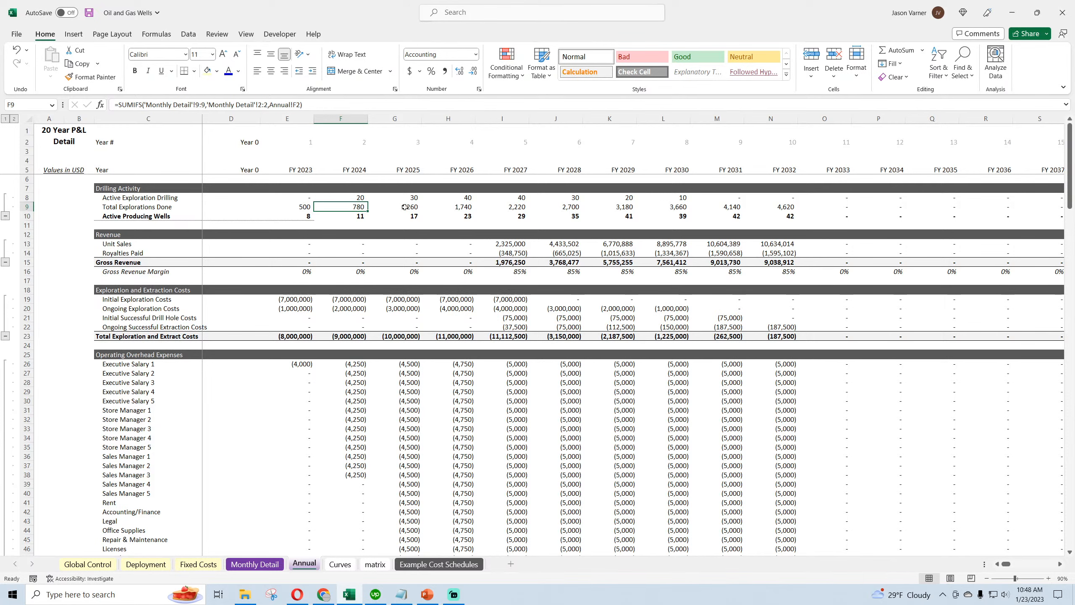
Step: Add a bottom border beneath the drilling activity range E9:N10
left_click_drag(294, 215, 783, 207)
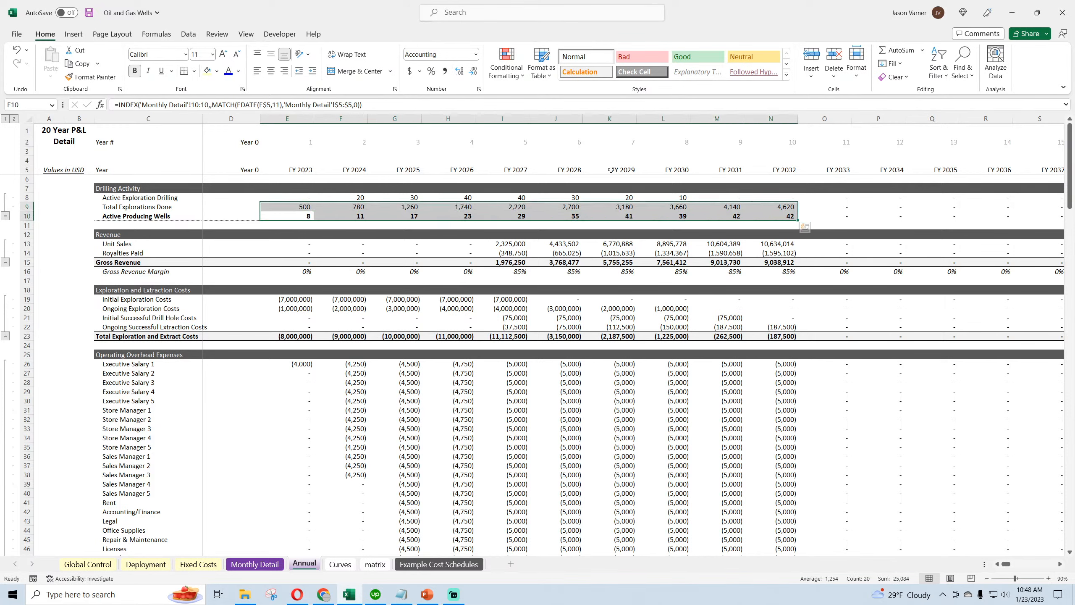
left_click(194, 71)
left_click(210, 101)
left_click(394, 169)
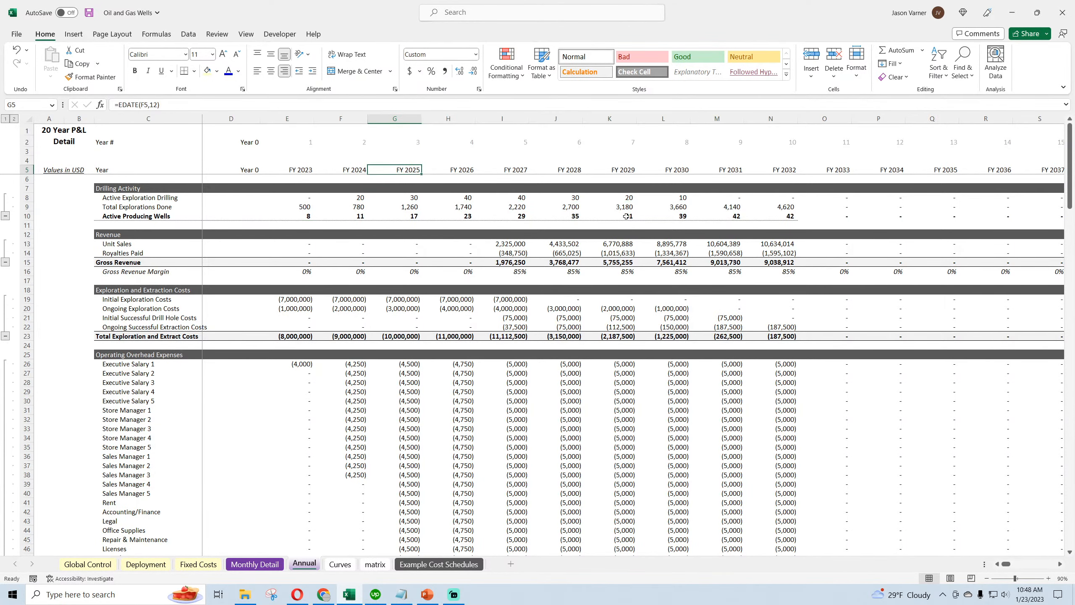
Step: Fill the Active Producing Wells formula and formatting from L10 across row 10 through column X
left_click(685, 216)
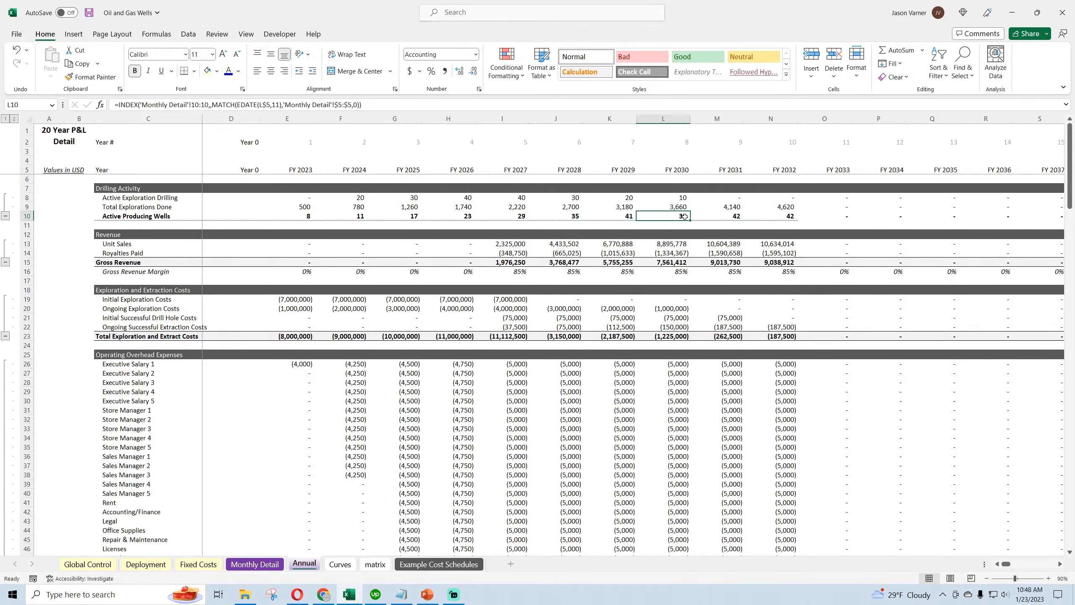
left_click_drag(690, 220, 1004, 216)
left_click_drag(1008, 564, 998, 563)
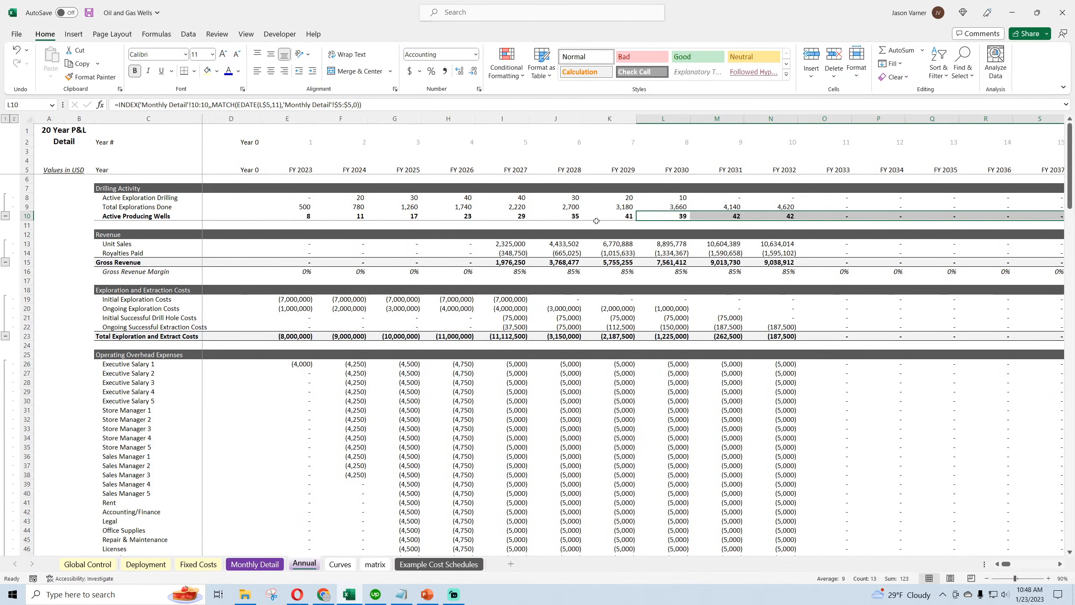
Step: Compare the annual Total Explorations Done formula with the monthly formulas in E9:H9 on the Monthly Detail sheet
left_click(579, 210)
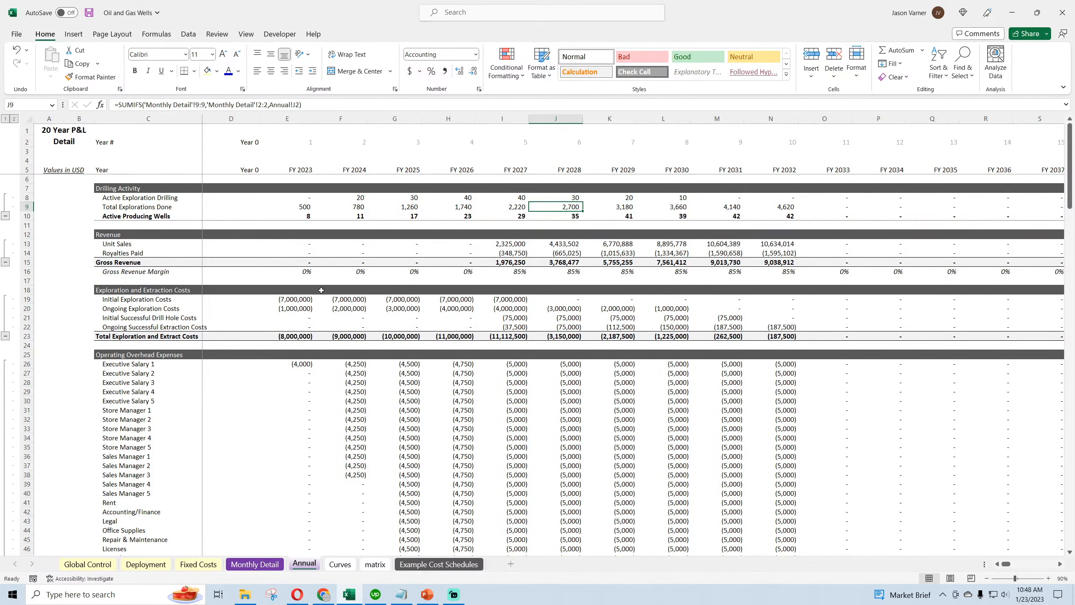
left_click(256, 564)
left_click(338, 214)
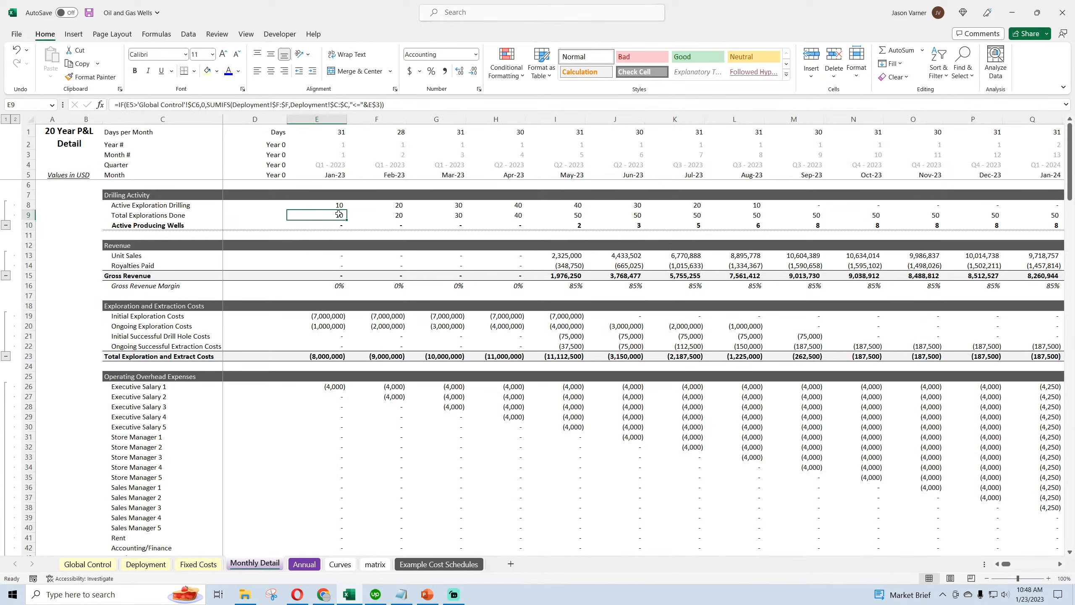
left_click(382, 215)
left_click(435, 215)
left_click(500, 215)
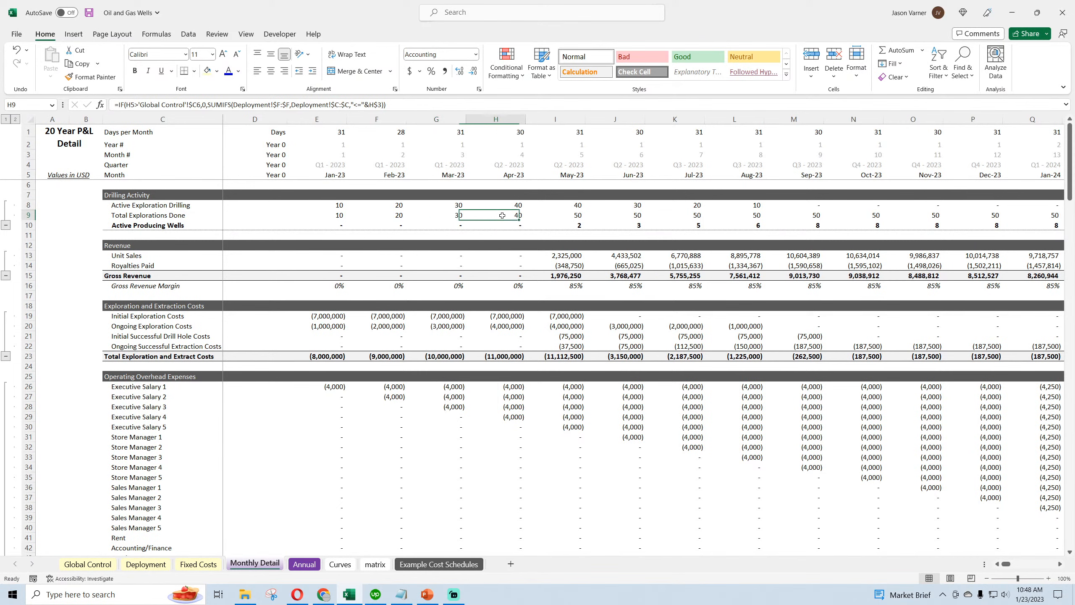
Step: Check the monthly Total Explorations Done formulas in I9:J9 and the Active Exploration Drilling formulas in E8:F8
left_click(562, 215)
left_click(630, 214)
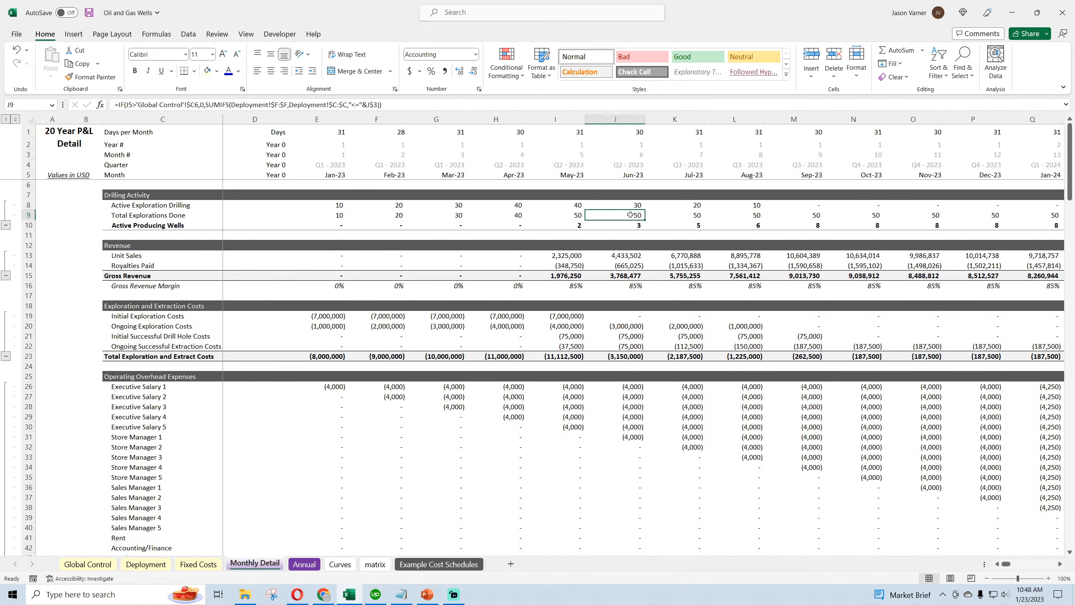
left_click(332, 205)
left_click(388, 204)
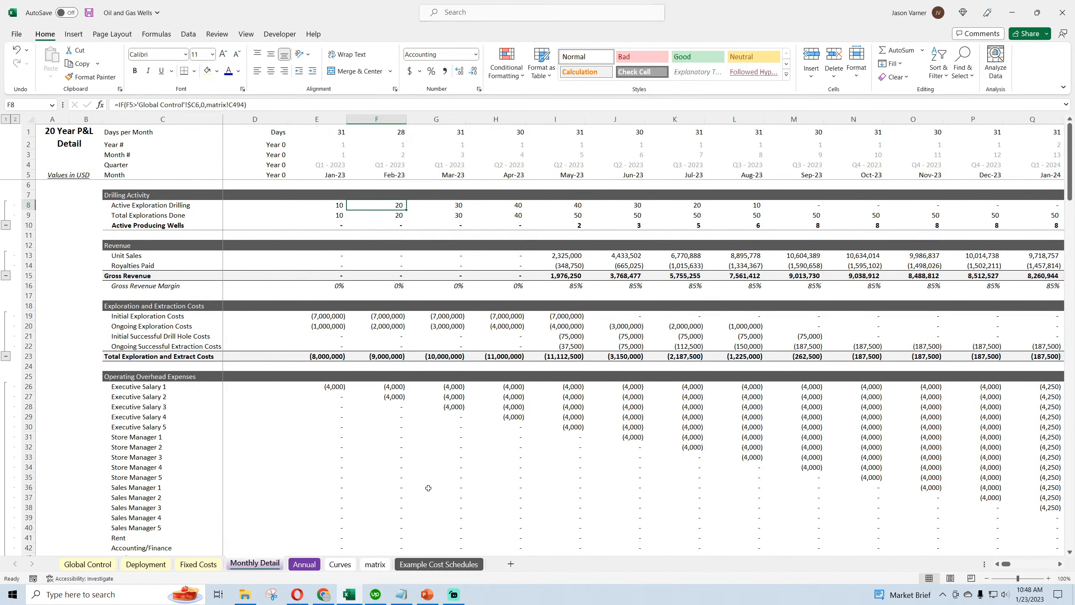
Step: Trace the Active Exploration Drilling source on the matrix sheet by examining the Active Explorations total row and its individual well formulas
left_click(375, 564)
scroll(191, 434, "down", 15)
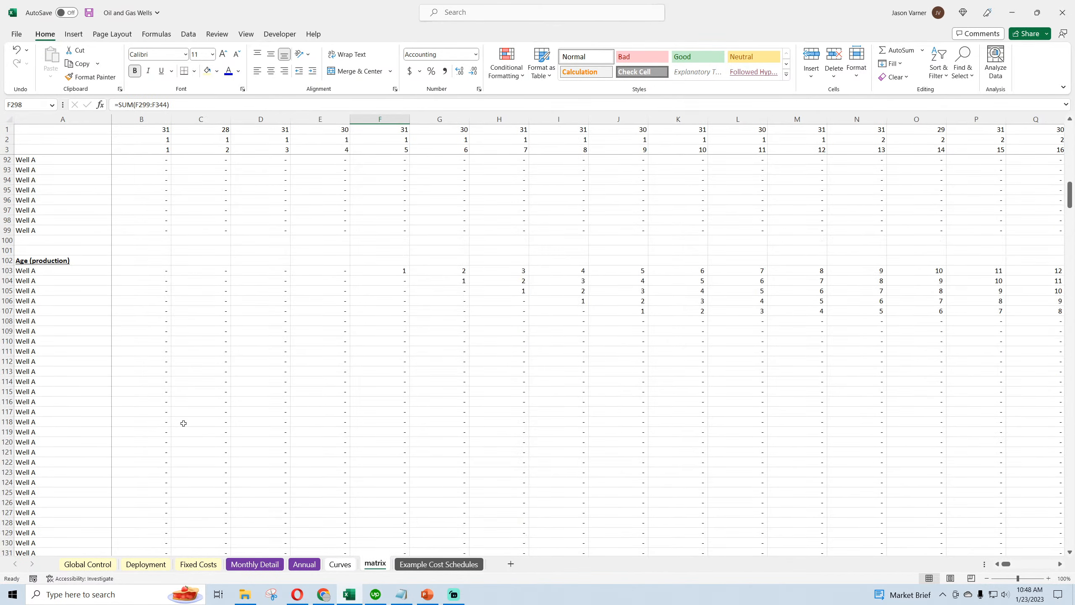
scroll(191, 434, "down", 20)
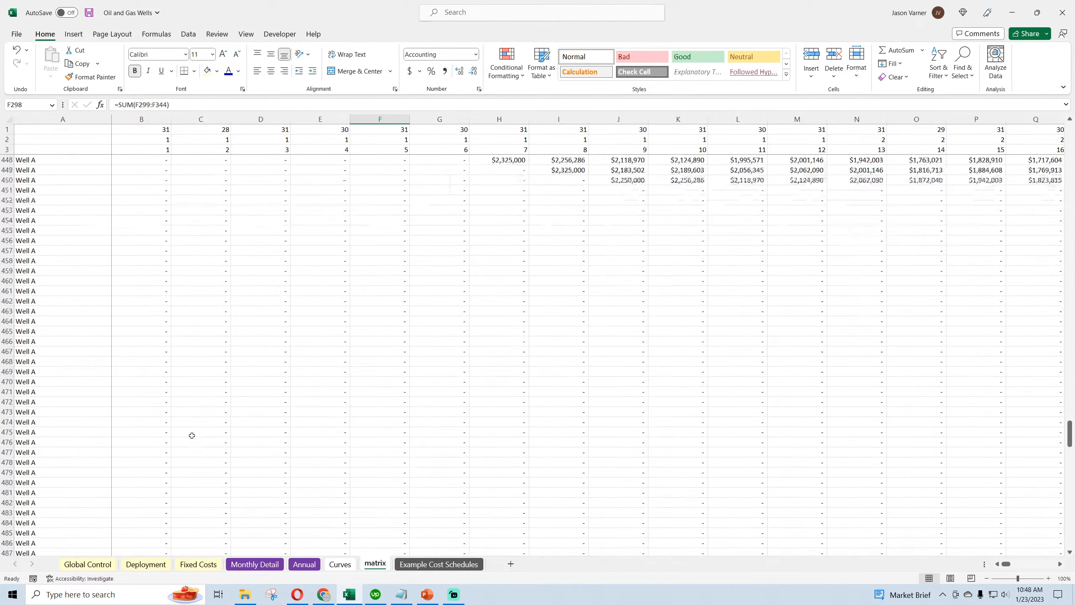
scroll(192, 435, "down", 11)
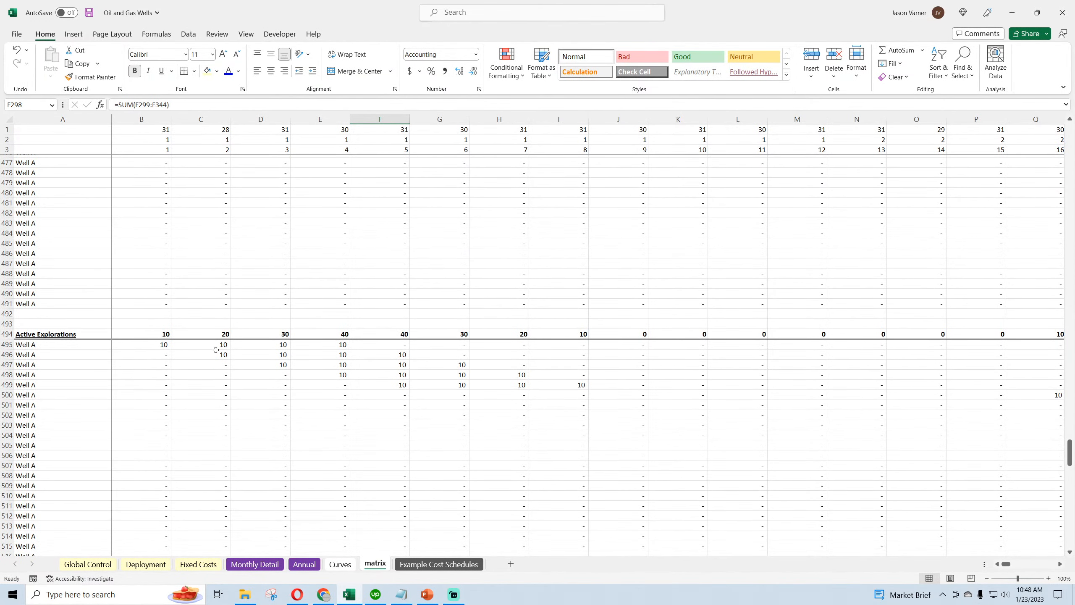
left_click(271, 336)
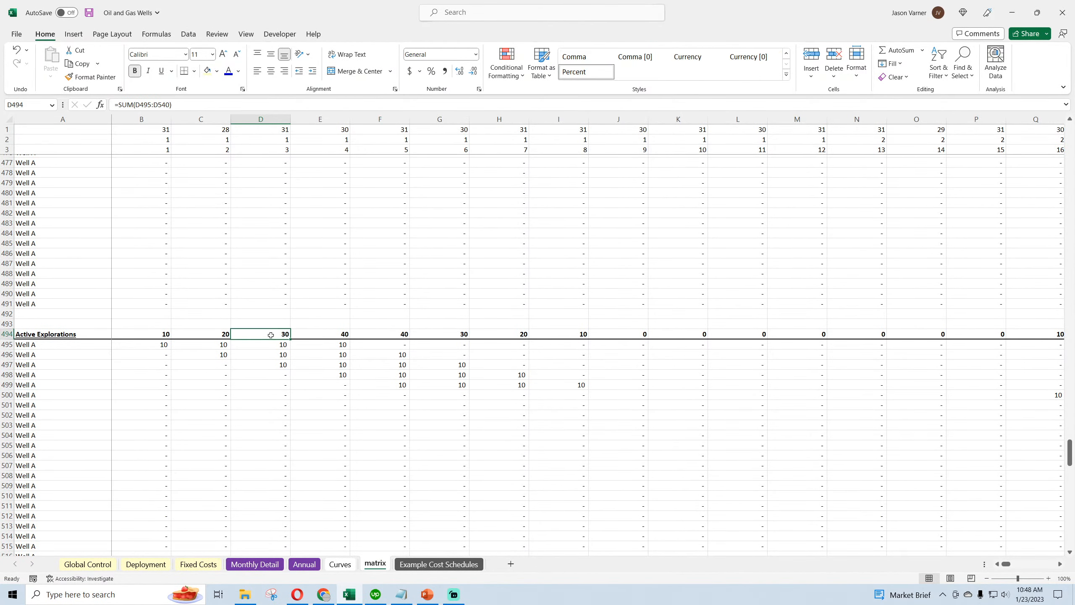
left_click(277, 343)
left_click(279, 355)
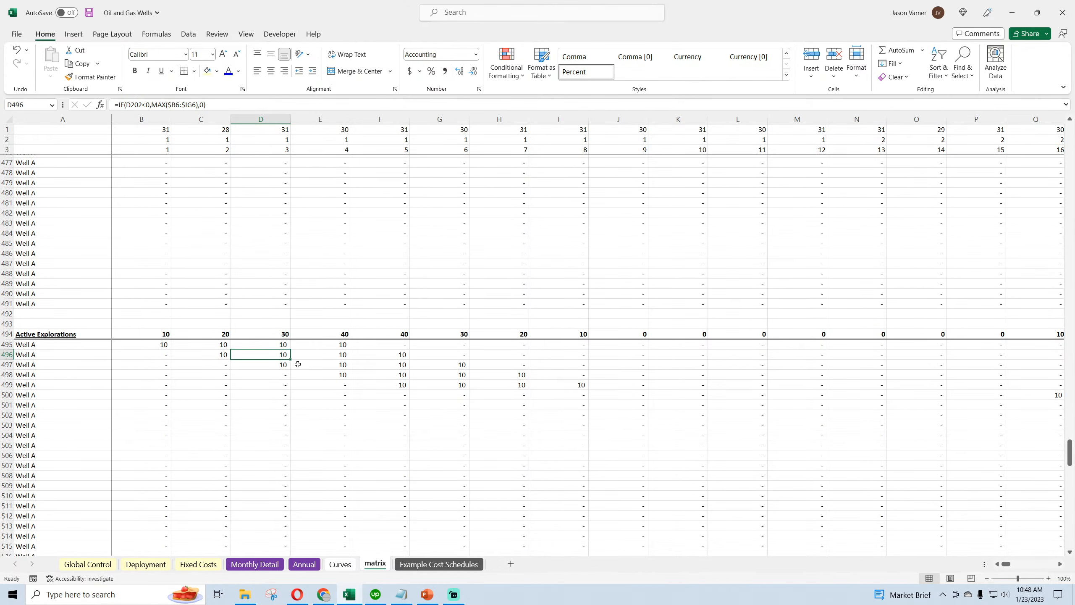
left_click(327, 373)
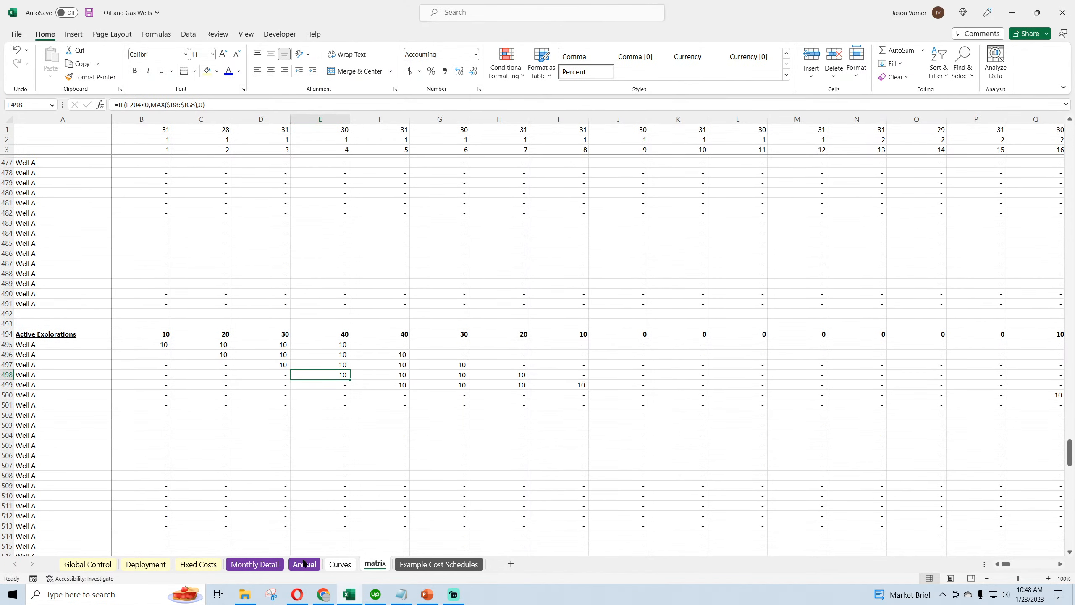
Step: Compare the Active Exploration Drilling and Total Explorations Done rows on the Monthly Detail sheet
left_click(254, 564)
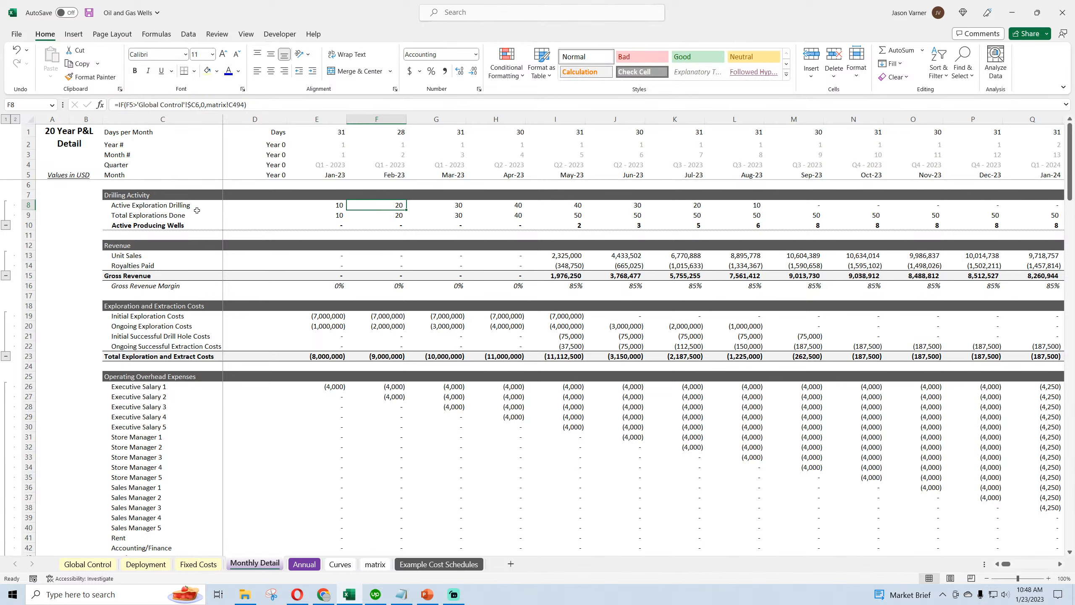
left_click(146, 205)
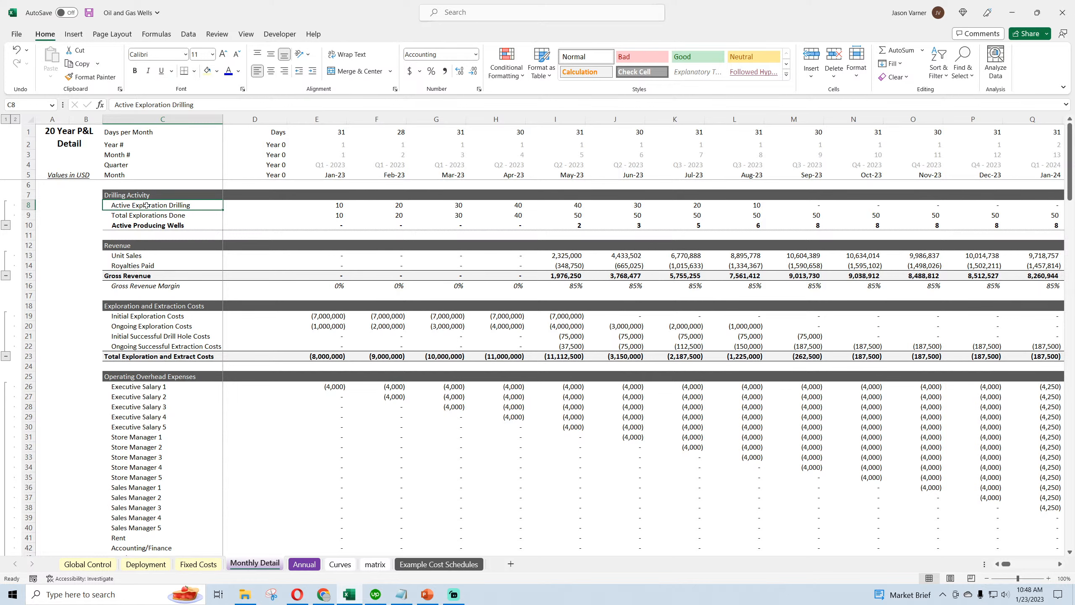
left_click(328, 217)
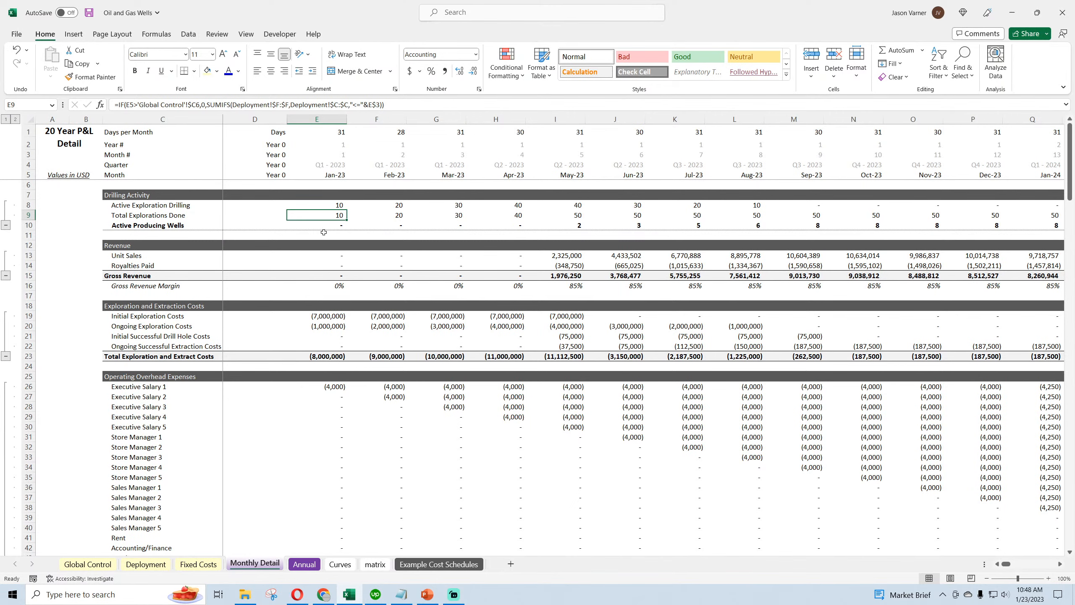
Step: Copy the Total Explorations Done SUMIFS formula text from E9 on the Annual sheet into D8 as a temporary holding cell
key("ctrl+Page_Down")
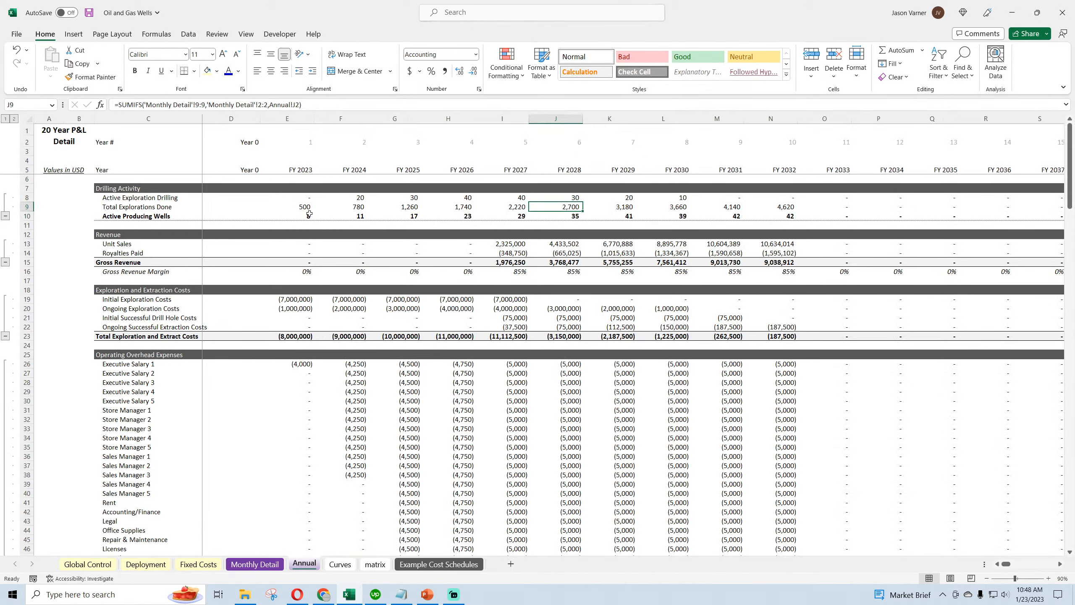
left_click(304, 199)
left_click(310, 208)
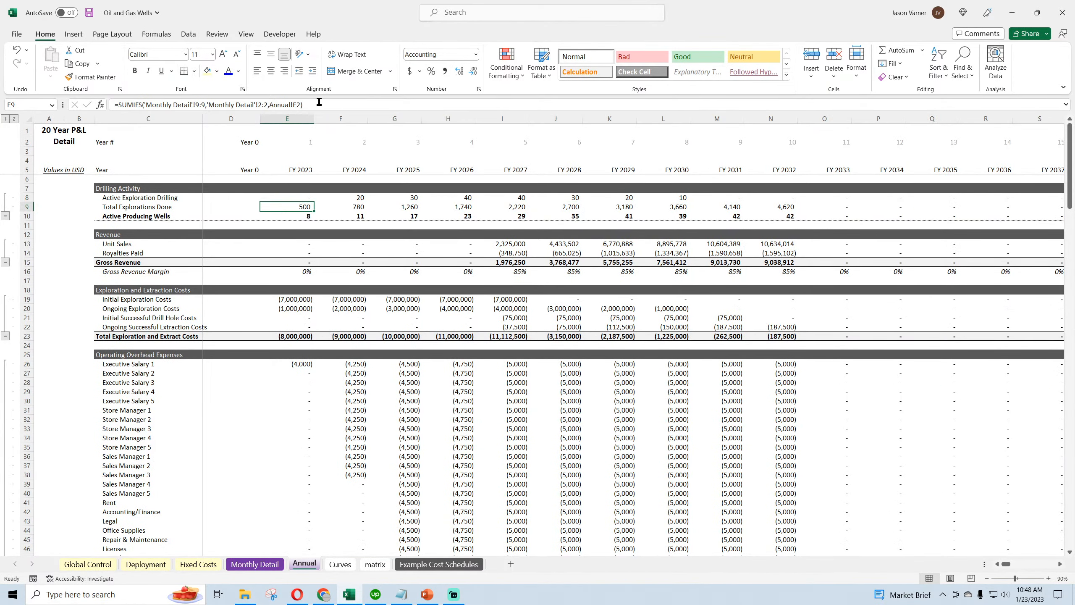
left_click_drag(319, 102, 74, 108)
right_click(132, 104)
left_click(156, 124)
key("Return")
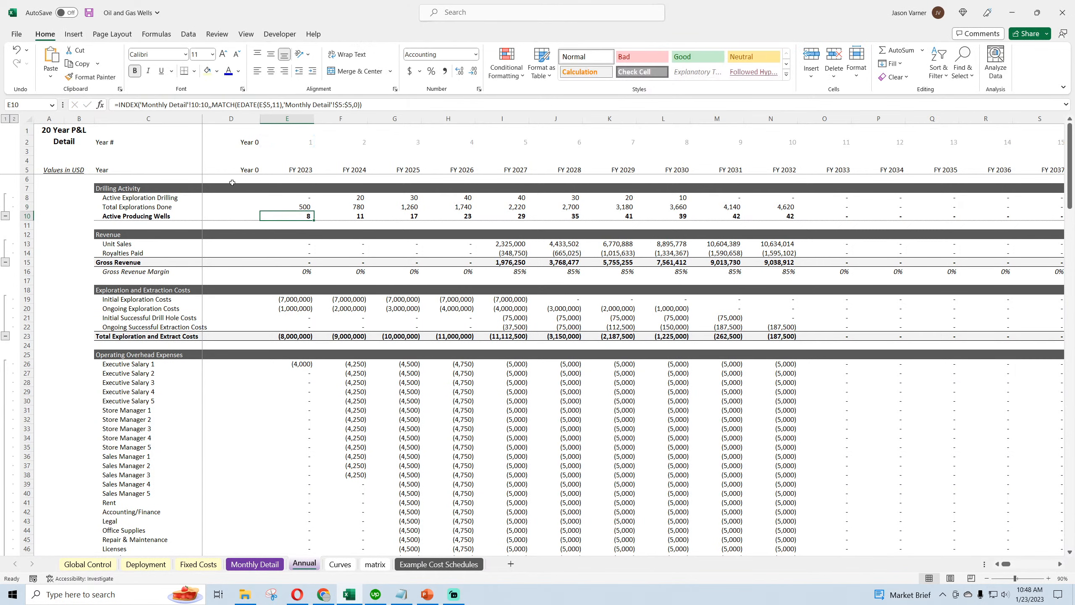
left_click(247, 197)
right_click(263, 105)
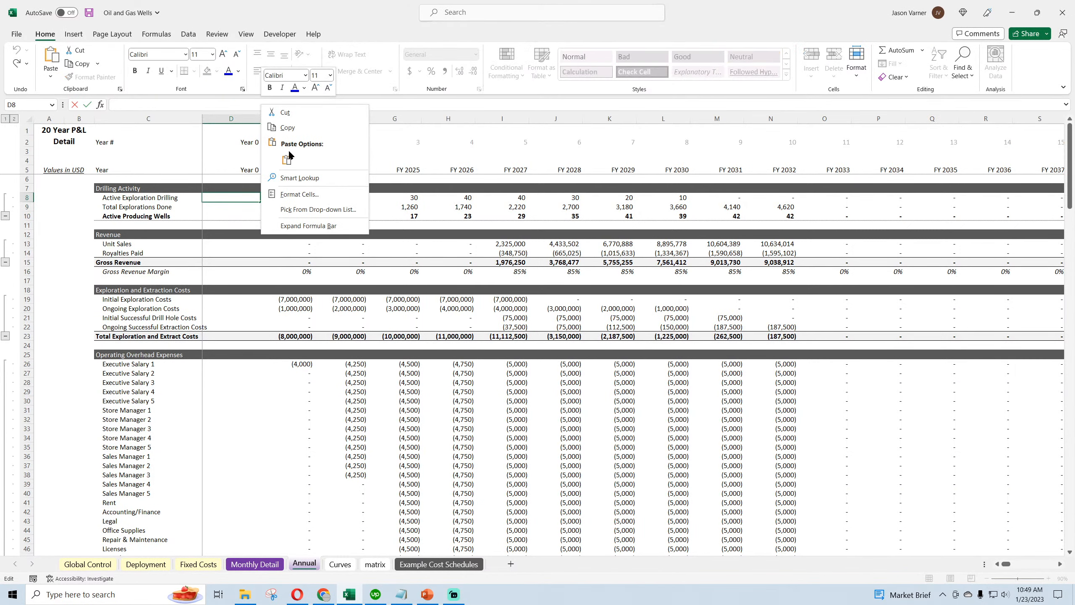
left_click(288, 159)
key("Return")
Step: Replace the formula in E9 with the exact INDEX/MATCH formula text from E8 and fill it across row 9 through column N
left_click(306, 198)
left_click_drag(371, 107, 75, 118)
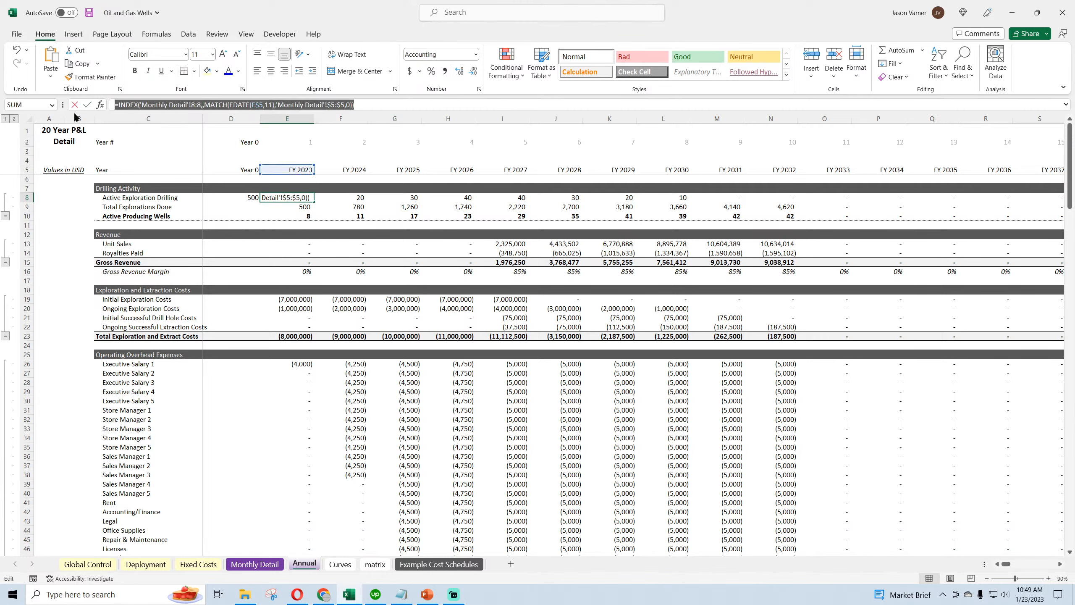
right_click(170, 103)
left_click(196, 124)
key("Return")
left_click_drag(314, 103, 97, 109)
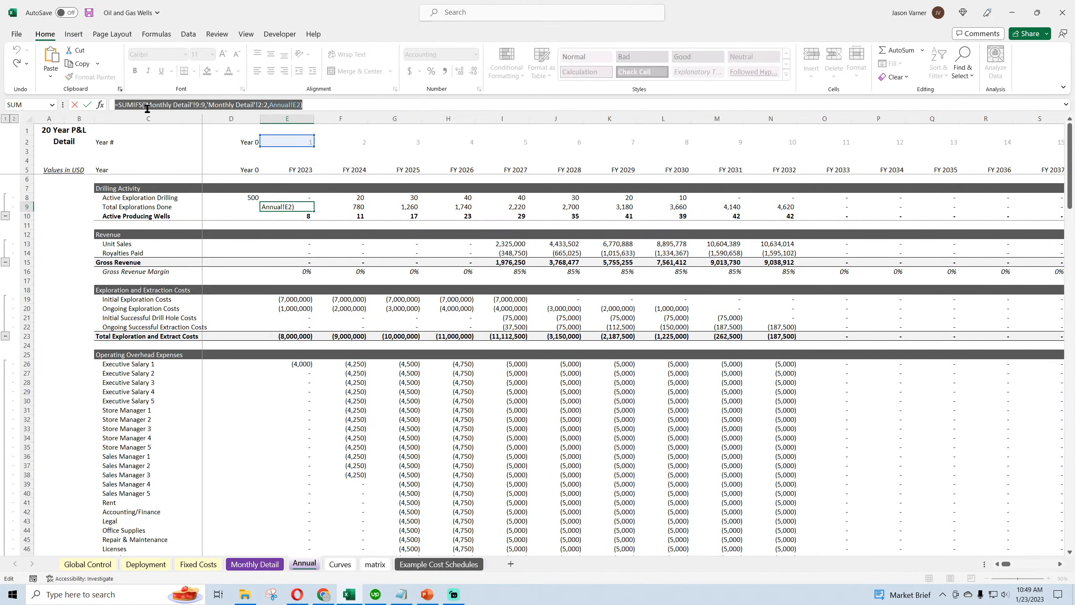
right_click(147, 108)
left_click(168, 150)
key("Return")
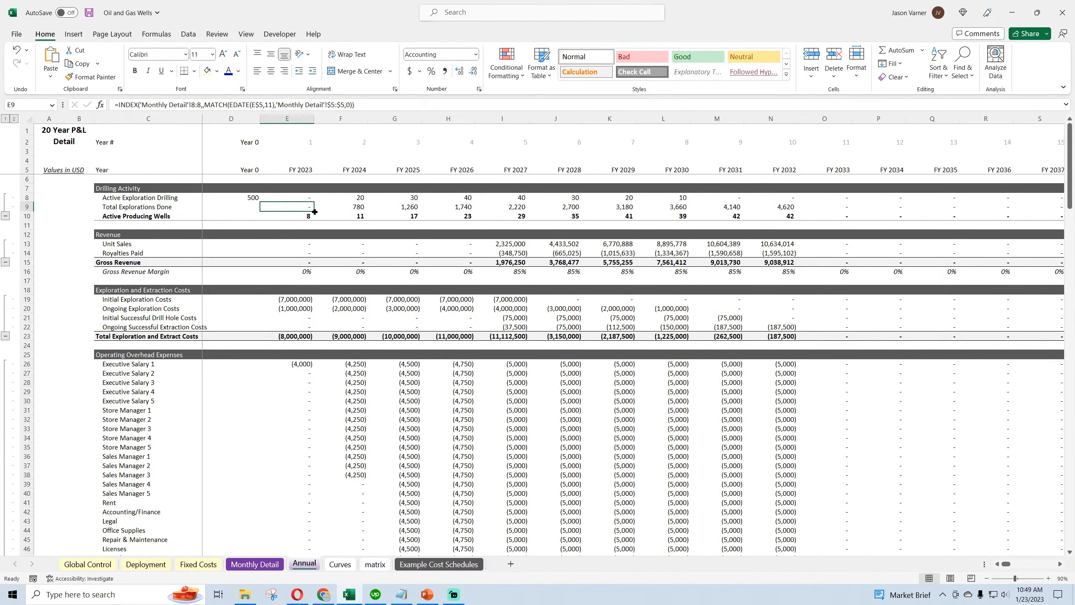
left_click_drag(314, 211, 796, 212)
Step: Replace the Active Exploration Drilling formula in E8 with the SUMIFS formula text held in D8
left_click(231, 197)
left_click_drag(303, 105, 35, 114)
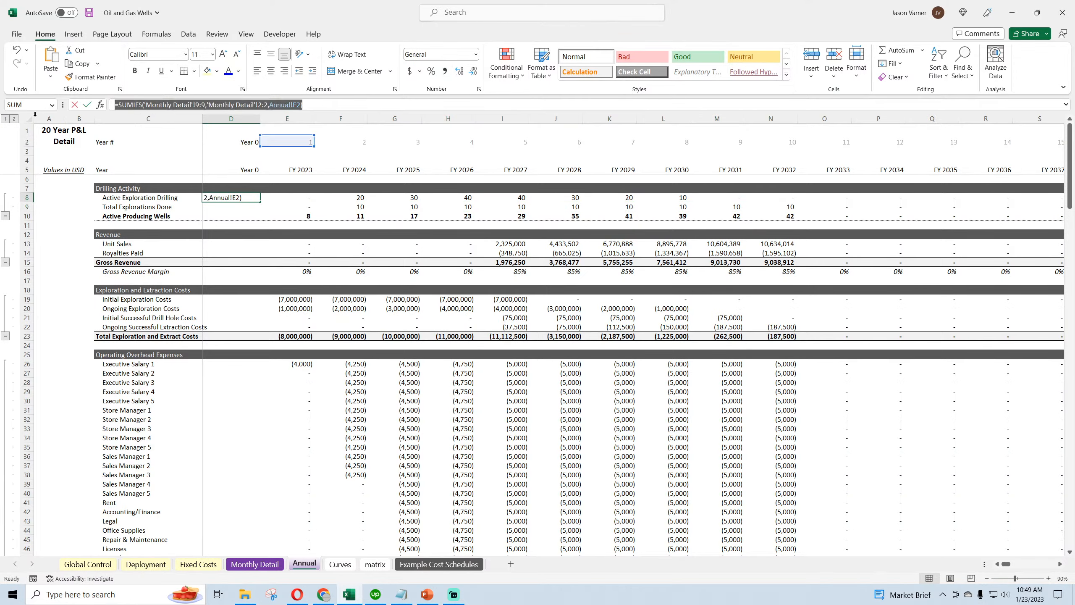
right_click(128, 105)
left_click(156, 128)
key("Return")
left_click(289, 200)
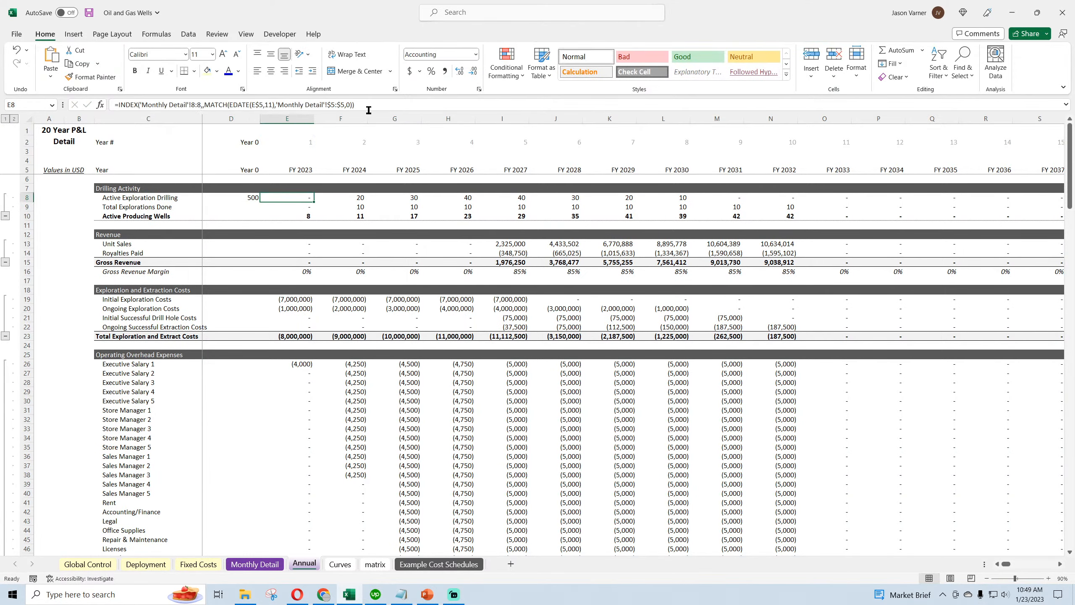
left_click_drag(369, 110, 137, 108)
right_click(144, 110)
left_click(168, 162)
key("Return")
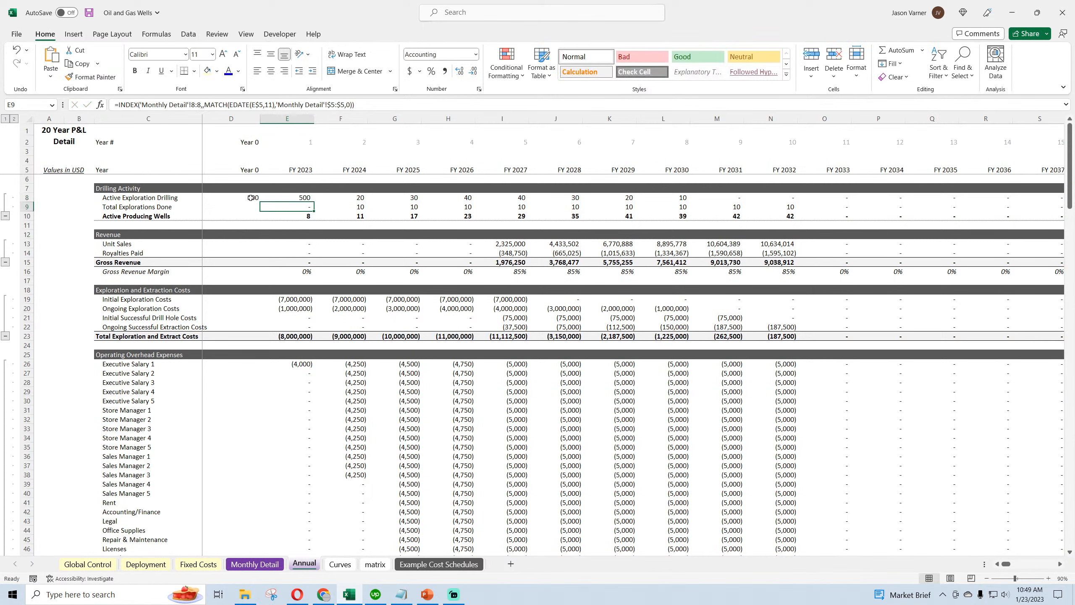
Step: Clear the temporary formula from D8 and fill the SUMIFS formula from E8 across row 8 through column P
left_click(296, 197)
left_click_drag(314, 202, 850, 189)
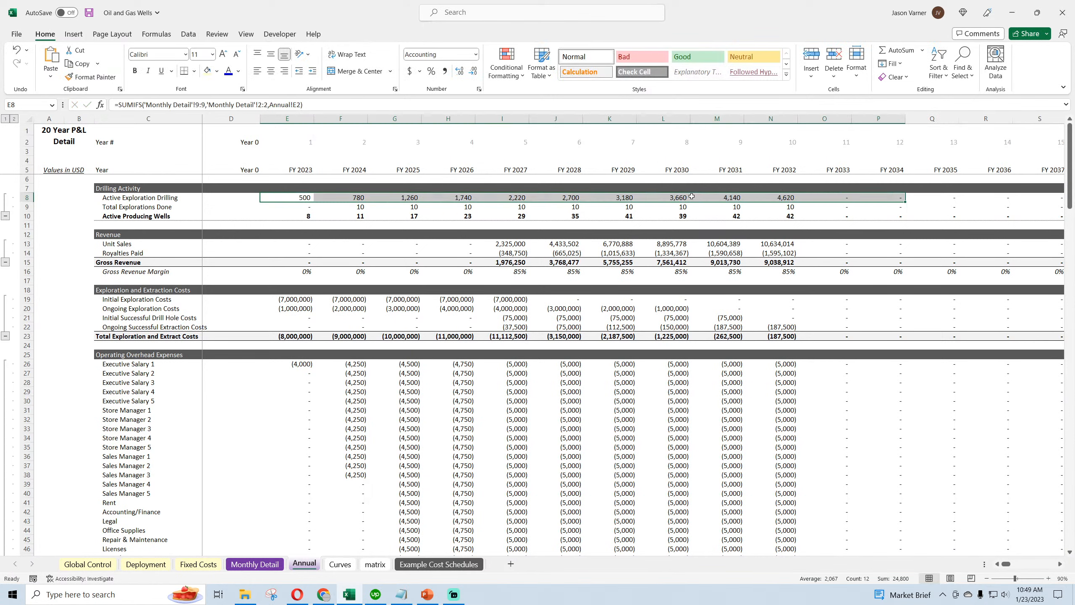
left_click(297, 197)
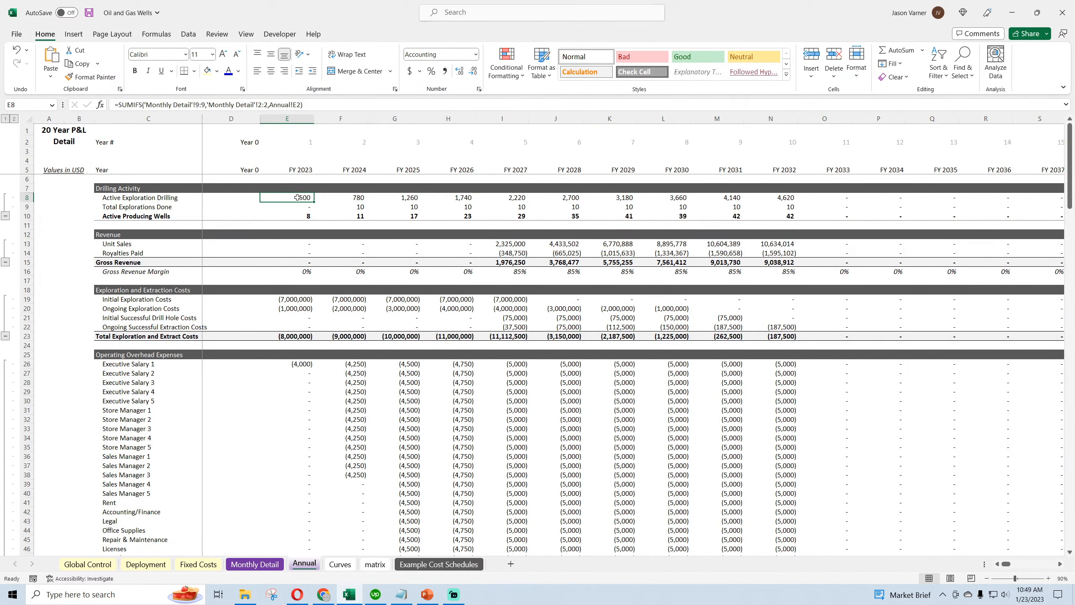
Step: Check which Monthly Detail rows hold Active Exploration Drilling and Total Explorations Done by inspecting E8 and E9
left_click(255, 564)
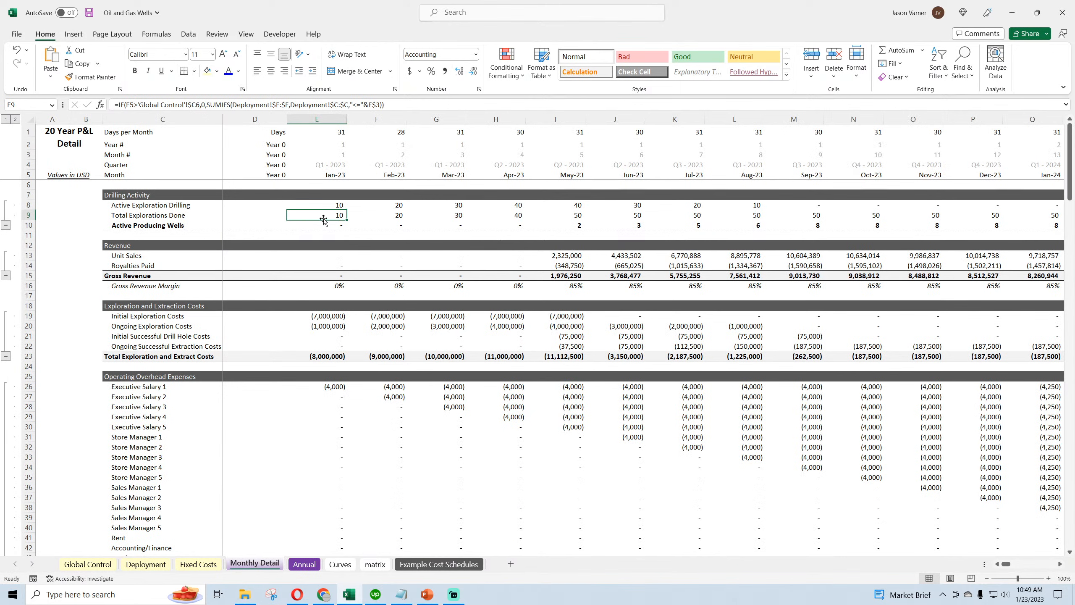
left_click(325, 205)
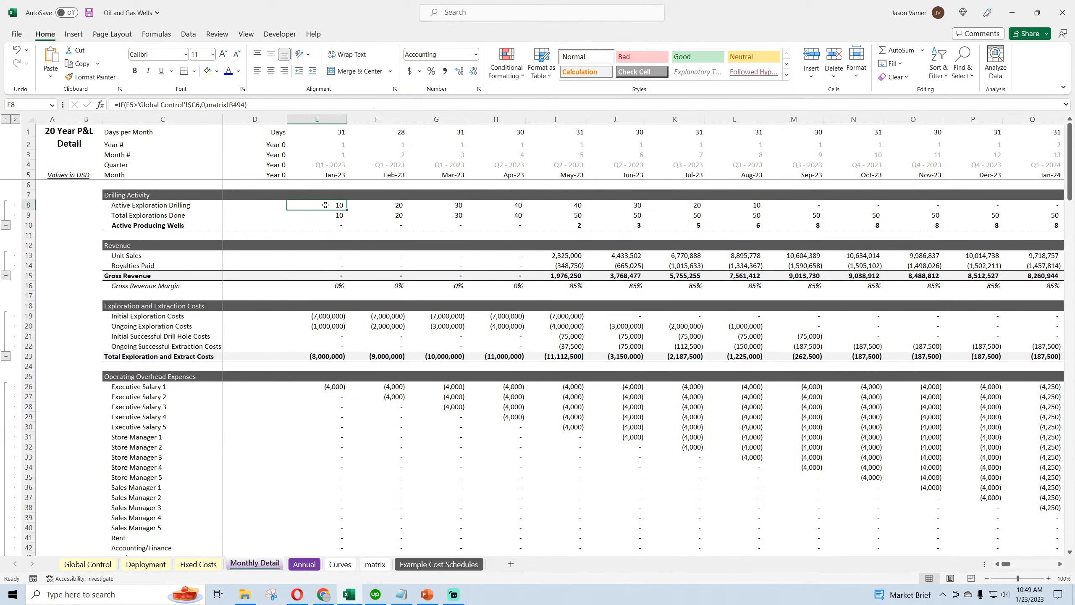
left_click(325, 216)
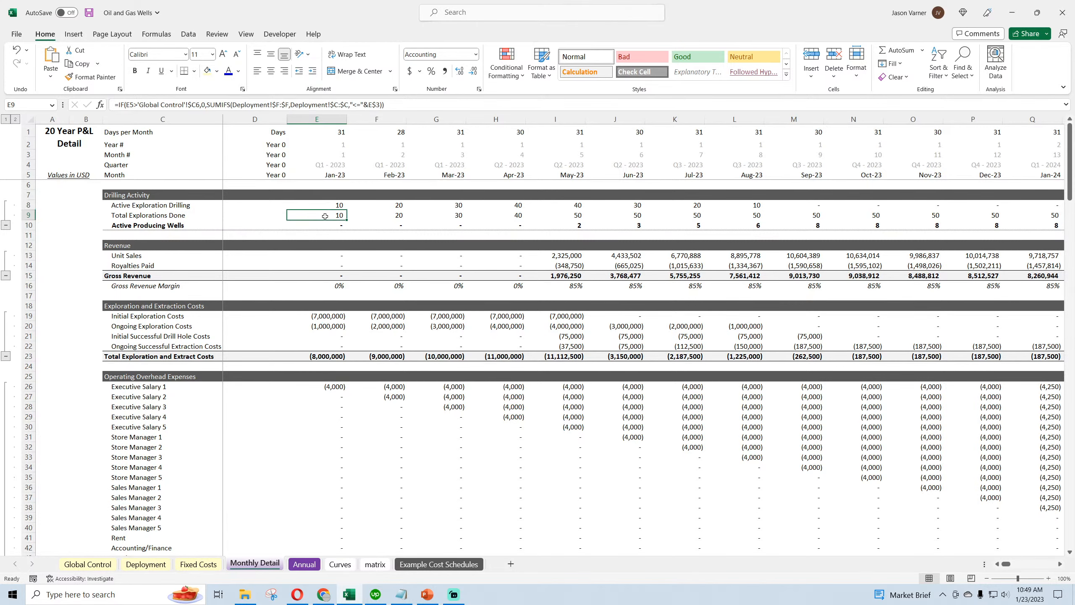
Step: Change the sum range in the Annual sheet's E8 SUMIFS formula to 'Monthly Detail'!8:8
left_click(304, 563)
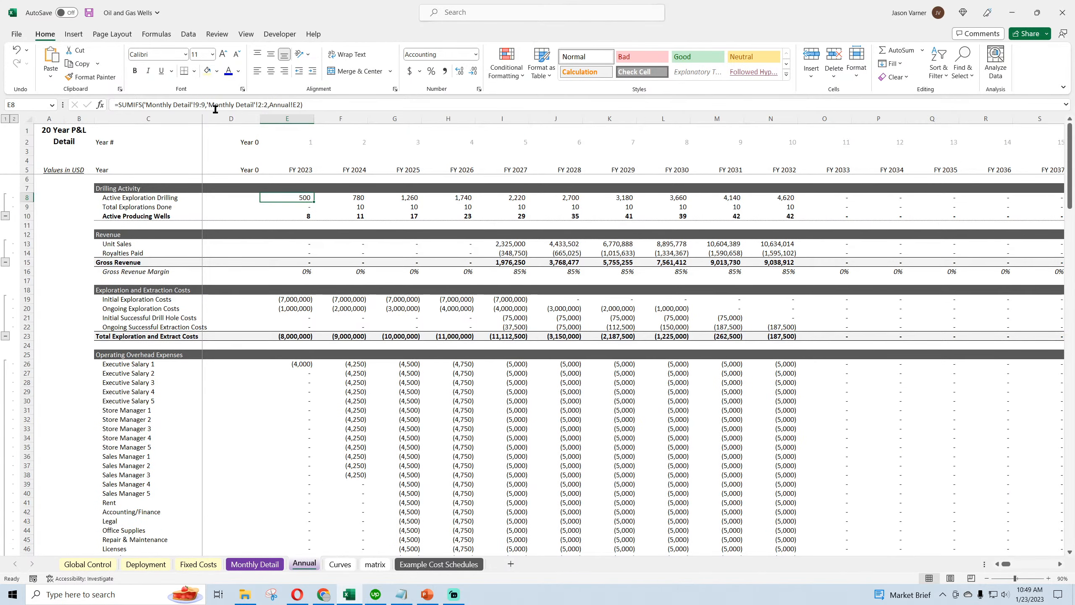
left_click(198, 104)
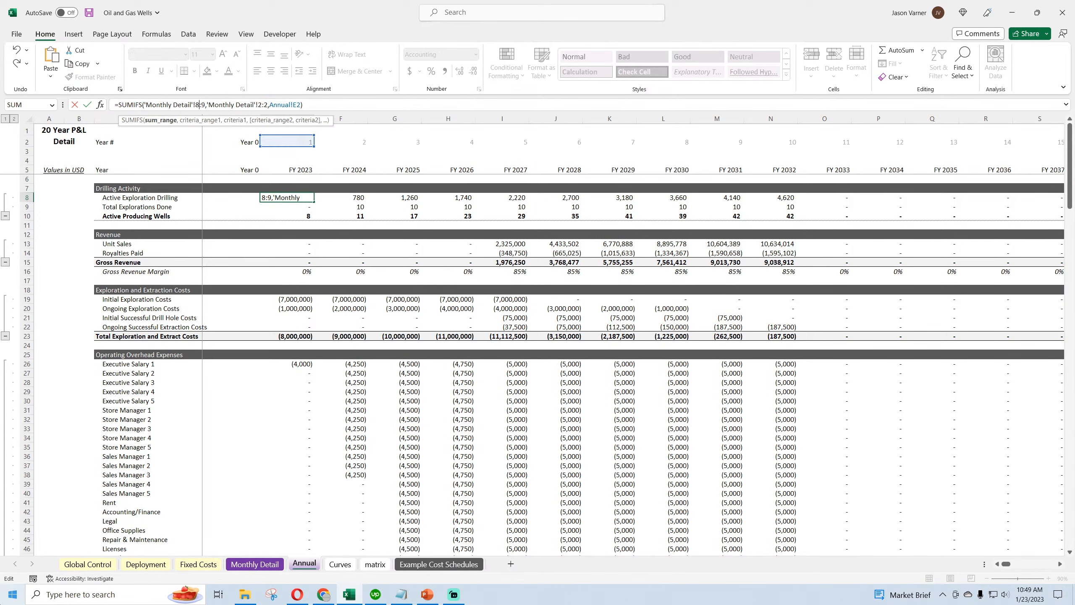
key("Return")
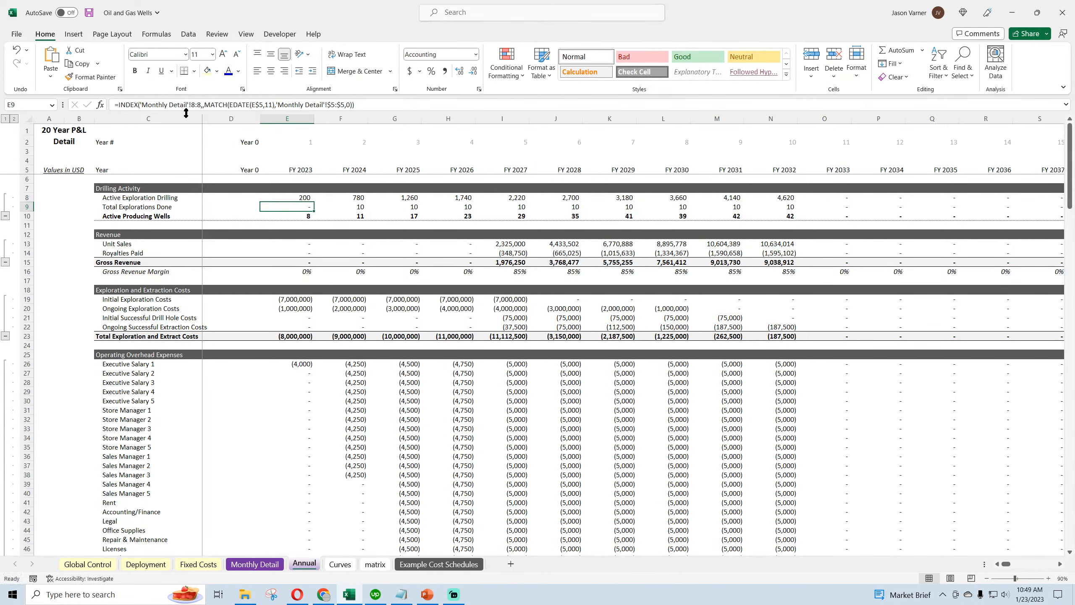
Step: Change the INDEX array in the Total Explorations Done formula in E9 to 'Monthly Detail'!9:9
left_click(193, 104)
key("Delete")
type("9")
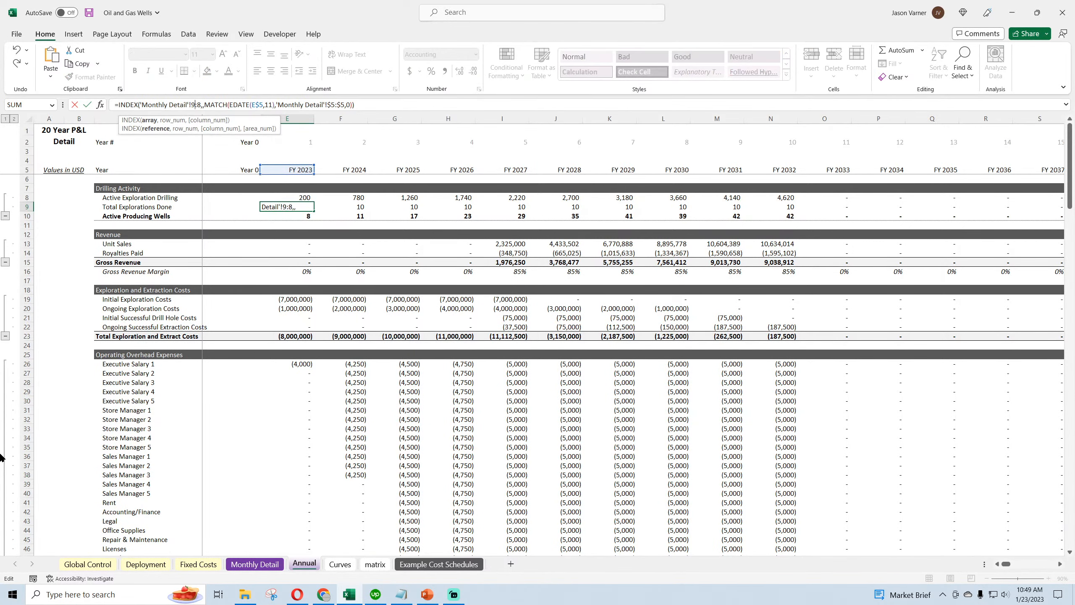
key("Return")
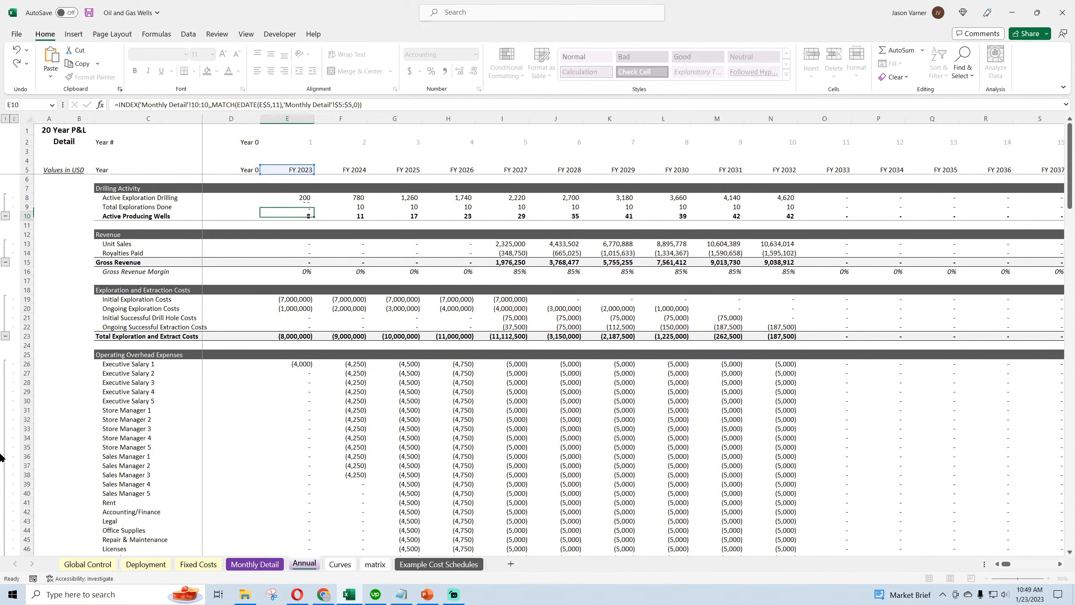
Step: Fill the corrected formulas from E8 and E9 across rows 8 and 9 for the following years and review the results
left_click(304, 196)
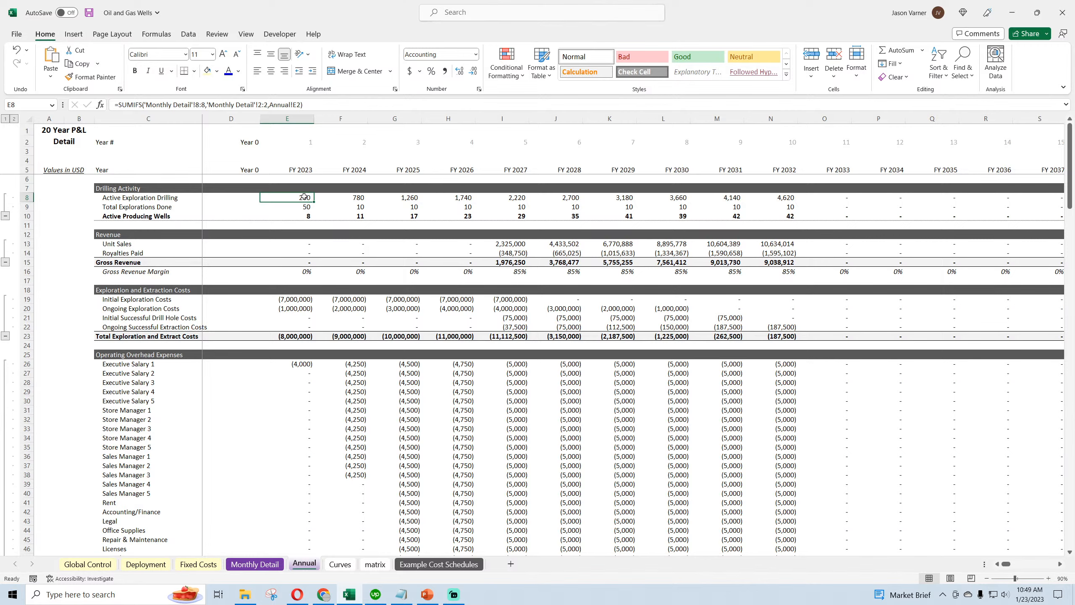
left_click(180, 208)
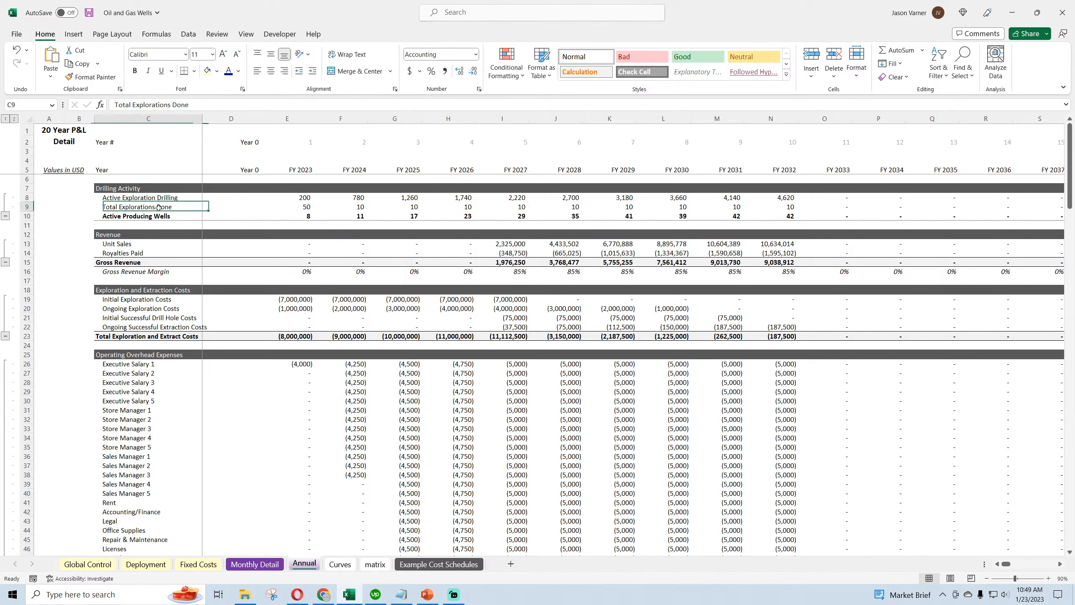
left_click_drag(296, 198, 932, 196)
left_click(727, 198)
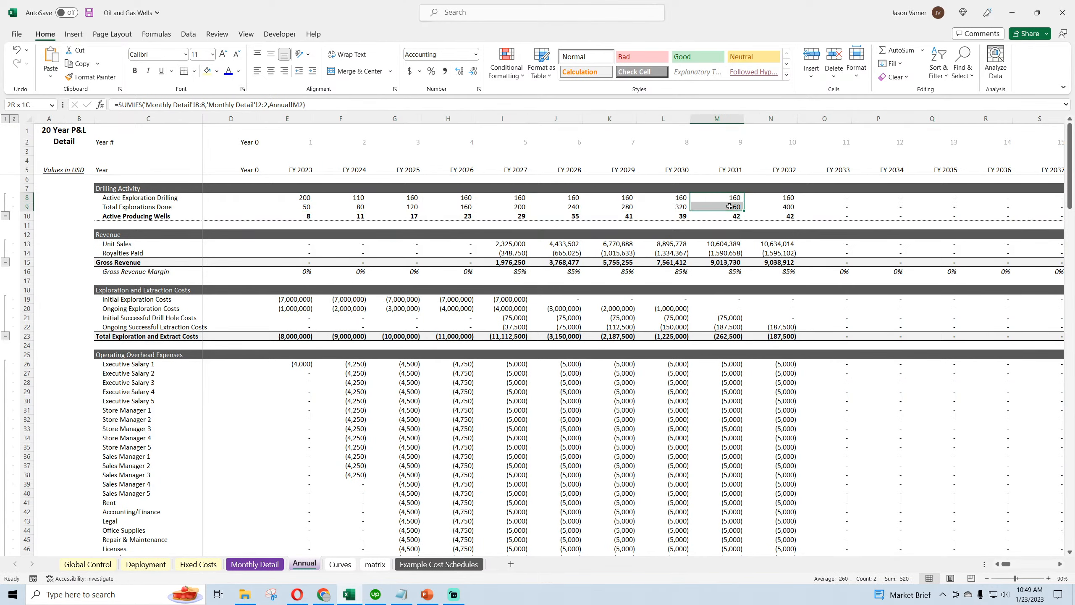
left_click_drag(732, 189, 1007, 218)
left_click_drag(1007, 567, 1005, 566)
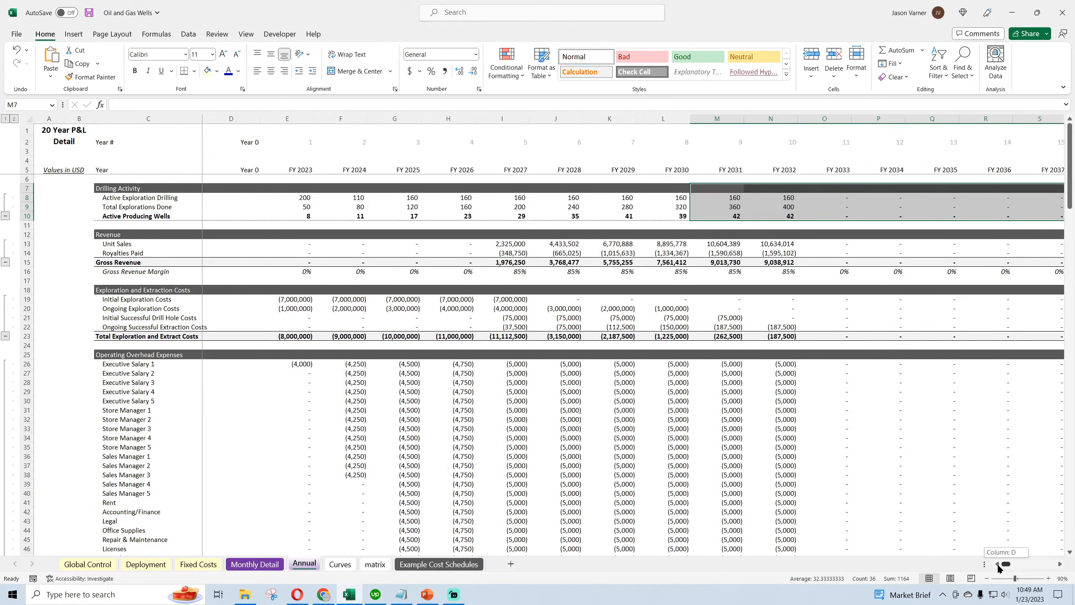
Step: Review the Annual sheet's Active Exploration Drilling and Total Explorations Done formulas and values, covering FY 2023 to FY 2032 for drilling
left_click(307, 199)
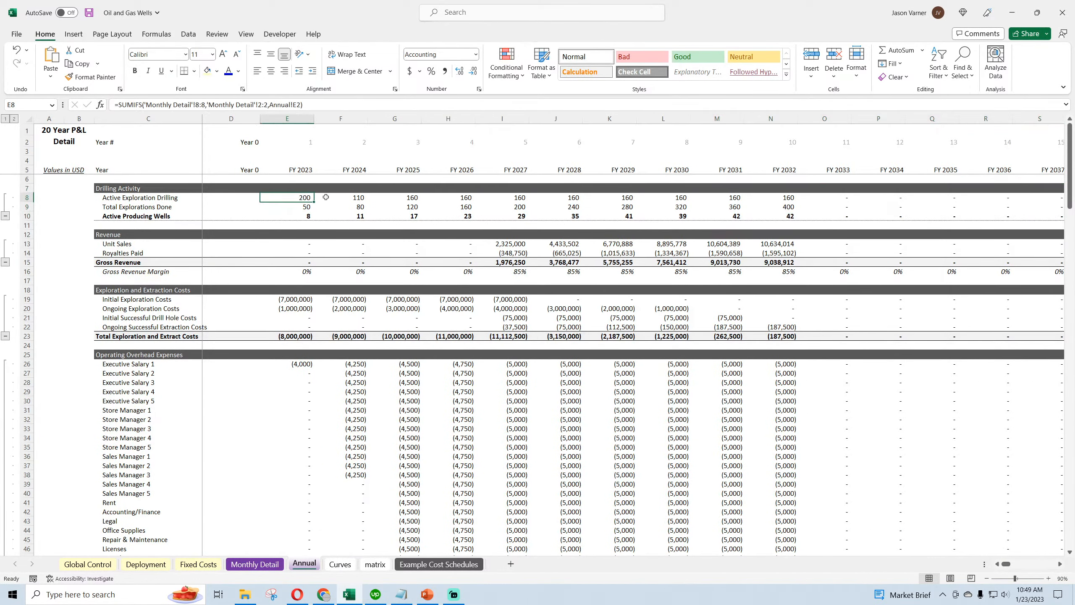
left_click(344, 198)
left_click(392, 198)
left_click(464, 198)
left_click(519, 199)
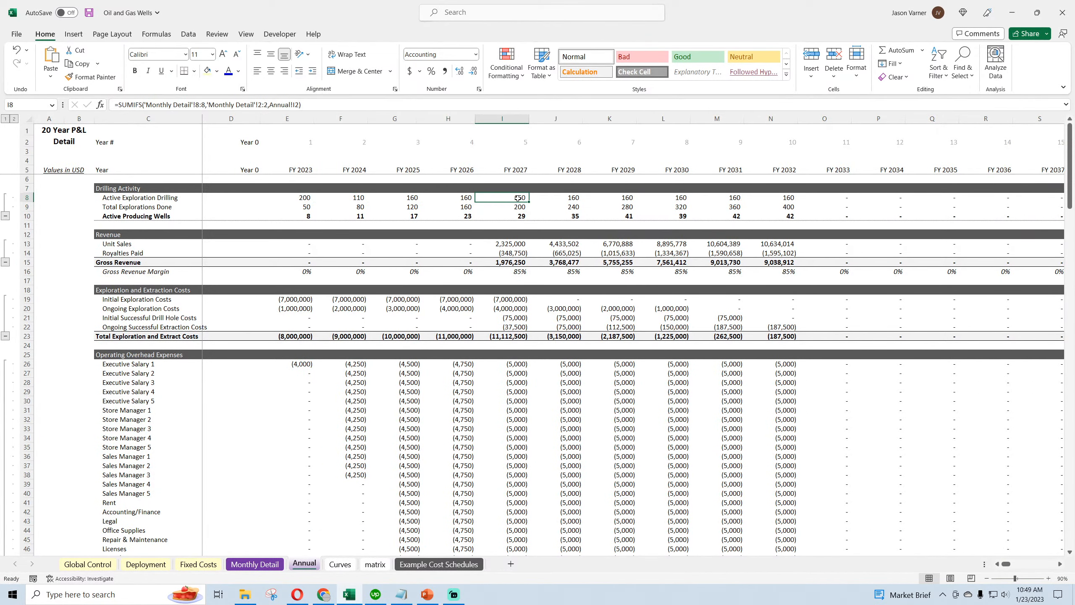
left_click(552, 198)
left_click(618, 198)
left_click(671, 198)
left_click(721, 198)
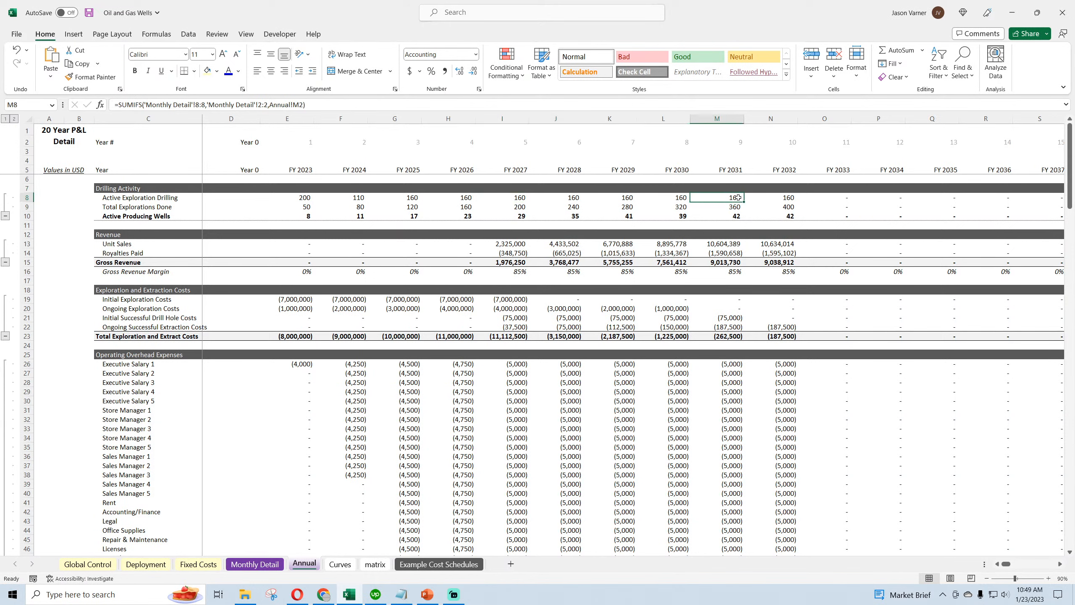
left_click(776, 199)
left_click(299, 207)
left_click(353, 208)
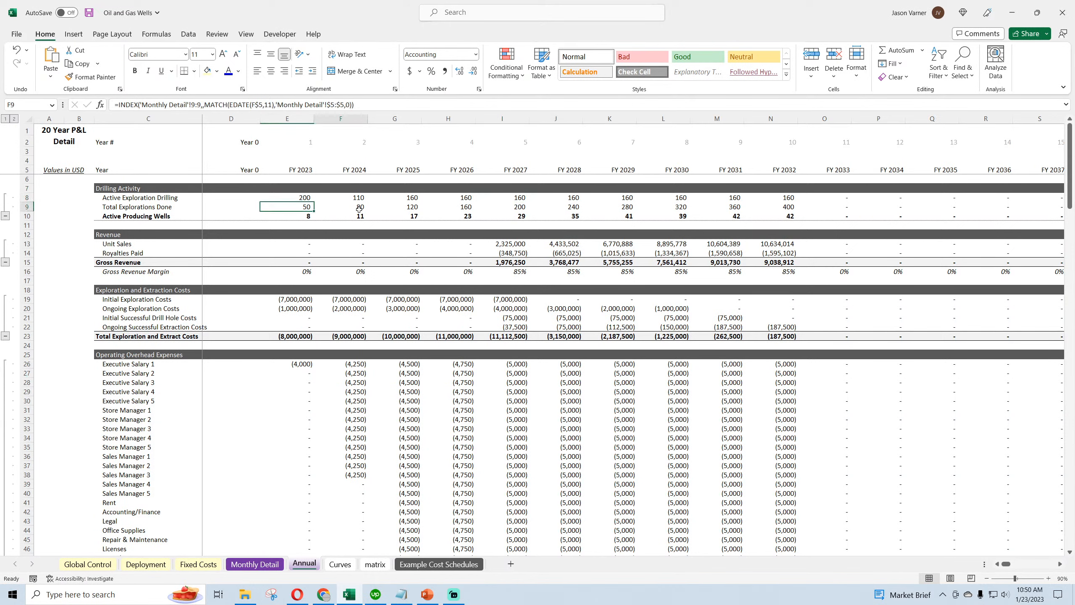
left_click_drag(312, 199, 341, 198)
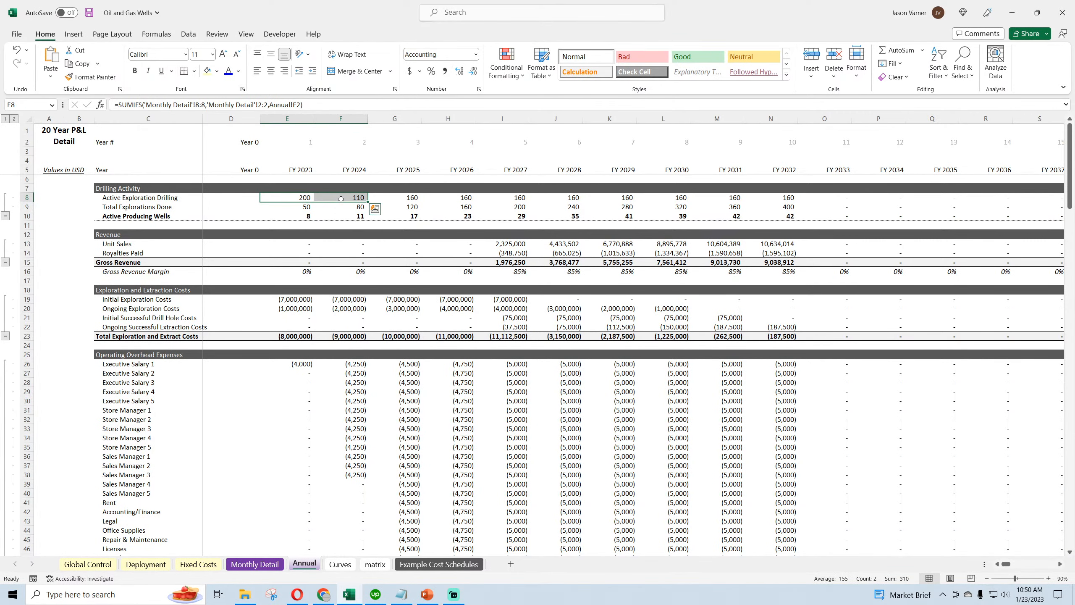
Step: Examine the Total Explorations Done and Active Producing Wells values for Jan-23 to Jun-23 on the Monthly Detail sheet
key("ctrl+Page_Up")
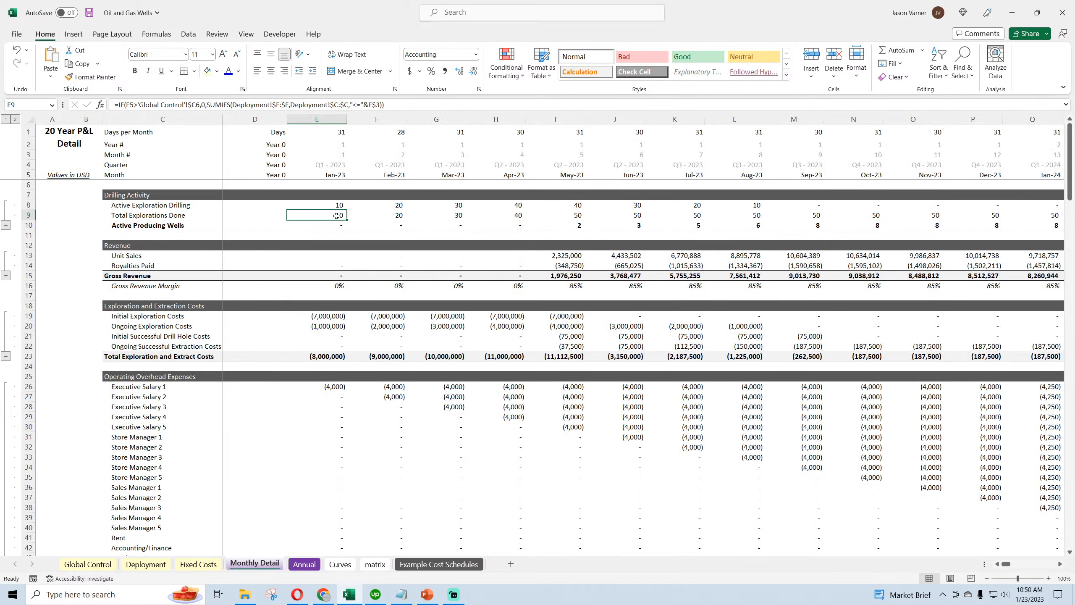
left_click_drag(337, 215, 634, 213)
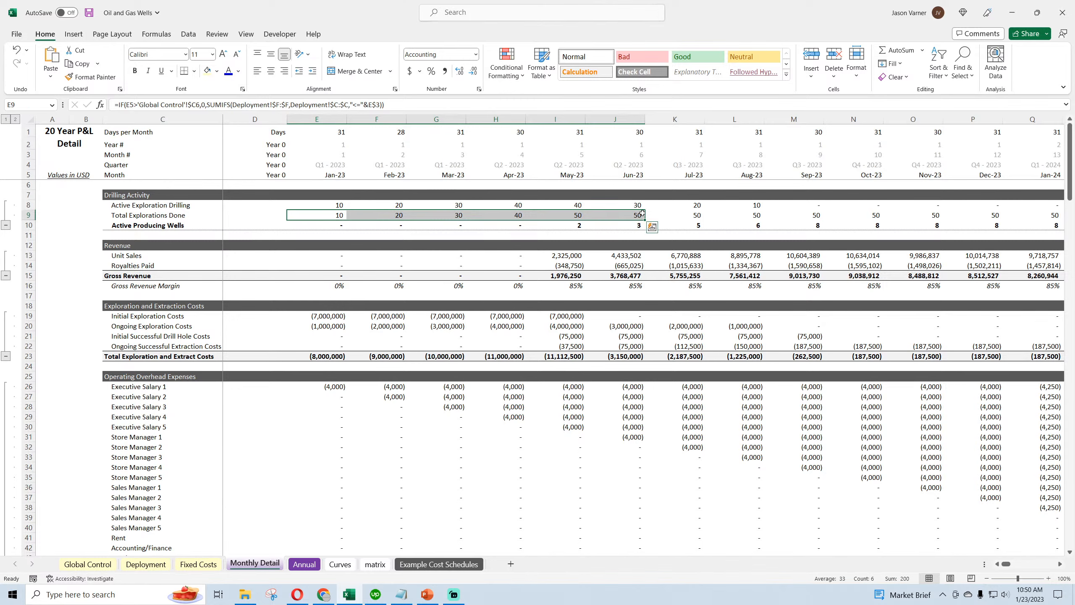
left_click_drag(341, 225, 596, 223)
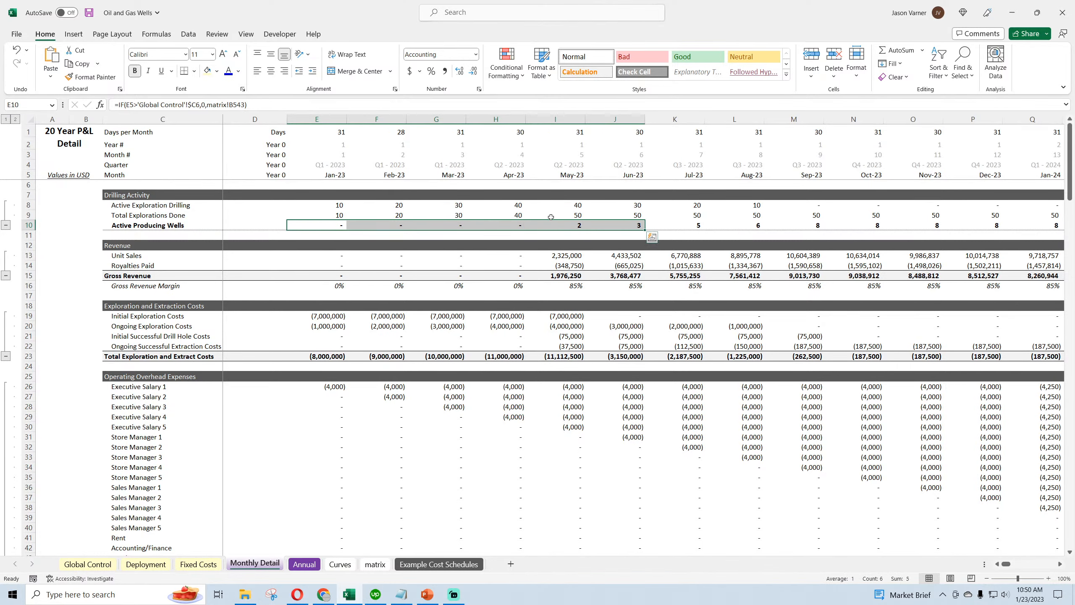
left_click_drag(334, 215, 477, 214)
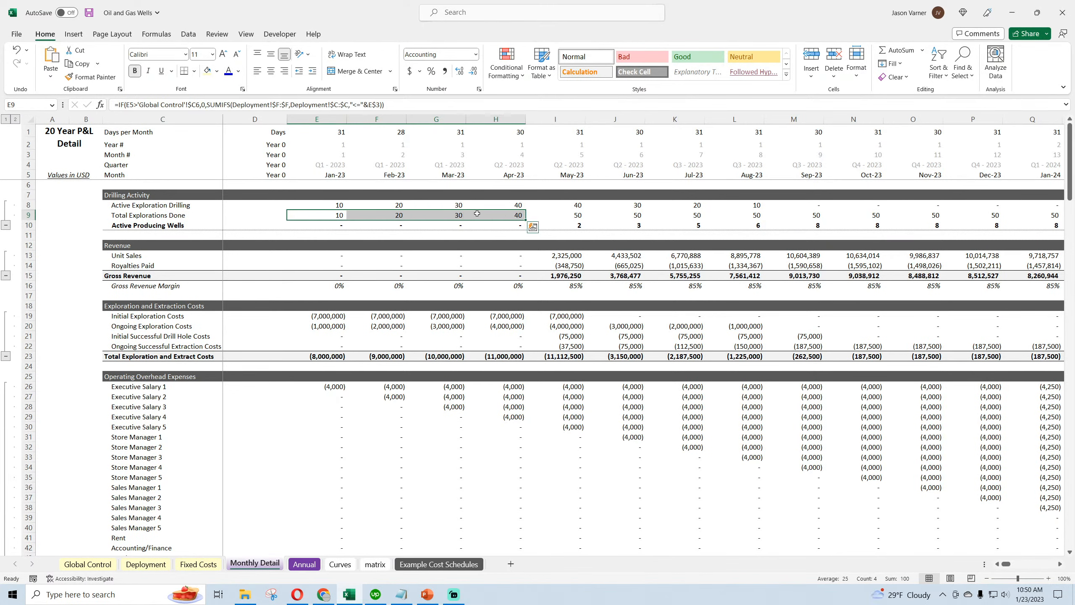
Step: Compare the monthly Active Exploration Drilling values in row 8 with Total Explorations Done in row 9, starting from Jan-23
left_click(168, 205)
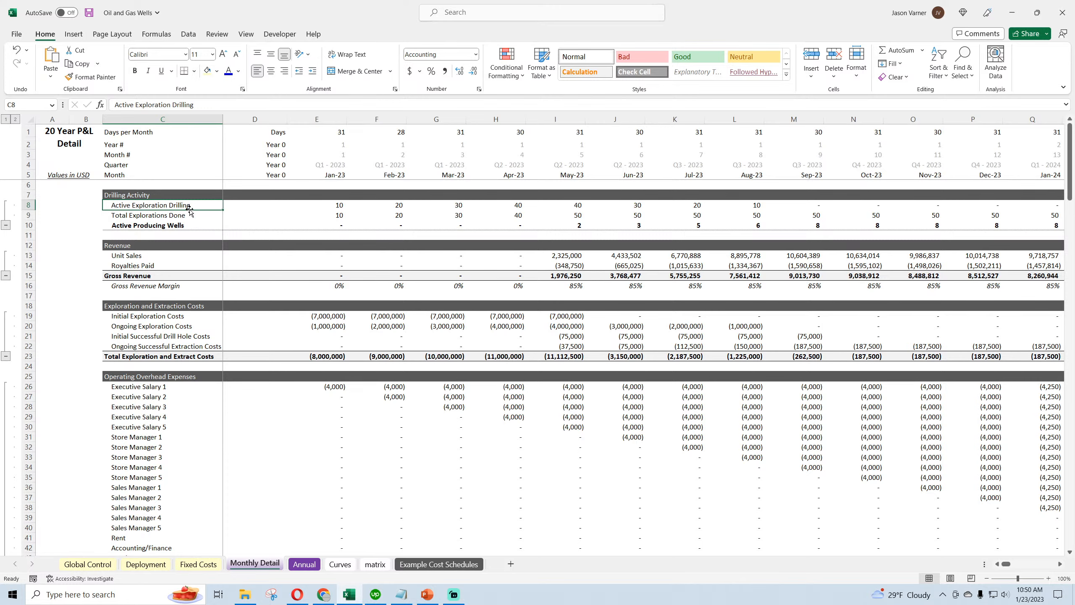
left_click(334, 206)
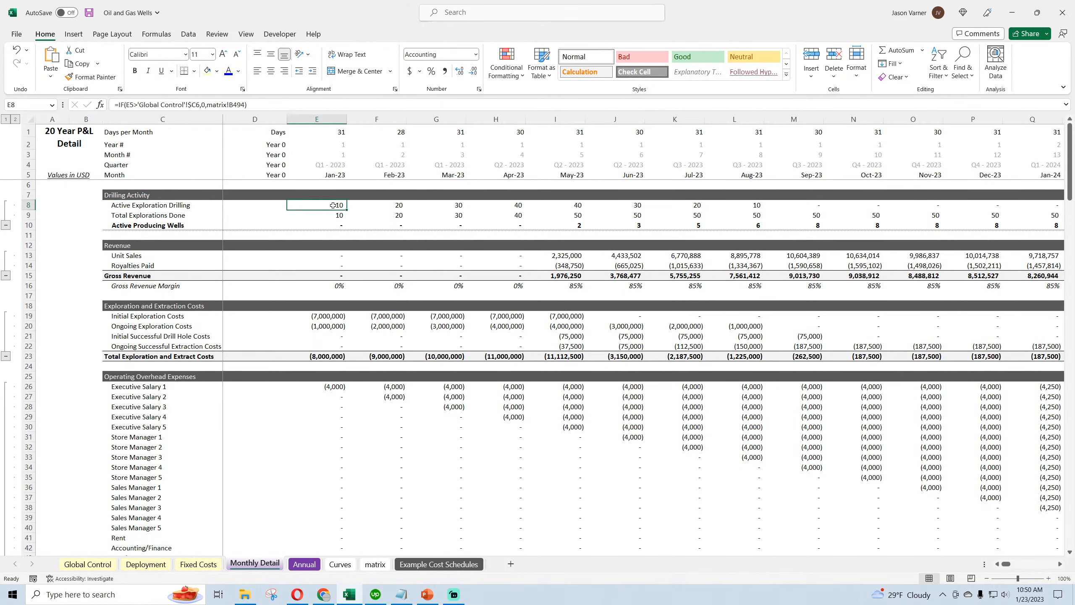
left_click(381, 205)
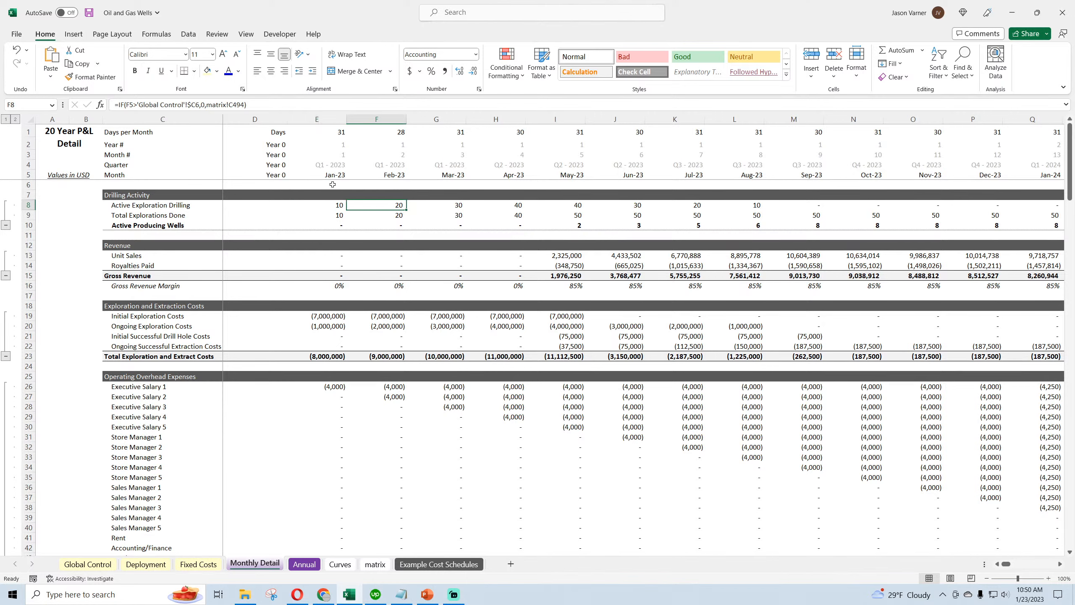
left_click_drag(332, 203, 478, 212)
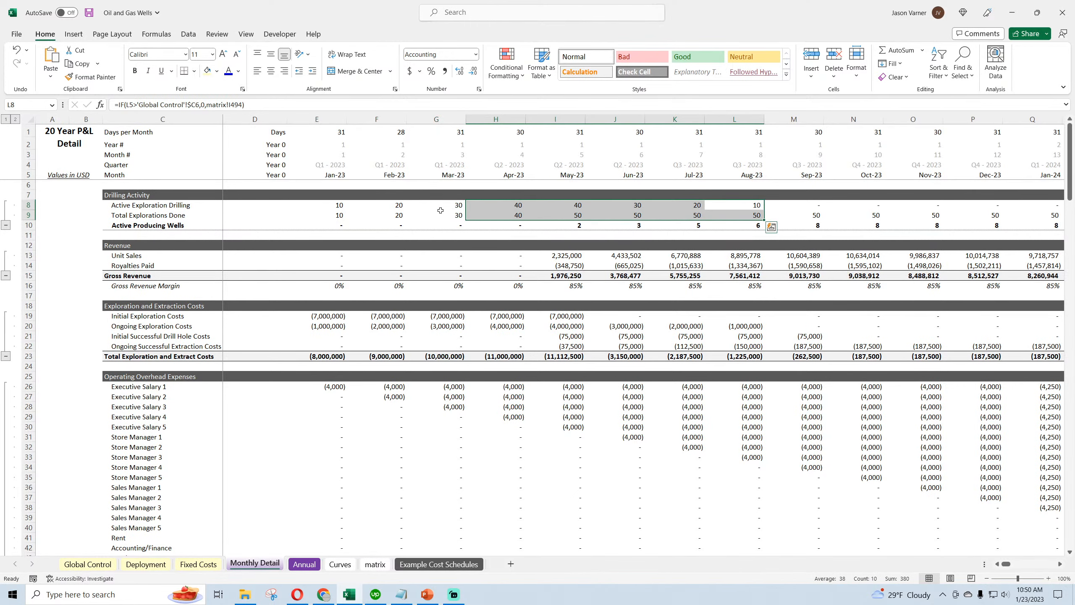
left_click(332, 206)
left_click_drag(332, 206, 374, 206)
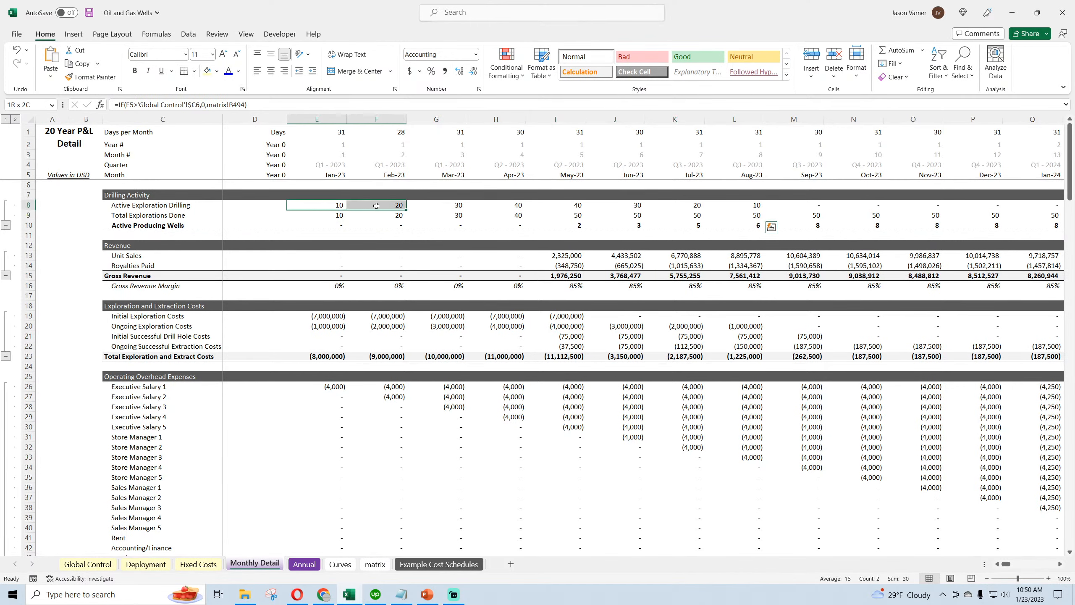
left_click_drag(376, 206, 419, 205)
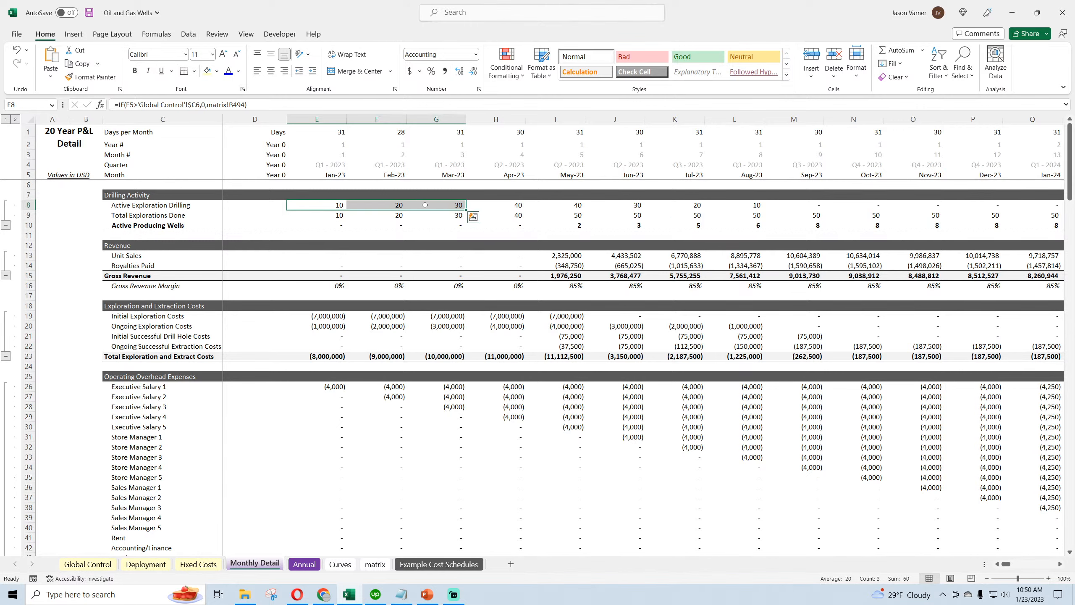
left_click(419, 205)
left_click(333, 215)
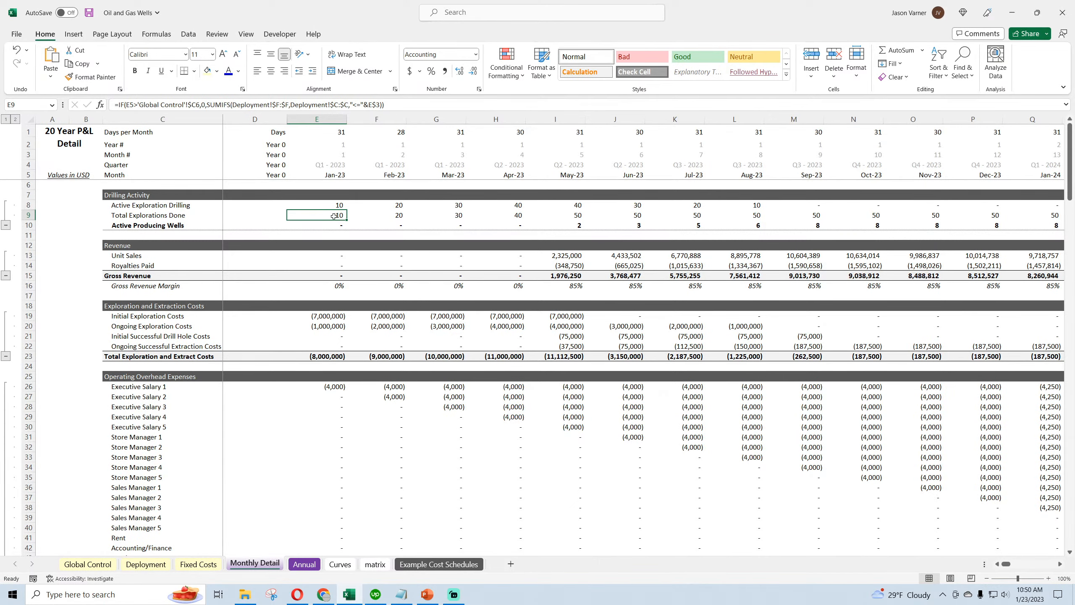
Step: Check the Count of Drill Holes for the first six wells, F5:F10, on the Deployment sheet
left_click(145, 564)
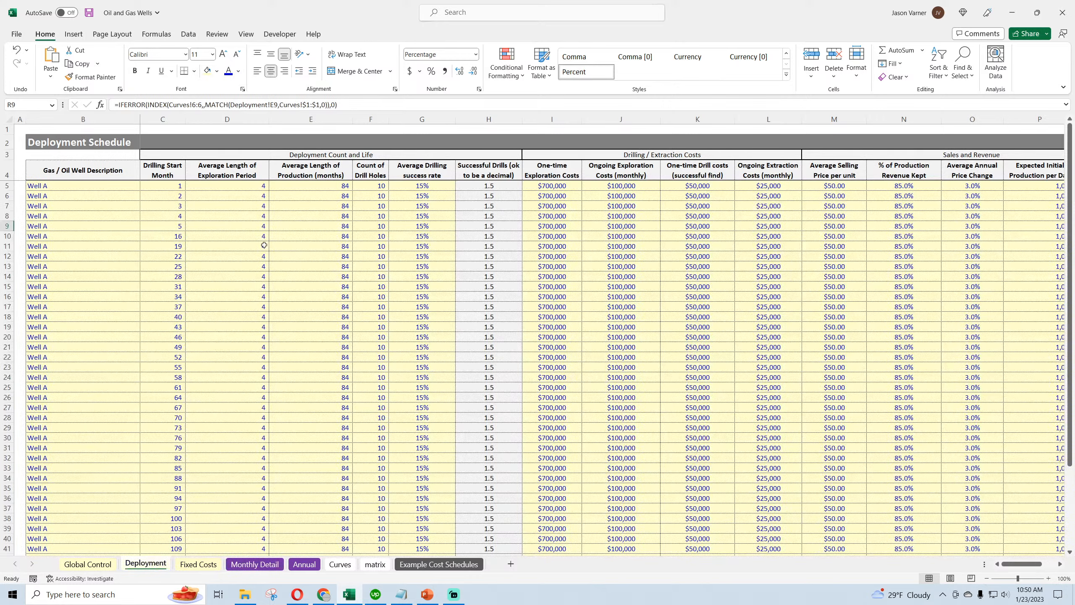
left_click_drag(377, 186, 380, 236)
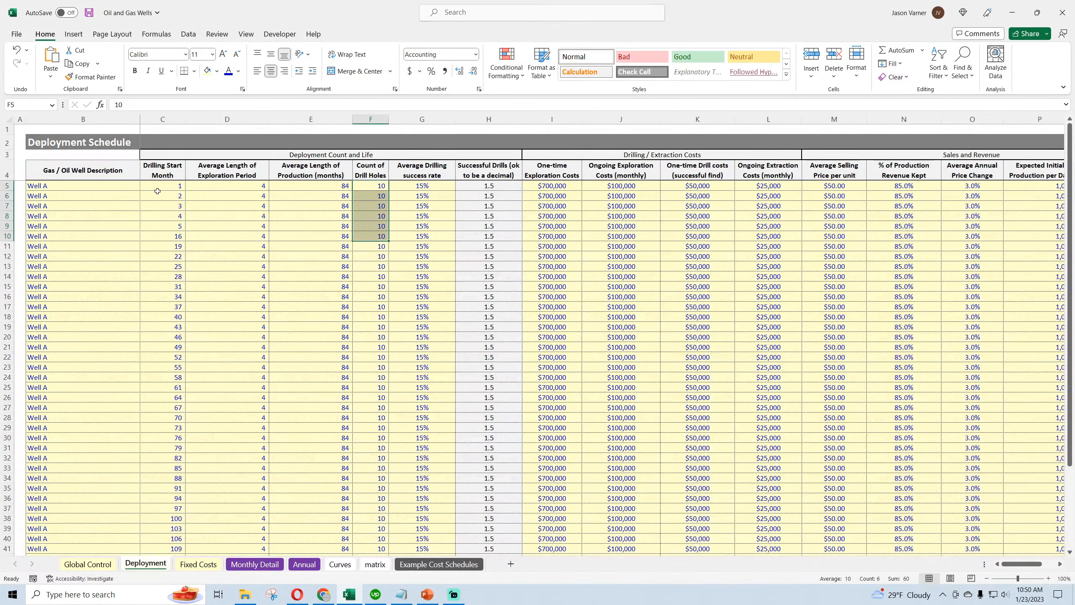
Step: Compare the first wells' start months and drill hole counts on Deployment with the Total Explorations Done and Active Producing Wells rows on Monthly Detail
left_click_drag(163, 186, 165, 246)
left_click(378, 187)
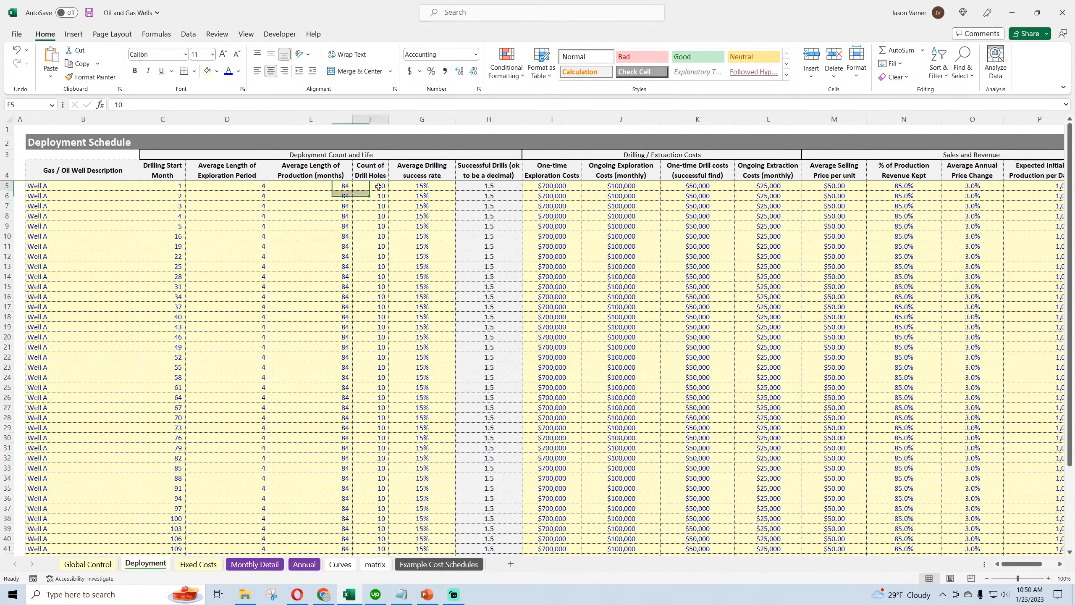
left_click(255, 564)
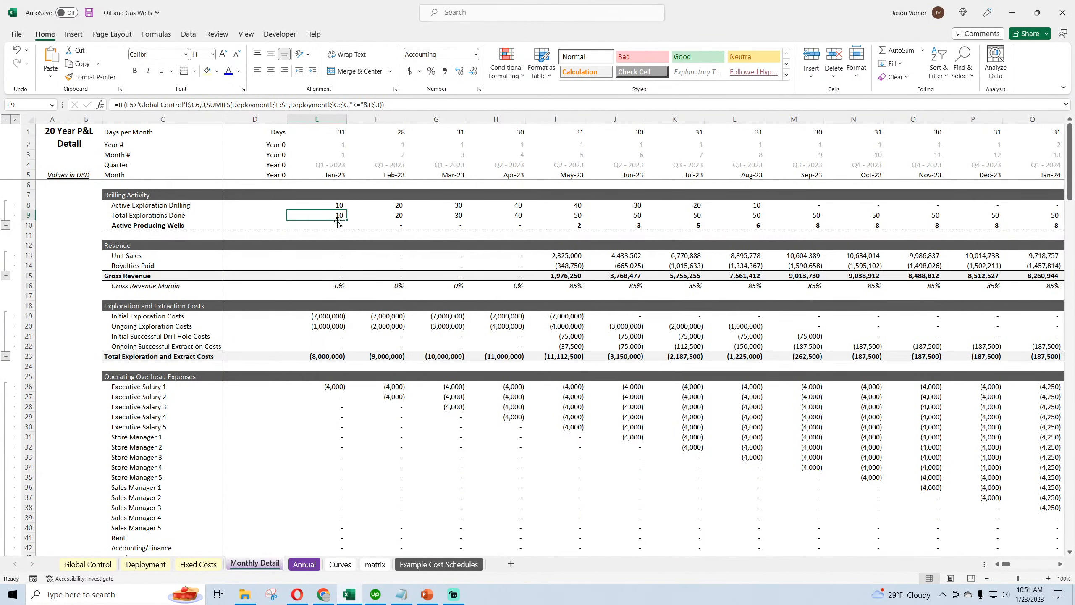
left_click_drag(332, 225, 632, 227)
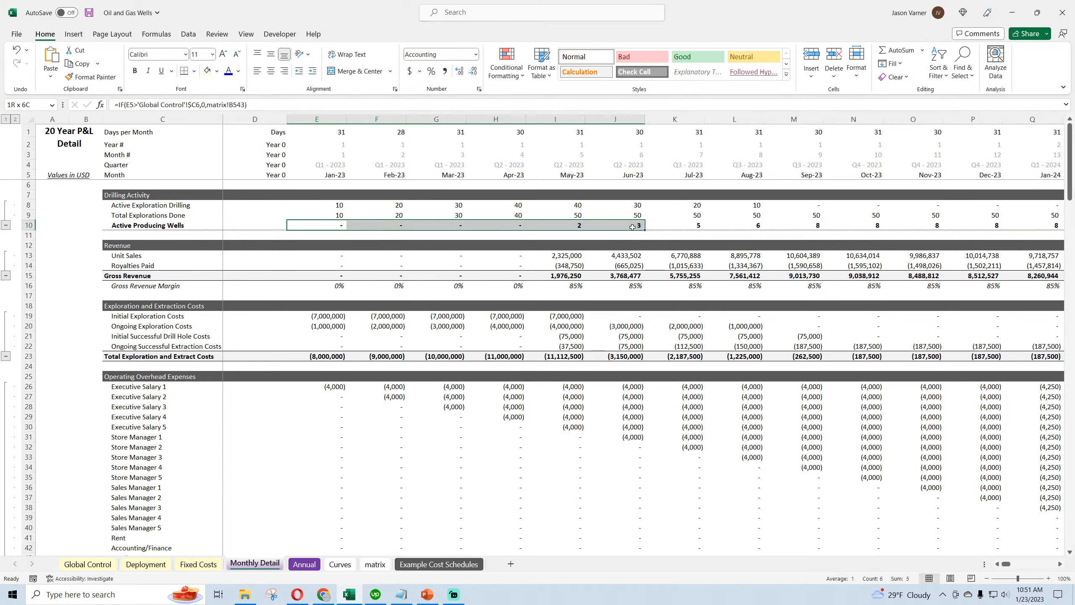
left_click(337, 214)
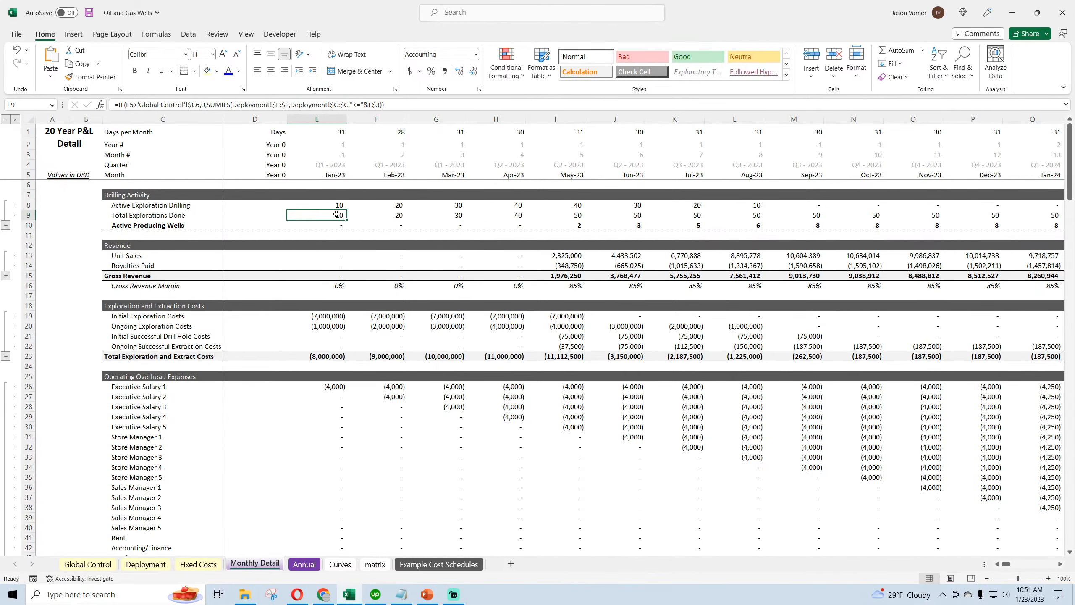
left_click(377, 215)
left_click(332, 214)
left_click_drag(336, 214, 359, 215)
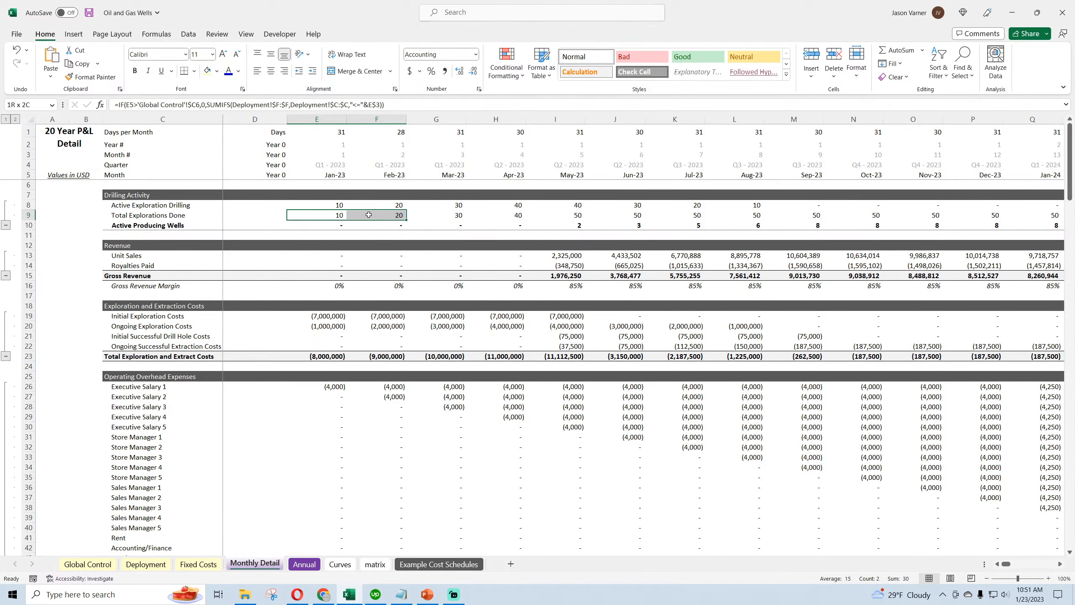
left_click(338, 215)
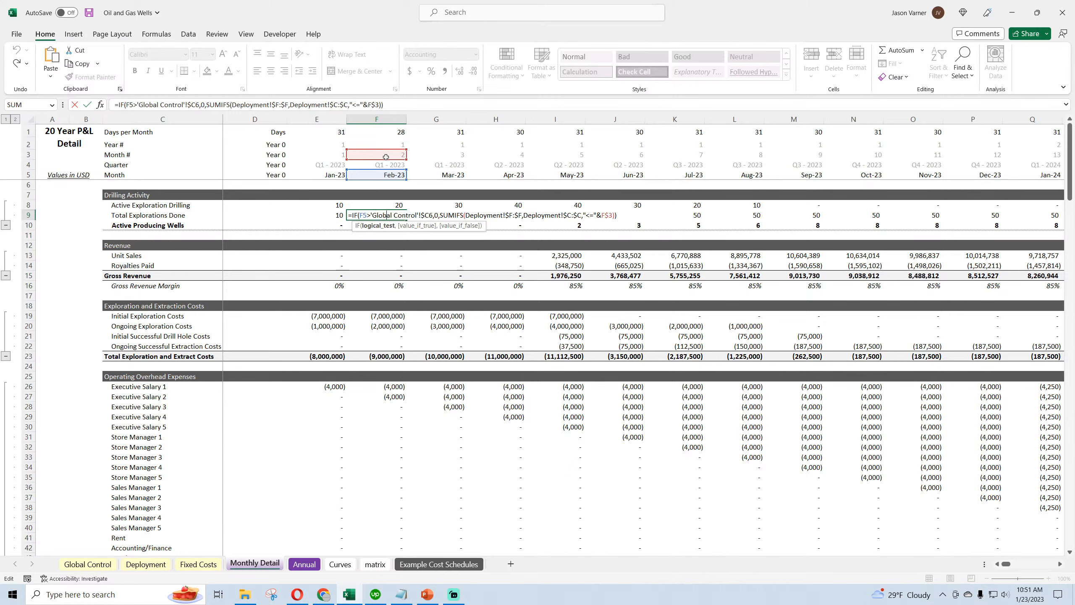
key("ctrl+Return")
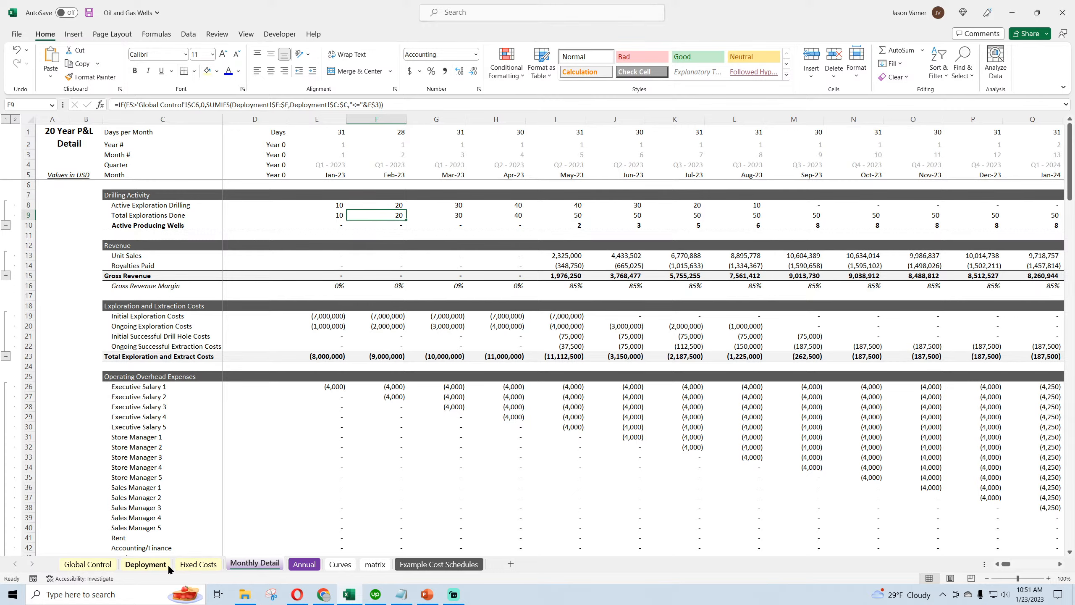
Step: Examine the drilling start months and drill hole counts of the first two wells on the Deployment sheet
left_click(199, 564)
left_click(145, 563)
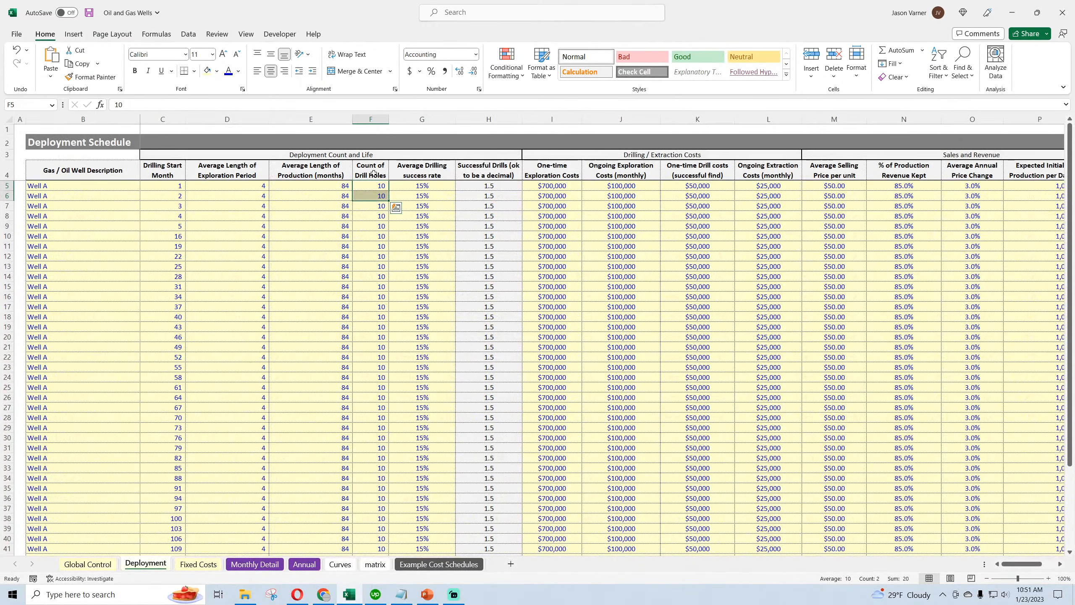
left_click(375, 186)
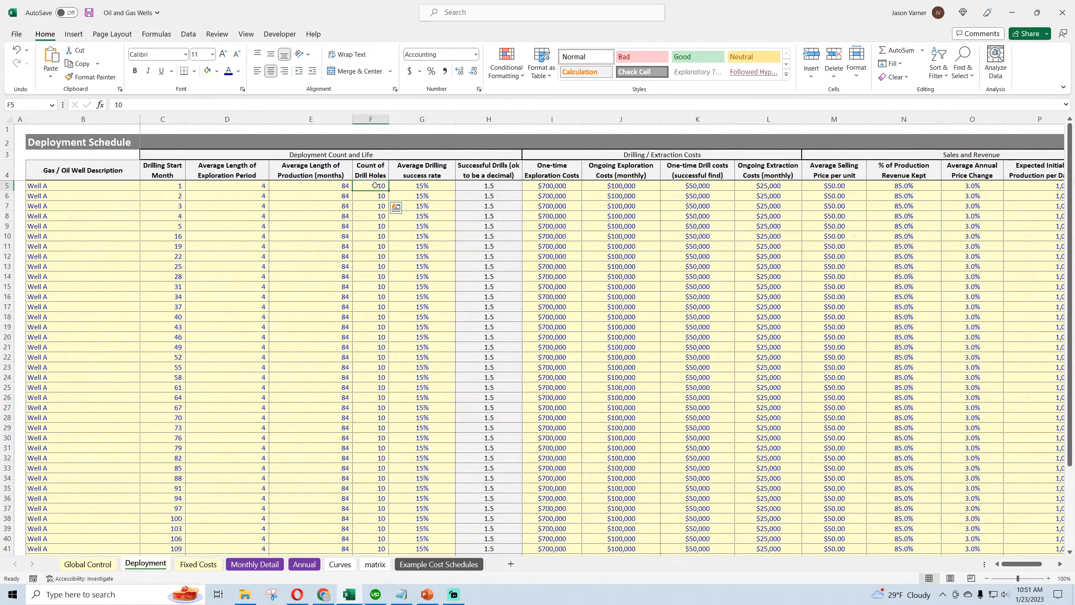
left_click(173, 187)
left_click_drag(173, 190, 172, 194)
left_click(171, 185)
left_click(369, 188)
left_click_drag(369, 188, 371, 194)
left_click(371, 188)
left_click(374, 196)
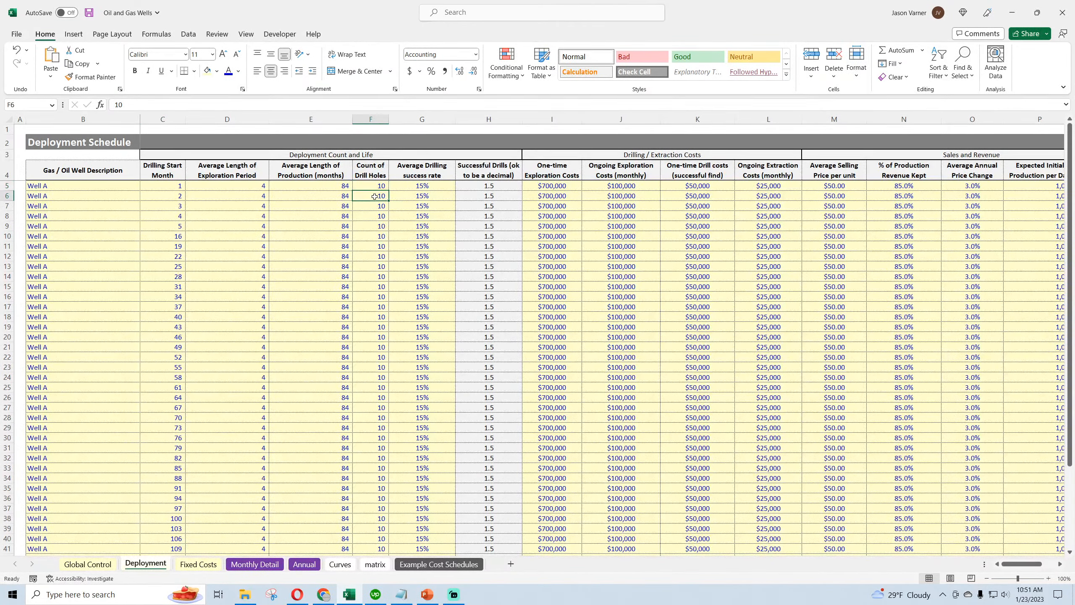
Step: Compare January 2023 Active Exploration Drilling on Monthly Detail with the first well's average exploration period on Deployment
left_click(255, 564)
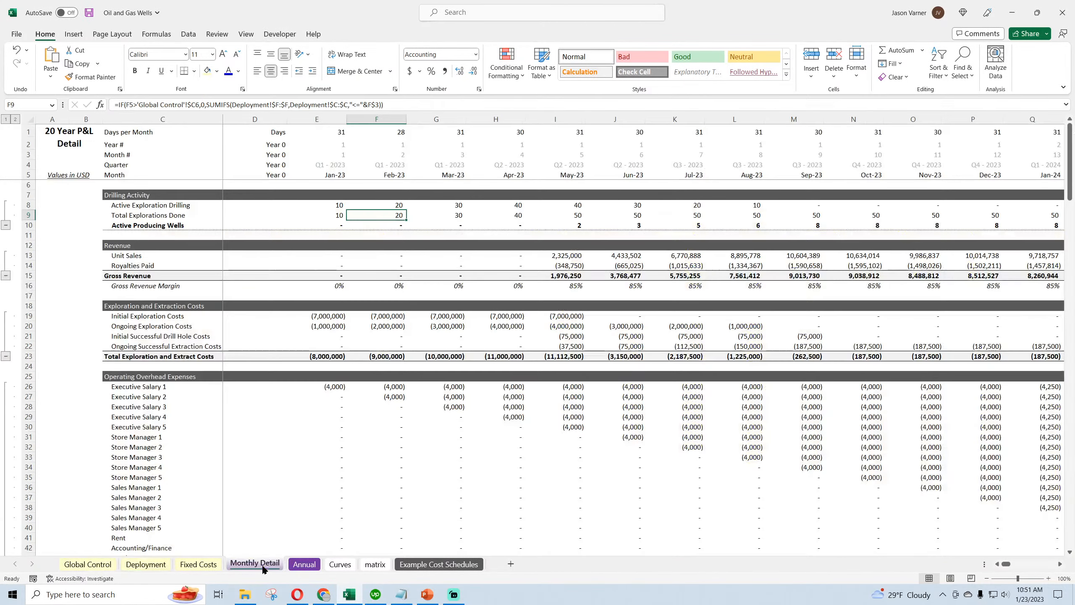
left_click(328, 205)
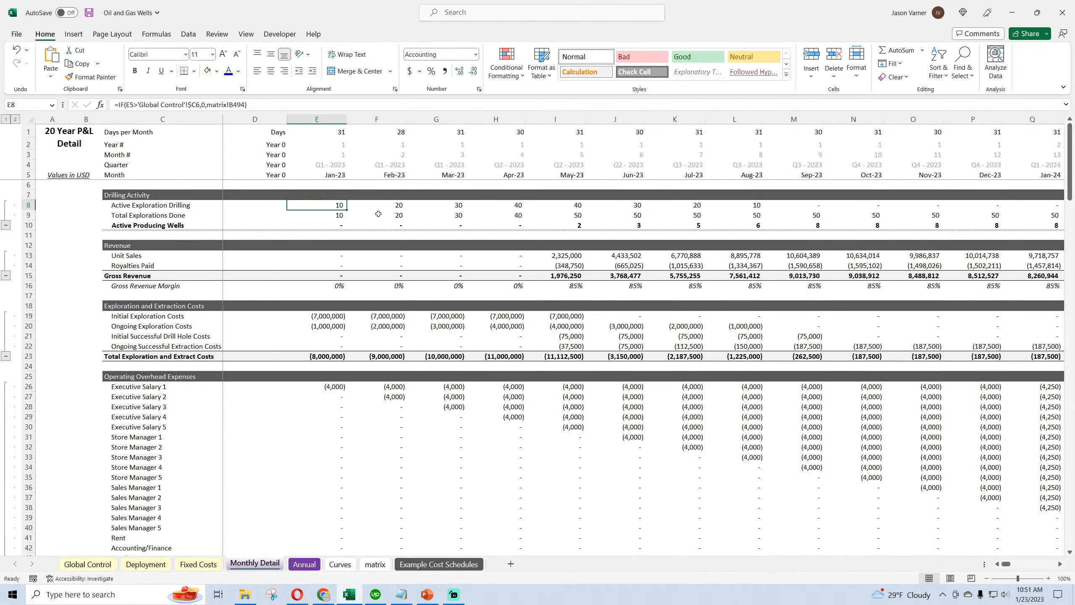
left_click(146, 564)
left_click(251, 187)
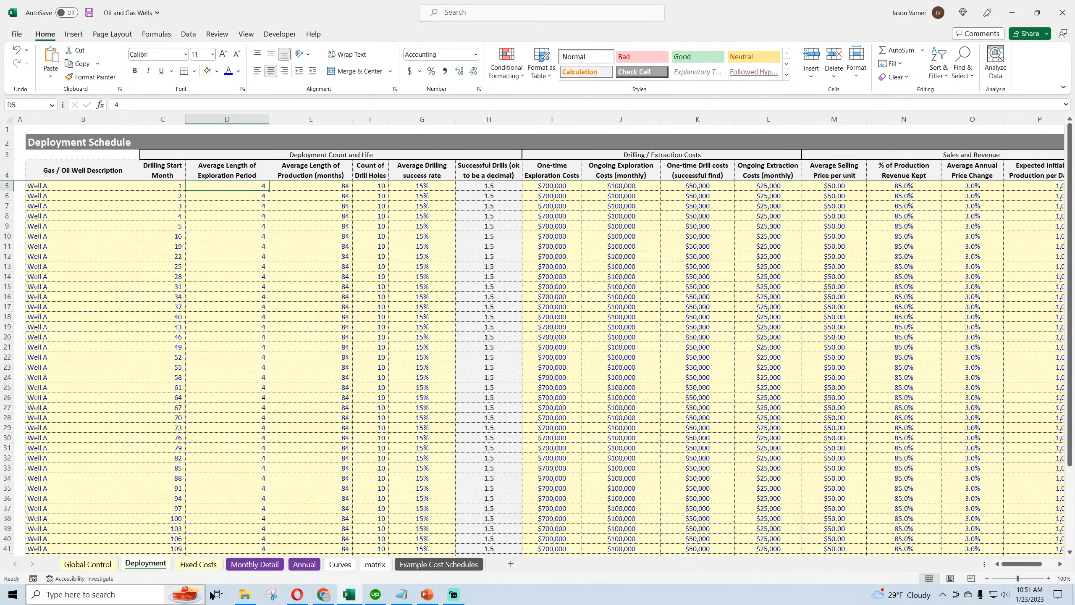
left_click(255, 564)
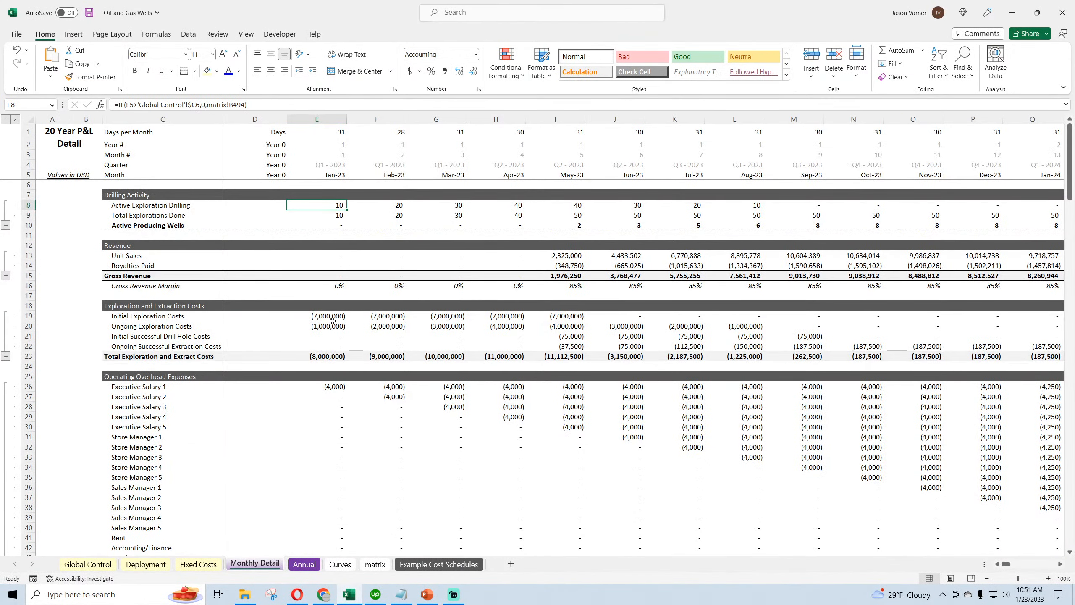
Step: Compare the staggered Active Explorations rows on the matrix sheet with the February and March 2023 Active Exploration Drilling cells on Monthly Detail
left_click(380, 567)
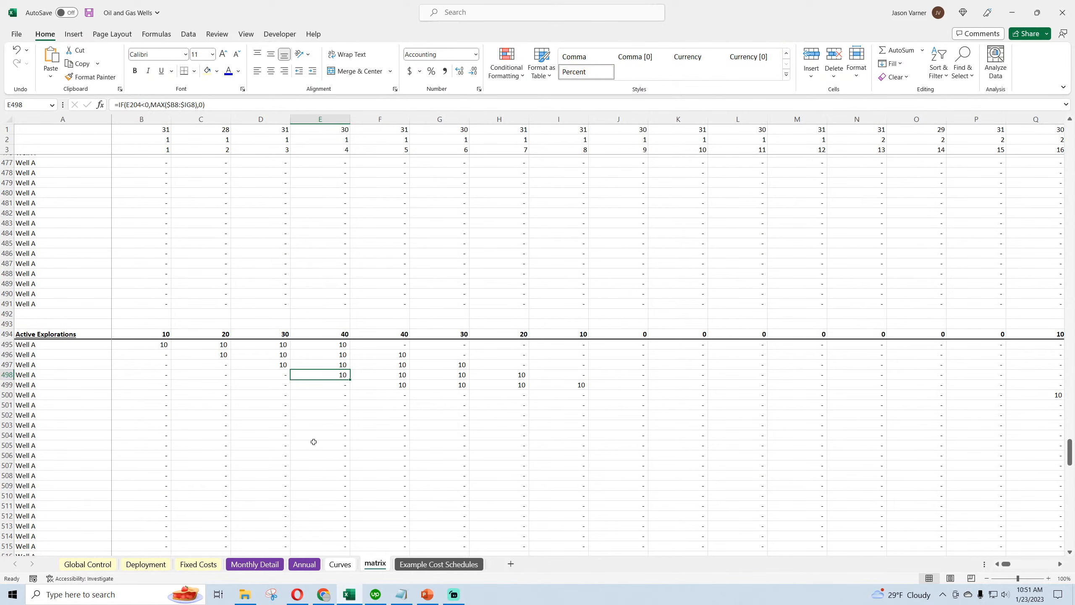
left_click_drag(159, 348, 338, 345)
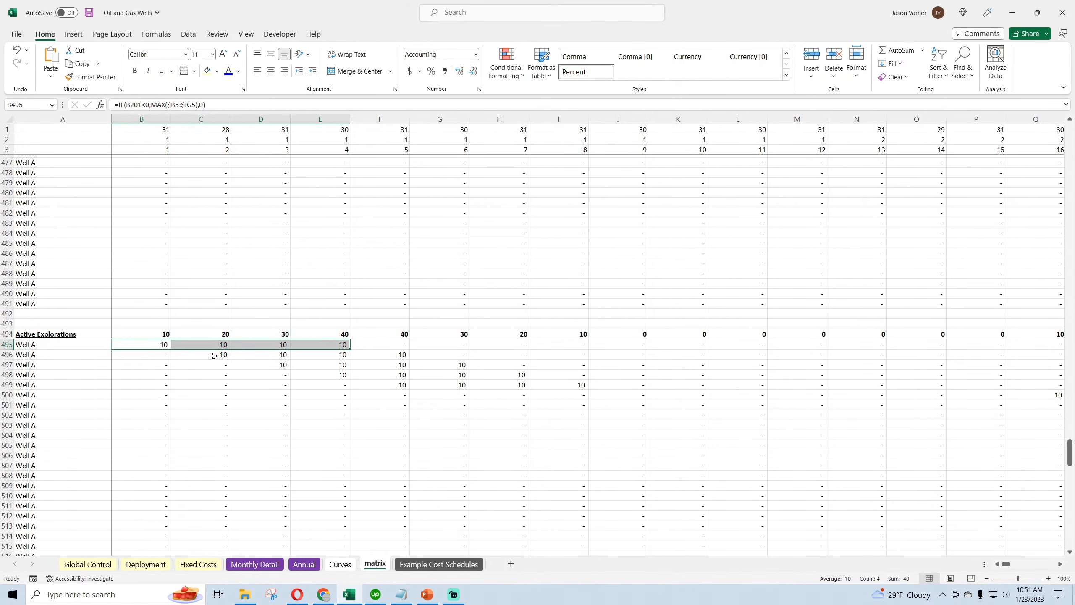
left_click_drag(214, 356, 386, 365)
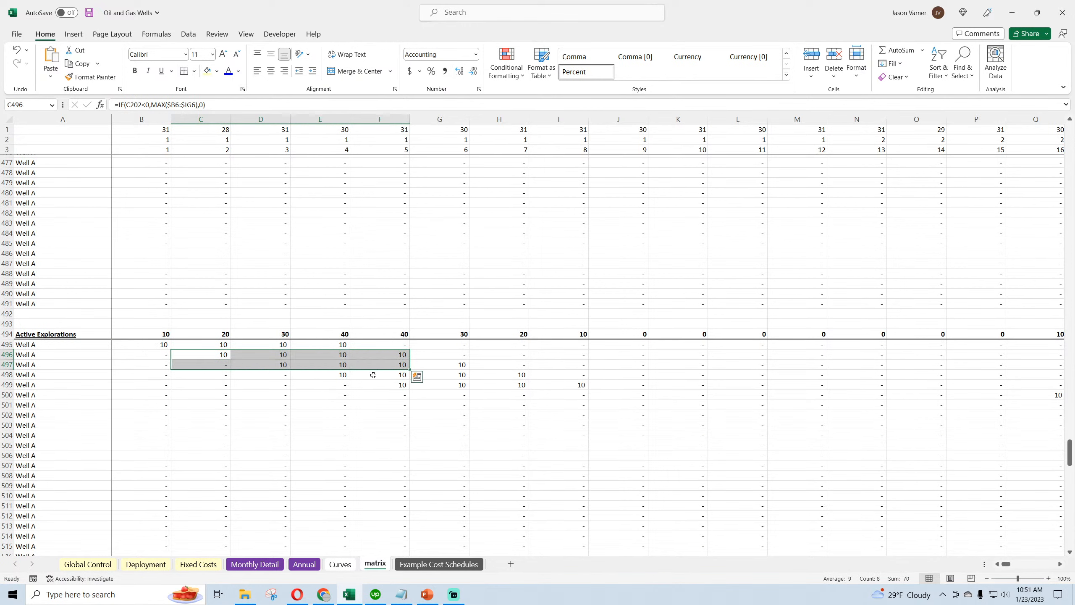
left_click_drag(159, 345, 474, 383)
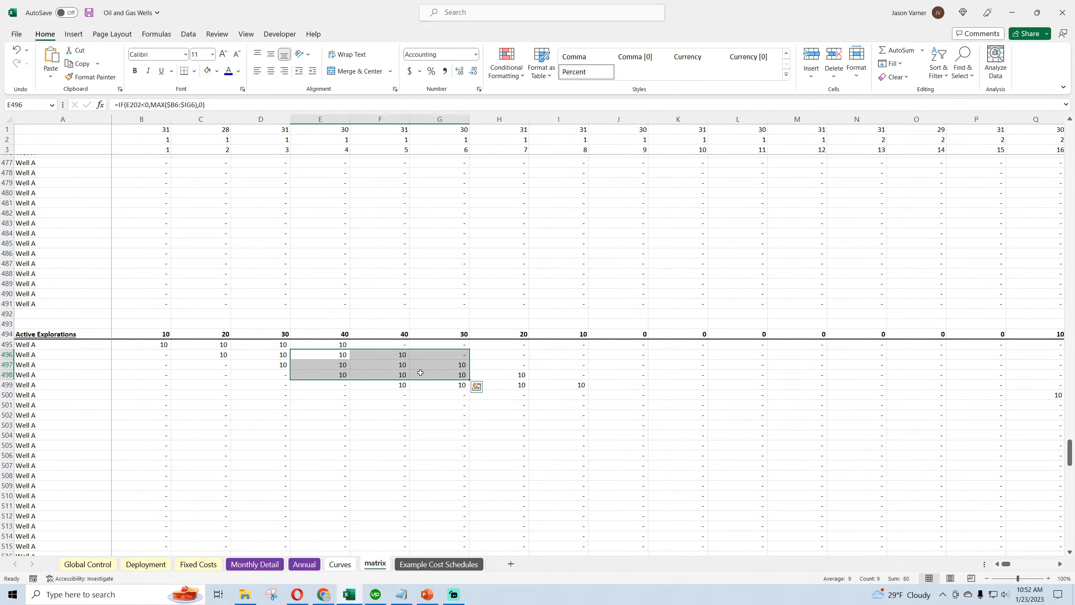
left_click(257, 564)
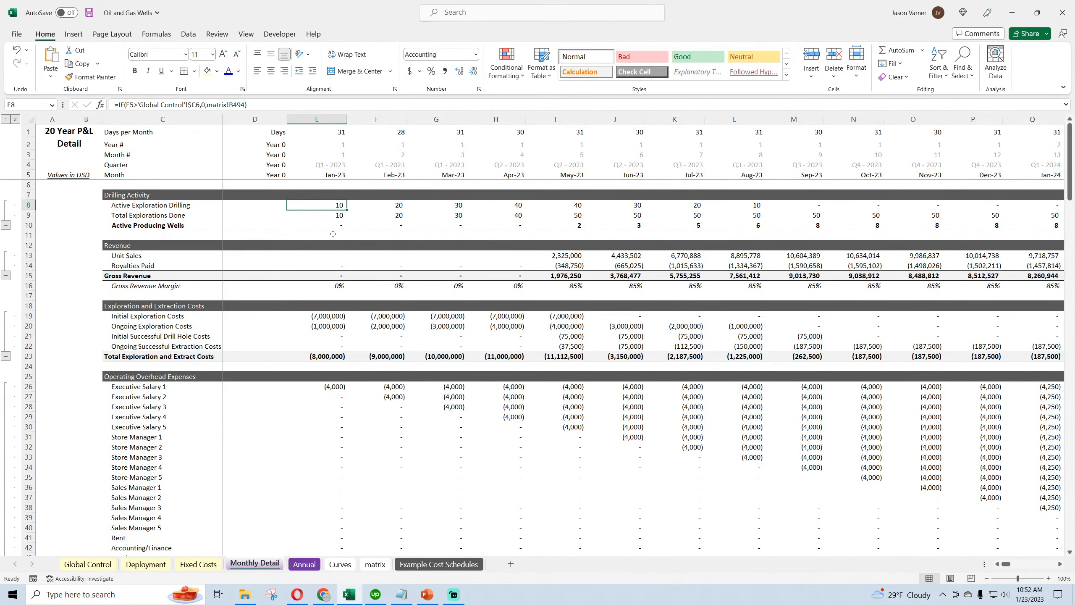
left_click(390, 203)
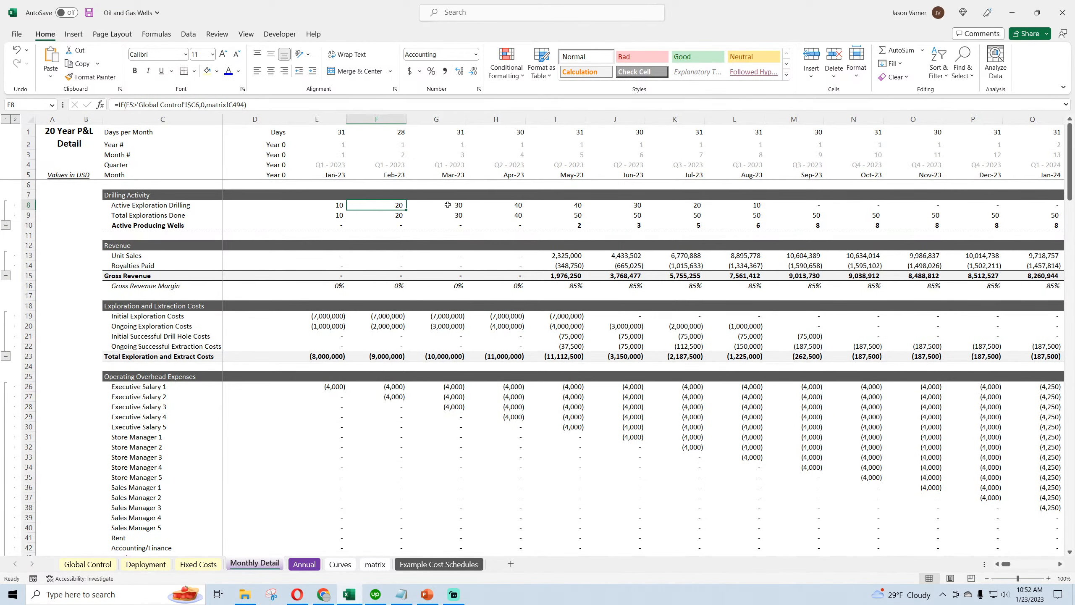
left_click(447, 205)
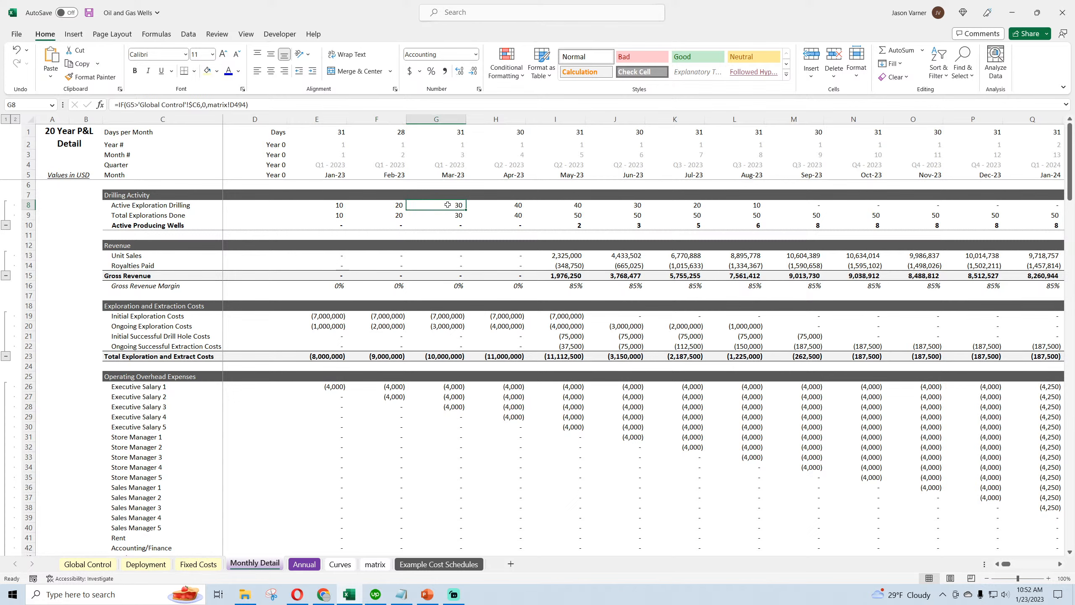
Step: Copy the full formula text from the FY 2023 Total Explorations Done cell on the Annual sheet
left_click(304, 564)
left_click(312, 198)
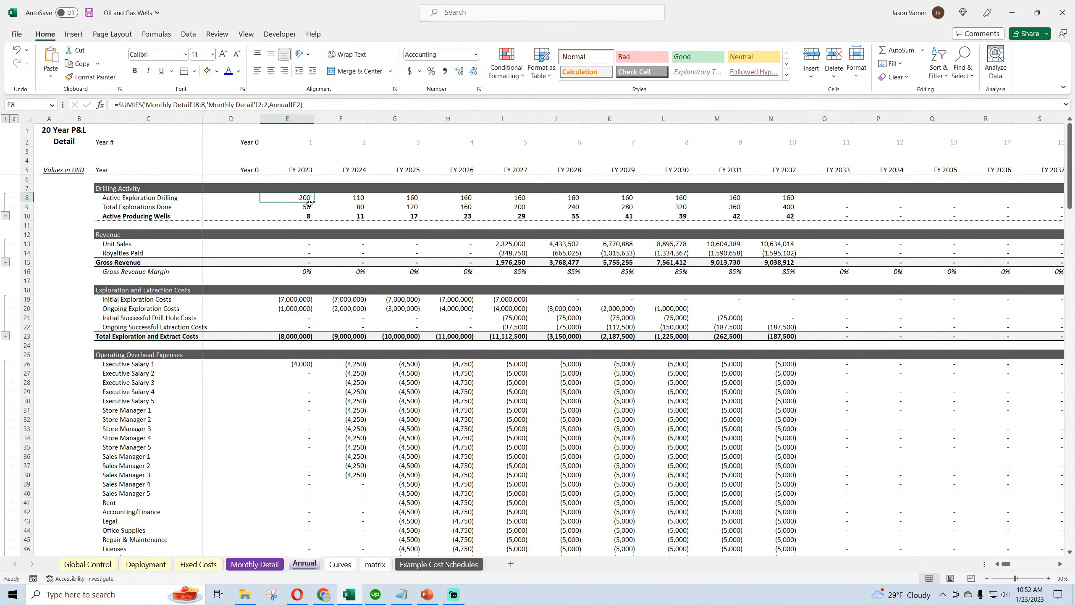
left_click(301, 206)
left_click_drag(371, 102, 115, 104)
right_click(156, 103)
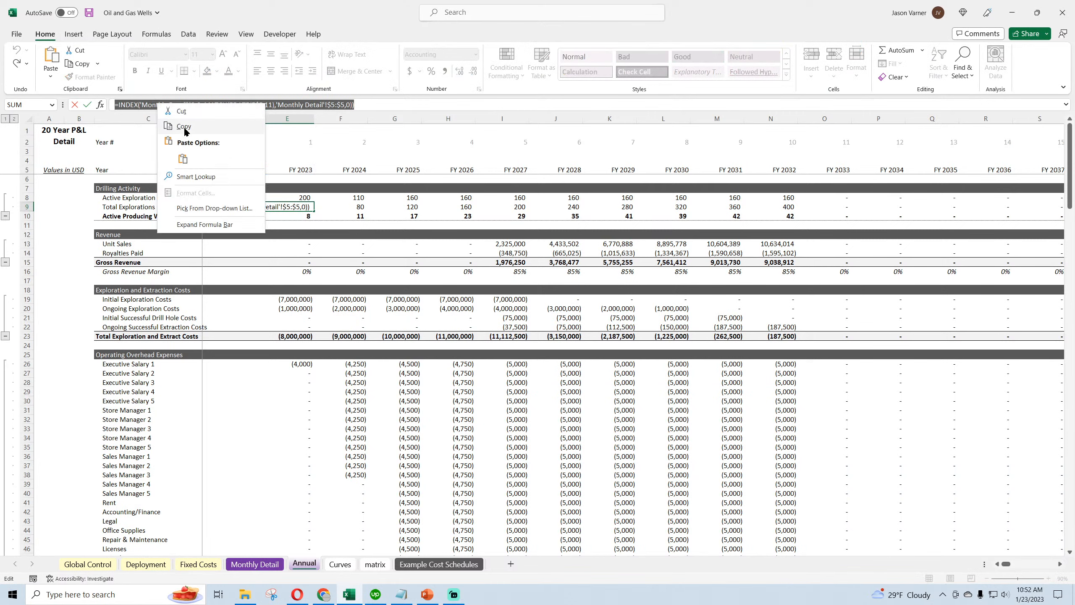
left_click(183, 126)
key("Return")
Step: Replace the FY 2023 Active Exploration Drilling formula with the copied INDEX/MATCH formula, changing its lookup row to 'Monthly Detail'!8:8
left_click(288, 196)
left_click_drag(323, 105, 104, 105)
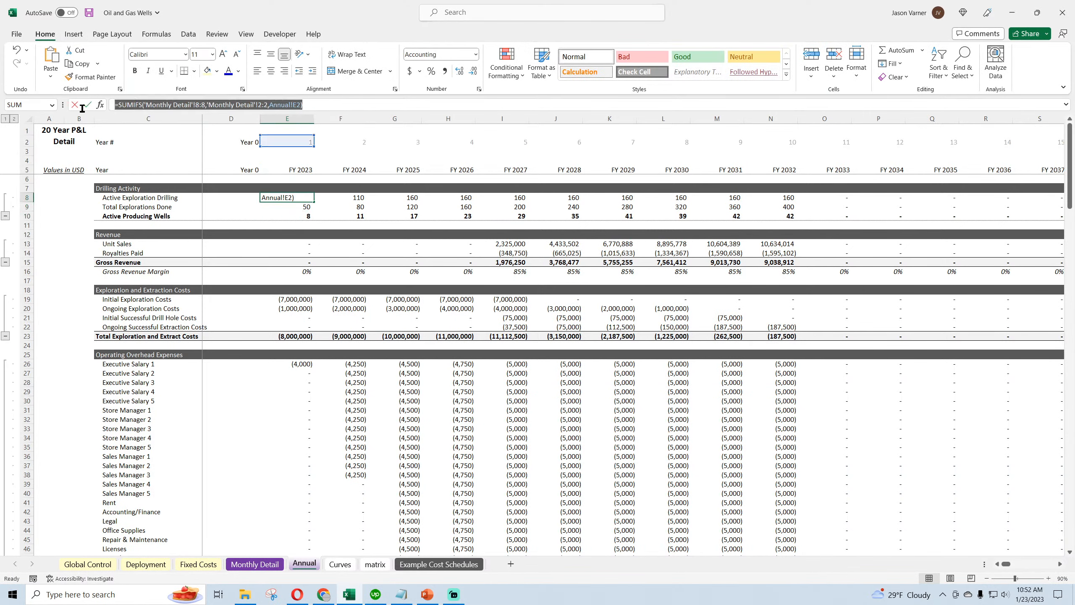
right_click(146, 105)
left_click(167, 160)
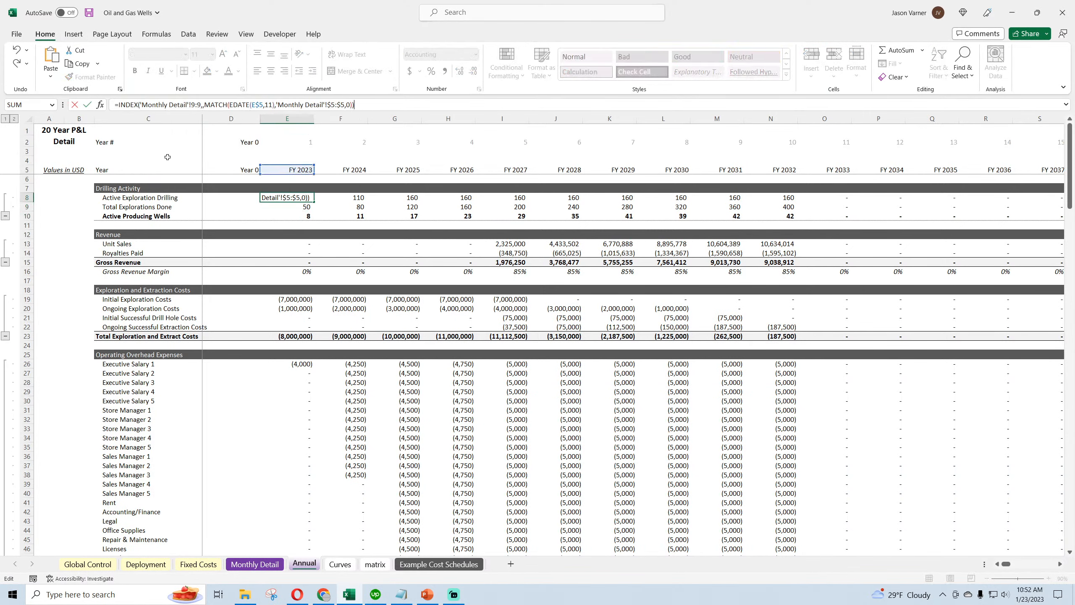
left_click(195, 106)
key("BackSpace")
type("8")
key("Right")
key("Right")
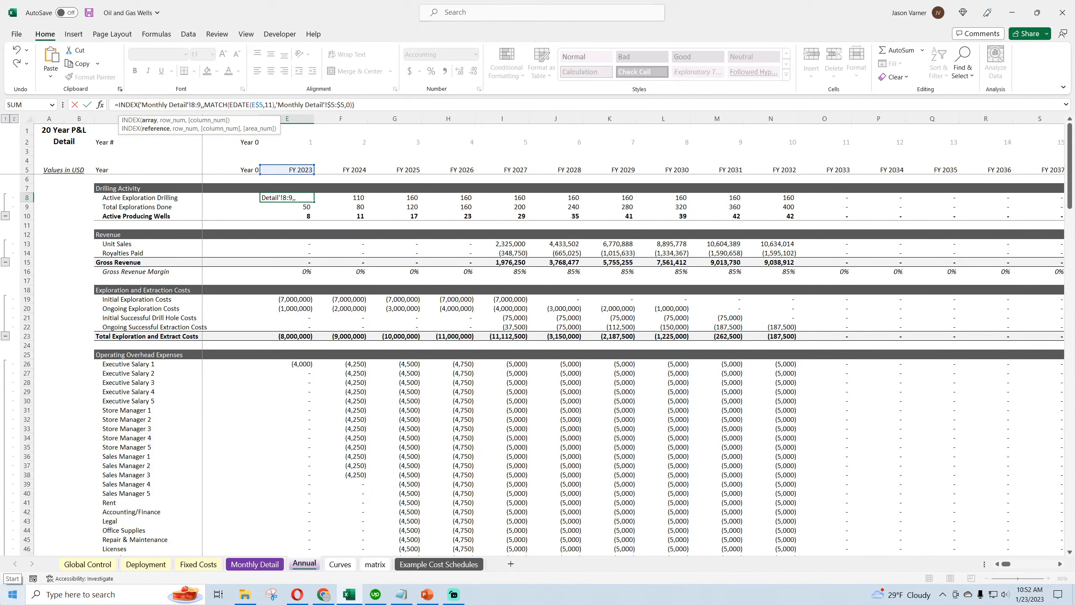
key("Return")
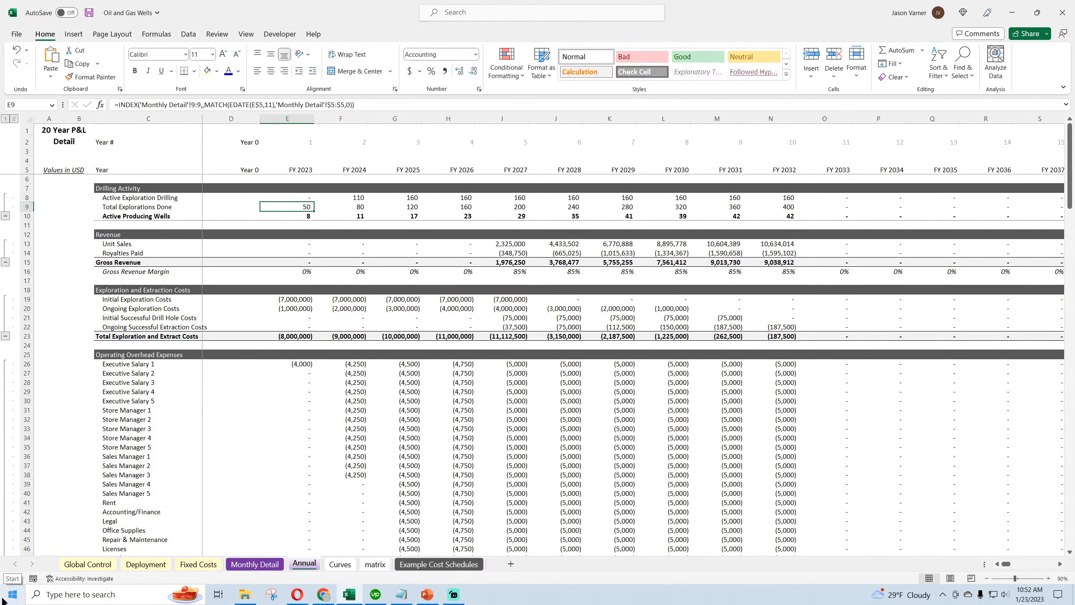
Step: Fill the new FY 2023 Active Exploration Drilling formula across through FY 2033 and recheck the formula in E8
left_click(305, 198)
left_click_drag(314, 202, 825, 199)
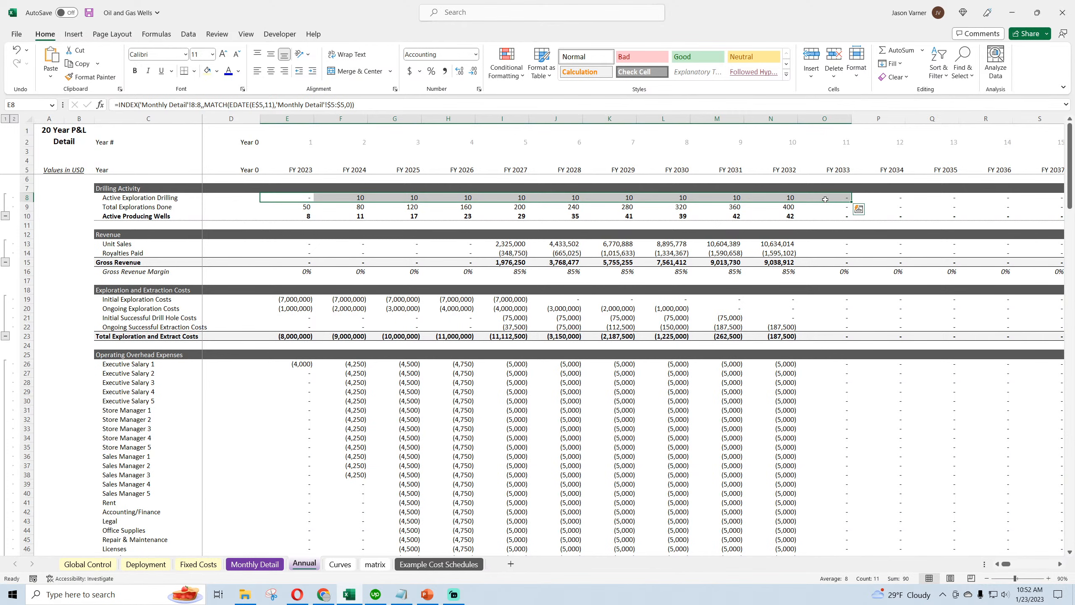
left_click(298, 197)
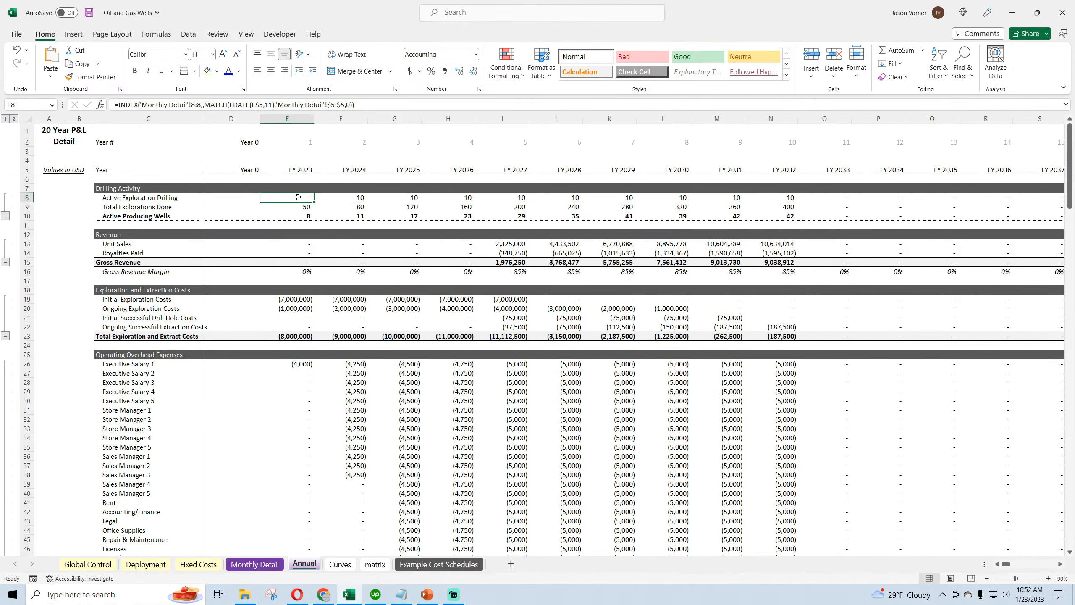
double_click(298, 197)
key("Return")
left_click(297, 197)
Step: Review the Active Exploration Drilling row on Monthly Detail from January 2023 through January 2025
left_click(253, 566)
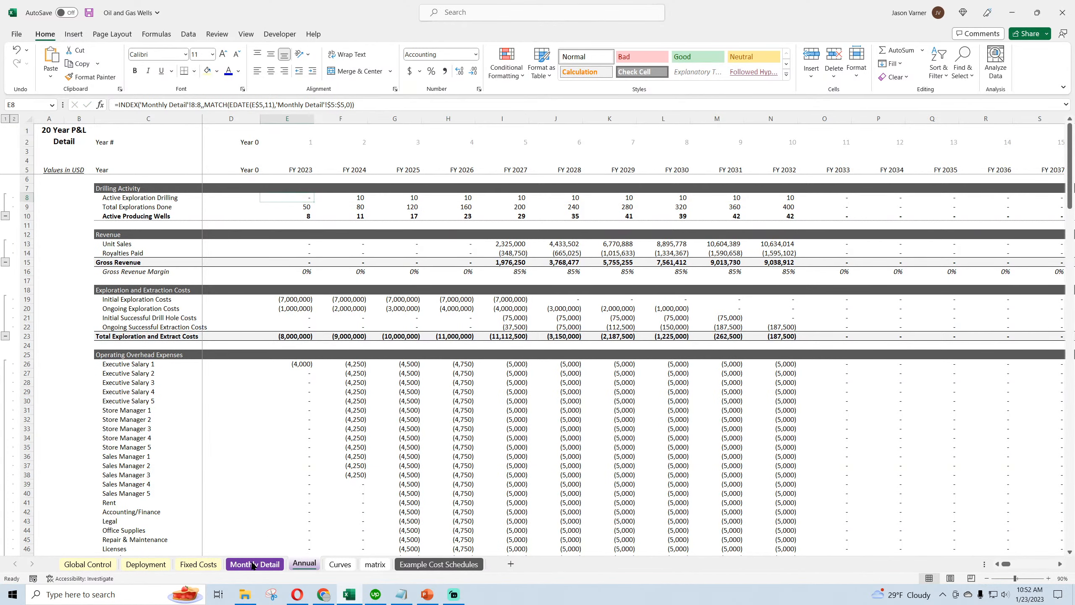
left_click(337, 205)
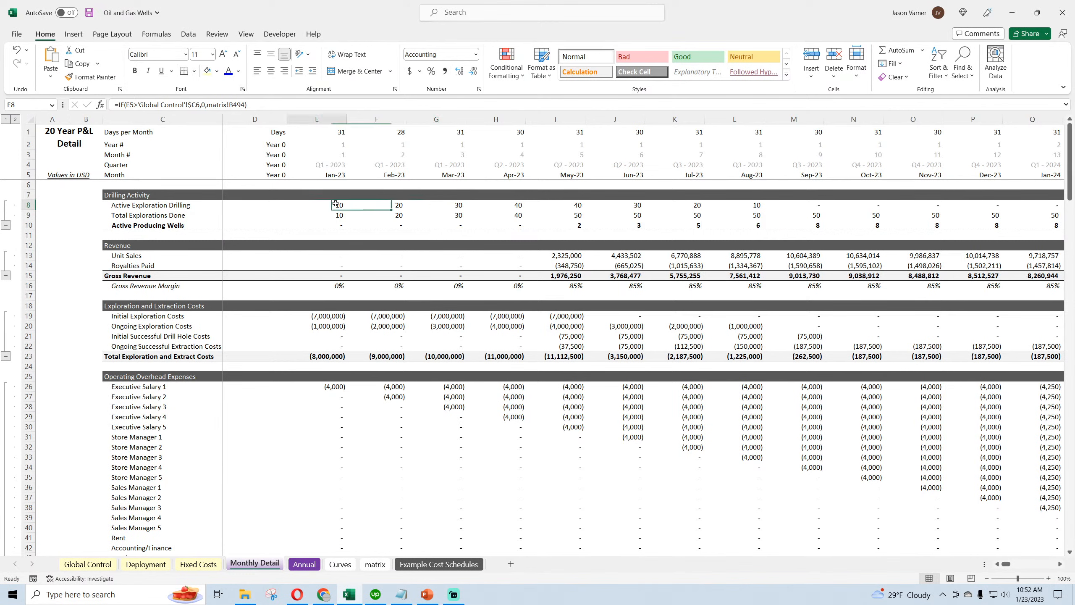
left_click_drag(339, 205, 730, 204)
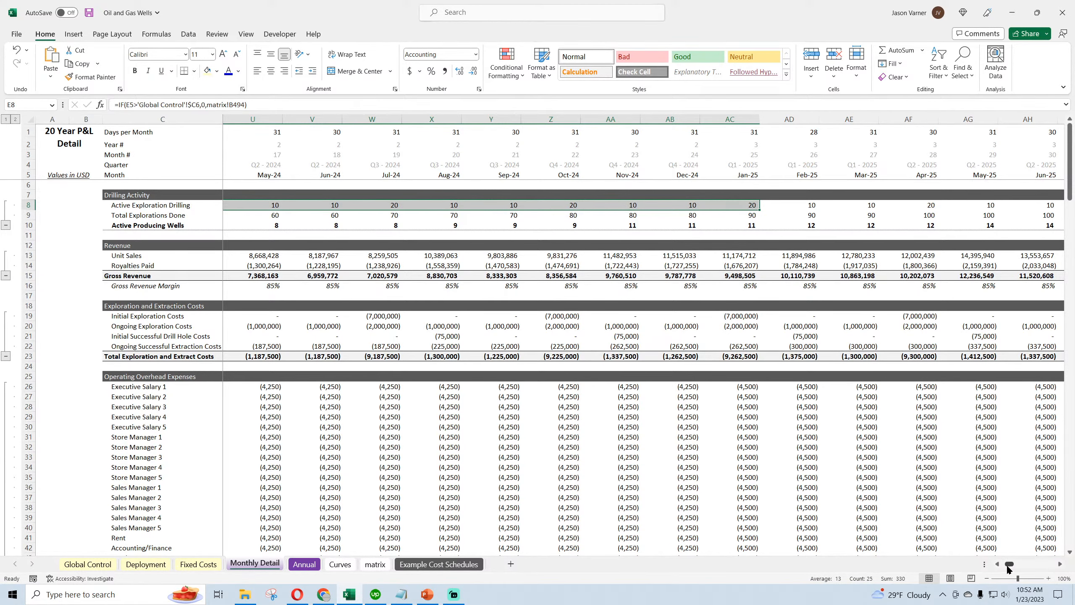
left_click_drag(1009, 565, 1004, 565)
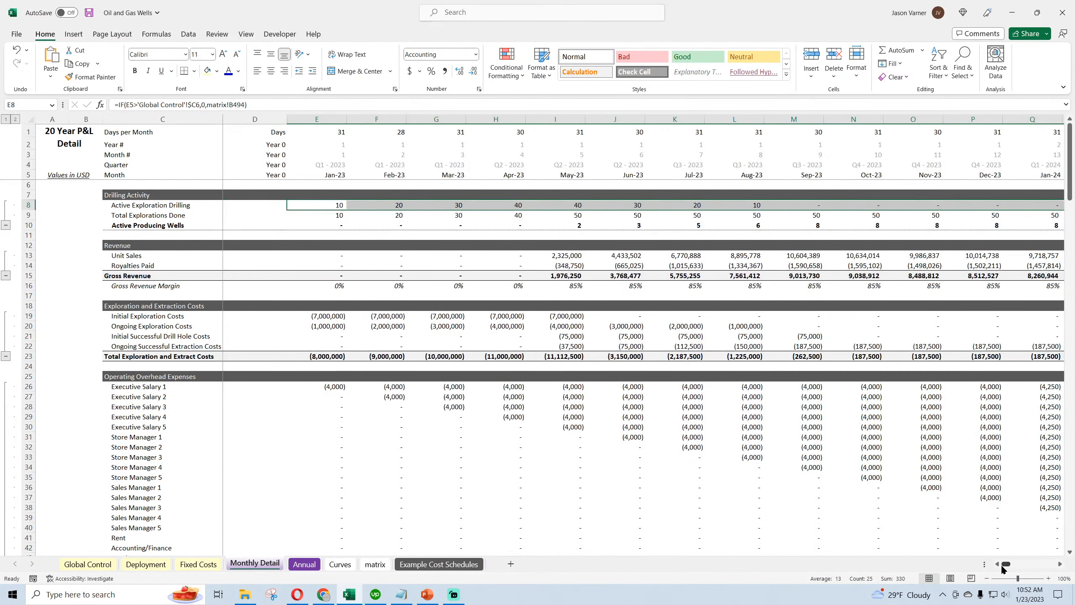
Step: Extend the FY 2023 Active Exploration Drilling formula across the remaining fiscal years on the Annual sheet
left_click(304, 564)
left_click_drag(316, 197, 1009, 199)
left_click_drag(1007, 564, 1004, 564)
Step: Inspect the Active Explorations formula for the first well in month 1 on the matrix sheet
left_click(270, 566)
left_click(375, 564)
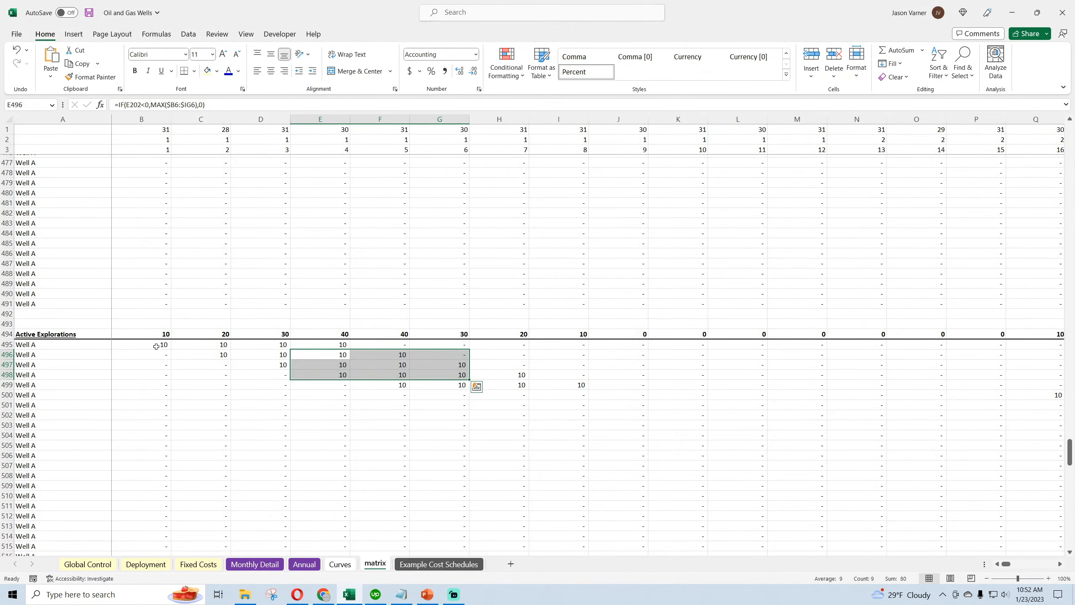
left_click(156, 346)
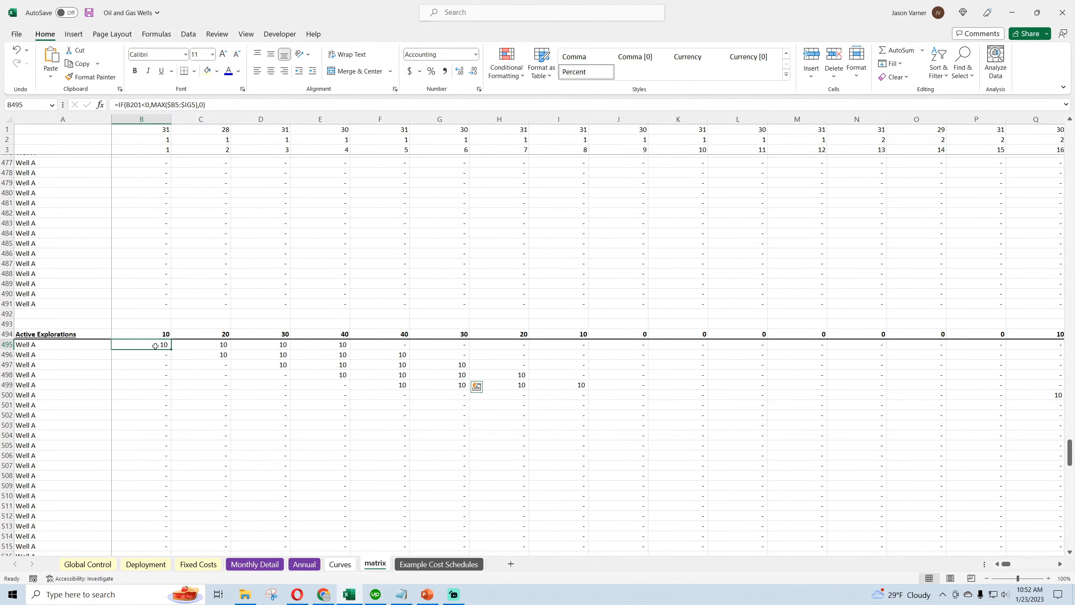
Step: Trace the staggered Active Explorations entries of the first five wells and their monthly total on the matrix sheet through month 10
left_click_drag(156, 347, 310, 343)
left_click(327, 336)
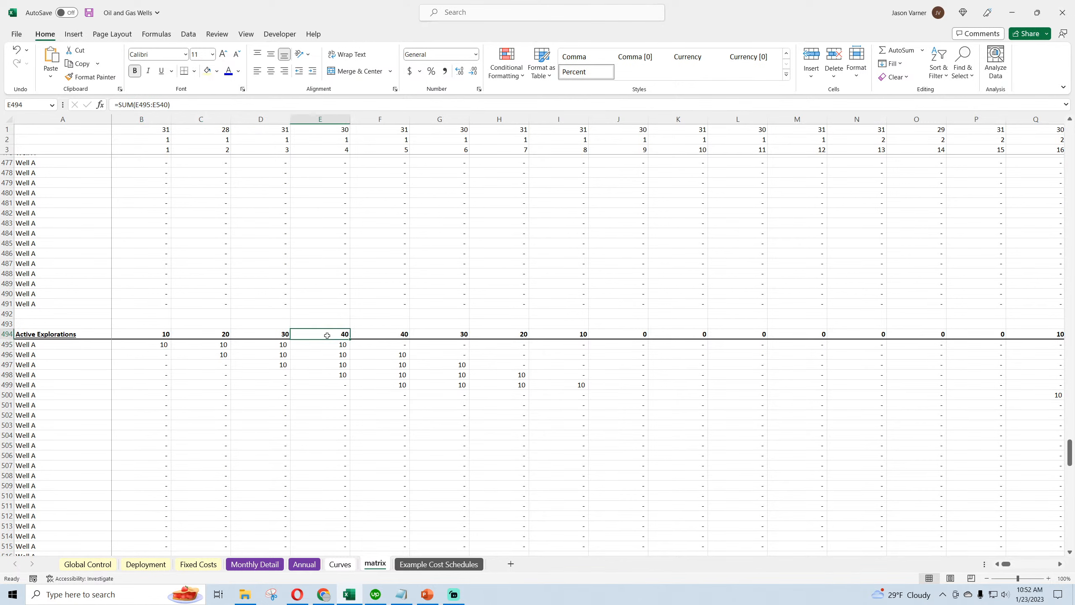
left_click(384, 346)
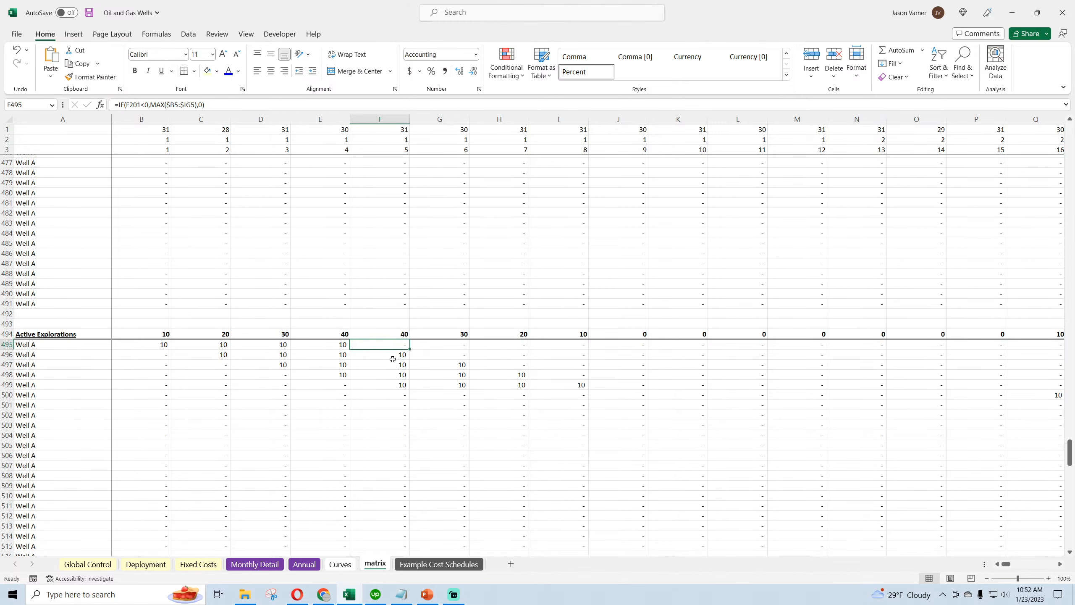
left_click(392, 358)
left_click_drag(451, 368, 462, 384)
left_click(566, 384)
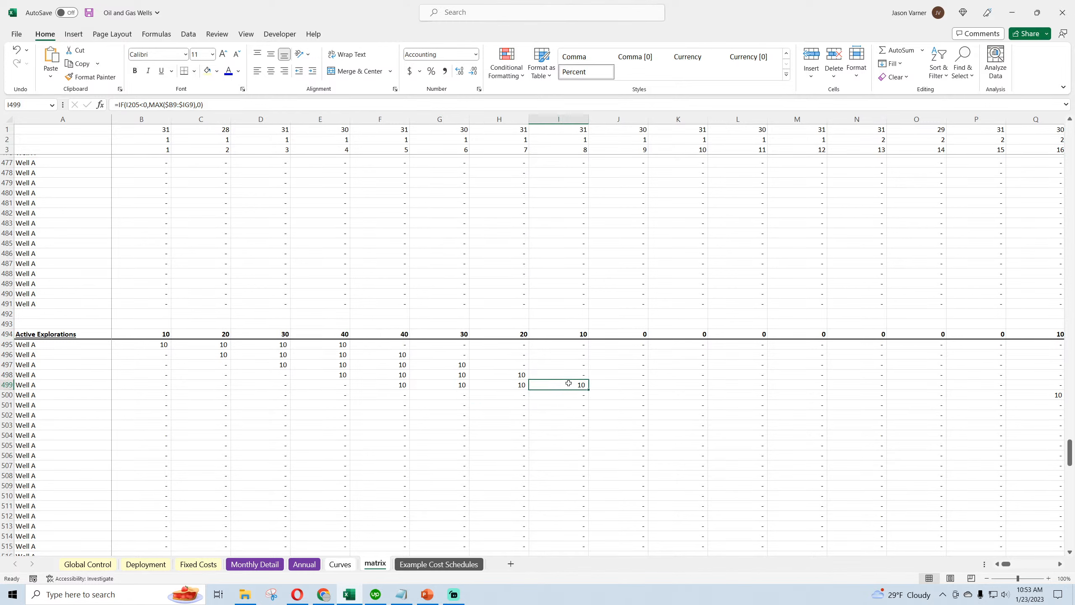
left_click(660, 363)
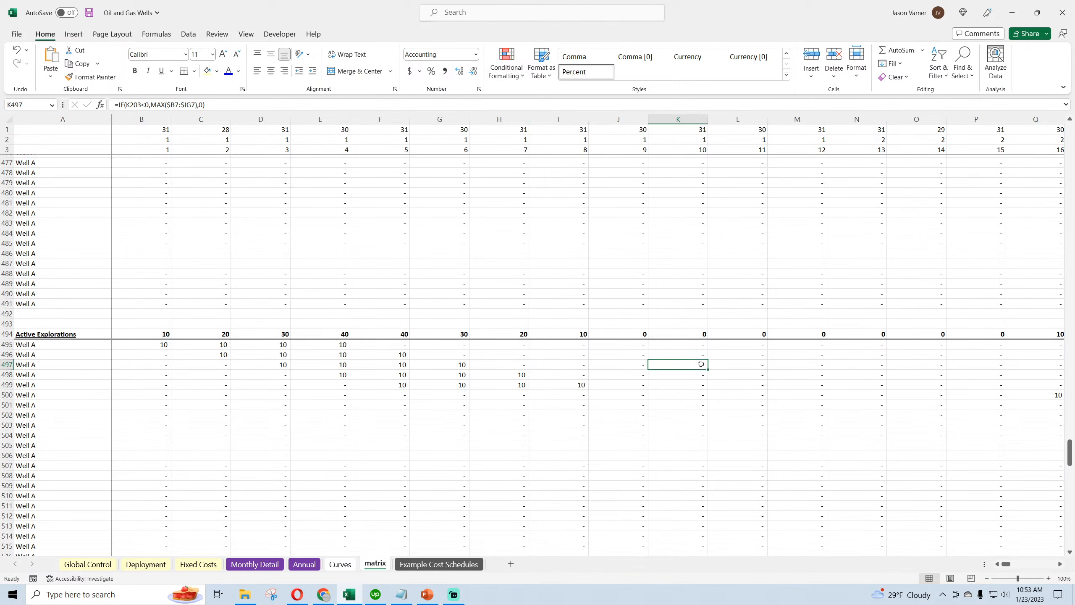
Step: Examine the Active Explorations totals and well entries across the matrix sheet from month 10 through month 66
key("Right")
key("Right")
key("Right")
key("Right")
key("Right")
key("Right")
key("Right")
key("Right")
key("Right")
key("Right")
key("Right")
key("Right")
key("Right")
key("Right")
key("Right")
key("Right")
key("Right")
key("Right")
key("Right")
key("Right")
key("Right")
key("Right")
key("Right")
key("Right")
key("Right")
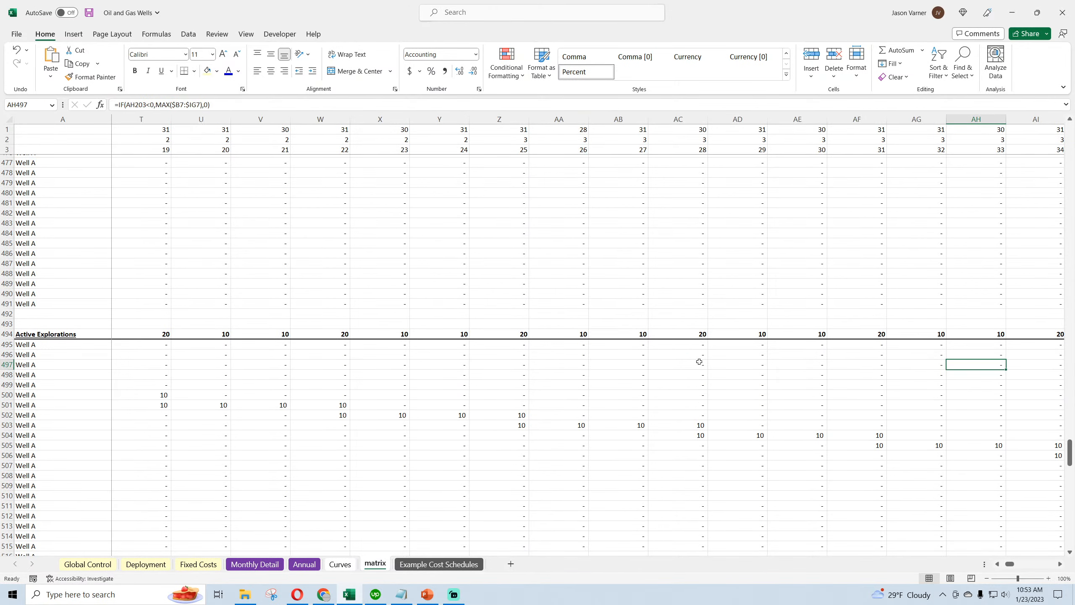
key("Right")
key("Right")
key("Right")
key("Right")
key("Right")
key("Right")
key("Right")
key("Right")
key("Right")
key("Right")
key("Right")
key("Right")
key("Right")
key("Right")
key("Right")
key("Right")
key("Right")
key("Right")
key("Right")
key("Right")
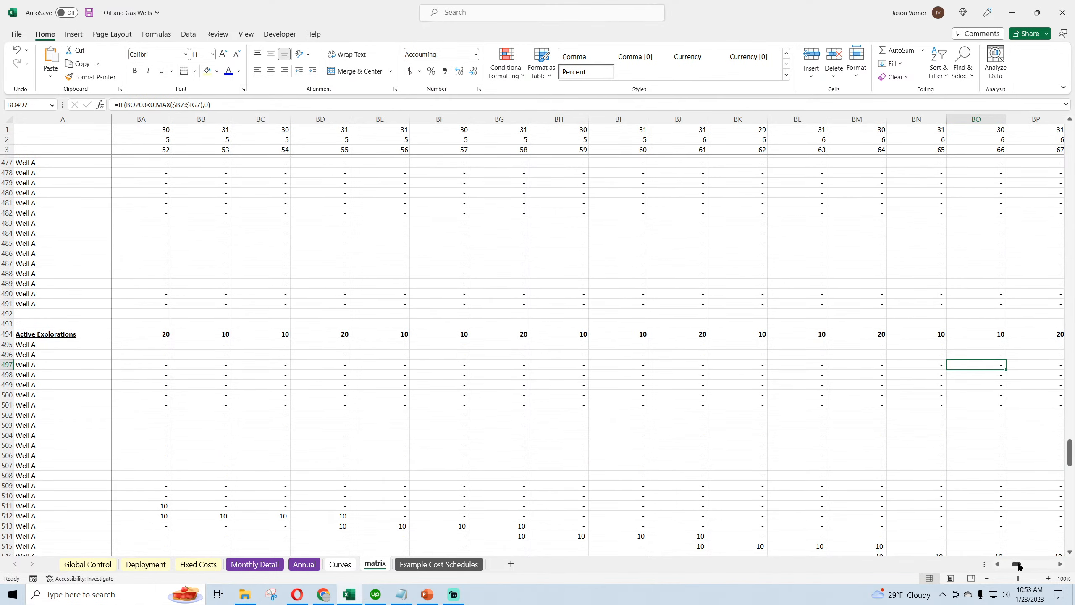
key("Home")
Step: Compare the January 2023 formulas for Active Exploration Drilling and Total Explorations Done on Monthly Detail
left_click(259, 563)
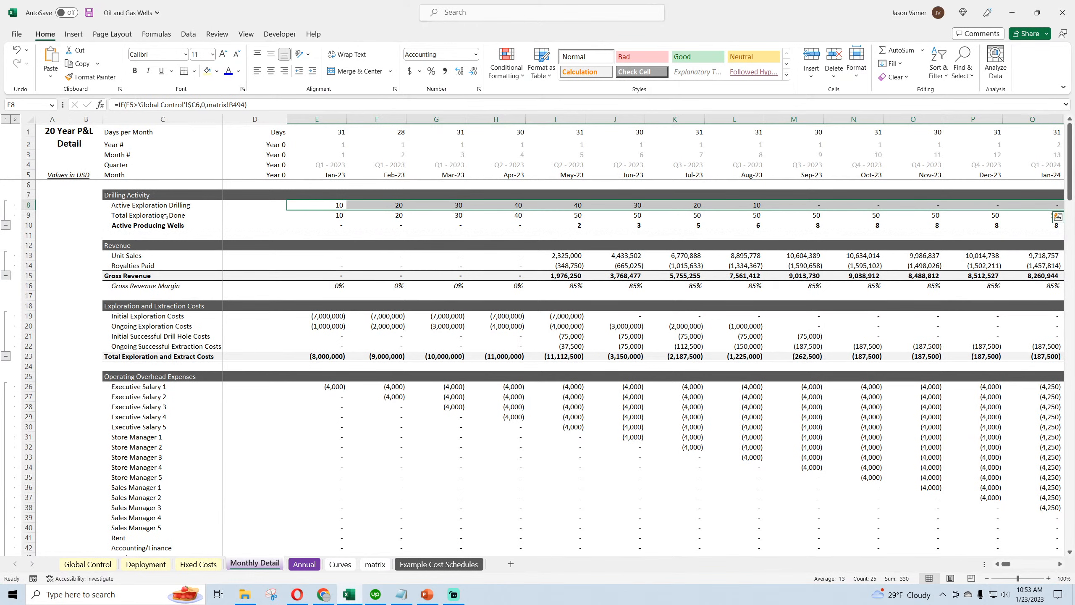
left_click(335, 206)
key("Right")
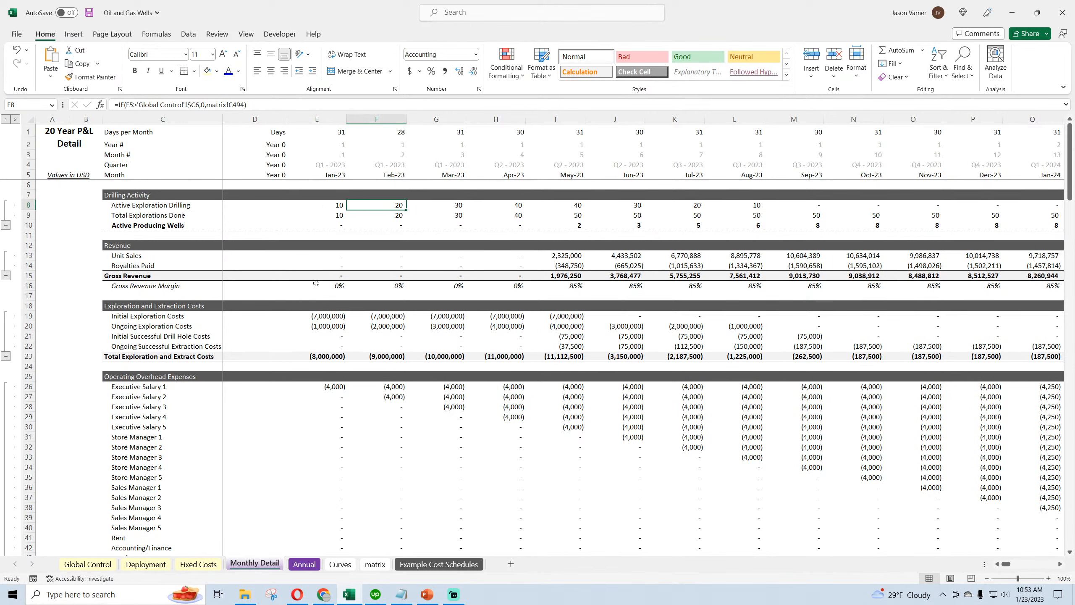
left_click(333, 217)
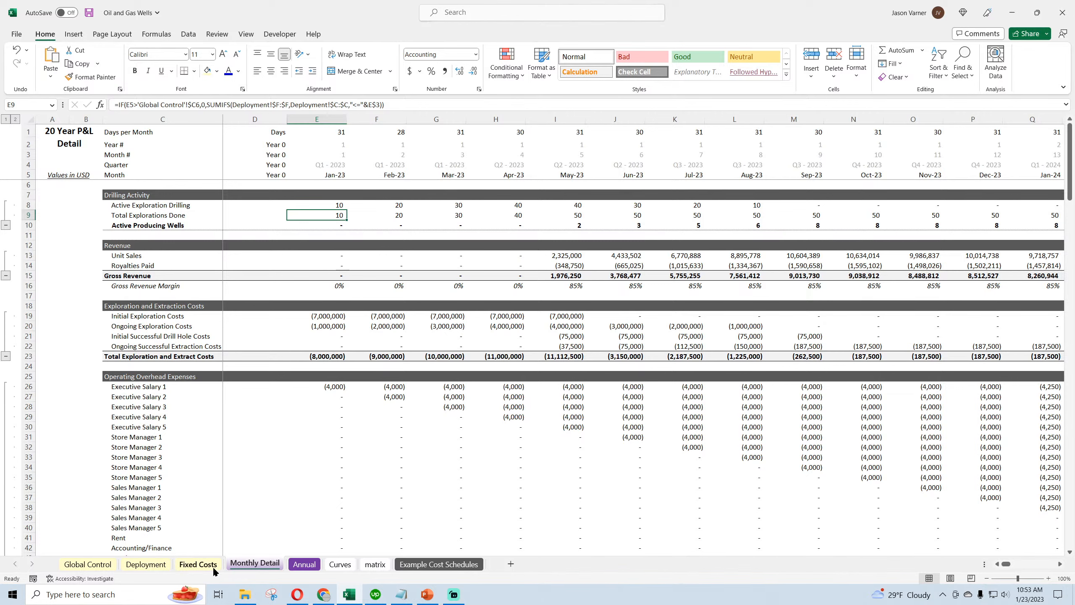
left_click(331, 204)
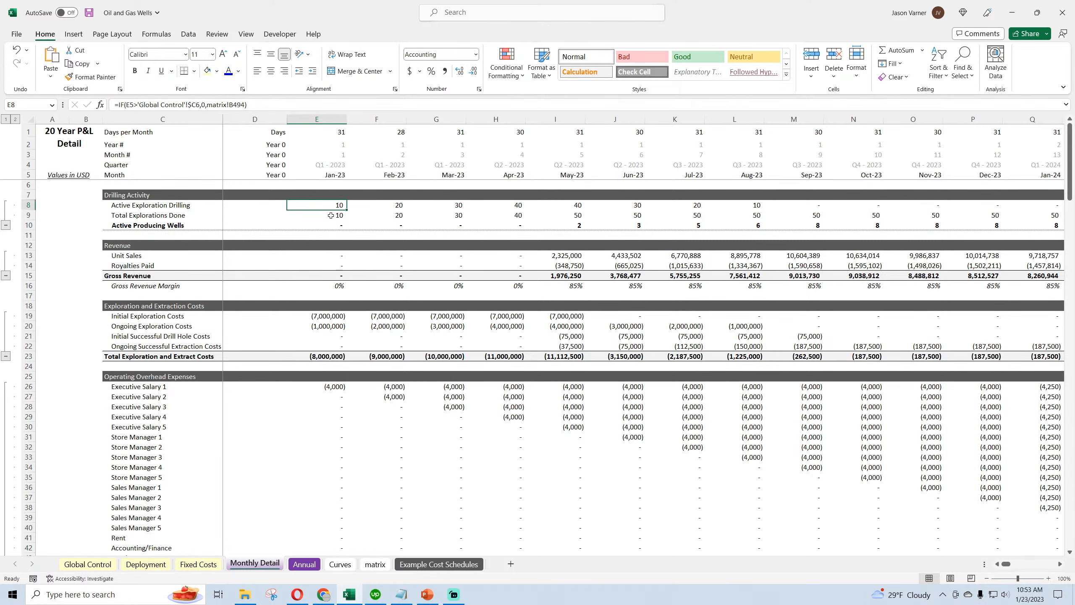
Step: Review Total Explorations Done on the Annual sheet from FY 2023 to FY 2034 and compare FY 2032 with Active Exploration Drilling
left_click(305, 565)
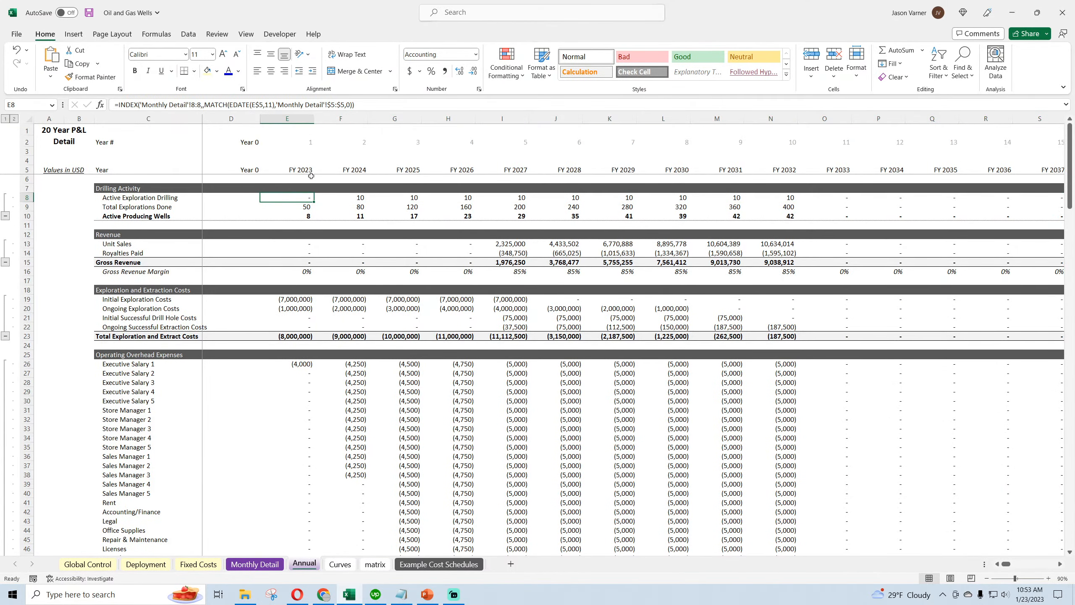
left_click(312, 207)
left_click_drag(314, 210, 894, 222)
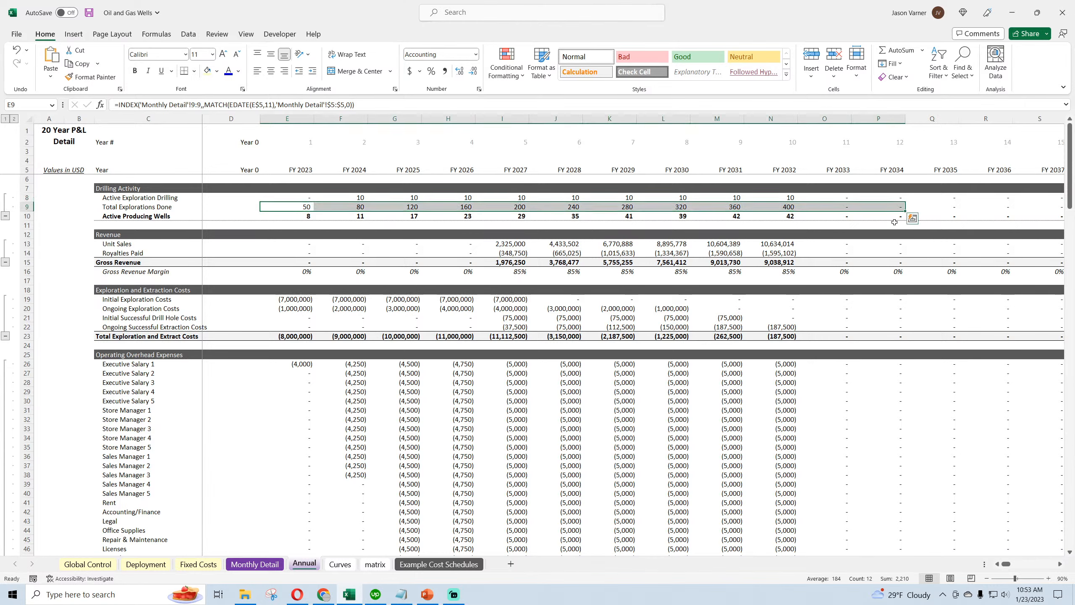
left_click_drag(788, 198, 795, 209)
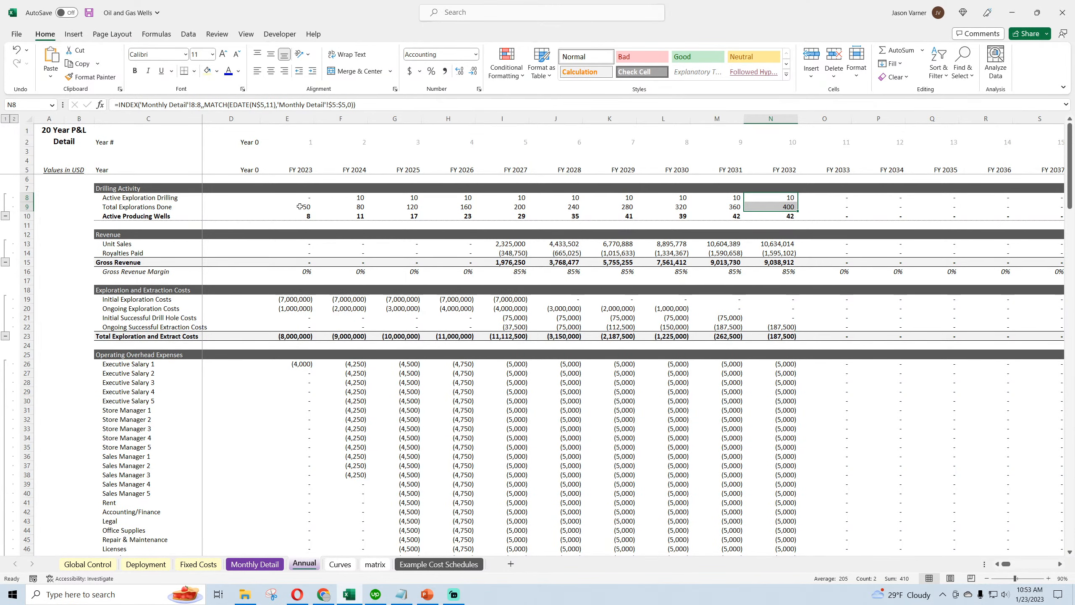
Step: Compare Active Exploration Drilling with Total Explorations Done month by month from January to August 2023 on Monthly Detail
key("ctrl+Page_Up")
left_click_drag(337, 218, 474, 215)
left_click(337, 206)
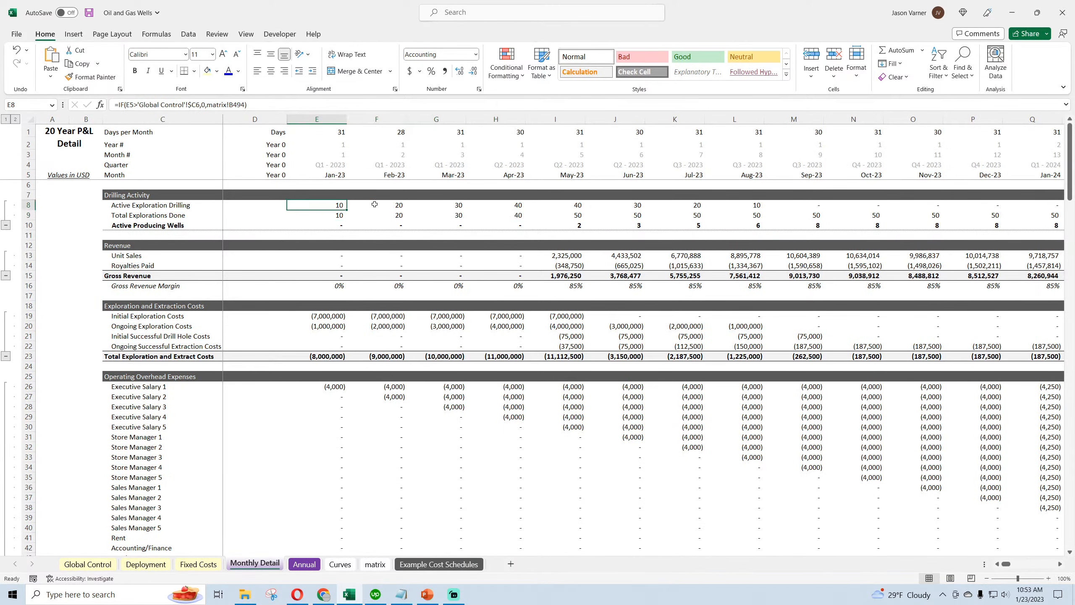
left_click(395, 205)
left_click(459, 207)
left_click(496, 205)
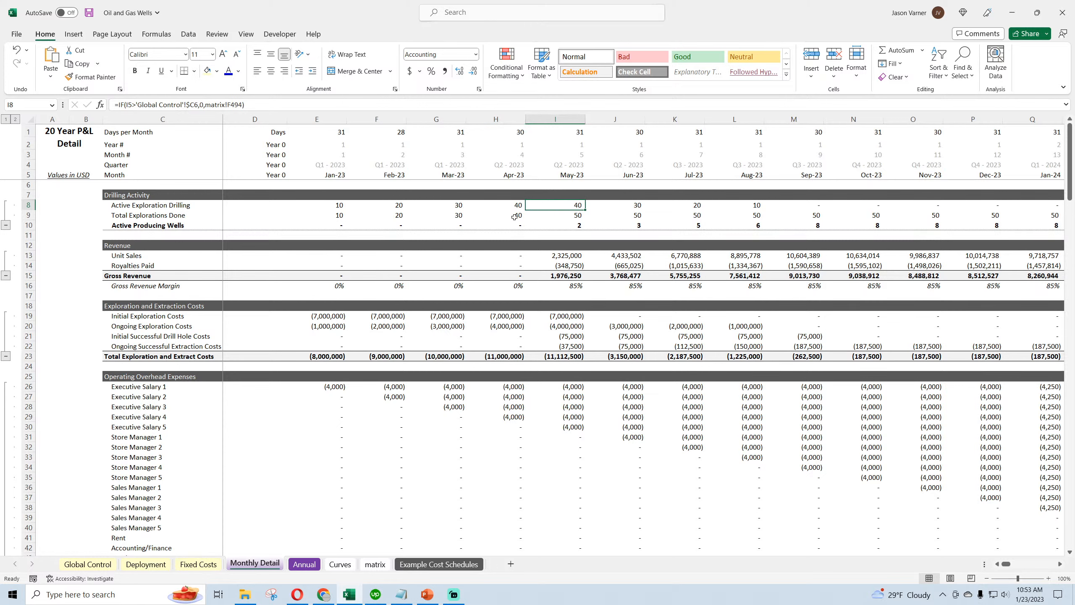
left_click_drag(511, 217, 748, 216)
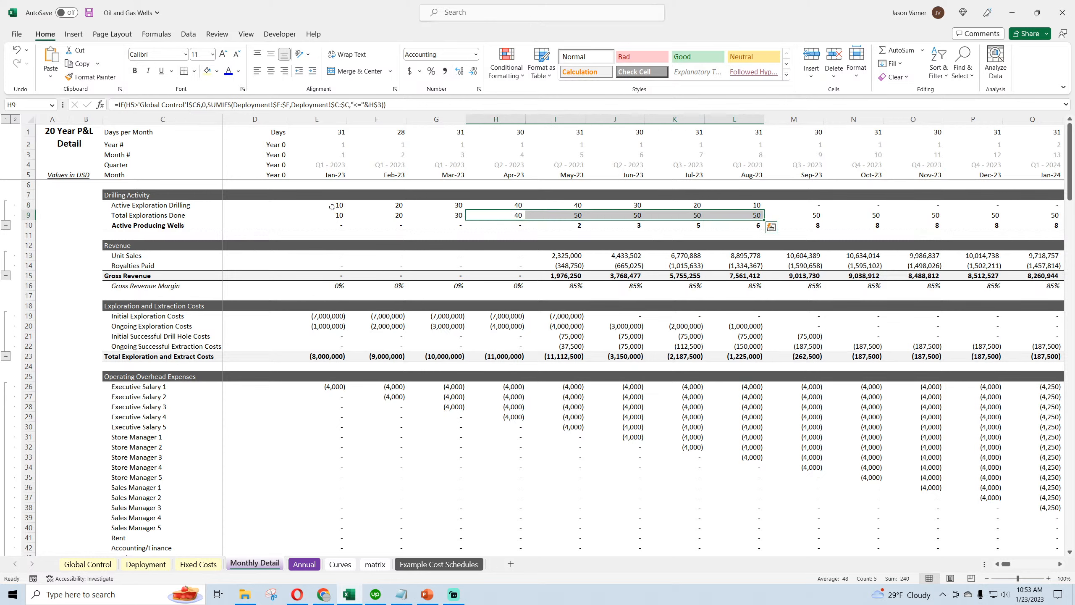
left_click_drag(331, 207, 623, 208)
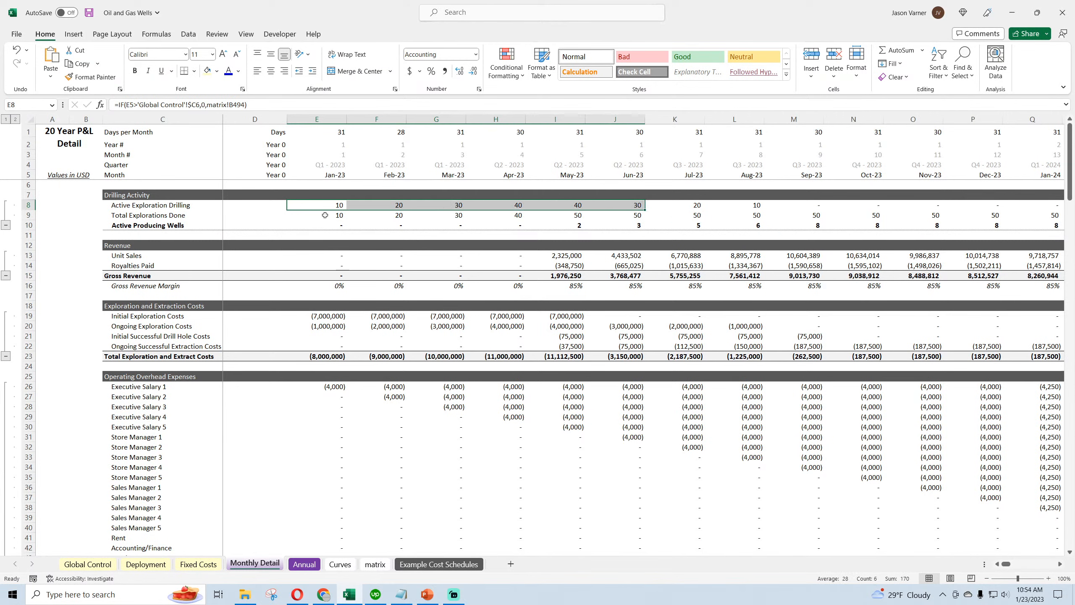
left_click_drag(324, 215, 605, 217)
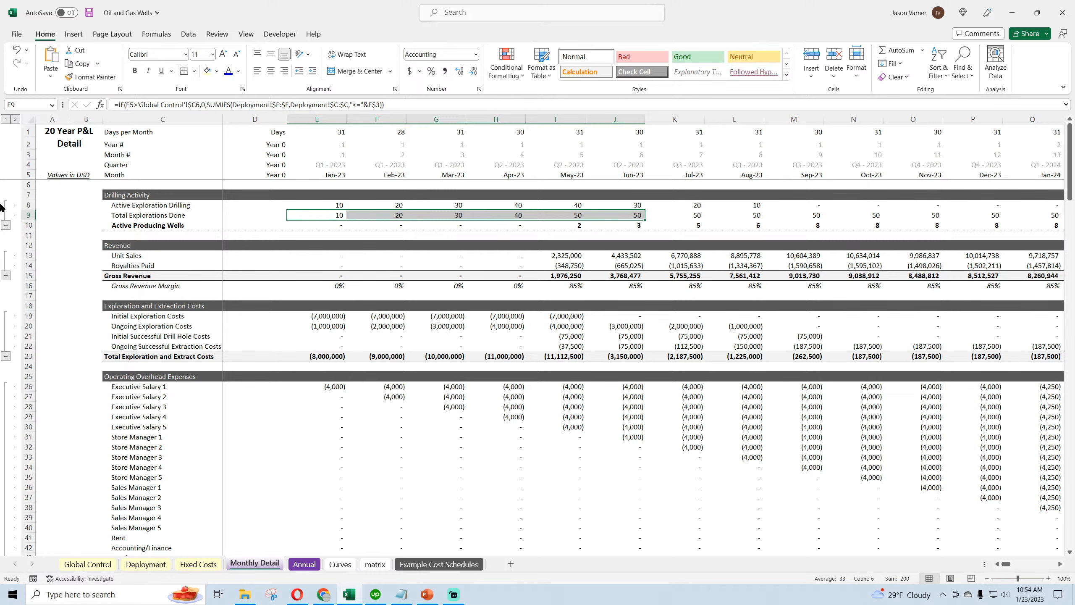
Step: Insert a blank row above Active Exploration Drilling on both the Monthly Detail and Annual sheets
right_click(28, 204)
left_click(61, 317)
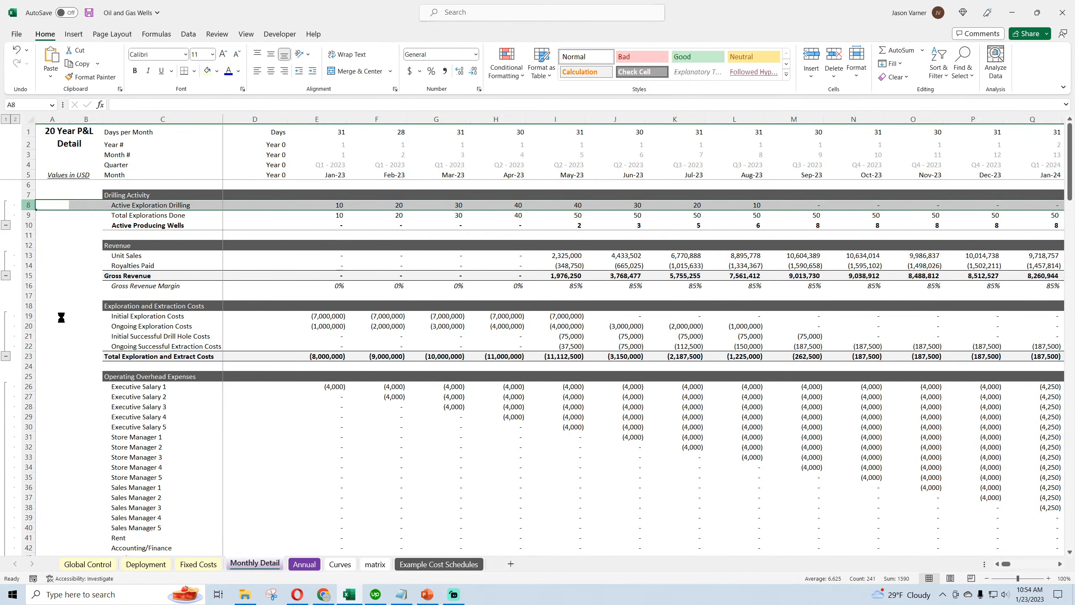
left_click(304, 565)
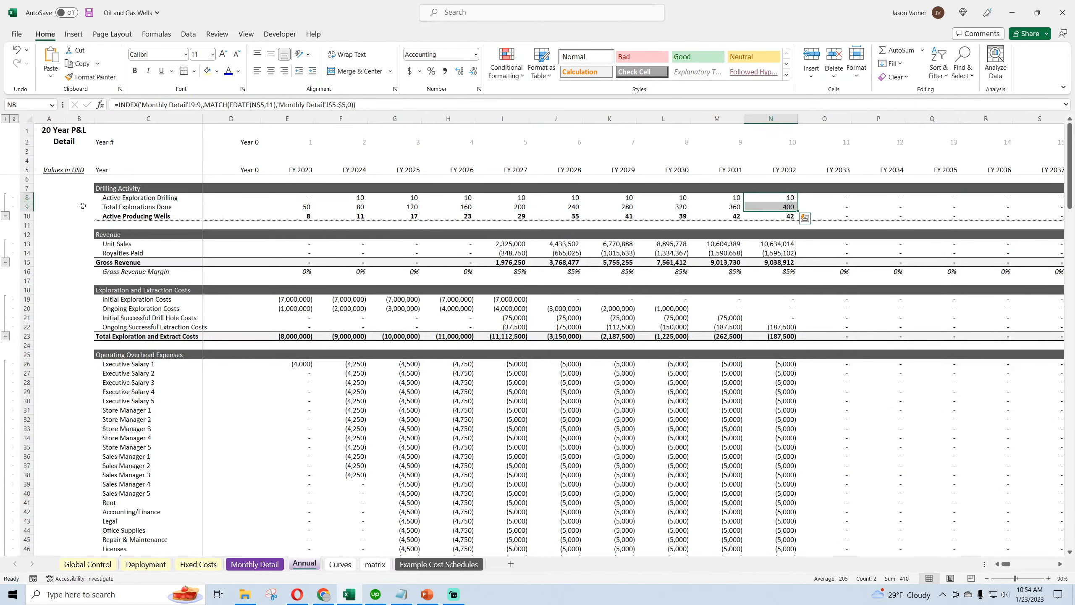
right_click(23, 199)
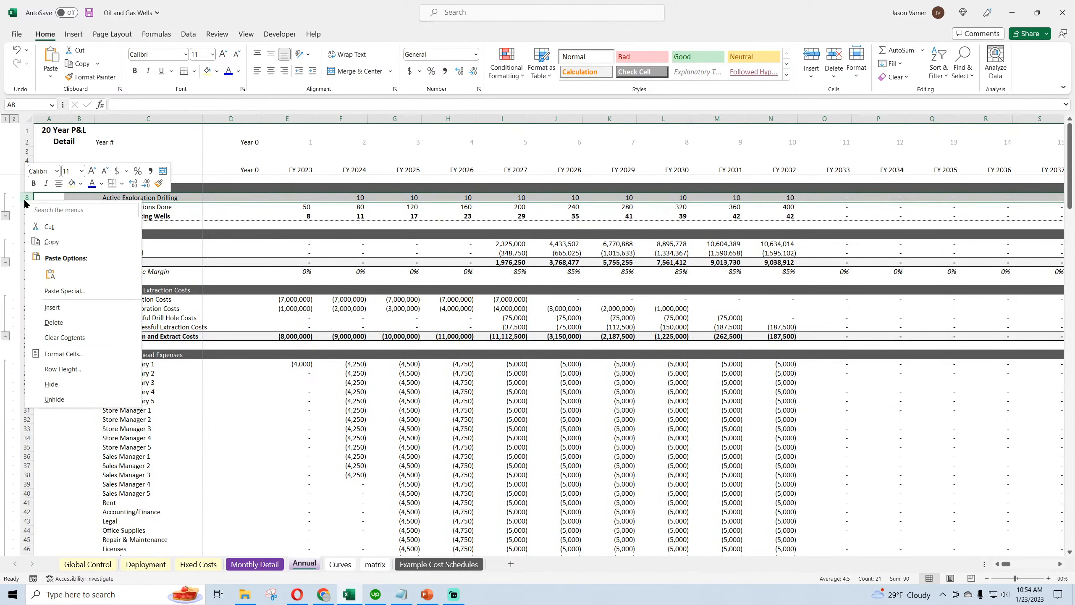
left_click(52, 309)
left_click(252, 225)
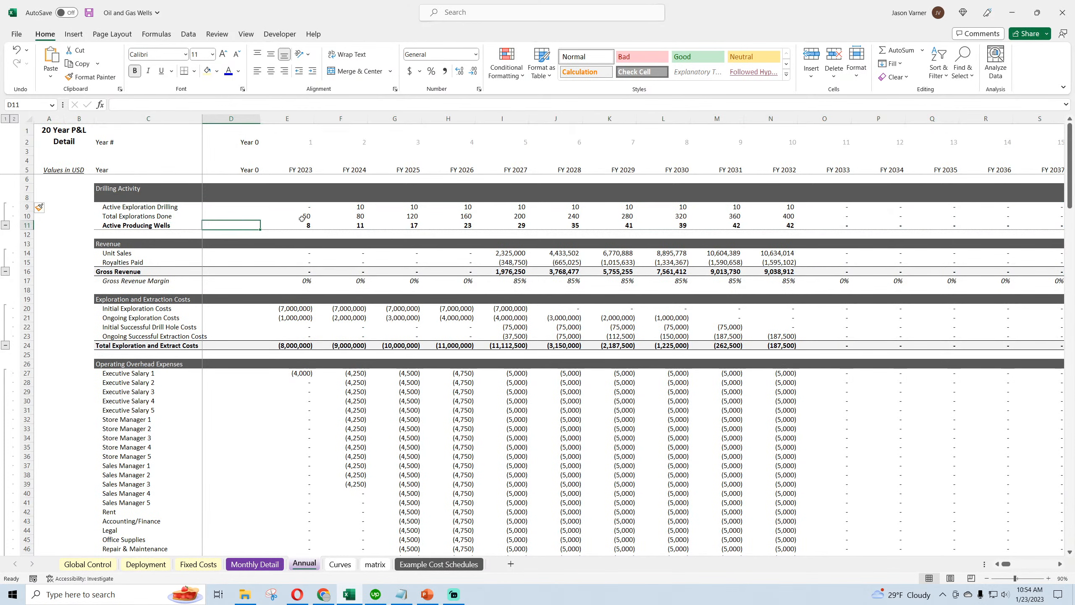
Step: Review the yearly Total Explorations Done values through FY 2032 and Active Exploration Drilling values through FY 2029 on the Annual sheet
left_click(302, 216)
left_click(357, 216)
left_click(406, 219)
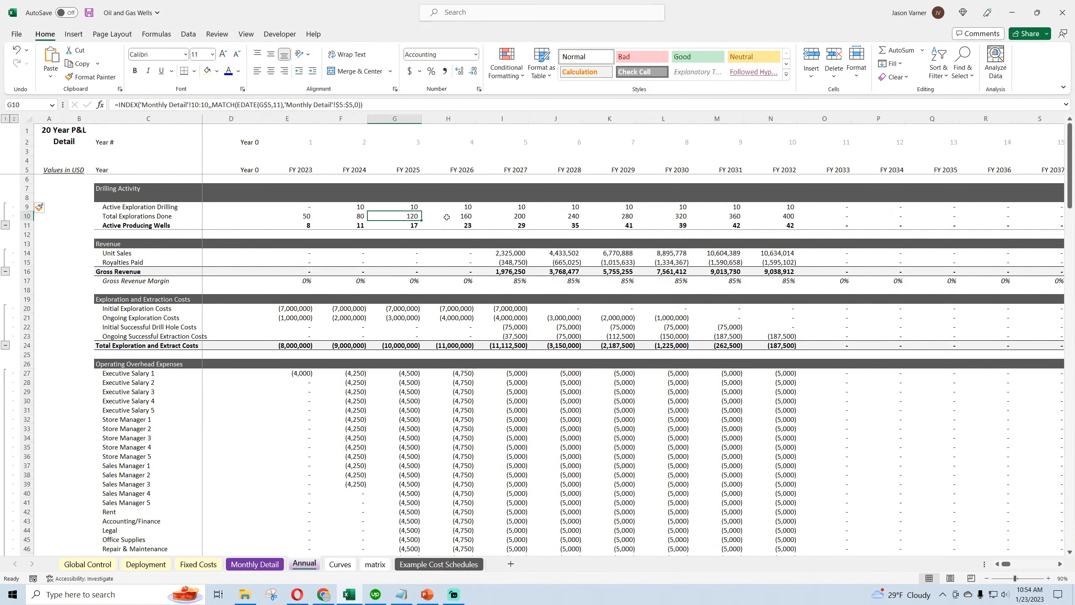
left_click(454, 216)
left_click(515, 216)
left_click(578, 216)
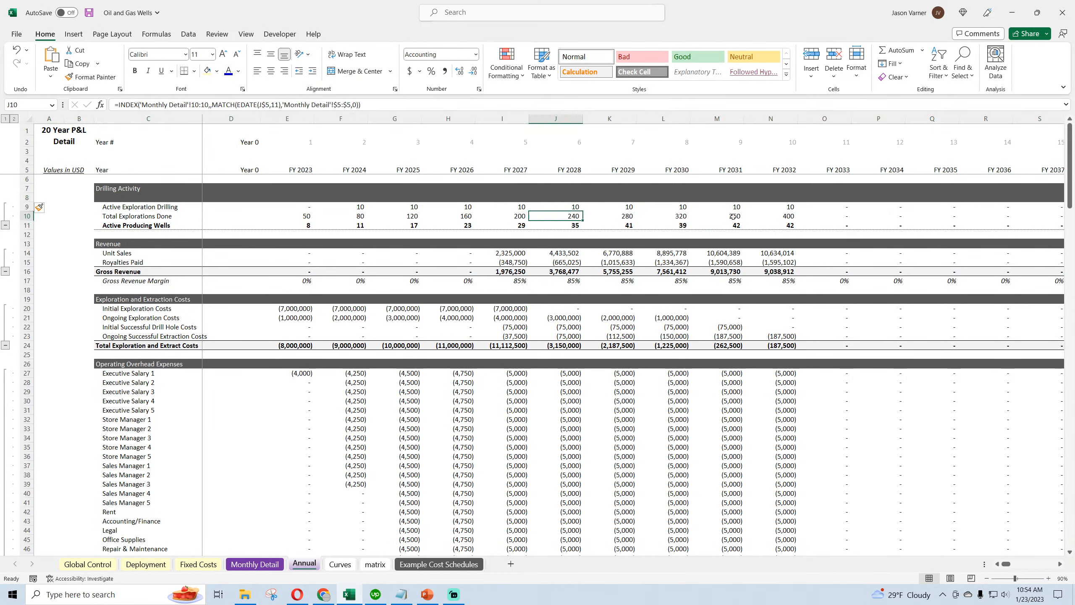
left_click(778, 216)
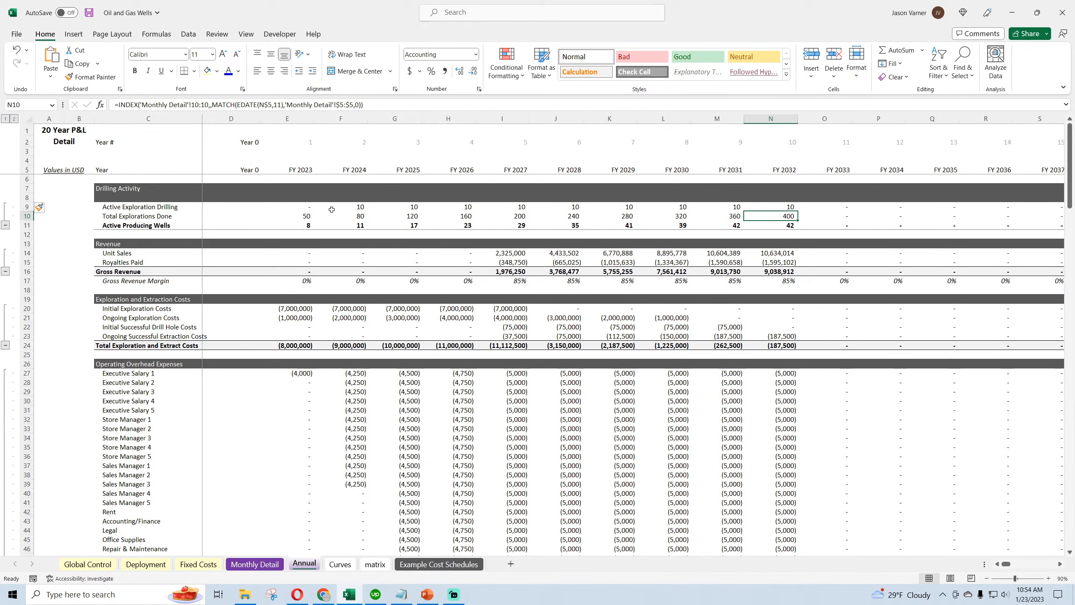
left_click(345, 207)
left_click(406, 207)
left_click(462, 207)
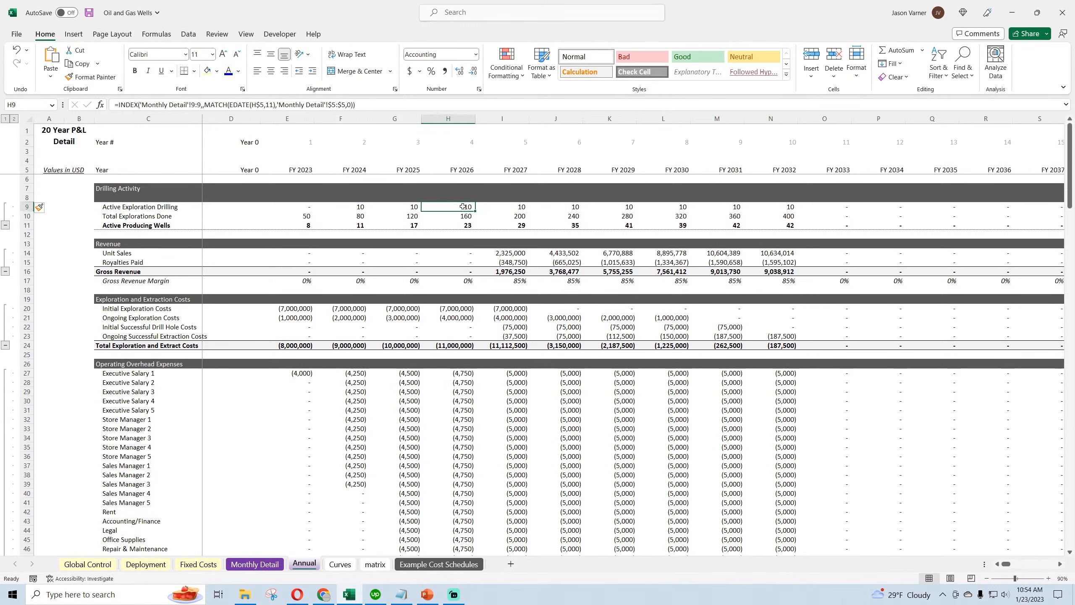
left_click(505, 206)
key("Right")
key("Right")
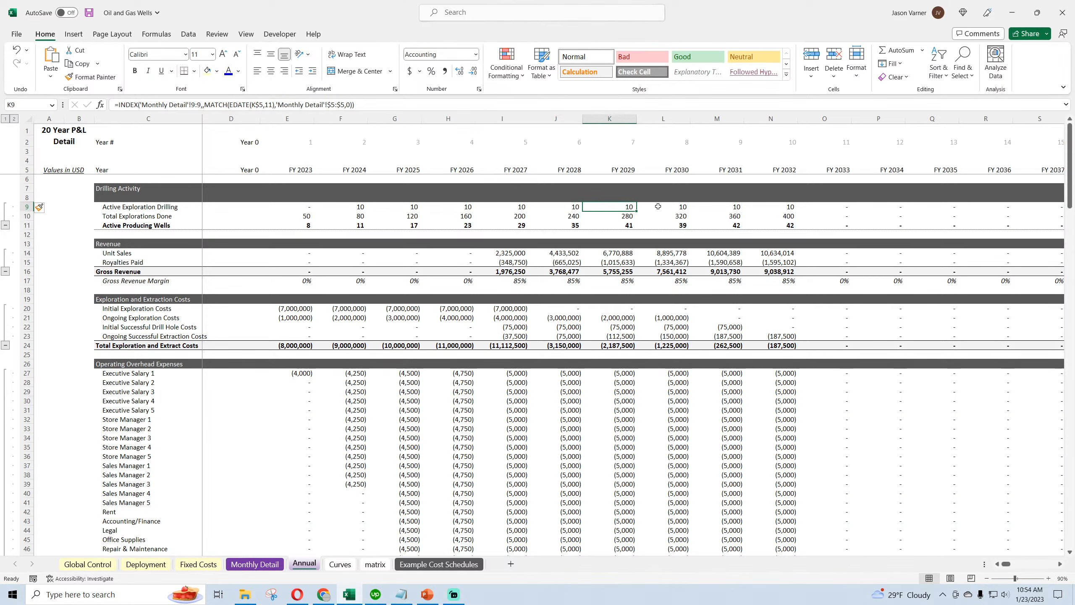
Step: Clear the inherited header formatting from the new row 8 on the Annual sheet
left_click(24, 198)
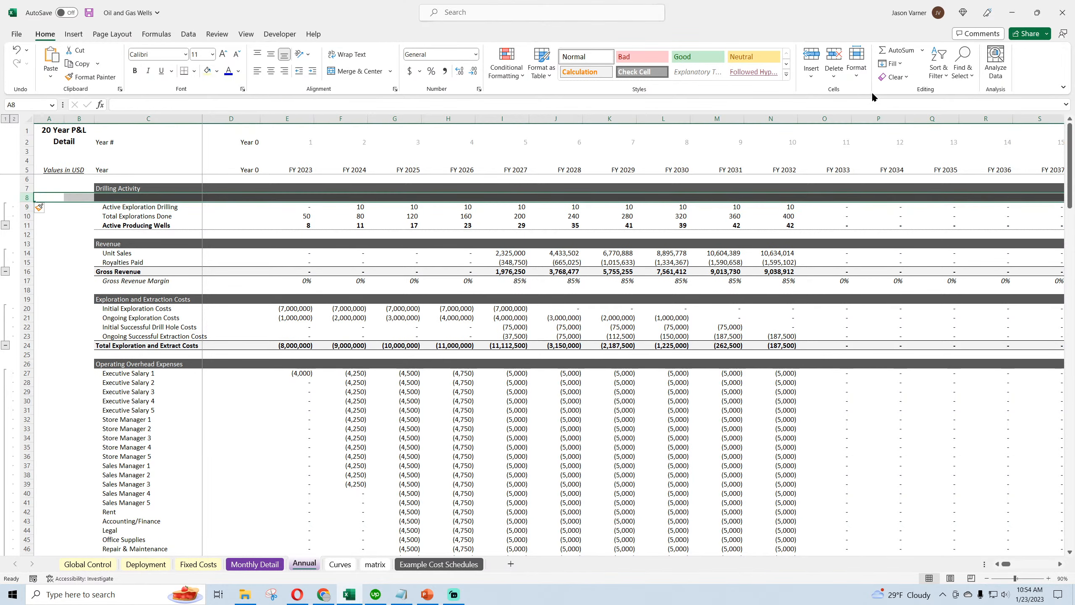
left_click(905, 77)
left_click(901, 91)
Step: Label the Annual sheet's new row "Explorations Drilled per Year" in C8, reusing the Active Exploration Drilling label's formatting
left_click(152, 204)
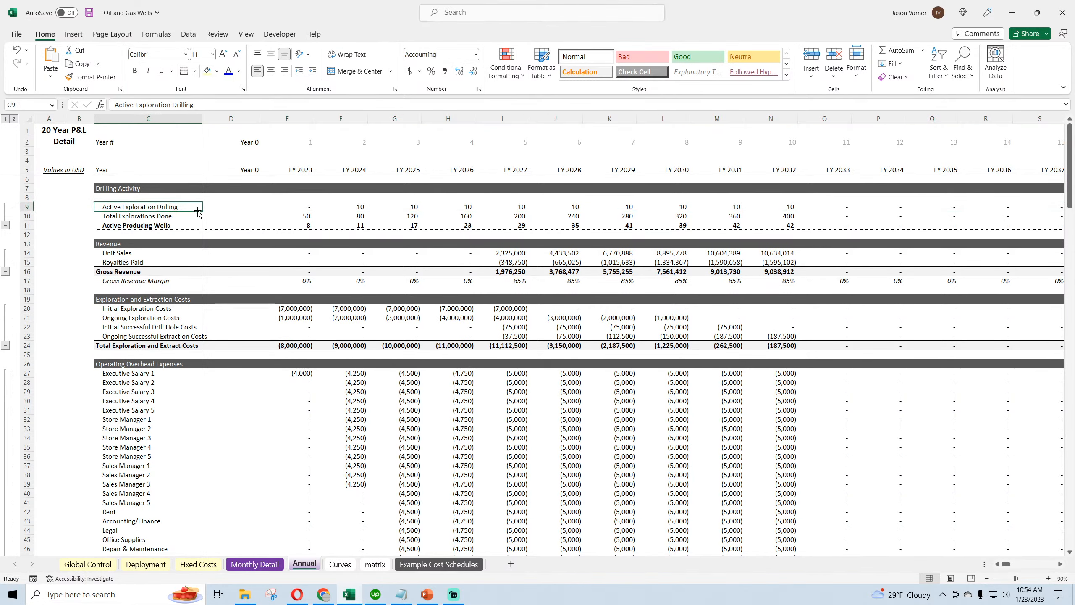
left_click_drag(203, 210, 203, 197)
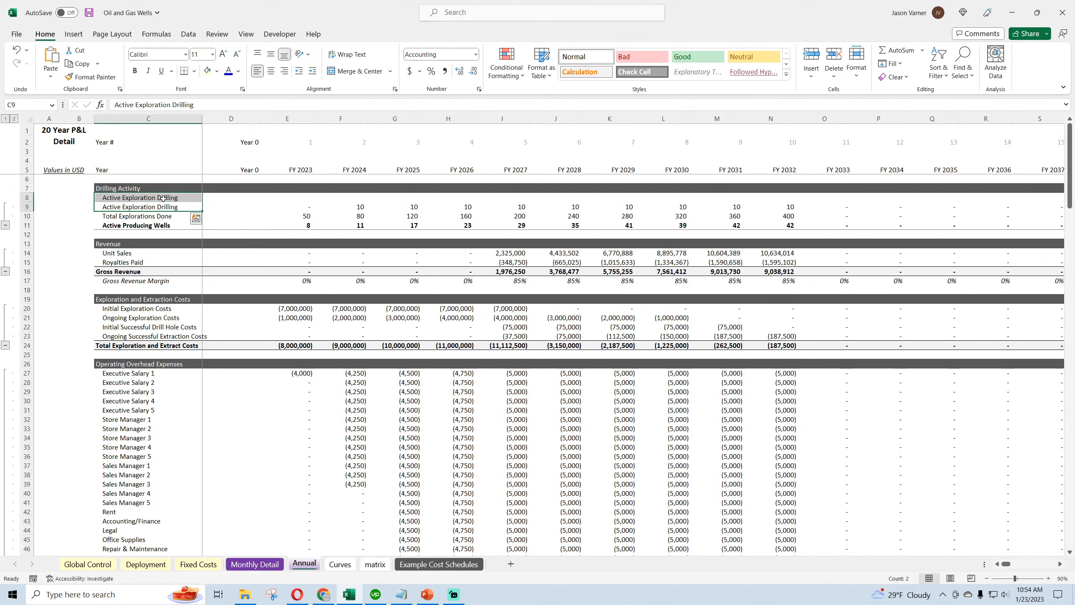
key("Up")
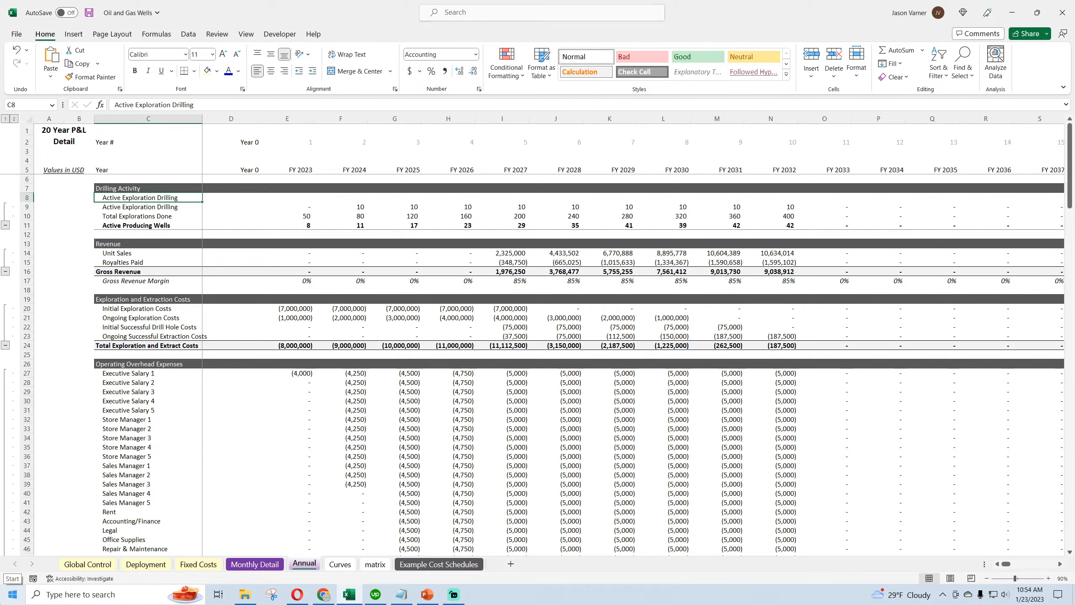
type("Explorations Drilled per")
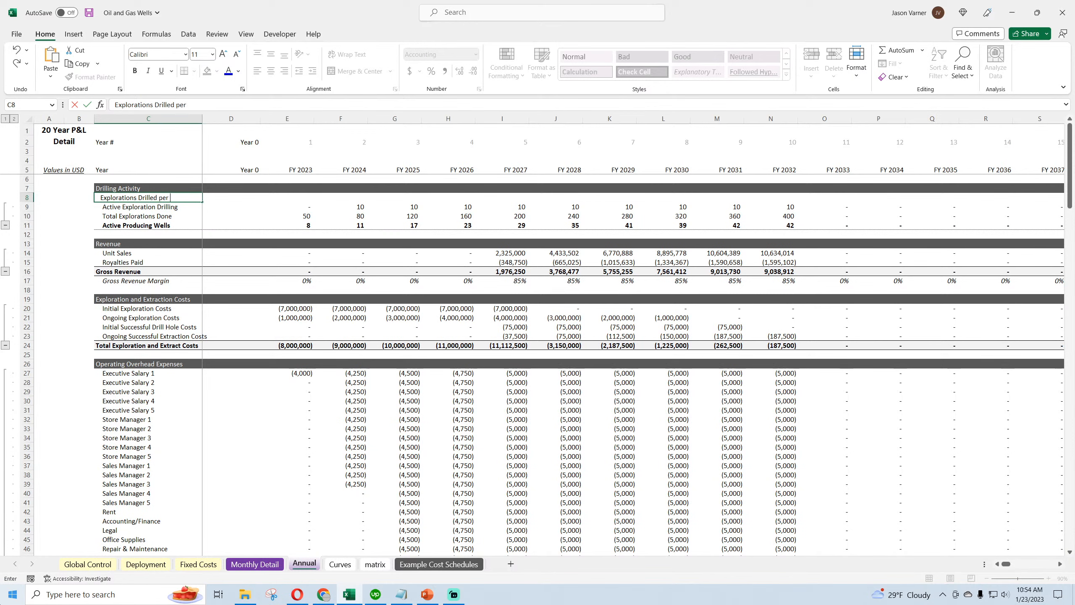
type("Year")
key("Return")
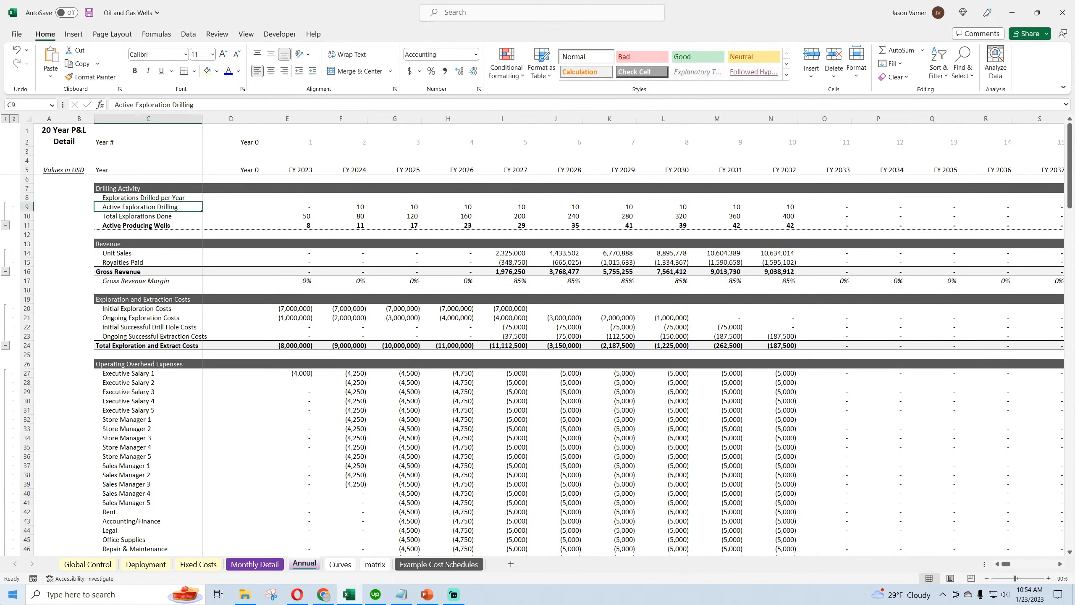
Step: Copy the "Explorations Drilled per Year" label from the Annual sheet into C8 of Monthly Detail
right_click(122, 201)
left_click(144, 238)
key("ctrl+Page_Up")
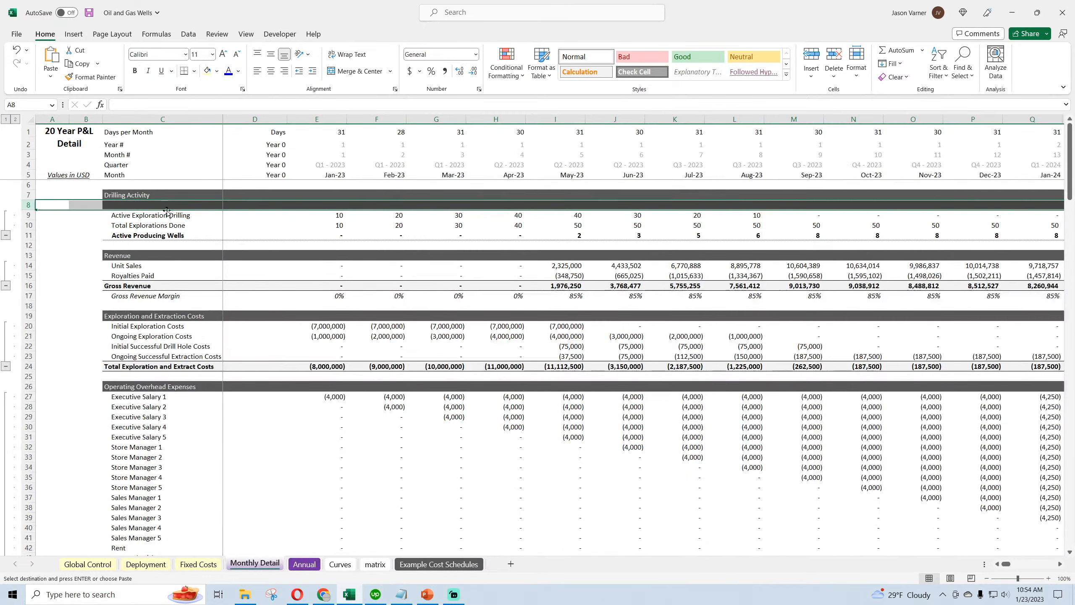
left_click(136, 205)
right_click(136, 205)
left_click(164, 281)
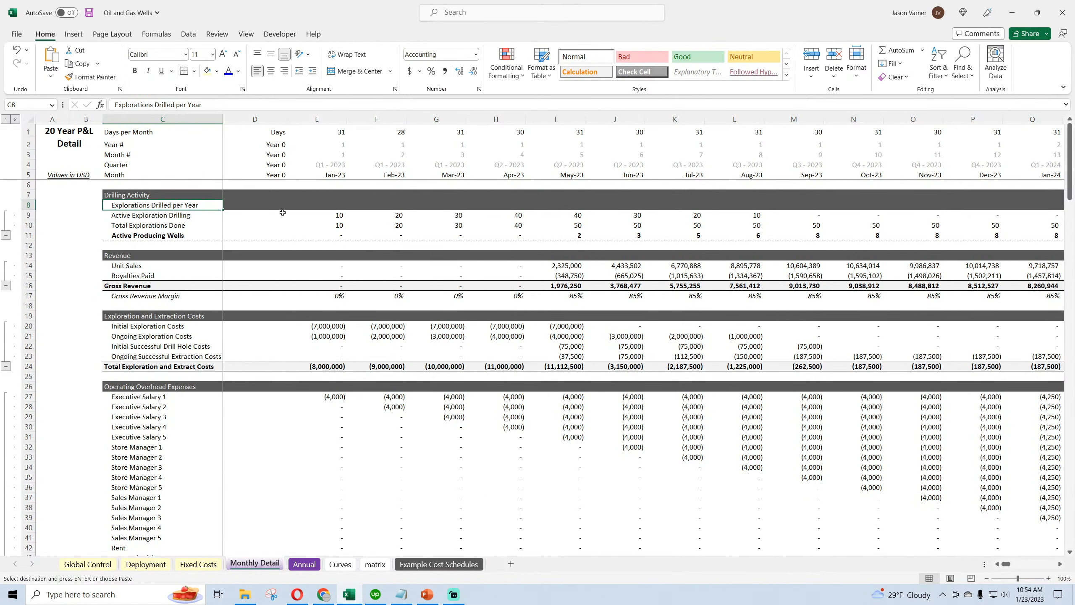
Step: Start a SUMIFS formula in E8 of Monthly Detail that sums Deployment column F, with Deployment column C as the criteria range
left_click_drag(253, 214, 345, 206)
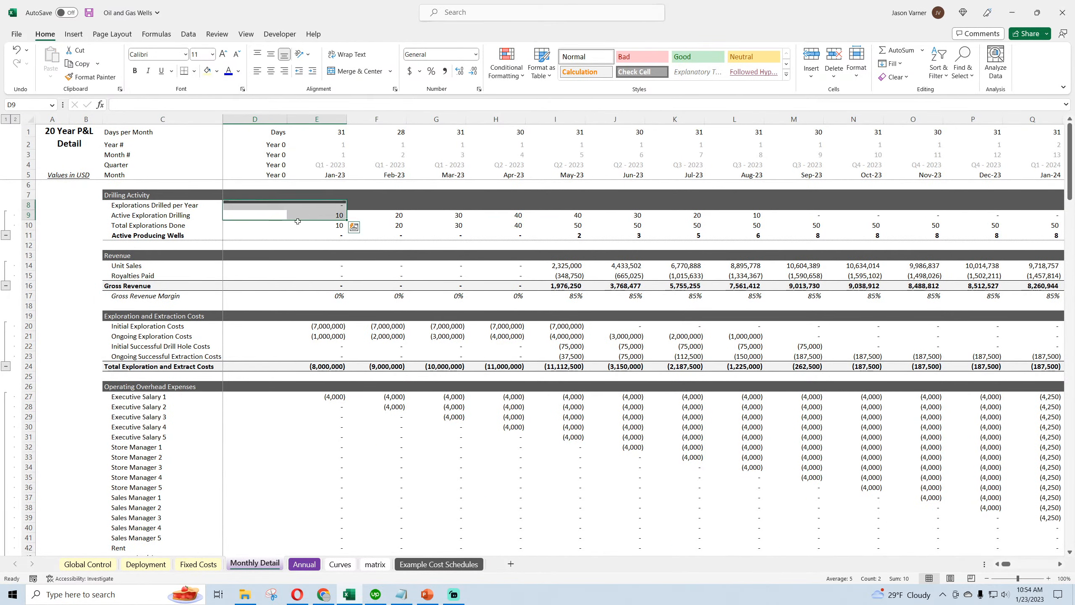
left_click(318, 205)
type("=s")
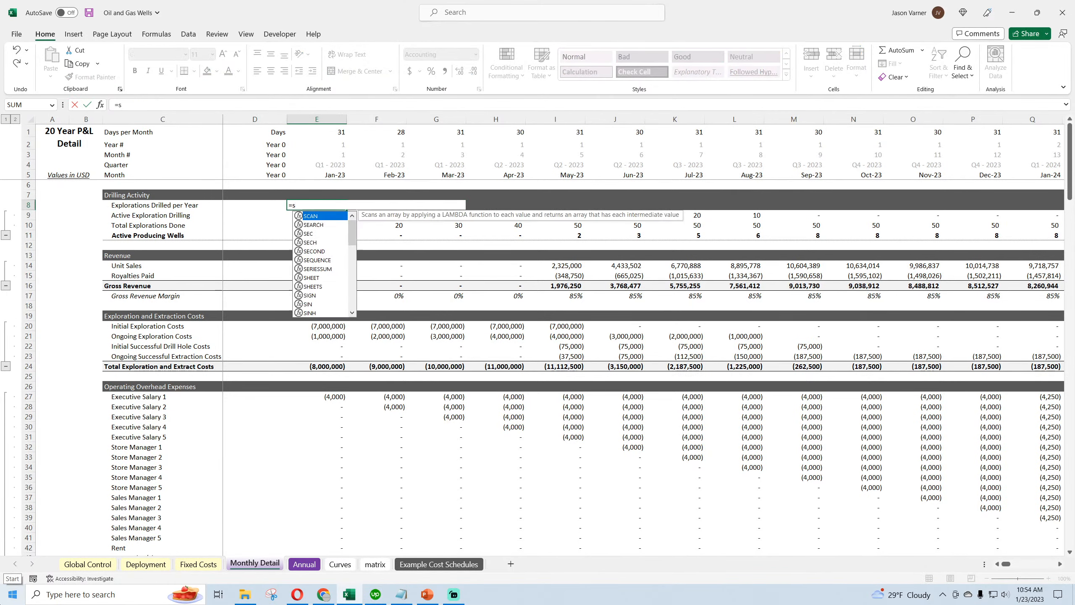
type("umifs(")
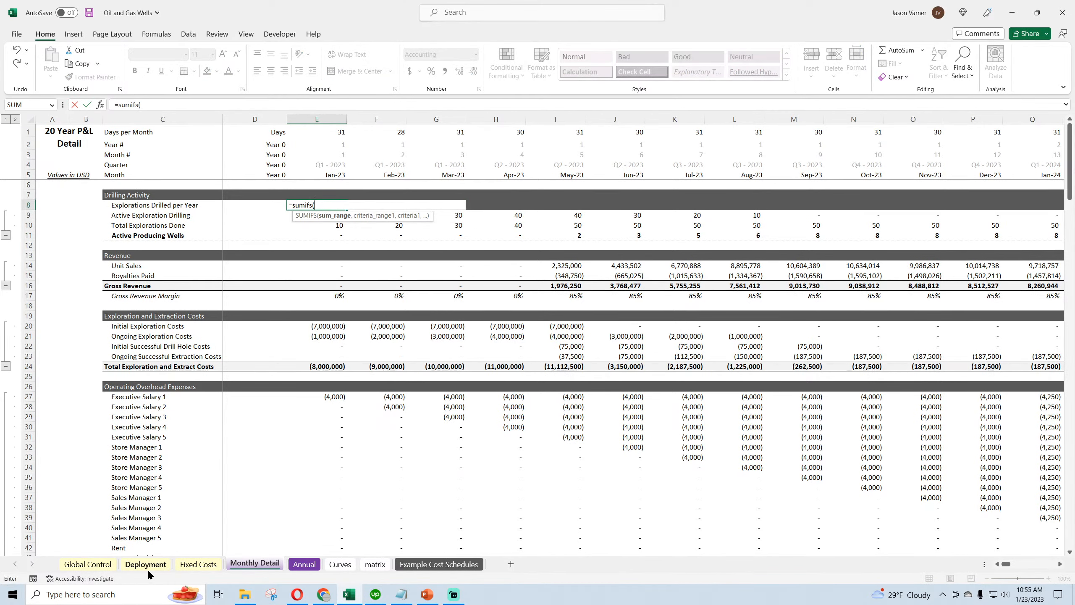
left_click(145, 564)
left_click(376, 121)
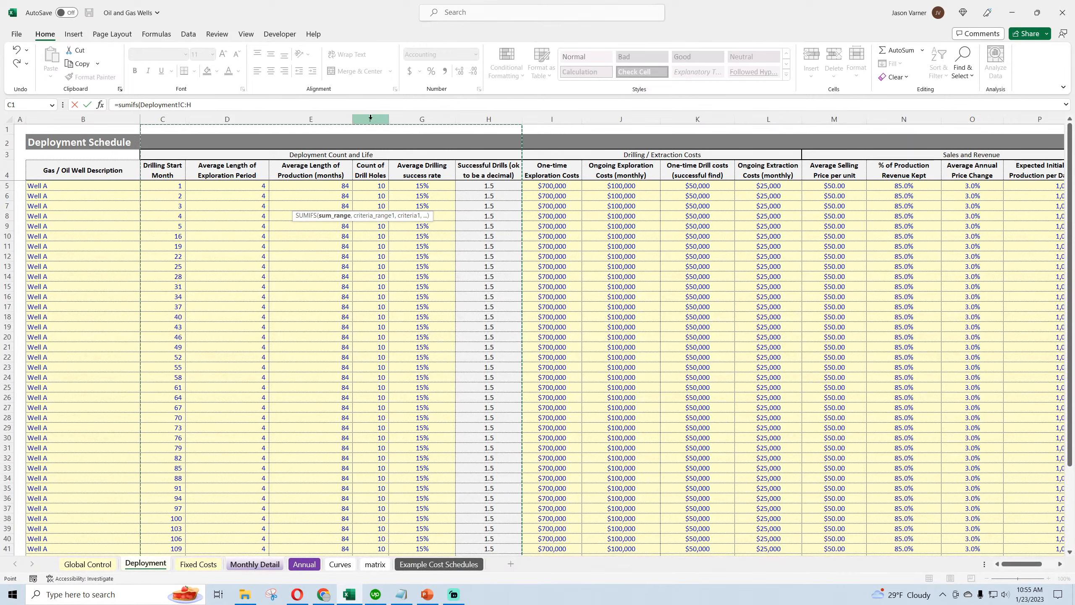
left_click(250, 109)
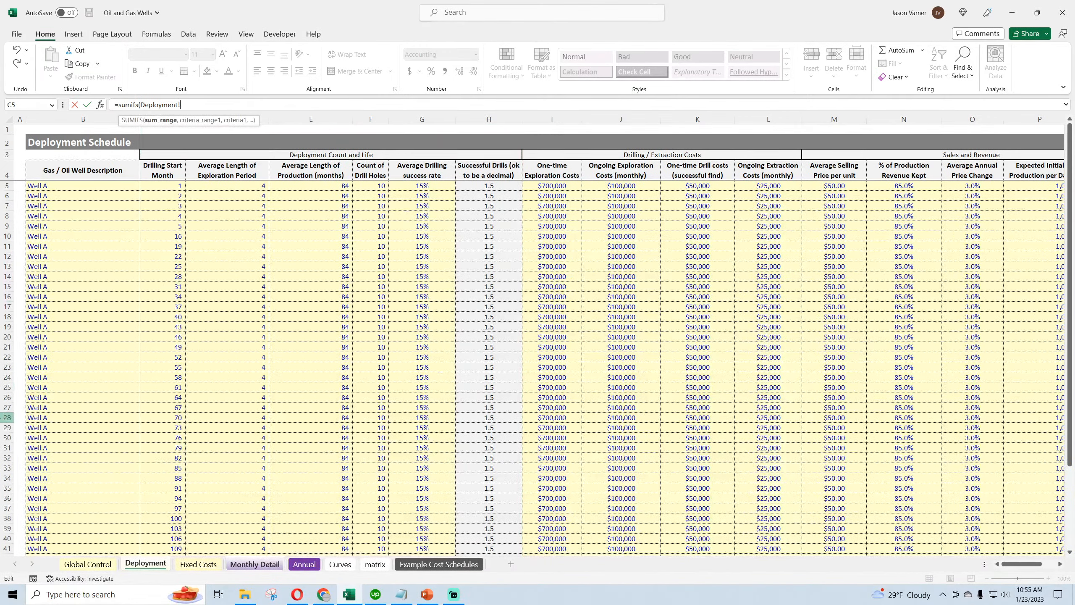
type("f:f,")
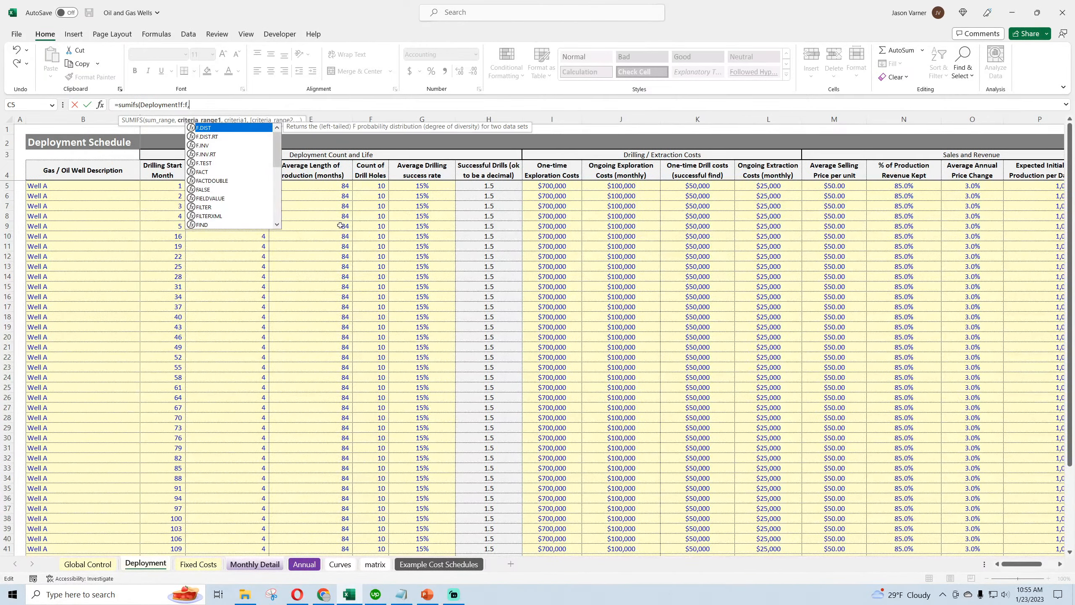
left_click(164, 115)
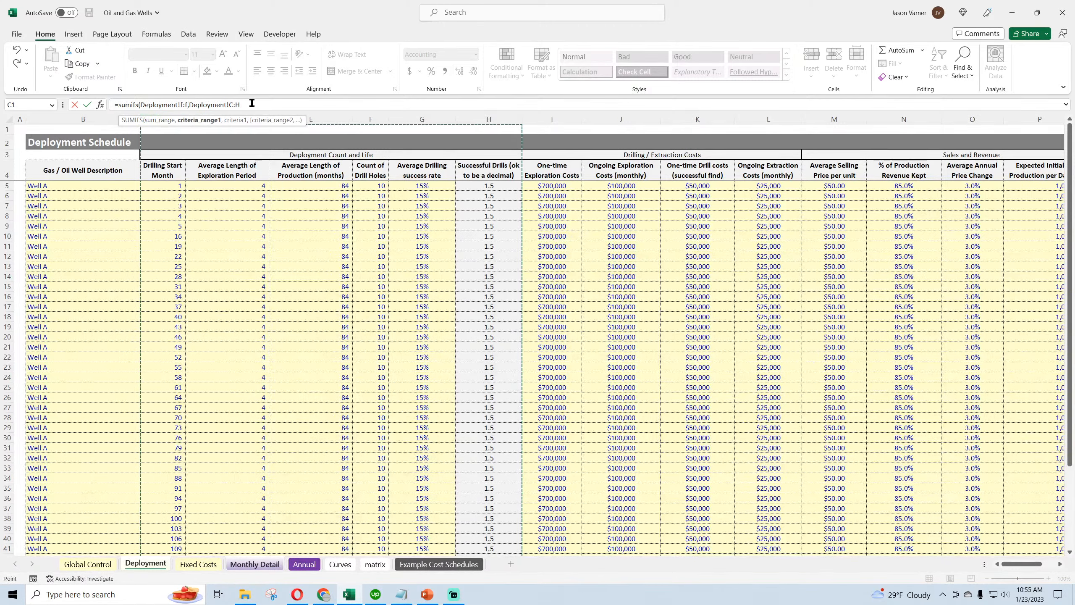
key("BackSpace")
type("c,")
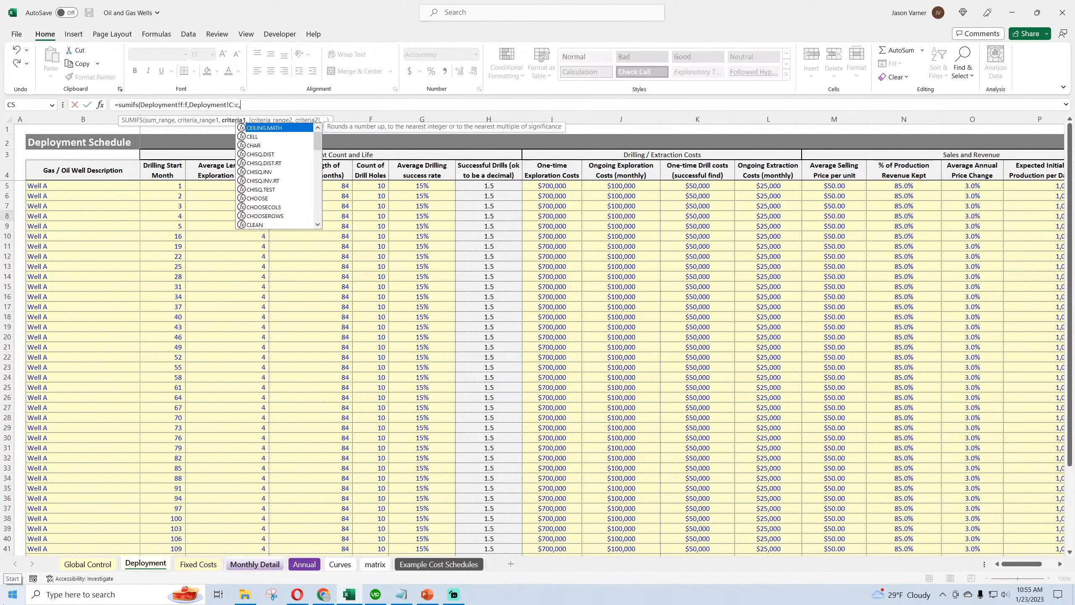
Step: Set the SUMIFS criterion to the month number in E3, without the Monthly Detail sheet prefix
left_click(254, 564)
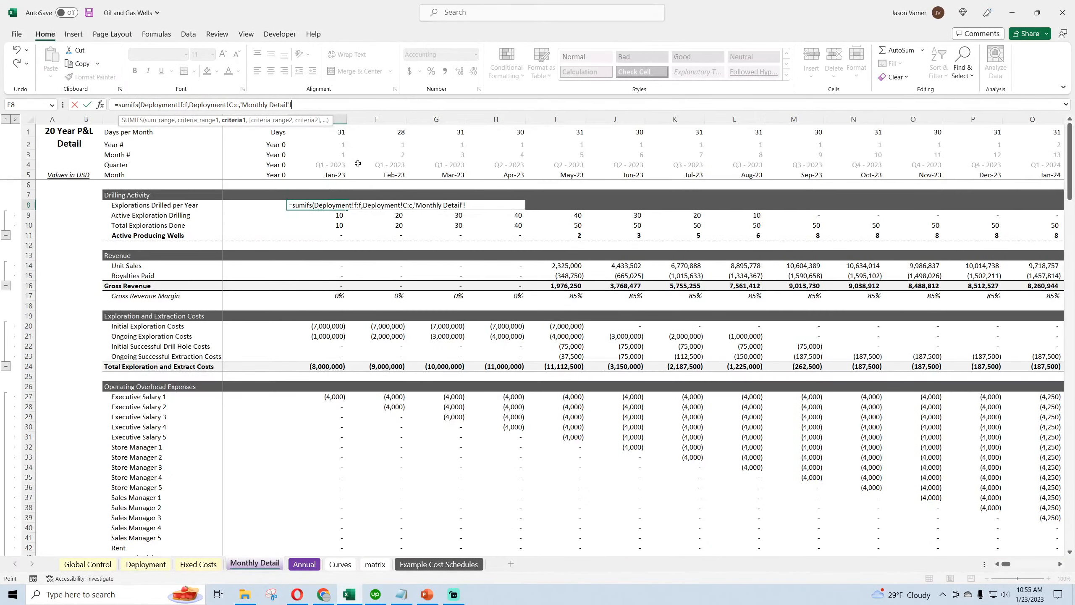
left_click(342, 153)
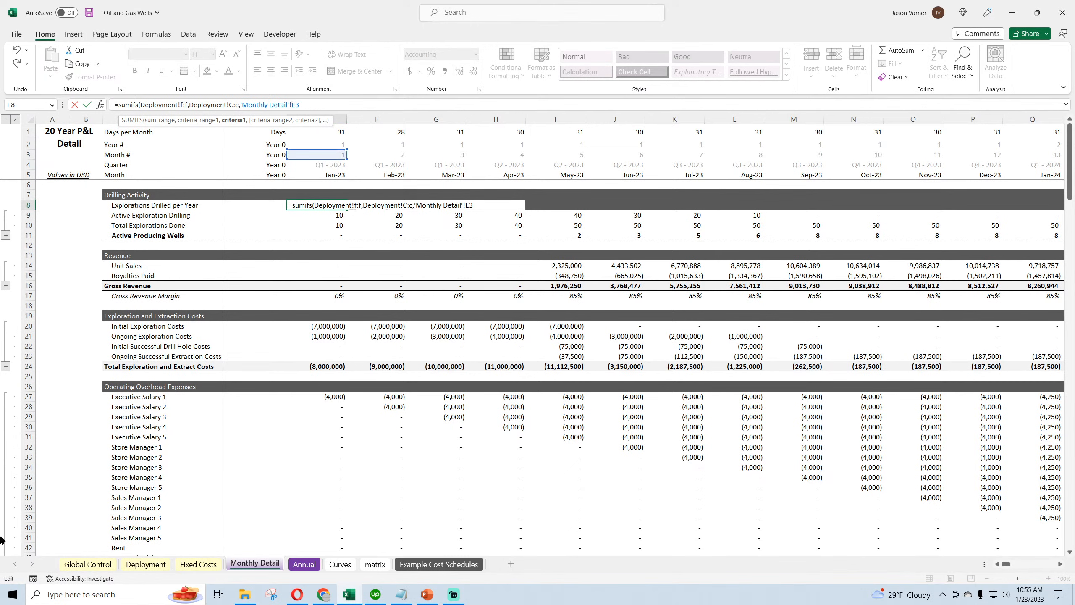
key("BackSpace")
key("BackSpace")
key("BackSpace")
key("BackSpace")
key("BackSpace")
key("BackSpace")
key("BackSpace")
key("BackSpace")
key("BackSpace")
key("BackSpace")
key("BackSpace")
key("BackSpace")
key("BackSpace")
key("BackSpace")
key("BackSpace")
key("BackSpace")
key("BackSpace")
key("BackSpace")
key("BackSpace")
type("E3")
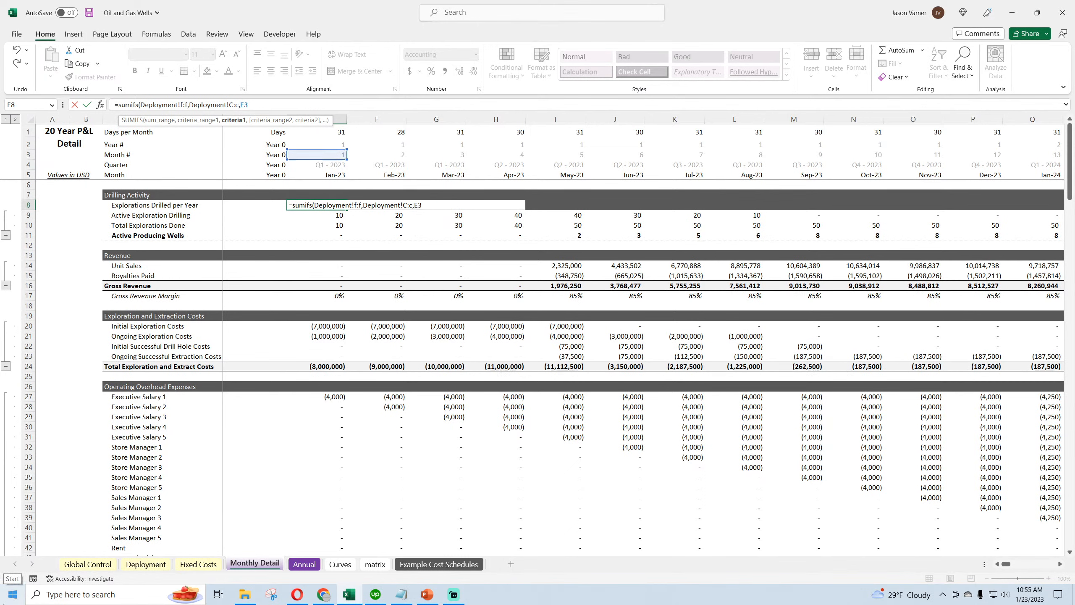
Step: Lock the column references as Deployment!$F:$F and Deployment!$C:$C and enter the SUMIFS formula in E8
left_click(235, 105)
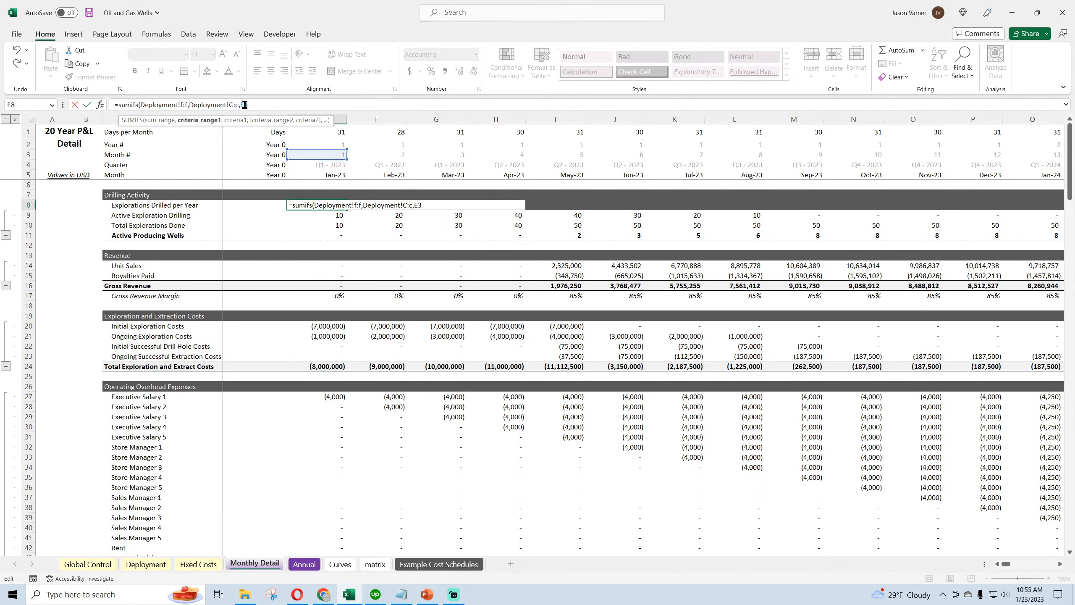
type("$")
left_click(228, 104)
type("$")
left_click(185, 105)
type("$F:")
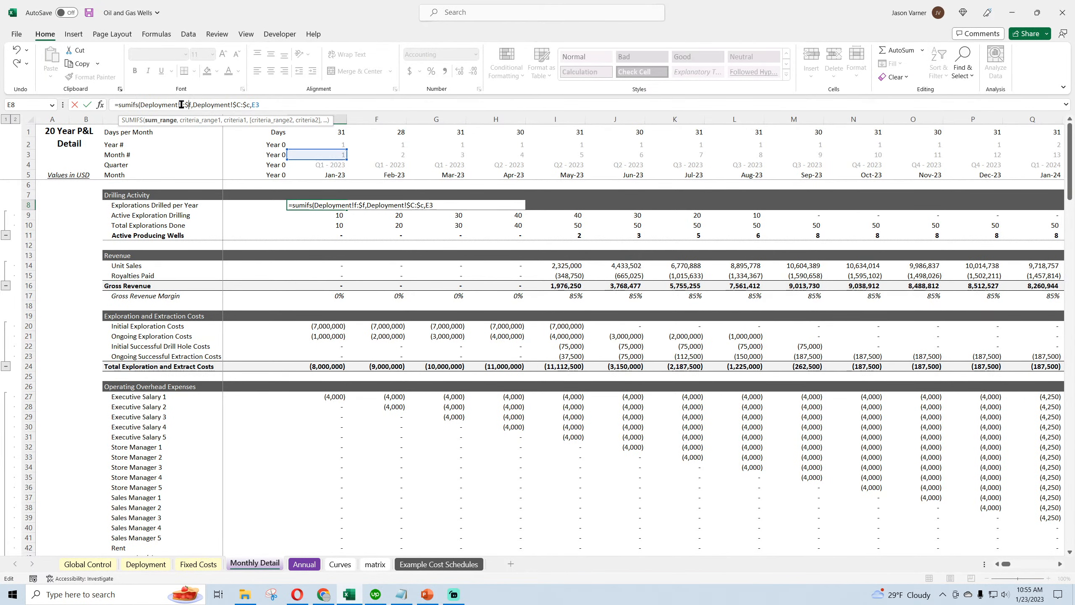
type("$")
key("ctrl+Return")
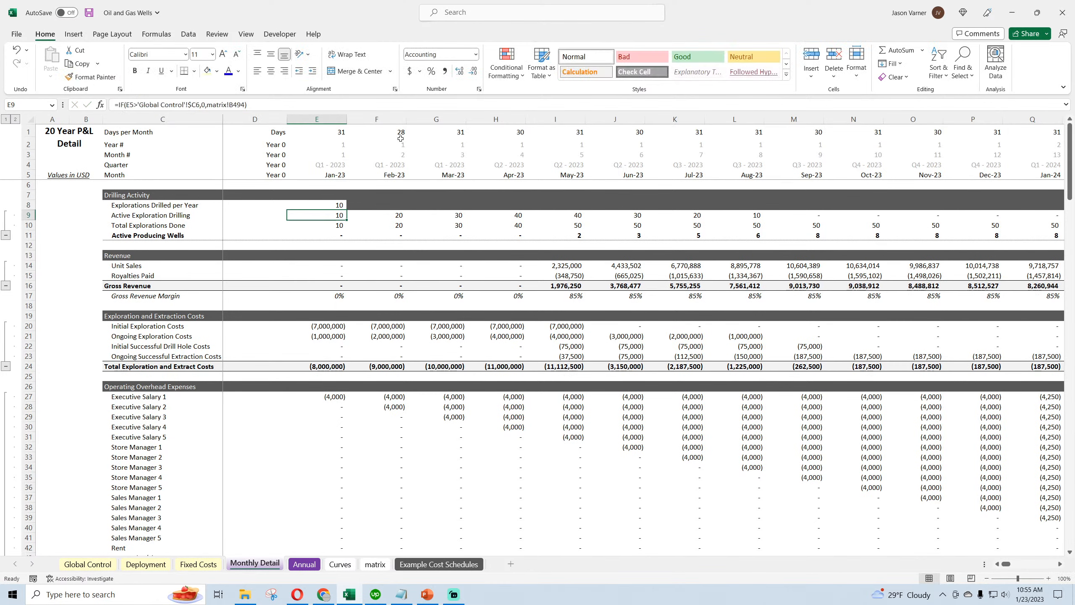
Step: Fill the Explorations Drilled per Year formula from E8 across Monthly Detail row 8 through Dec-42
left_click_drag(347, 207, 817, 206)
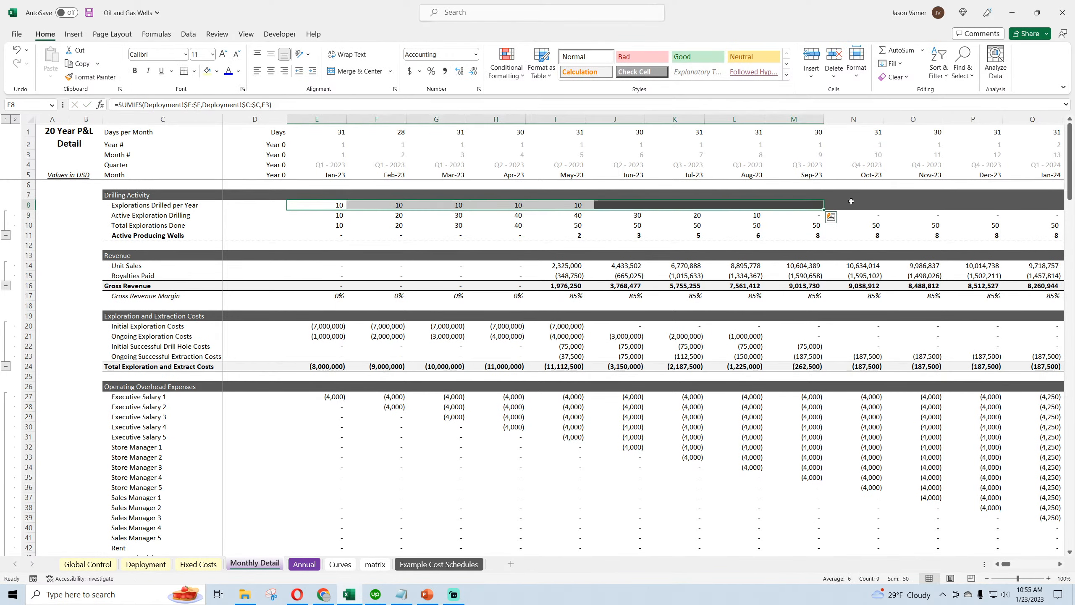
left_click(336, 207)
left_click_drag(347, 209, 1073, 236)
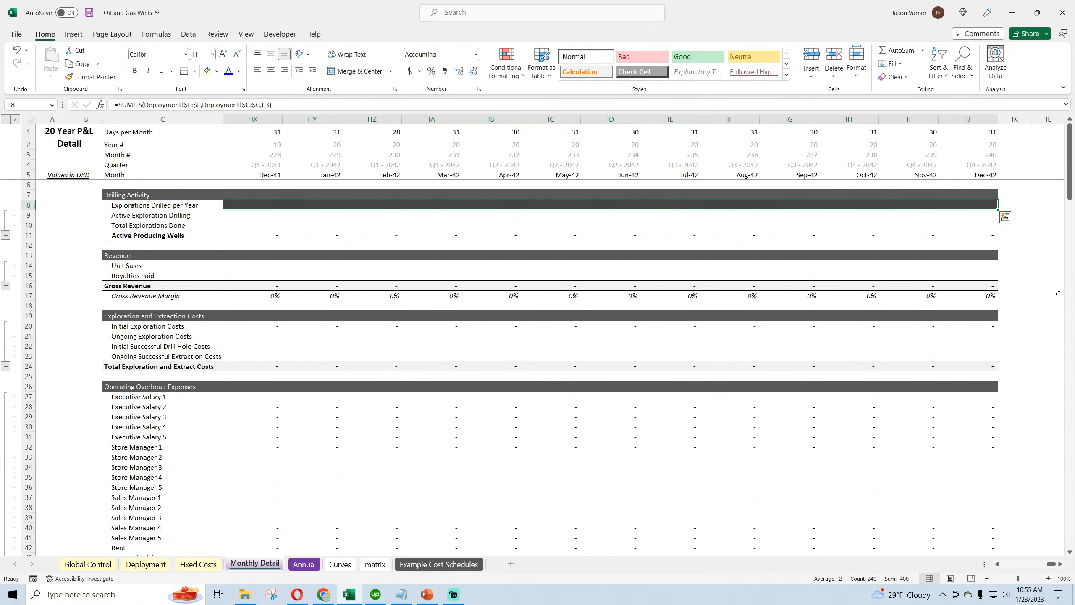
left_click_drag(1051, 565, 1000, 566)
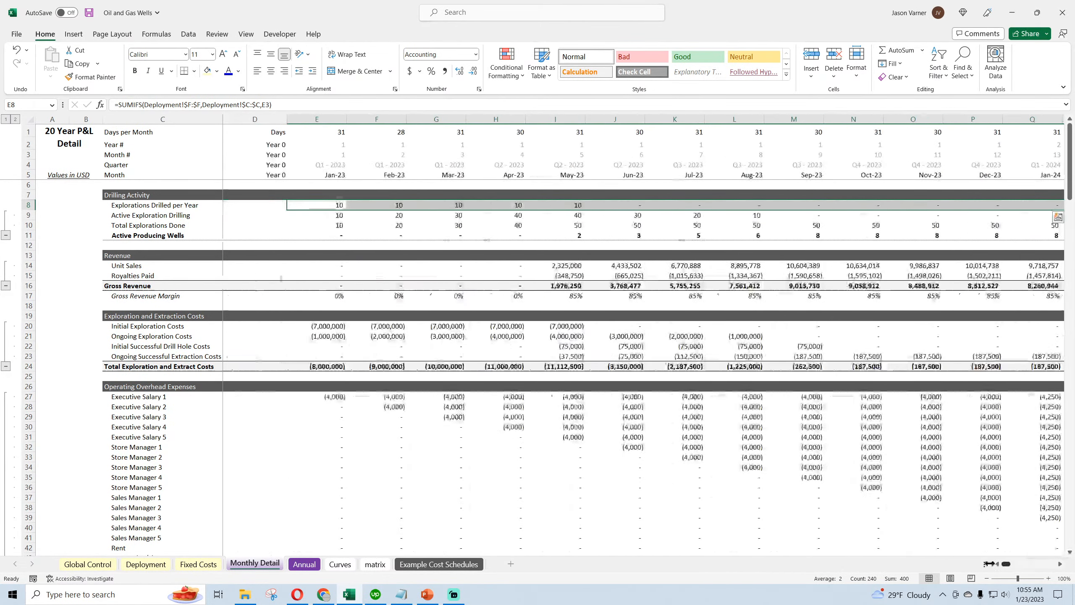
Step: Compare the monthly Explorations Drilled per Year values with Active Exploration Drilling and Total Explorations Done through early 2026
left_click(330, 205)
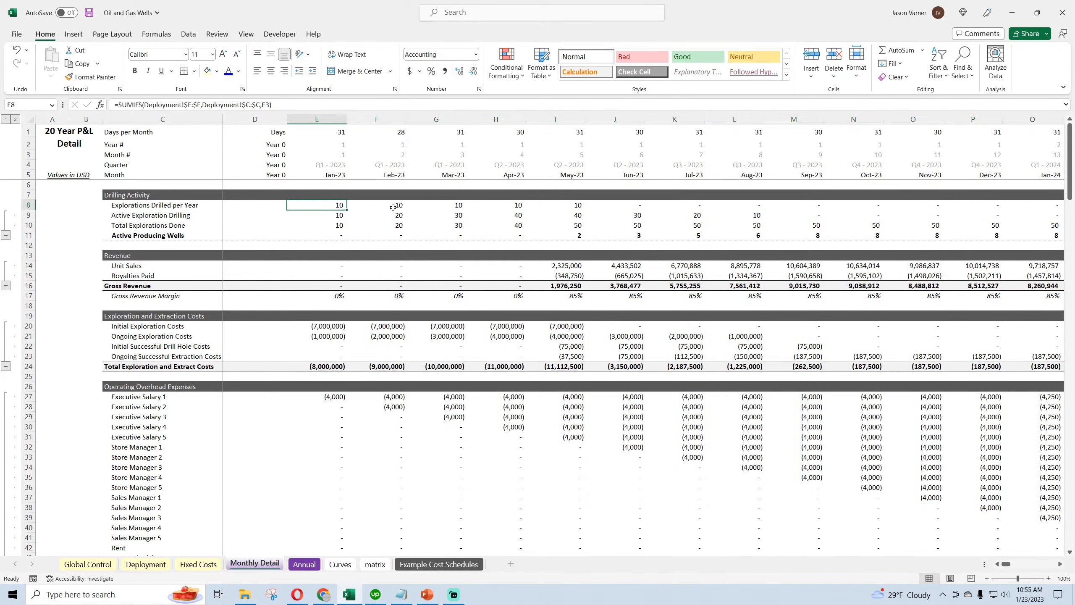
left_click(567, 215)
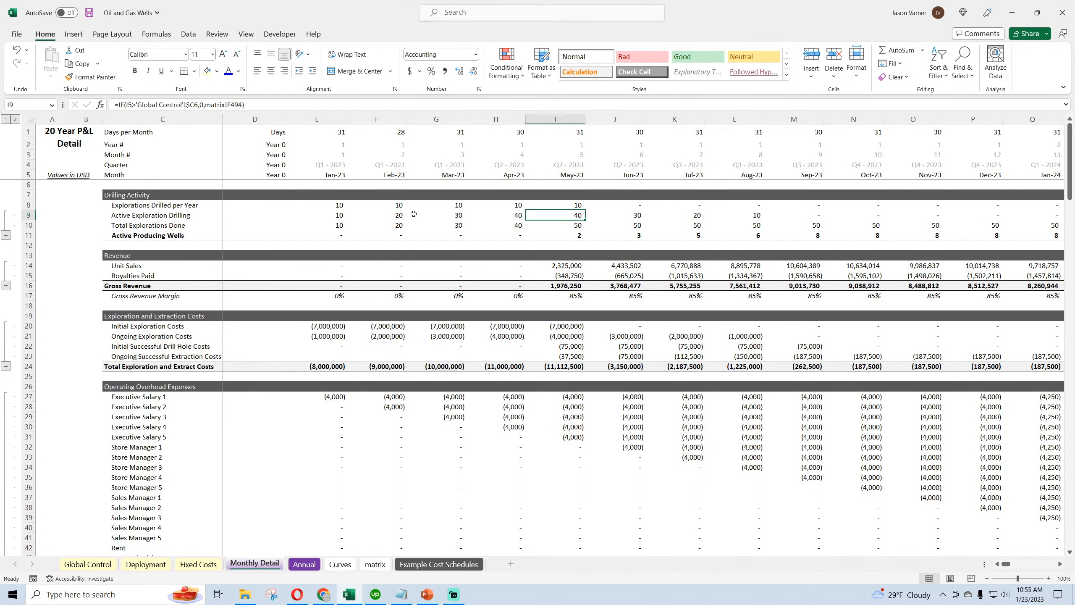
left_click(336, 205)
left_click_drag(336, 204, 814, 212)
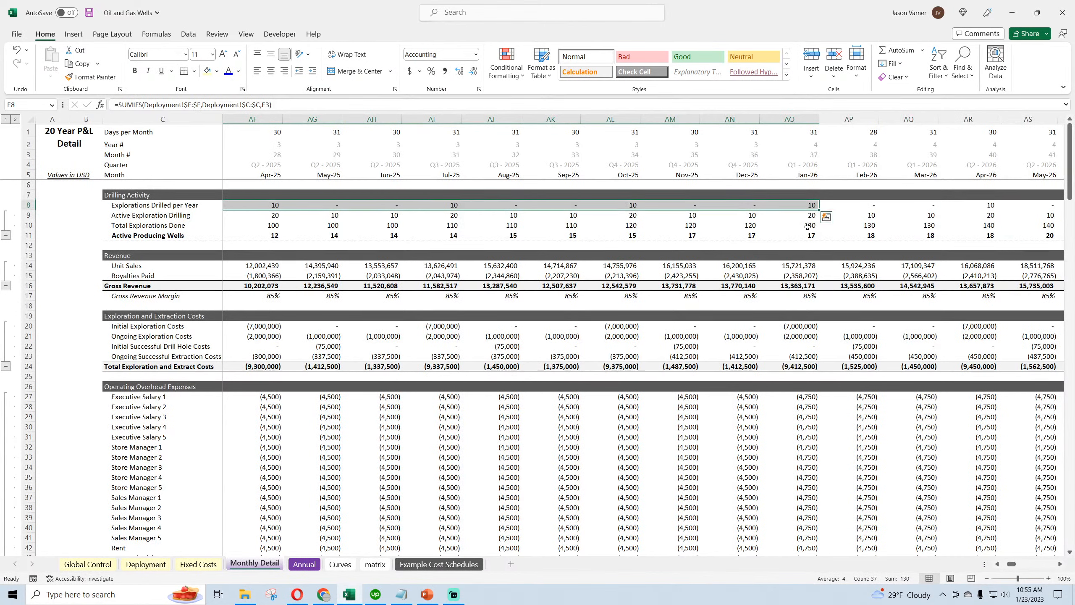
left_click(806, 226)
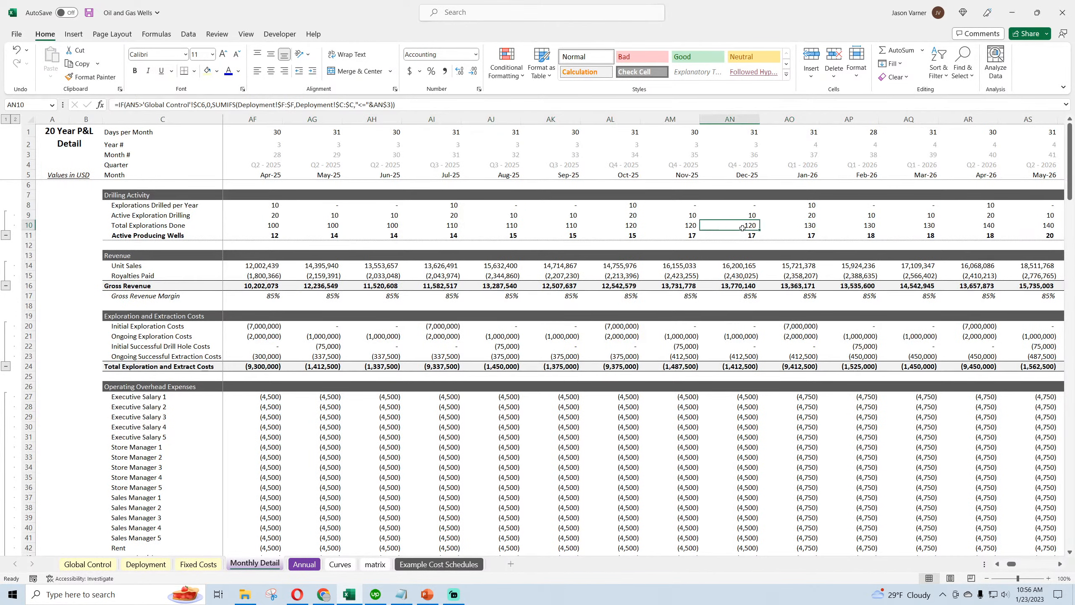
left_click(800, 205)
Step: Save the workbook
left_click_drag(1012, 566, 992, 566)
left_click(89, 14)
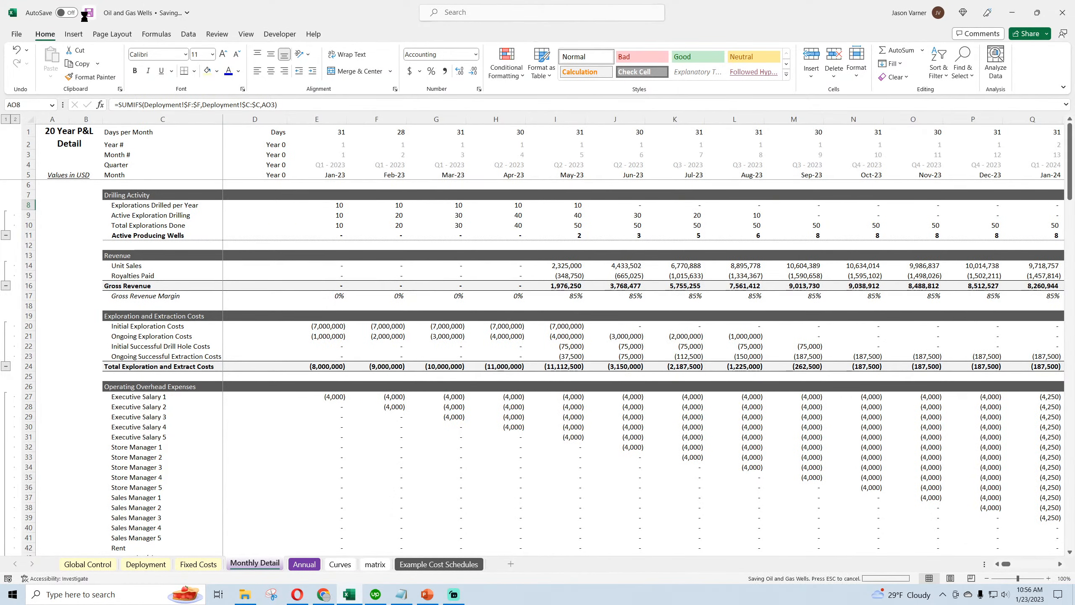
Step: Start a SUMIFS formula in E8 of the Annual sheet with Monthly Detail row 8 as the sum range
left_click(304, 564)
left_click(304, 214)
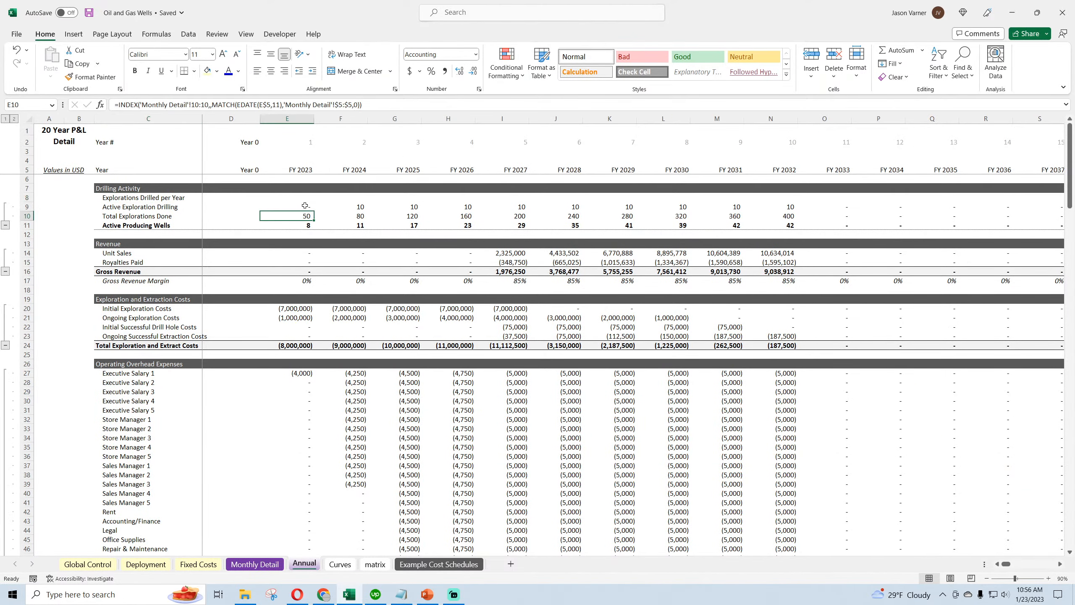
left_click(305, 206)
left_click(305, 224)
left_click(304, 199)
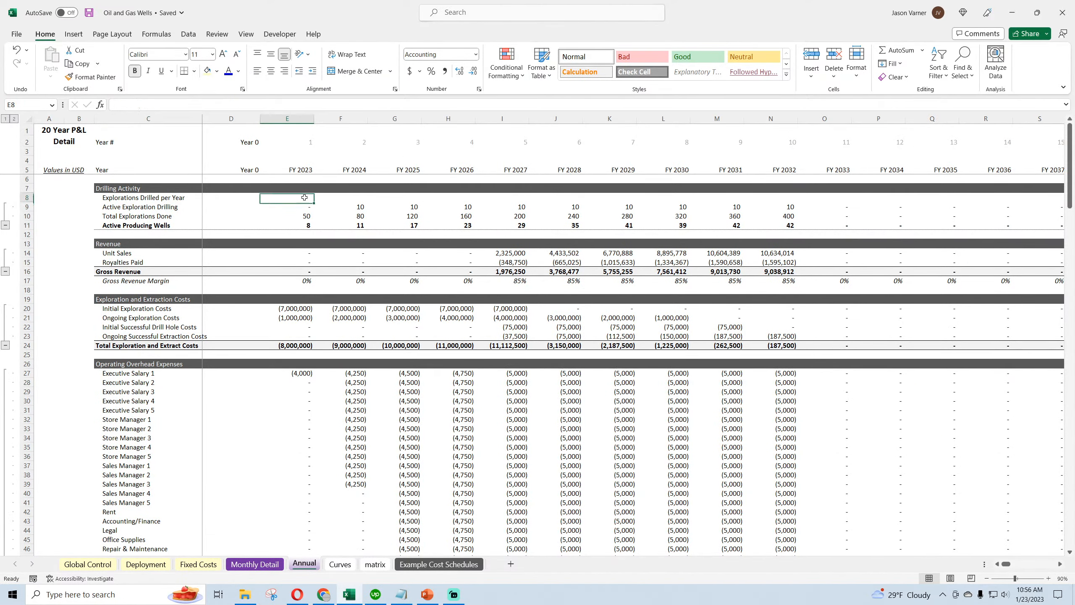
type("=sumifs(")
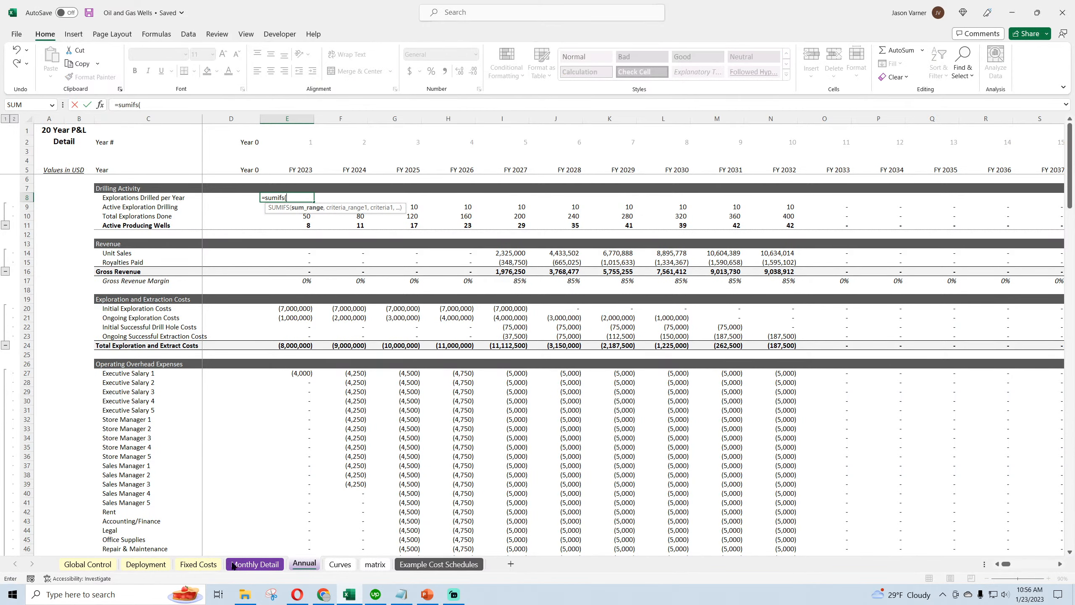
left_click(254, 564)
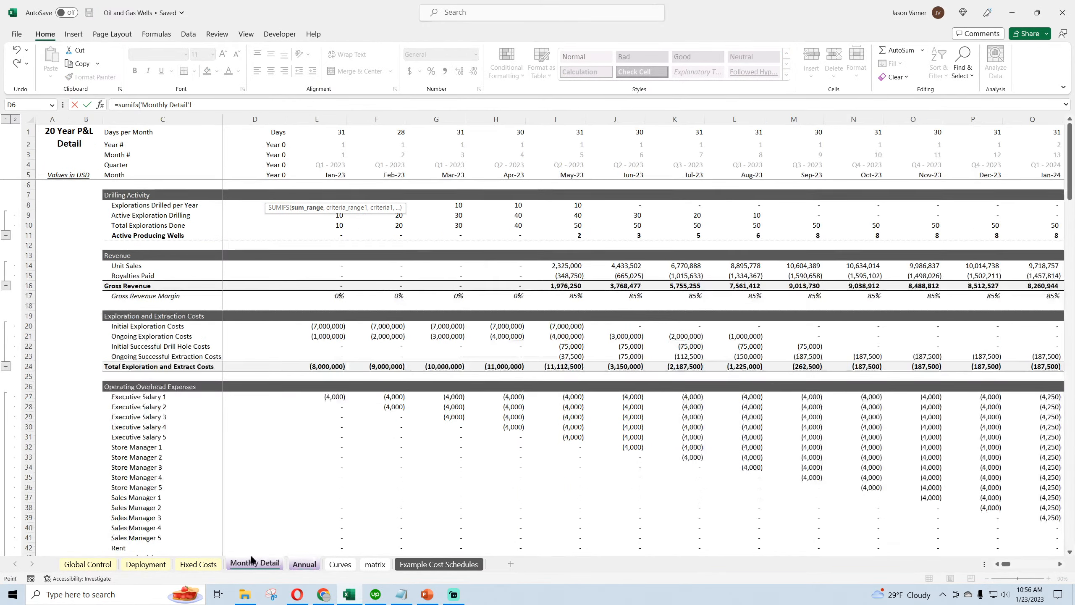
left_click(29, 205)
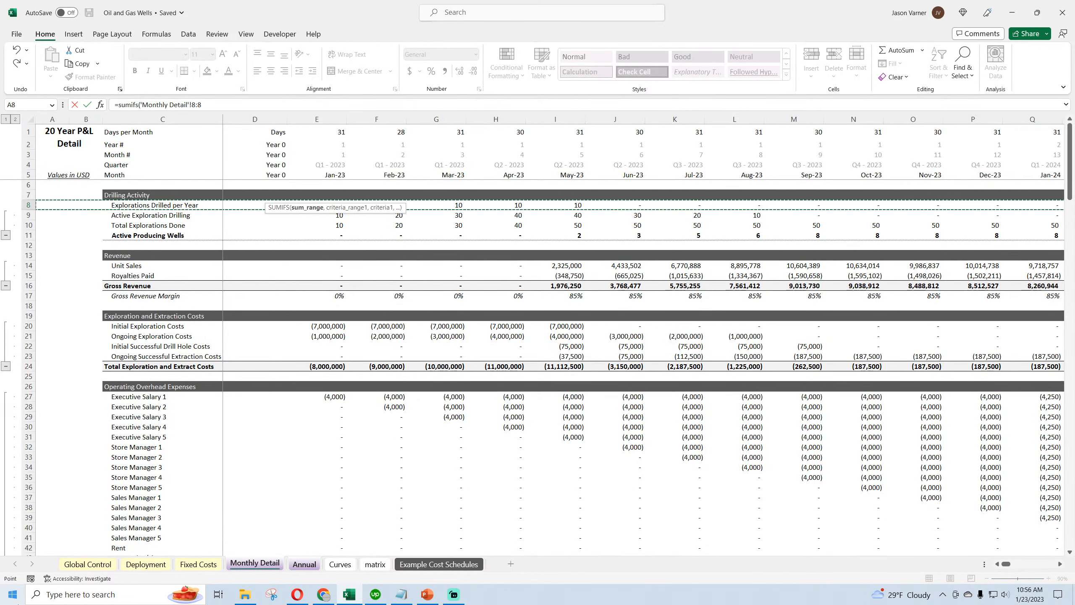
type(",")
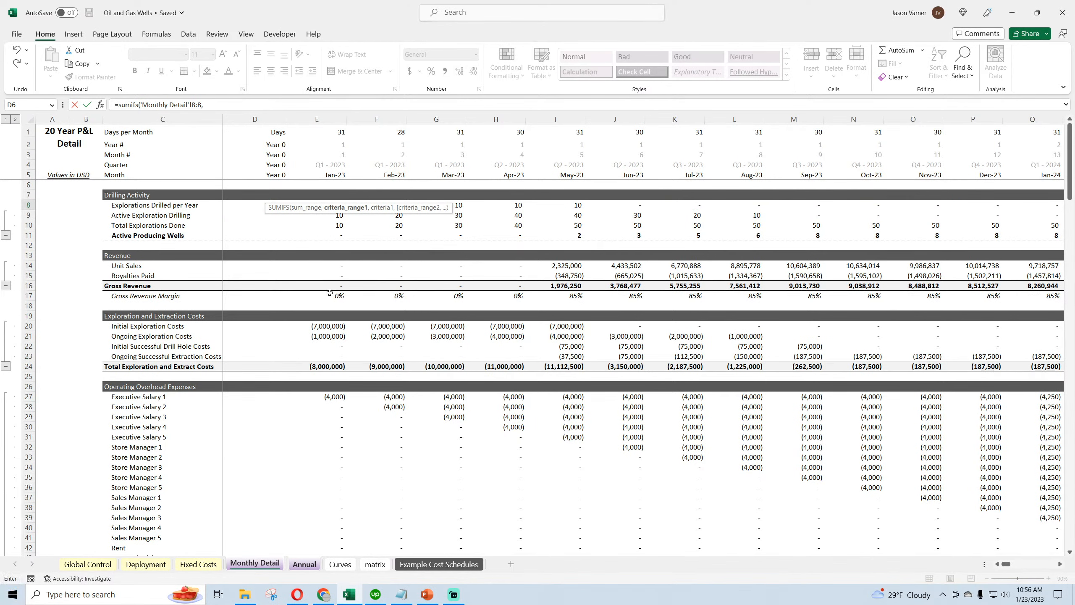
Step: Complete the Annual E8 formula with Monthly Detail row 2 as the criteria range and the year number in E2 as the criterion
left_click(28, 143)
left_click(293, 103)
key("BackSpace")
key("BackSpace")
key("BackSpace")
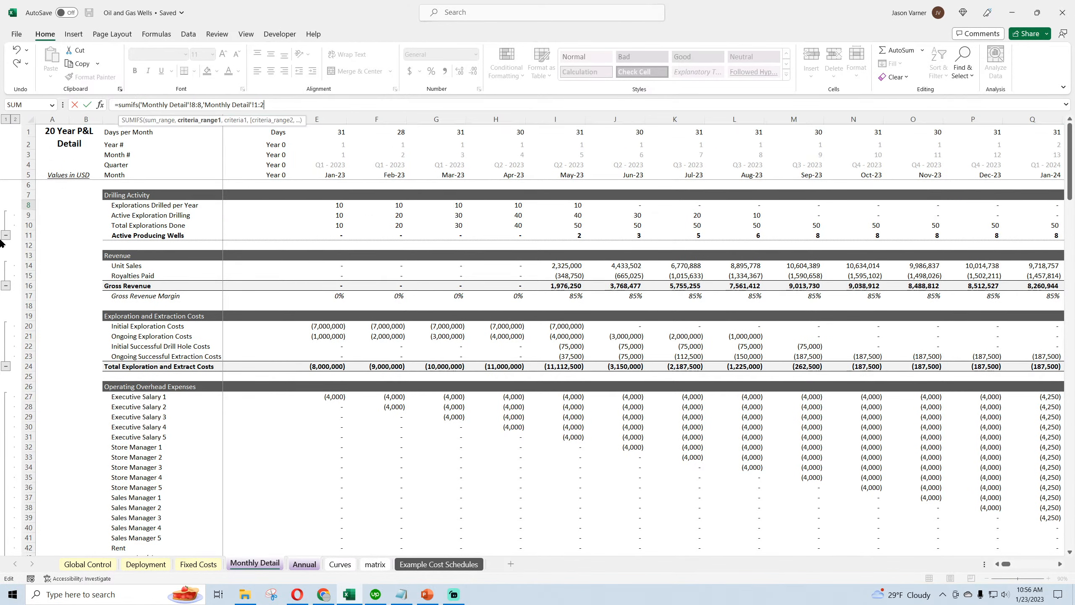
type(":2,d")
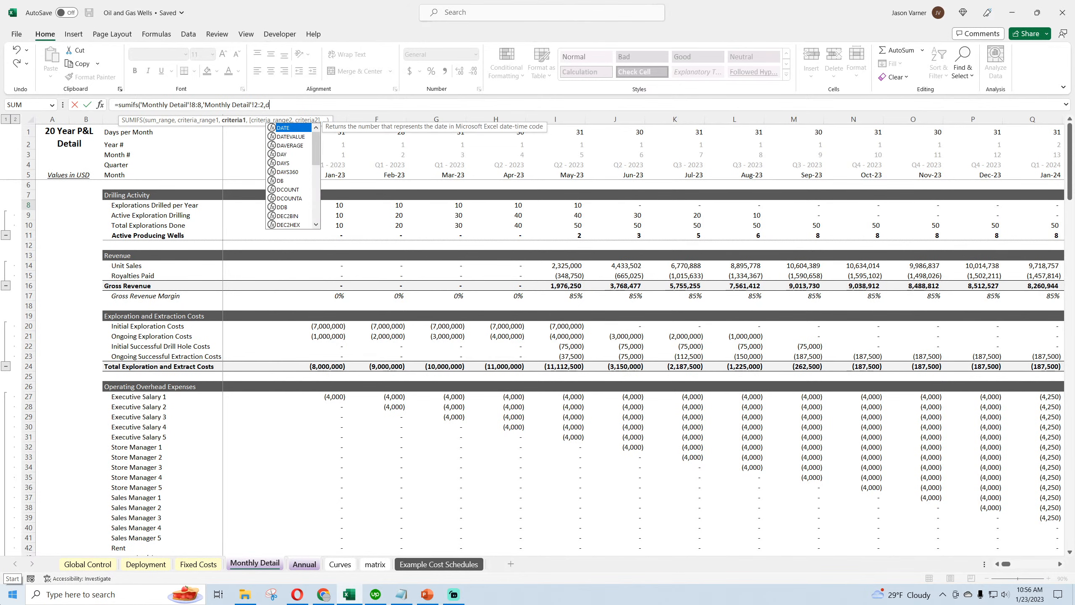
key("Escape")
key("Escape")
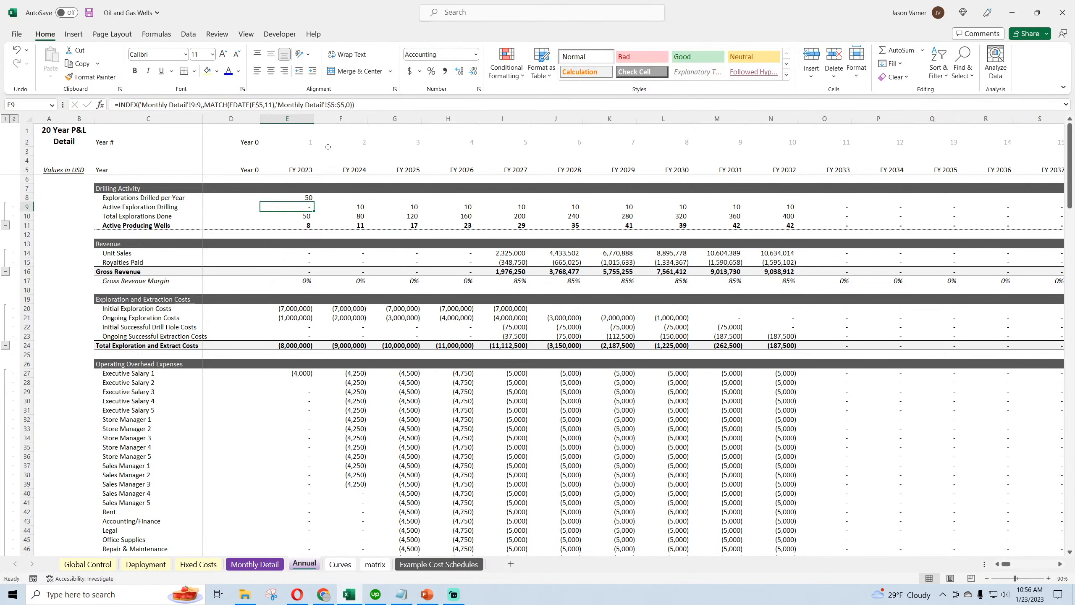
double_click(305, 197)
key("Escape")
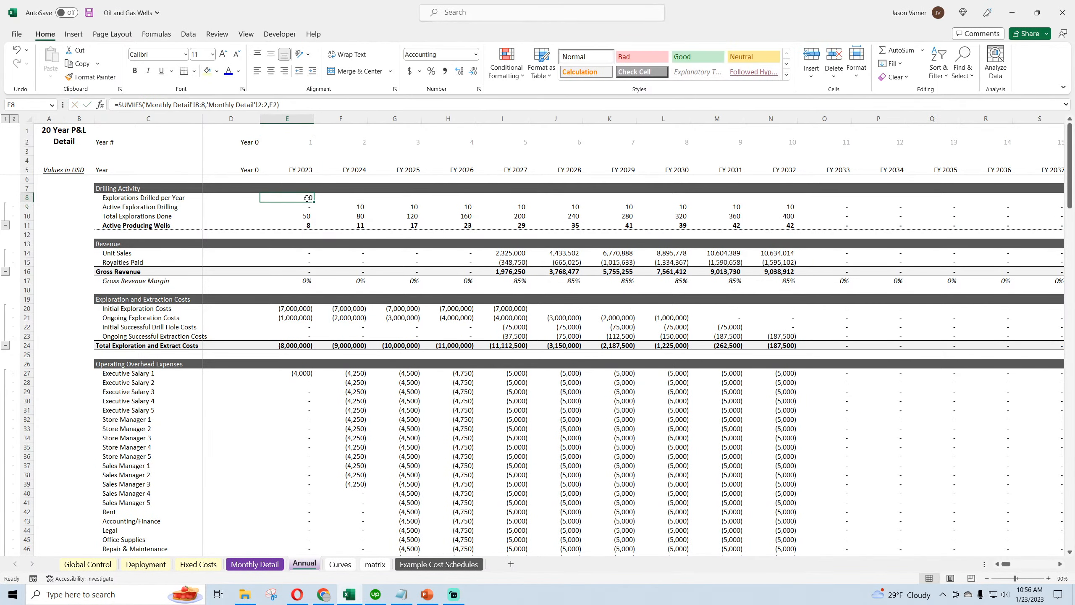
Step: Fill the Explorations Drilled per Year formula from E8 across Annual row 8 through FY 2042
left_click_drag(315, 202, 837, 220)
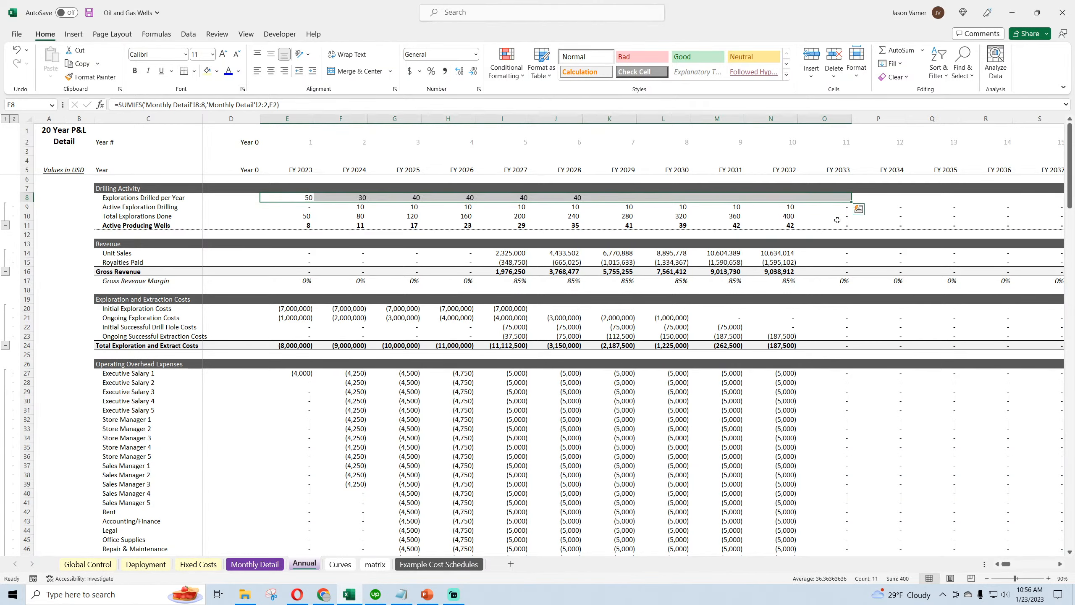
left_click(296, 197)
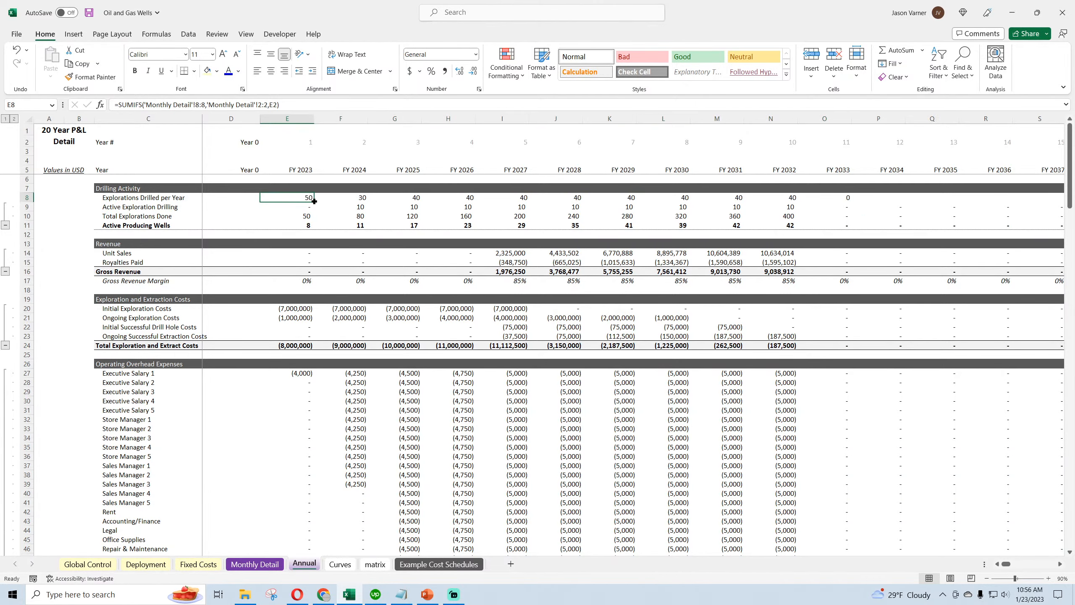
left_click_drag(314, 201, 955, 244)
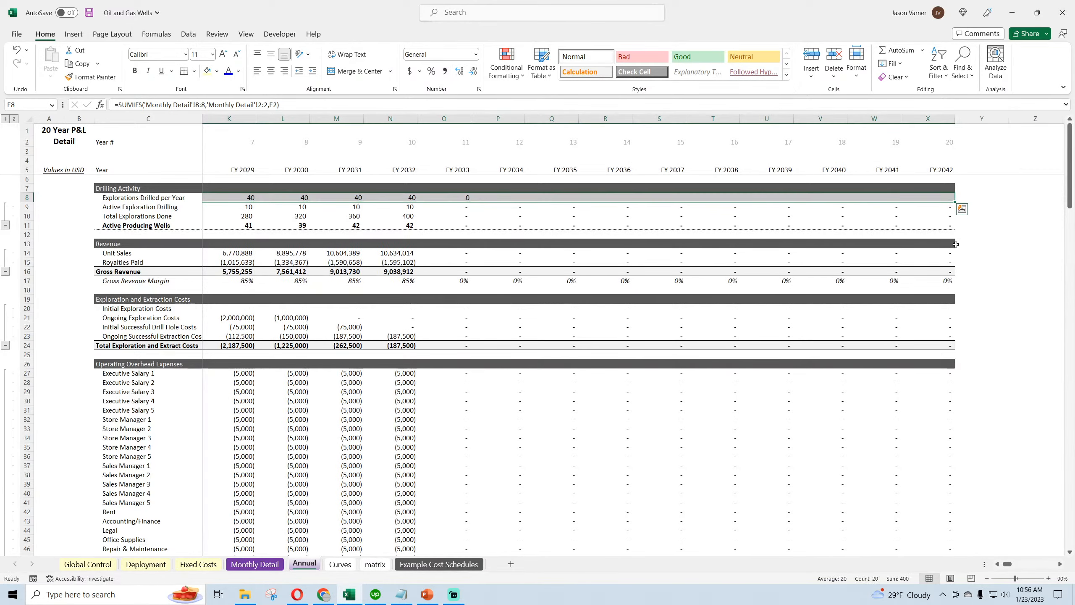
Step: Open the custom number formats for the Explorations Drilled per Year values in Annual row 8 and browse to the end of the list
left_click(479, 89)
left_click(731, 217)
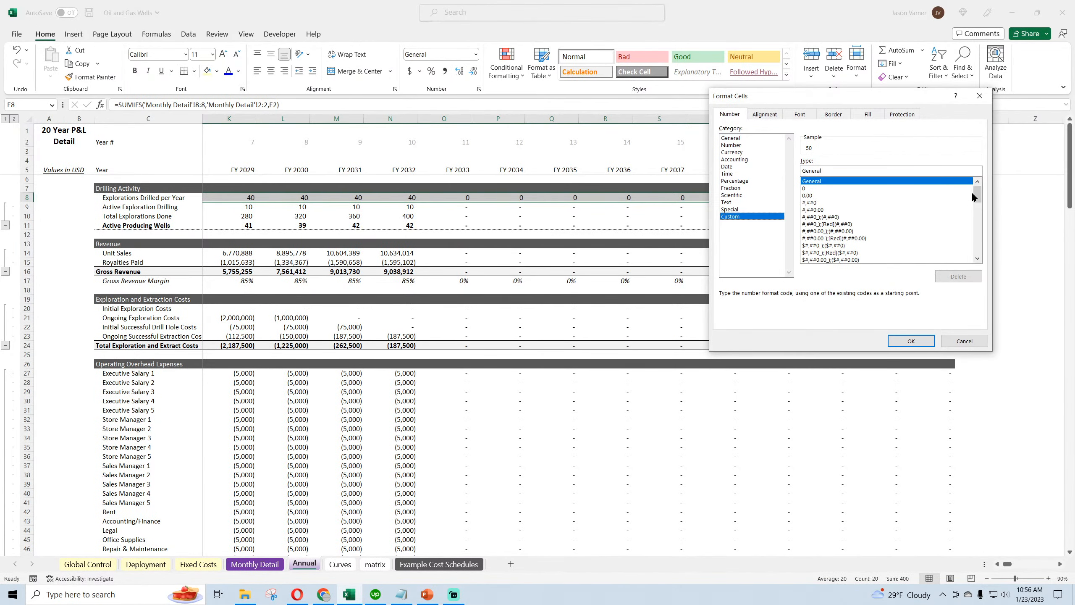
left_click_drag(975, 193, 981, 251)
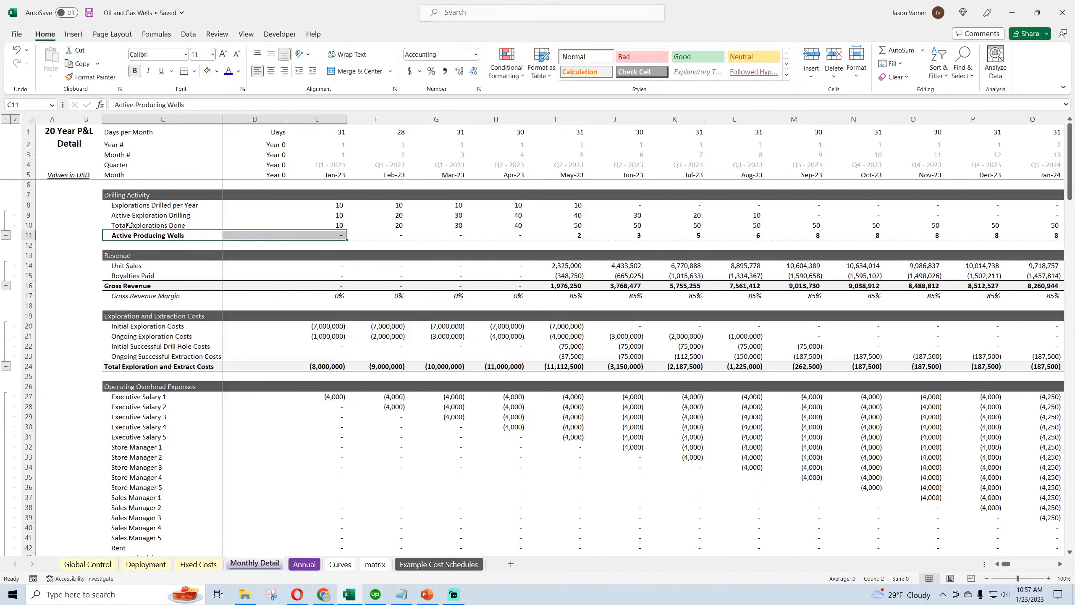
Step: Review the Total Explorations Done, Active Exploration Drilling and Explorations Drilled per Year rows on the Monthly Detail sheet
left_click(130, 224)
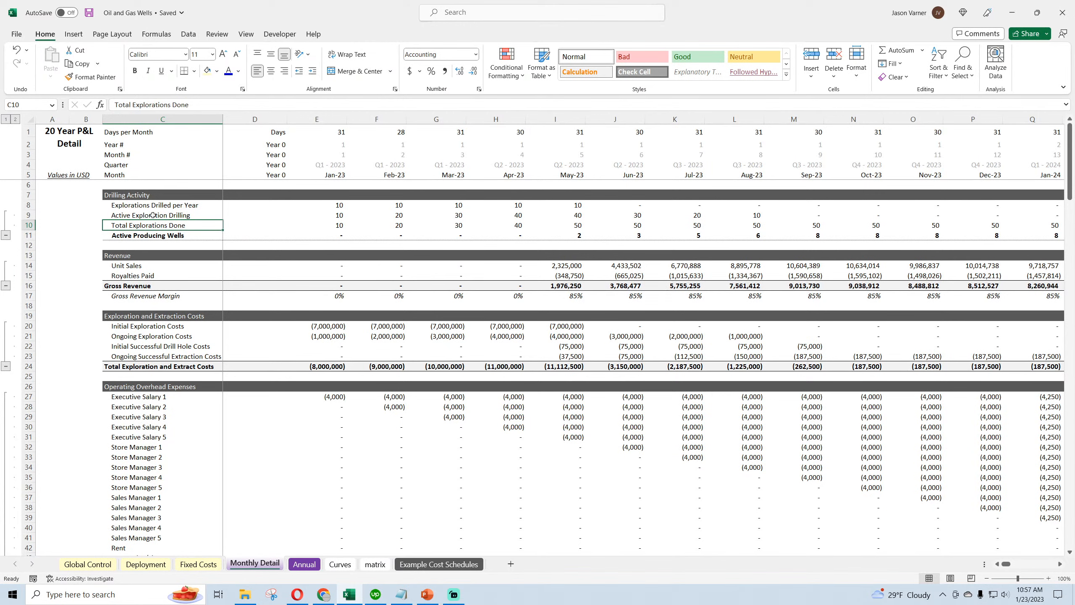
left_click_drag(153, 215, 582, 216)
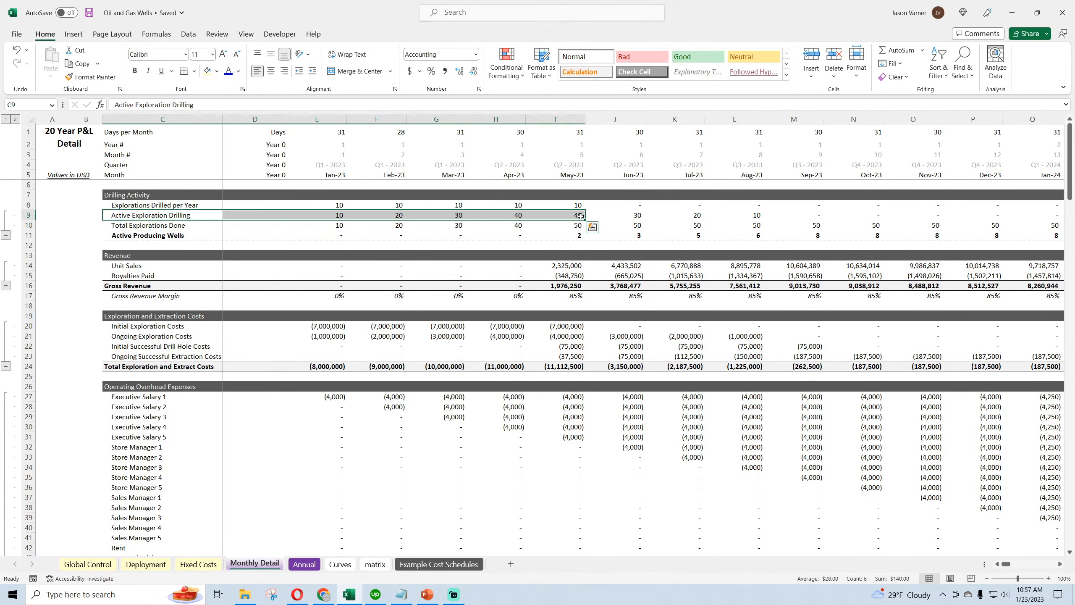
left_click(141, 205)
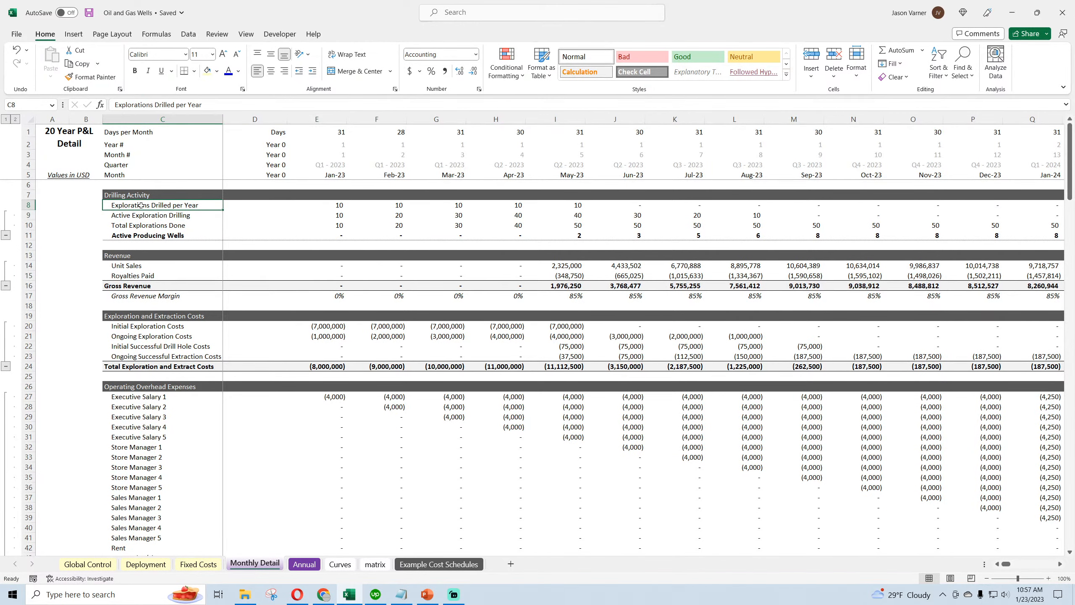
key("Right")
key("Right")
key("Right")
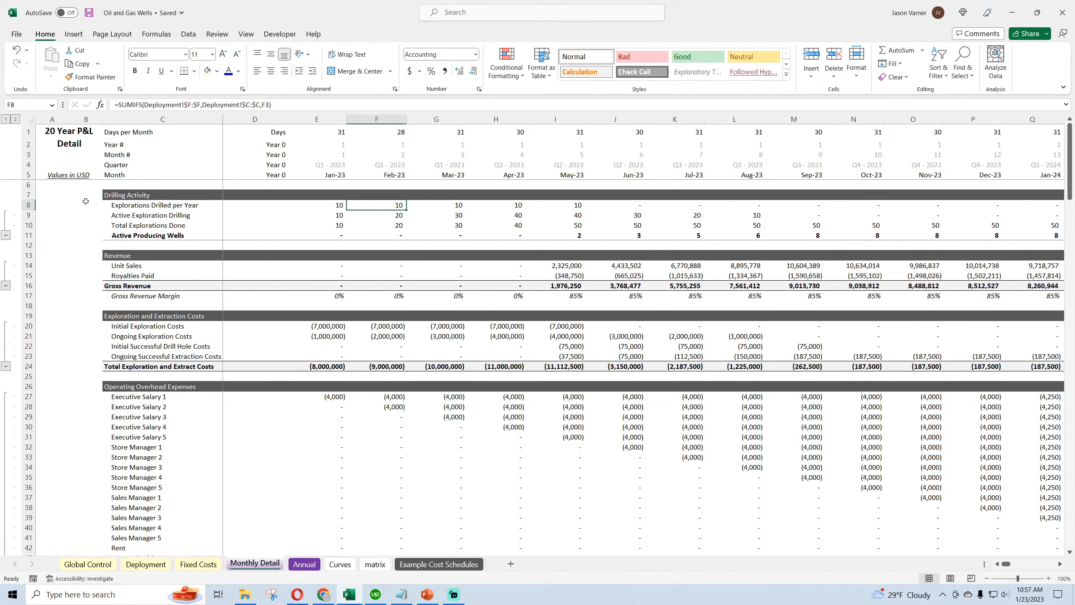
Step: Insert a row above Explorations Drilled per Year on Monthly Detail and ungroup Drilling Activity rows 8 to 12
right_click(27, 205)
left_click(55, 301)
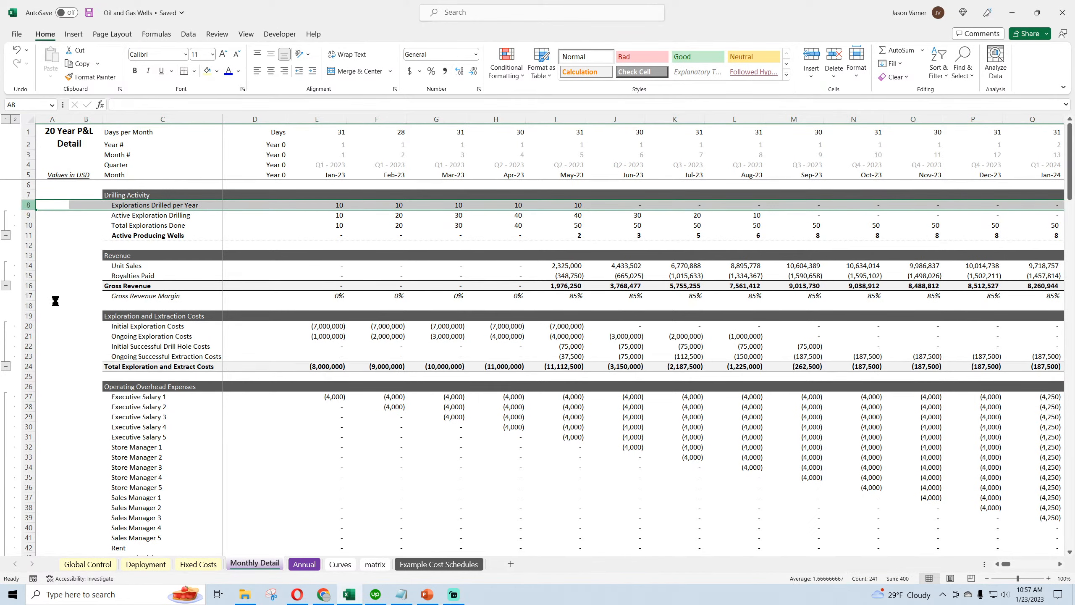
left_click_drag(28, 204, 30, 242)
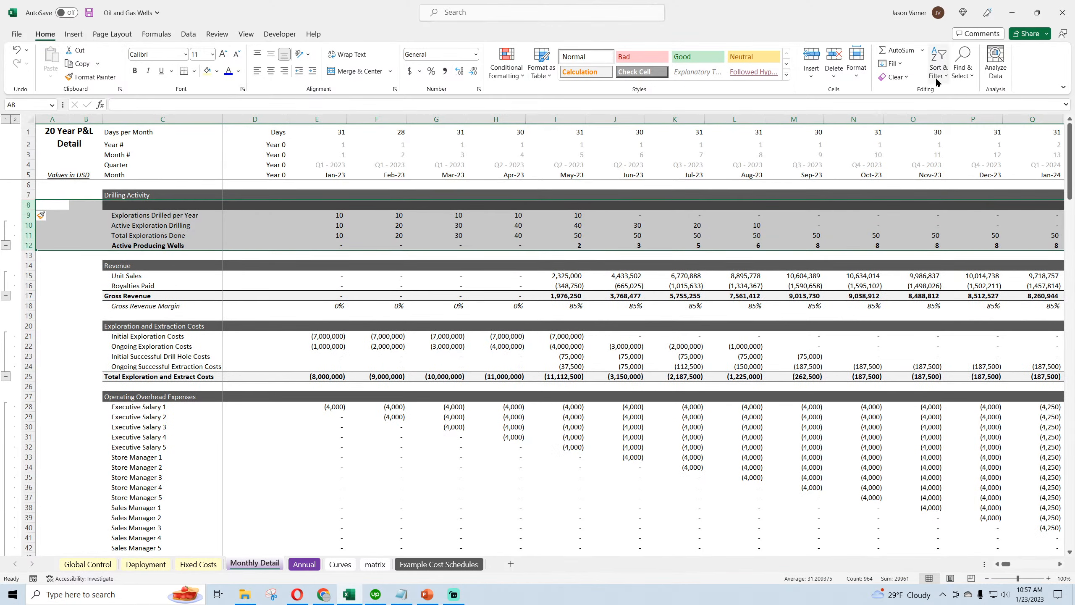
left_click(188, 34)
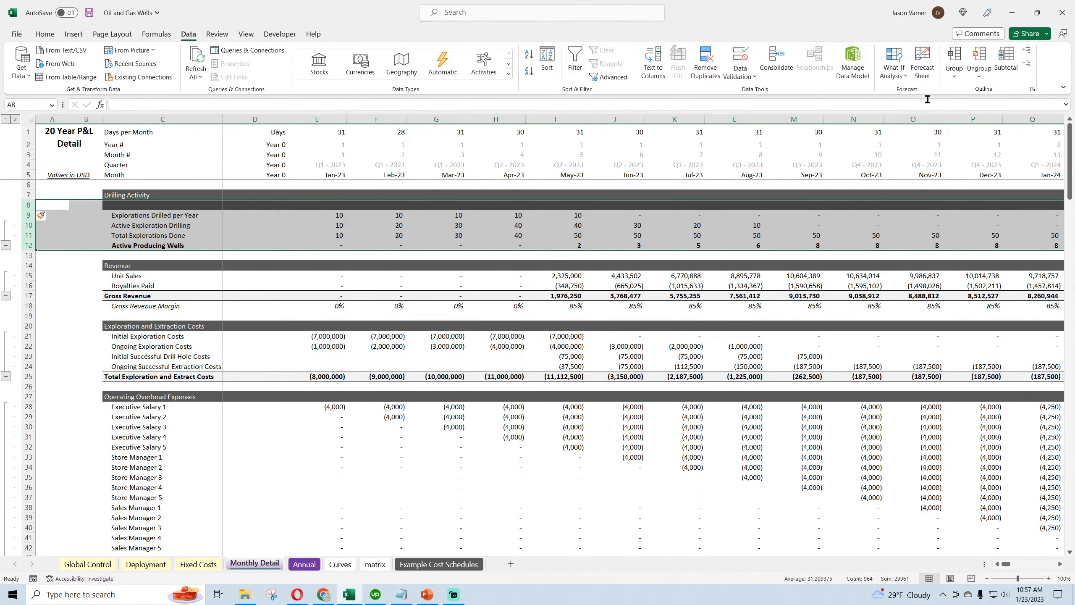
left_click(979, 79)
left_click(990, 92)
left_click(313, 305)
Step: Fill the Explorations Drilled per Year label up into C8 for its formatting and rename the new row Successful Drills
left_click(207, 216)
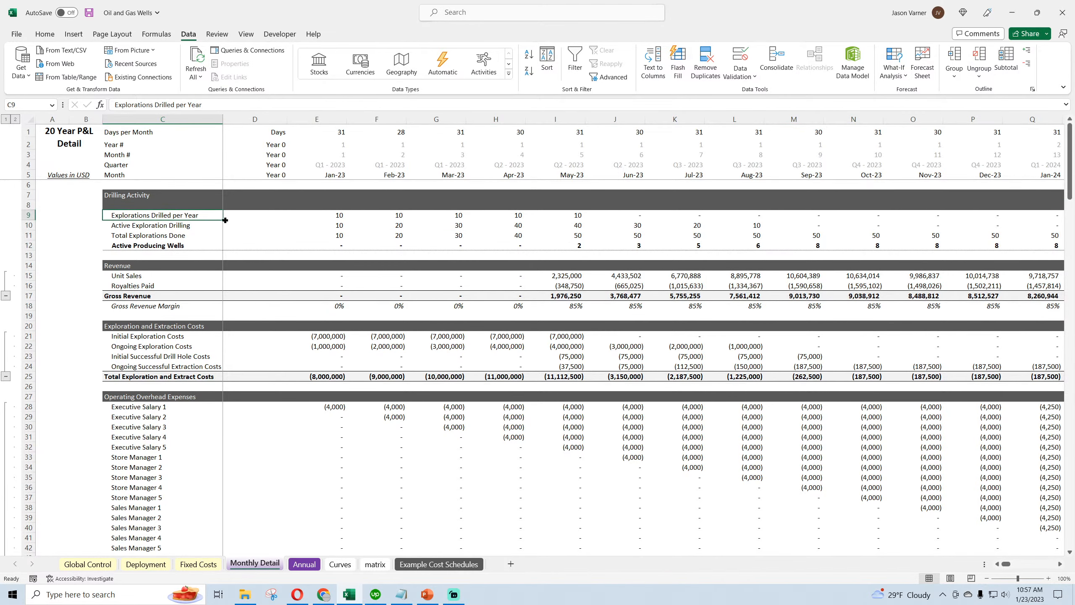
left_click_drag(225, 220, 225, 210)
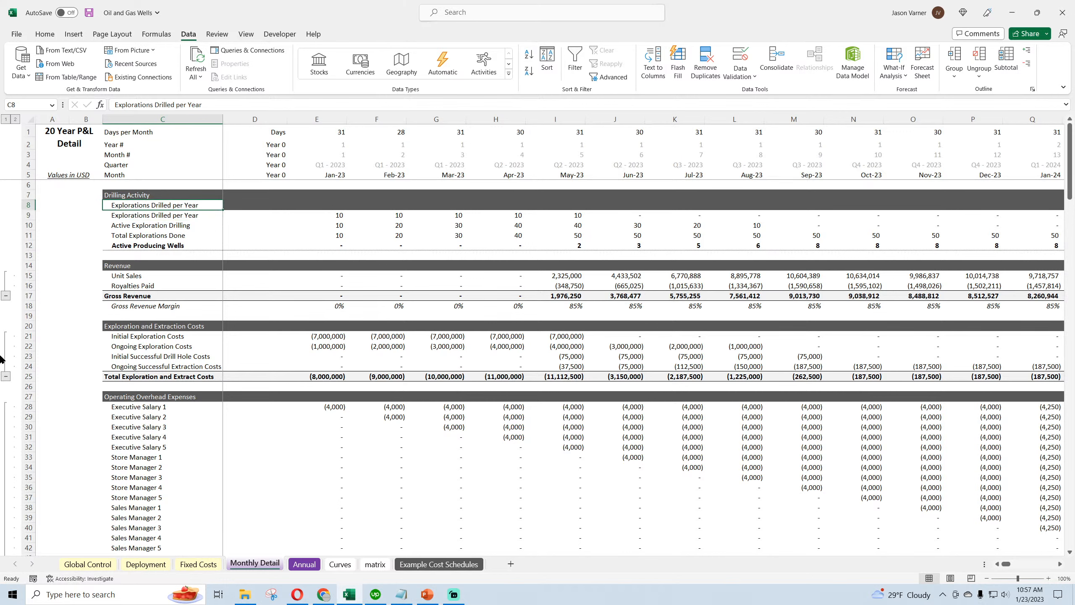
type("Success")
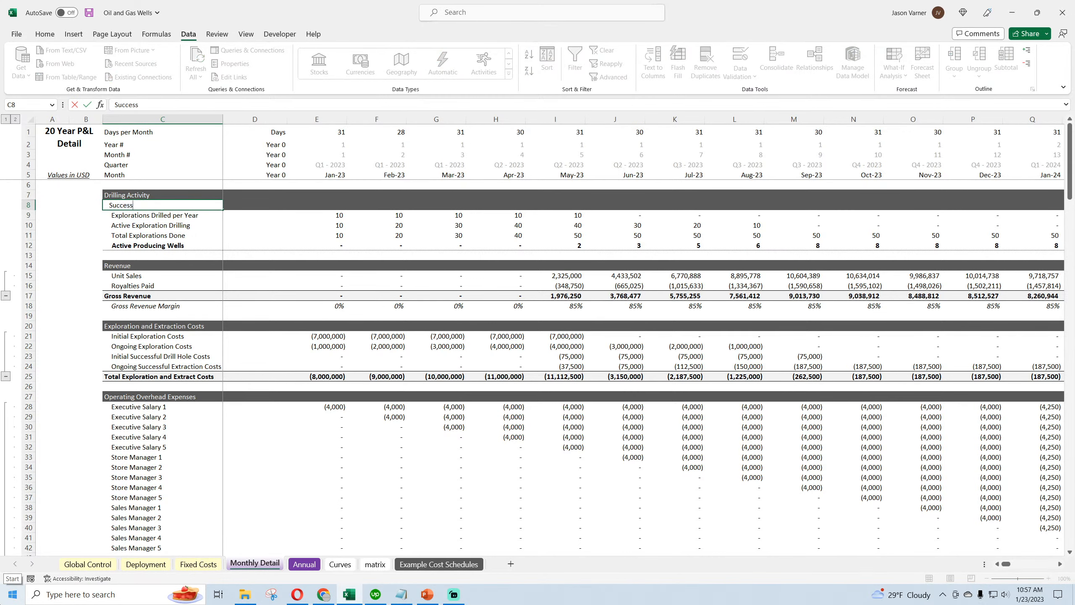
type("ful Drills")
key("Tab")
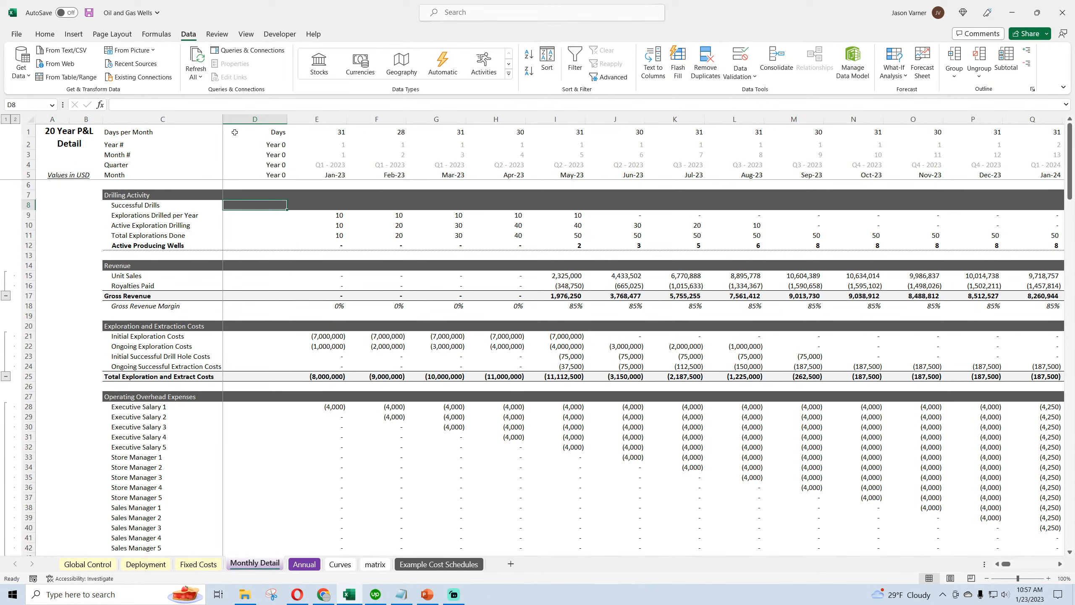
Step: Extend the row 9 cell formatting up into D8:E8 and clear the copied content from E8
left_click_drag(263, 215, 346, 204)
left_click(276, 224)
left_click(275, 204)
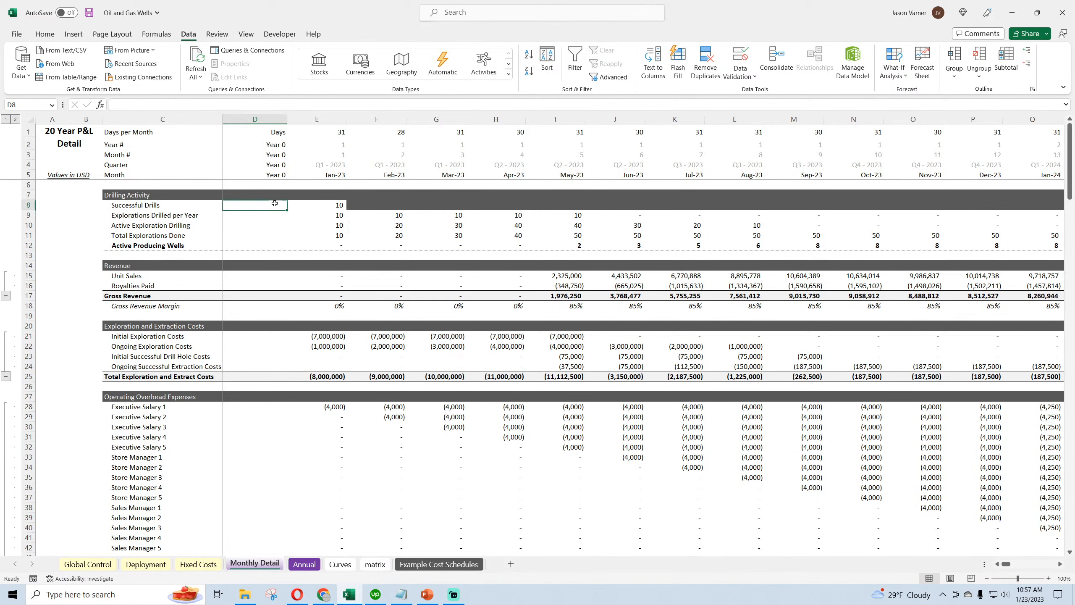
left_click(323, 204)
key("Delete")
left_click(256, 204)
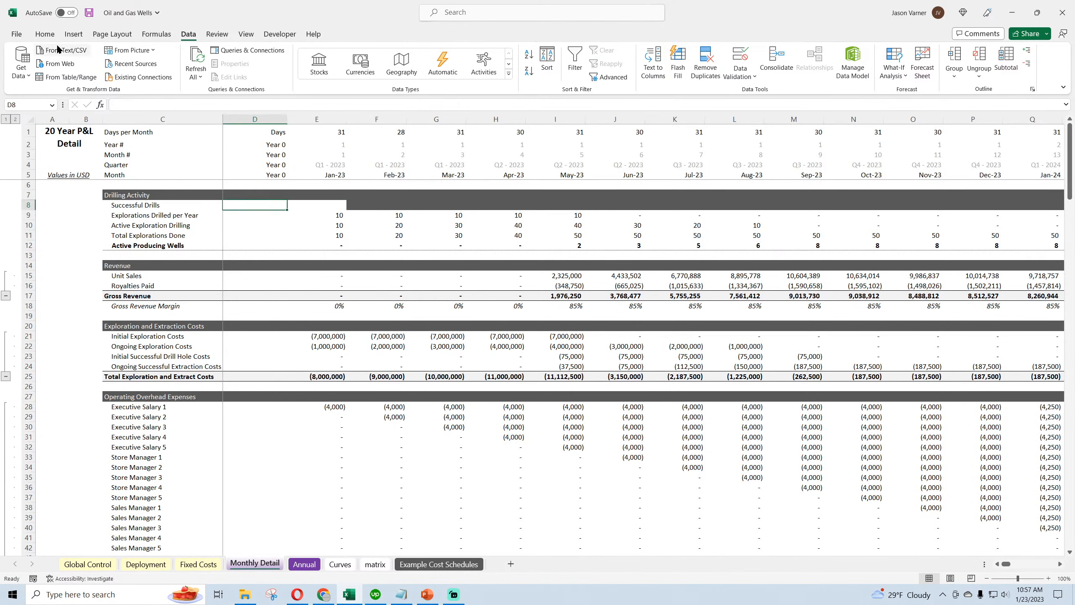
Step: Save the workbook and select the Jan-23 cell of the Successful Drills row
left_click(45, 34)
left_click(89, 13)
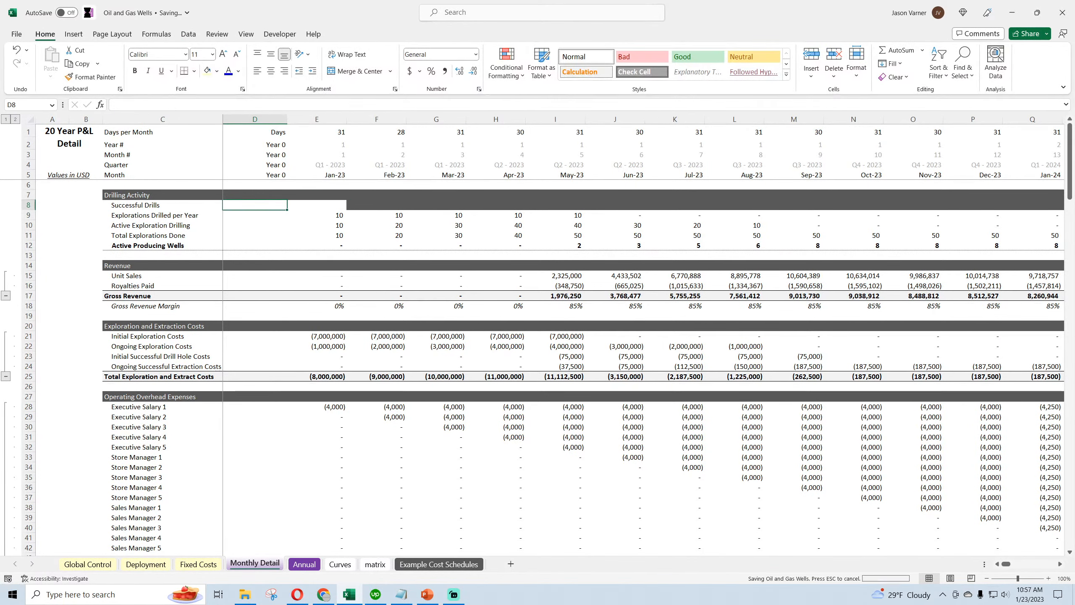
left_click(333, 205)
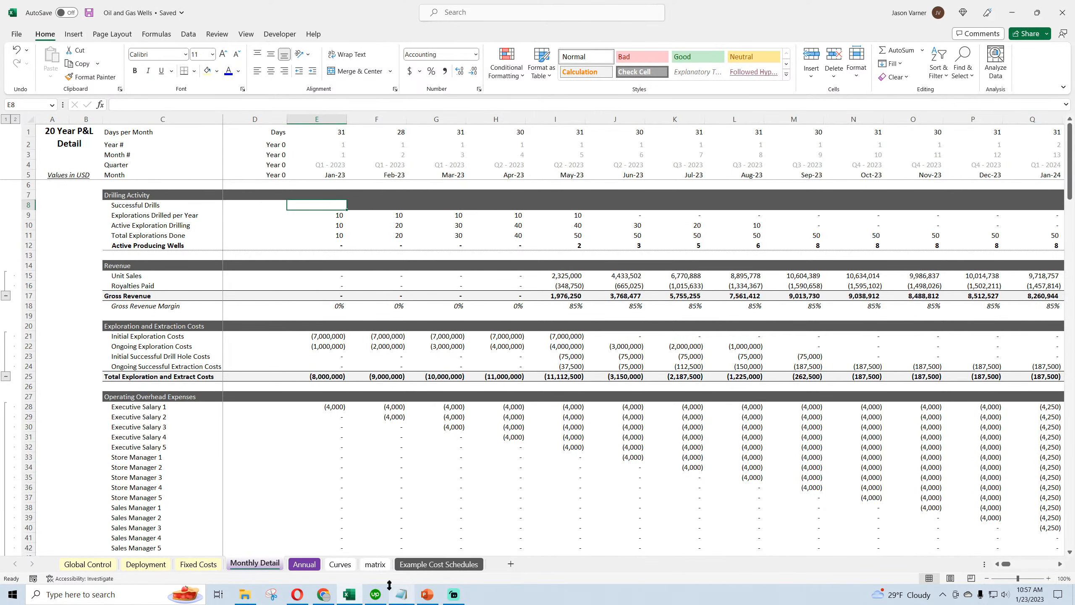
Step: Look through the matrix sheet's sections from Active Explorations back up to Count Deployed for a source of successful drill counts
left_click(375, 564)
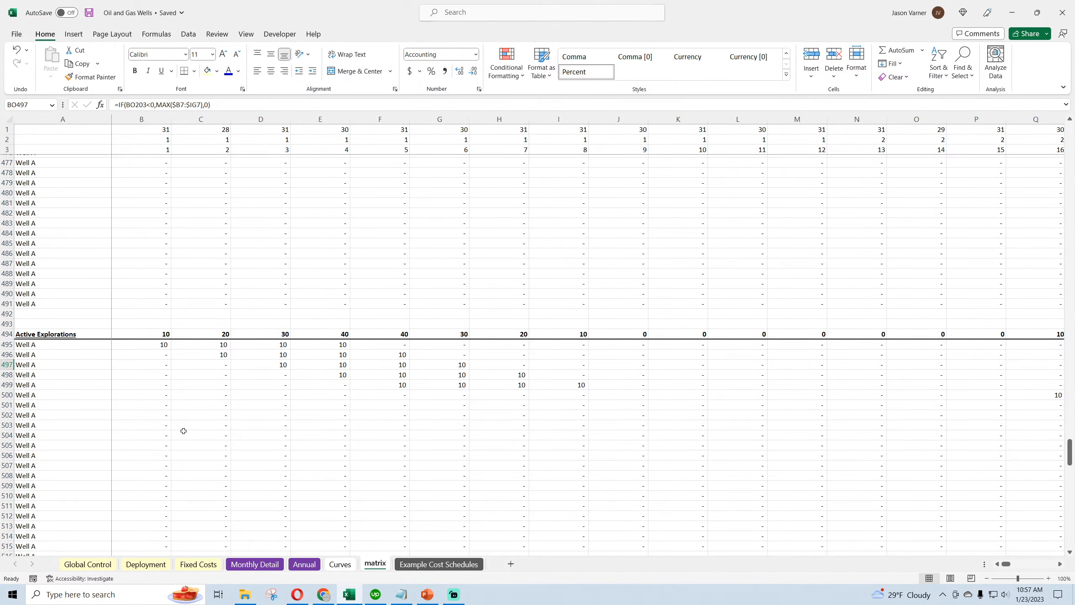
scroll(183, 431, "up", 20)
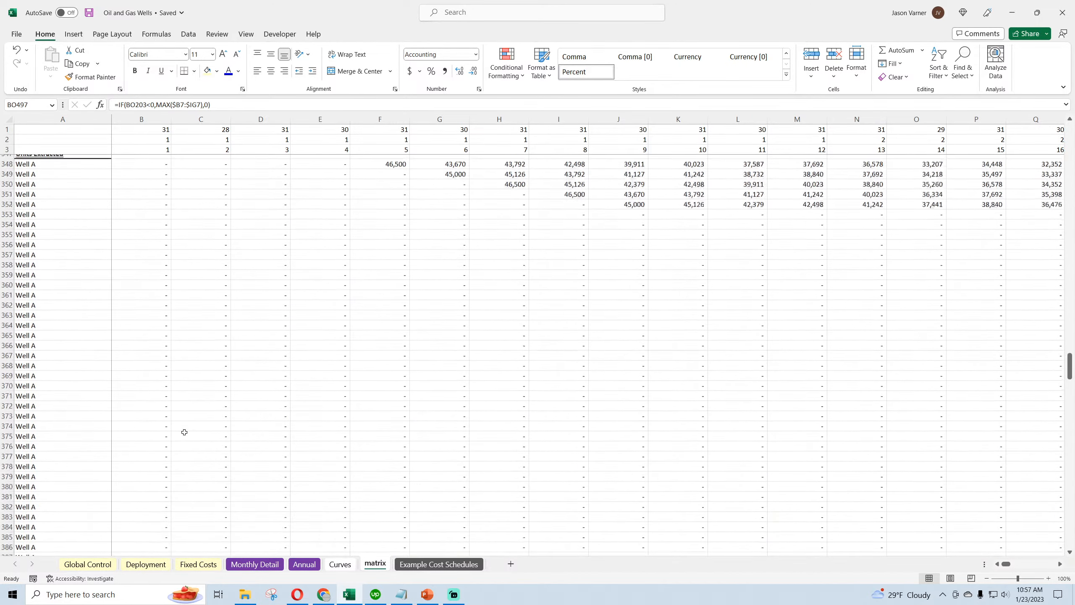
scroll(184, 432, "up", 19)
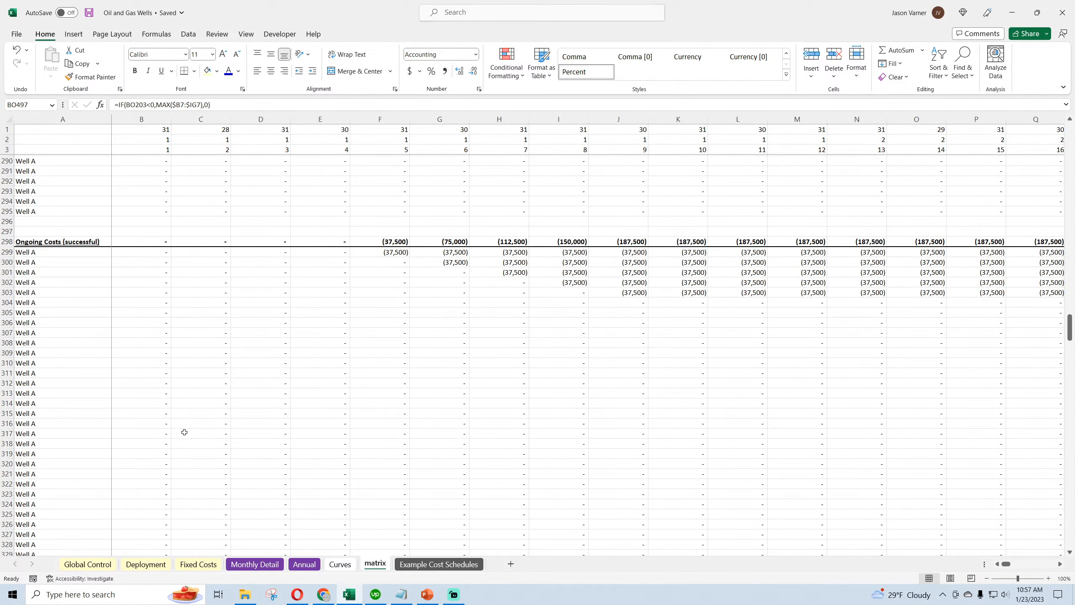
scroll(184, 433, "up", 15)
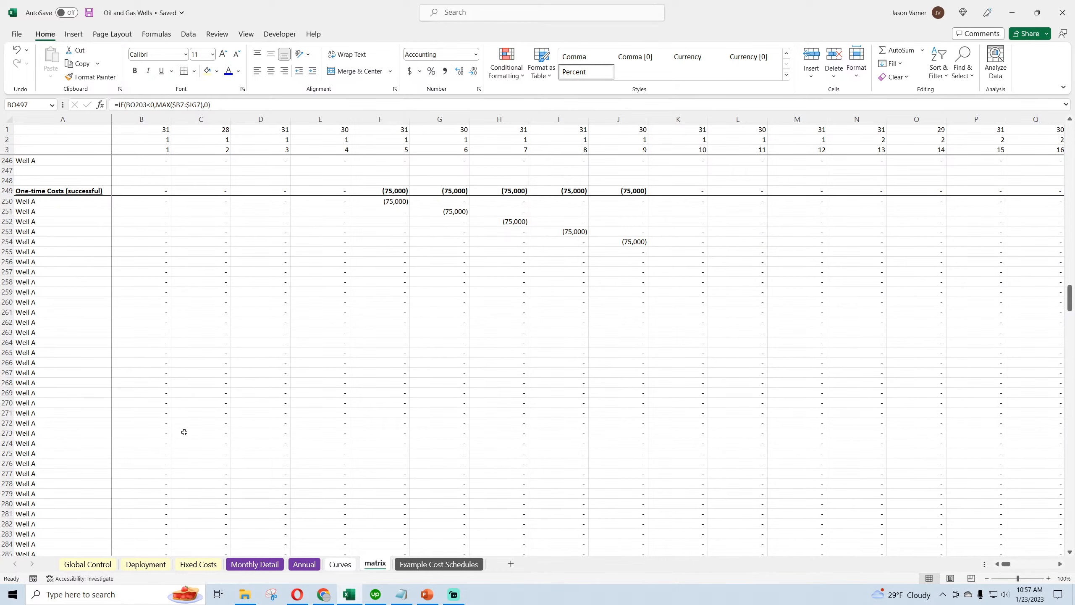
scroll(184, 432, "up", 20)
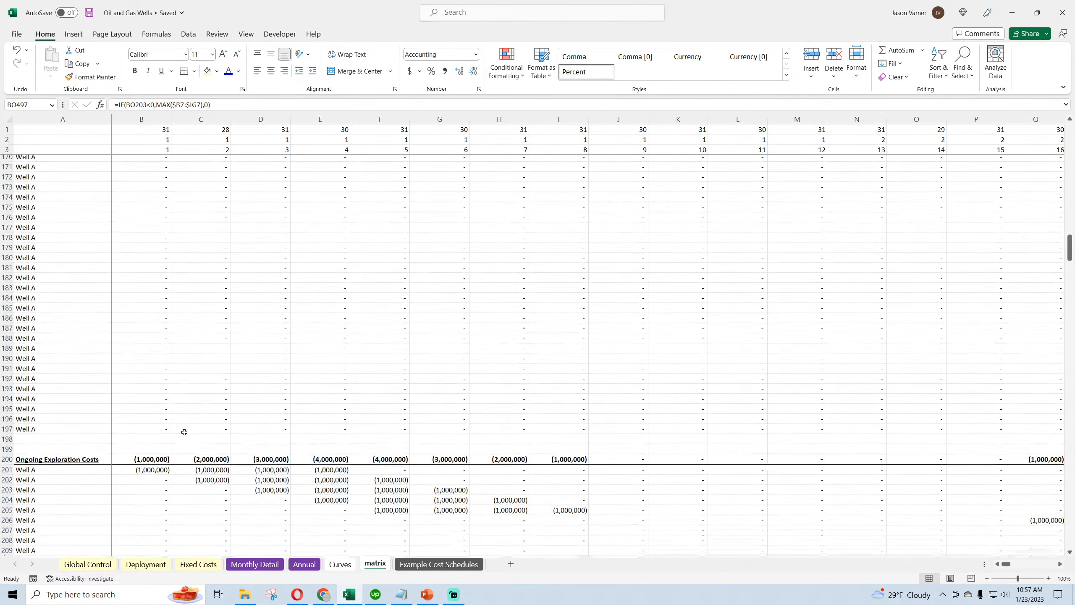
scroll(184, 432, "up", 15)
scroll(184, 432, "up", 11)
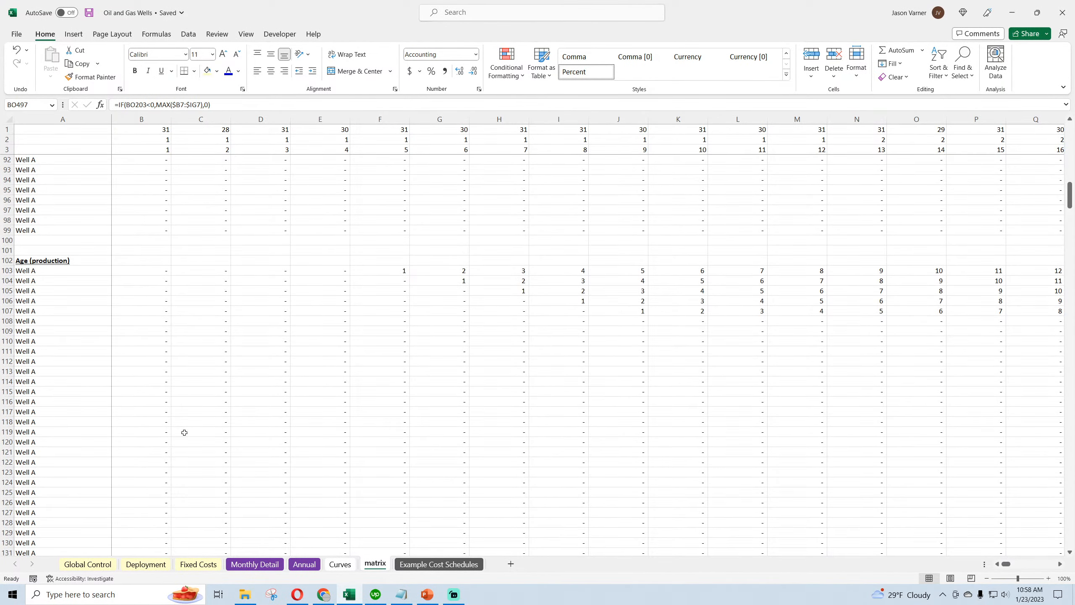
scroll(184, 432, "up", 20)
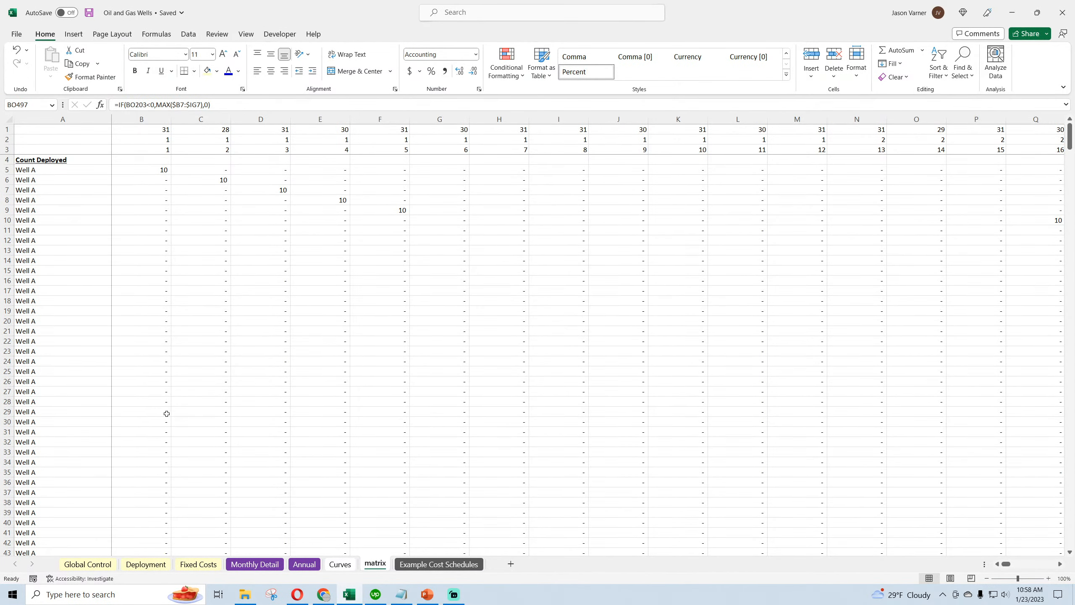
Step: Examine the Count Deployed formulas on the matrix sheet for the wells deployed in months 1 to 5
left_click(149, 169)
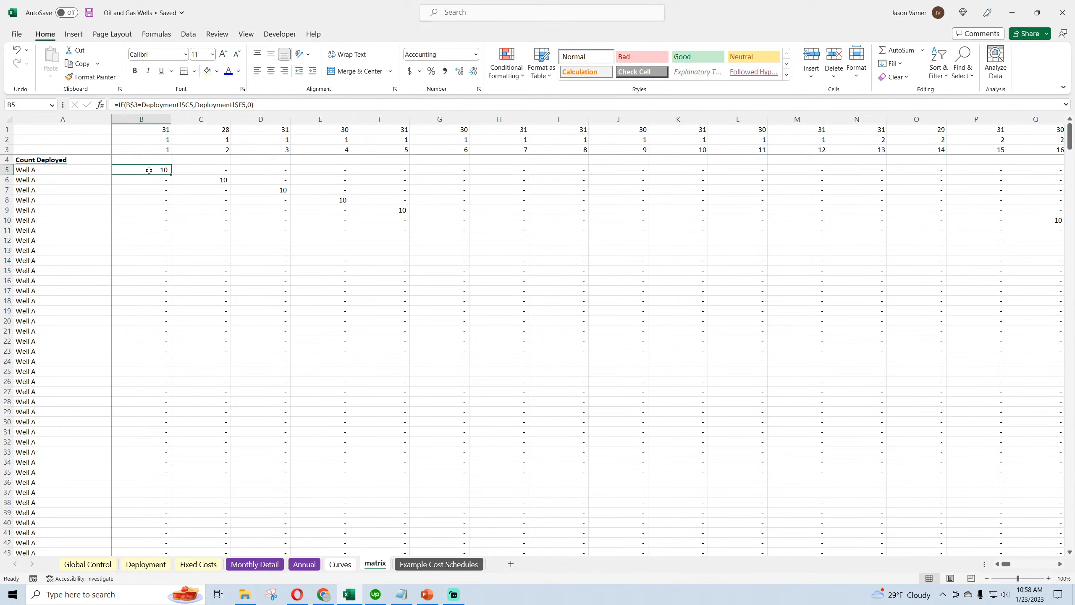
left_click(207, 182)
left_click(265, 189)
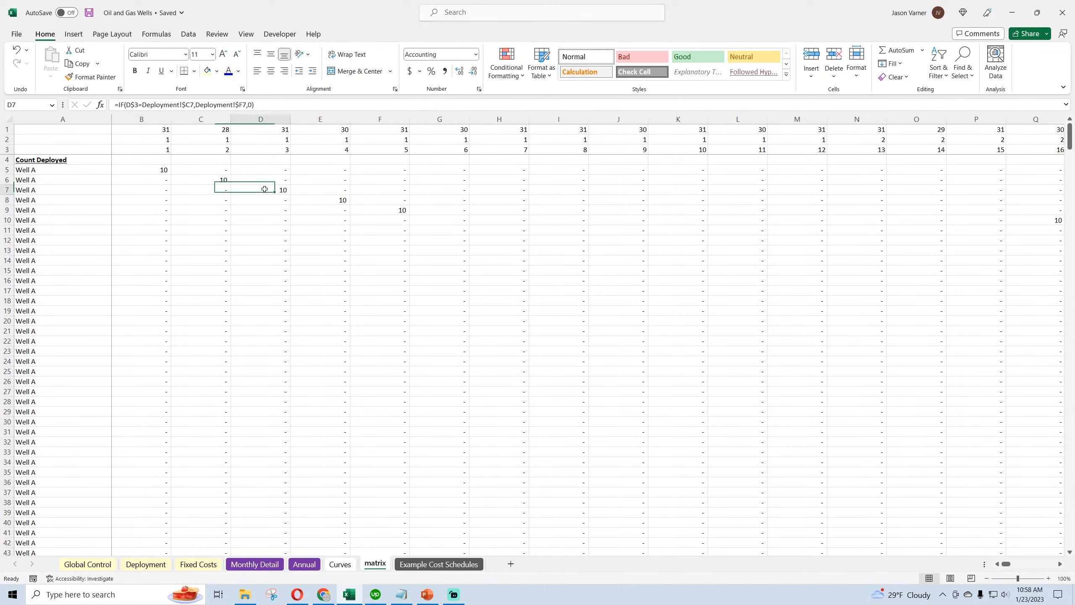
left_click(322, 200)
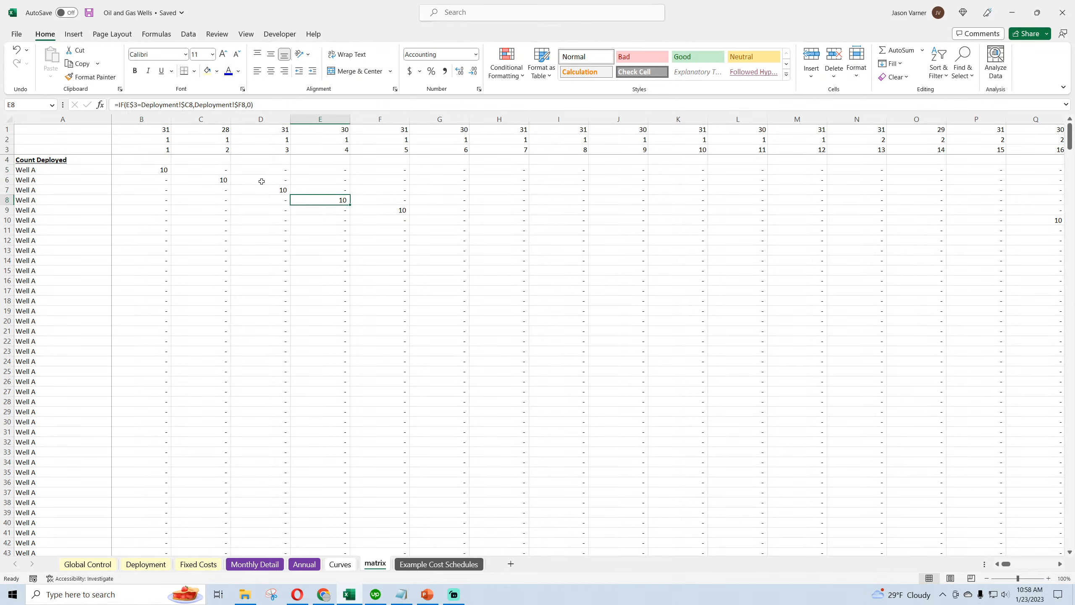
left_click(148, 168)
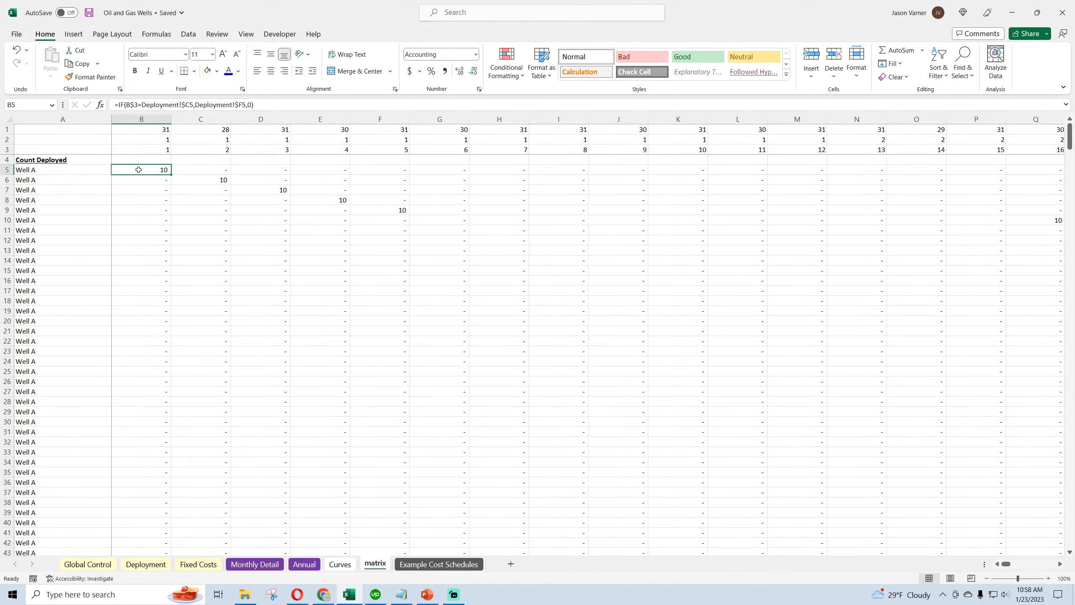
left_click(221, 181)
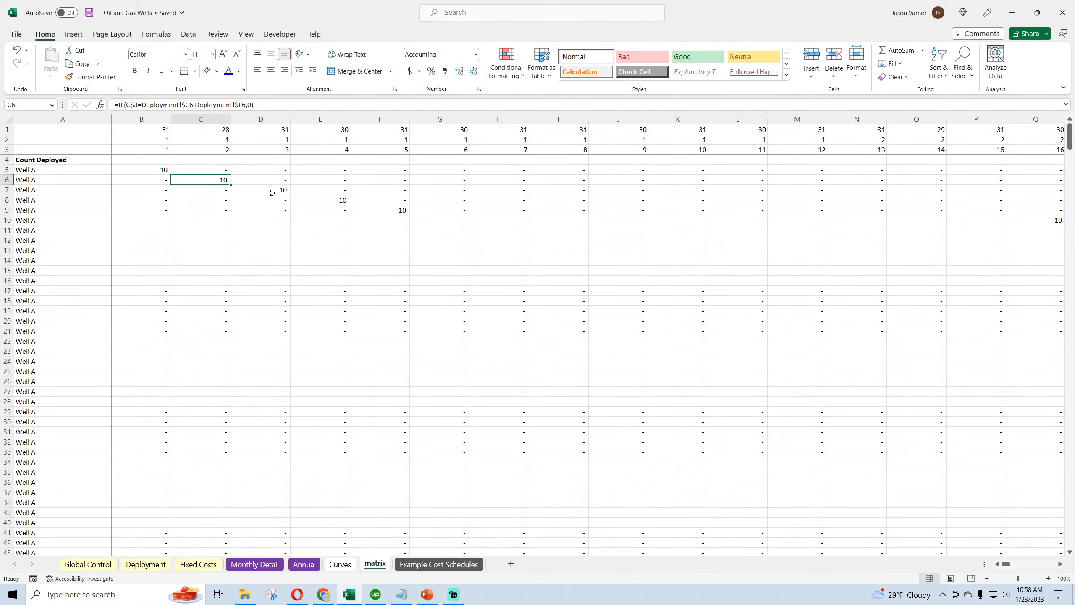
left_click(271, 191)
left_click(334, 202)
left_click(398, 211)
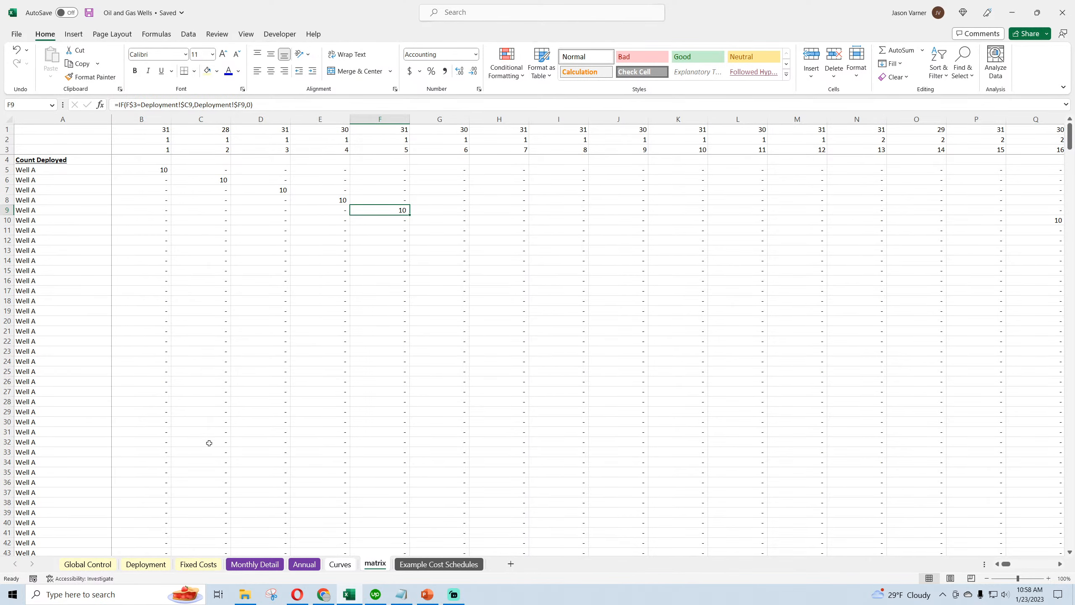
Step: Examine the matrix formulas for Initial Exploration Cost in B152 and One-time Costs (successful) in F250
scroll(209, 443, "down", 20)
scroll(209, 440, "down", 20)
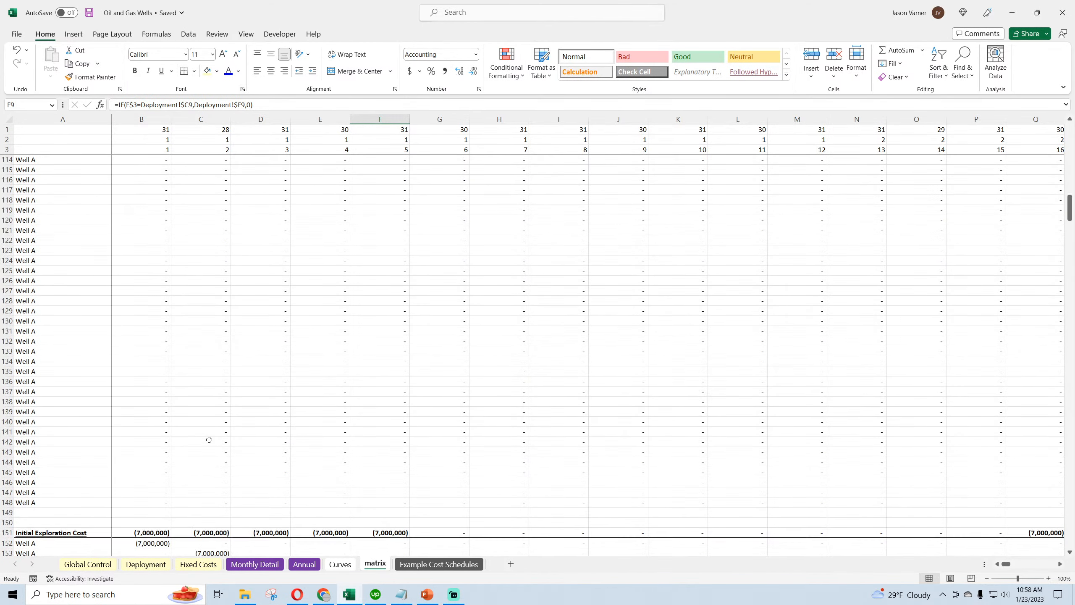
left_click(158, 212)
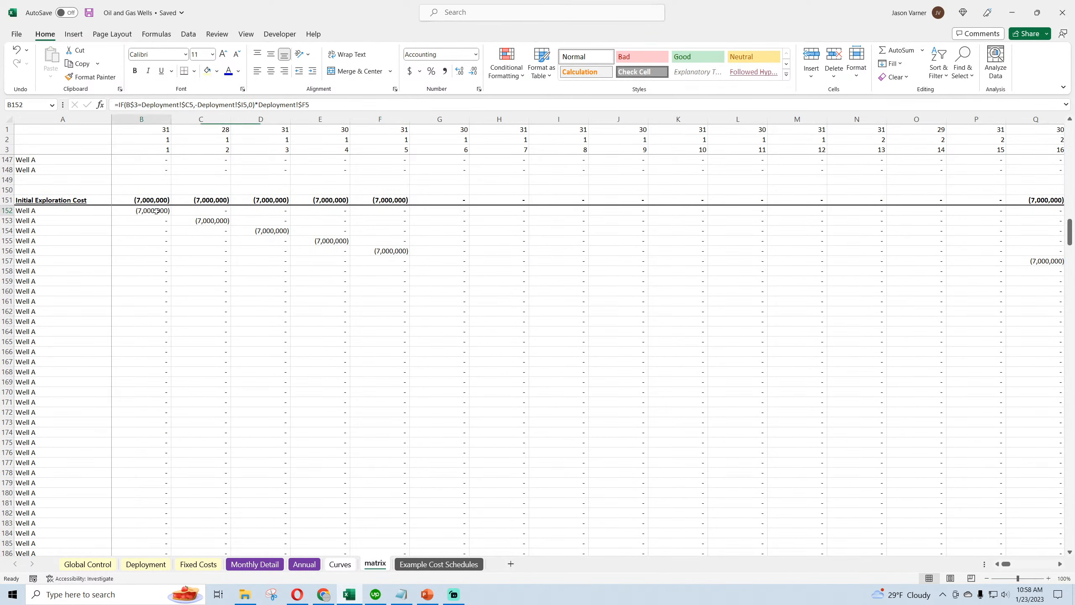
scroll(161, 296, "down", 15)
scroll(161, 346, "down", 3)
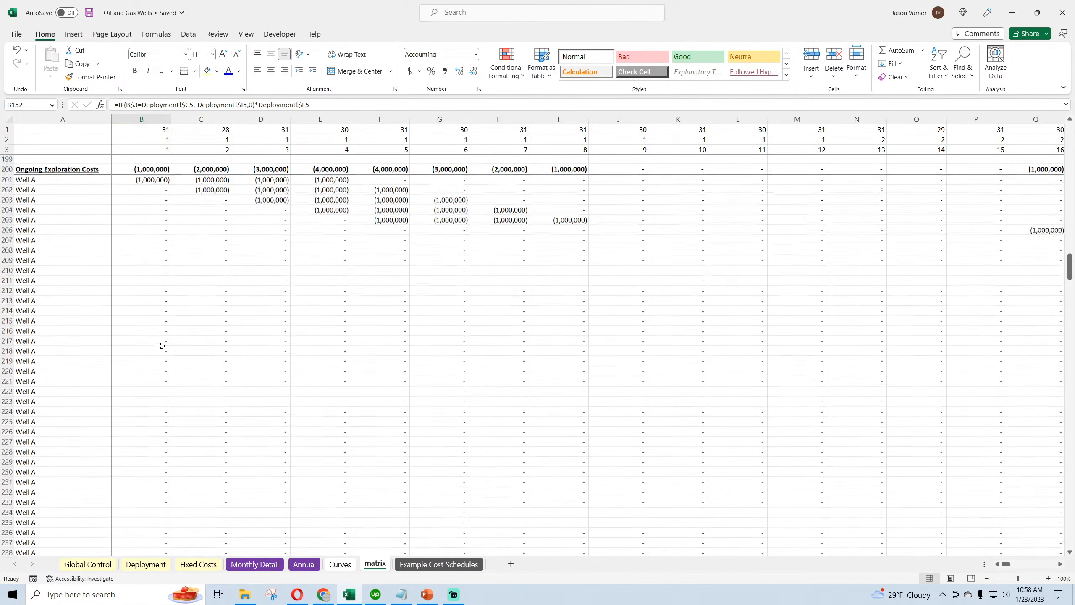
scroll(162, 346, "up", 3)
scroll(162, 347, "down", 15)
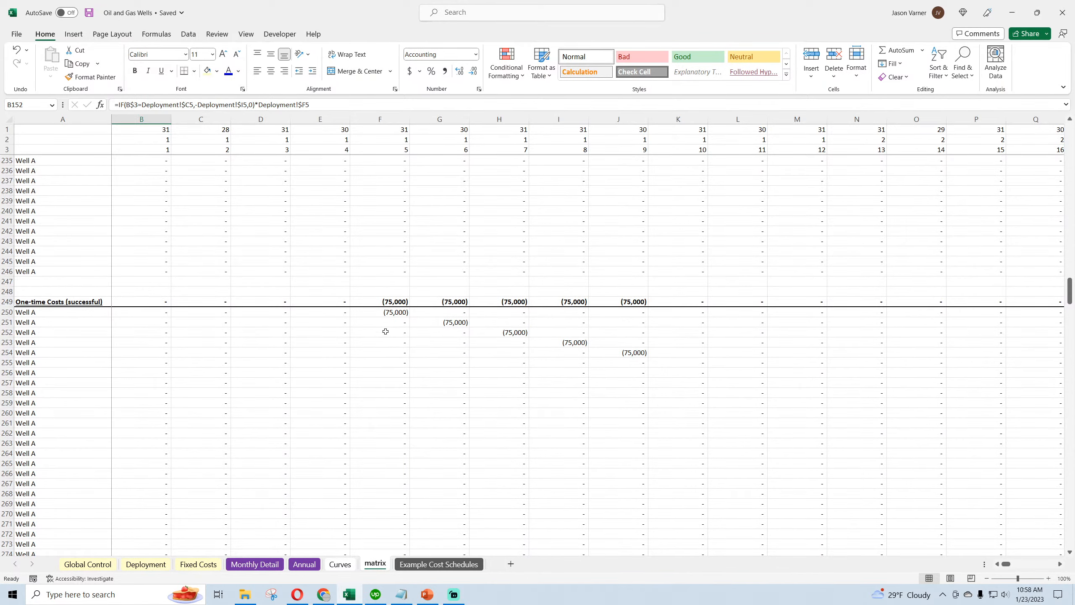
left_click(389, 314)
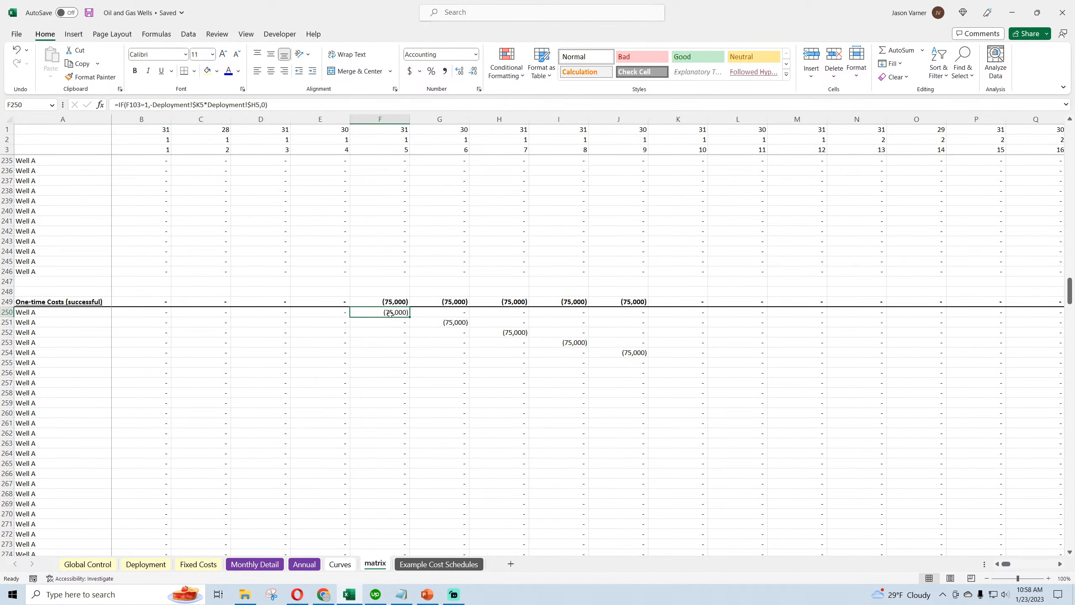
Step: Trace the cells behind the One-time Costs (successful) formula in F250 on the matrix sheet, including the production age in row 103
double_click(390, 313)
scroll(262, 454, "up", 20)
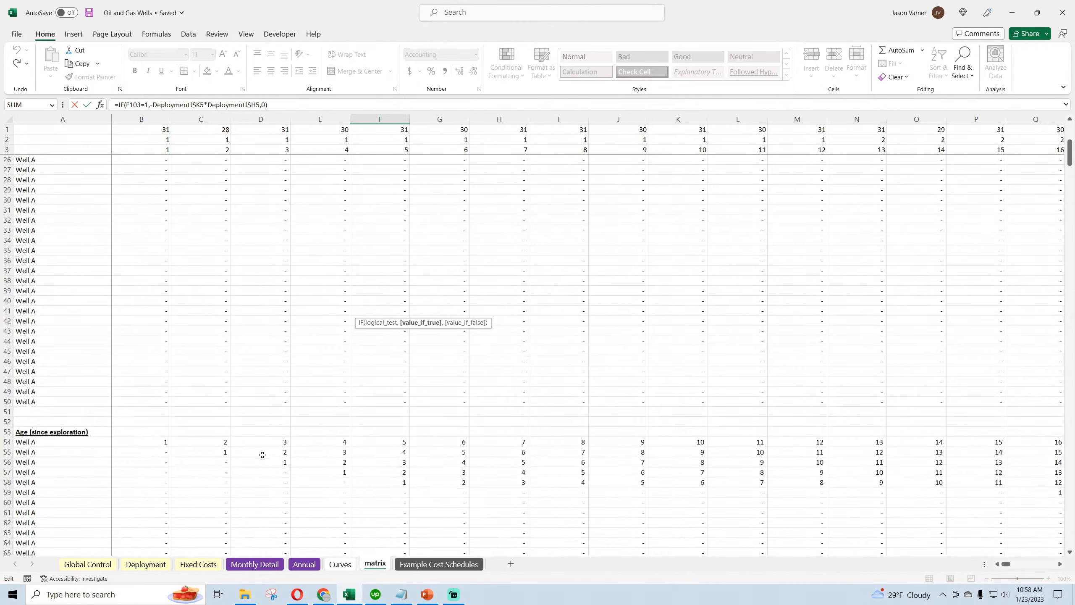
scroll(263, 454, "down", 7)
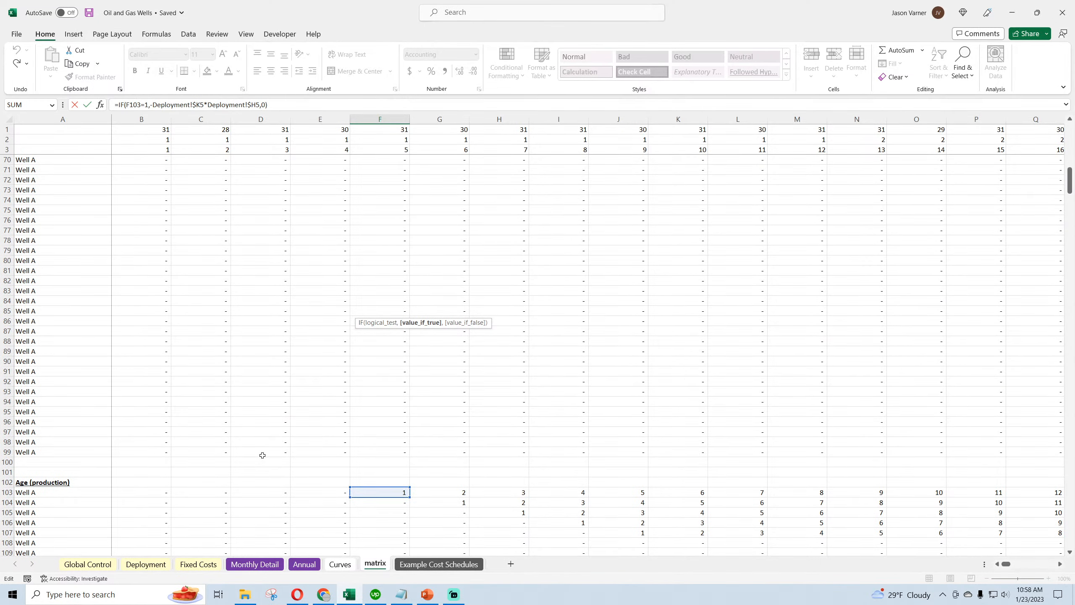
scroll(263, 454, "up", 20)
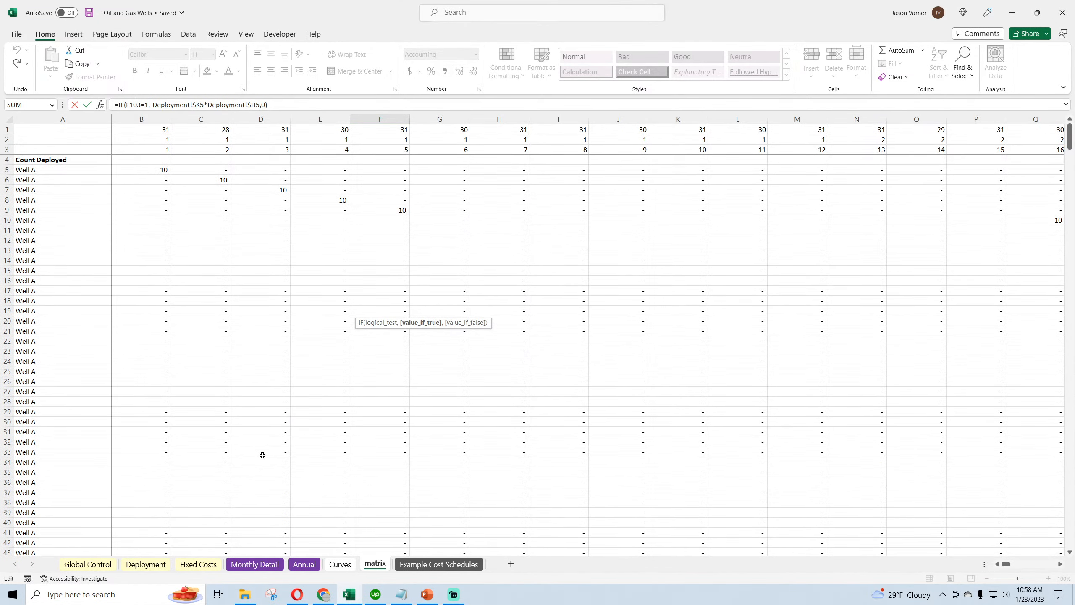
key("Escape")
scroll(296, 461, "down", 4)
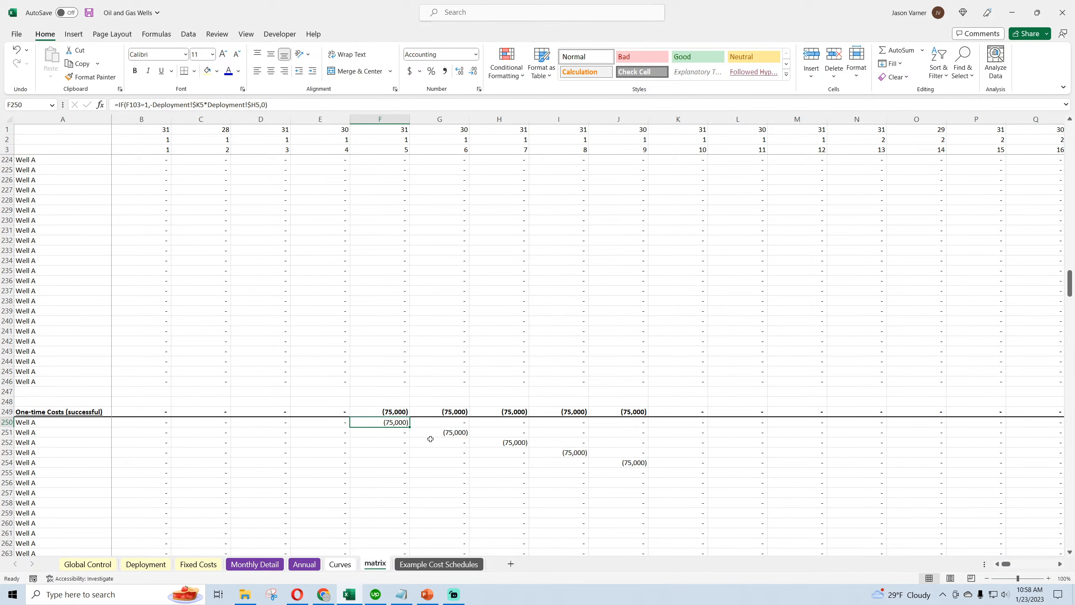
left_click(448, 433)
left_click(393, 422)
Step: Review the One-time Drill costs column and the Successful Drills formulas on the Deployment sheet
left_click(147, 565)
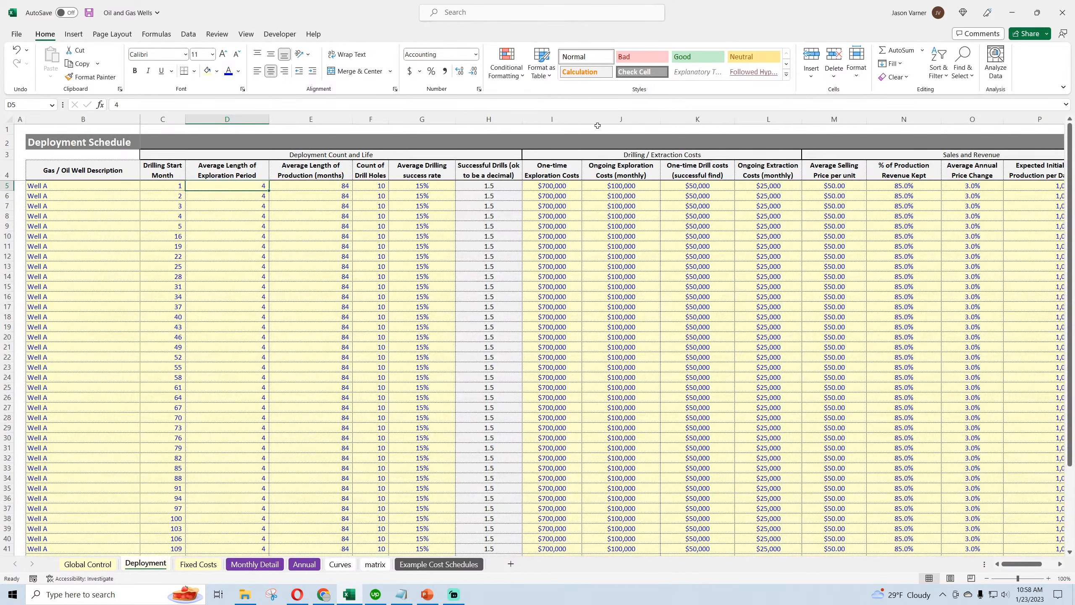
left_click(688, 118)
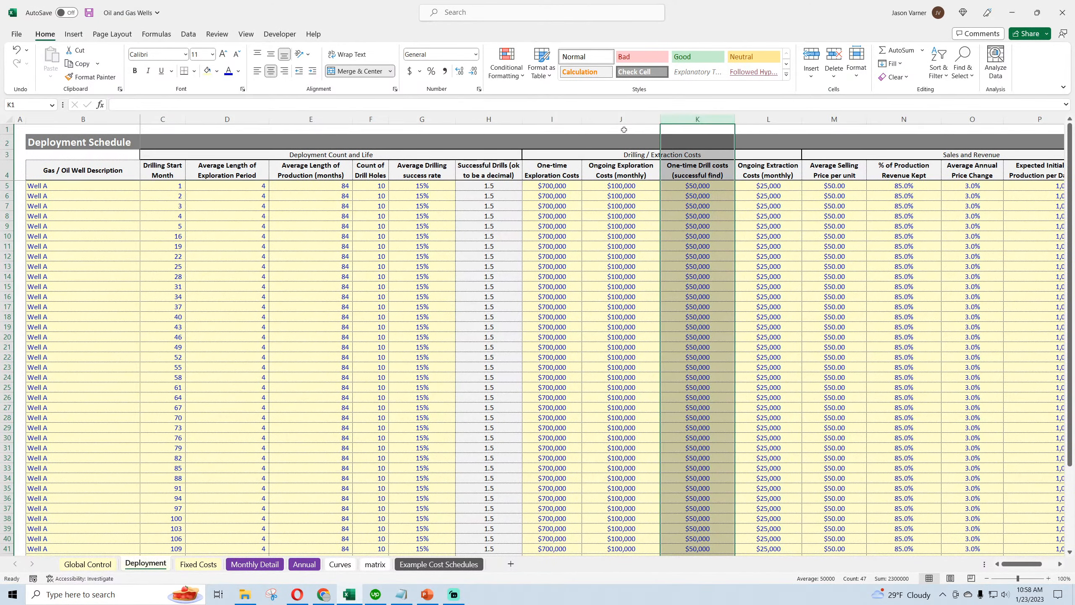
left_click(485, 185)
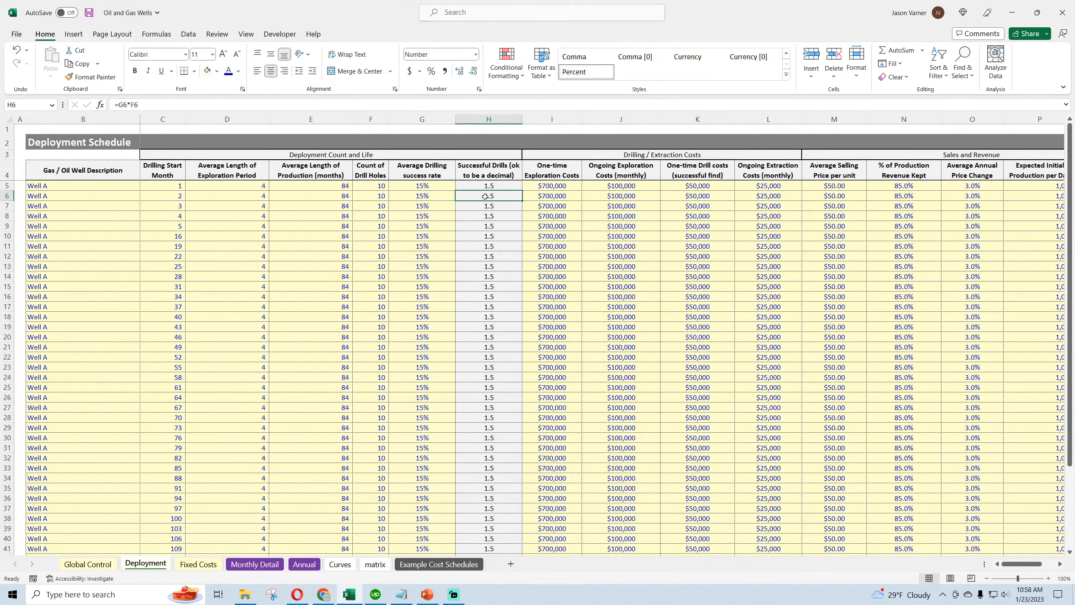
left_click(486, 245)
left_click_drag(491, 185, 519, 278)
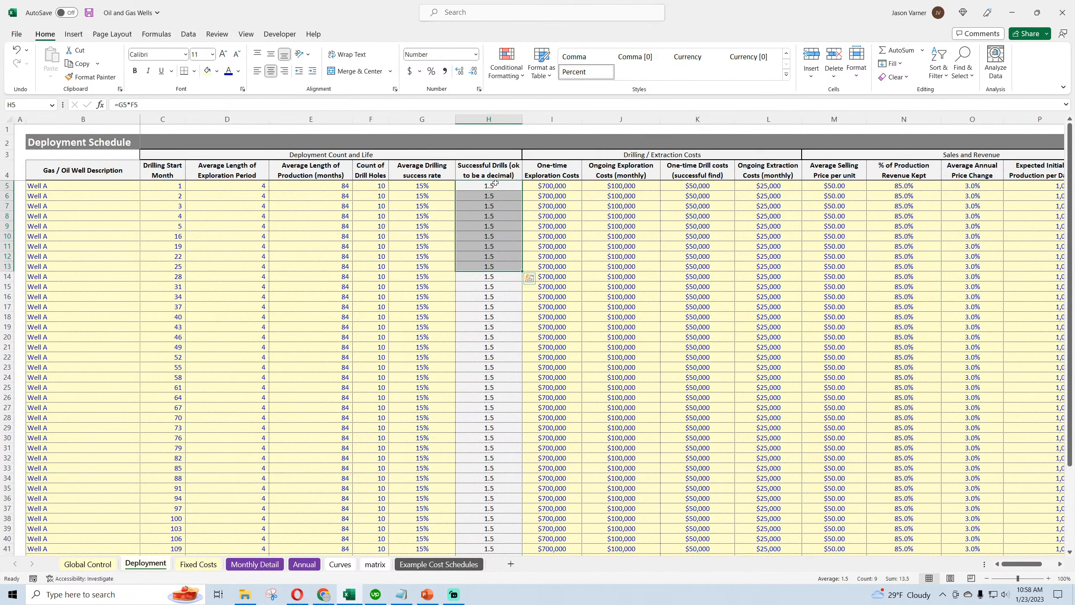
Step: Copy the Jan-23 Explorations Drilled per Year formula up into the Successful Drills row on the Monthly Detail sheet
left_click(267, 564)
left_click(338, 215)
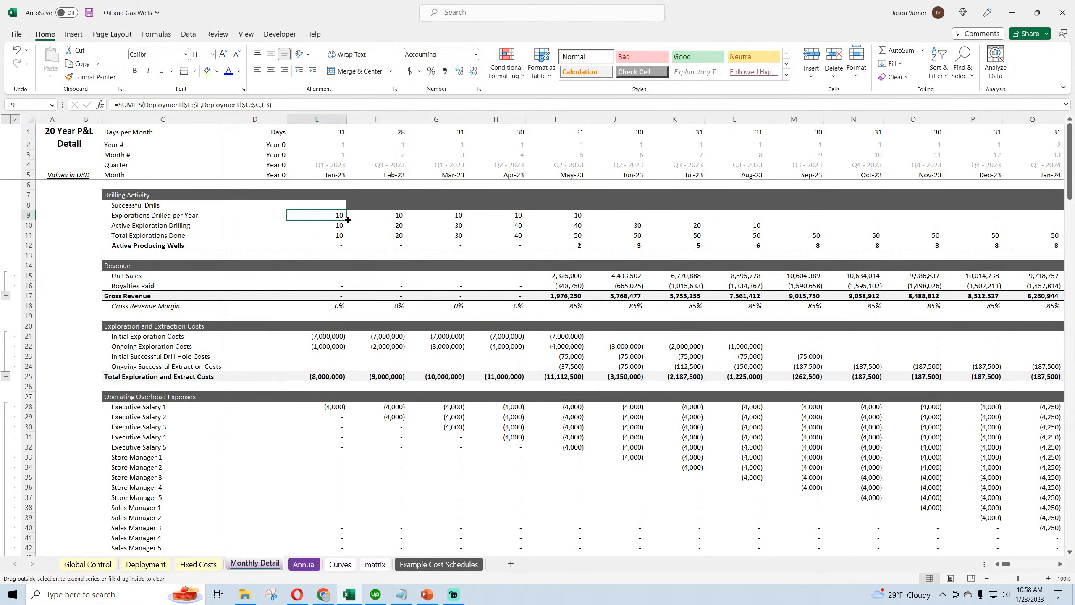
left_click_drag(339, 215, 337, 202)
left_click(338, 202)
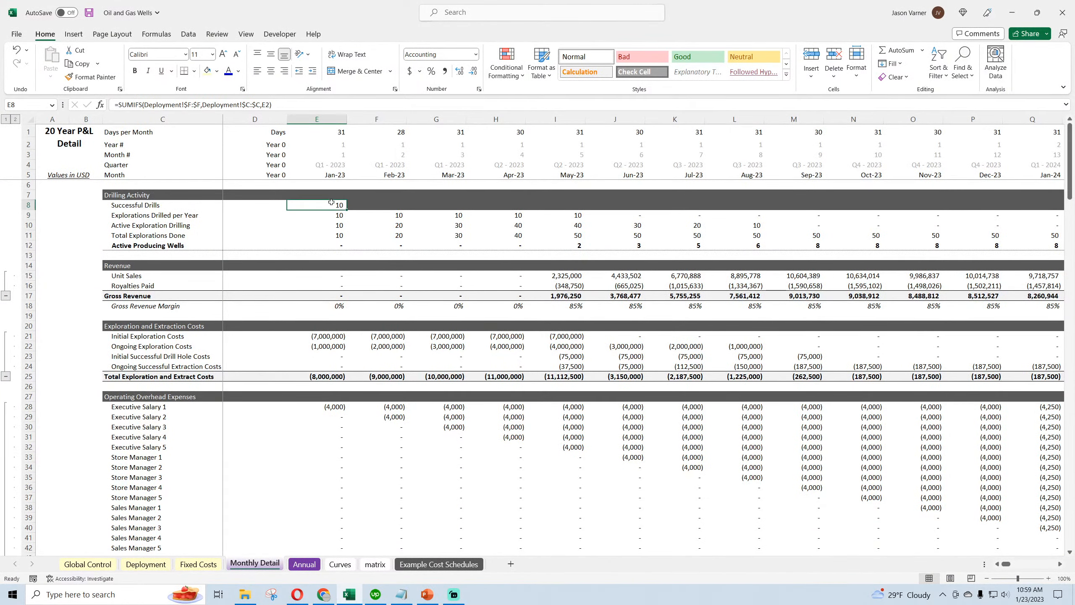
Step: Change the Jan-23 Successful Drills formula to sum Deployment column H by the month number: =SUMIFS(Deployment!$H:$H,Deployment!$C:$C,E3)
left_click(188, 104)
key("Delete")
type("h")
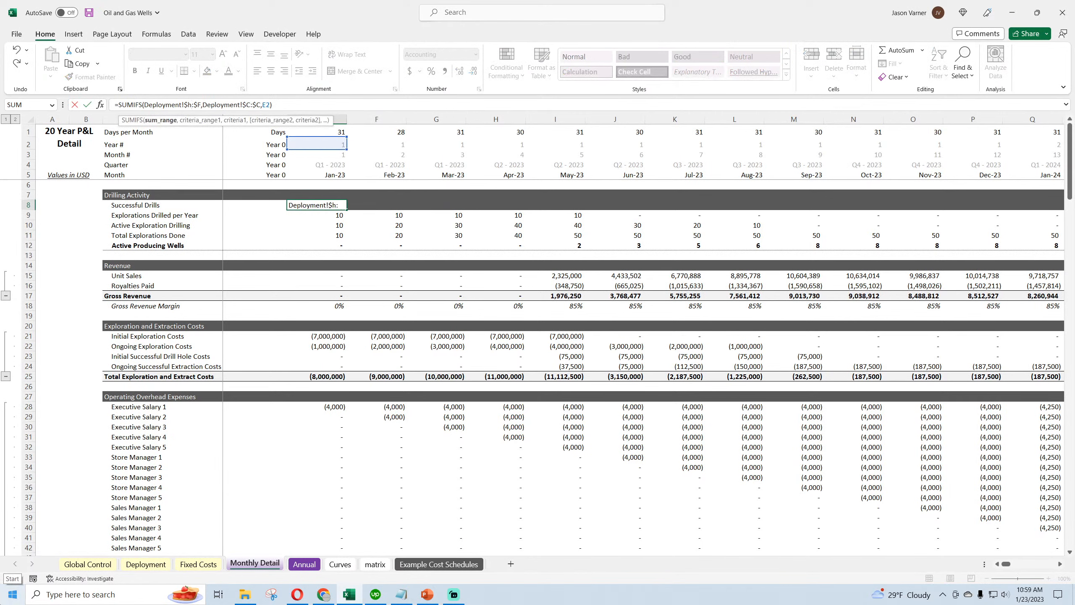
key("Return")
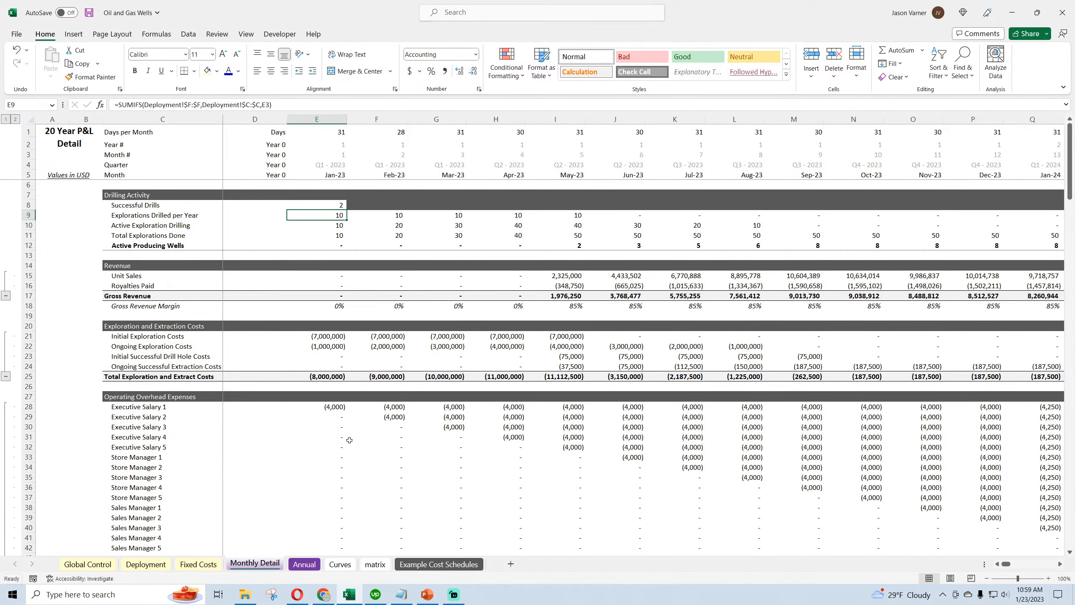
double_click(313, 204)
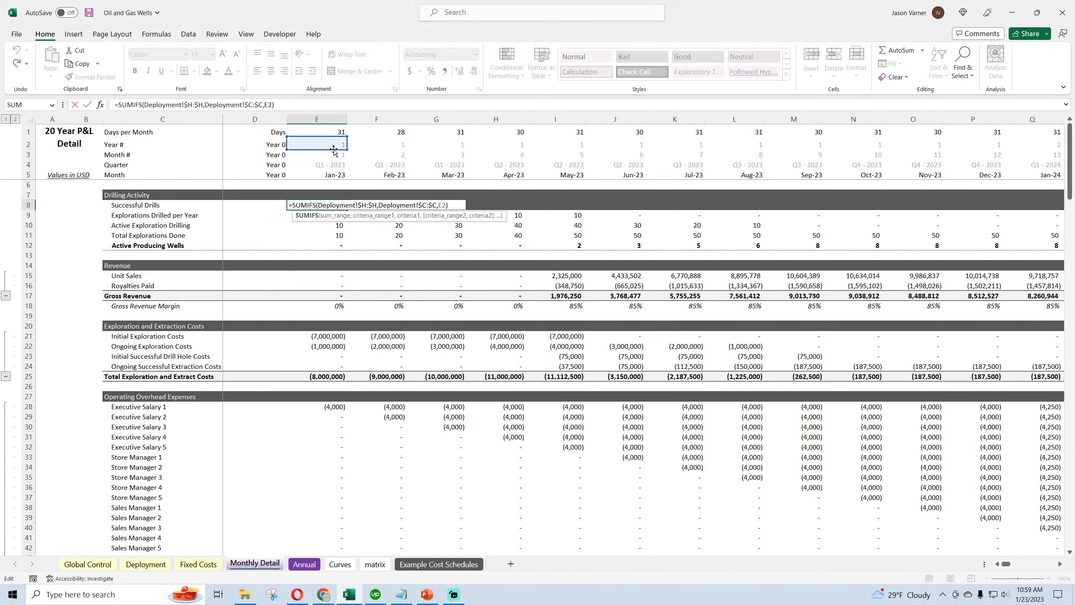
key("Escape")
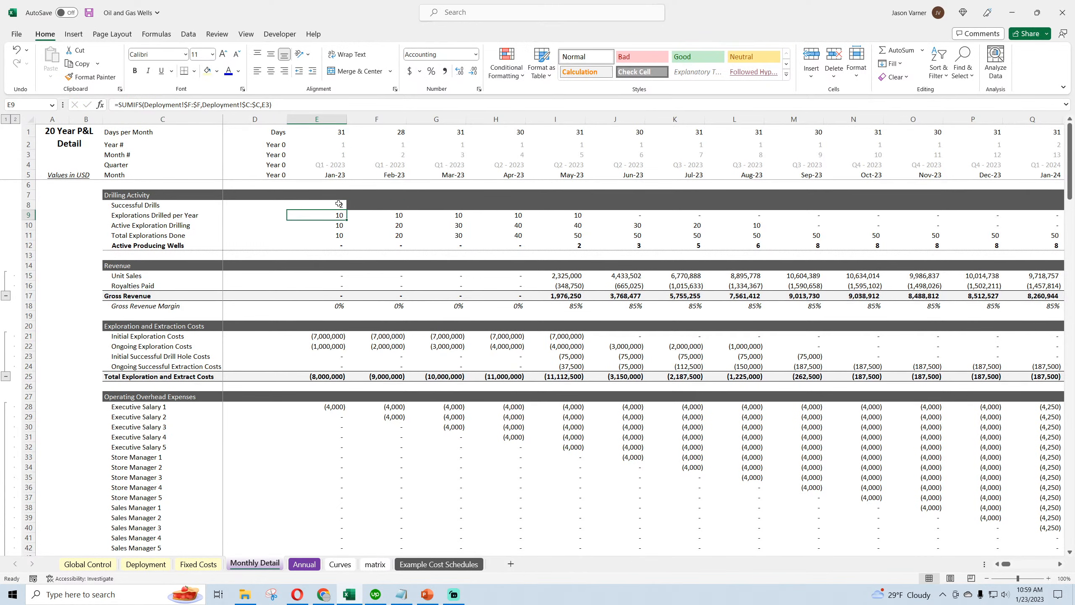
Step: Fill the Successful Drills formula from Jan-23 across all months to Dec-42
left_click_drag(346, 209, 937, 208)
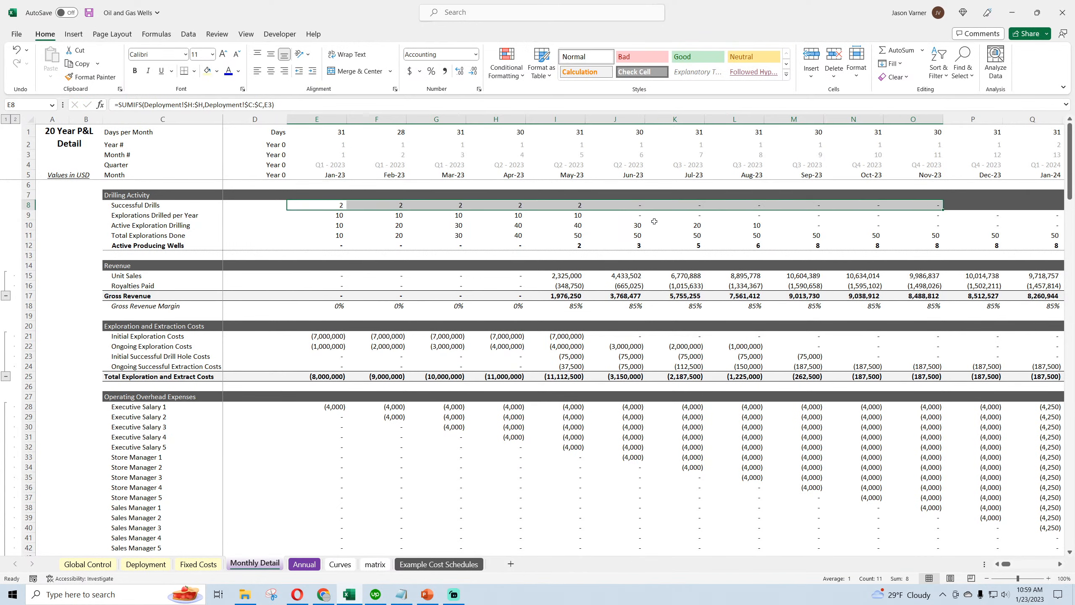
left_click(335, 205)
left_click_drag(346, 209, 973, 278)
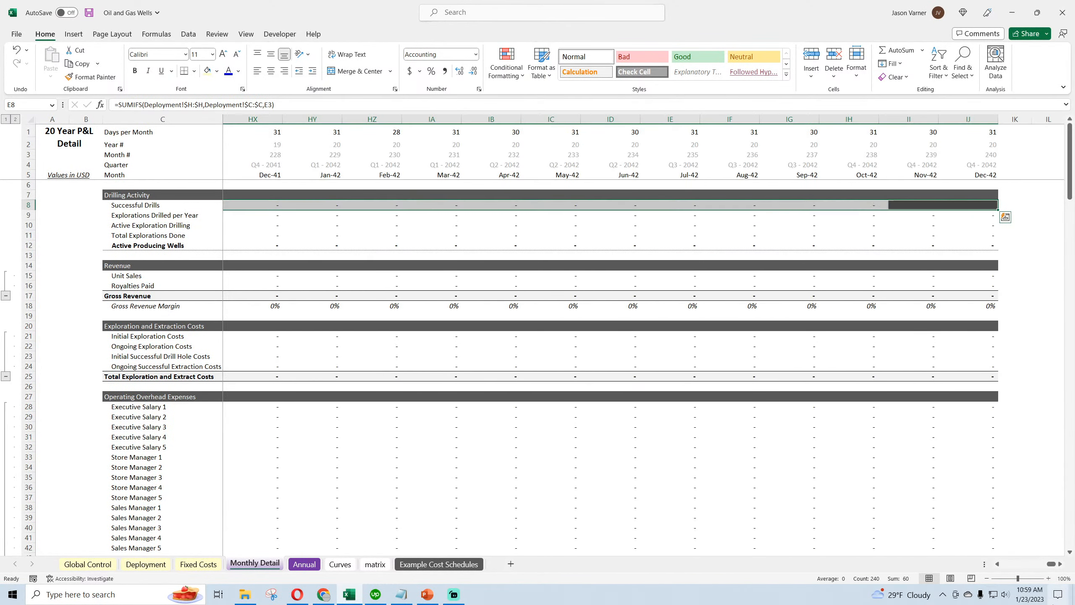
left_click_drag(1050, 566, 999, 564)
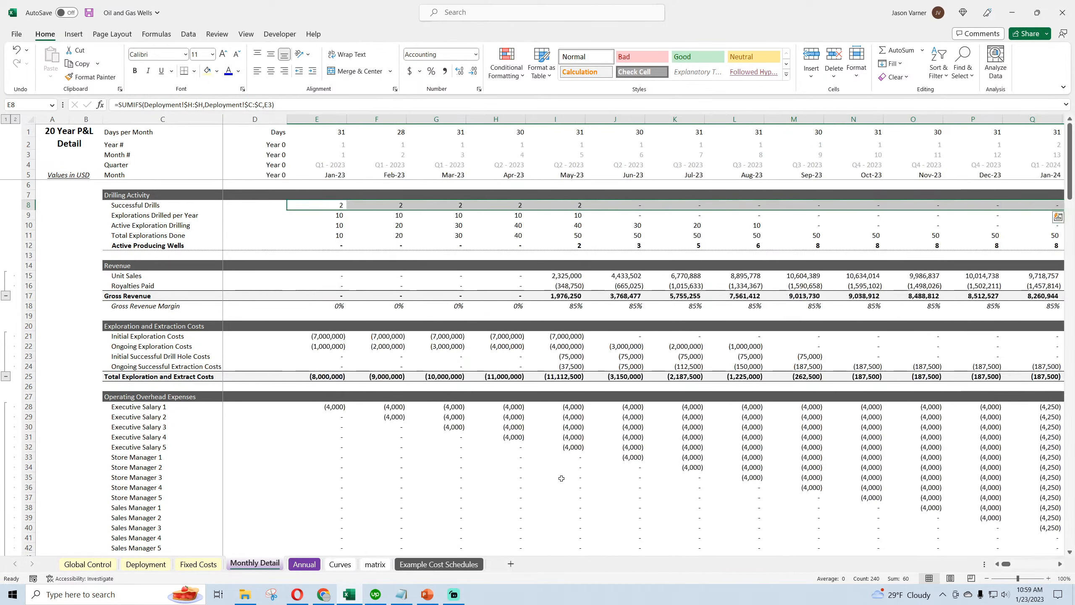
Step: Check the Average Drilling success rate inputs on the Deployment sheet, and return to the Monthly Detail sheet
left_click(148, 564)
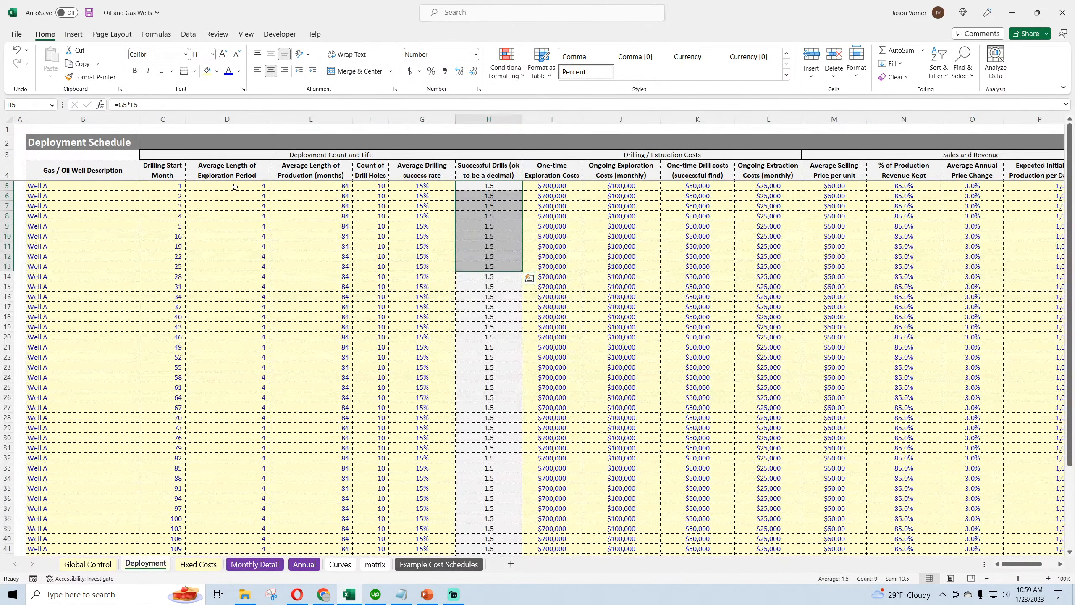
key("Left")
left_click(422, 246)
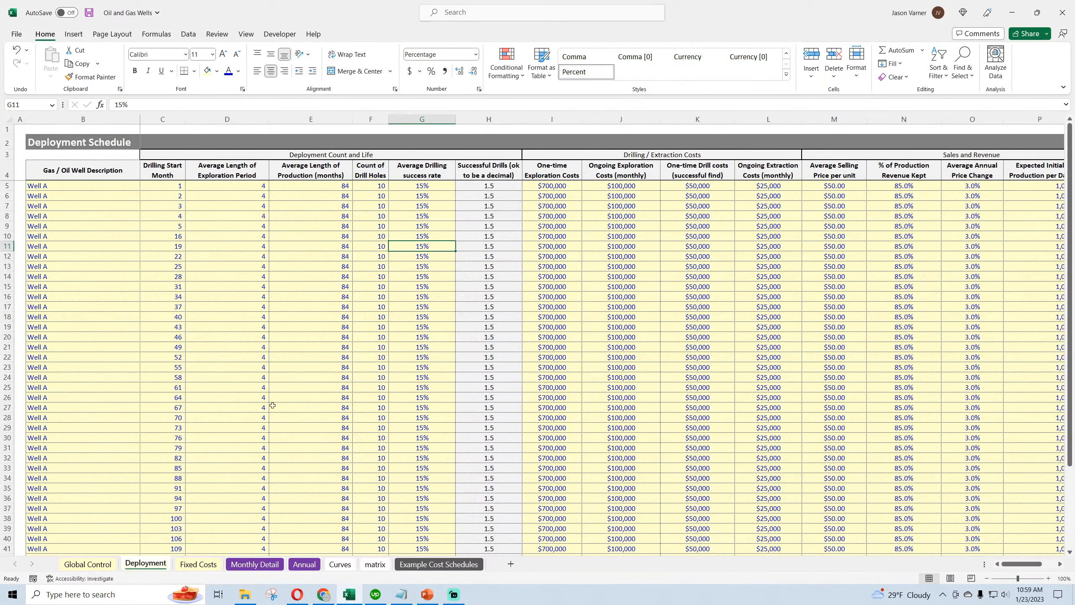
left_click(243, 565)
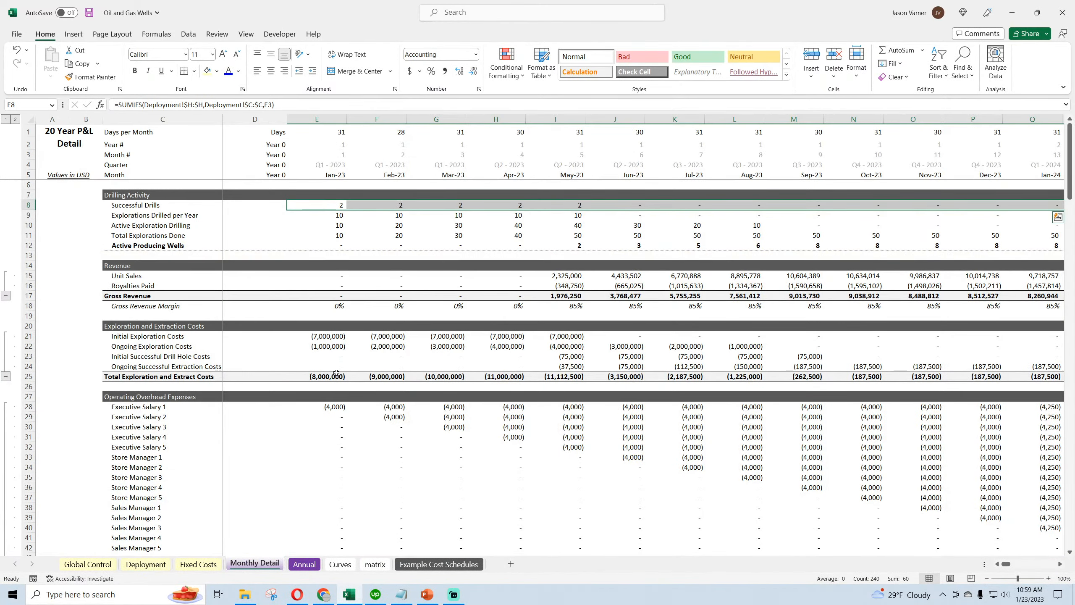
Step: Insert a blank row above Explorations Drilled per Year in the Annual sheet's Drilling Activity section
left_click(308, 565)
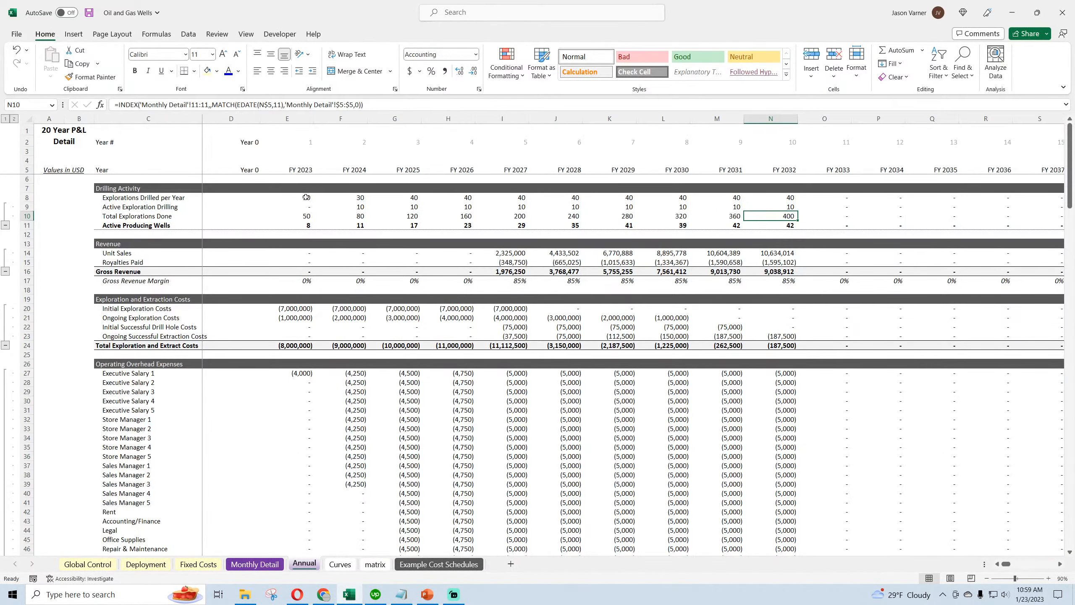
right_click(24, 198)
left_click(59, 302)
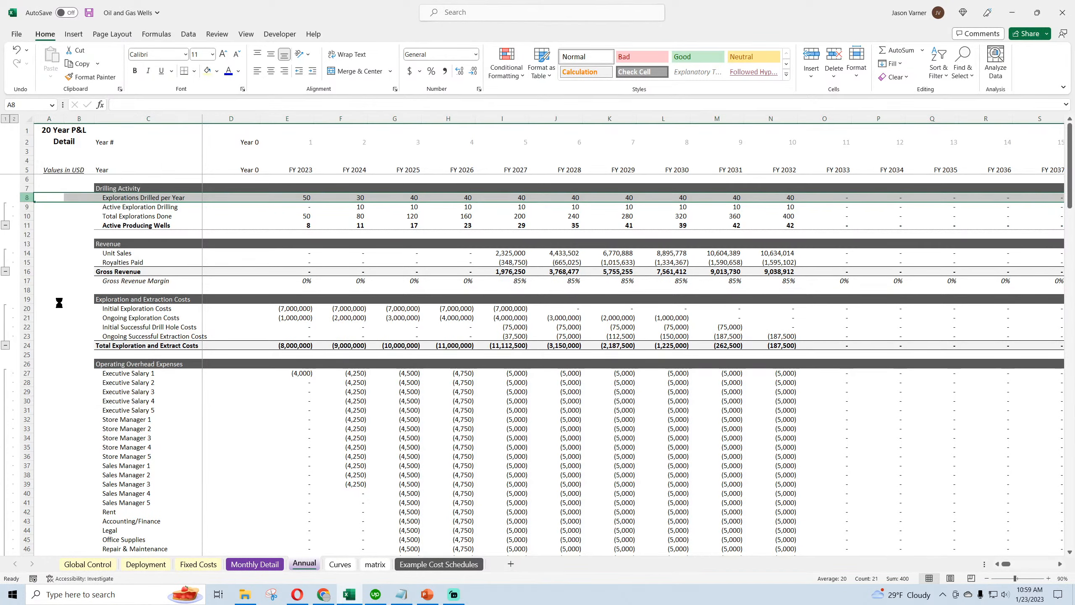
Step: Ungroup rows 8 to 11 of the Drilling Activity section on the Annual sheet
left_click(24, 197)
left_click_drag(24, 198, 24, 225)
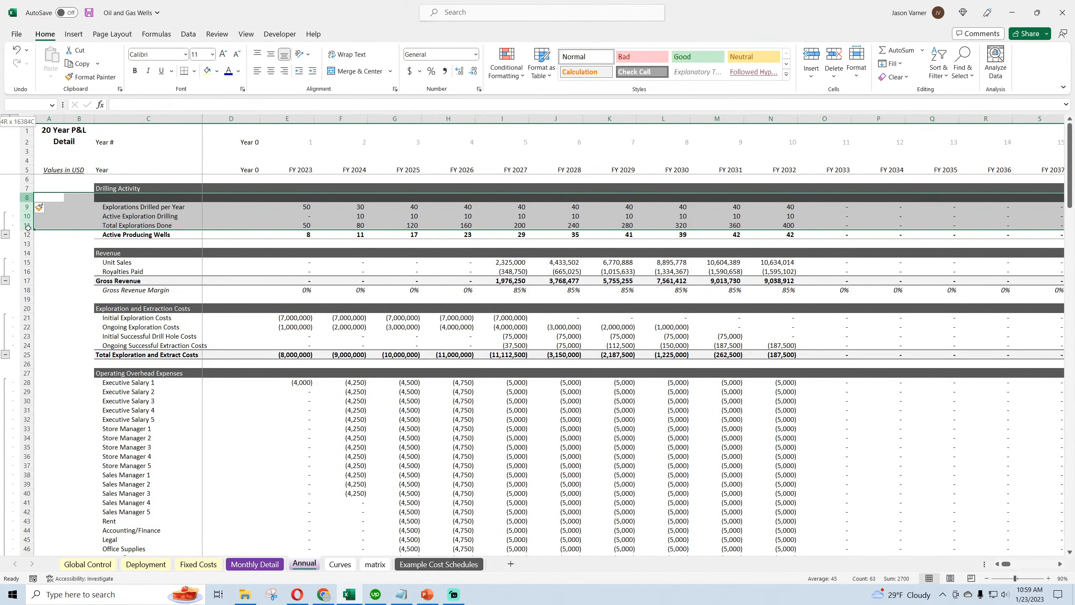
left_click(188, 34)
left_click(979, 59)
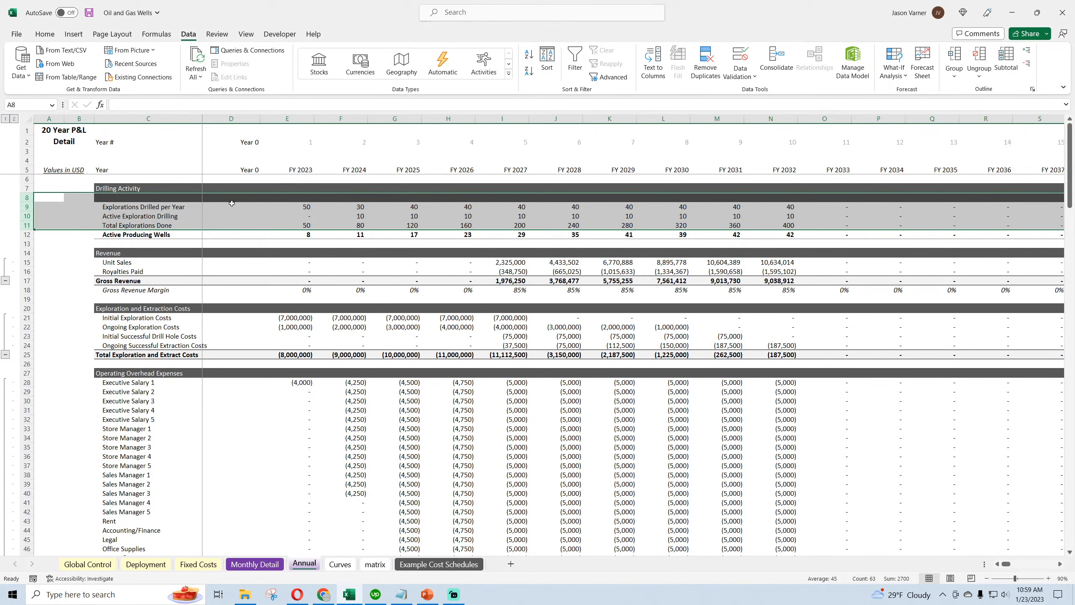
Step: Copy the Explorations Drilled per Year label and its formulas through FY 2024 up into the new row 8
left_click(139, 215)
left_click_drag(126, 204, 366, 198)
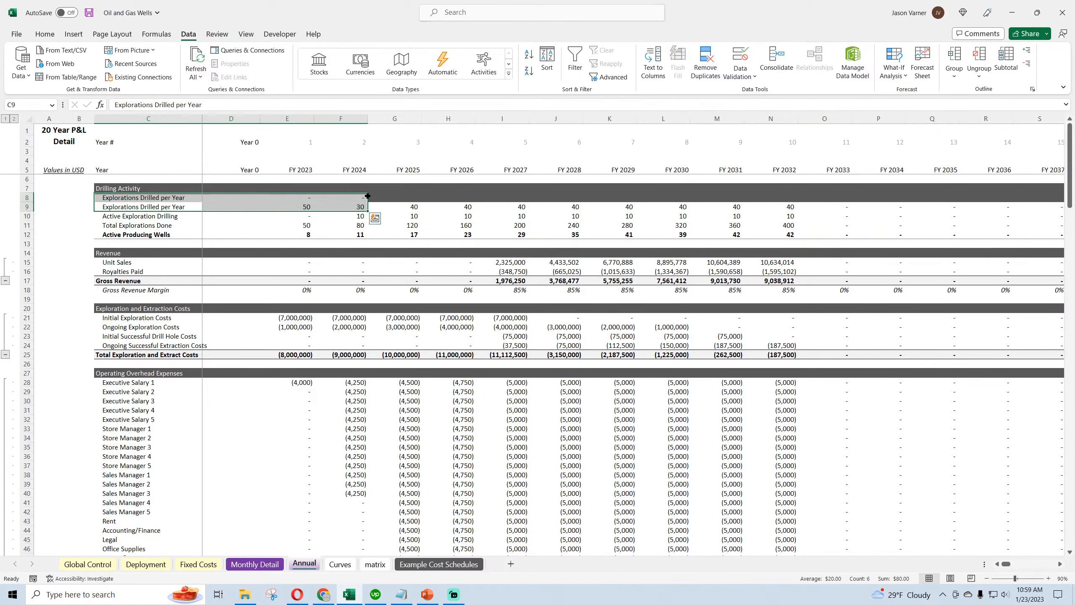
left_click(303, 199)
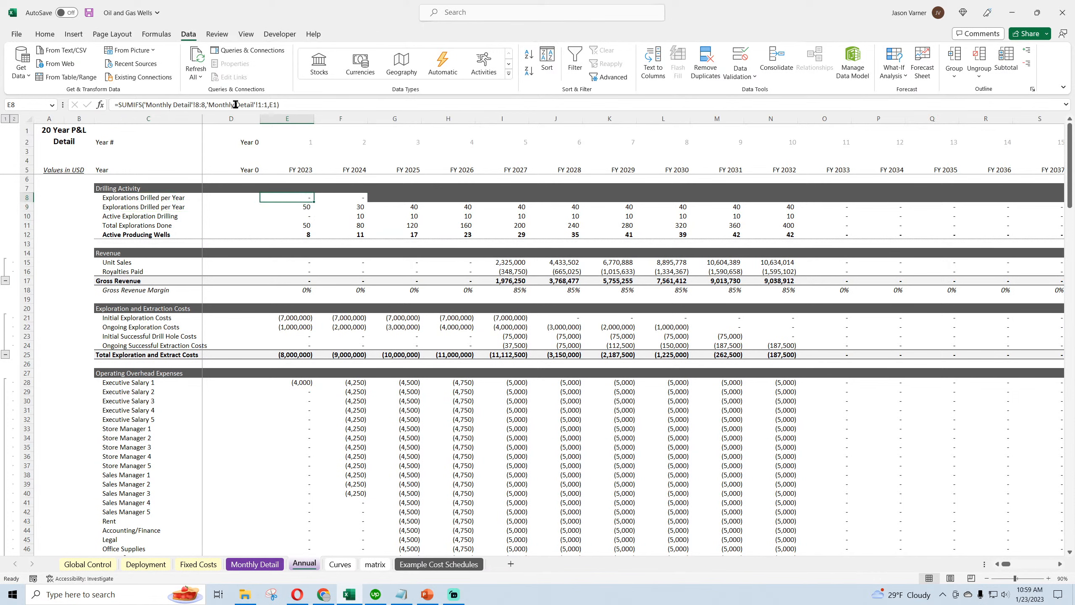
Step: Point the criterion of the FY 2023 formula in E8 to the year number in E2 and fill it across to FY 2031
double_click(295, 196)
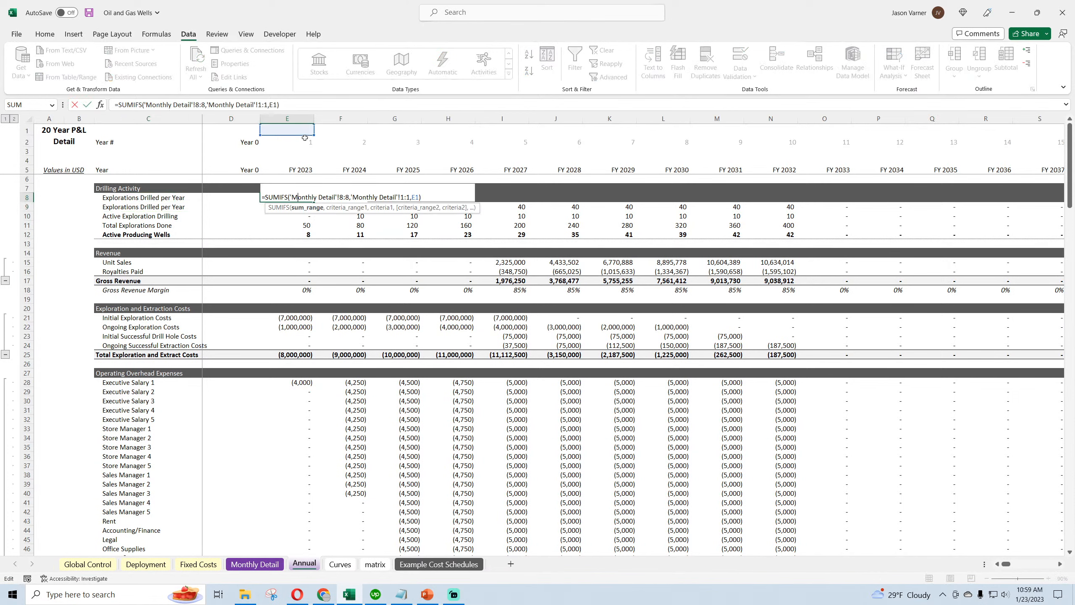
left_click(306, 140)
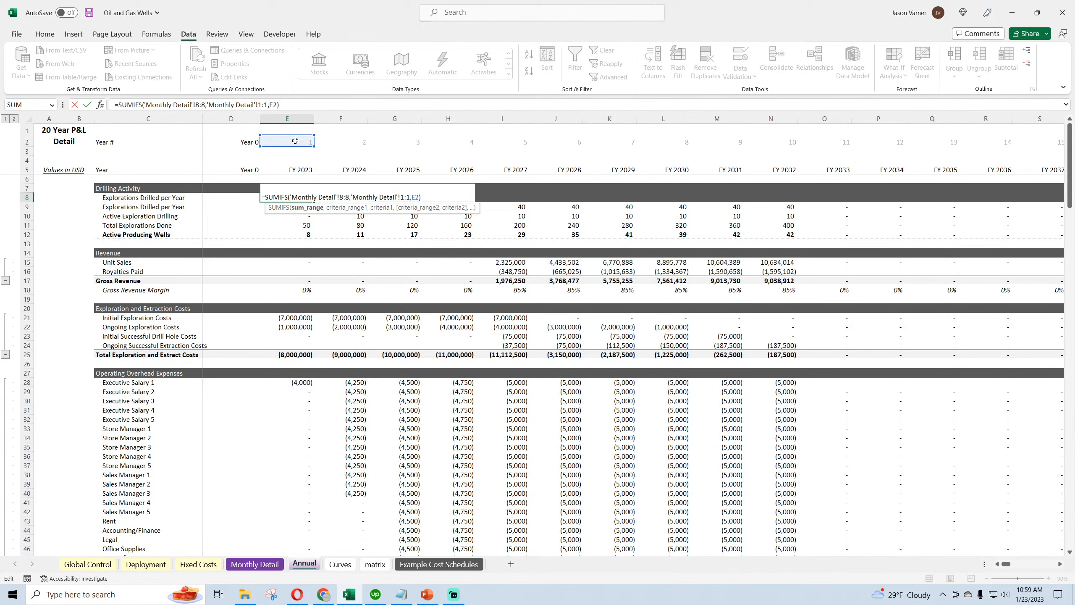
key("Return")
left_click(297, 198)
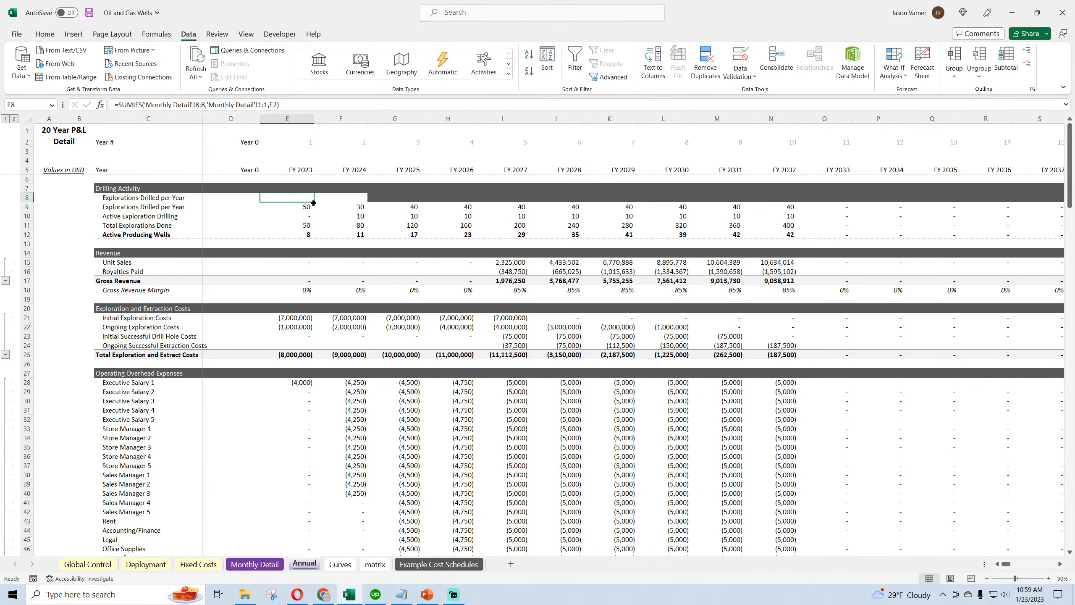
left_click_drag(314, 202, 739, 199)
Step: Change the criteria range in E8 to row 2 of Monthly Detail: =SUMIFS('Monthly Detail'!8:8,'Monthly Detail'!2:2,E2)
left_click(299, 196)
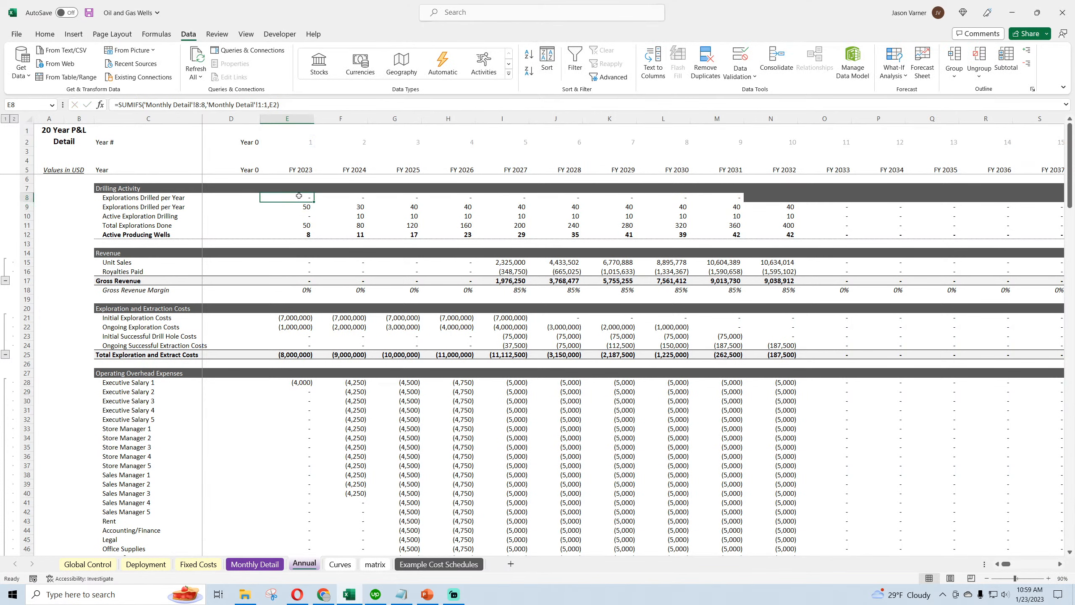
left_click(262, 105)
key("BackSpace")
type("2")
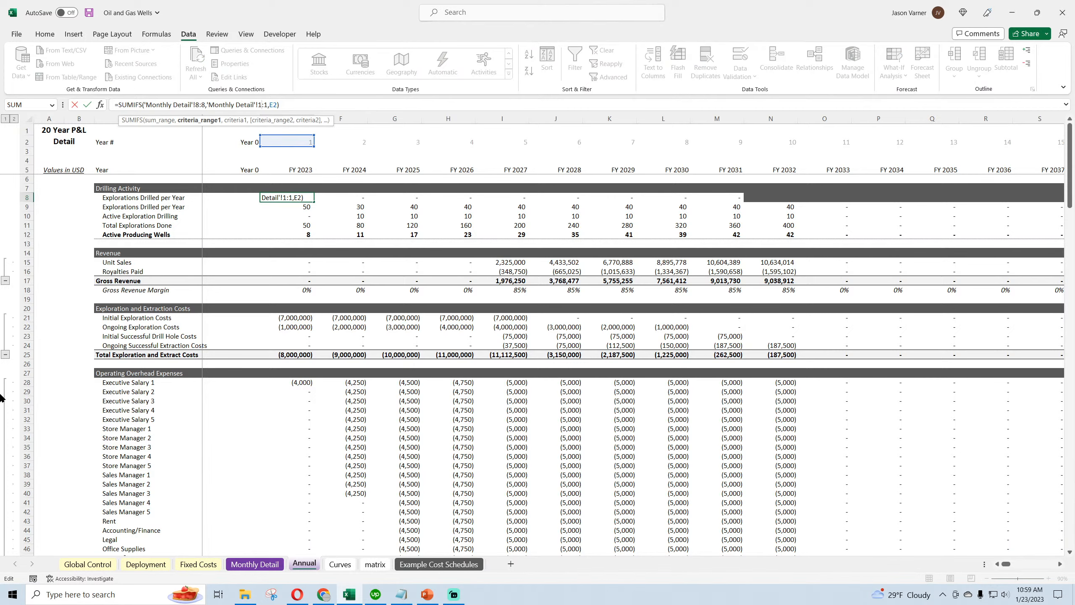
key("Return")
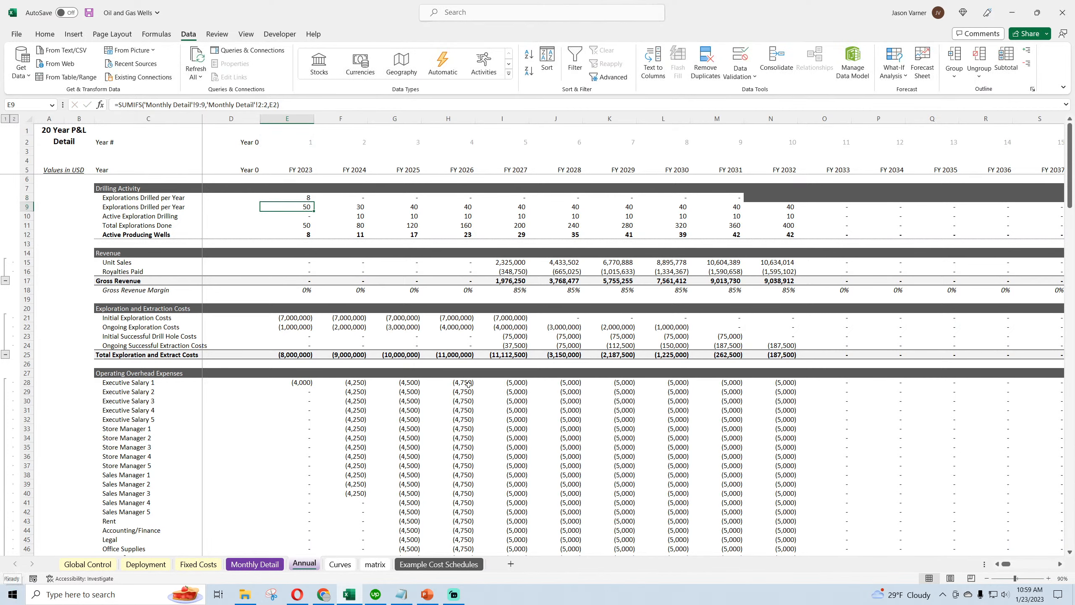
Step: Fill the E8 formula across to FY 2036 and check the copied formulas in FY 2024, FY 2025 and FY 2032
left_click(299, 198)
left_click_drag(314, 202, 1012, 201)
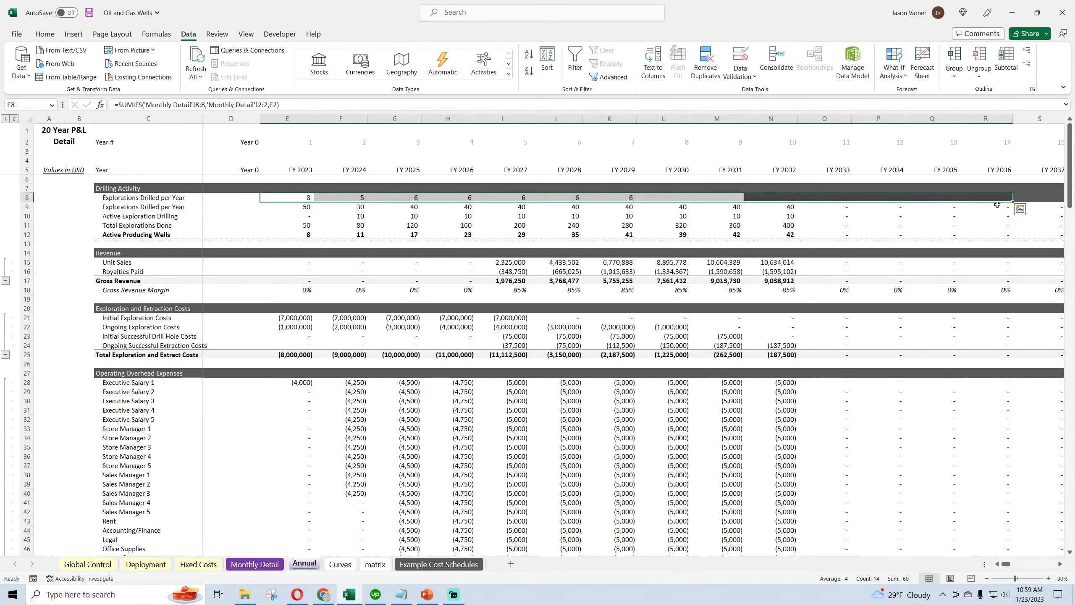
left_click(292, 199)
left_click(352, 198)
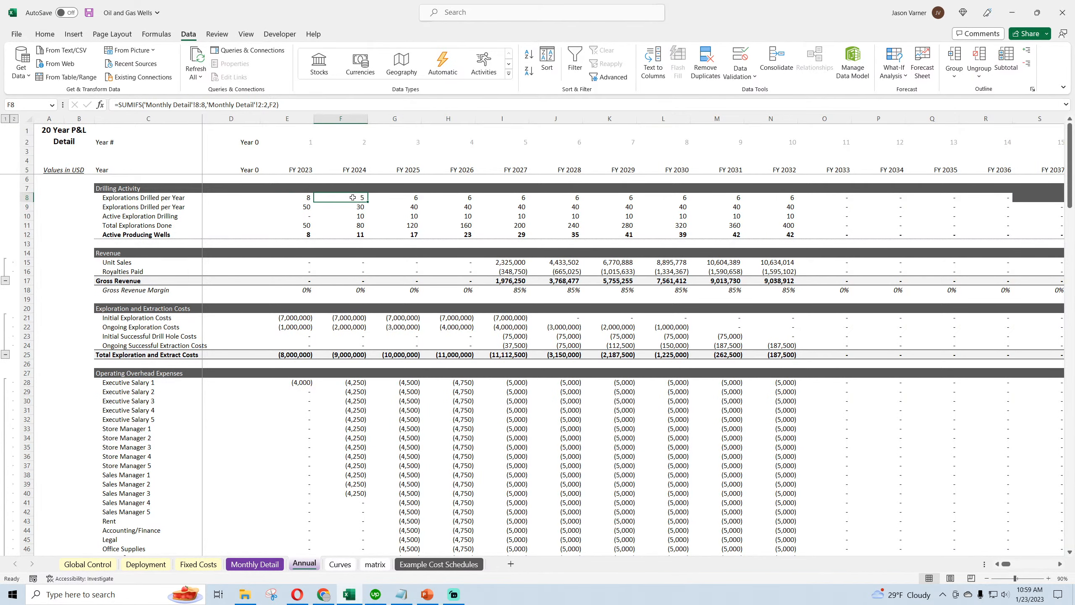
left_click(400, 198)
left_click(787, 198)
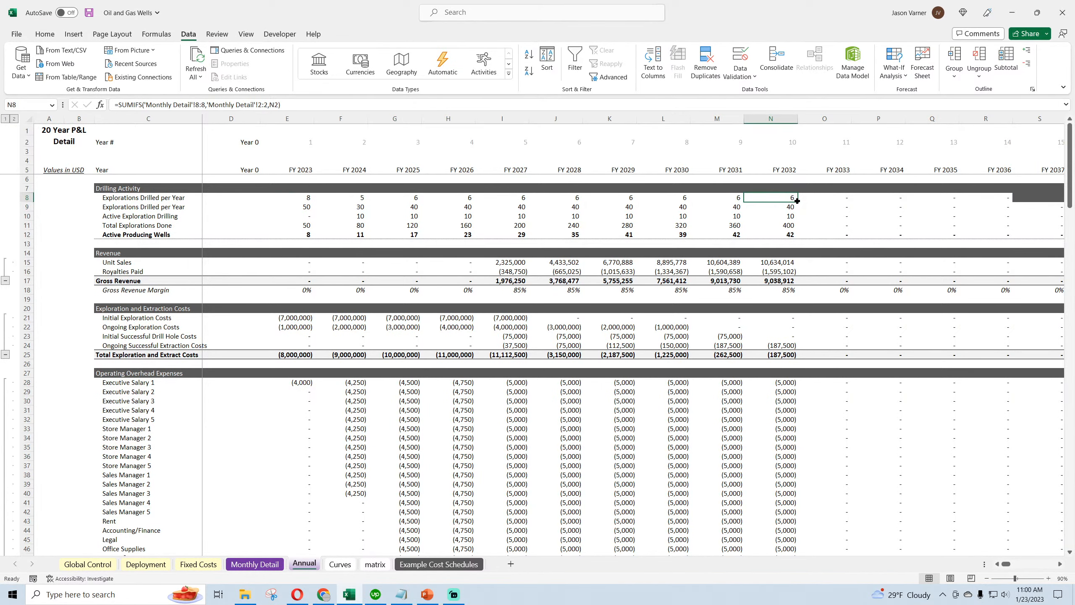
Step: Fill the FY 2032 formula in N8 across the remaining years of the Annual sheet, save the workbook and spot-check the drilling formulas
left_click_drag(797, 201, 960, 217)
left_click_drag(1008, 564, 992, 564)
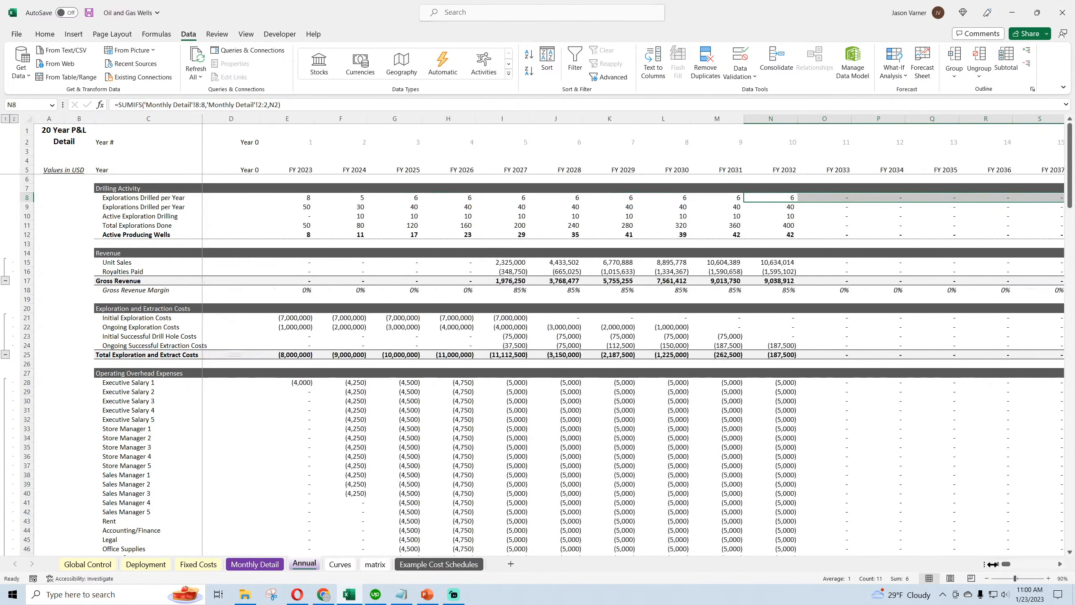
left_click(45, 35)
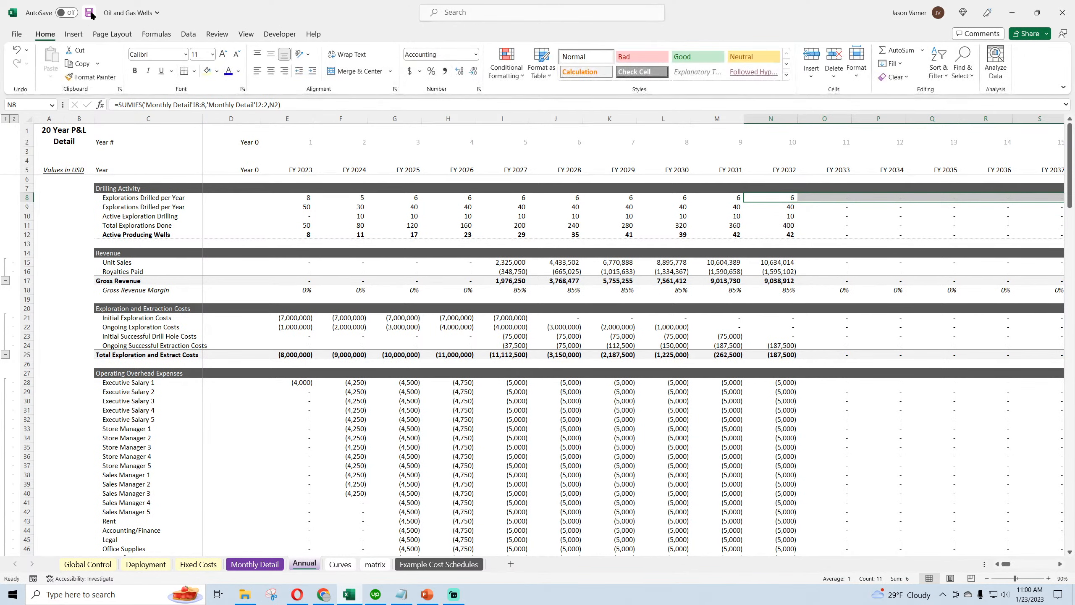
left_click(89, 13)
left_click(304, 199)
left_click(303, 218)
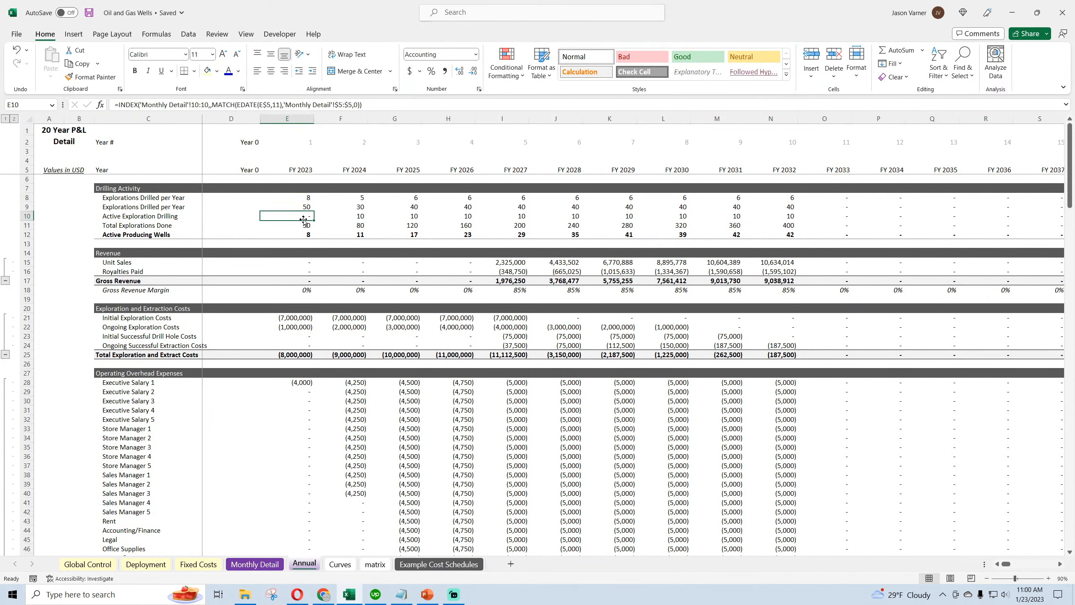
left_click(396, 223)
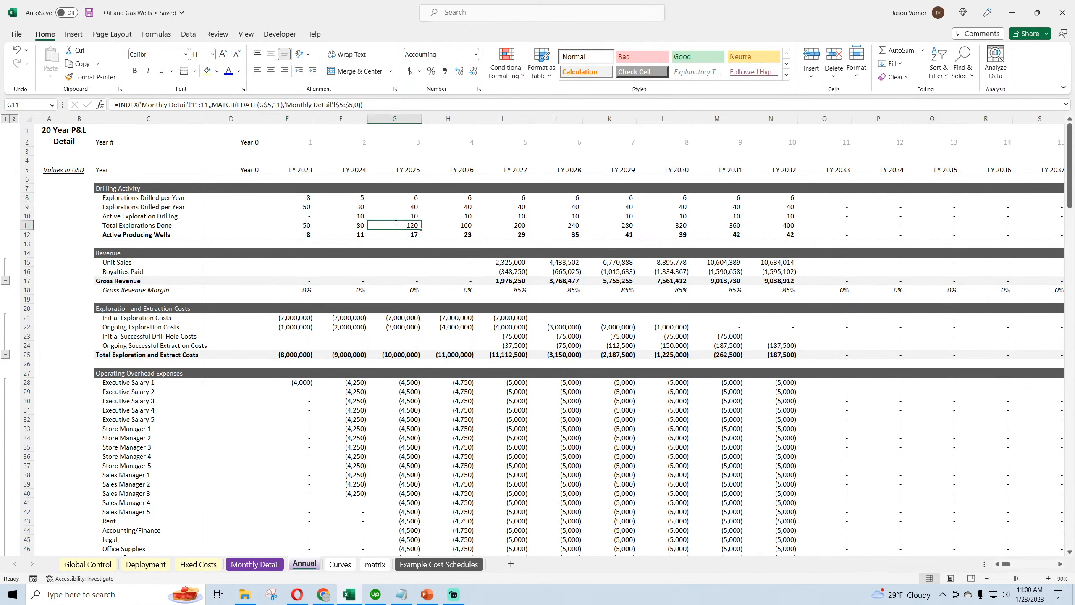
Step: Replace the duplicate label in C8 of the Annual sheet with the Successful Drills label copied from Monthly Detail
left_click(152, 198)
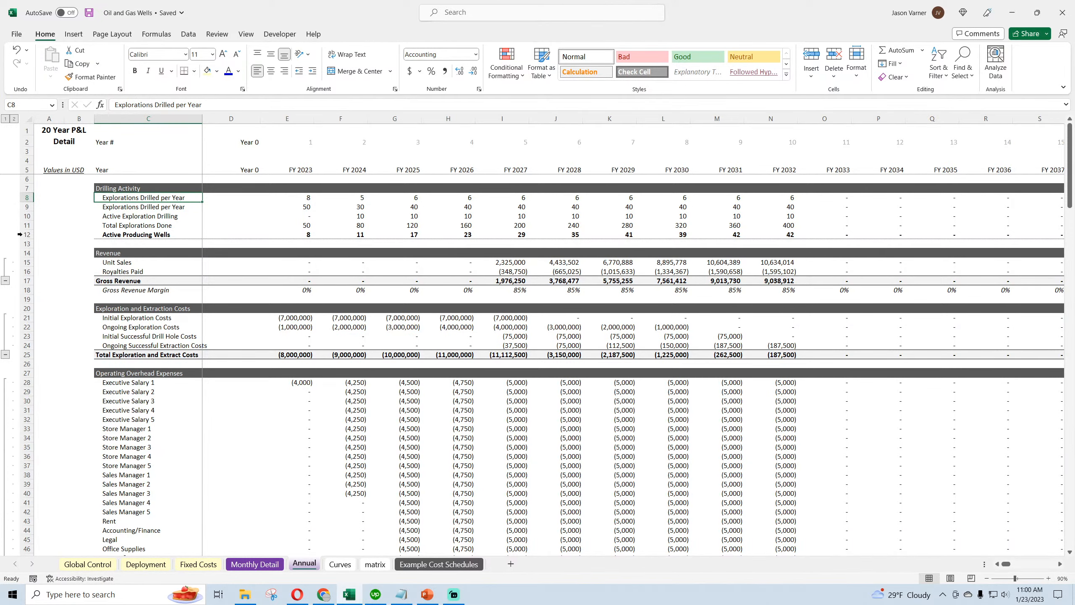
left_click(277, 566)
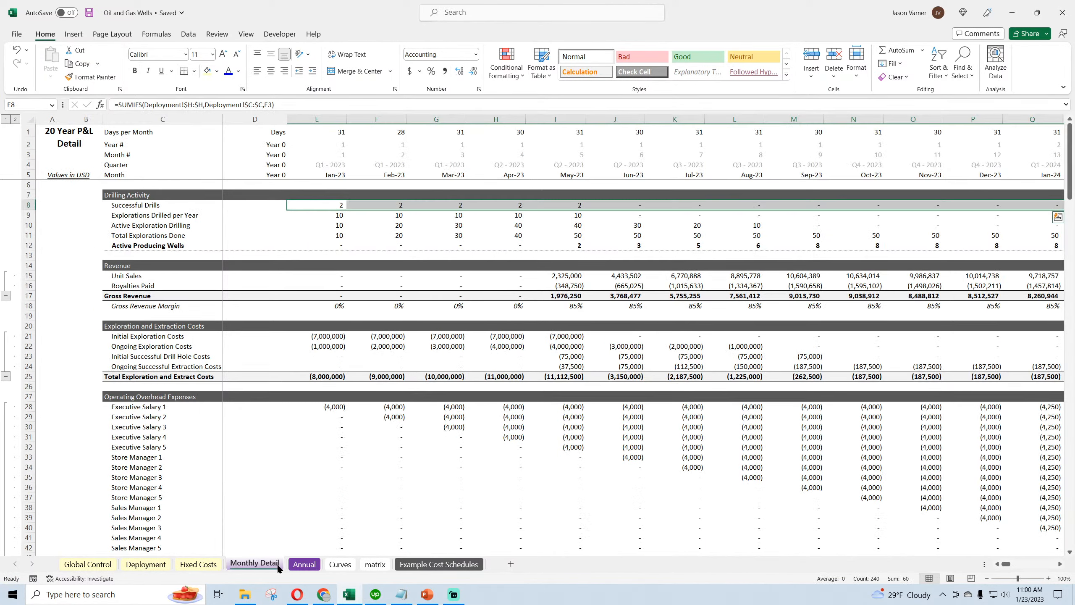
right_click(159, 207)
left_click(191, 250)
left_click(304, 564)
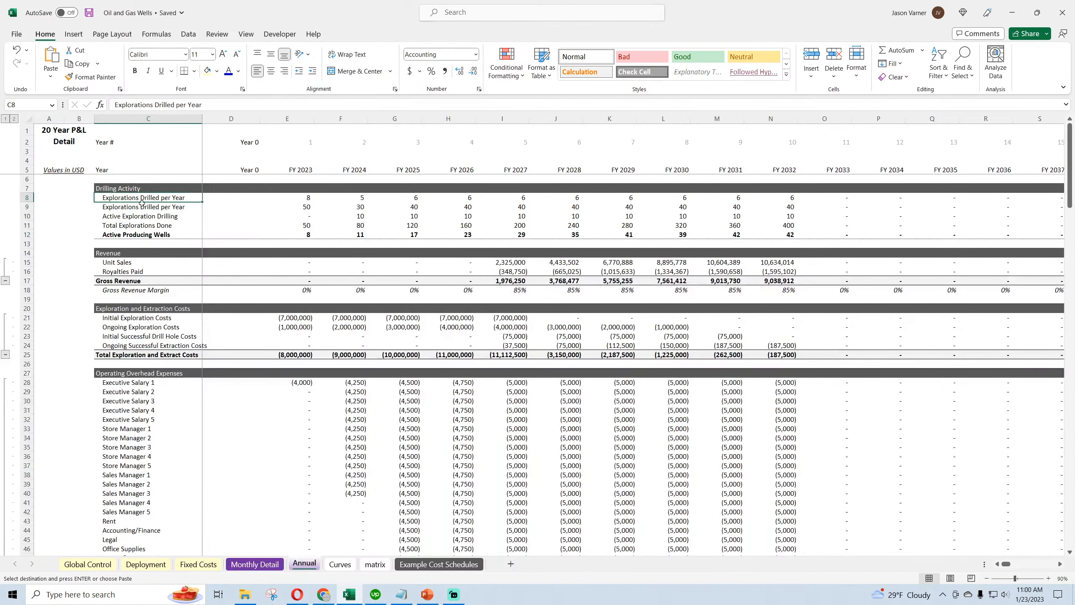
right_click(142, 202)
left_click(161, 263)
Step: Review the yearly Drilling Activity figures from Successful Drills to Active Producing Wells and save the workbook
left_click(303, 197)
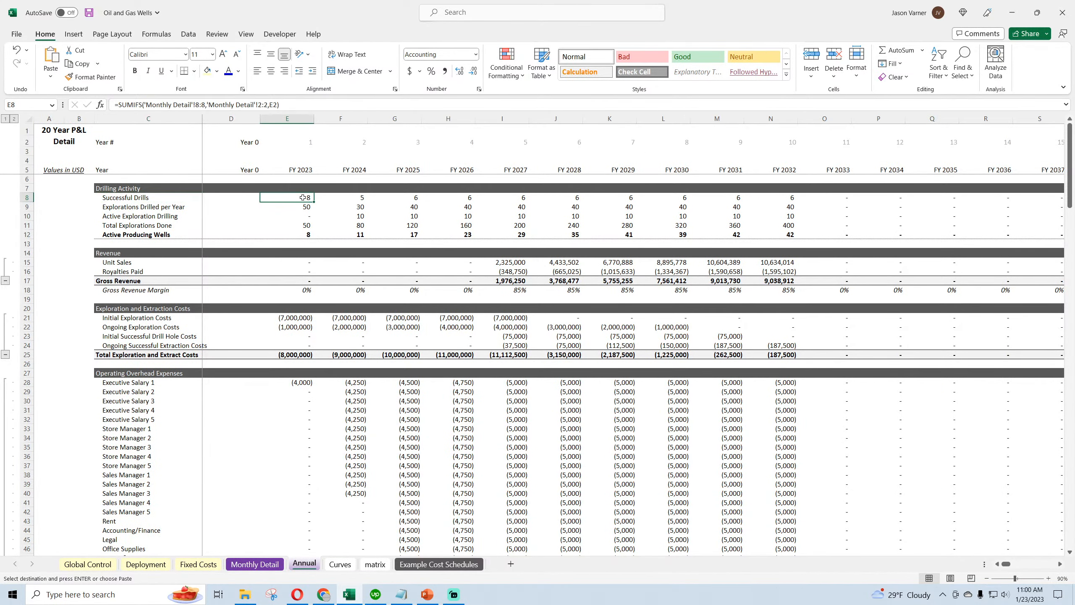
left_click_drag(304, 208, 390, 203)
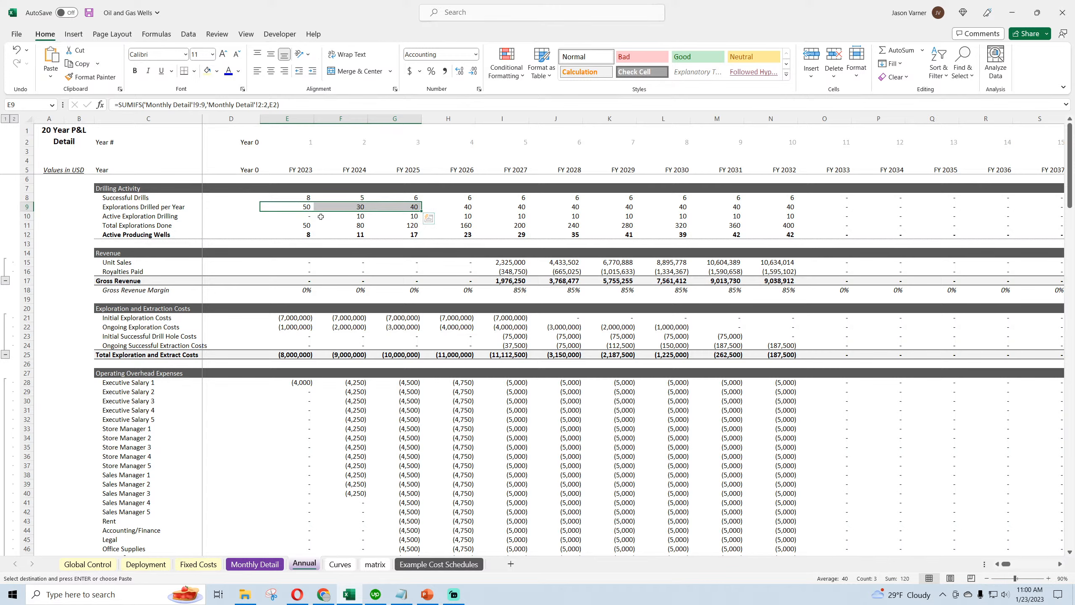
left_click_drag(302, 216, 522, 216)
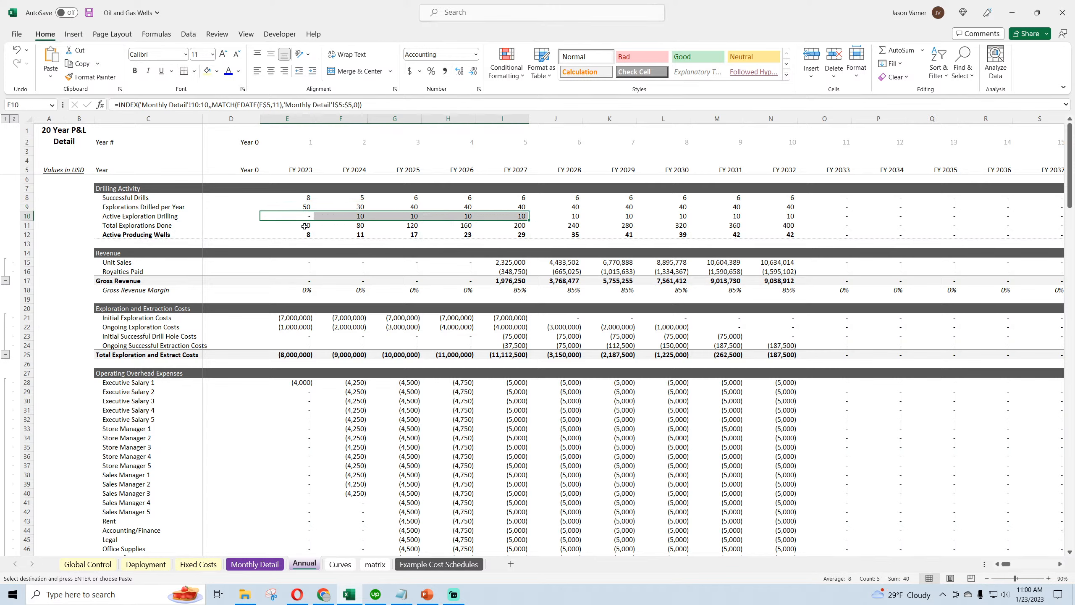
left_click_drag(303, 225, 450, 222)
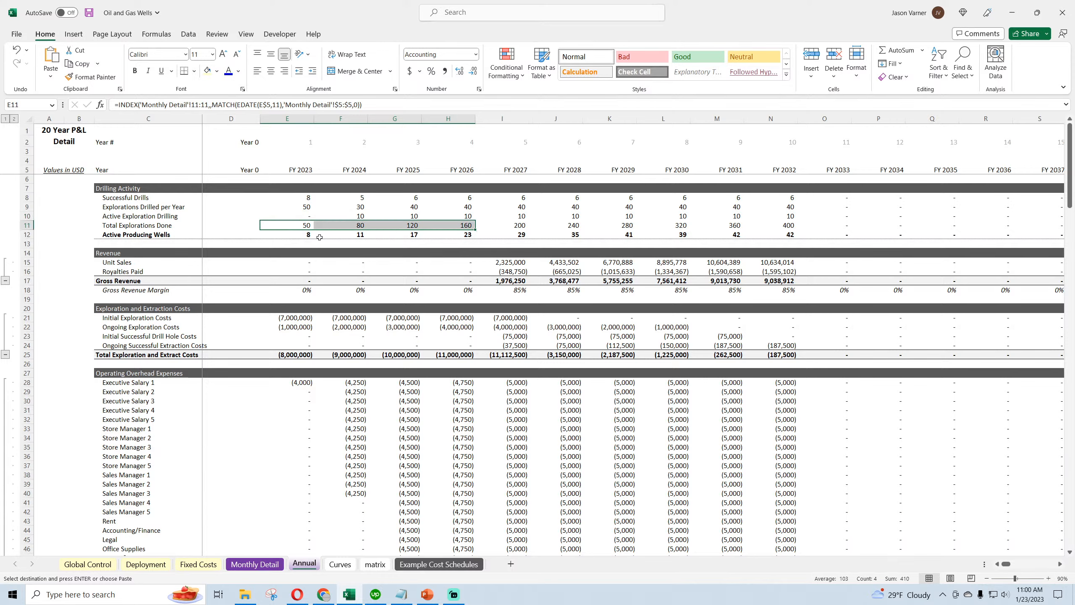
left_click_drag(305, 235, 513, 235)
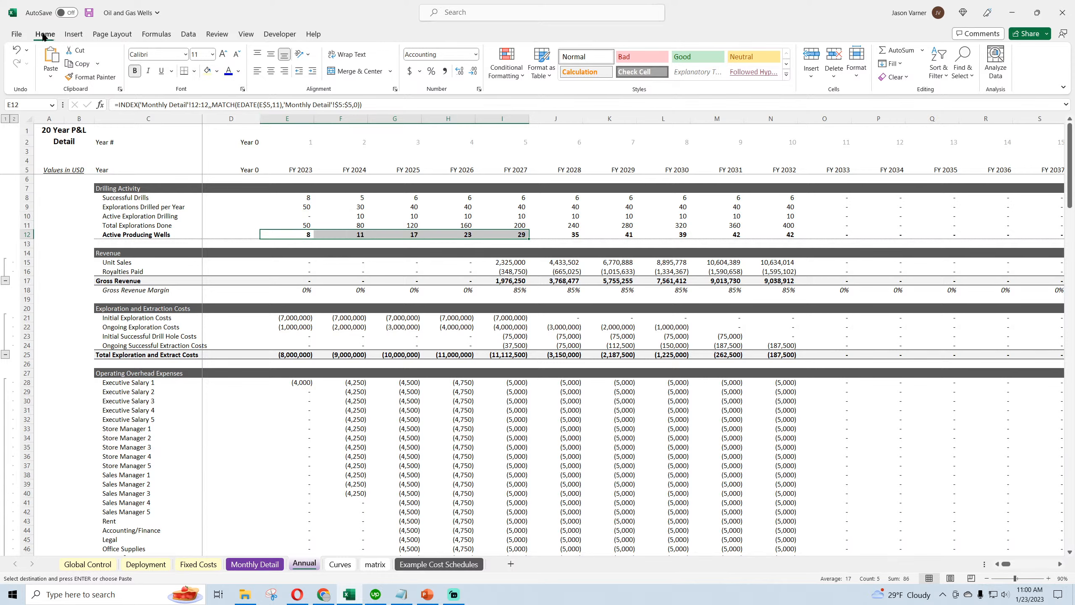
left_click(89, 13)
Step: Check the average drilling success rates entered in column G of the Deployment sheet
left_click(255, 564)
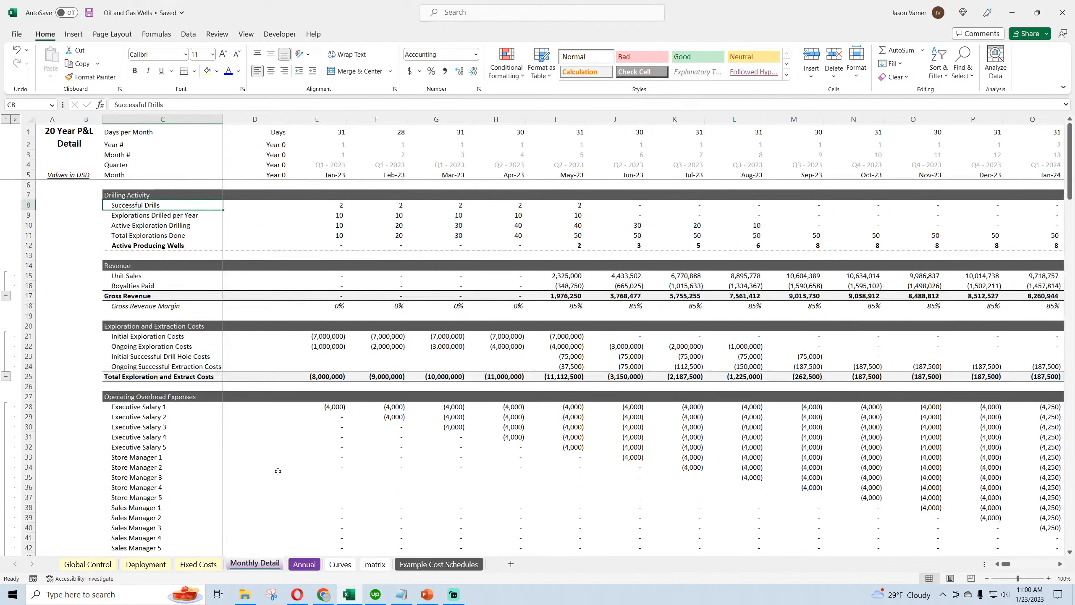
scroll(280, 469, "down", 20)
left_click(152, 564)
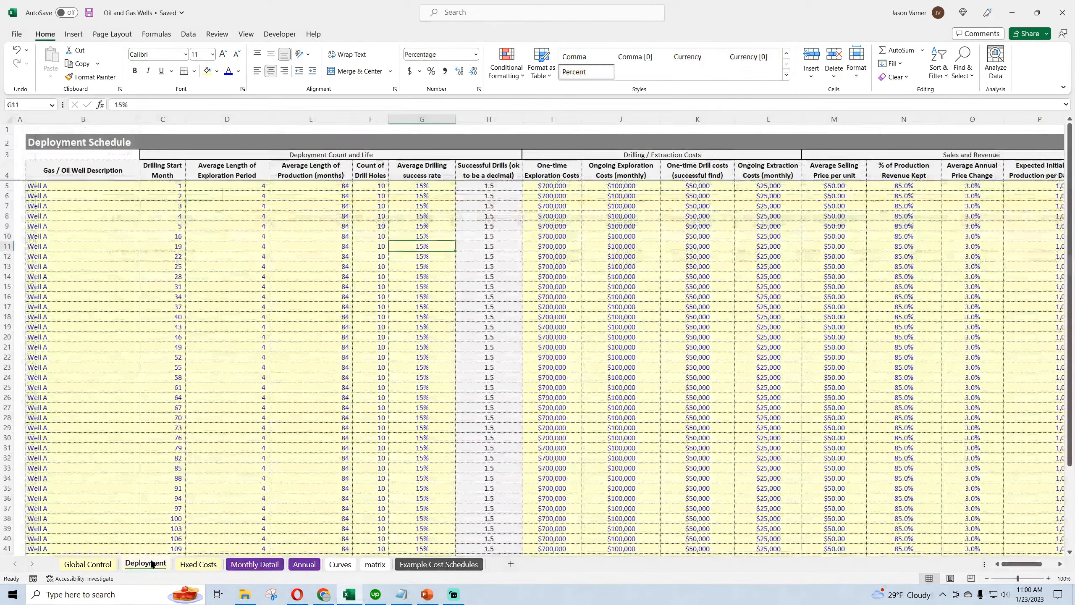
left_click(422, 187)
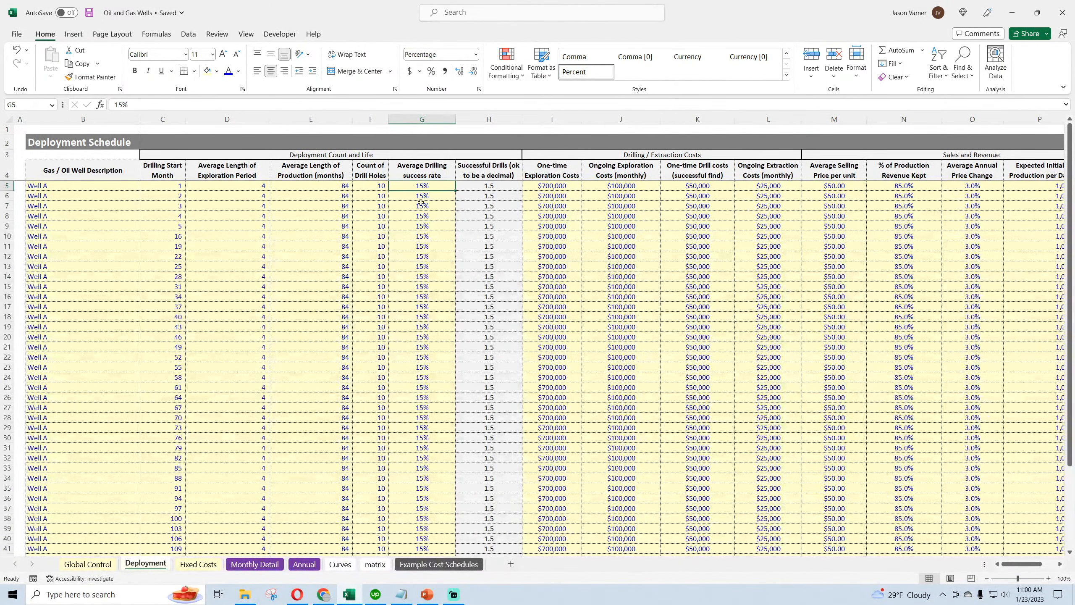
left_click(421, 205)
left_click(417, 275)
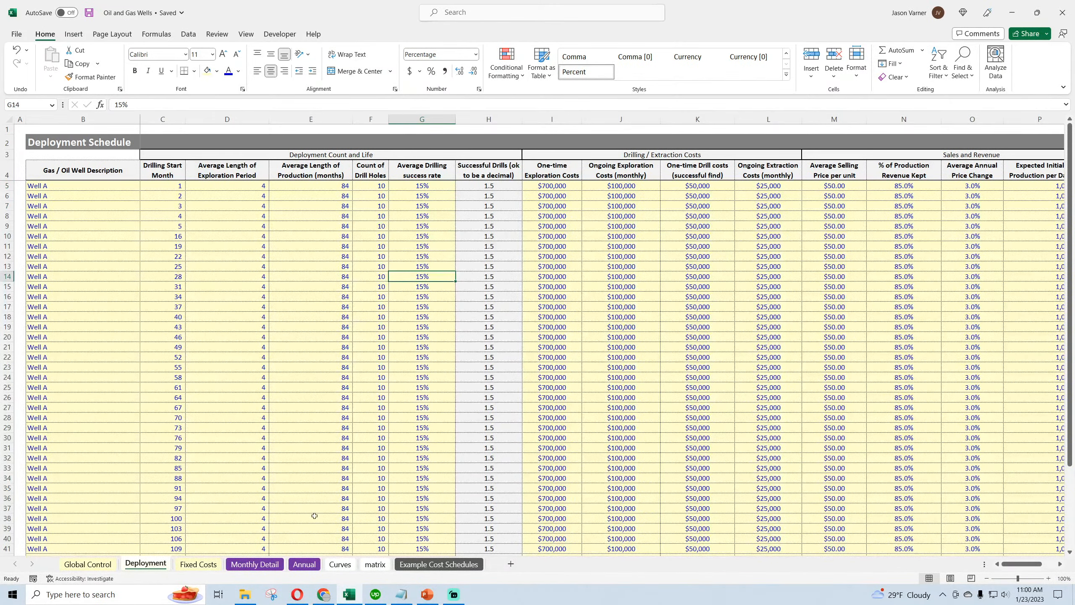
Step: Add the label Average Success Rate in C212 of Monthly Detail, below Average Net Revenue per Well
left_click(254, 564)
scroll(154, 298, "up", 5)
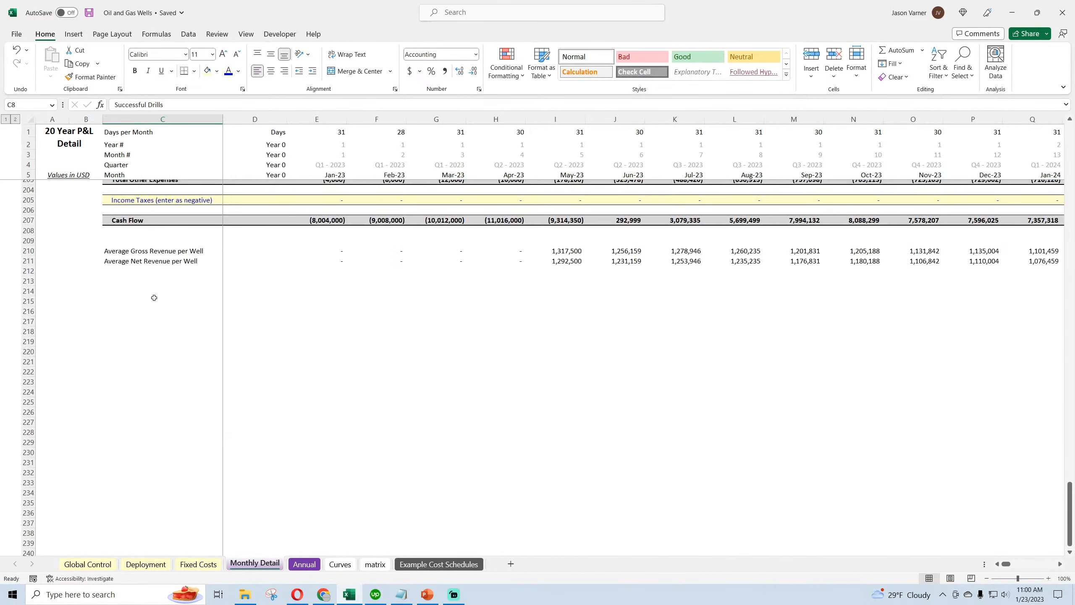
left_click(131, 271)
type("Av")
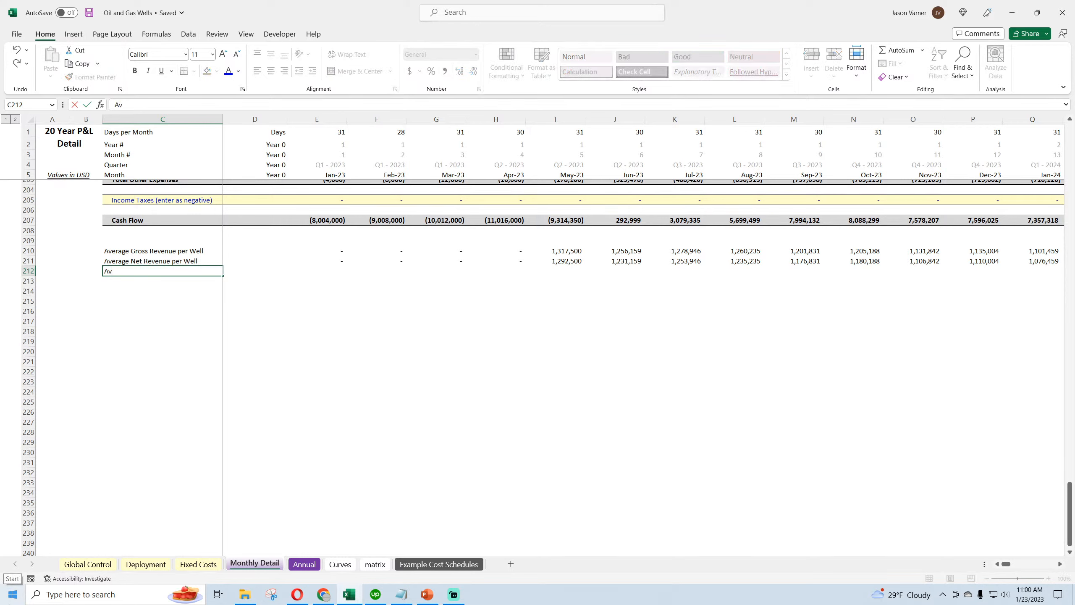
type("erage Success Rate")
key("Return")
Step: Enter the January 2023 success rate in E212 as successful drills divided by explorations drilled: =IFERROR(E8/E9,0)
key("Right")
key("Right")
key("Right")
key("Up")
key("Left")
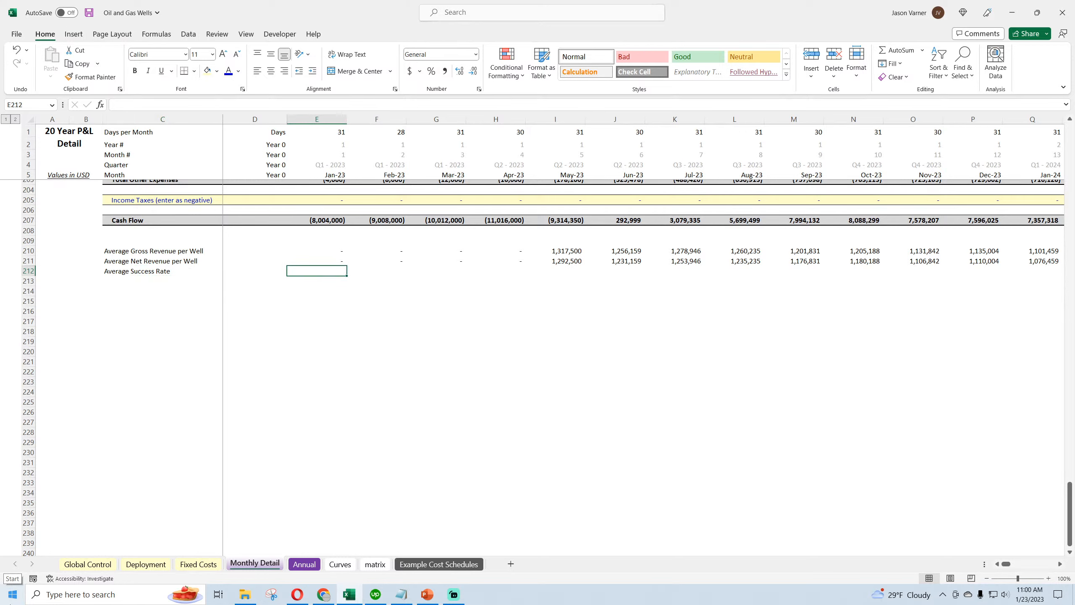
type("=if(")
key("BackSpace")
key("BackSpace")
key("BackSpace")
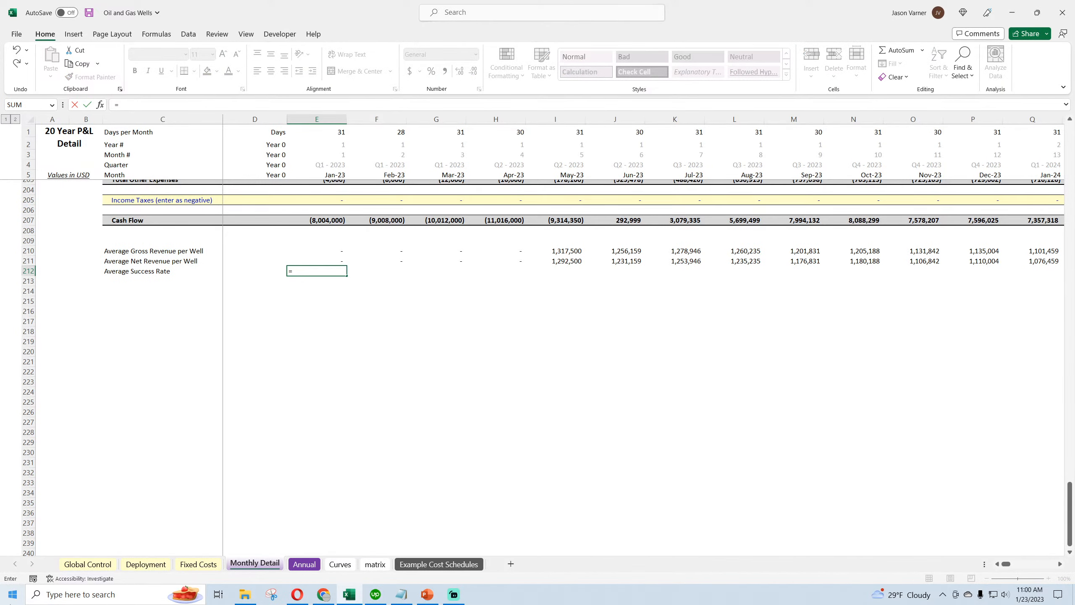
type("iferror(")
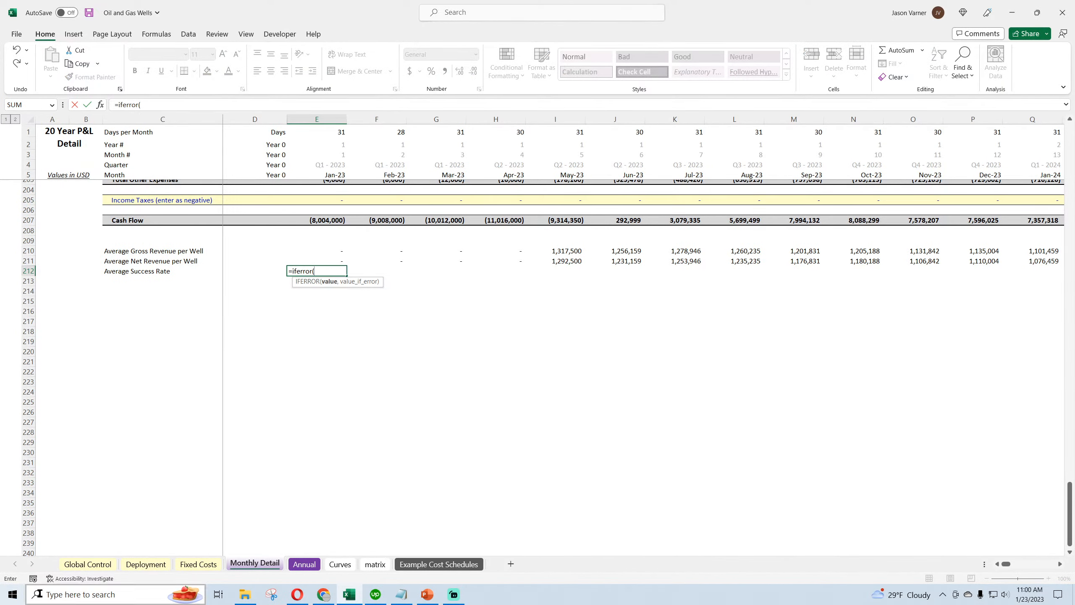
scroll(292, 335, "up", 20)
scroll(292, 335, "up", 20)
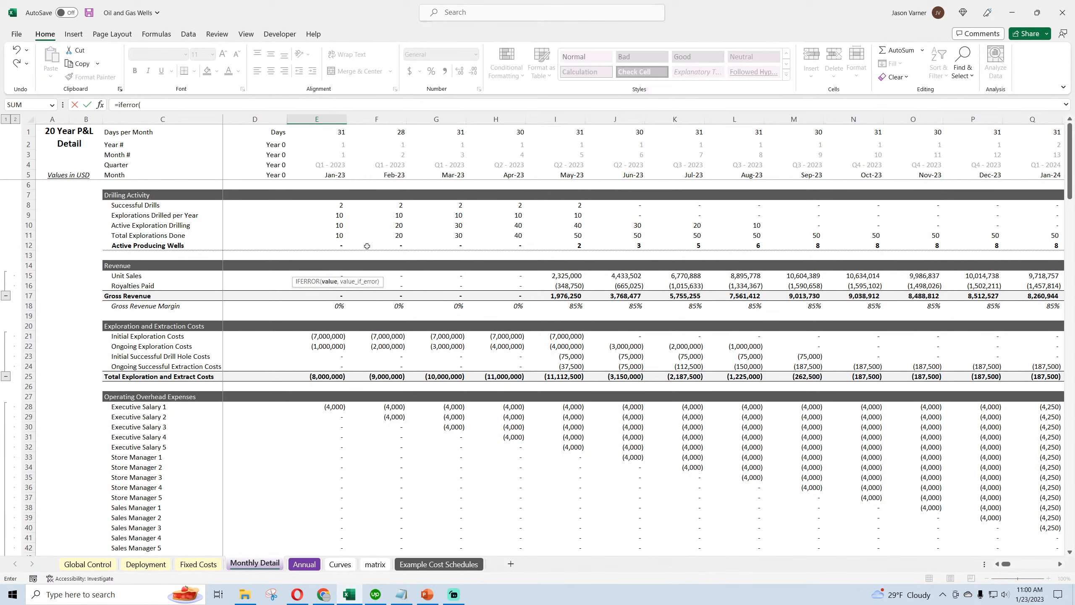
left_click(339, 204)
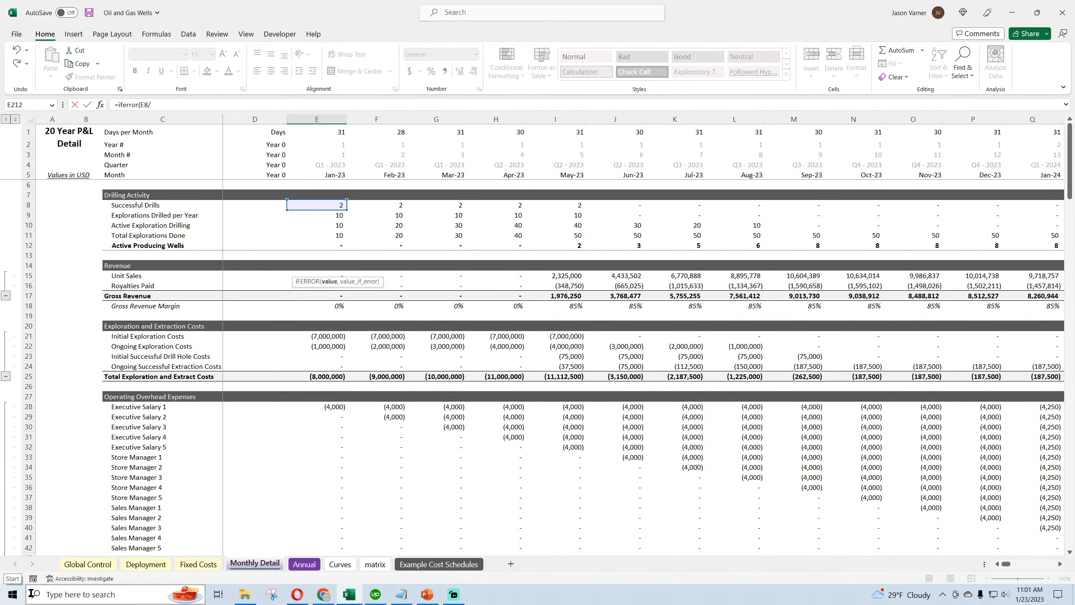
type("/")
left_click(328, 214)
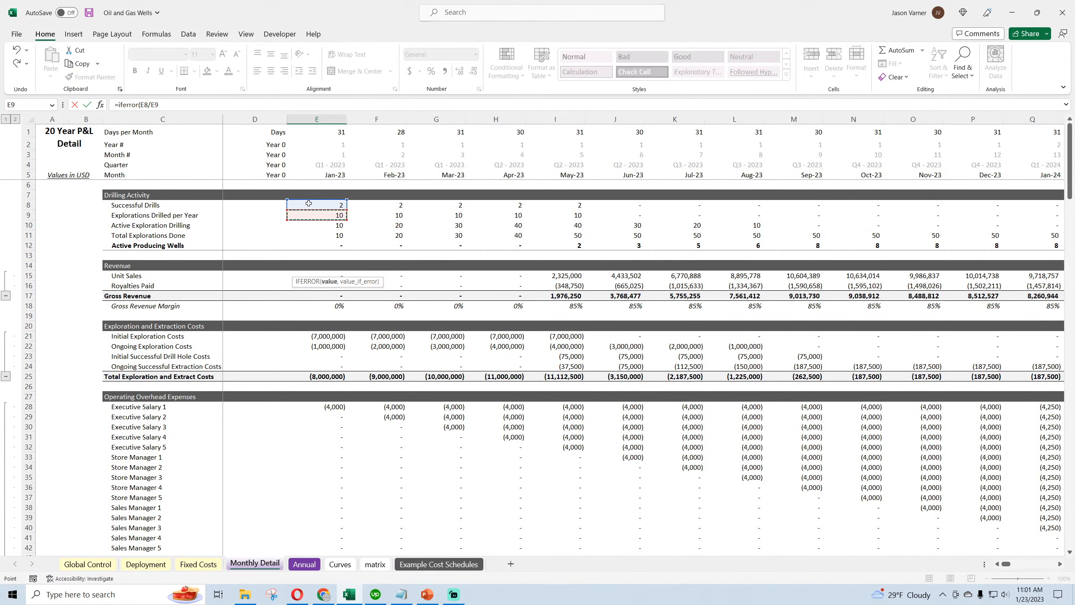
key("F2")
type(",")
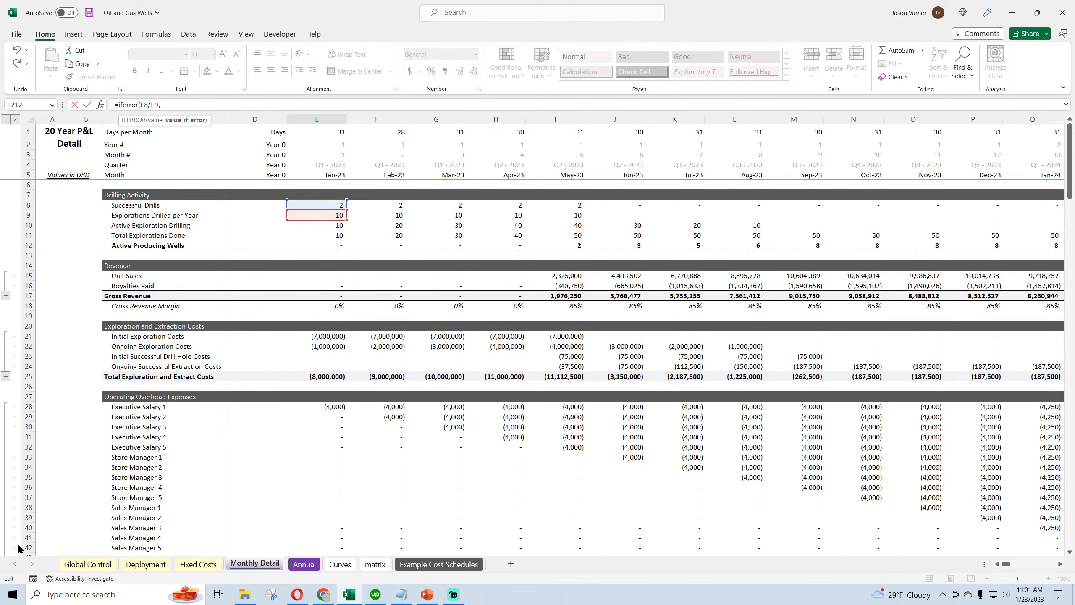
type("0")
key("Return")
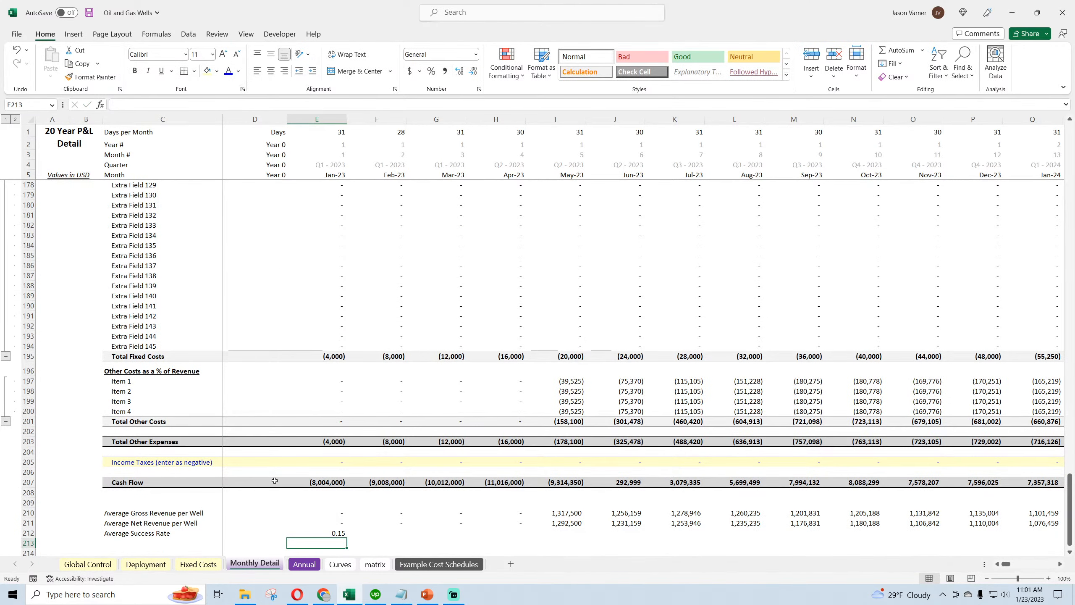
Step: Format E212 as a percentage and fill its success rate formula across all months of row 212
left_click(315, 533)
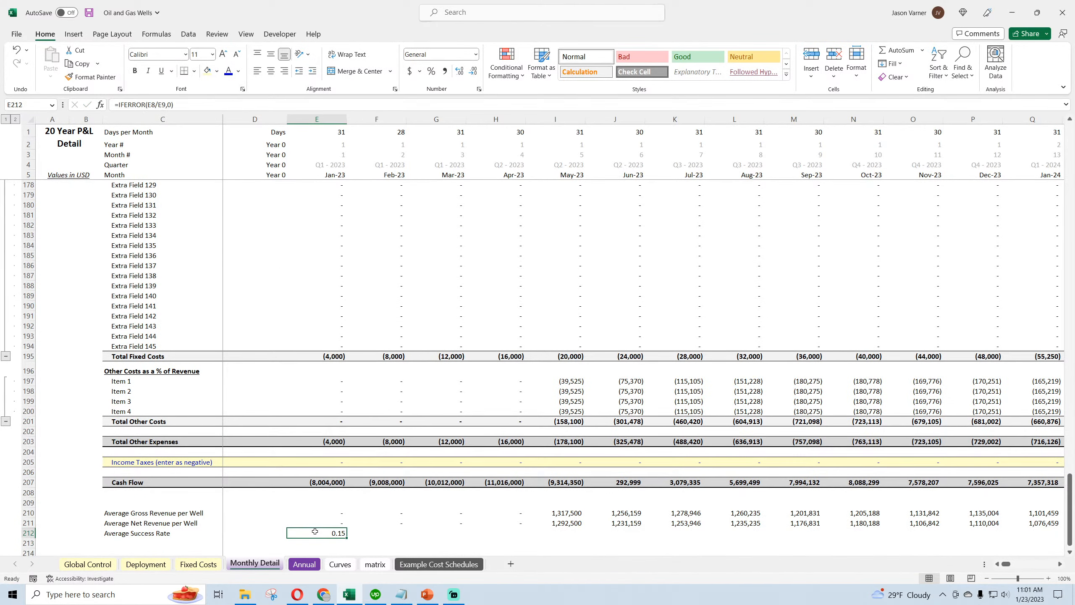
left_click(432, 72)
left_click_drag(347, 537, 1006, 564)
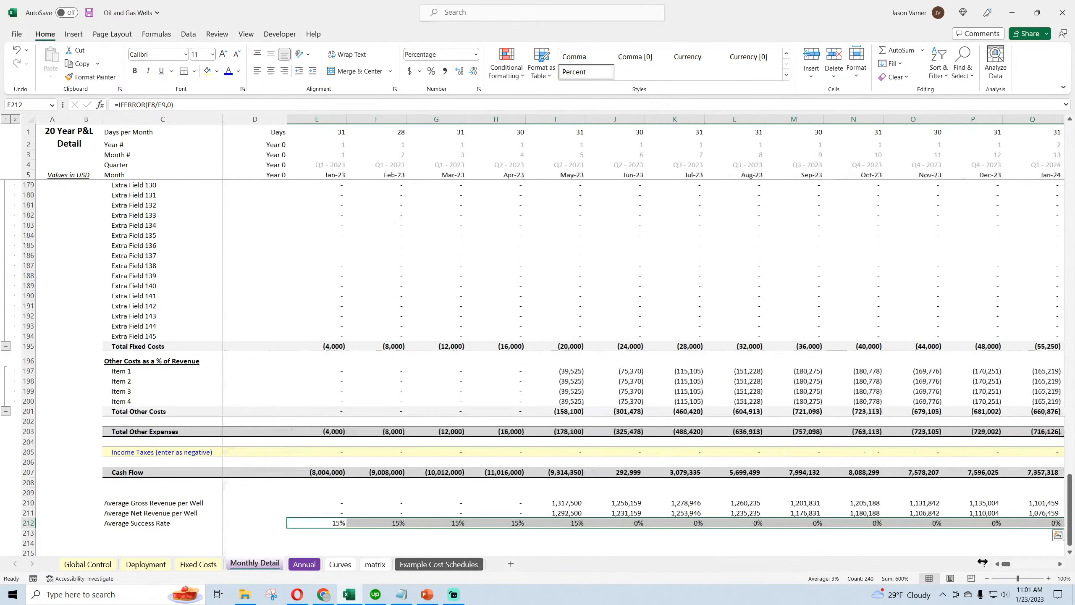
Step: Rename the label in C9 of Monthly Detail to Explorations Drilled per Month
scroll(257, 337, "up", 20)
scroll(257, 336, "up", 20)
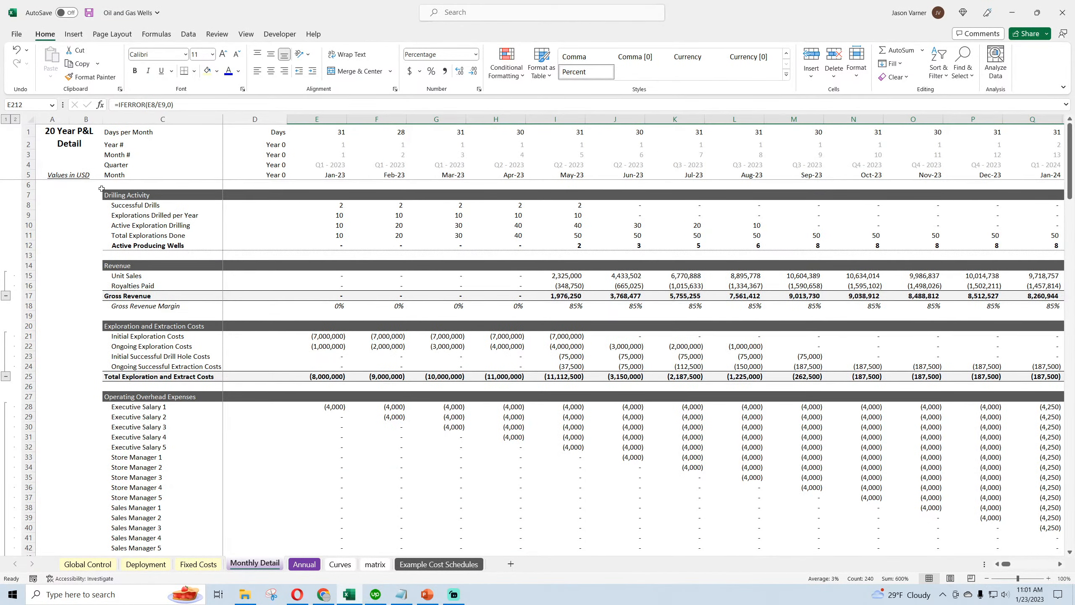
left_click(146, 215)
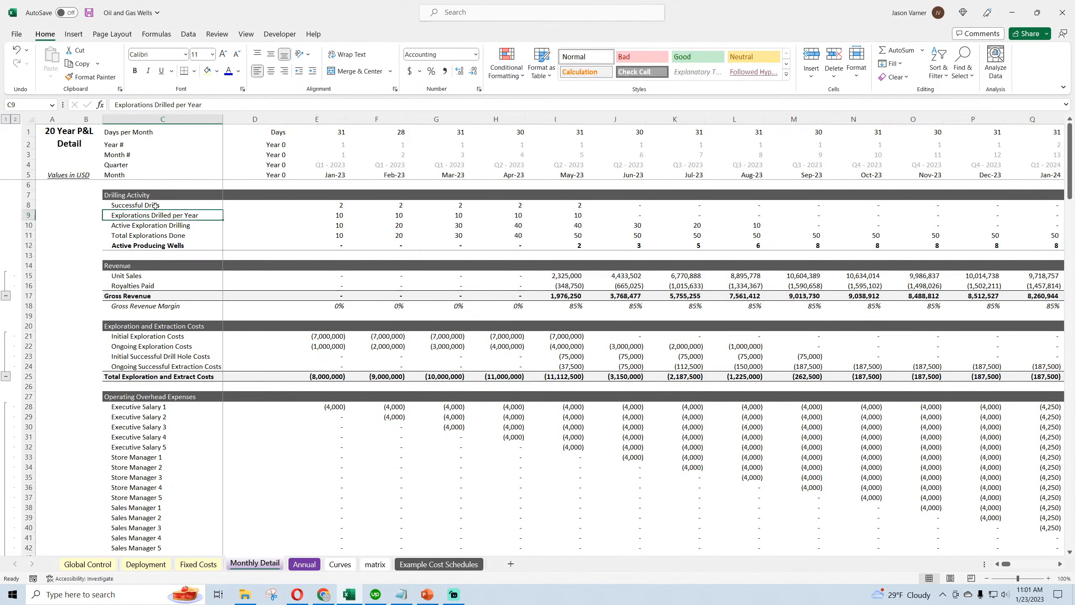
double_click(190, 105)
type("Month")
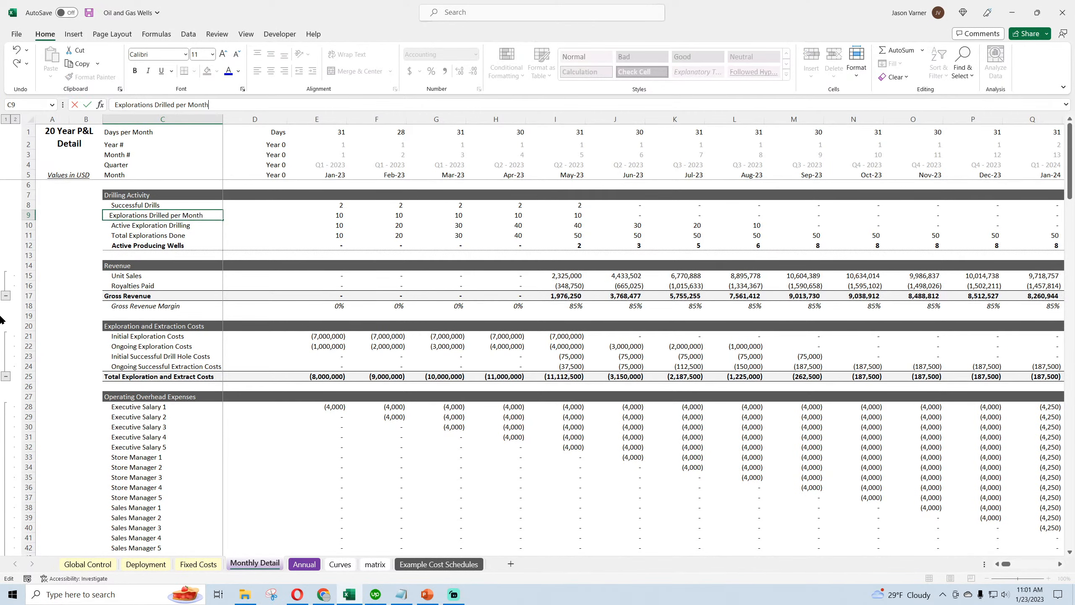
key("Return")
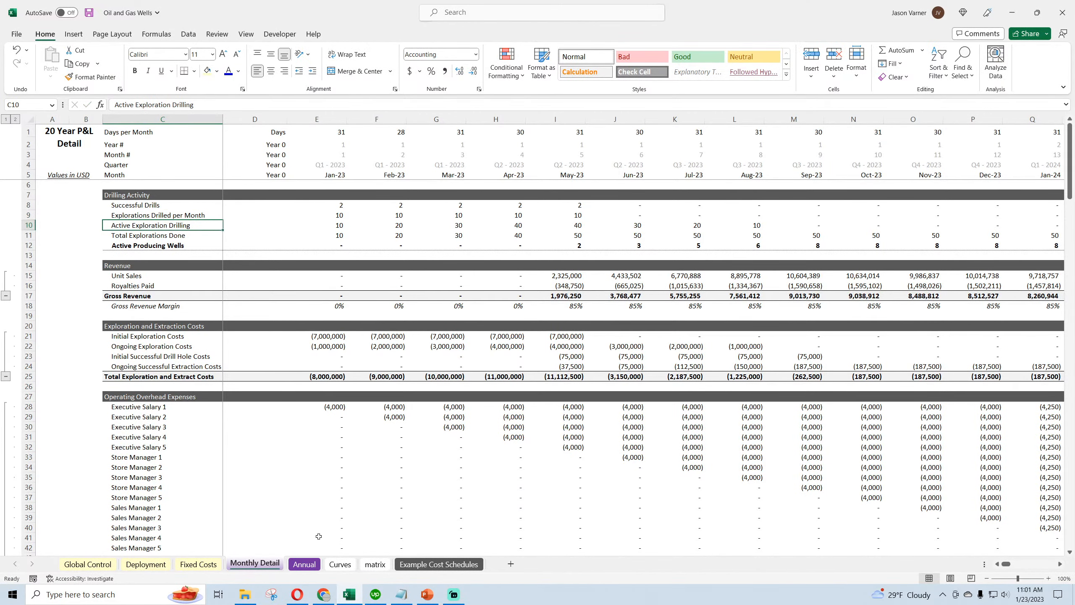
Step: Copy the Average Success Rate label and its first formulas, C212:F212 of Monthly Detail, to row 212 of the Annual sheet
scroll(216, 494, "down", 20)
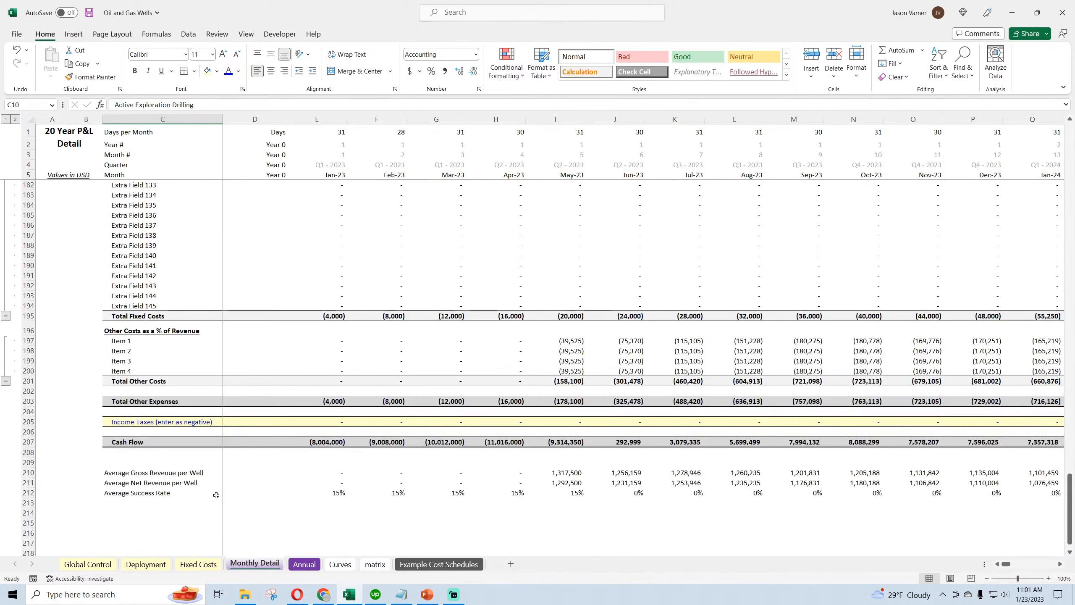
left_click_drag(216, 494, 357, 494)
right_click(358, 493)
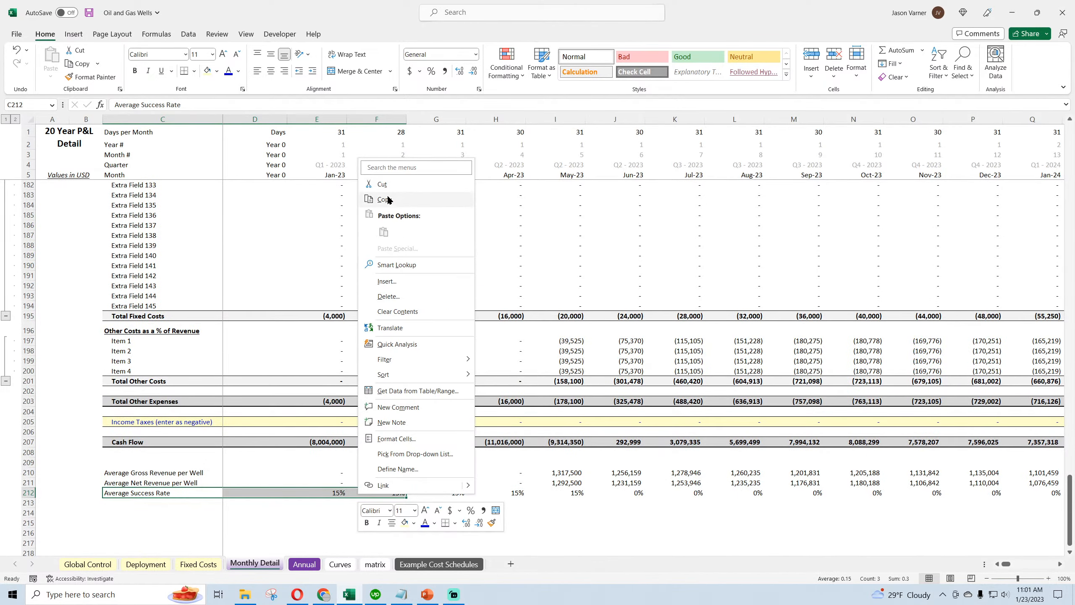
left_click(388, 198)
left_click(304, 564)
scroll(120, 455, "down", 20)
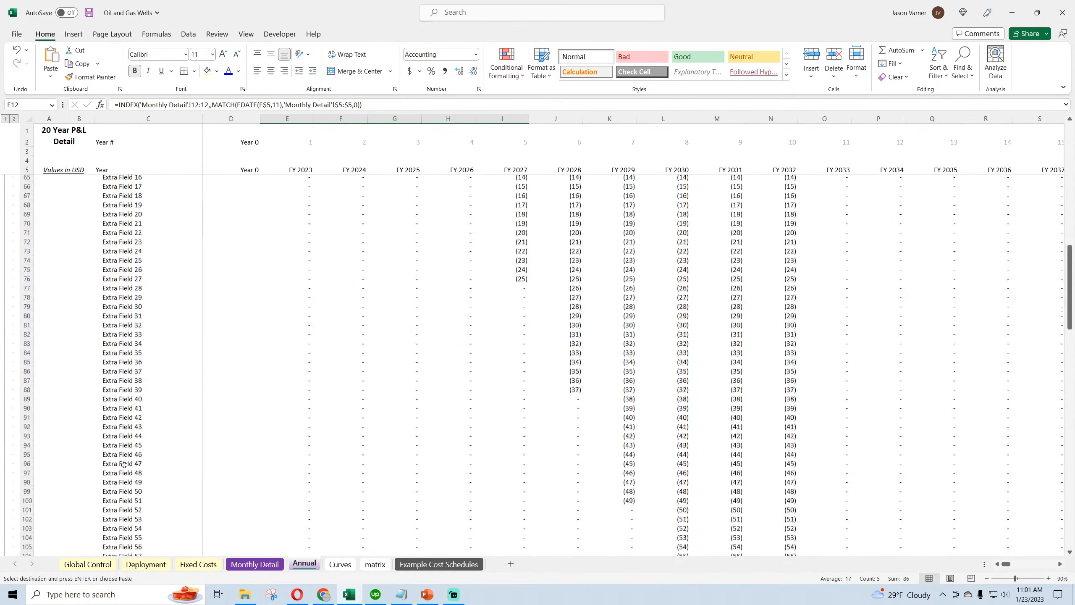
right_click(117, 463)
left_click(160, 220)
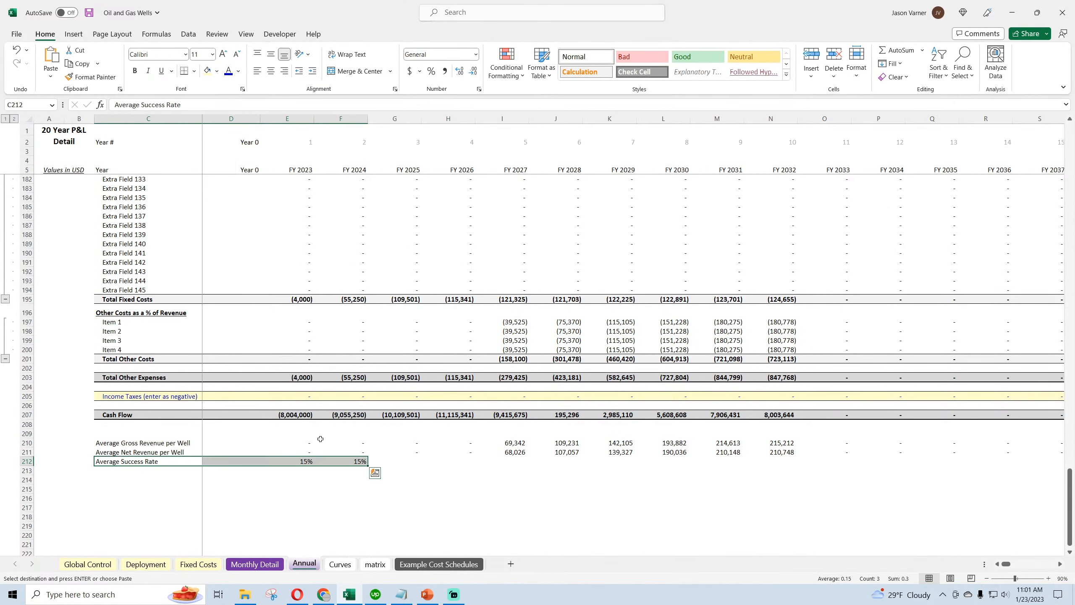
Step: Fill the success rate formula in E212 of Annual across all years through FY 2042
left_click(309, 461)
left_click_drag(314, 465, 986, 470)
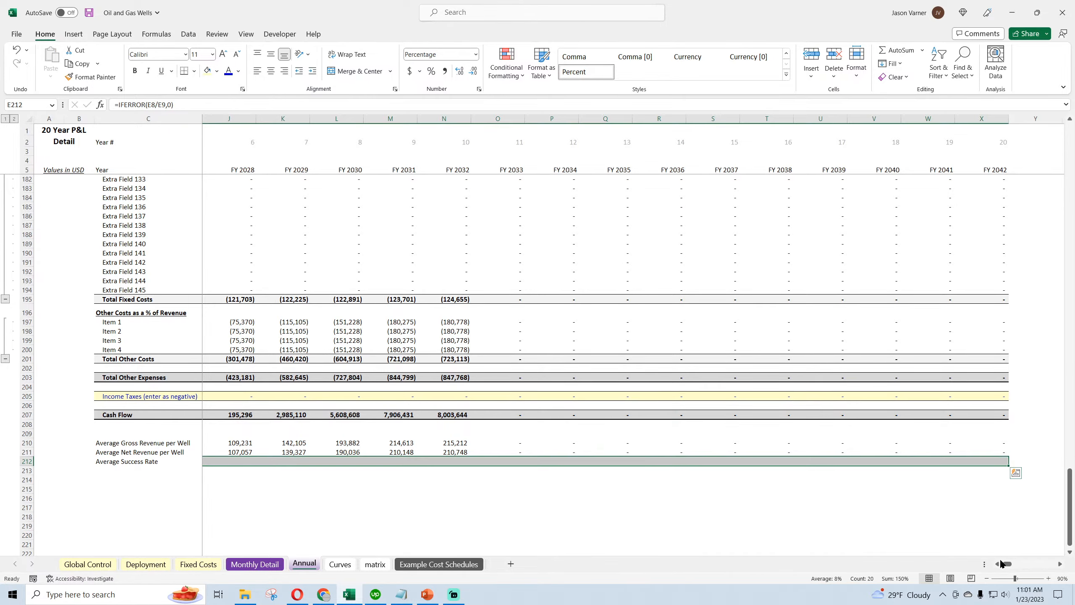
left_click_drag(1008, 566, 996, 567)
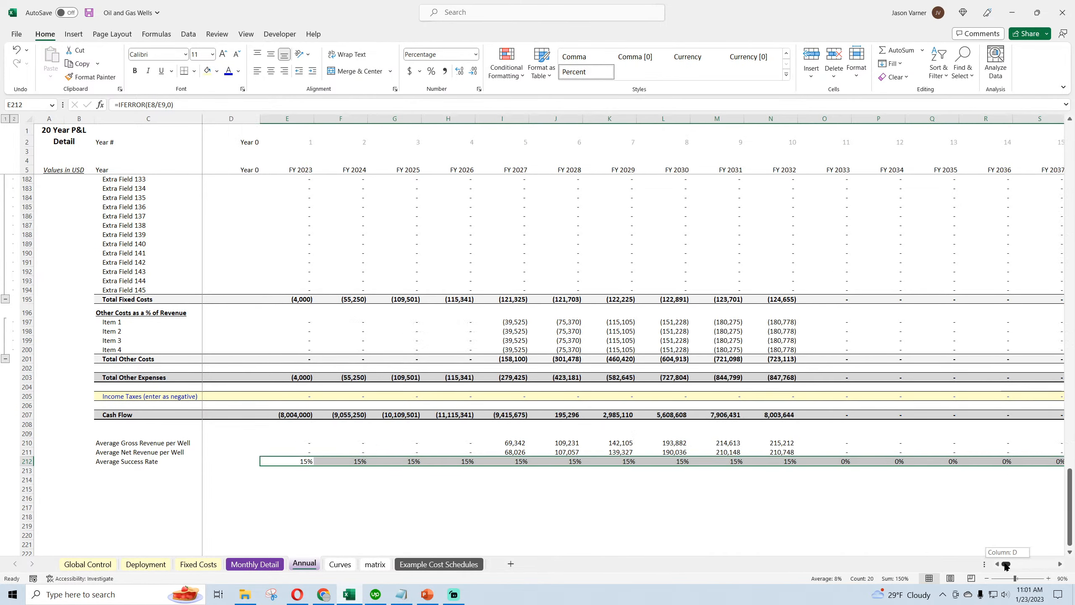
Step: On the Deployment sheet, set the average drilling success rate in G7 to 25% and fill it down to G10
left_click(131, 565)
left_click(429, 208)
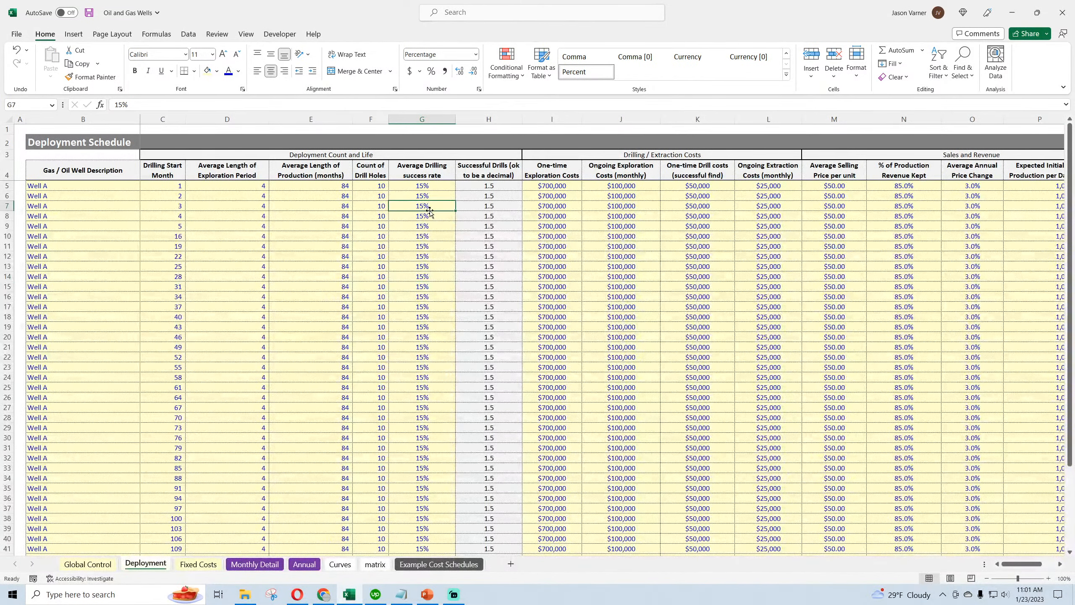
type("25")
key("Return")
left_click(423, 206)
left_click_drag(455, 211, 456, 238)
Step: Check how the changed success rates carry through to row 212 of Monthly Detail and Annual
left_click(254, 564)
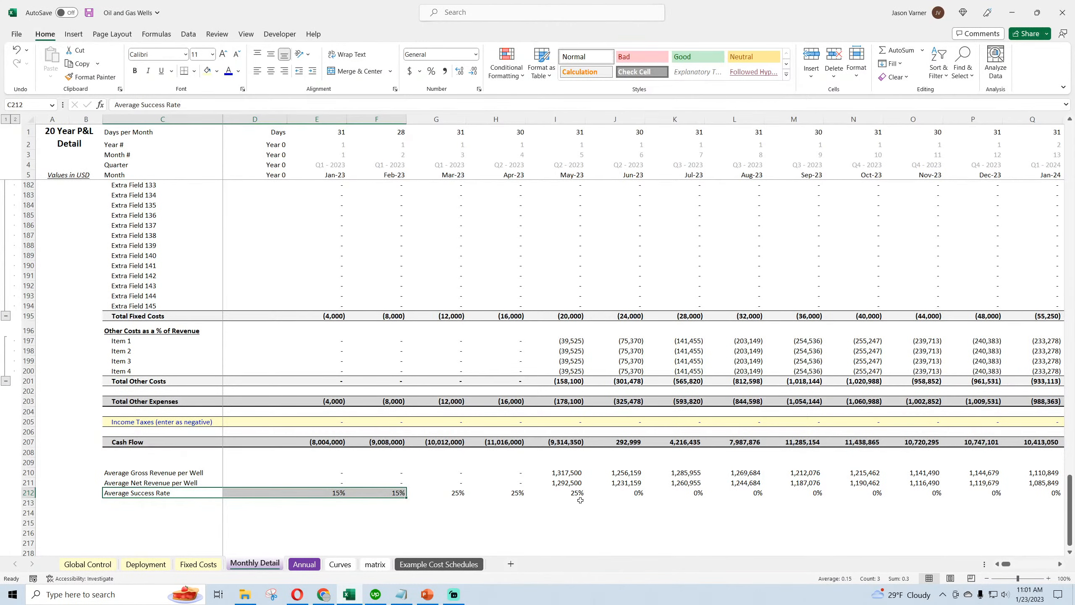
left_click(305, 563)
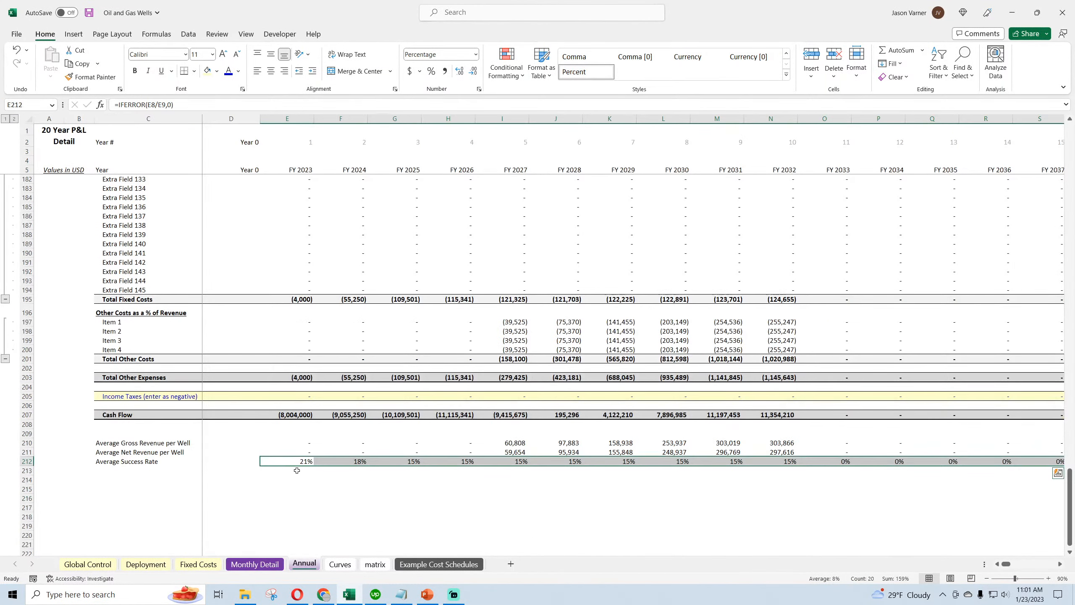
left_click(299, 463)
left_click(353, 462)
left_click(405, 462)
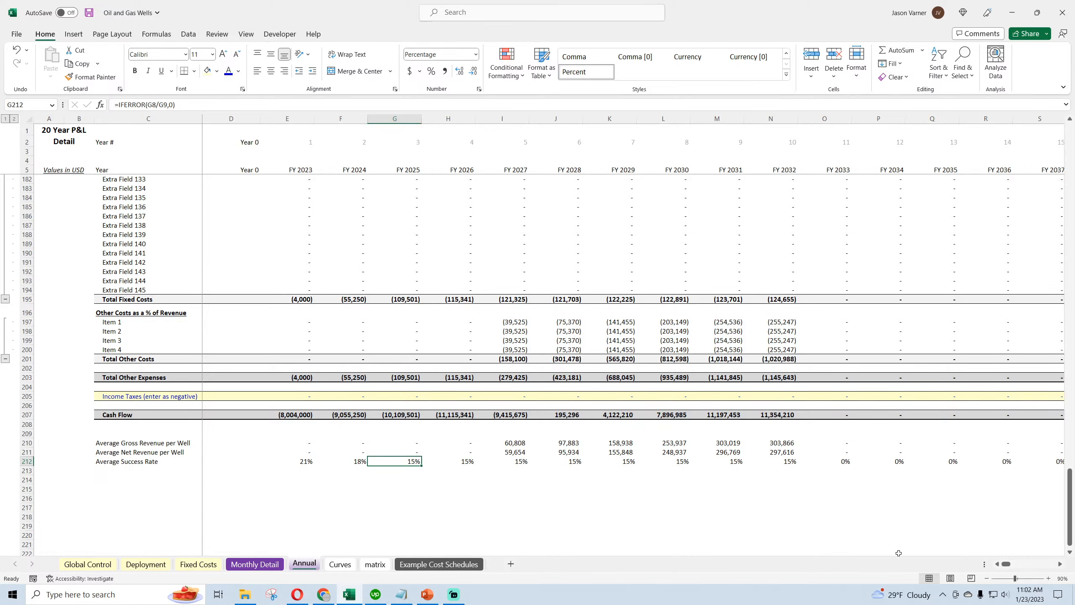
left_click_drag(1006, 565, 1007, 566)
Step: Anchor the year references in the Annual sheet's E8 formula: =SUMIFS('Monthly Detail'!8:8,'Monthly Detail'!$2:$2,E$2)
scroll(463, 441, "up", 20)
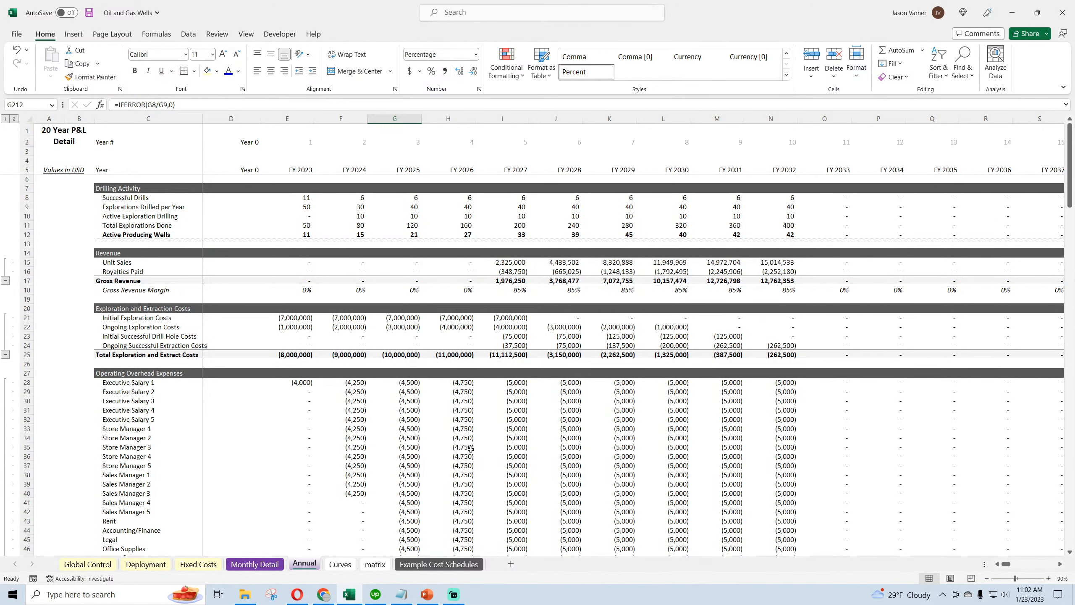
left_click(299, 261)
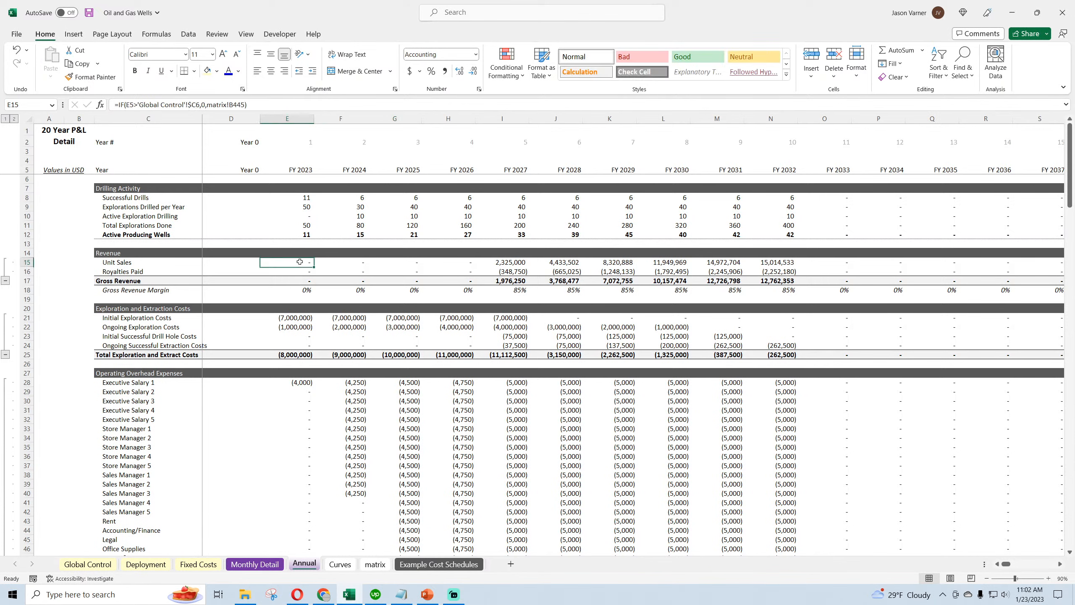
left_click(301, 199)
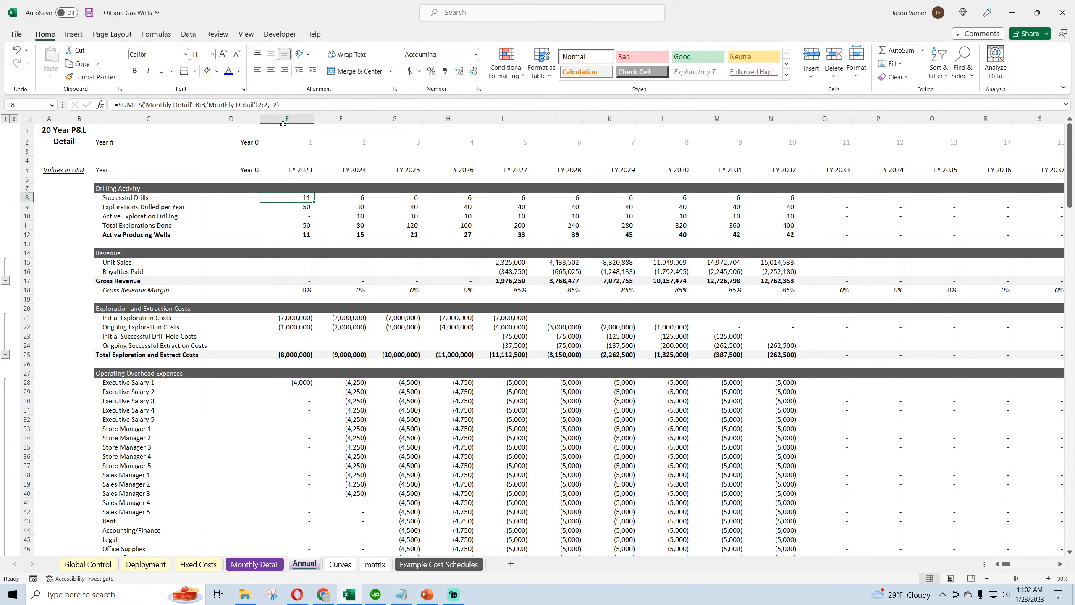
left_click(260, 104)
type("$")
type("$")
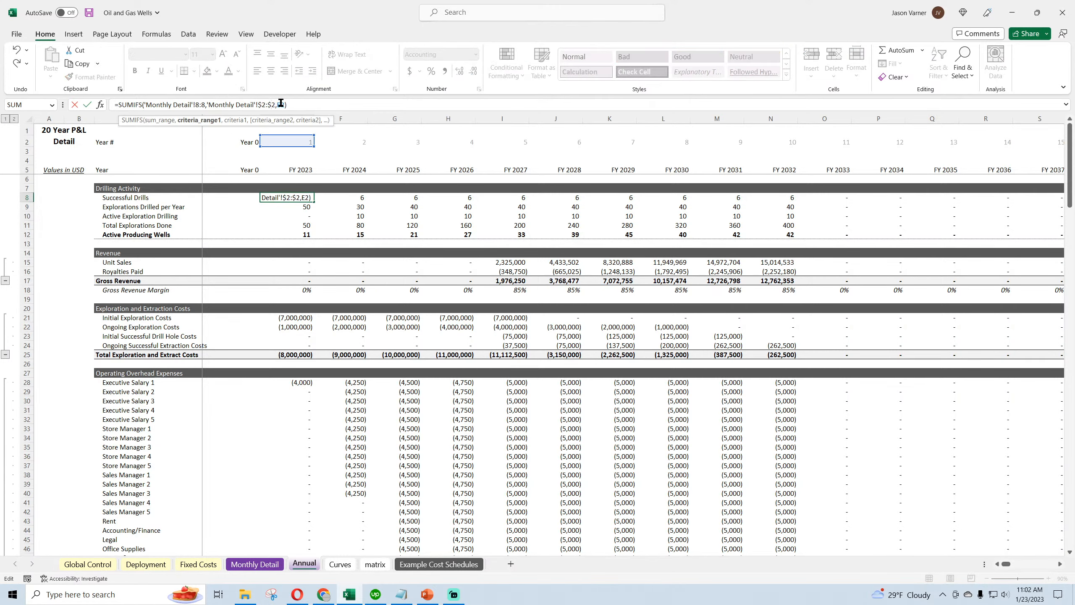
left_click(281, 104)
type("$")
key("Return")
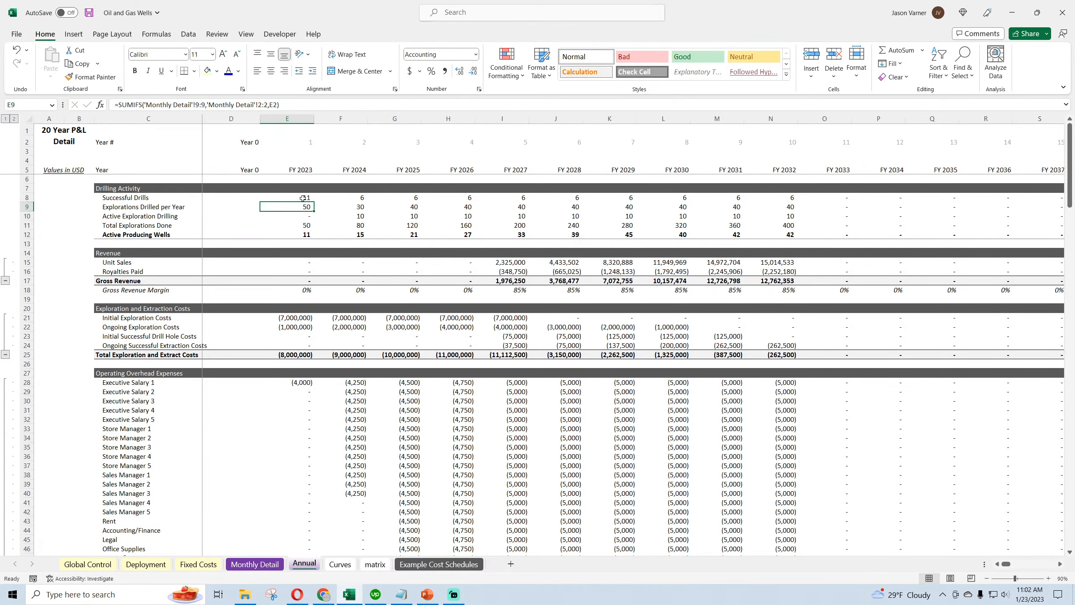
Step: Copy the E8 formula to E15 and fill it across Unit Sales and Royalties Paid through FY 2042
right_click(306, 196)
left_click(315, 226)
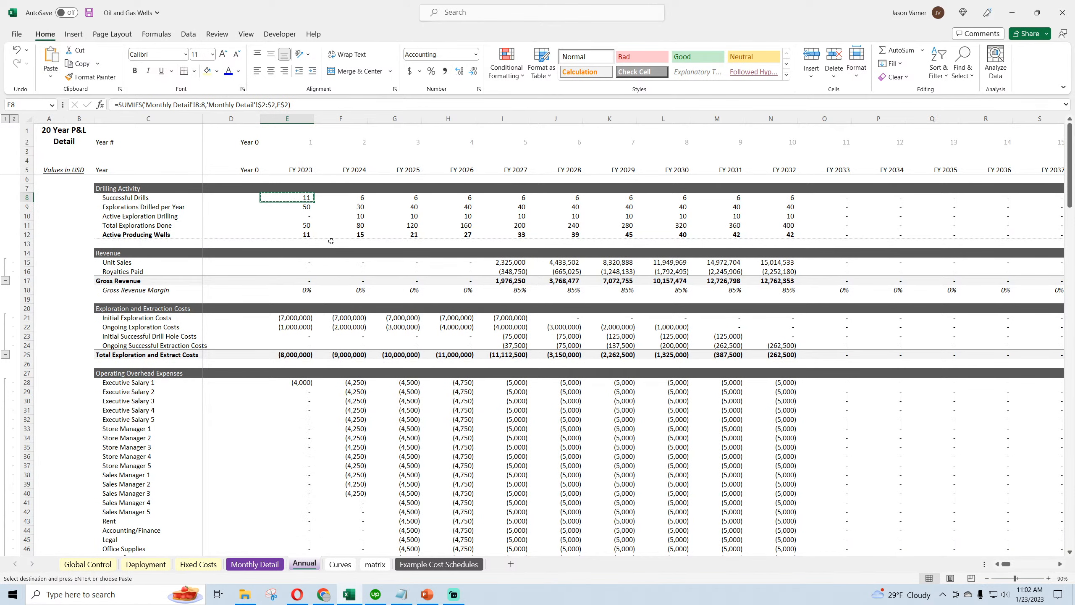
right_click(301, 261)
left_click(329, 333)
left_click_drag(316, 268, 851, 270)
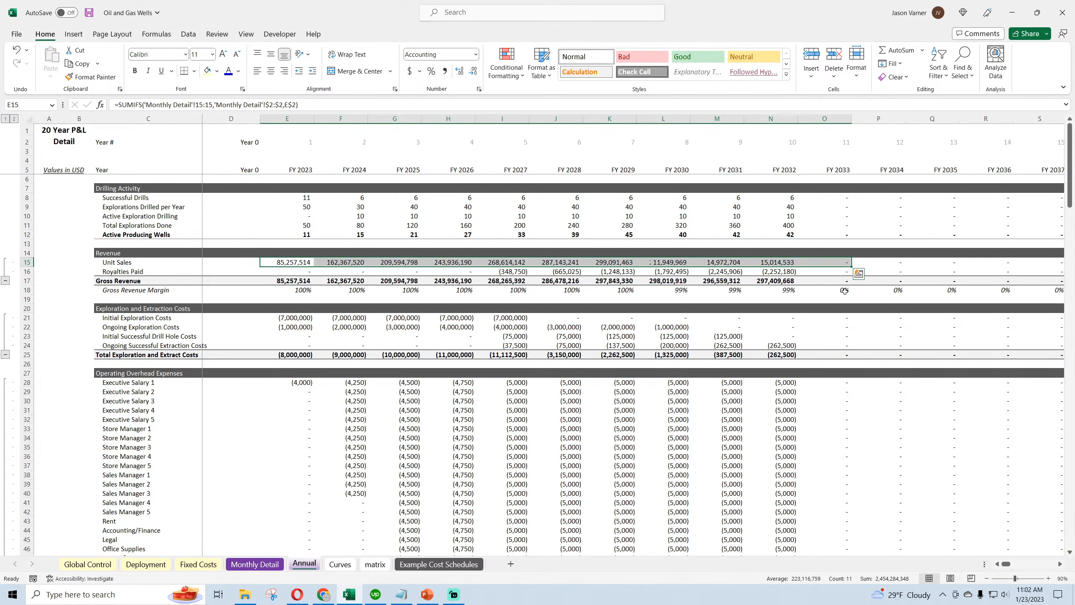
left_click(302, 262)
left_click_drag(313, 267, 1023, 341)
left_click_drag(1007, 564, 992, 563)
Step: Copy the E15 annual sum formula to E21 and fill exploration and extraction cost rows 21 to 24 through FY 2042
left_click(294, 263)
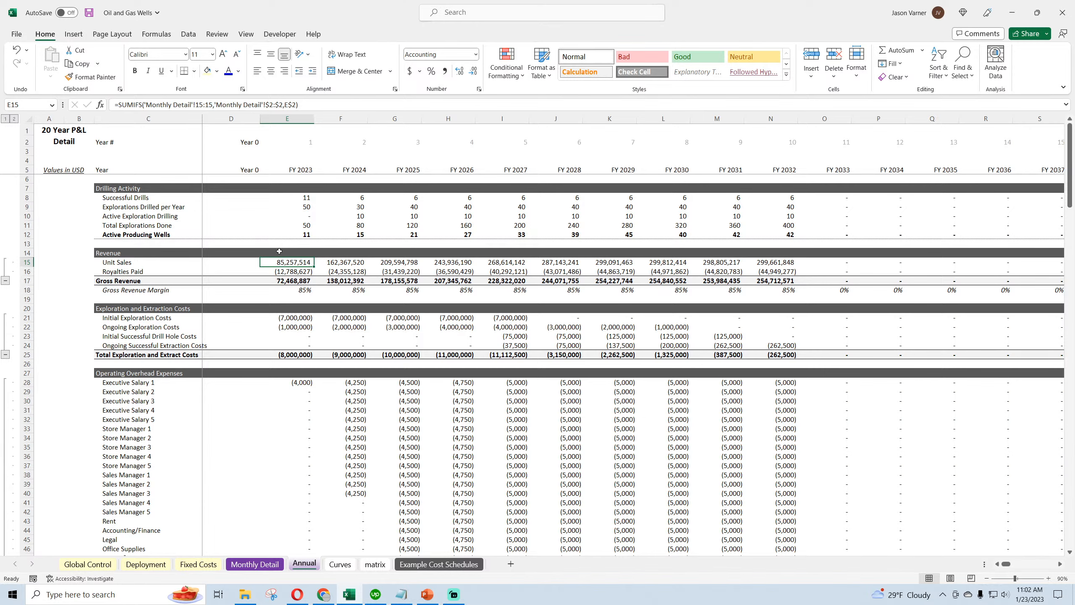
right_click(298, 270)
left_click(326, 304)
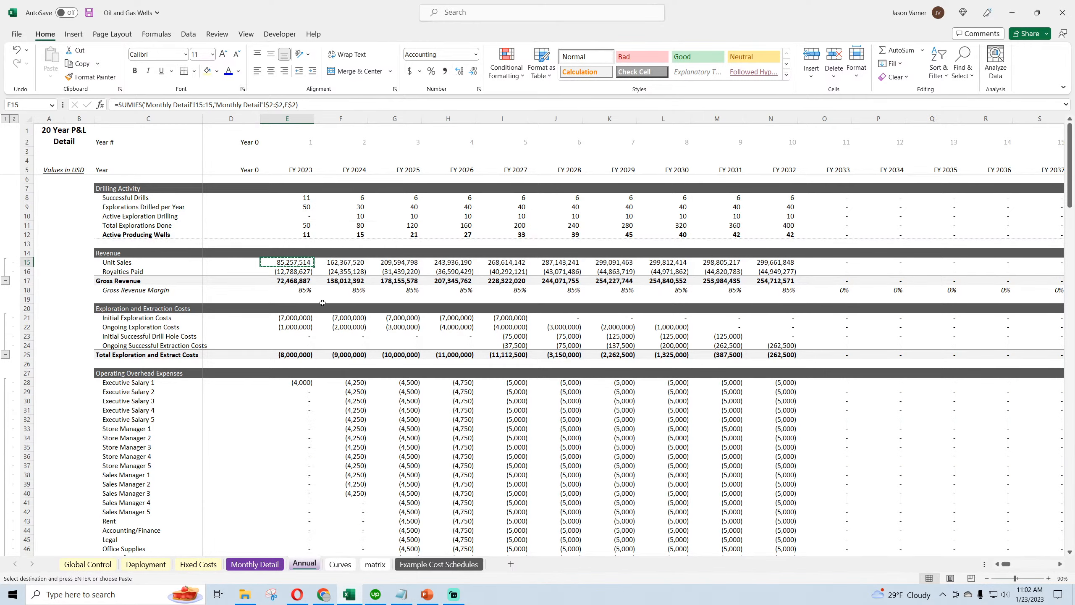
right_click(298, 318)
left_click(325, 336)
left_click_drag(314, 322, 1018, 373)
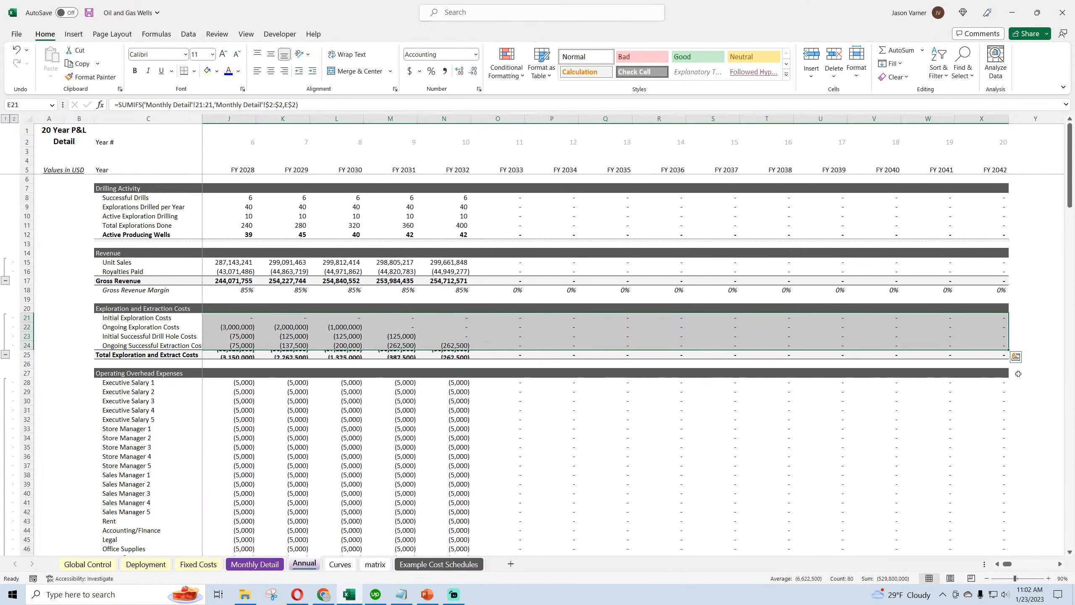
left_click(998, 564)
left_click(482, 365)
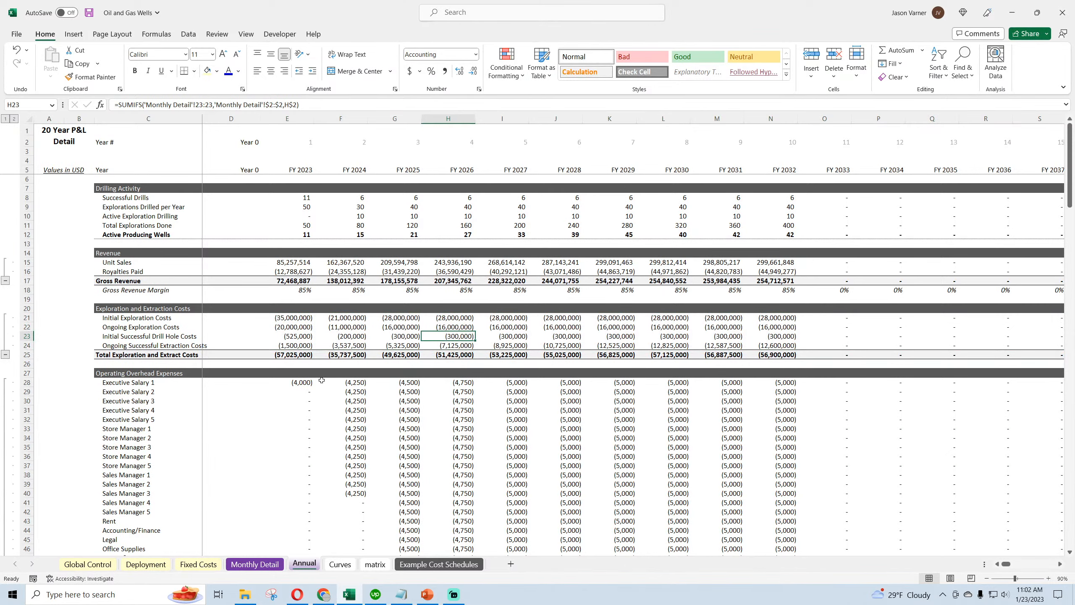
Step: Copy the E21 formula to E28 and fill the operating overhead rows 28 to 194 through FY 2042
right_click(297, 316)
left_click(321, 305)
right_click(307, 382)
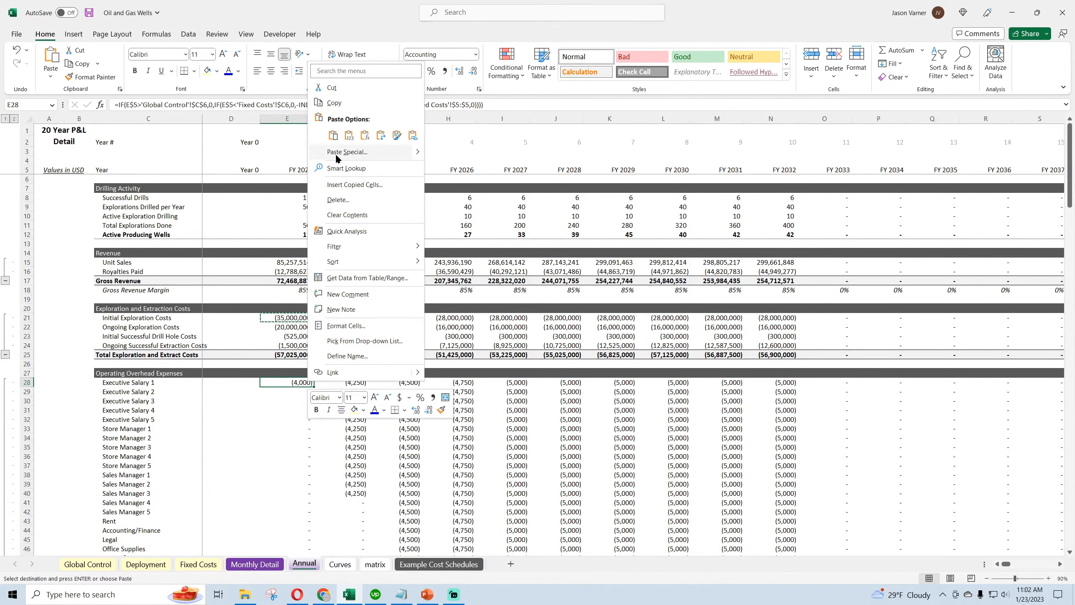
left_click(334, 137)
left_click_drag(314, 386, 997, 523)
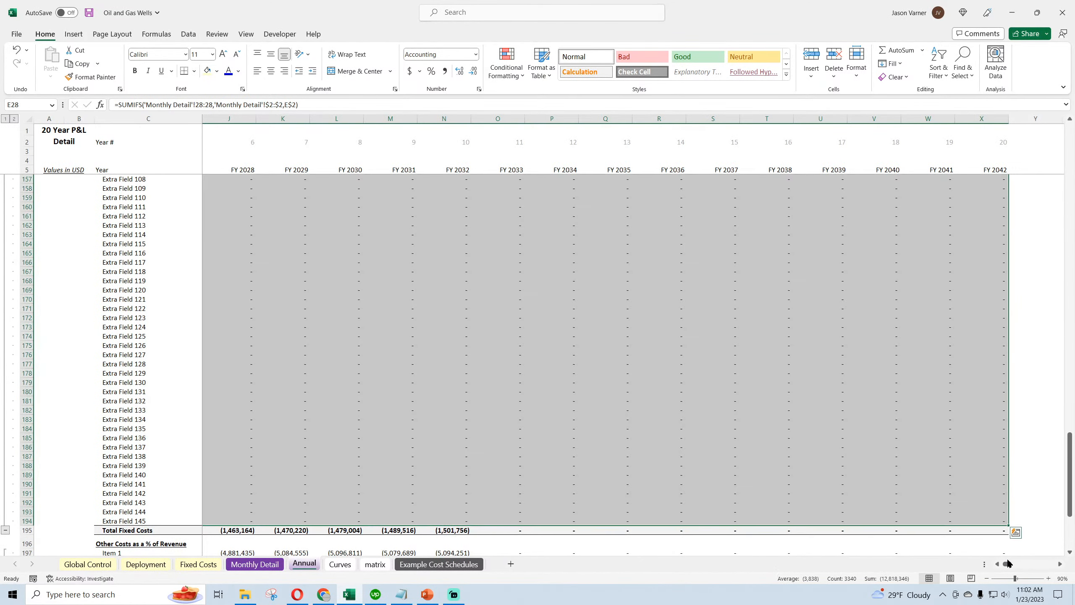
left_click_drag(1008, 565, 996, 566)
Step: Copy the E182 formula to E197 and fill the Other Costs rows Item 1 to Item 4 through FY 2042
left_click(296, 406)
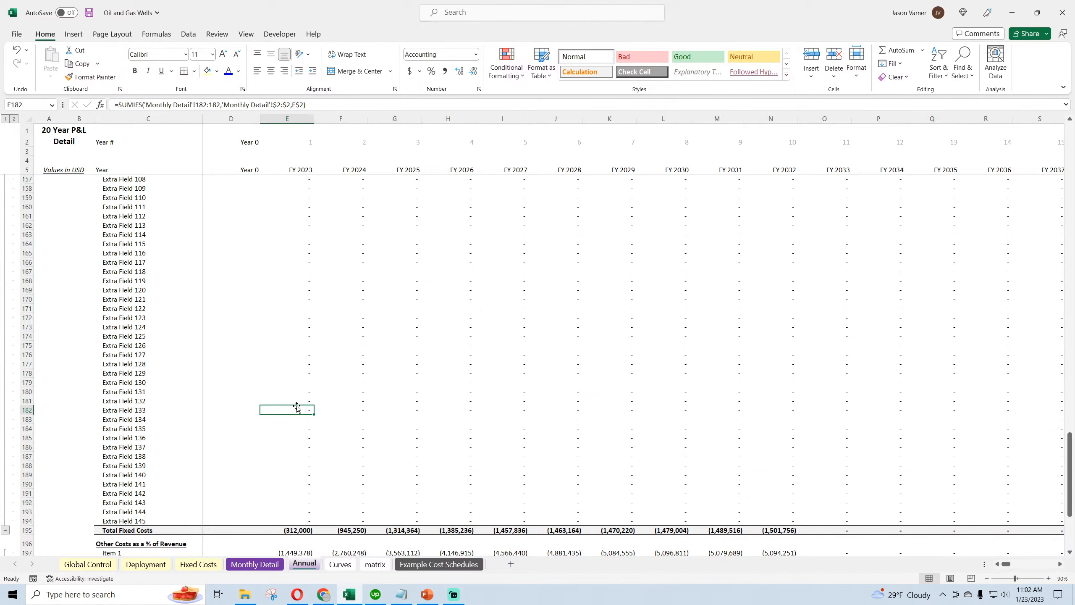
right_click(297, 413)
left_click(321, 132)
scroll(315, 384, "down", 7)
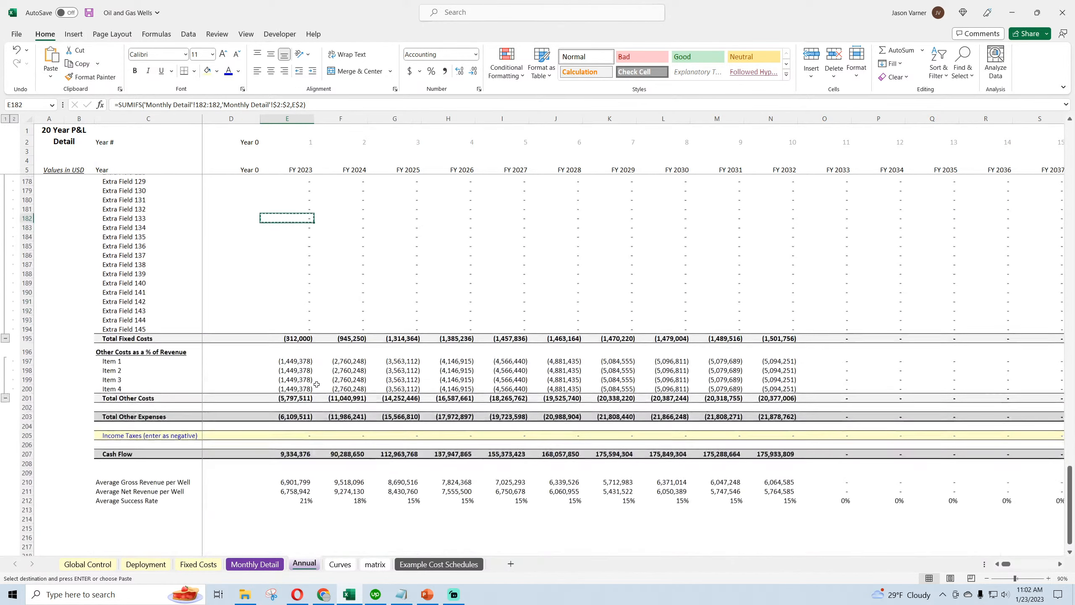
right_click(297, 351)
left_click(320, 108)
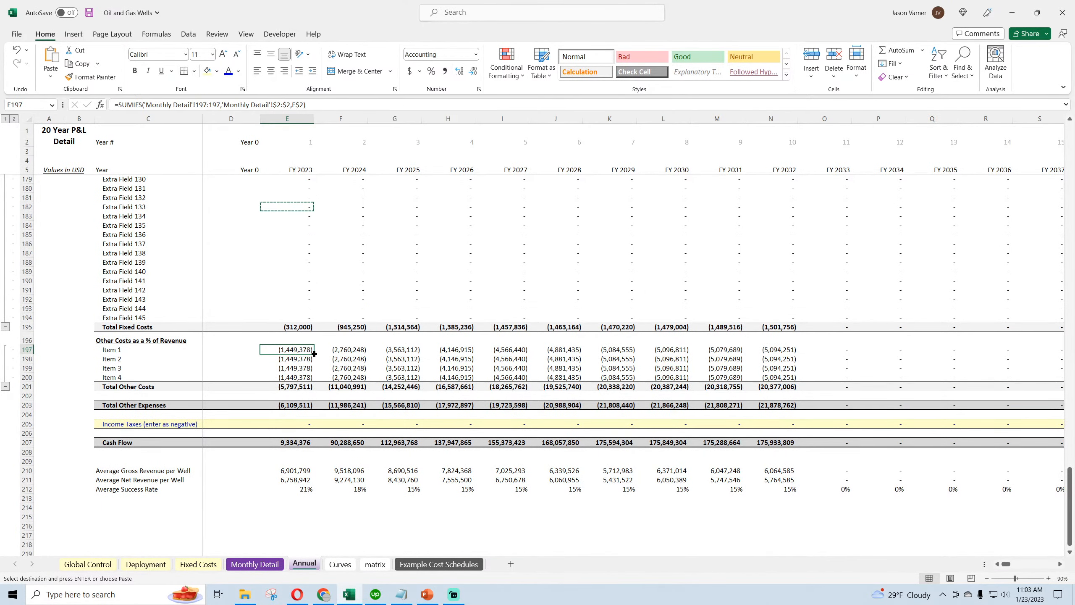
left_click_drag(314, 354, 1030, 415)
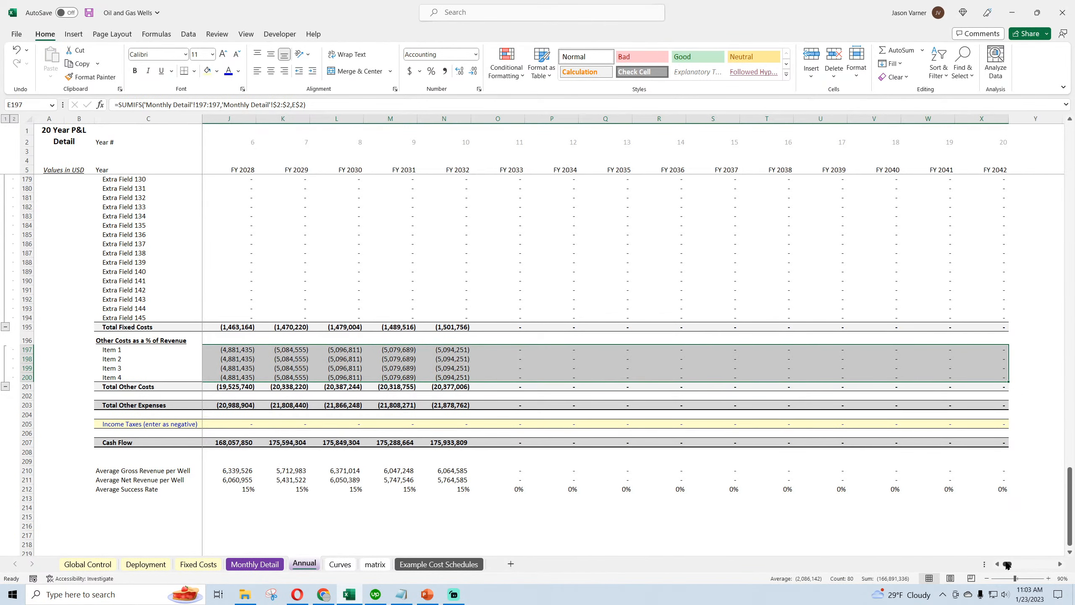
left_click_drag(1007, 564, 989, 563)
Step: Review the Total Other Expenses and Cash Flow rows on Annual and compare them with the Monthly Detail sheet
left_click(293, 407)
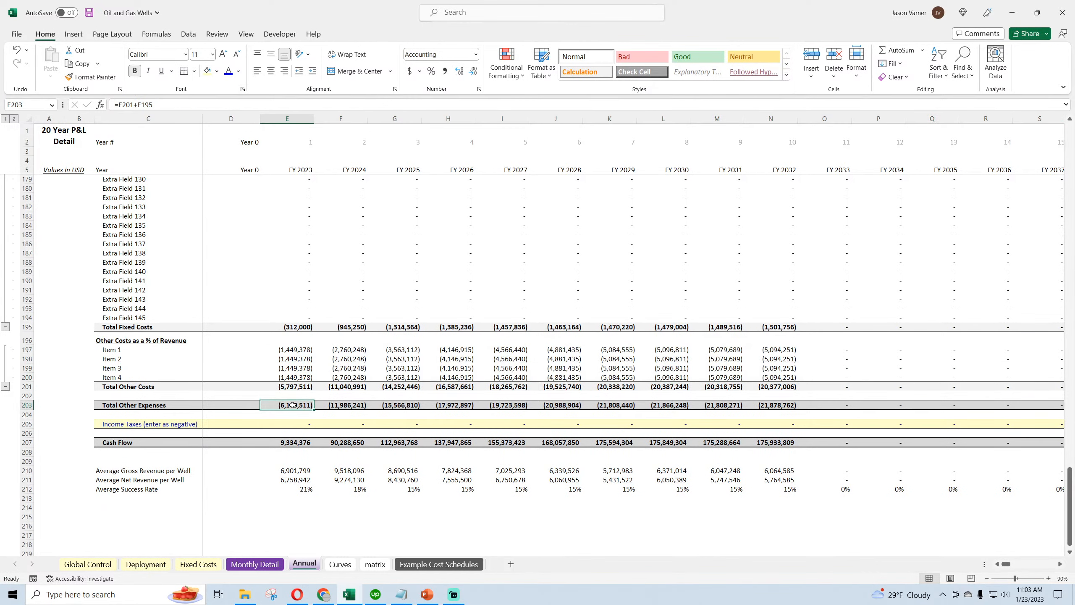
left_click(293, 444)
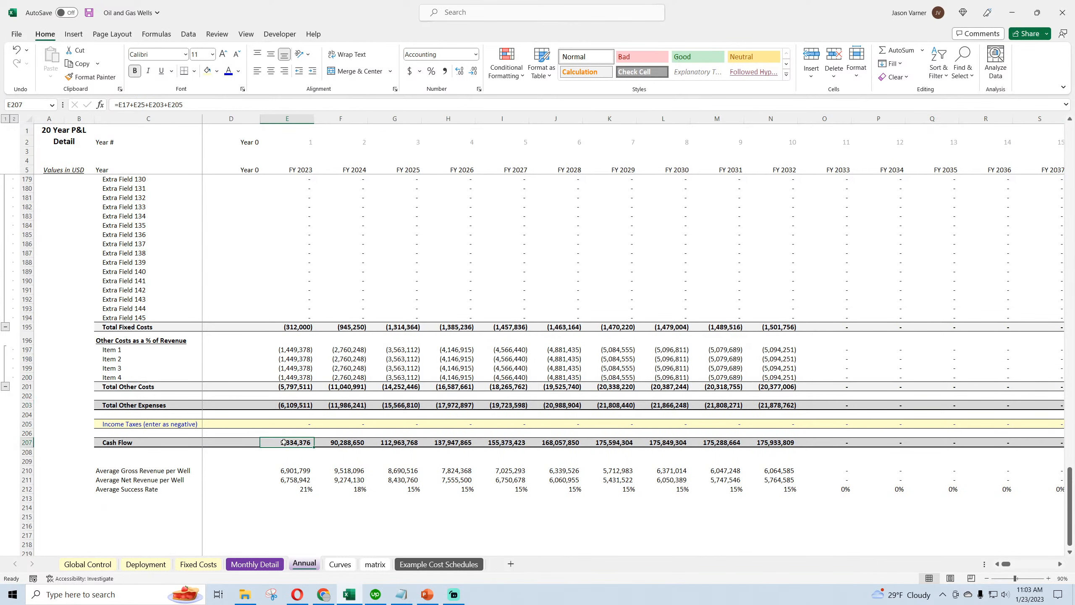
left_click_drag(283, 442, 793, 442)
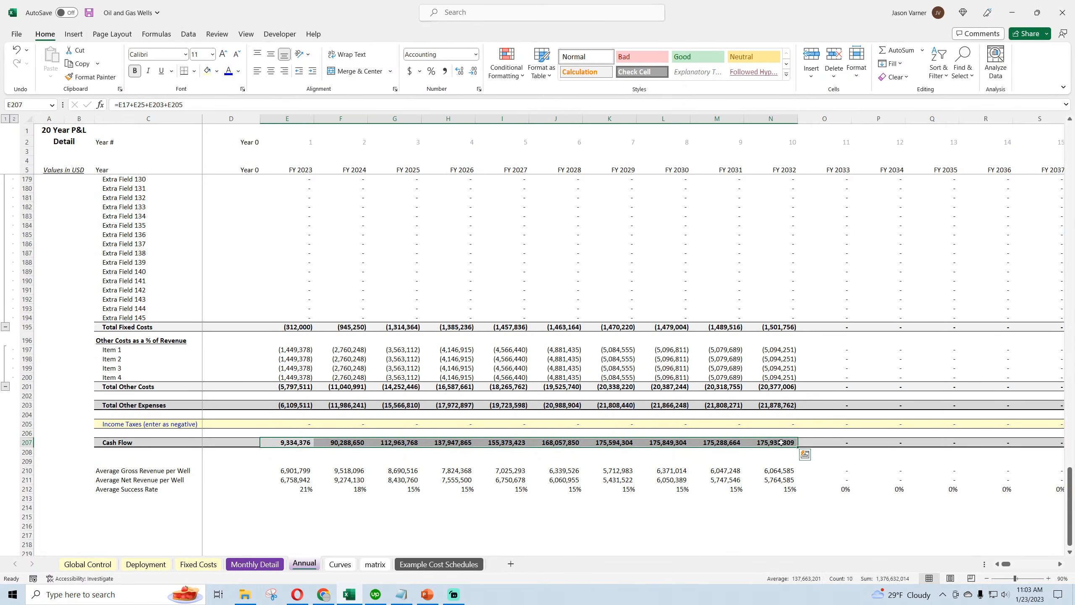
left_click(254, 564)
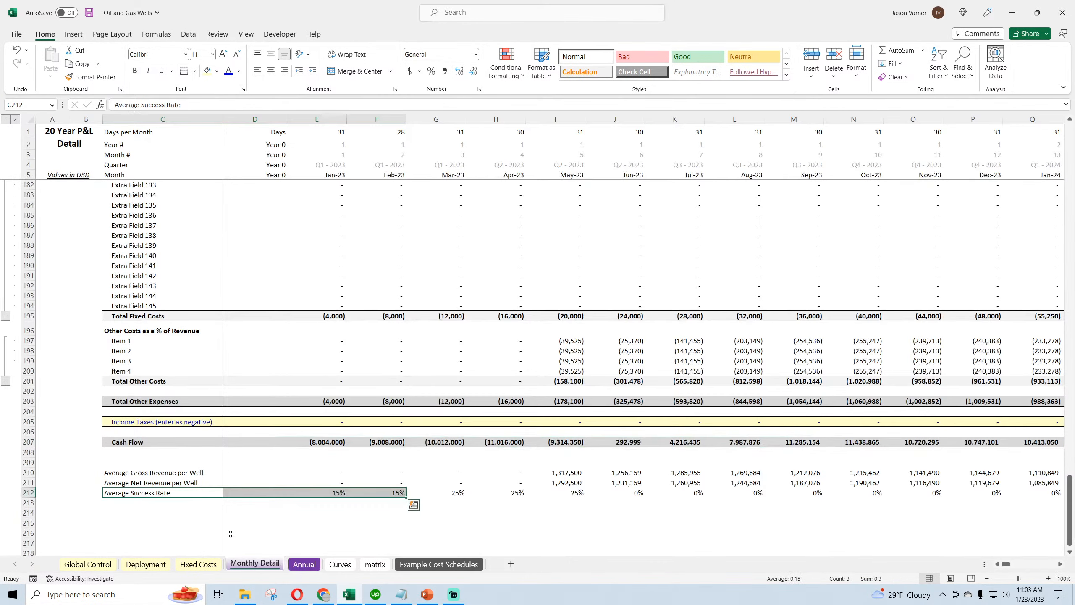
left_click(23, 442)
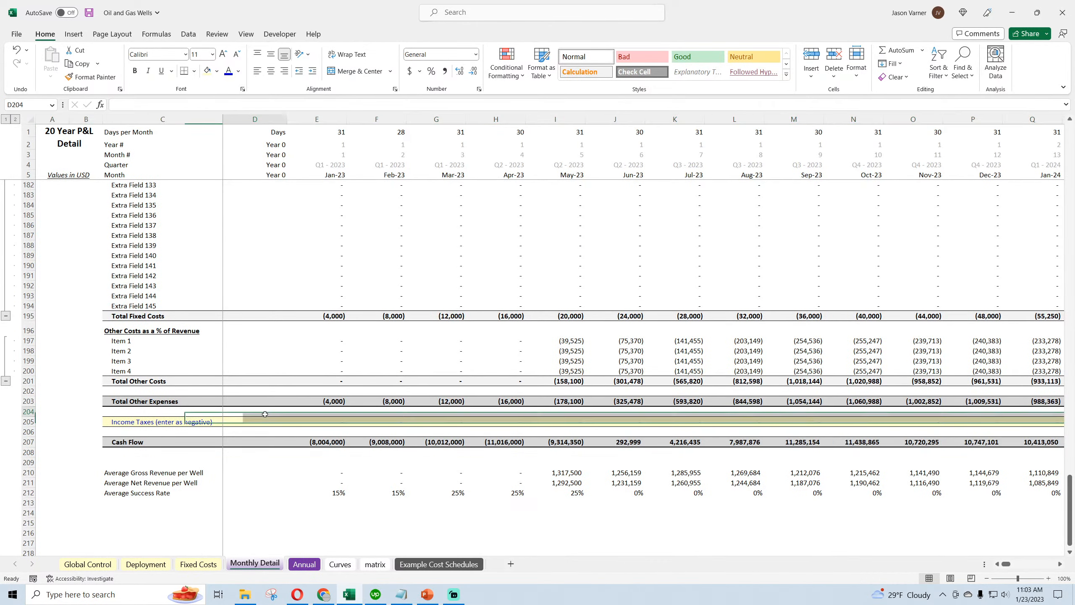
left_click(304, 564)
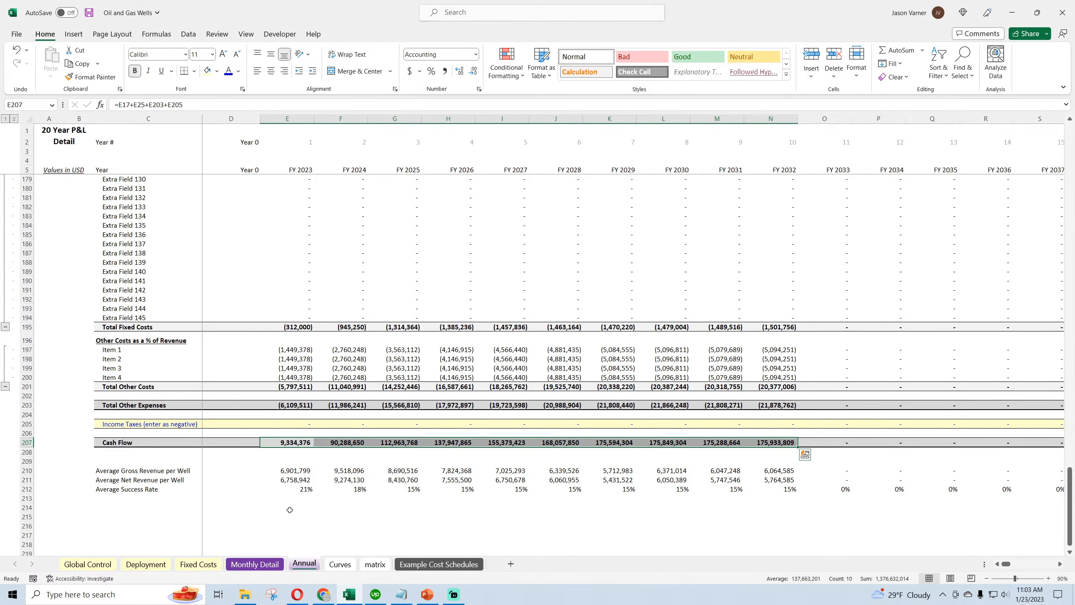
left_click(289, 508)
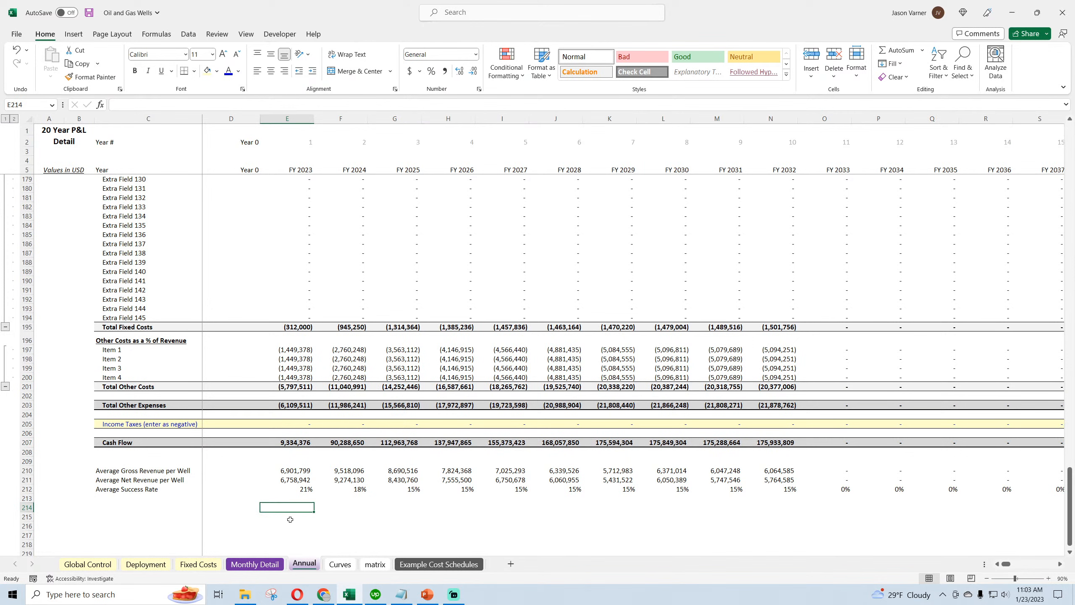
left_click(295, 444)
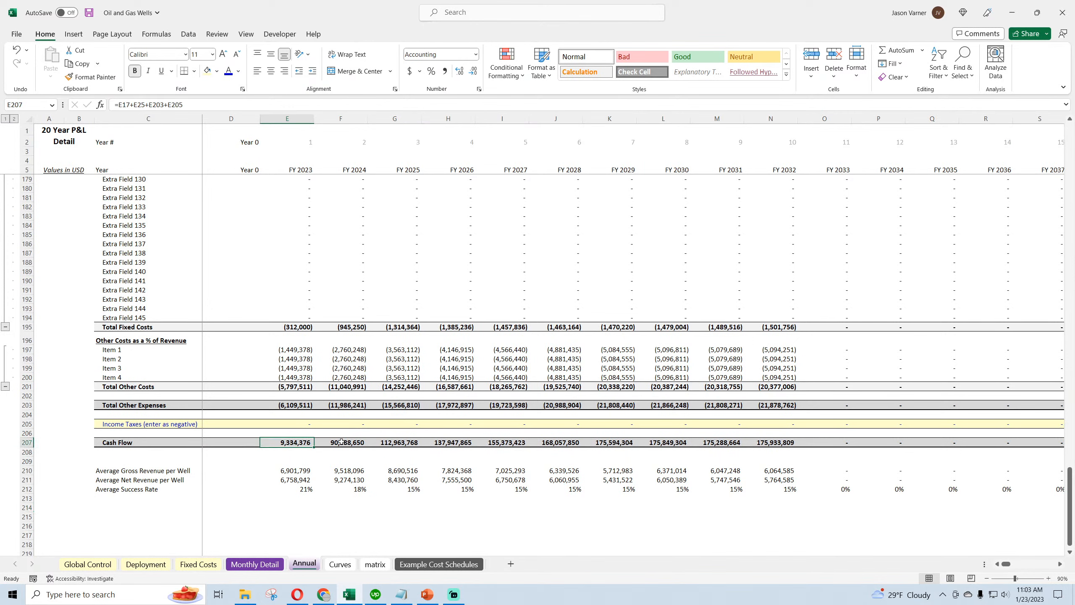
Step: Examine the monthly Cash Flow row 207 on Monthly Detail from January 2023 through the first year
left_click(257, 567)
left_click(328, 443)
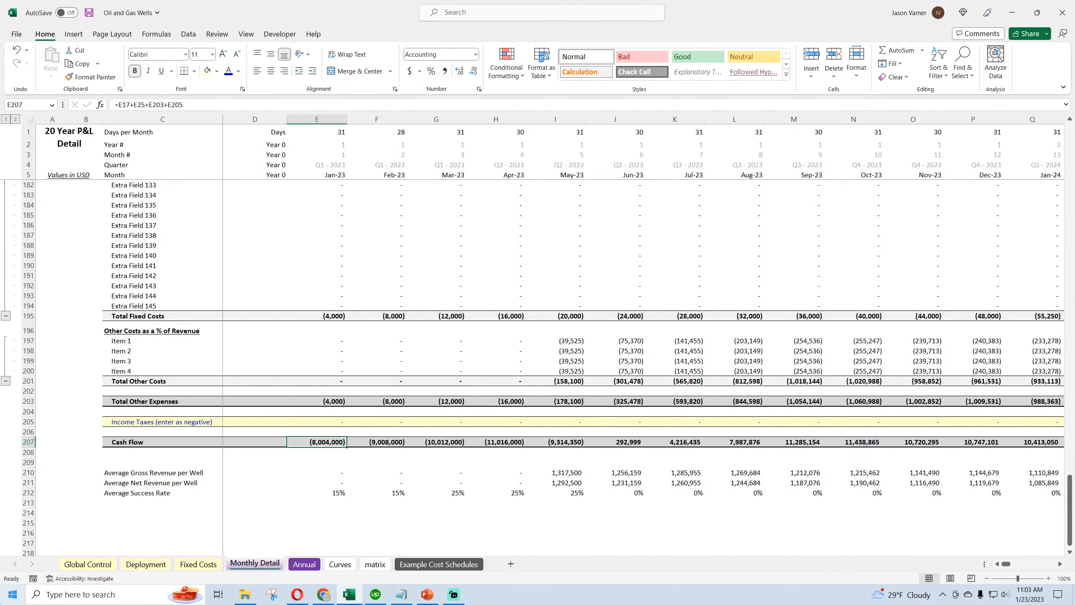
key("Right")
key("Right")
key("Right")
key("Right")
key("Right")
key("Right")
key("Right")
key("Right")
key("Right")
key("Right")
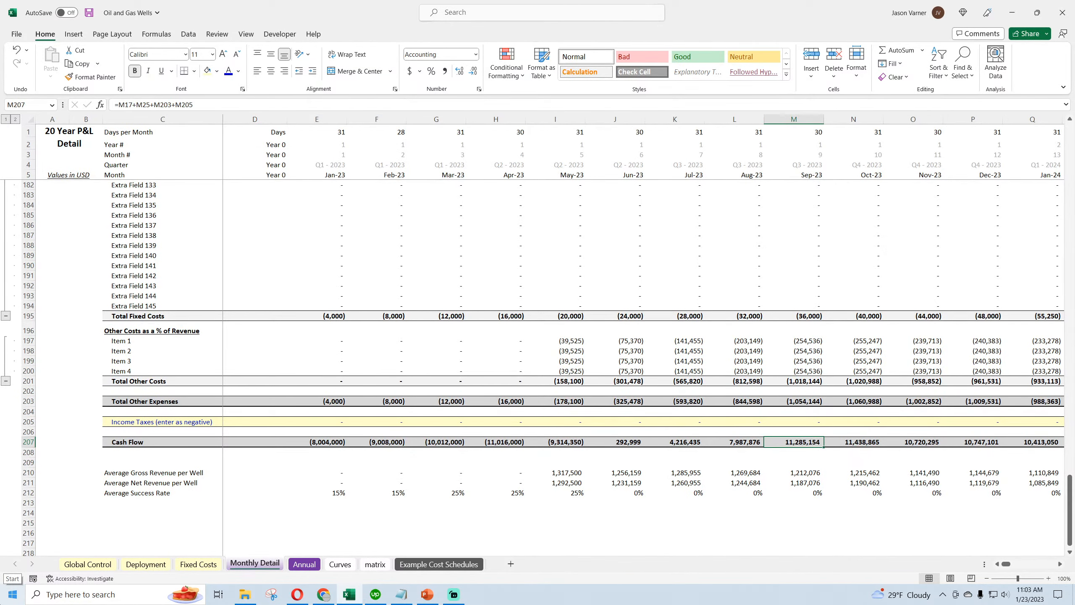
key("Left")
key("Left")
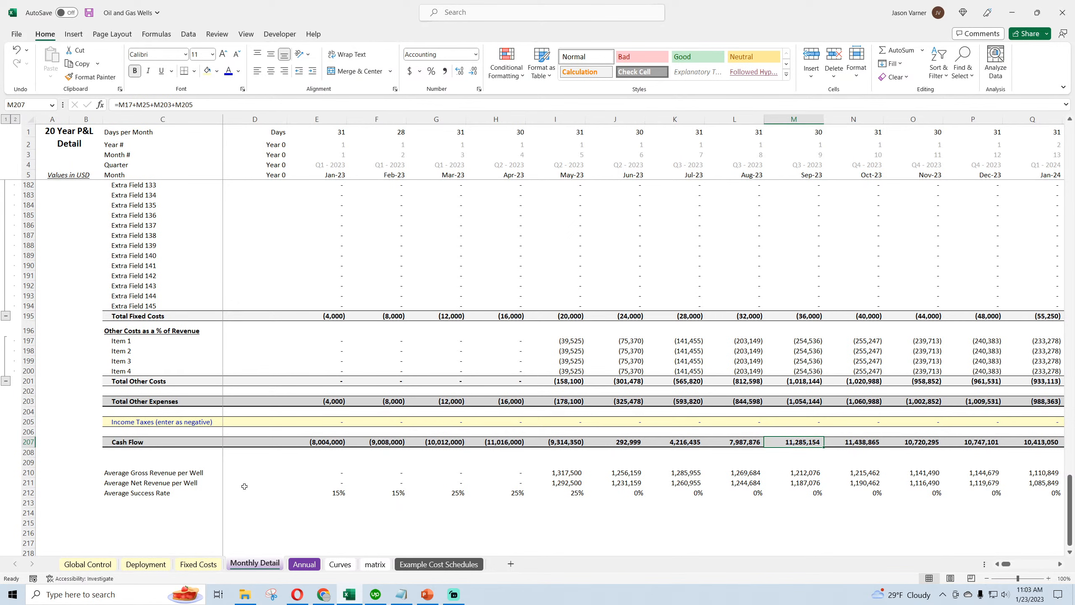
Step: Calculate the monthly IRR in C214 of Monthly Detail from the full Cash Flow row, =IRR(E207:IJ207)
left_click(125, 512)
type("=irr(")
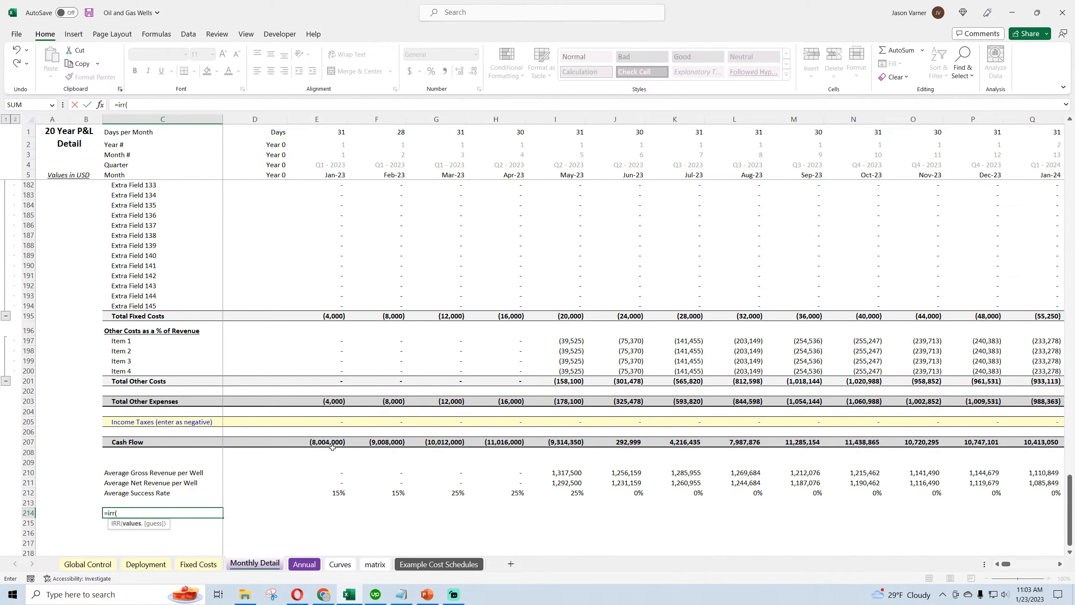
left_click_drag(332, 447, 976, 446)
key("Return")
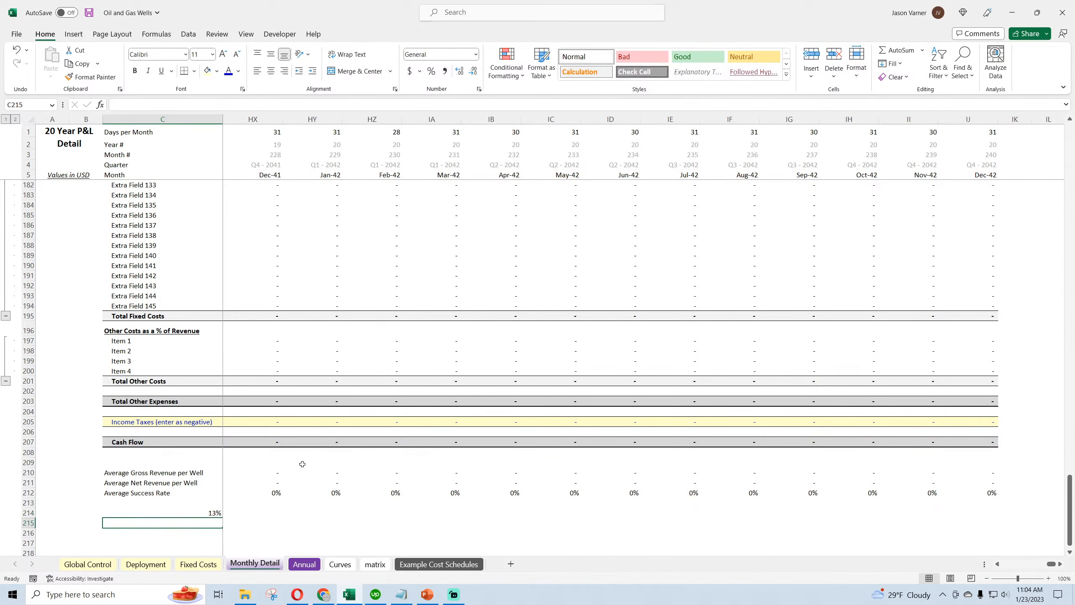
Step: Format the IRR in C214 as a percentage with one decimal place and left-align it
left_click(190, 511)
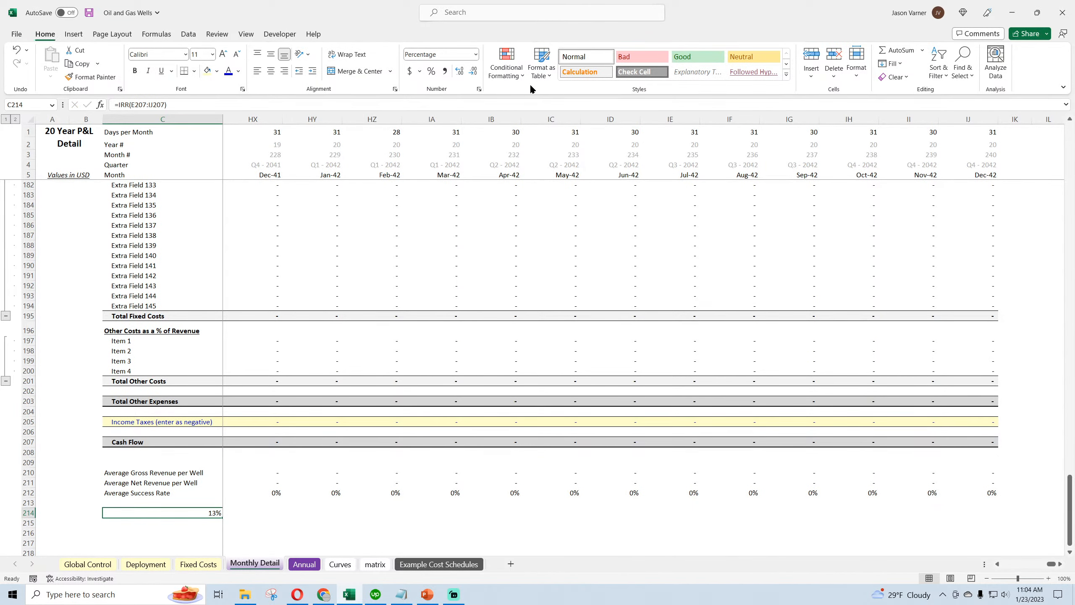
left_click(479, 89)
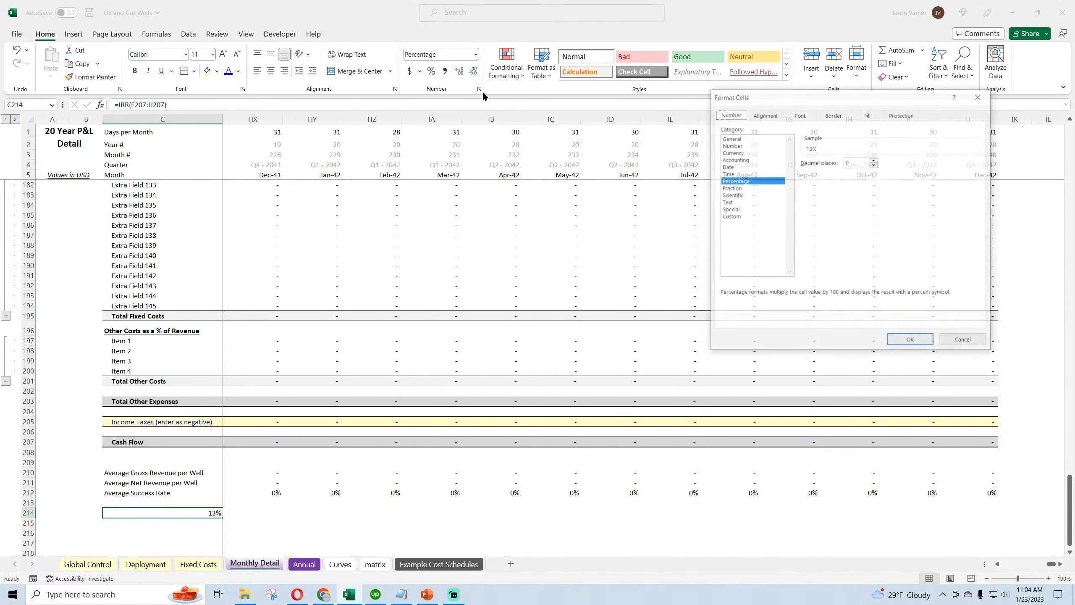
left_click(874, 160)
left_click(910, 341)
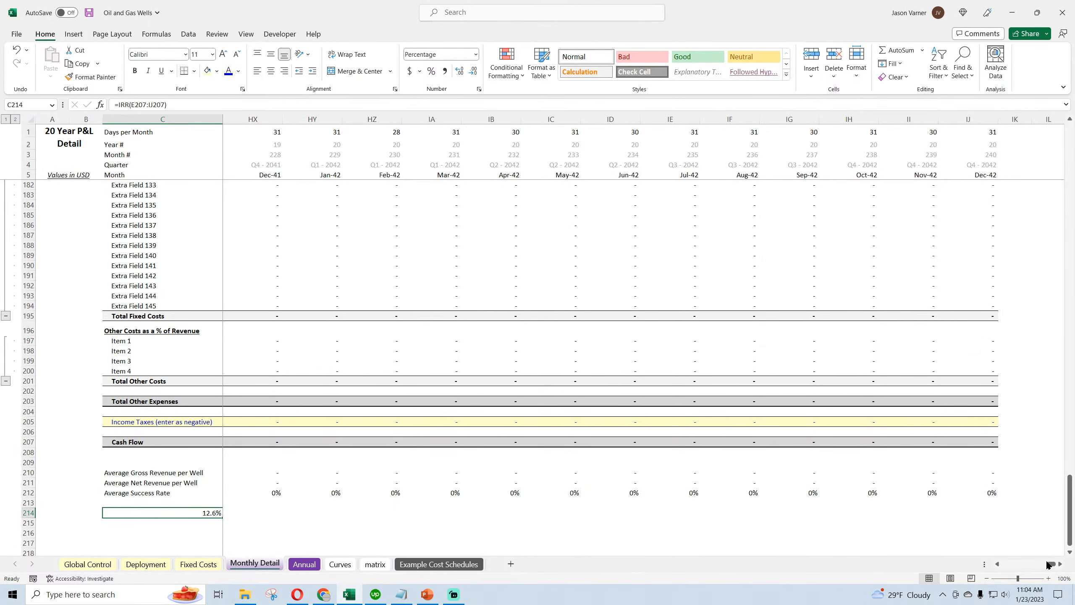
left_click_drag(1049, 563, 999, 563)
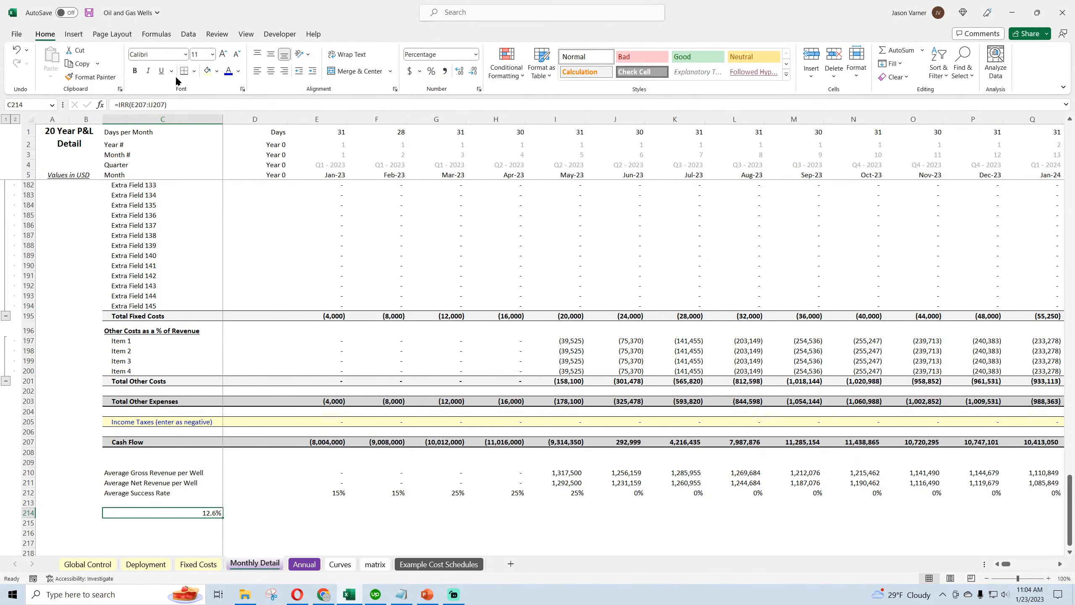
left_click(258, 71)
scroll(155, 419, "down", 4)
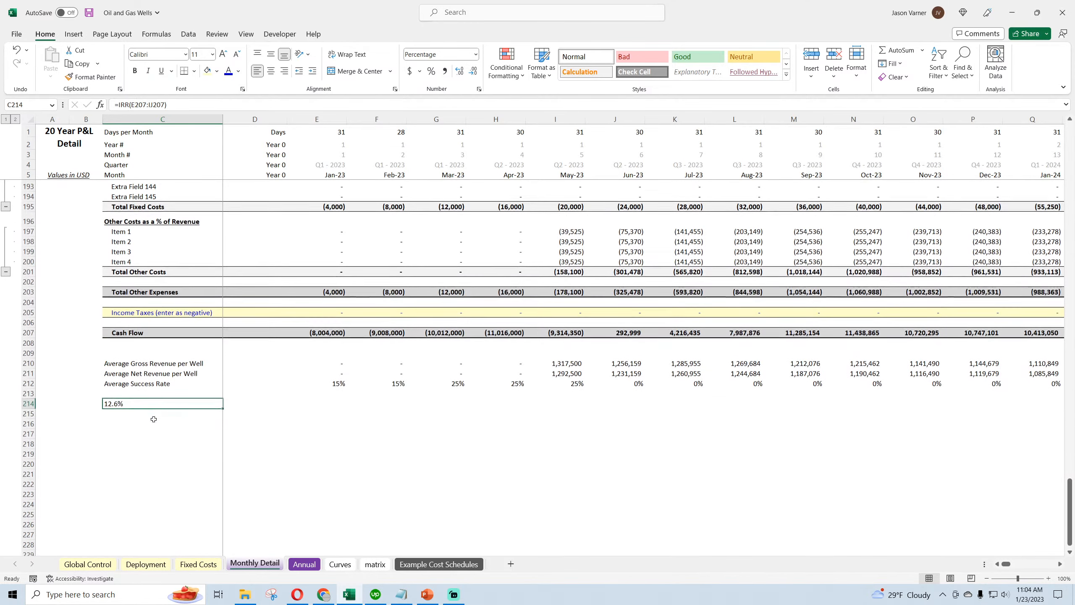
Step: Move the IRR formula down to C215 and enter the heading "IRR" in C214
left_click_drag(118, 400, 117, 410)
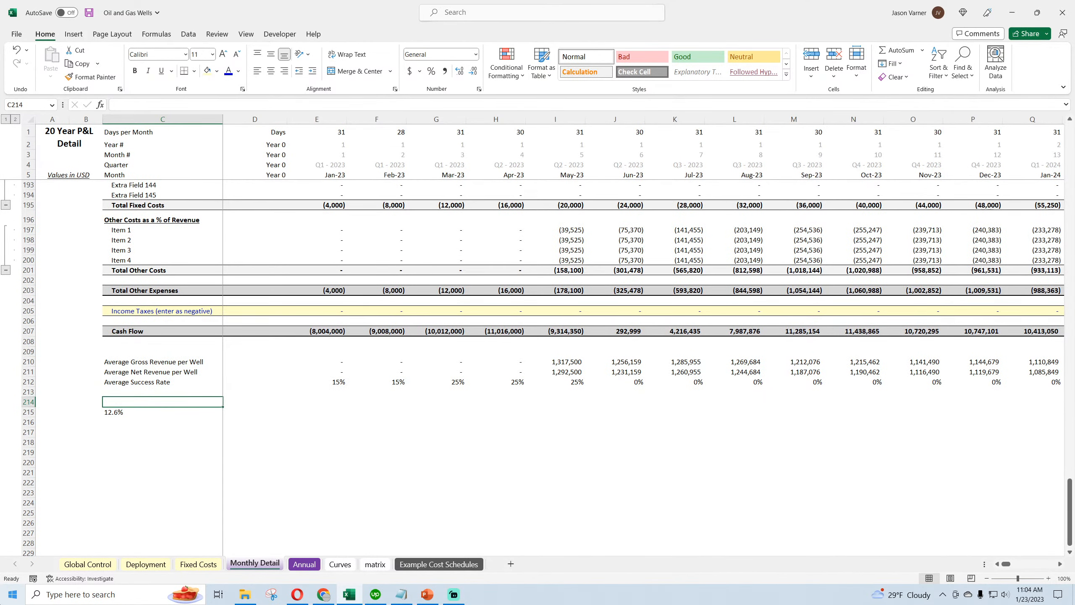
type("IRR")
key("Return")
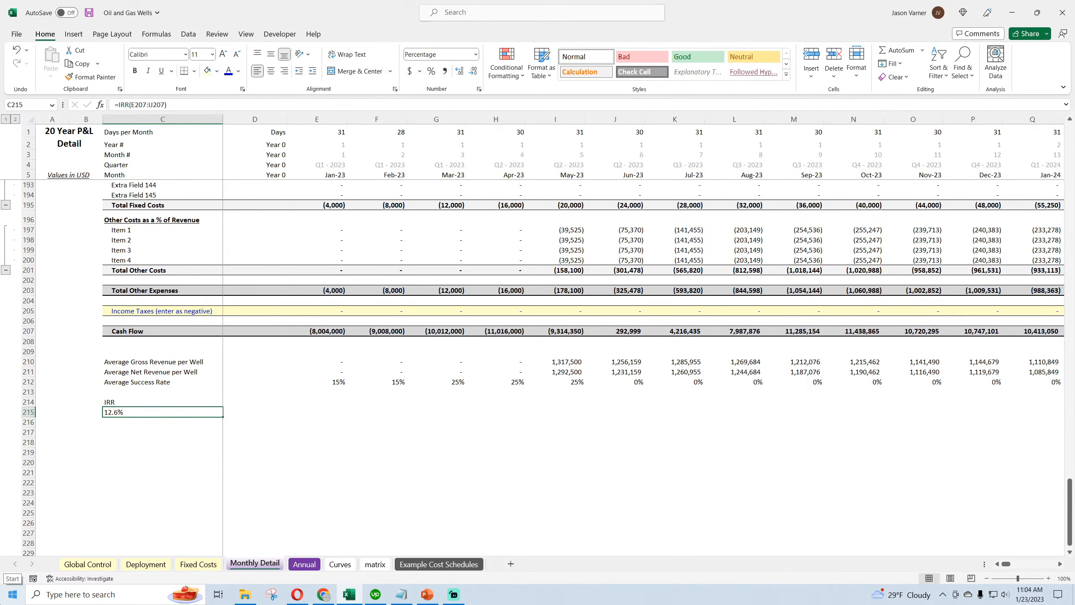
Step: Annualize the monthly IRR in C216 with the formula =(1+C215)^12-1
key("Down")
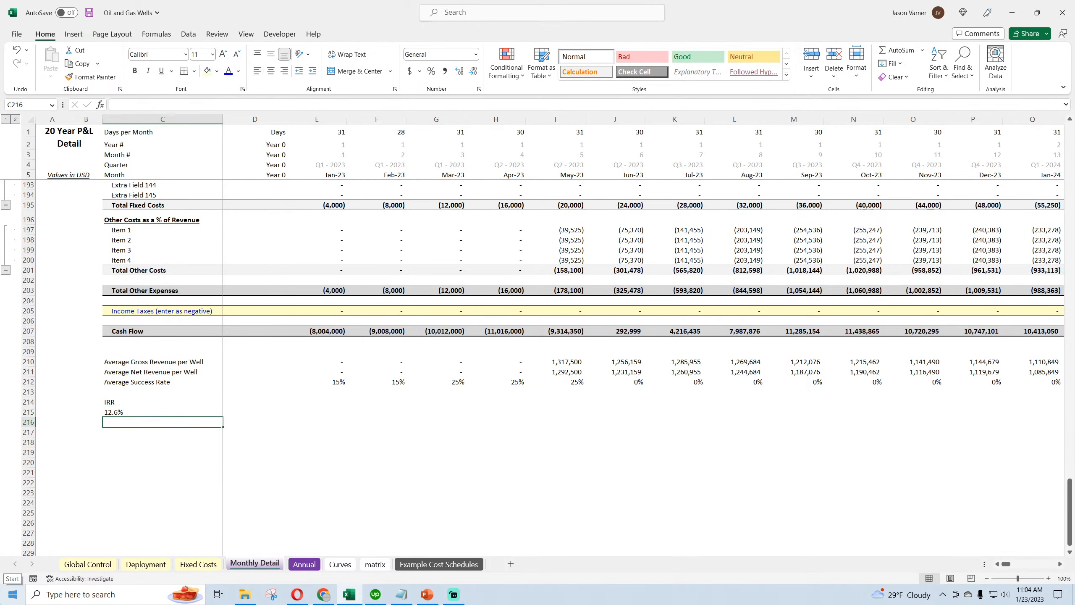
type("=(1+")
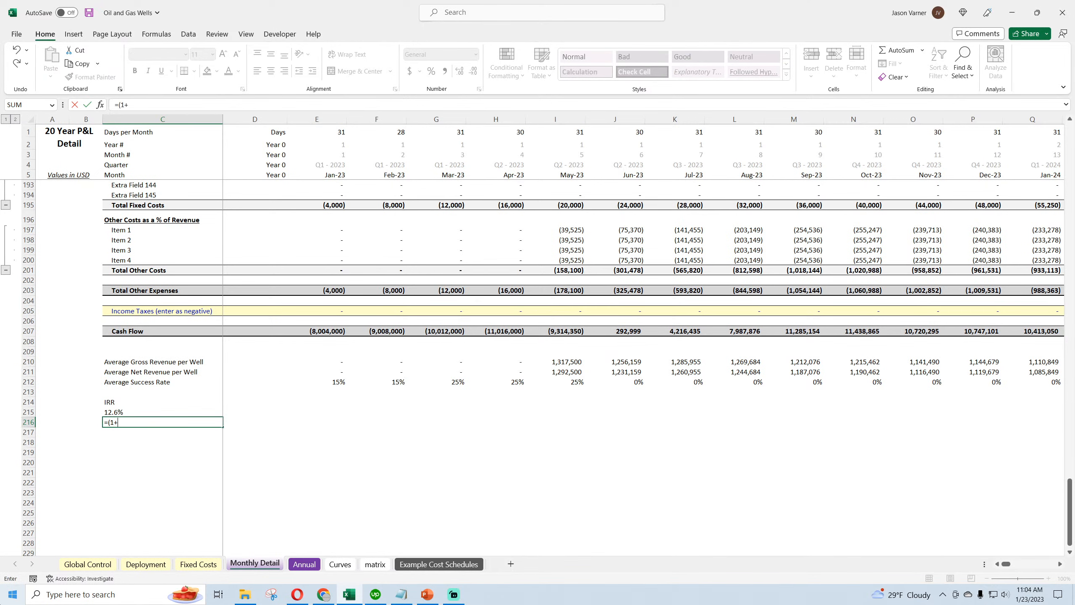
left_click(147, 410)
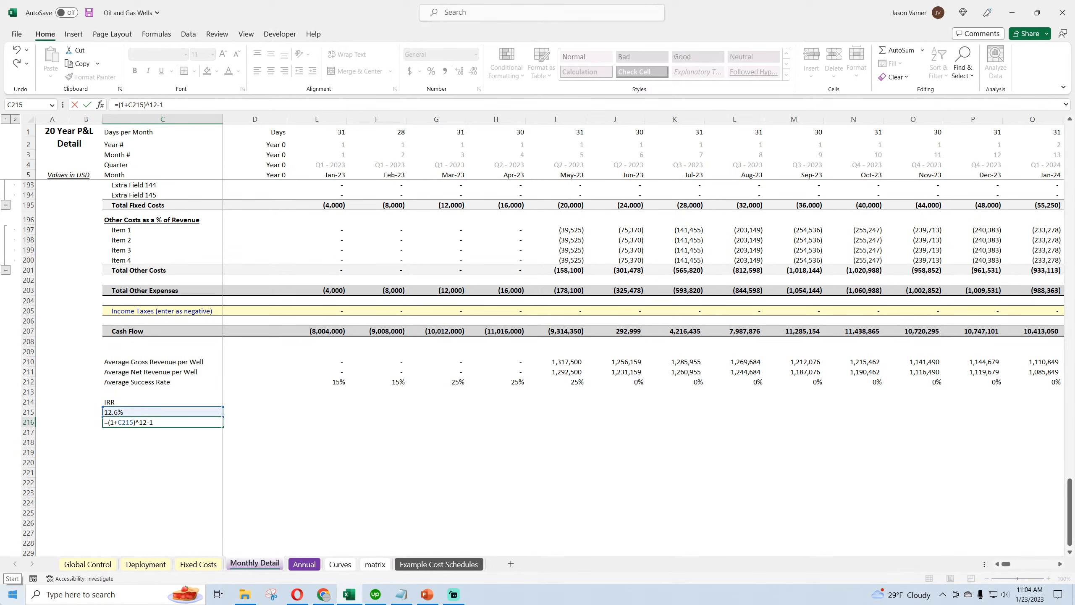
key("Return")
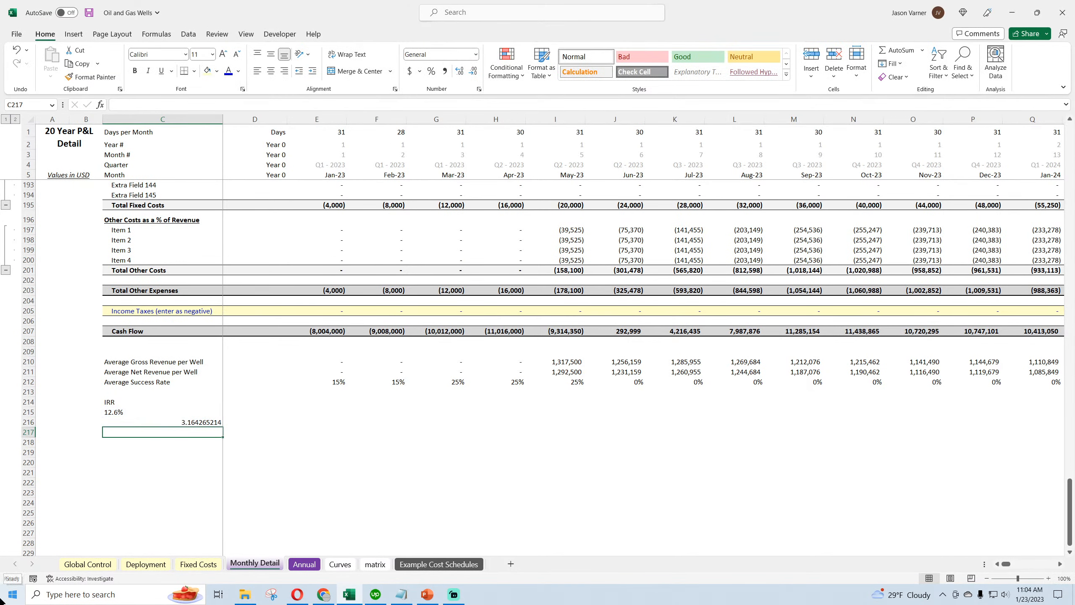
Step: Format the annualized IRR in C216 as a percentage and left-align both IRR values in C215:C216
left_click(129, 421)
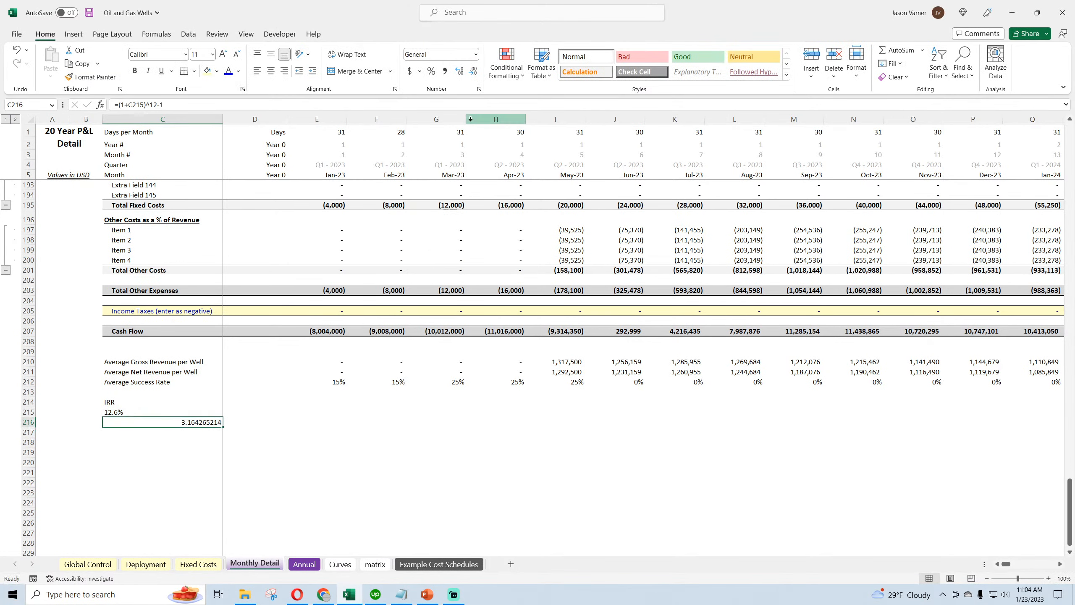
left_click(431, 70)
left_click_drag(127, 410, 127, 422)
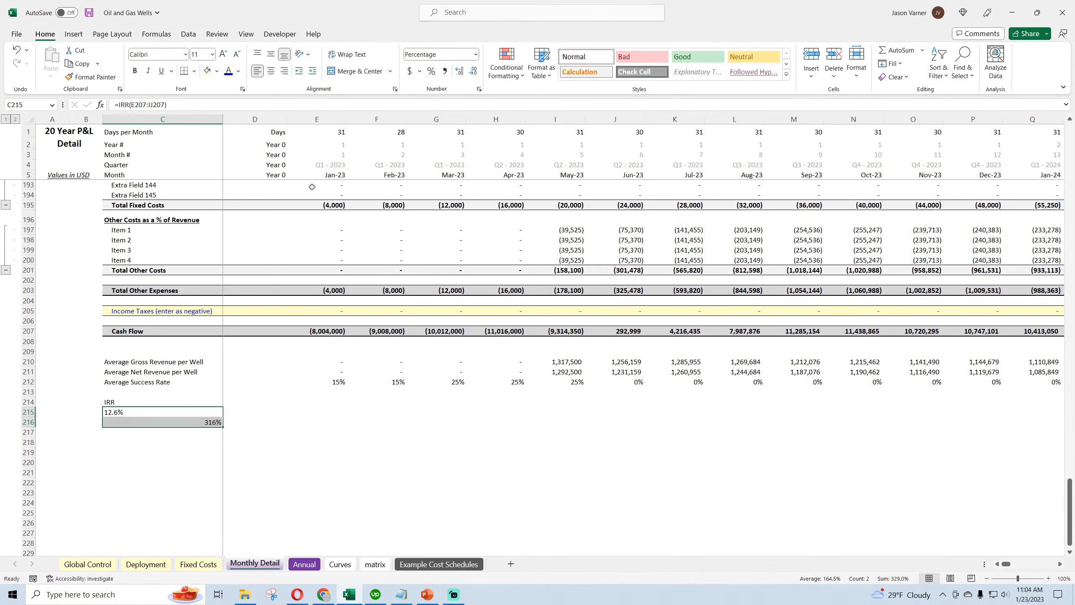
left_click(258, 71)
left_click(258, 71)
Step: Underline and bold the IRR heading in C214 and save the workbook
left_click(126, 401)
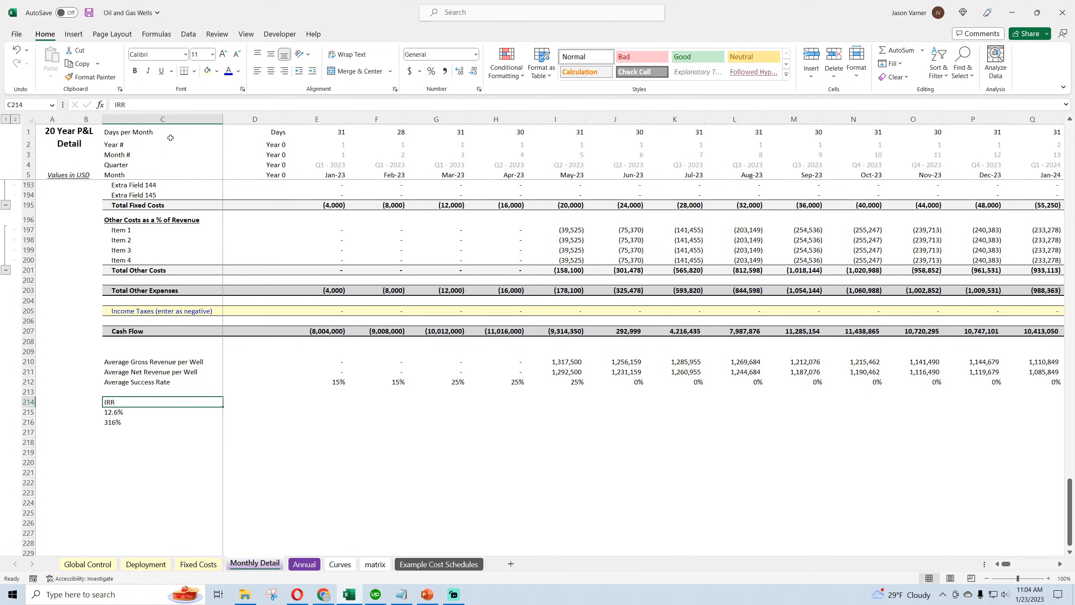
left_click(160, 72)
left_click(136, 71)
left_click(126, 422)
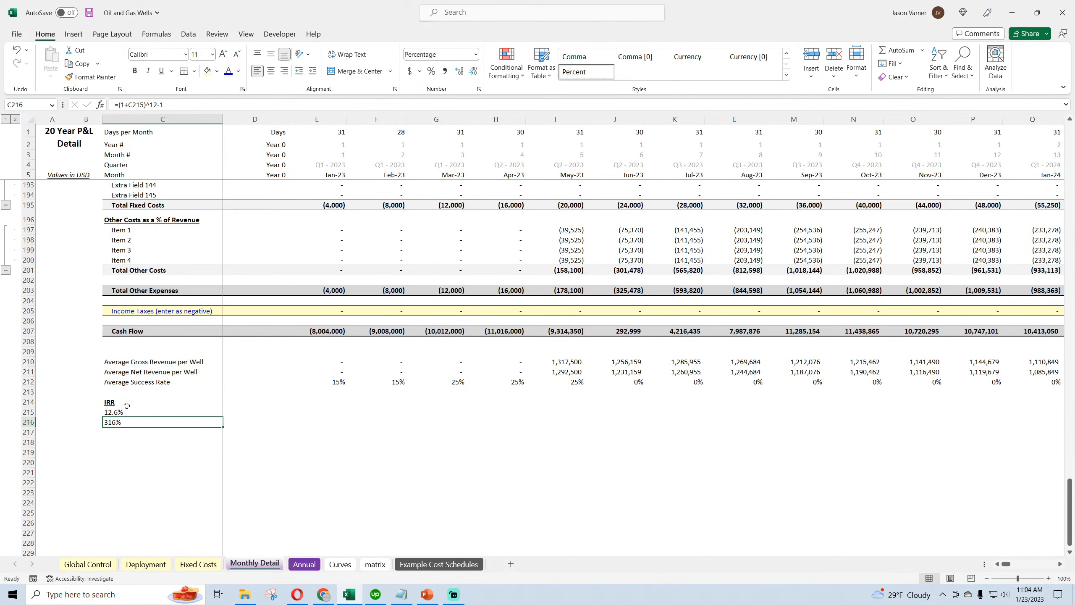
left_click(89, 12)
Step: Compare the FY 2023 cash flow and exploration costs on Annual with the January to May 2023 cash flows on Monthly Detail
left_click(304, 564)
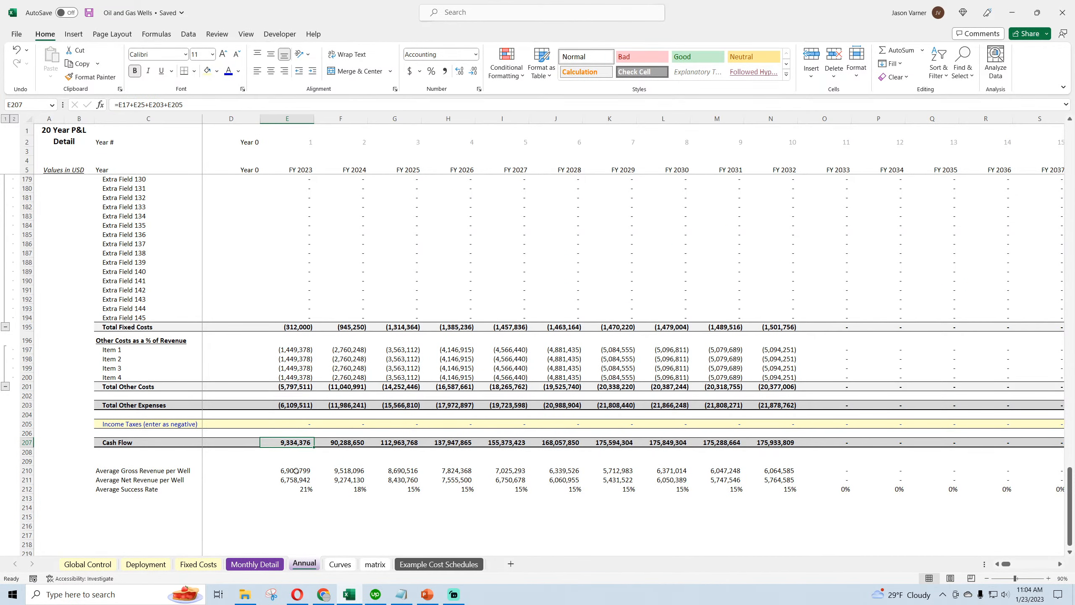
left_click_drag(296, 471, 296, 489)
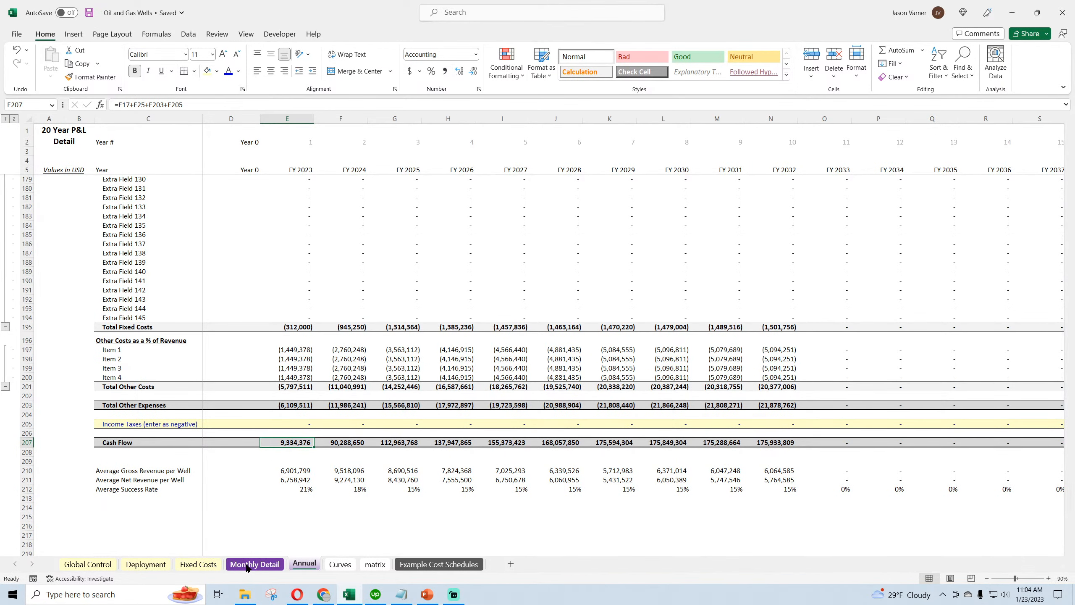
key("ctrl+Page_Up")
left_click_drag(330, 332, 563, 343)
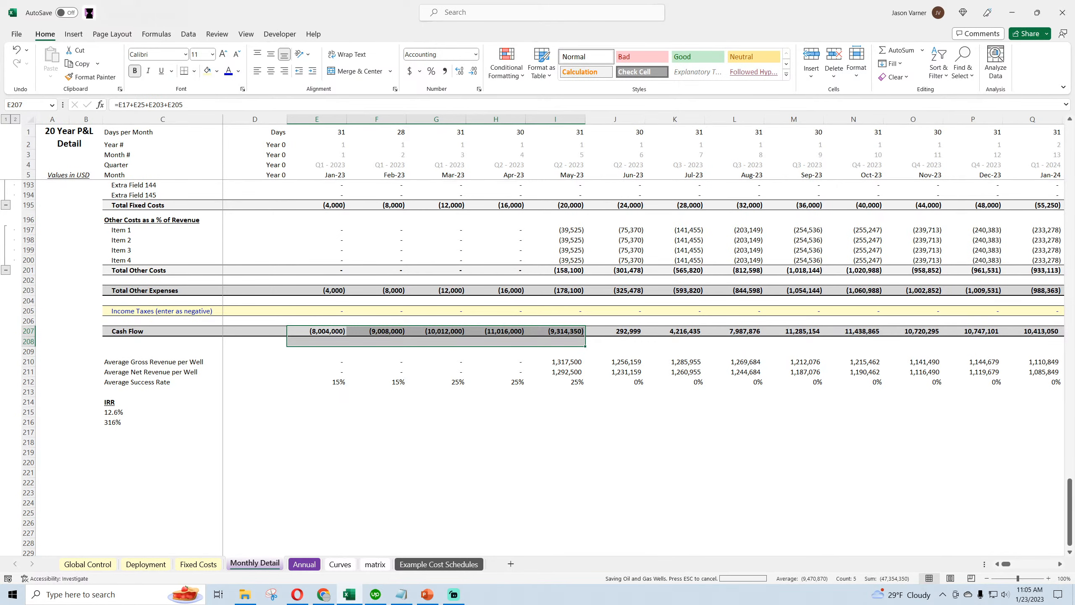
left_click(304, 564)
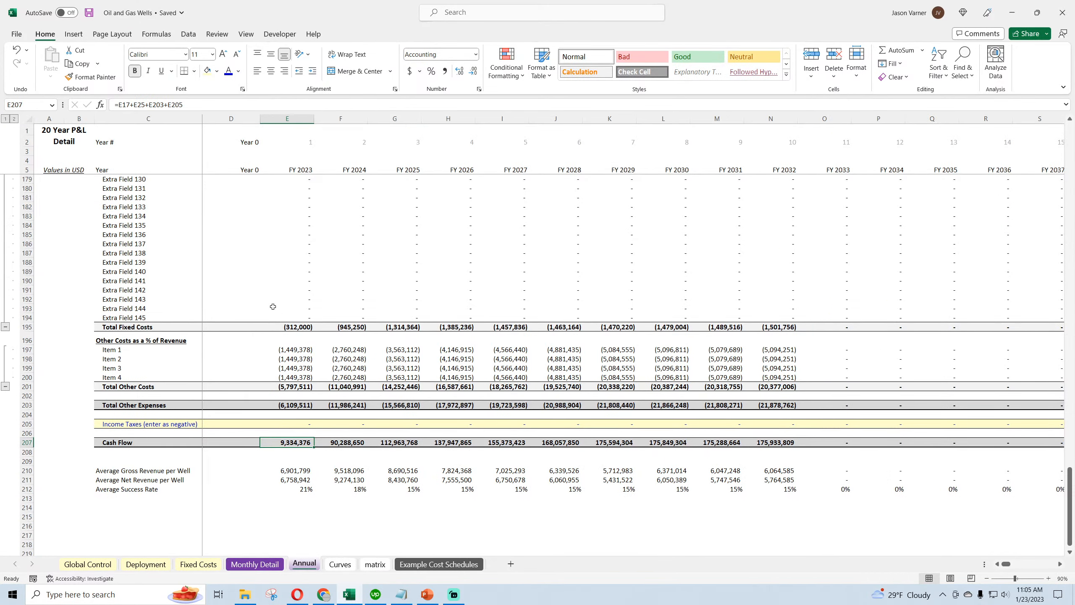
scroll(273, 306, "up", 20)
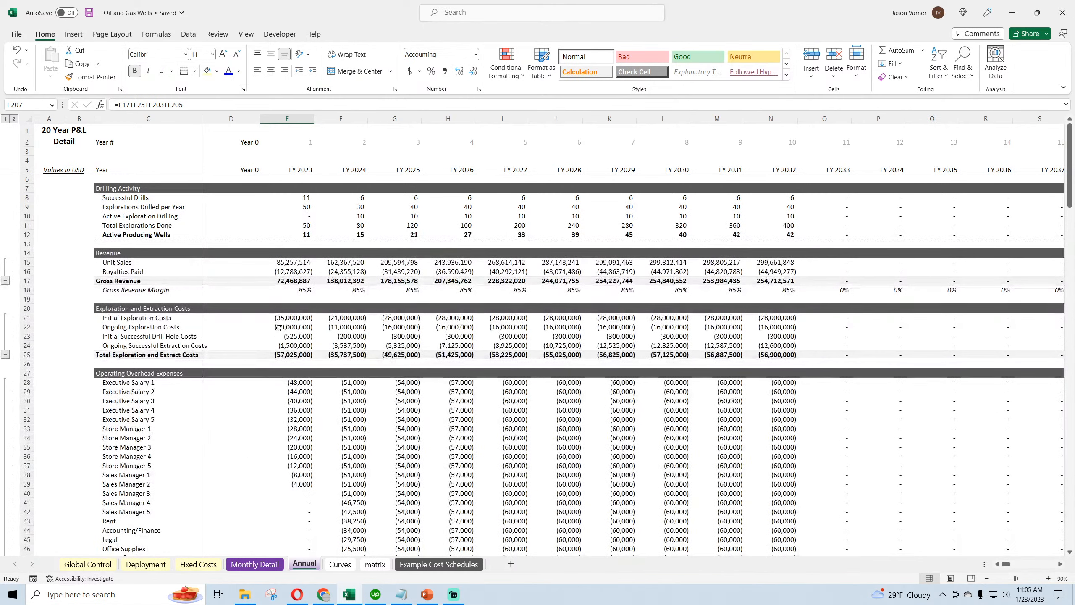
left_click_drag(284, 318, 253, 344)
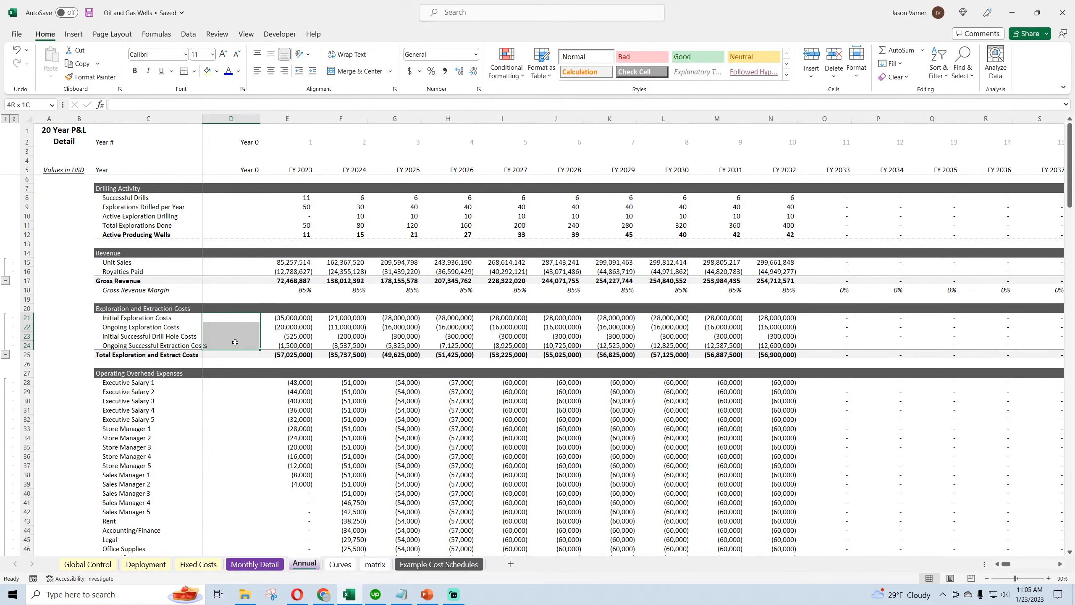
Step: Save the workbook and widen column C on the Annual sheet so the longest cost labels fit
left_click(26, 36)
left_click(43, 33)
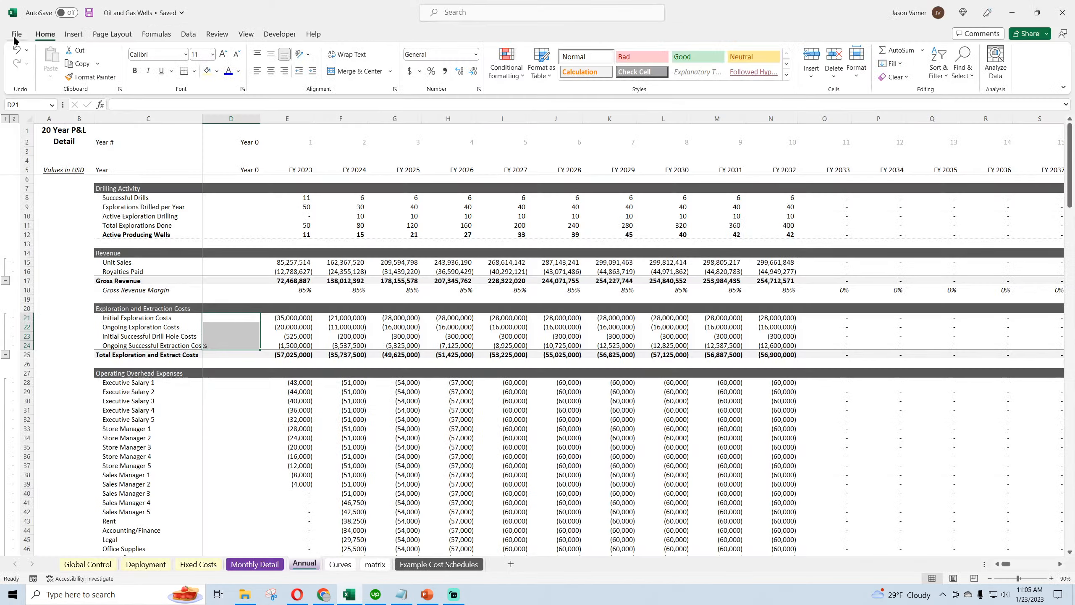
left_click(89, 12)
left_click_drag(202, 119, 214, 119)
key("Right")
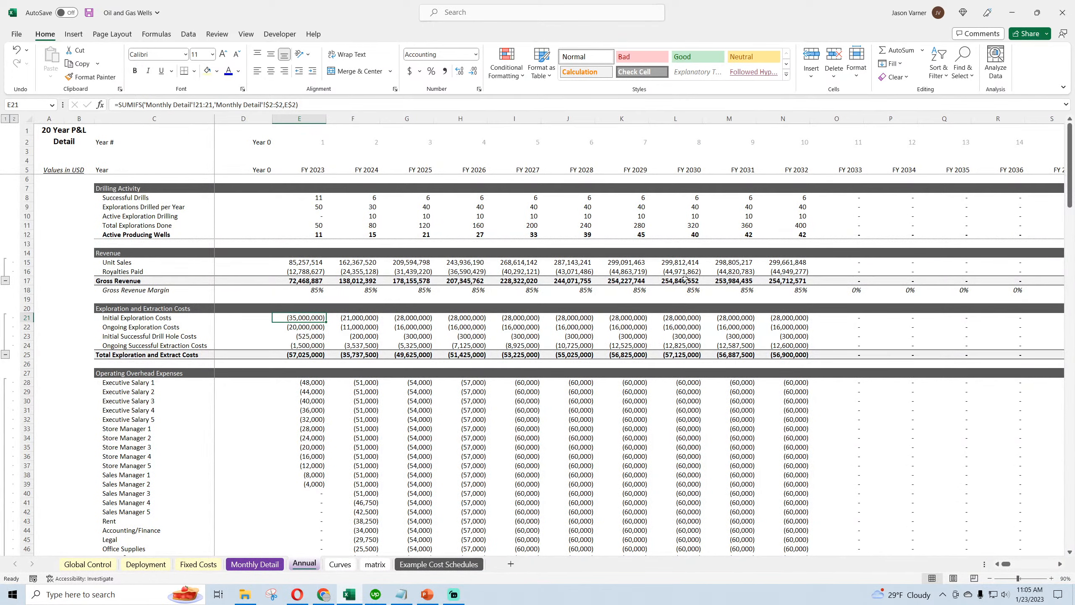
Step: Review the Annual sheet's operating overhead rows down to Cash Flow and the per-well averages
scroll(409, 415, "down", 7)
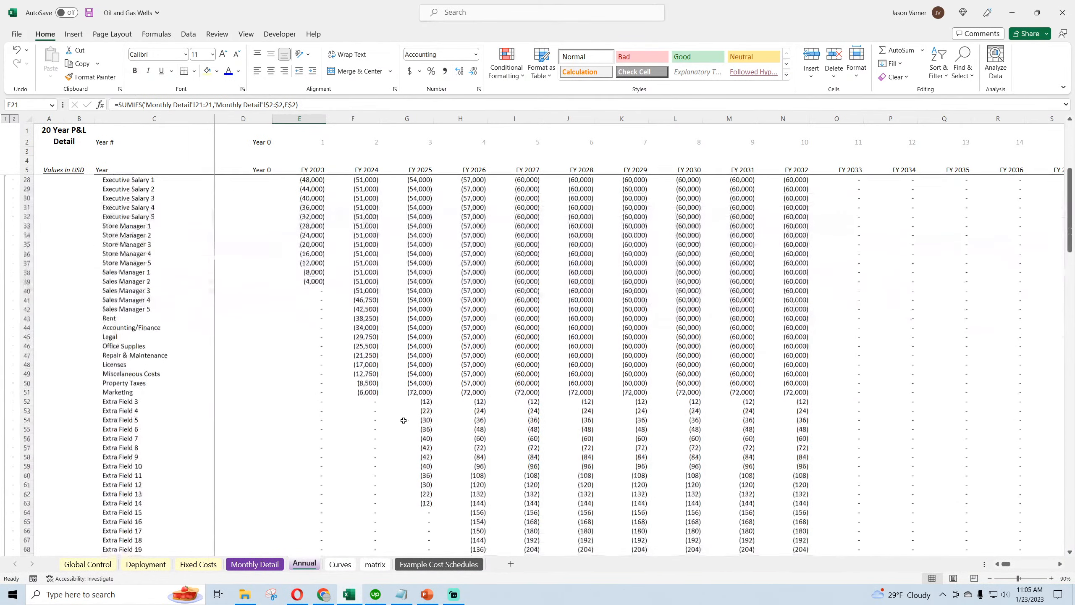
left_click(418, 344)
scroll(438, 417, "down", 20)
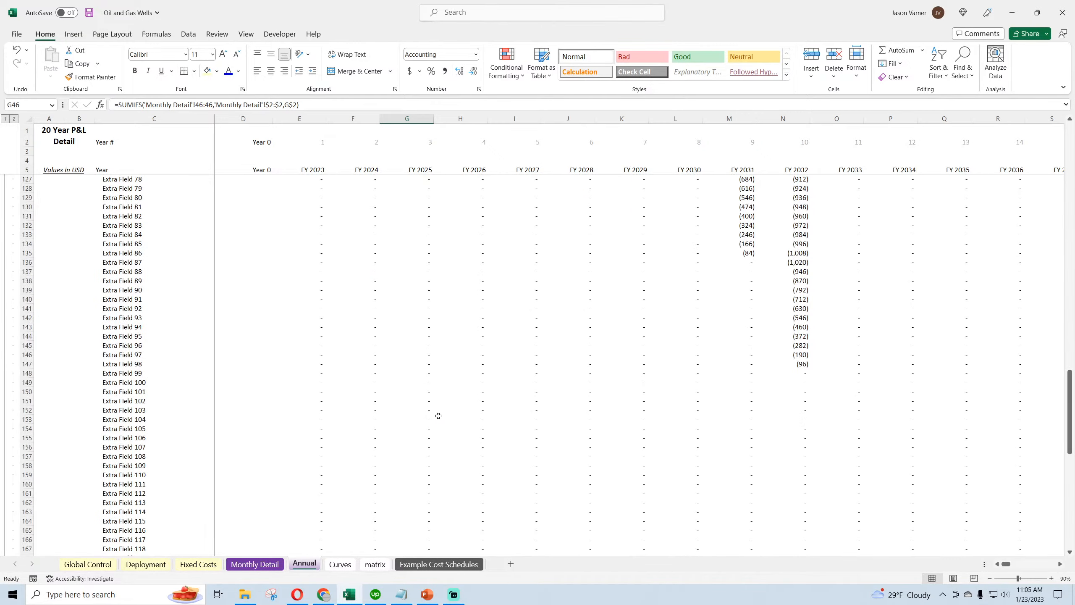
scroll(439, 417, "up", 20)
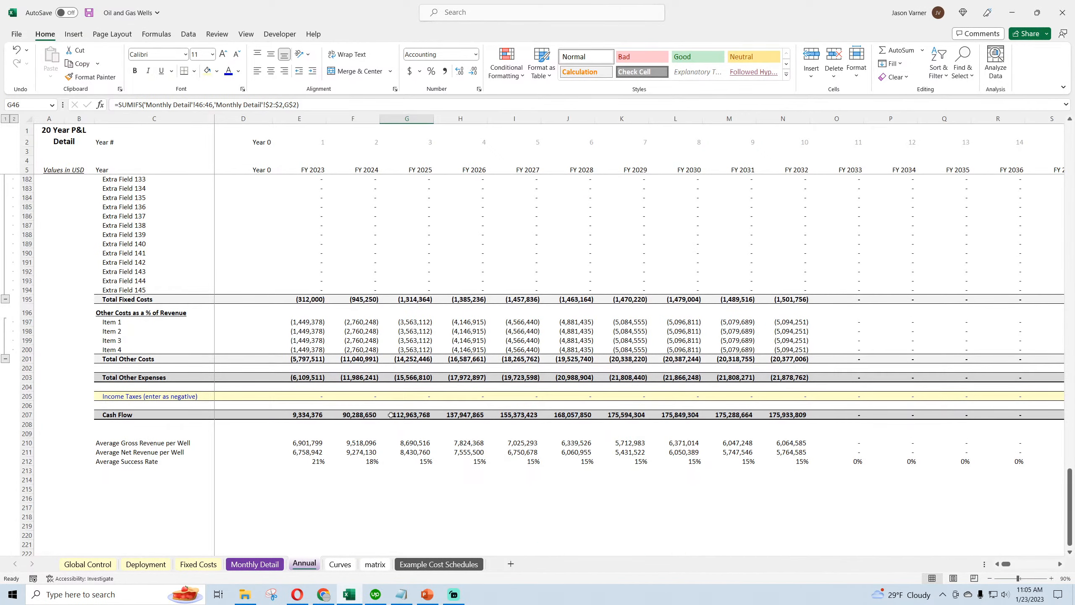
scroll(310, 409, "up", 20)
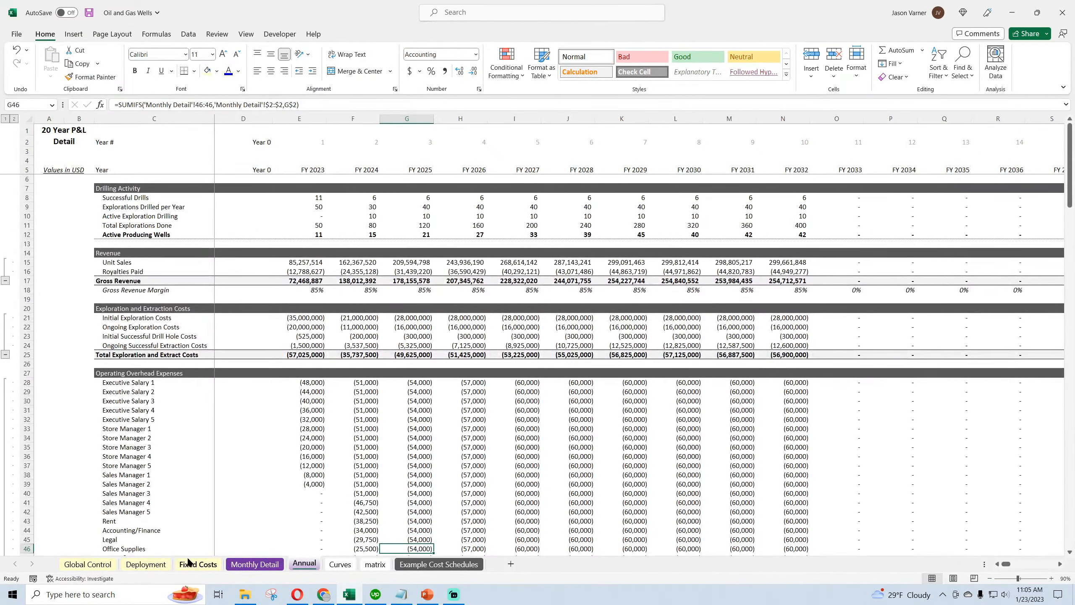
Step: Switch to the Deployment sheet, select cell D19 and save the workbook
left_click(146, 564)
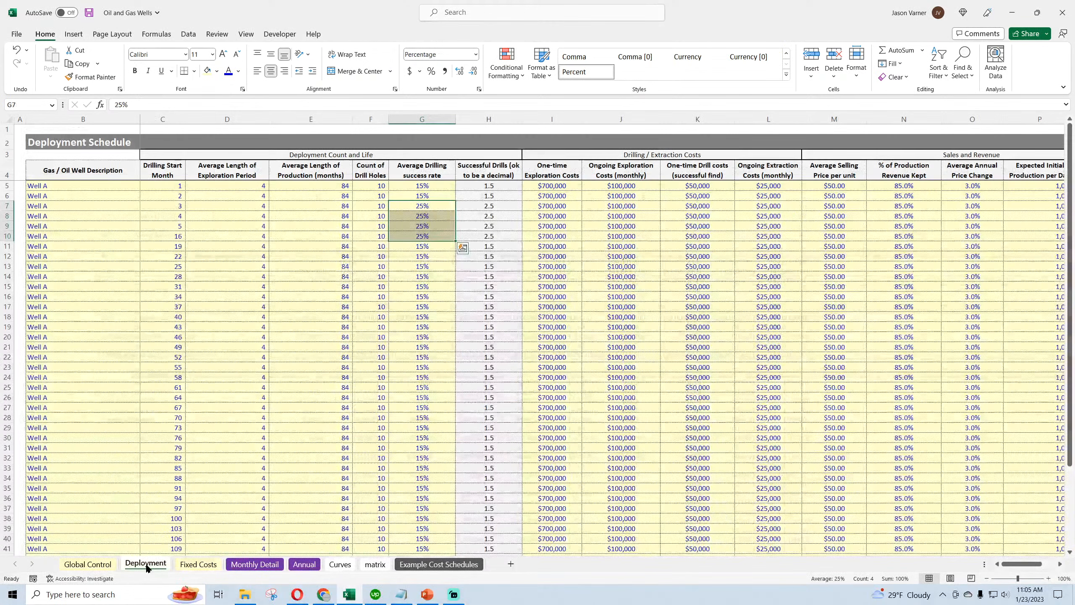
left_click(223, 327)
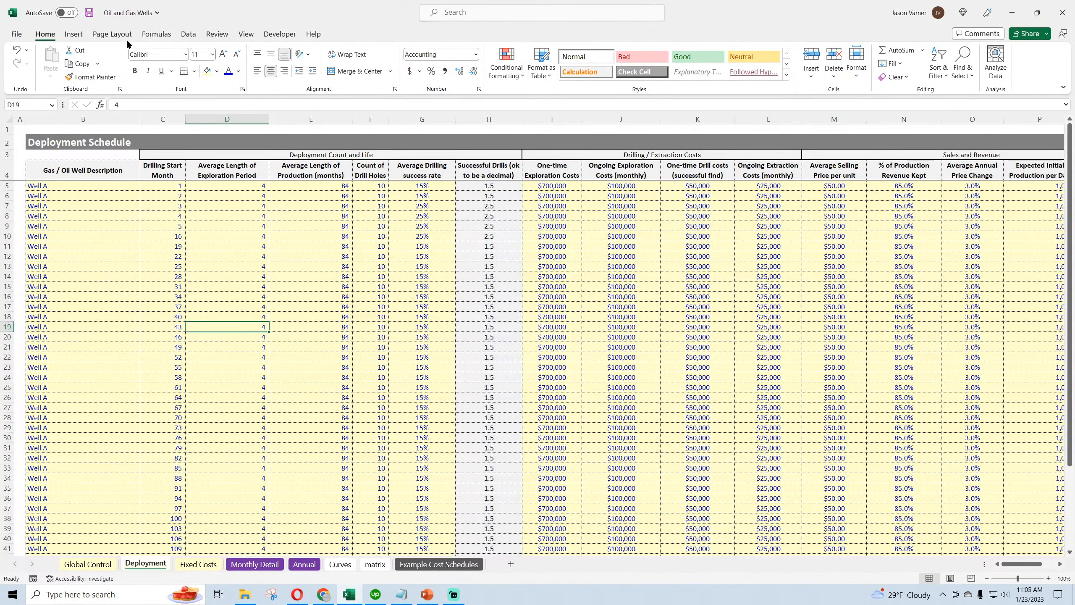
left_click(89, 13)
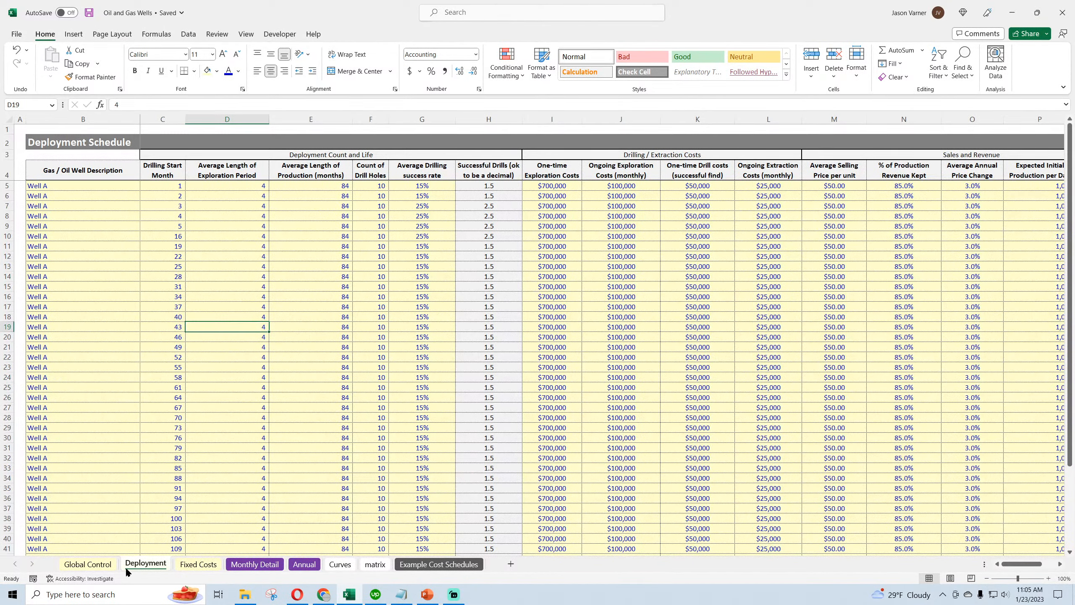
Step: Check the company name and exit month inputs on the Global Control sheet and save the workbook
left_click(90, 567)
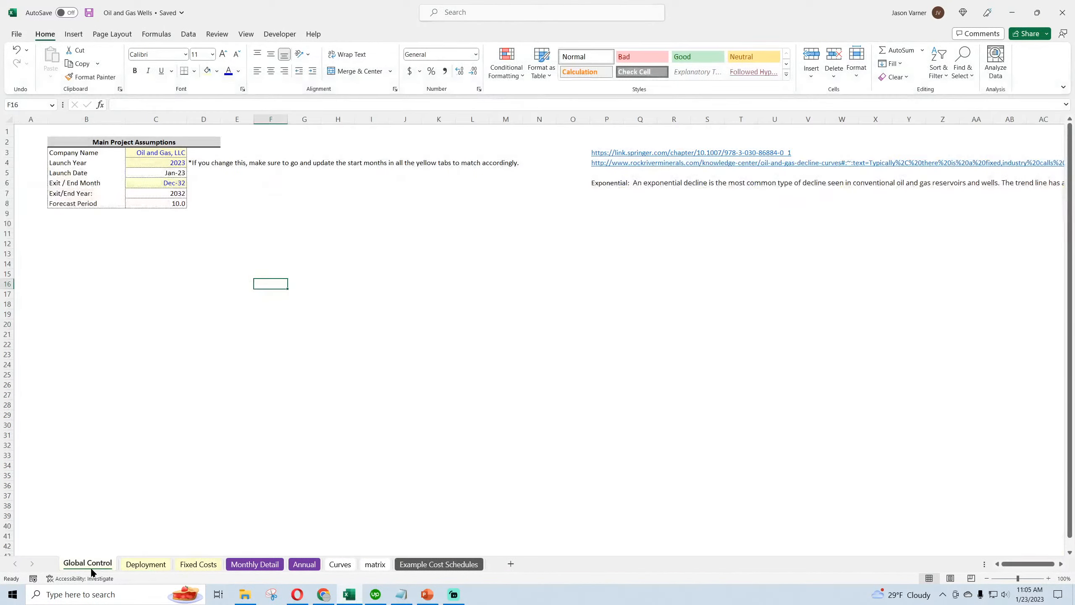
left_click(163, 154)
left_click(161, 183)
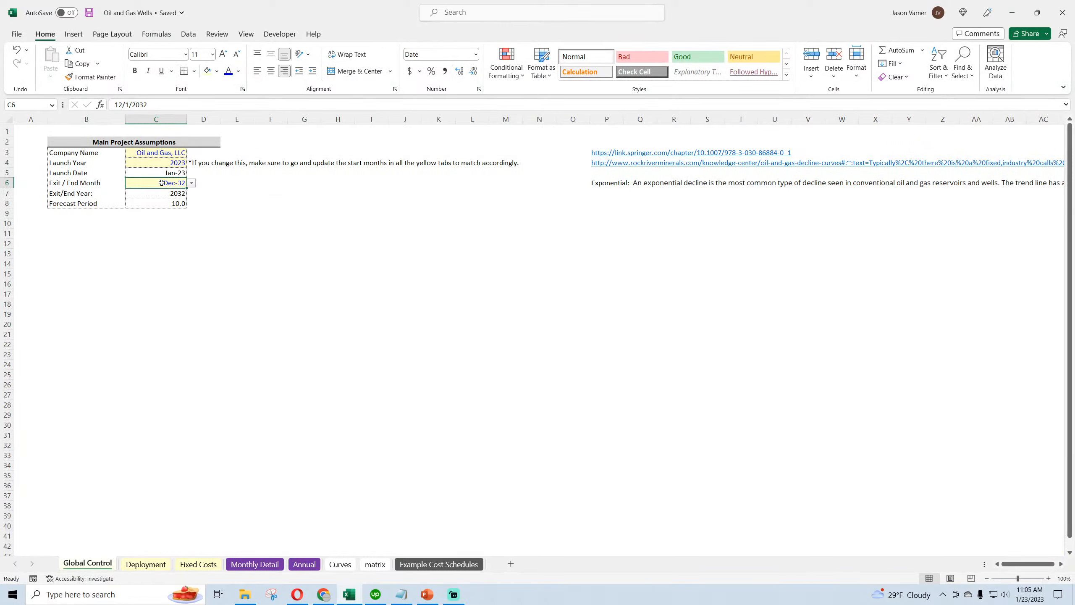
left_click(87, 11)
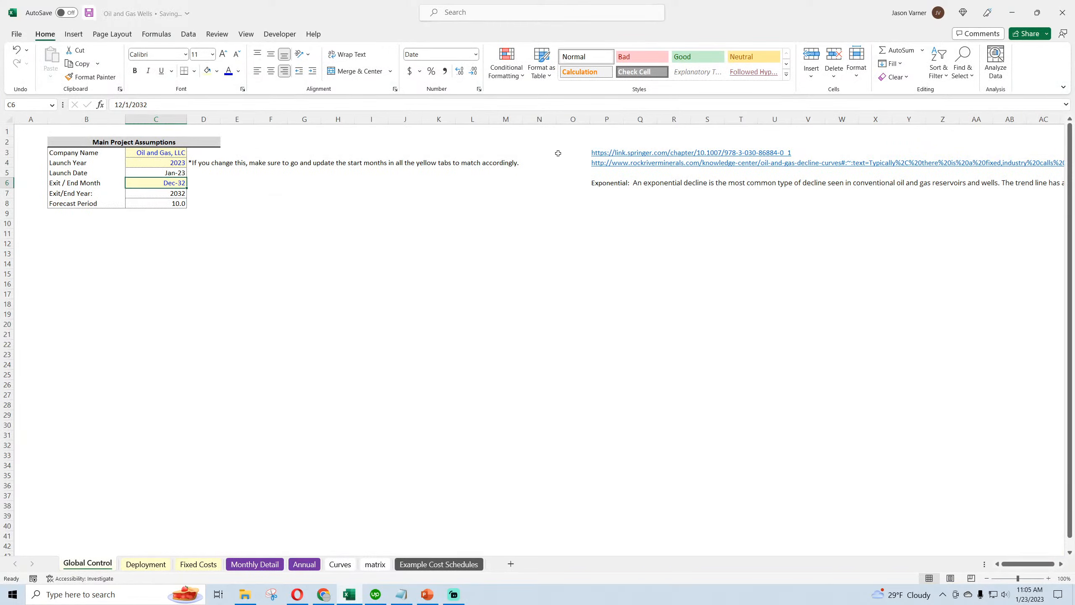
Step: Move the exponential decline note on Global Control from cell P6 up to P5, directly under the reference links
left_click(599, 182)
left_click_drag(603, 178, 604, 172)
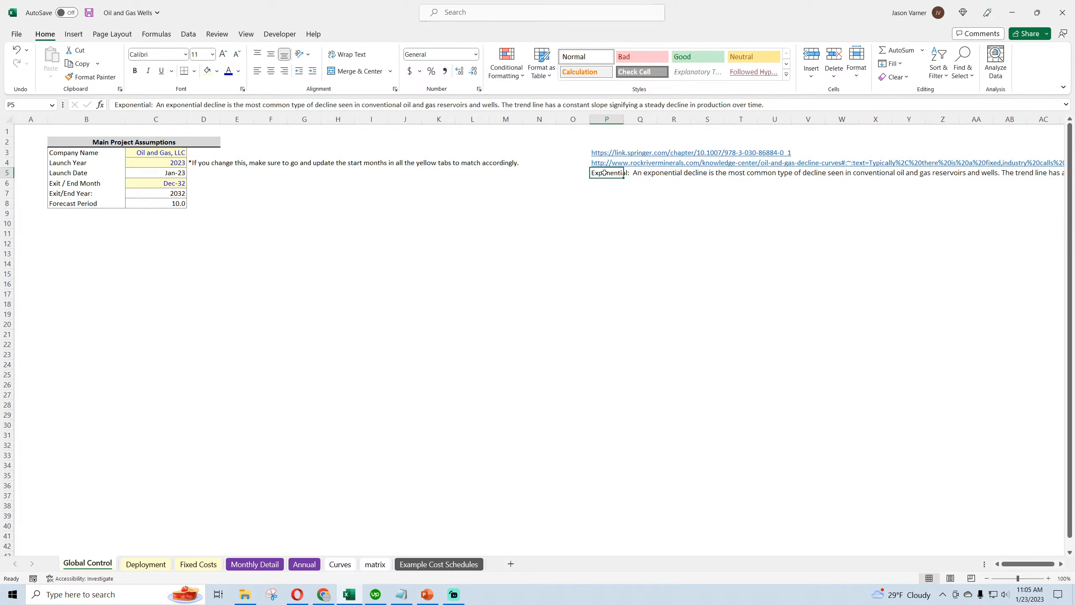
left_click(612, 201)
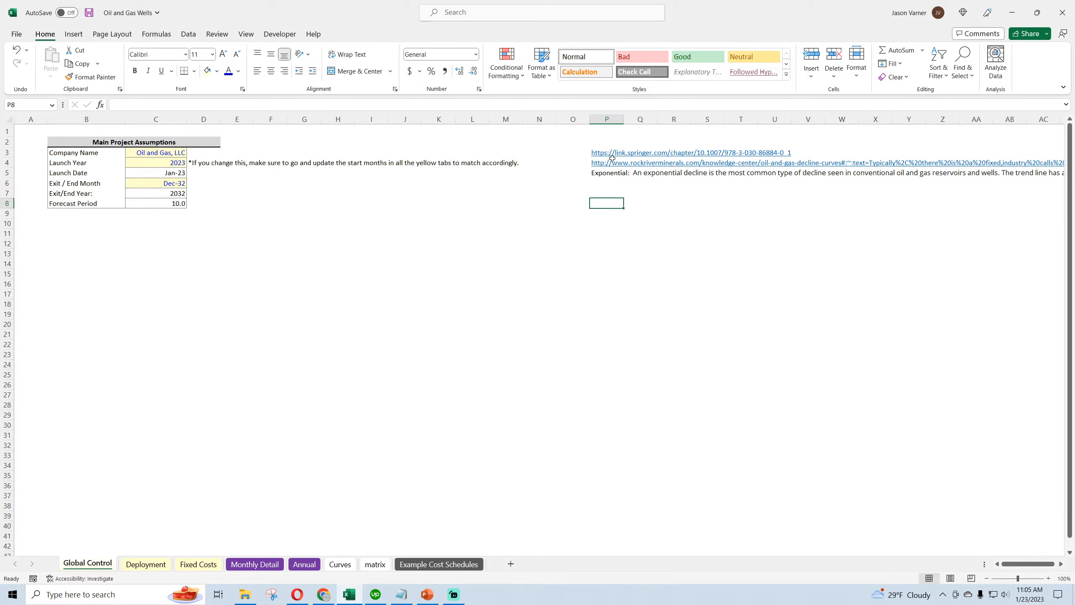
left_click(462, 241)
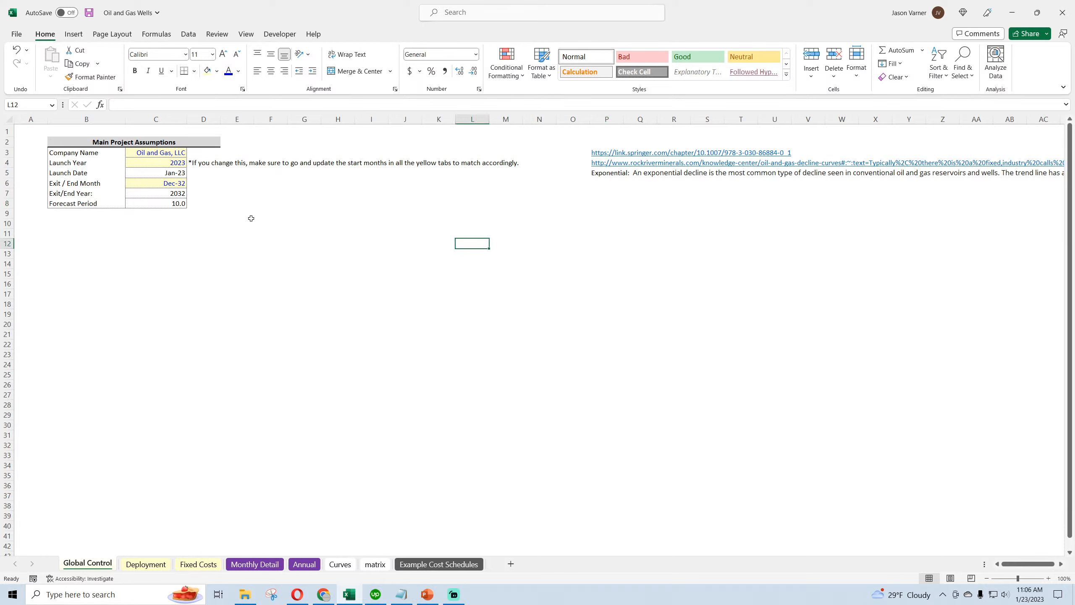
Step: Select the Launch Year cell, save the workbook and zoom the Global Control sheet to 110%
left_click(197, 163)
left_click(167, 161)
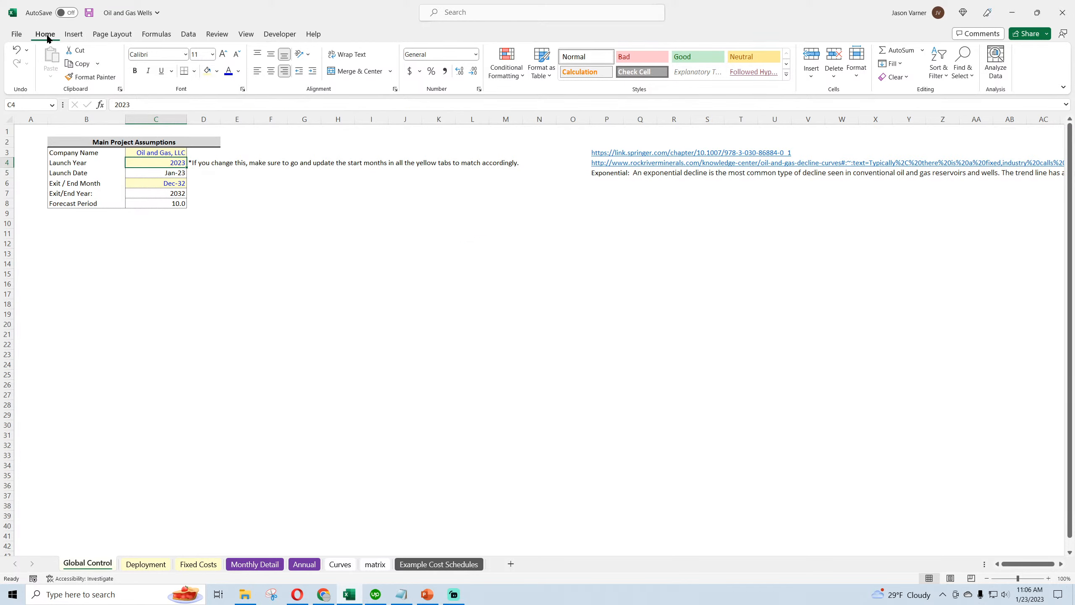
left_click(87, 14)
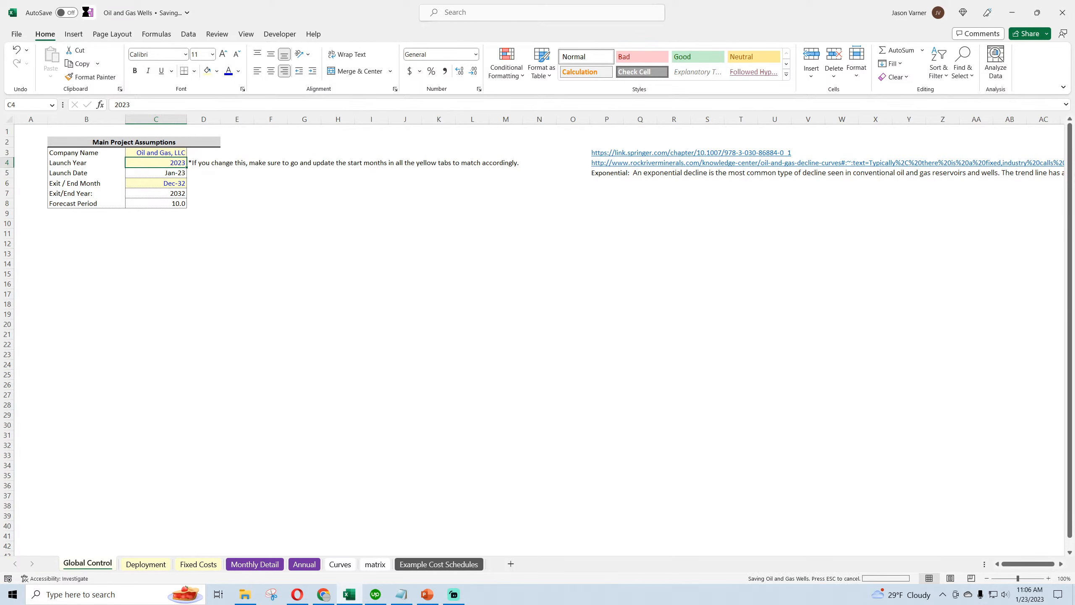
left_click(1049, 578)
left_click(190, 362)
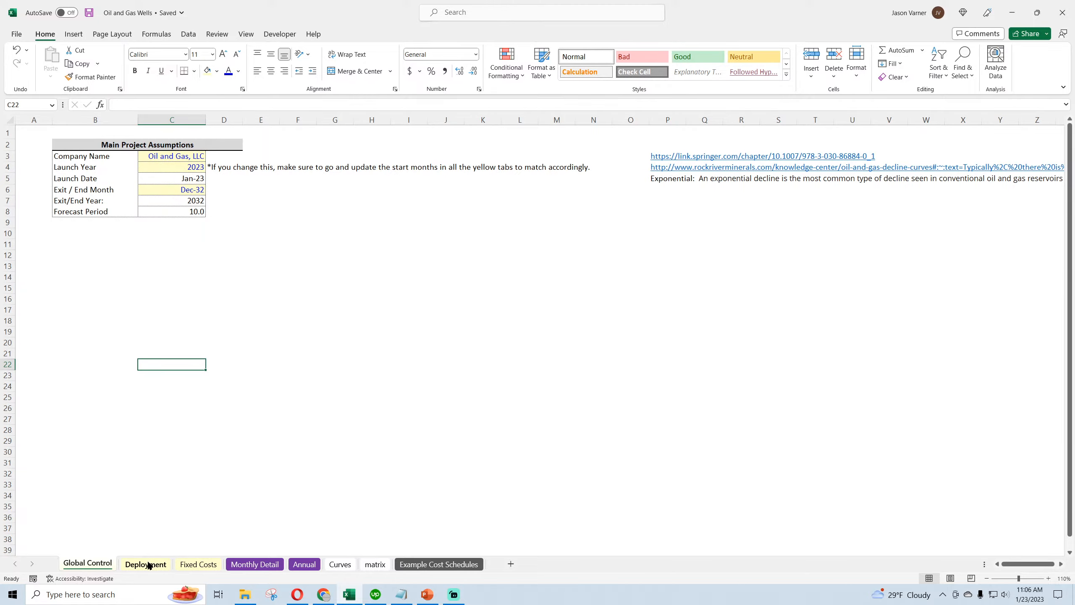
Step: Look over the Fixed Costs sheet and the Monthly Detail sheet from its first rows
left_click(199, 564)
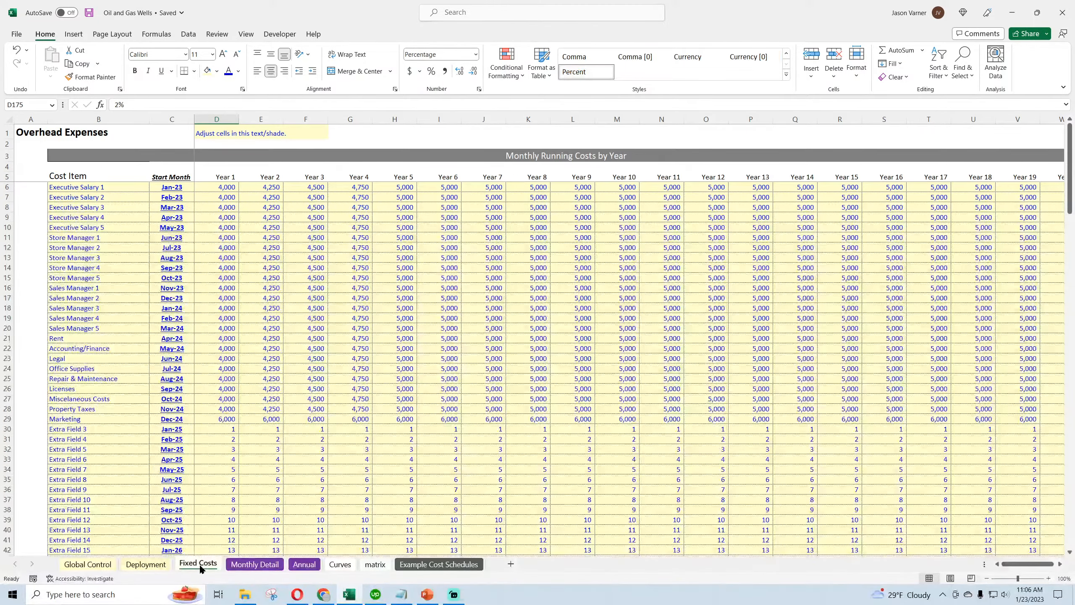
left_click(256, 564)
scroll(226, 496, "up", 20)
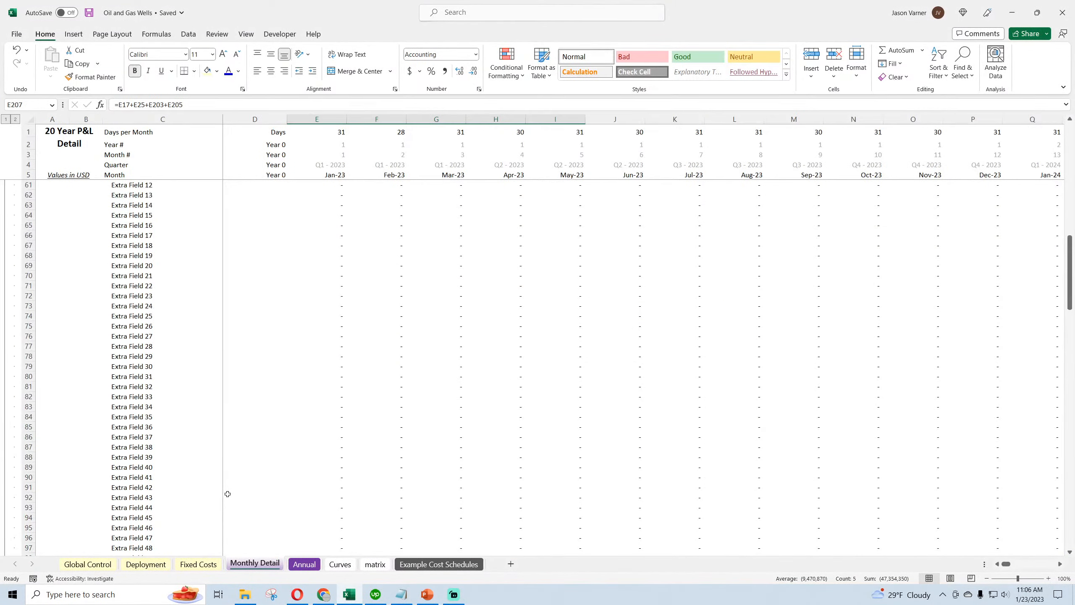
scroll(228, 494, "up", 7)
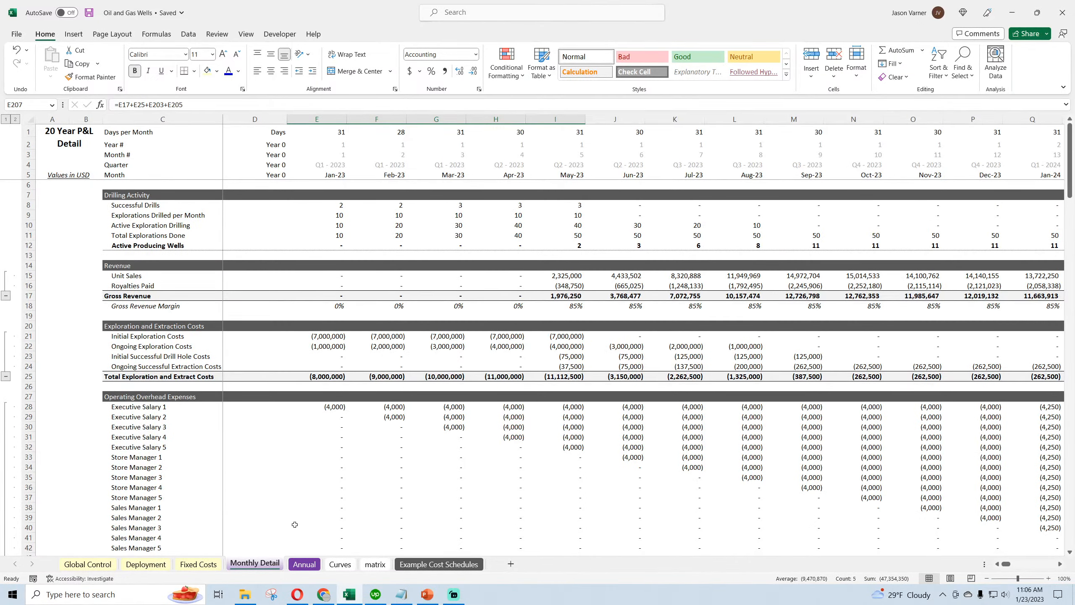
Step: On the Annual sheet, copy the FY 2023 Item 1 formula into the Income Taxes row and fill it across through FY 2042
left_click(305, 564)
scroll(234, 414, "down", 20)
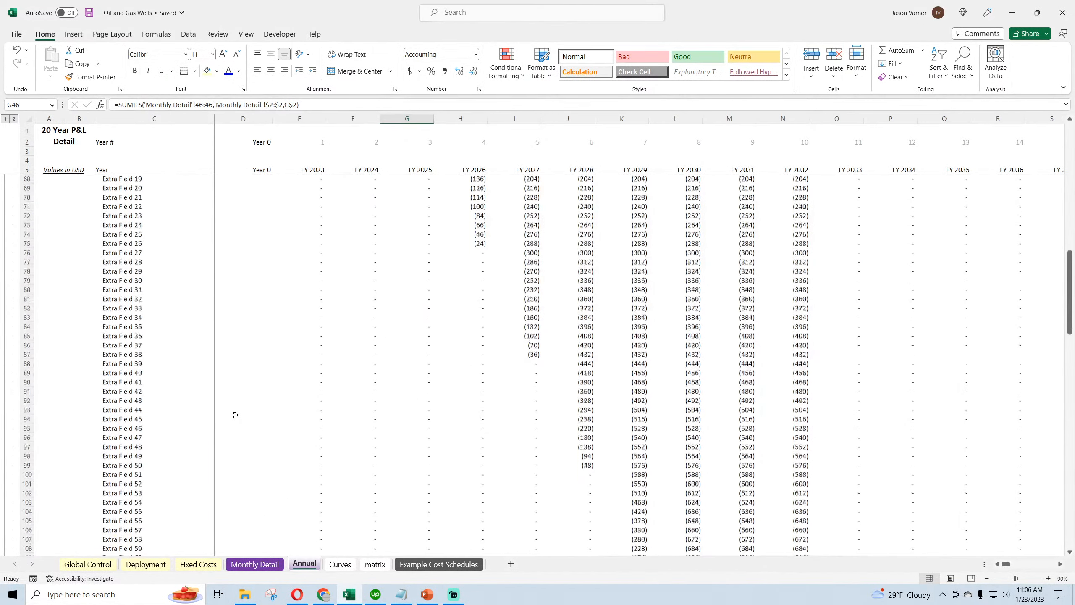
scroll(235, 415, "down", 20)
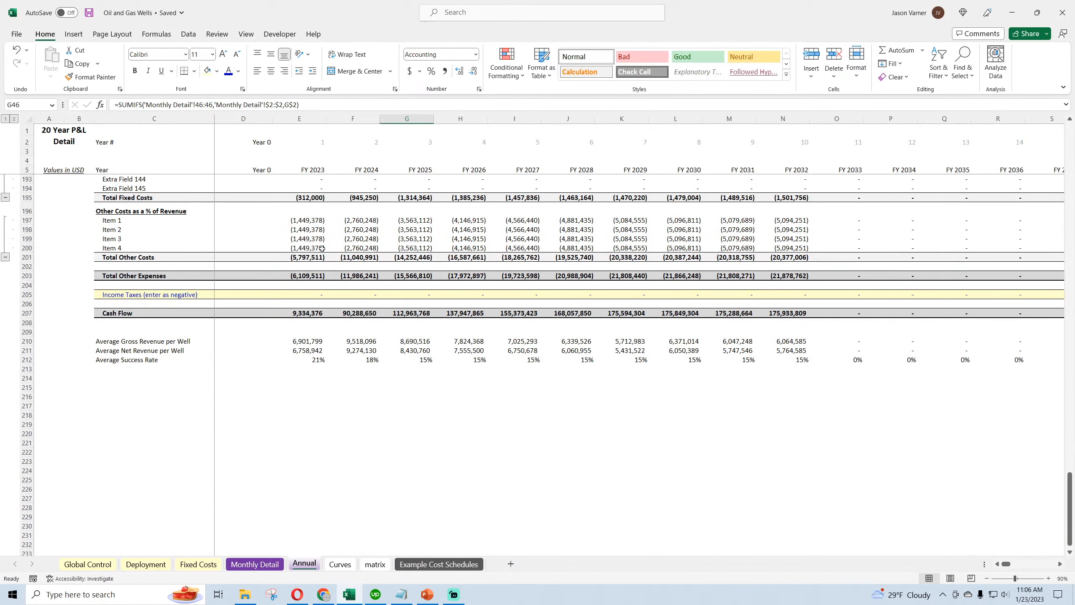
right_click(310, 223)
left_click(341, 263)
right_click(313, 293)
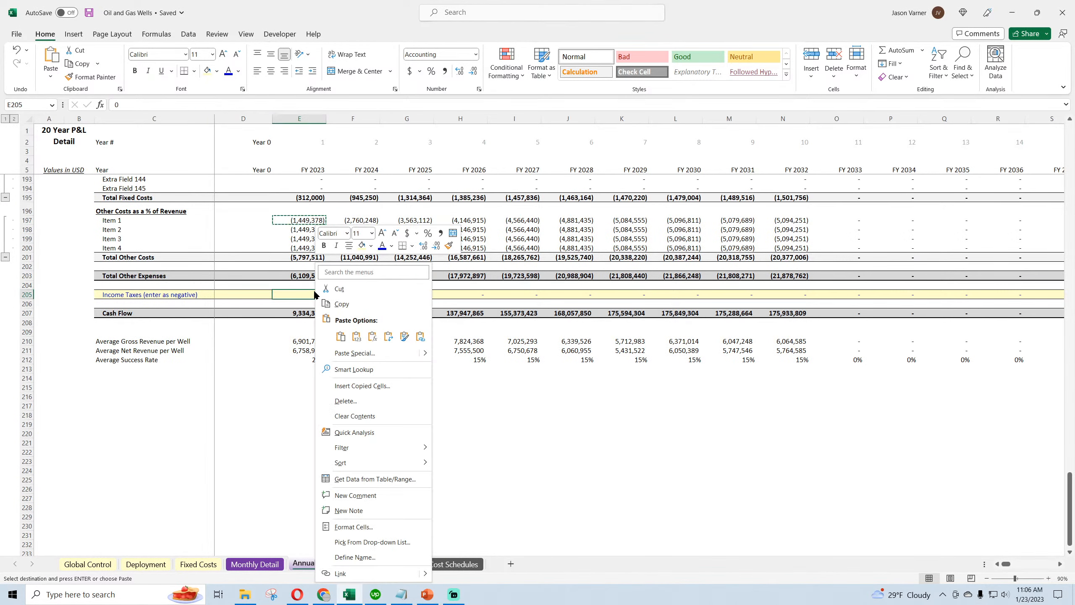
left_click(341, 336)
left_click_drag(326, 299, 1073, 359)
left_click_drag(1007, 565, 998, 566)
Step: Set the Income Taxes cells C205:D205 on Annual to black text with no fill
left_click(253, 295)
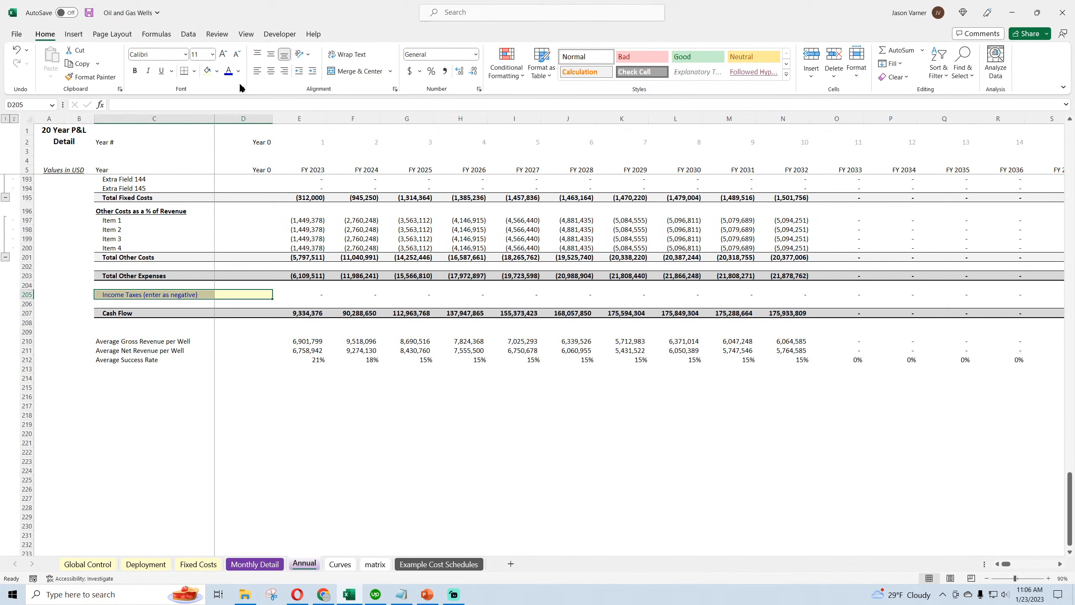
left_click(238, 71)
left_click(235, 114)
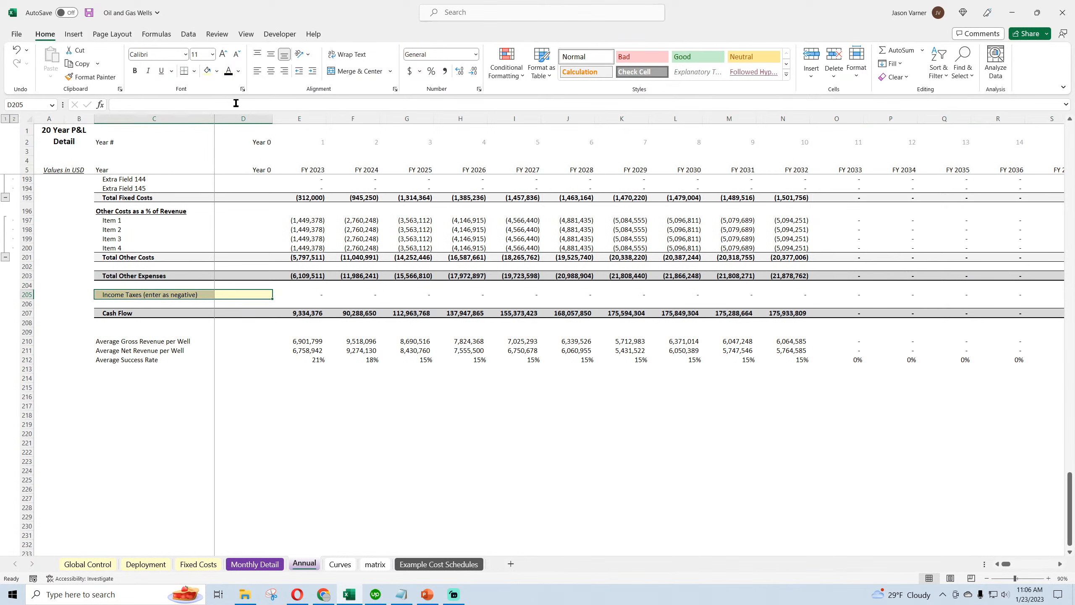
left_click(217, 71)
left_click(222, 216)
Step: Relabel the Annual tax row "Income Taxes (defined in monthly tab)" and widen column C to fit it
left_click(102, 294)
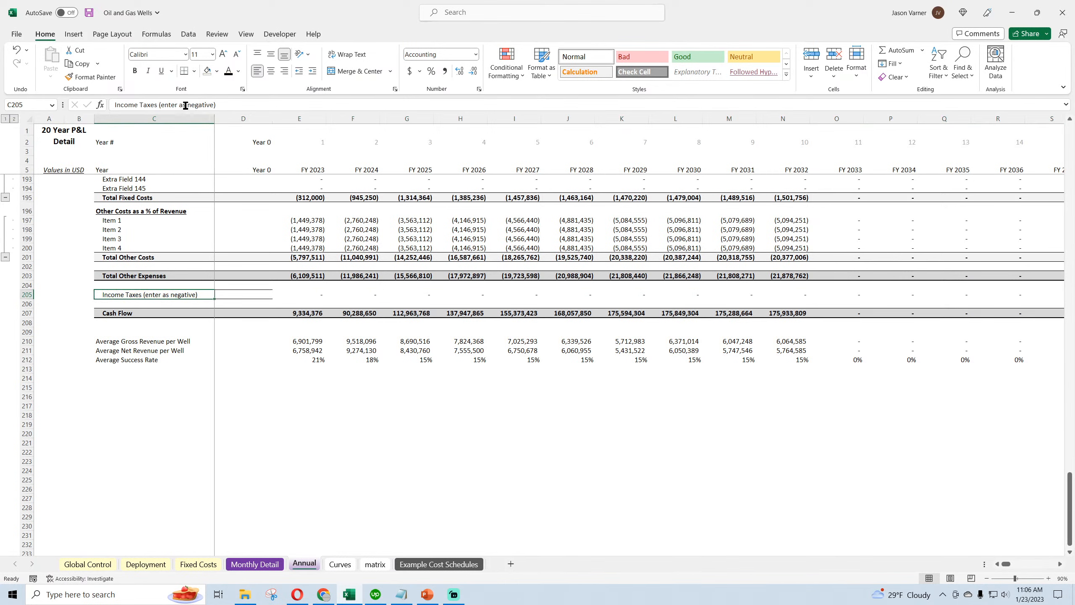
left_click_drag(162, 104, 209, 104)
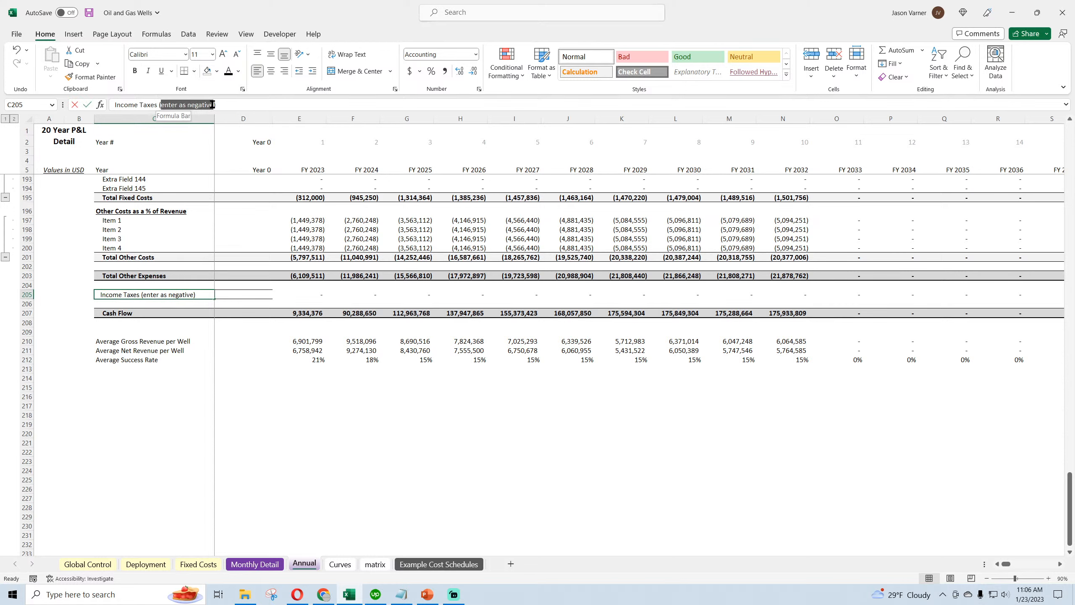
type("defo")
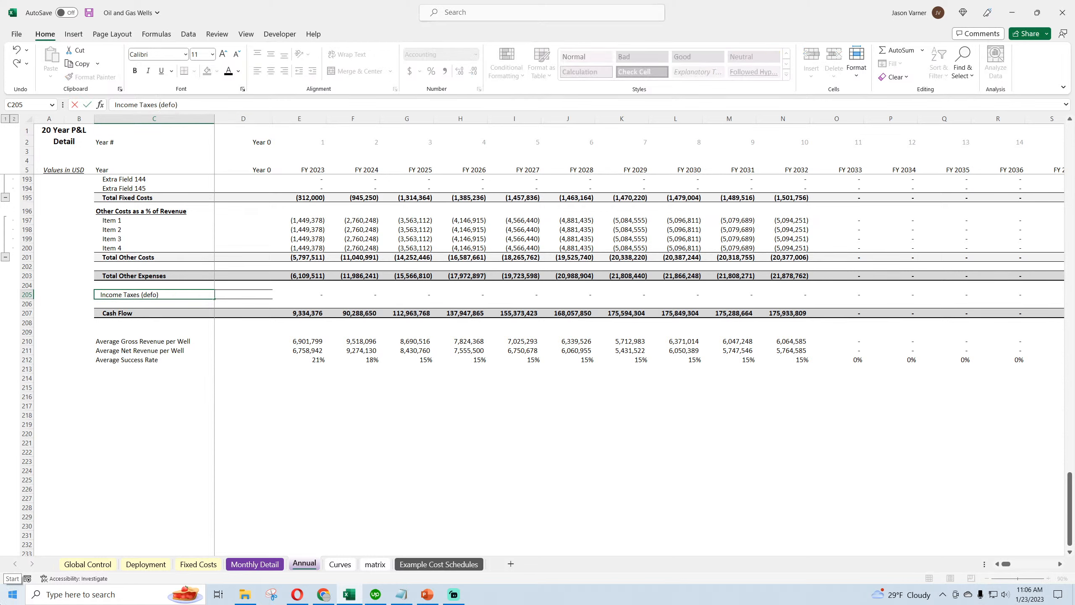
type("med o")
key("BackSpace")
key("BackSpace")
key("BackSpace")
key("BackSpace")
key("BackSpace")
key("BackSpace")
key("BackSpace")
key("BackSpace")
key("BackSpace")
type("oimed")
key("BackSpace")
key("BackSpace")
key("BackSpace")
type("ined in monthly ta")
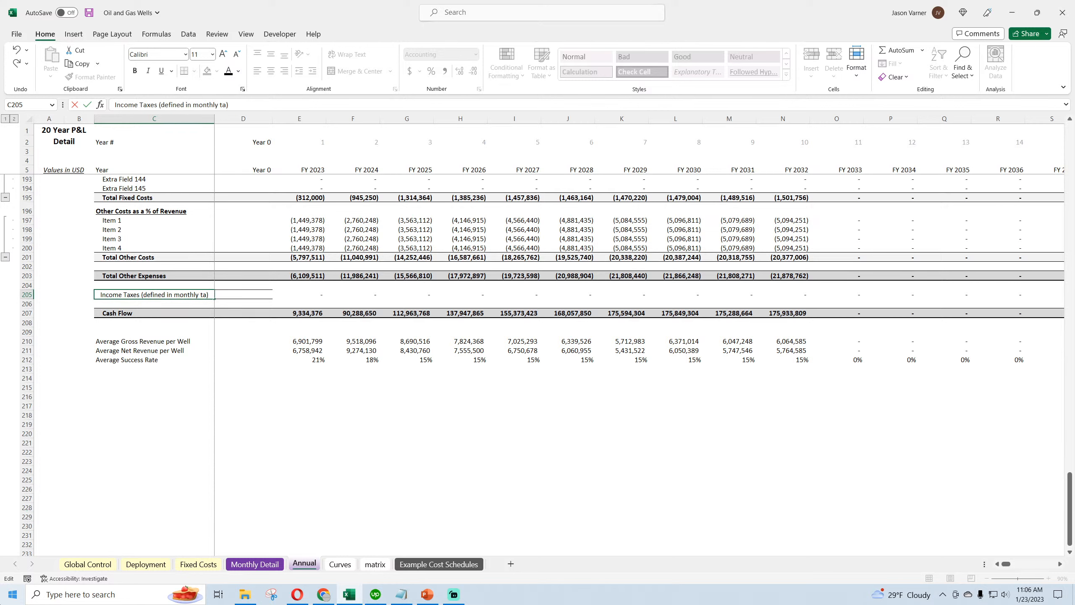
type("b")
key("Return")
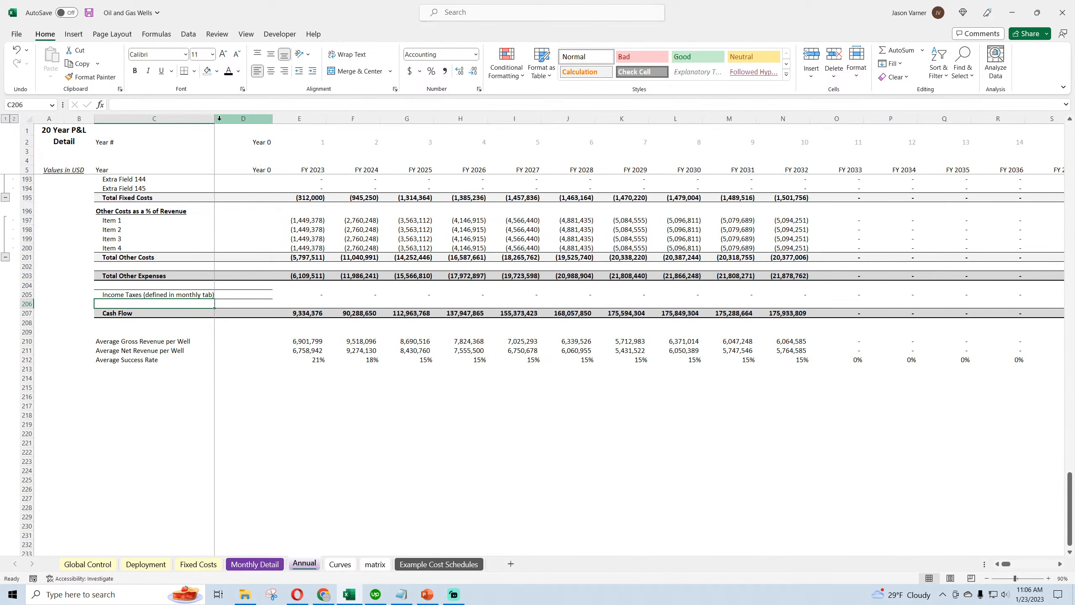
left_click_drag(219, 118, 226, 118)
left_click(300, 432)
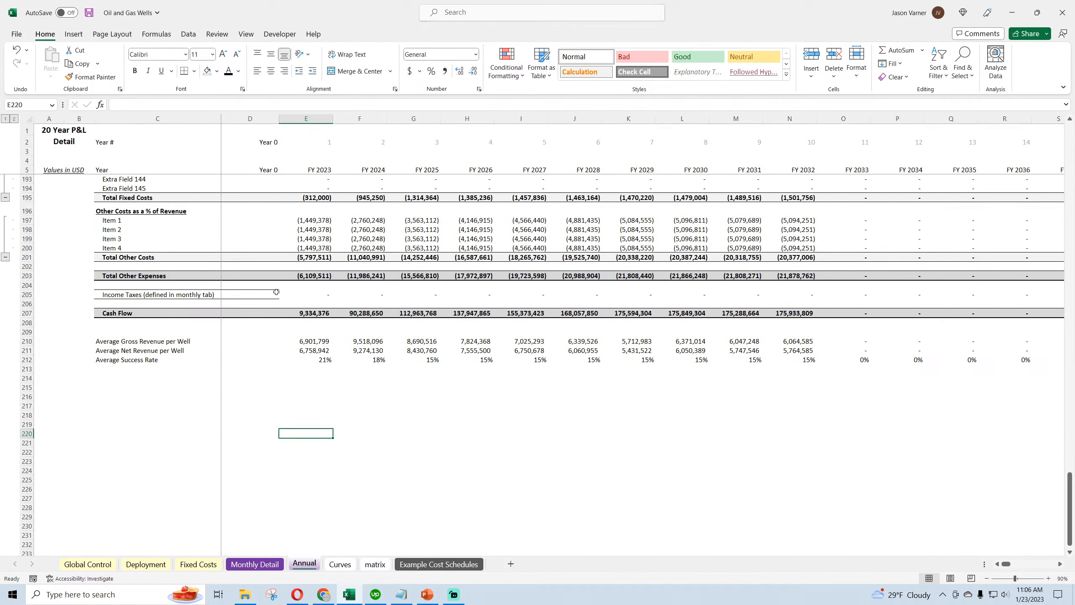
Step: Apply top and bottom borders to the Income Taxes row from C205 to X205 on Annual and save the workbook
left_click_drag(203, 294, 383, 295)
left_click(194, 70)
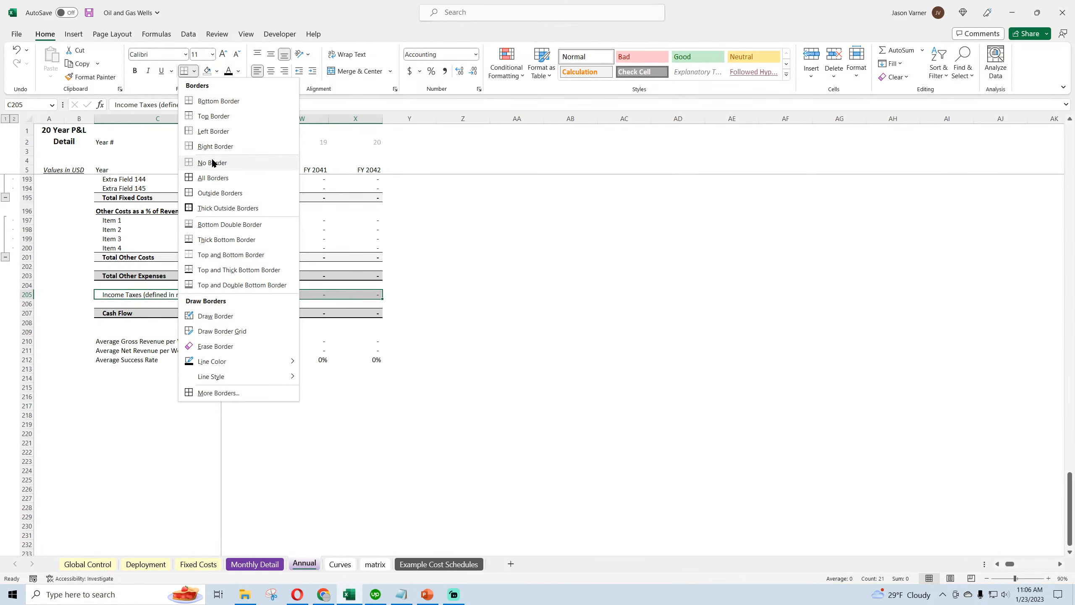
left_click(220, 254)
left_click(547, 437)
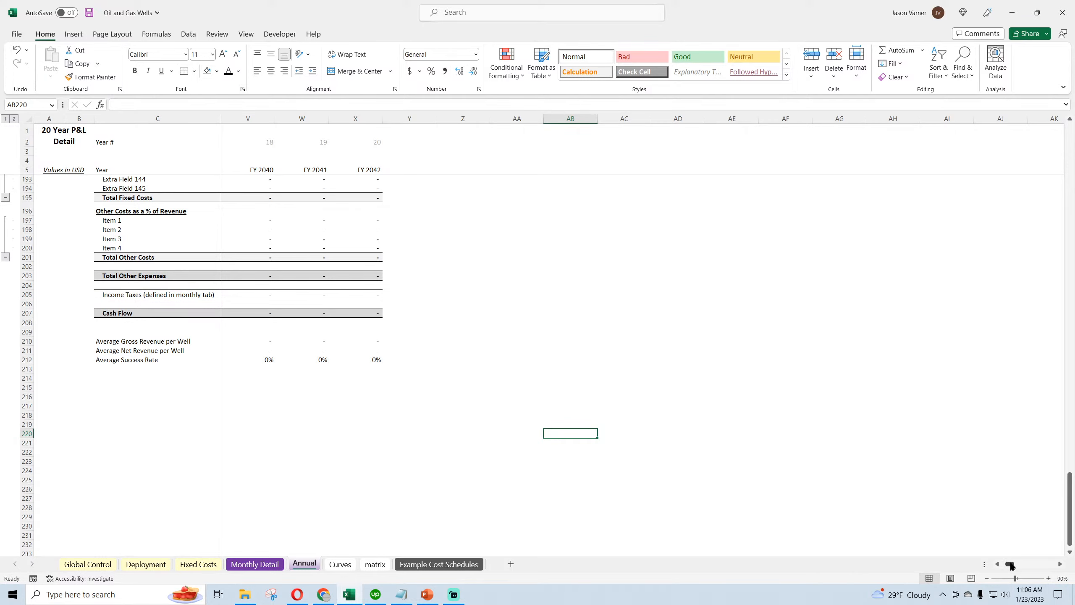
left_click_drag(1009, 565, 998, 568)
left_click(487, 497)
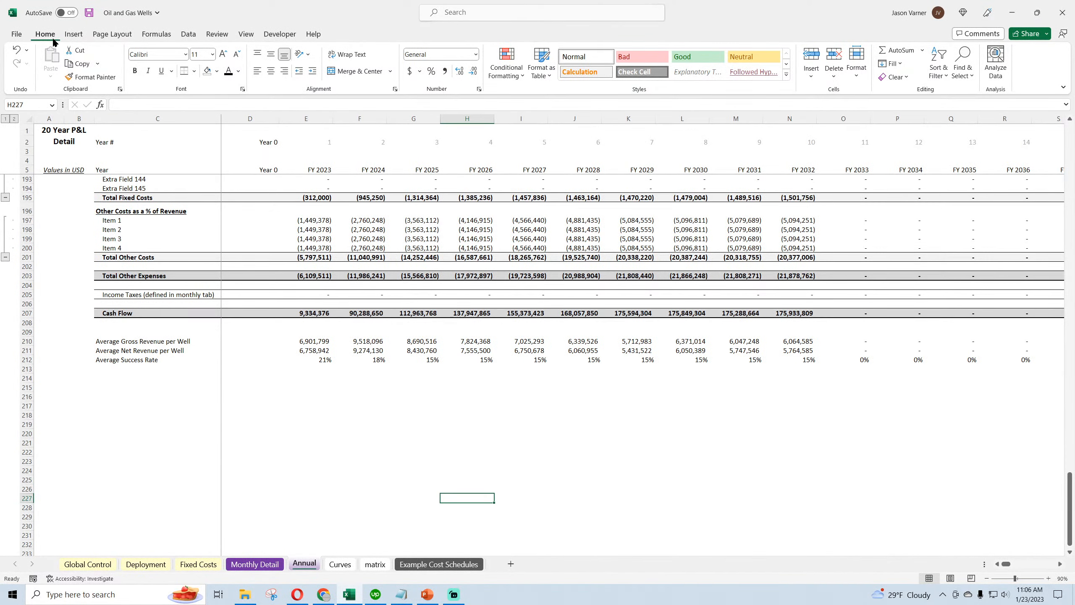
left_click(88, 13)
Step: Inspect the Income Taxes input cells for January, February and April 2023 on the Monthly Detail sheet
left_click(255, 564)
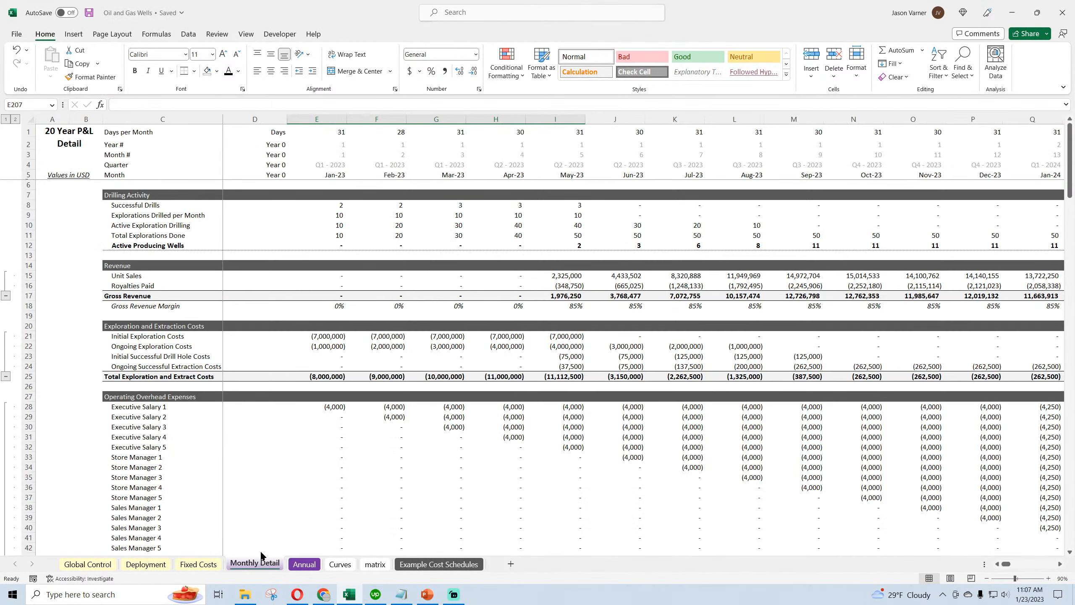
scroll(341, 402, "down", 20)
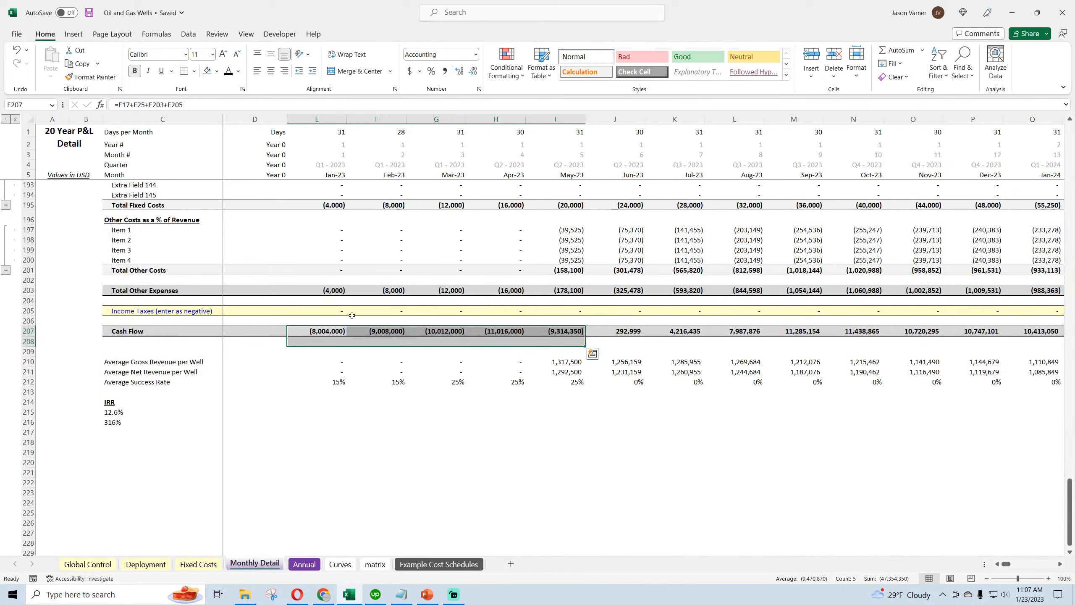
left_click(326, 310)
left_click(397, 310)
left_click(487, 312)
Step: Examine the four May 2023 exploration and extraction cost formulas on Monthly Detail and select I21:I24 together
scroll(509, 408, "up", 20)
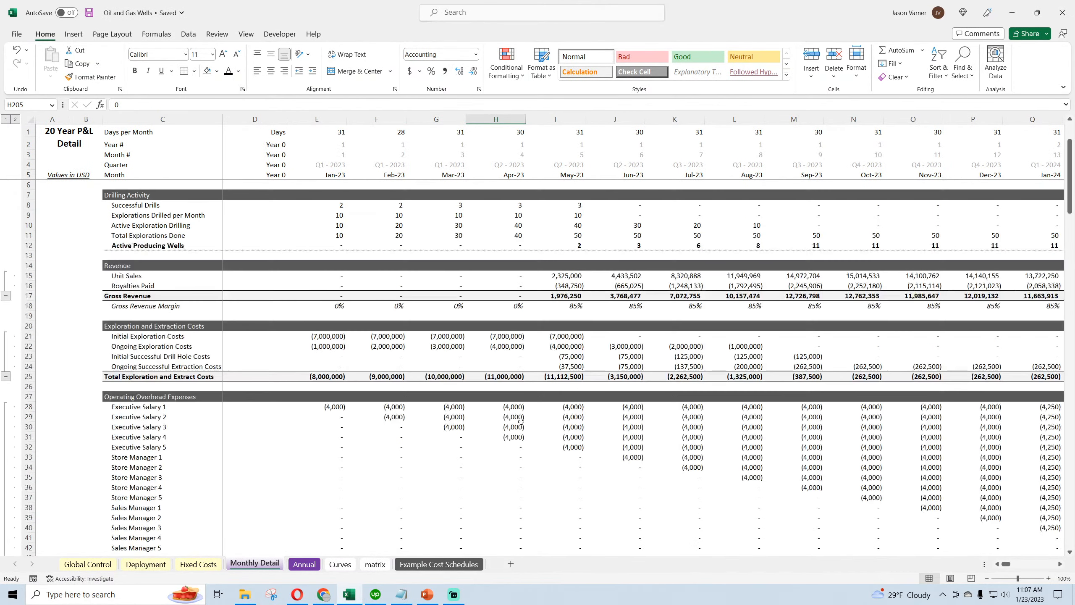
left_click(567, 337)
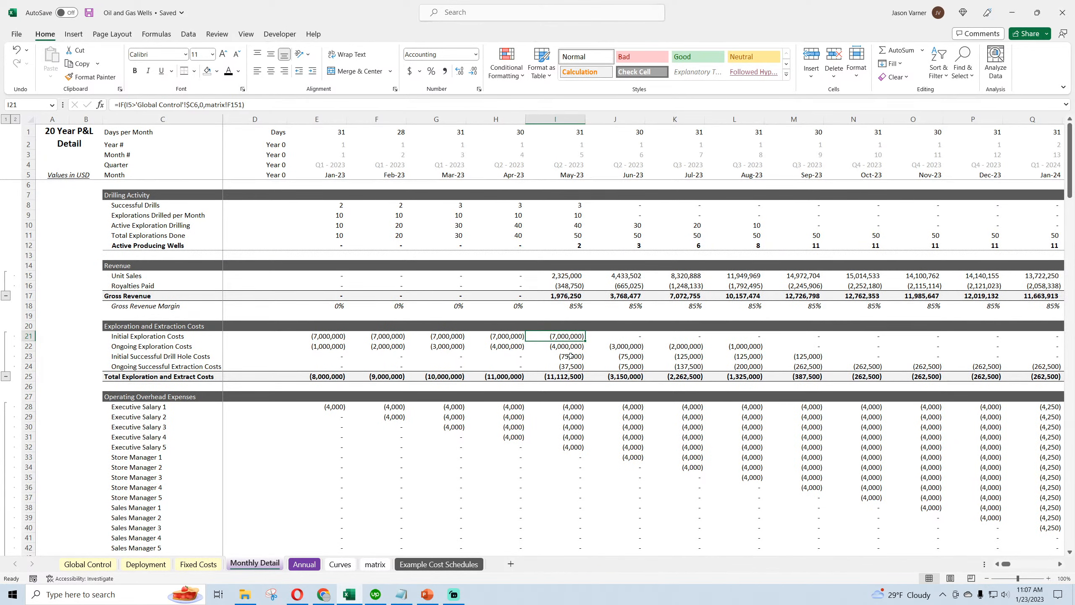
left_click(571, 357)
left_click(566, 337)
left_click(563, 349)
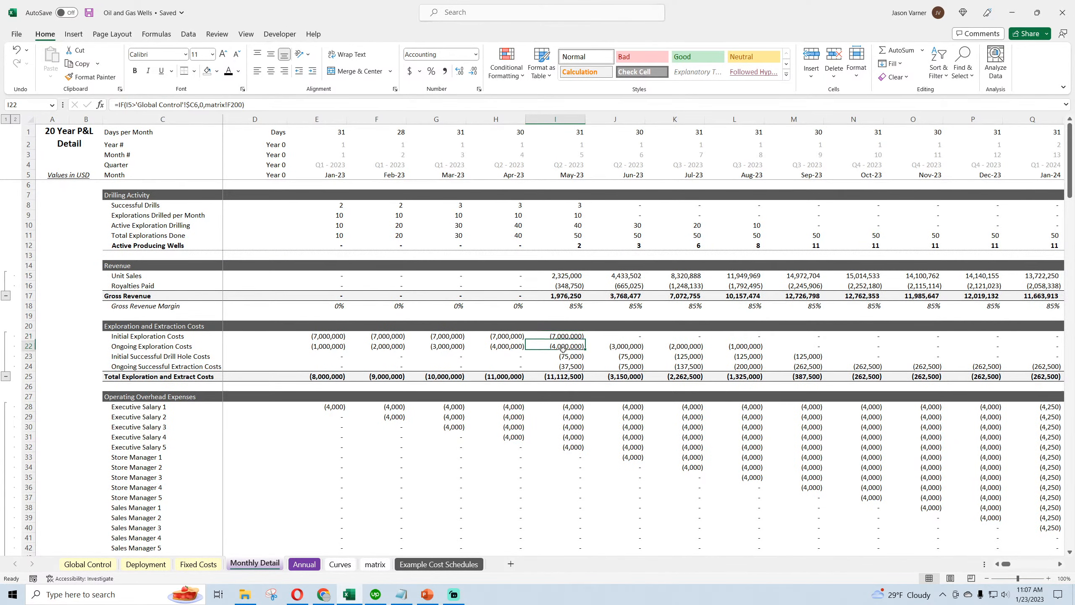
left_click(568, 336)
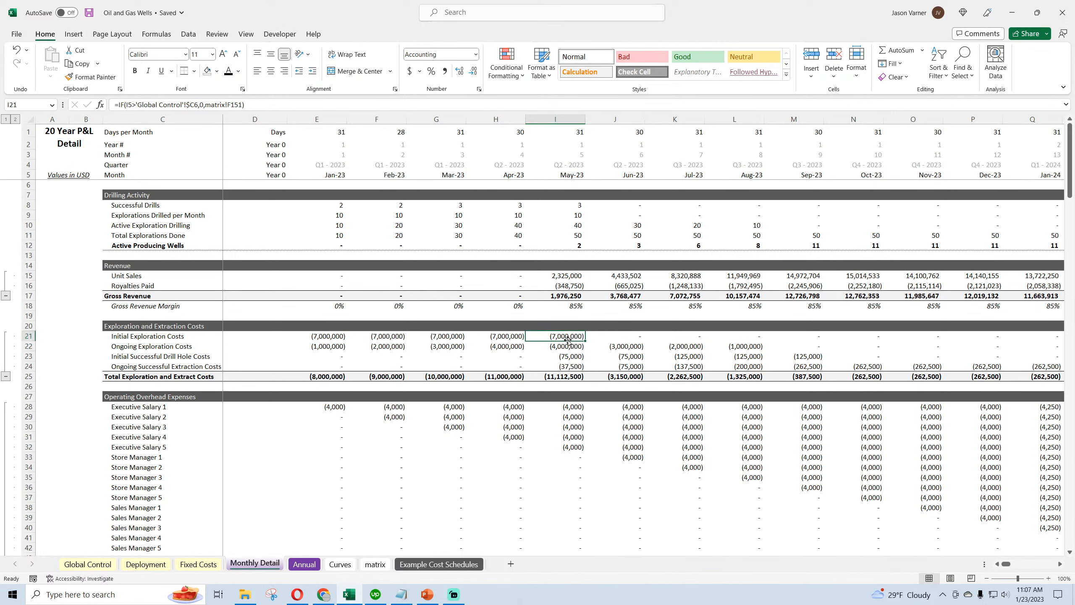
left_click(568, 347)
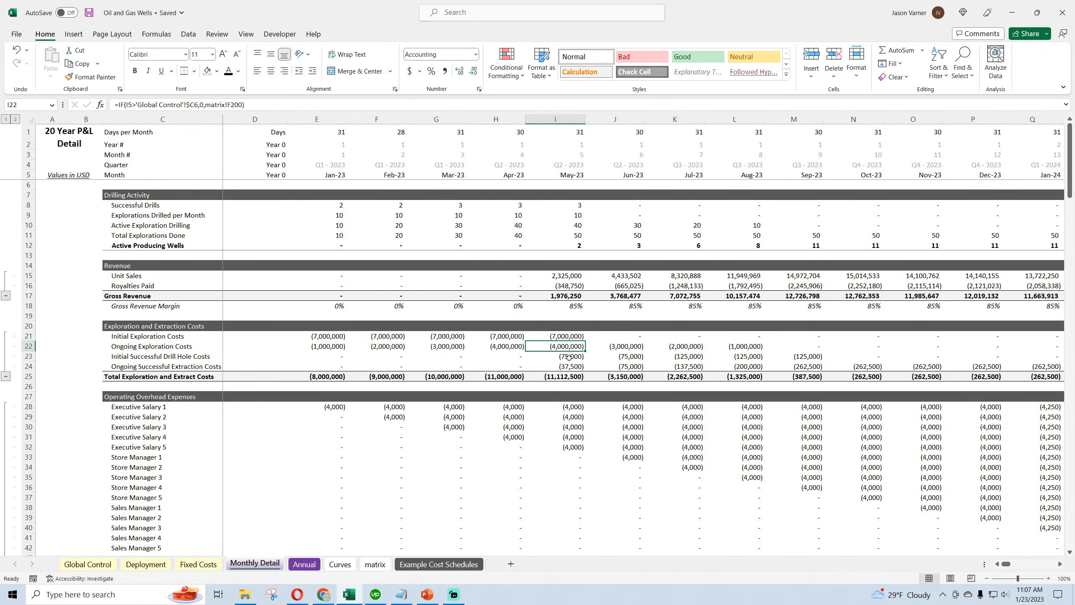
left_click(570, 357)
left_click(571, 367)
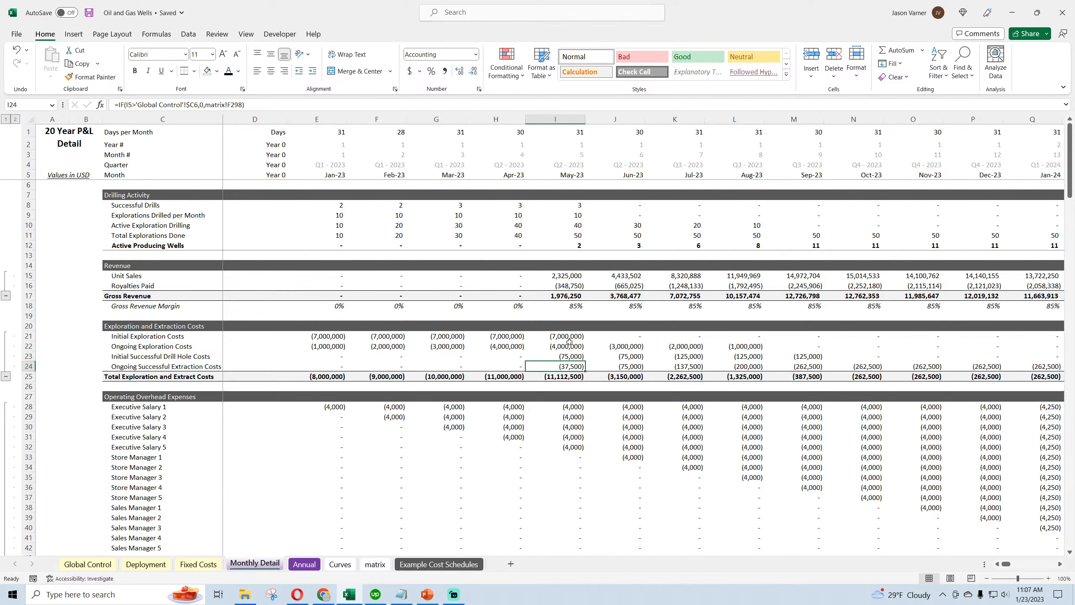
left_click(569, 335)
left_click_drag(569, 336, 571, 366)
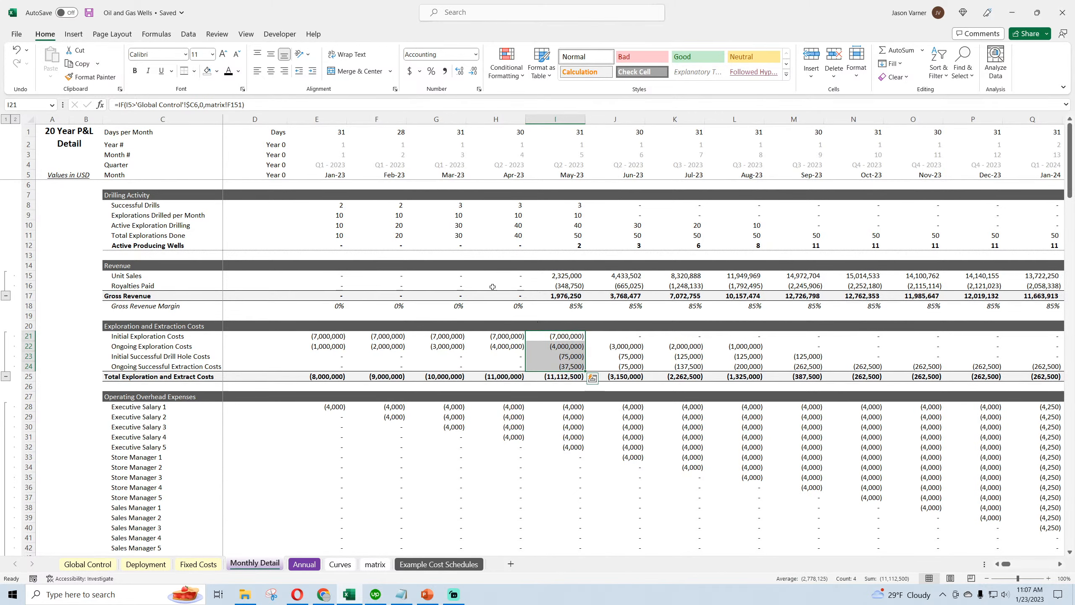
Step: Save the workbook and inspect the Income Taxes input cells from March to August 2023 on Monthly Detail
left_click(89, 13)
scroll(435, 381, "down", 20)
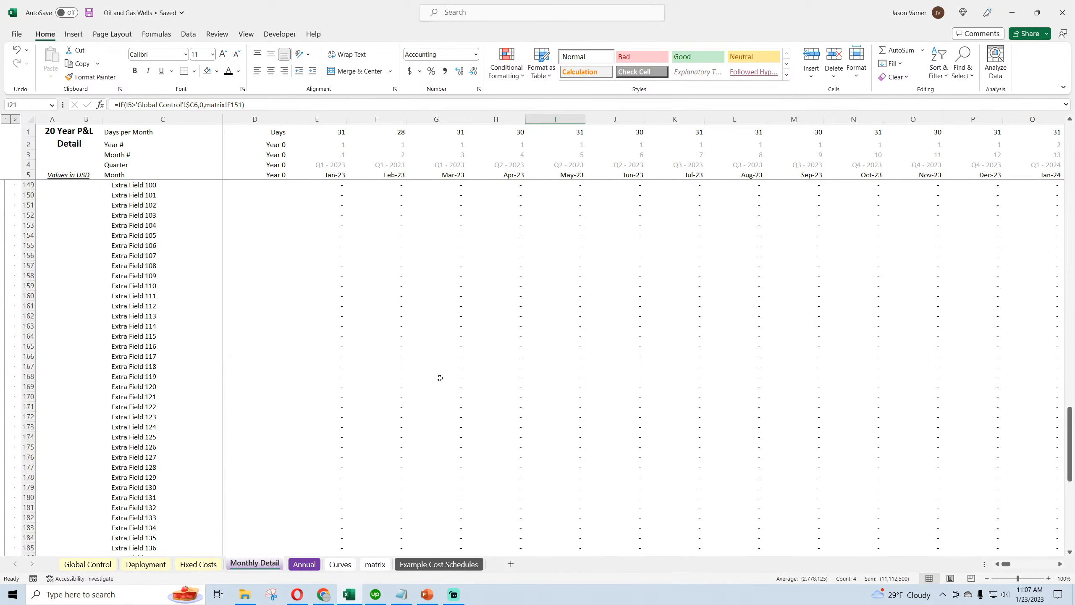
scroll(439, 377, "down", 15)
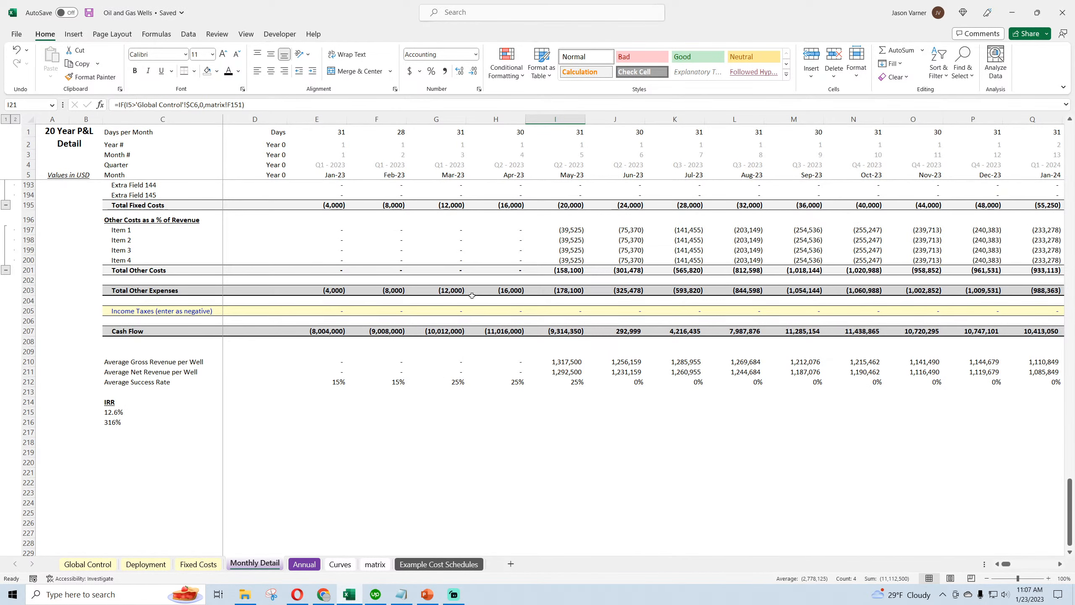
left_click(456, 312)
left_click(503, 311)
left_click(547, 310)
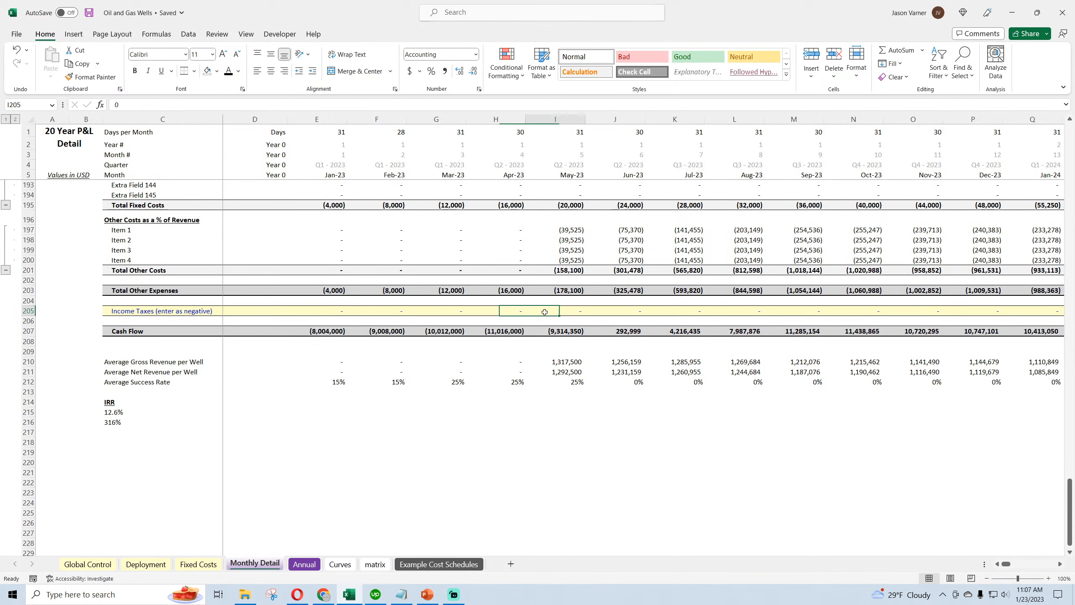
left_click(605, 311)
left_click(673, 312)
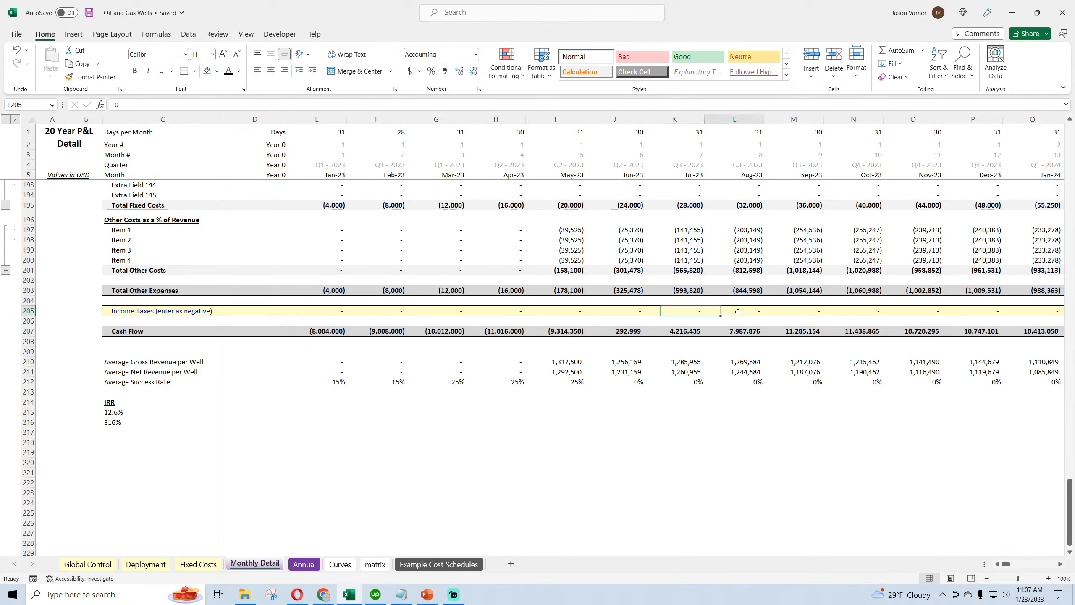
left_click(738, 311)
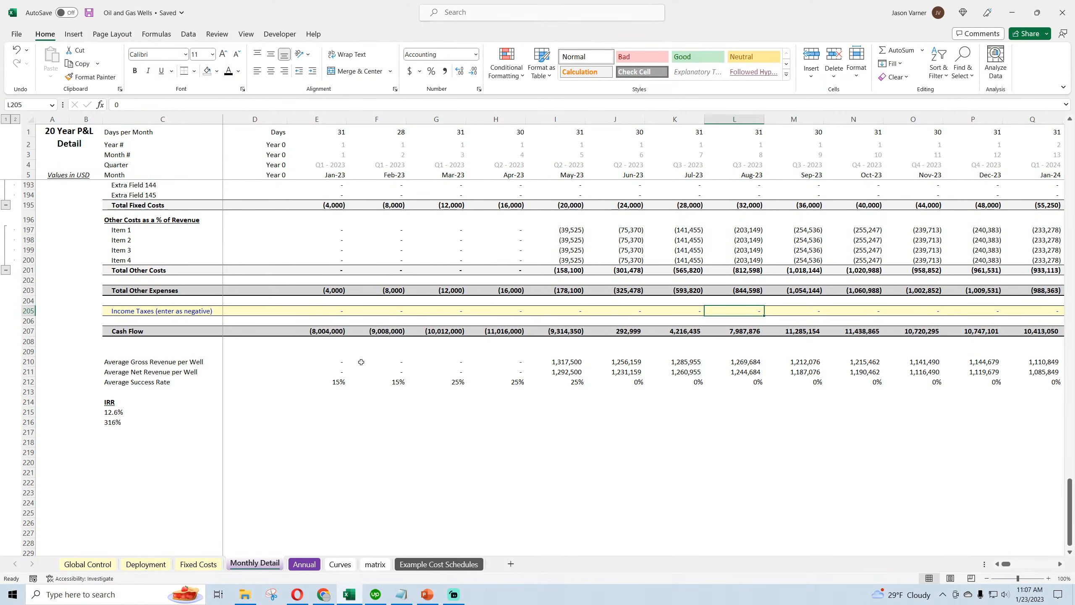
Step: Check the Income Taxes formulas for FY 2023 and FY 2024 on the Annual sheet
left_click(304, 564)
scroll(271, 435, "up", 4)
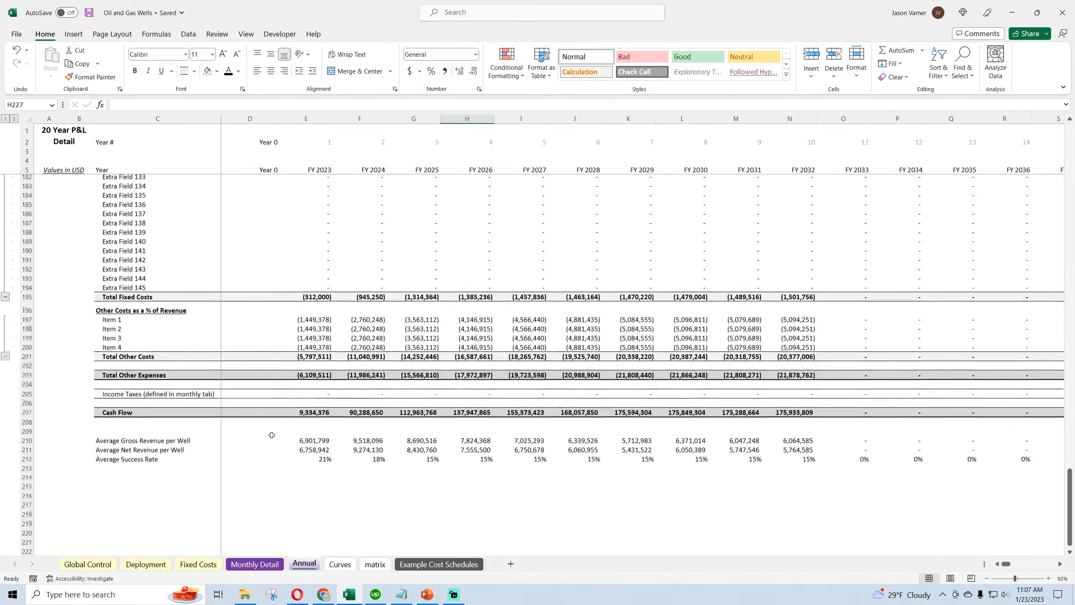
left_click(313, 396)
left_click(378, 397)
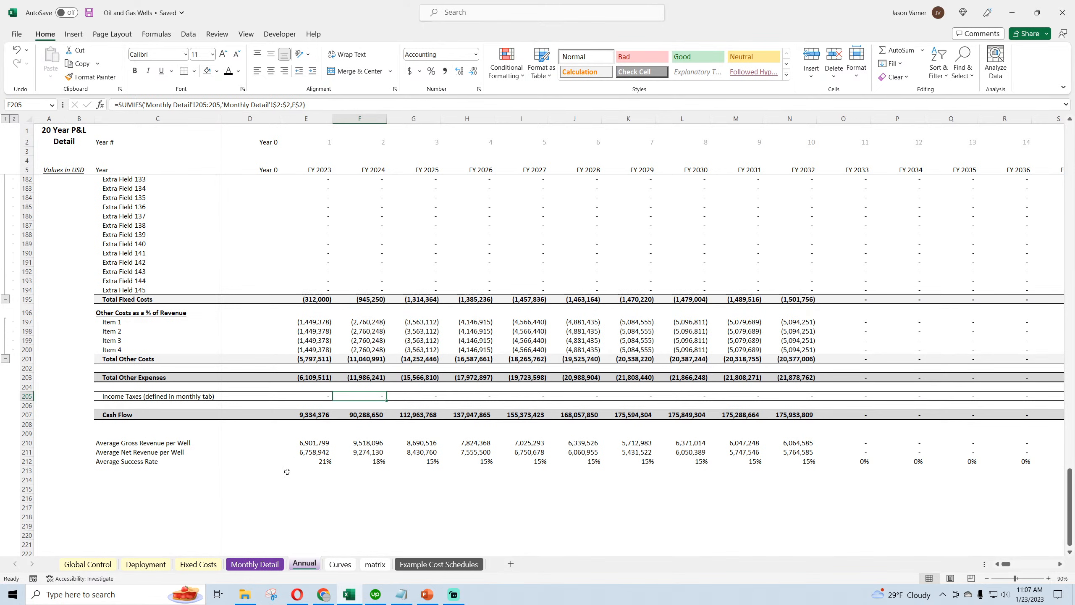
Step: Examine the average success rate and per-well revenue rows on Annual, including the FY 2032 gross and net revenue formulas
left_click(120, 462)
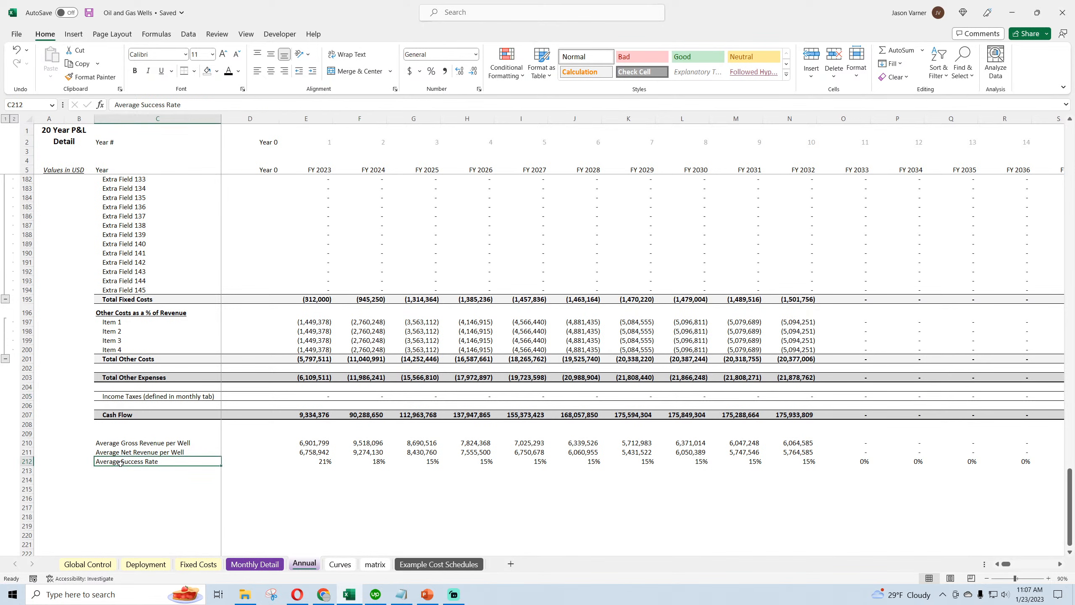
left_click(138, 441)
left_click(140, 452)
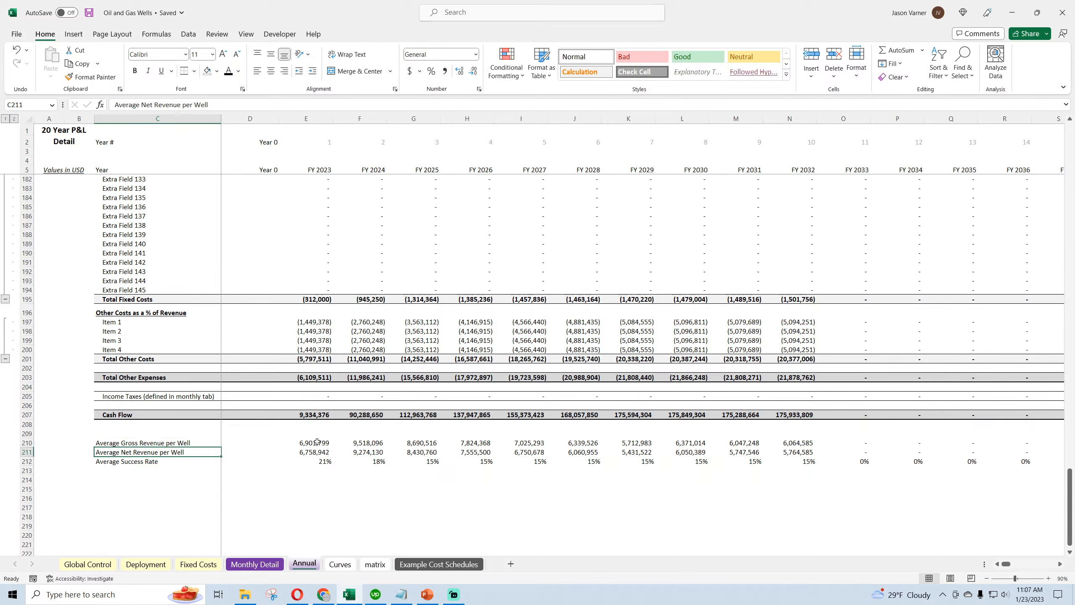
left_click(801, 443)
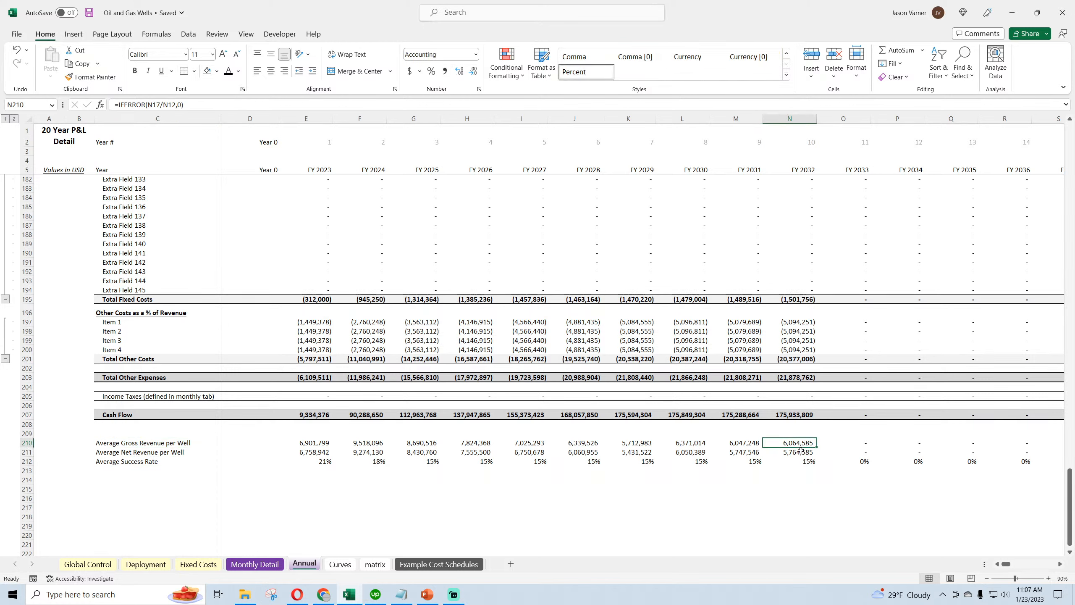
left_click(800, 451)
left_click(801, 443)
left_click(800, 451)
scroll(800, 451, "up", 20)
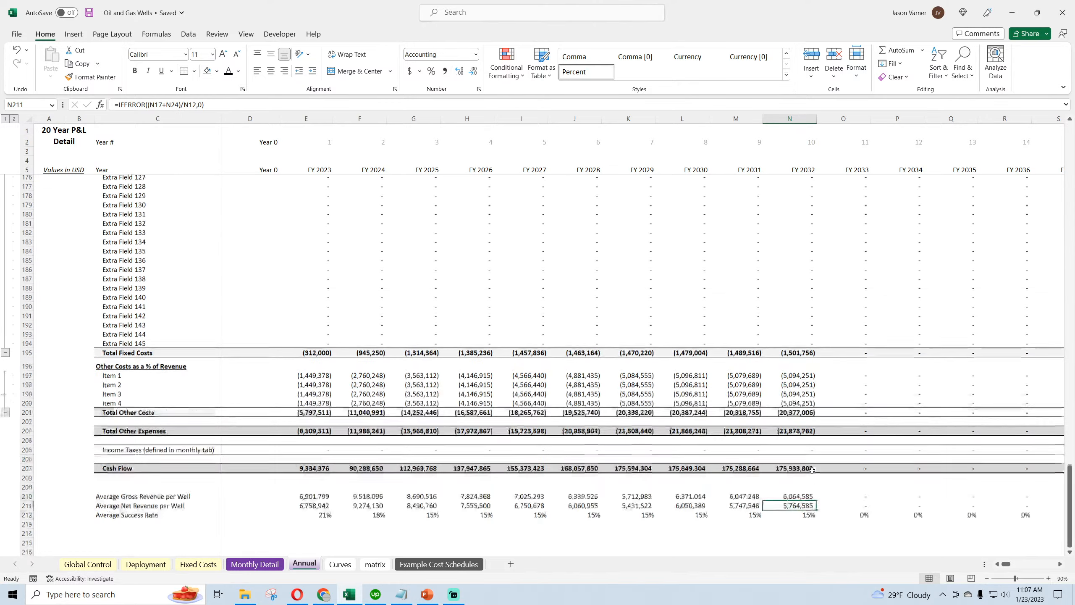
Step: Set the Exit / End Month on the Global Control sheet to Dec-42
left_click(87, 564)
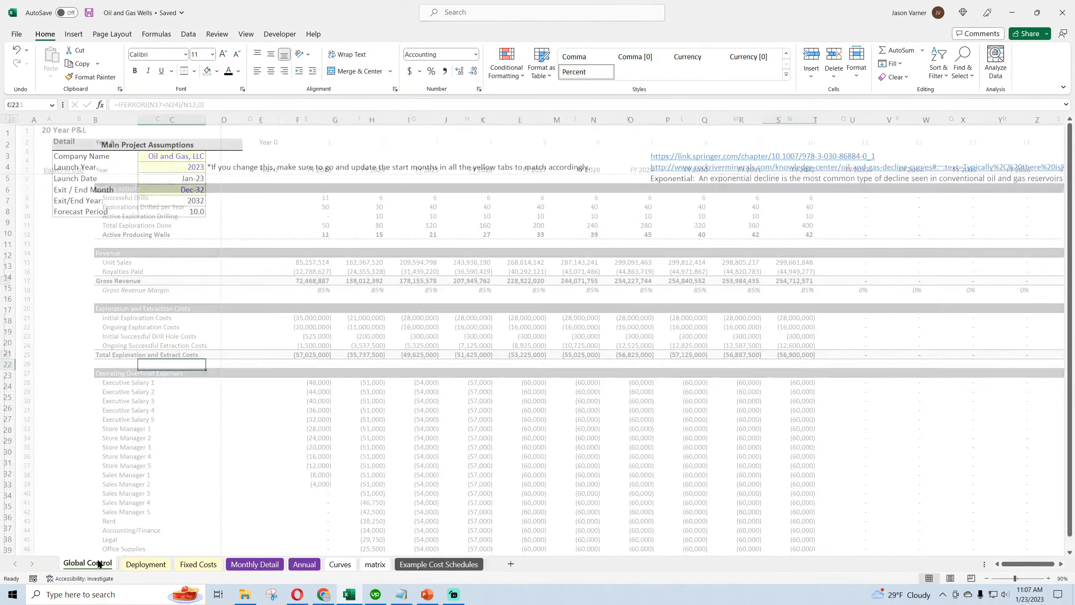
left_click(186, 190)
left_click(211, 190)
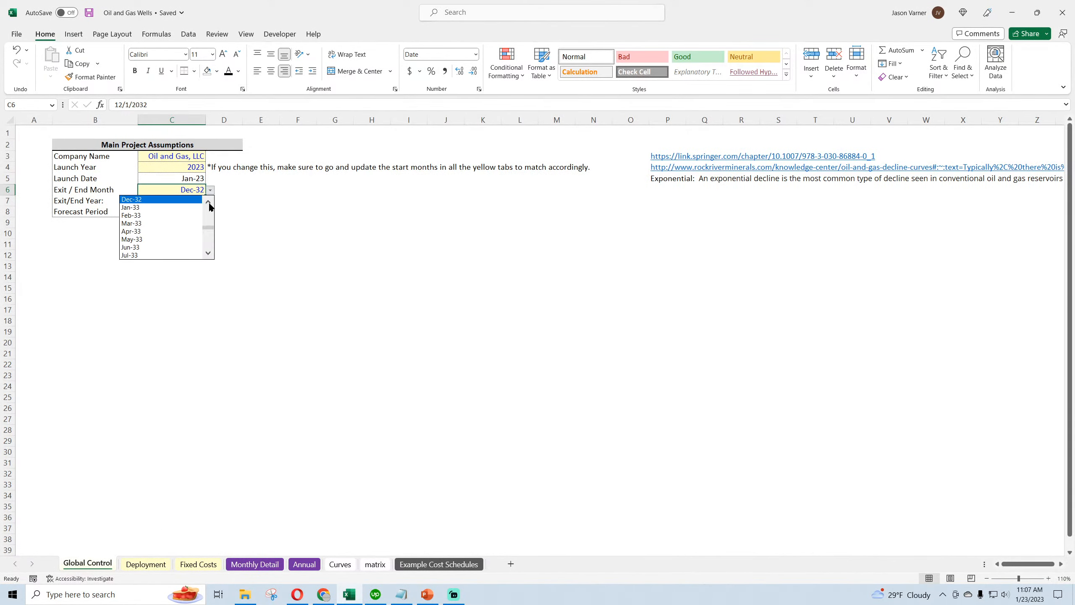
left_click_drag(208, 229, 208, 238)
left_click(168, 255)
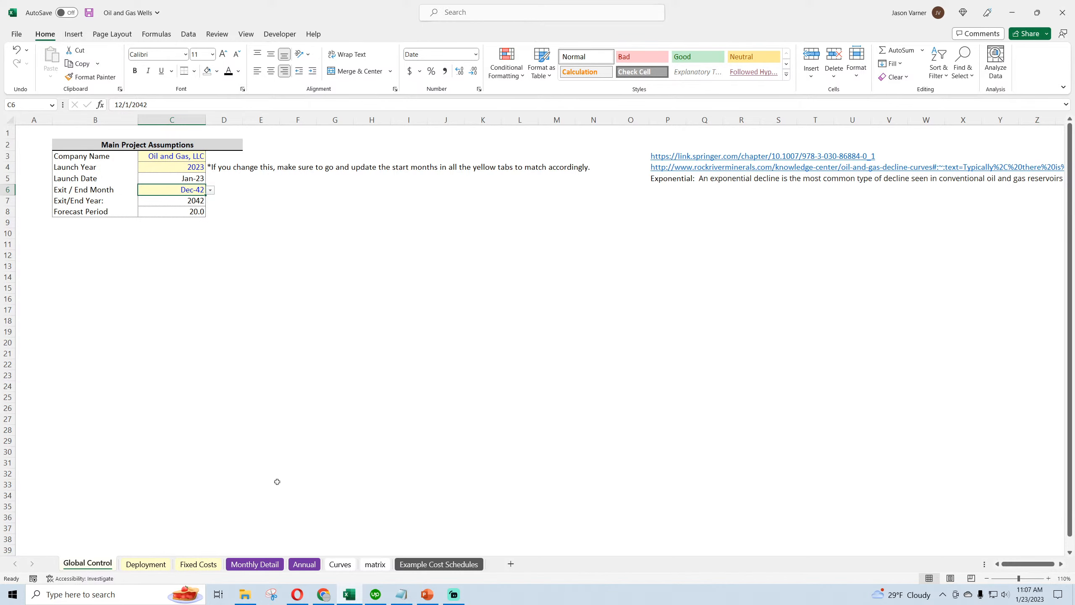
Step: Review the Annual sheet through FY 2042, from the FY 2033 Ongoing Exploration Costs down to cash flow and per-well averages
left_click(299, 563)
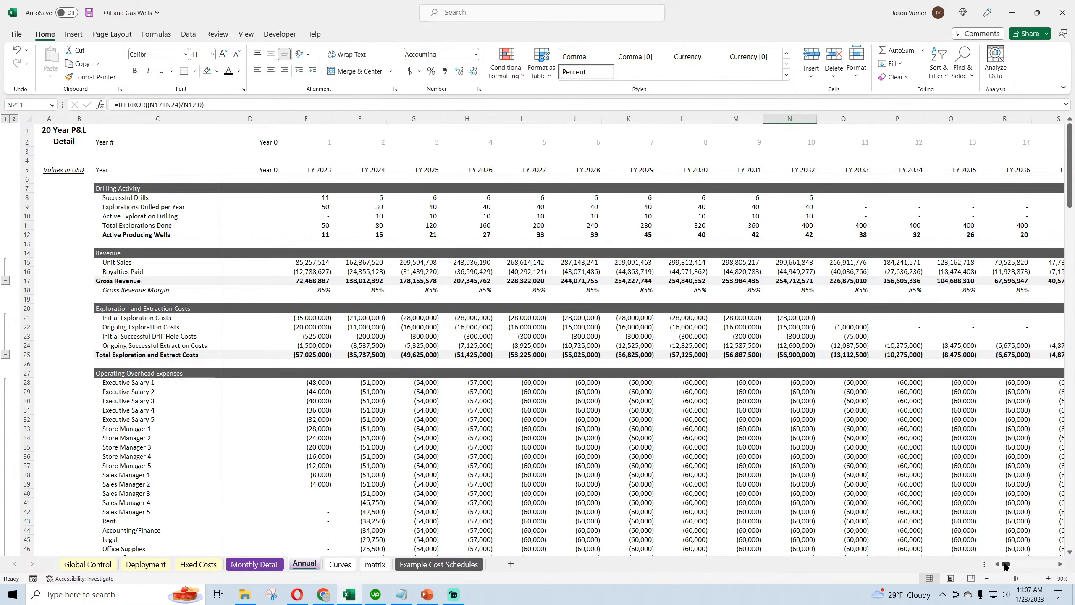
left_click(856, 329)
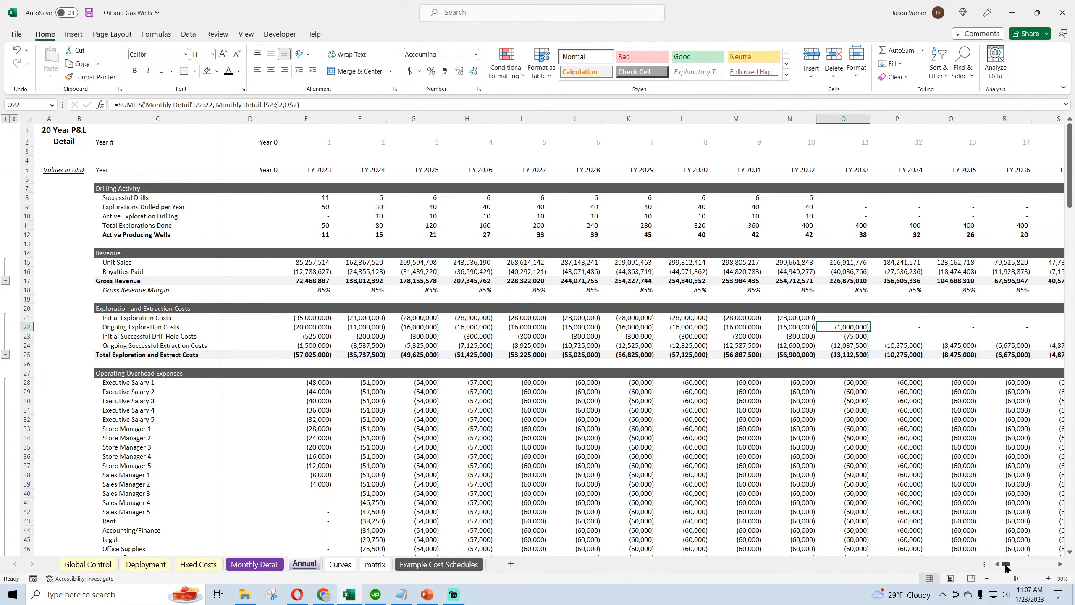
left_click_drag(1007, 565, 1011, 565)
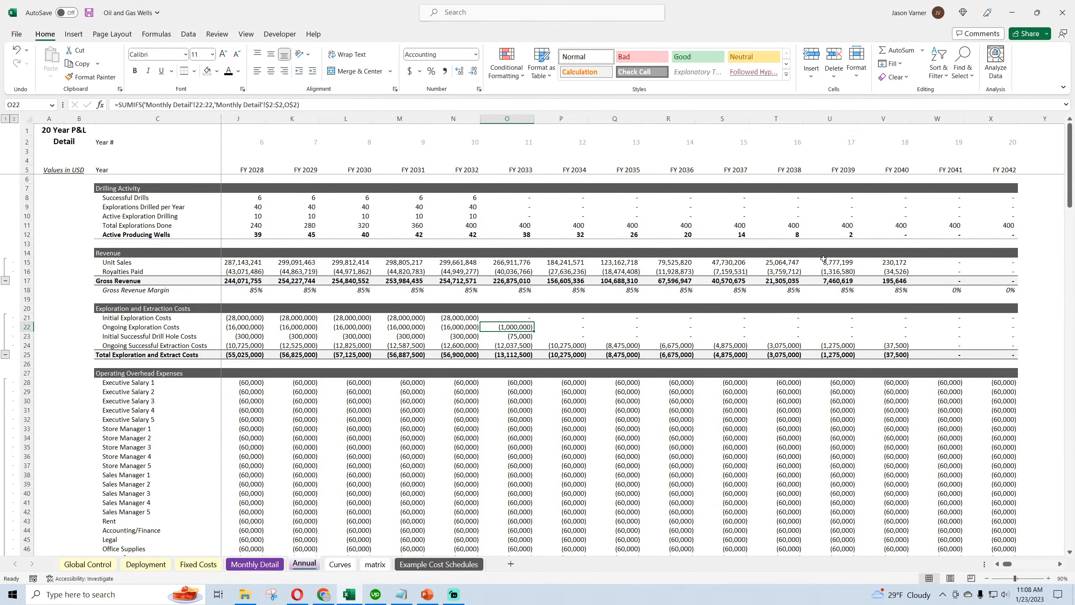
scroll(786, 346, "down", 10)
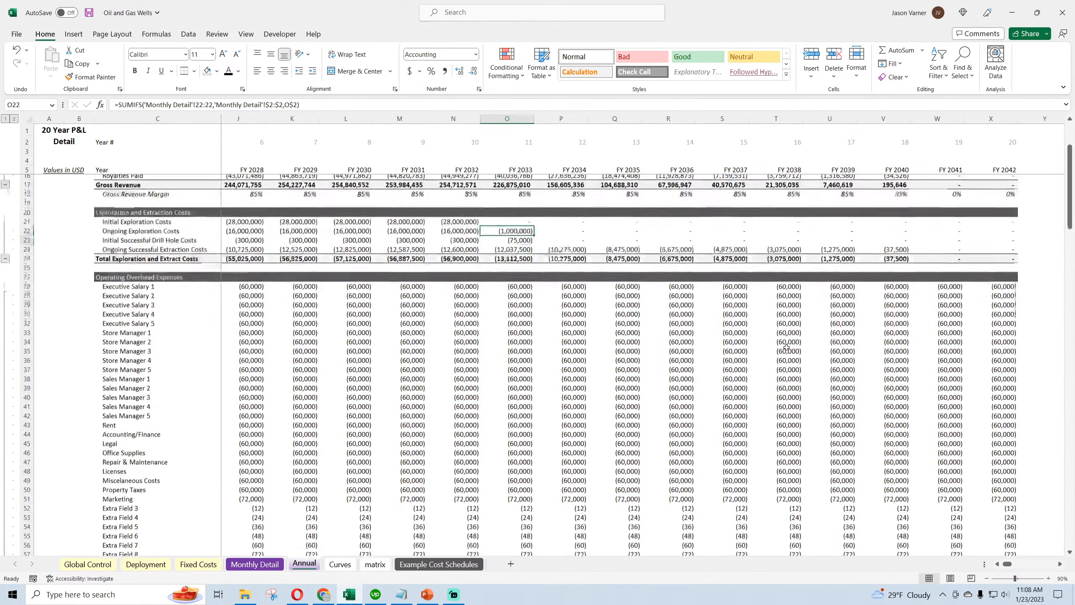
scroll(786, 346, "up", 7)
scroll(786, 346, "down", 20)
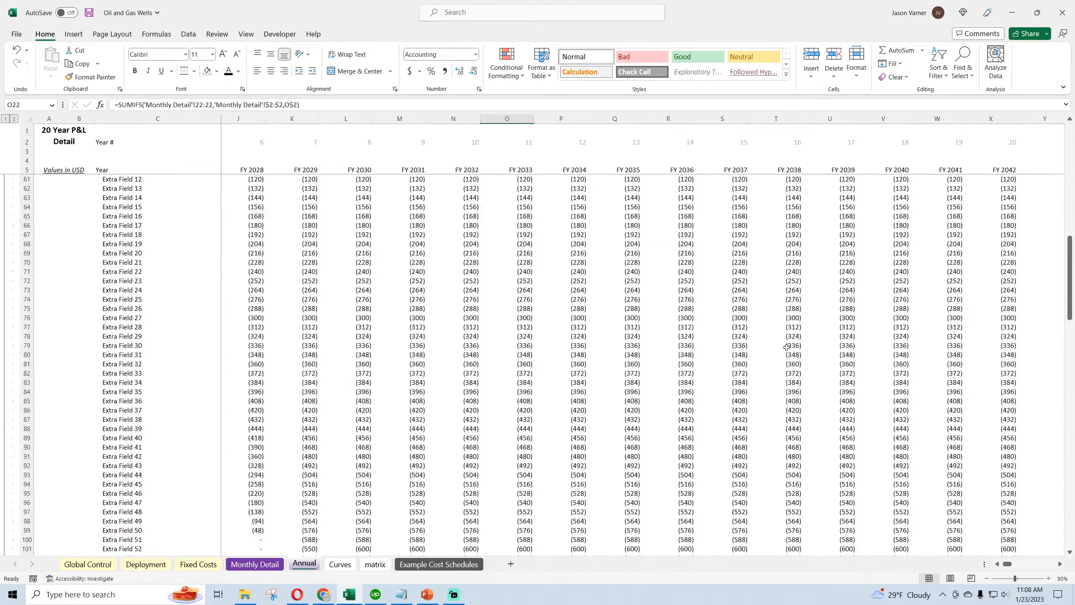
scroll(786, 350, "down", 4)
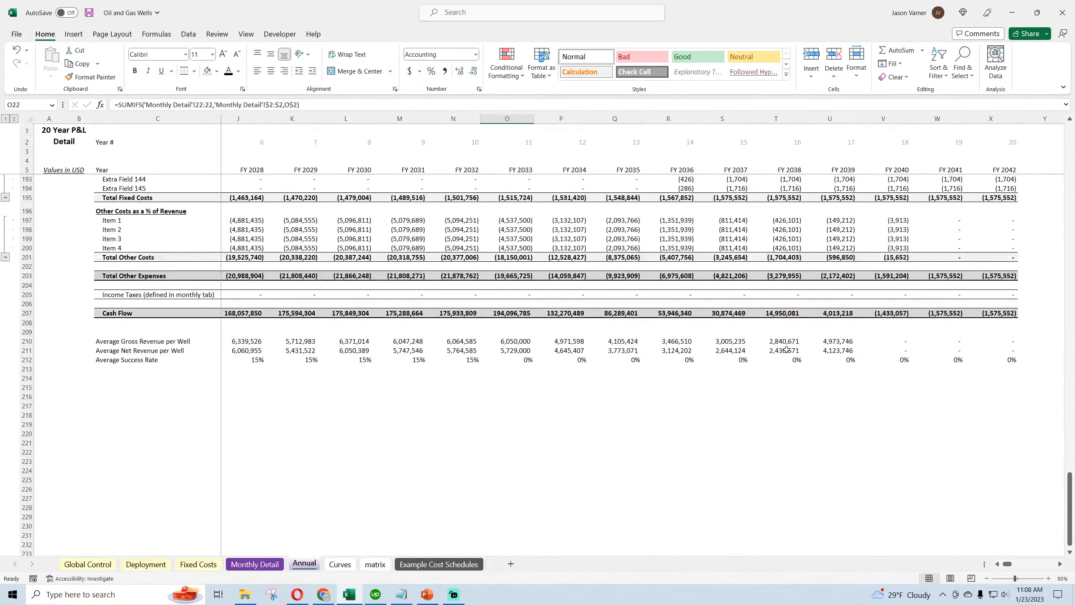
Step: Format the second IRR percentage in C216 on Monthly Detail with one decimal place and save the workbook
left_click(254, 564)
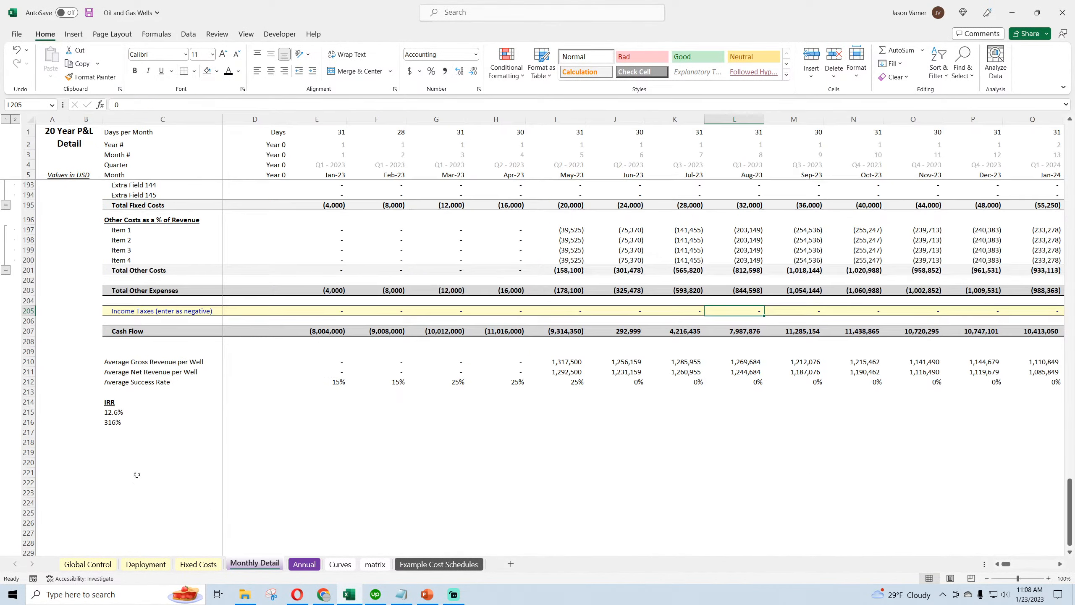
left_click(123, 413)
key("Down")
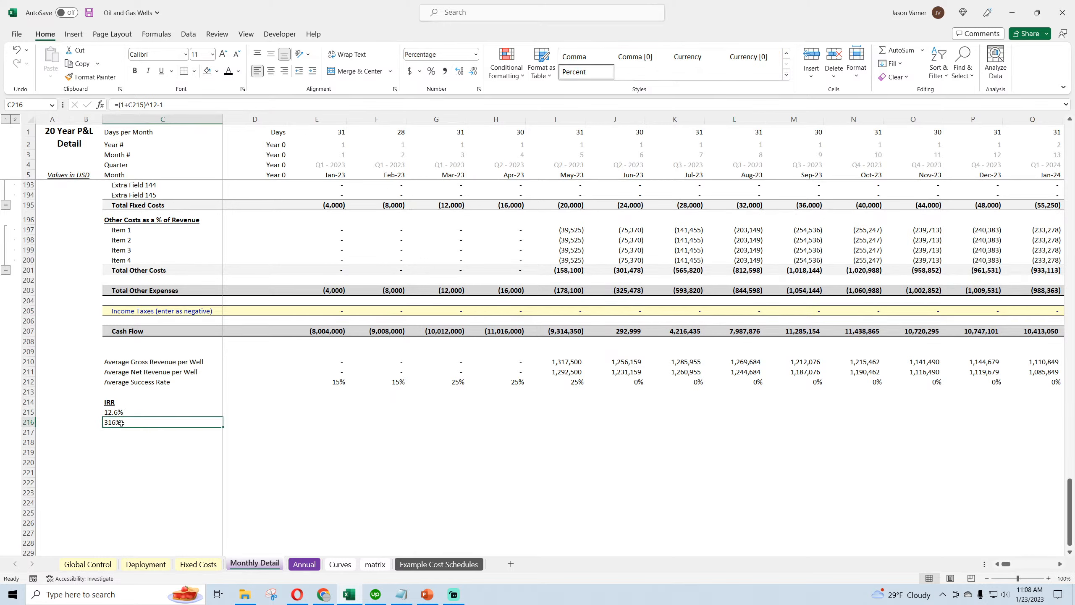
left_click(480, 89)
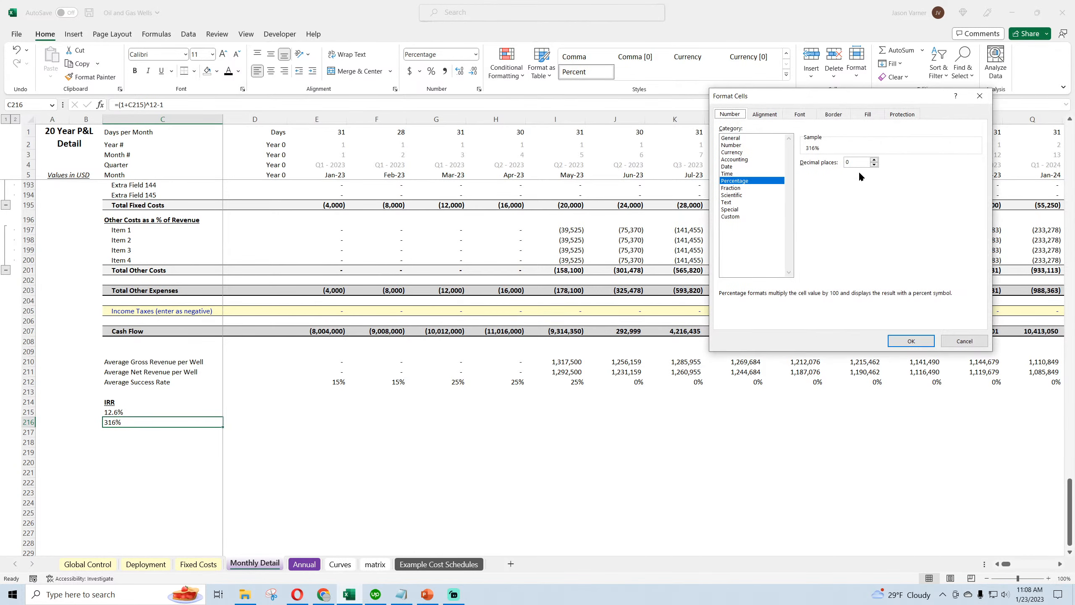
left_click(874, 161)
left_click(615, 492)
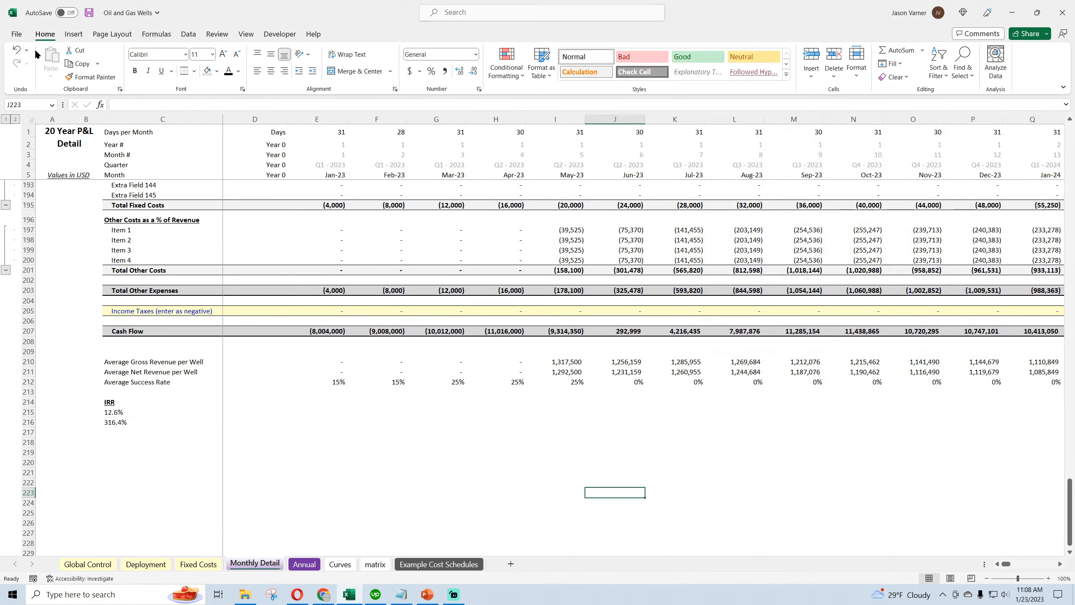
left_click(90, 12)
Step: Look over the Monthly Detail, Deployment, Fixed Costs and Global Control sheets
scroll(256, 435, "up", 20)
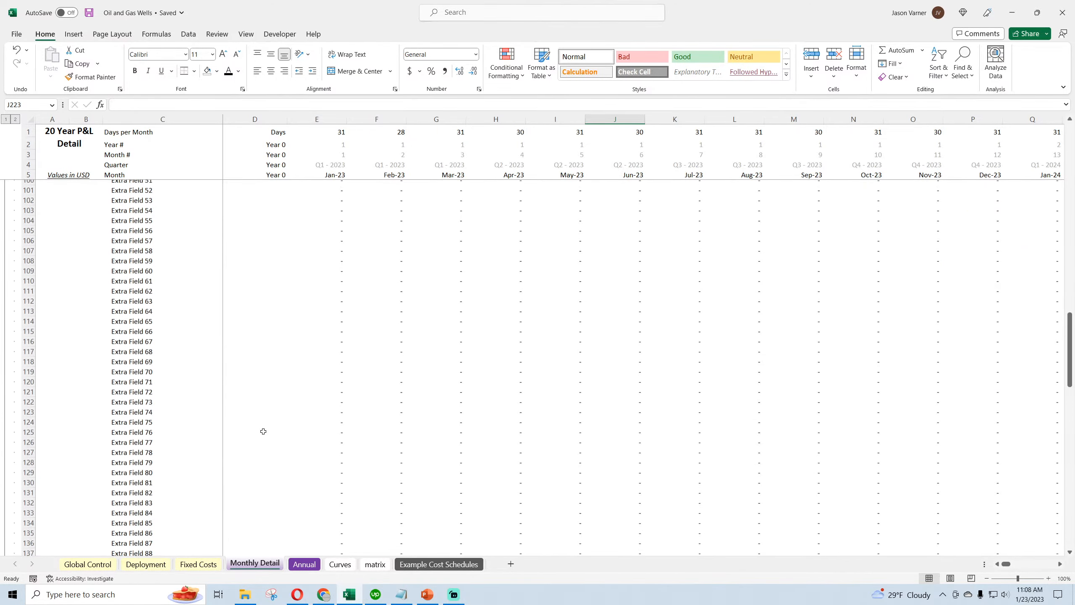
scroll(265, 431, "up", 4)
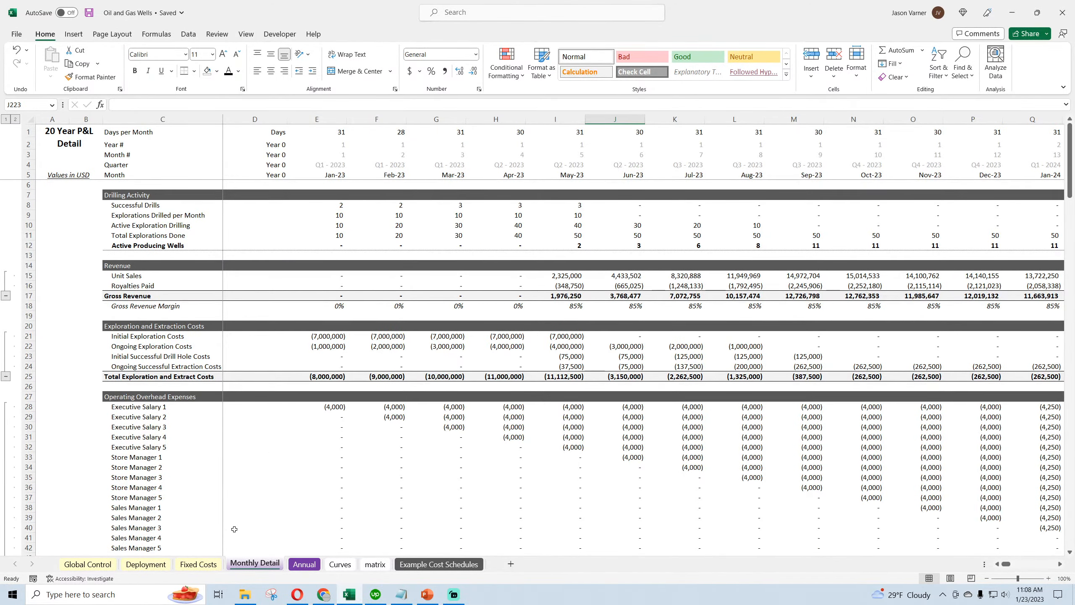
left_click(146, 564)
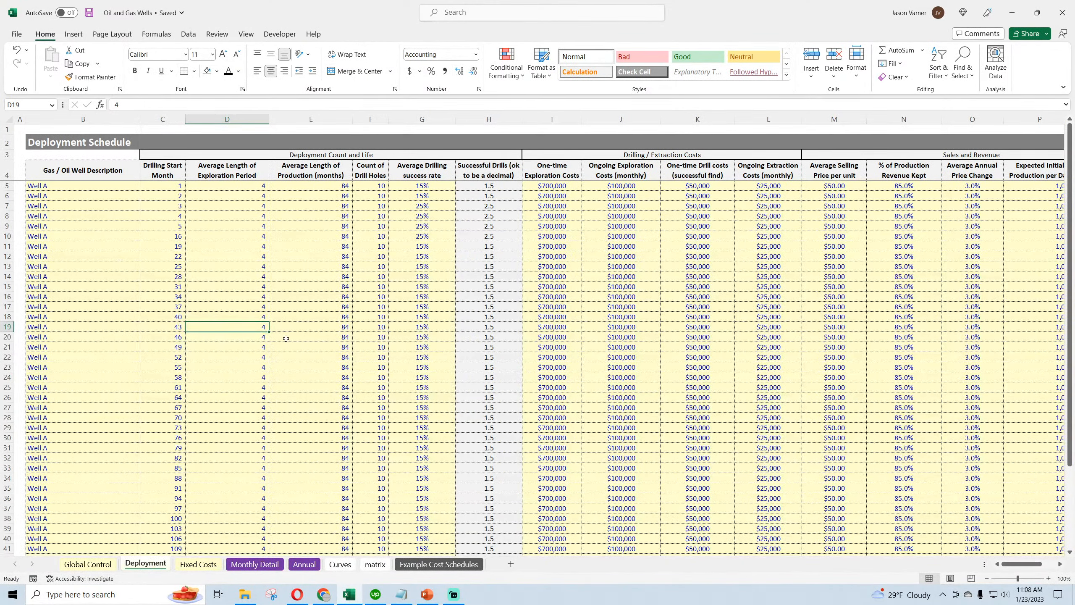
left_click(198, 564)
left_click(245, 565)
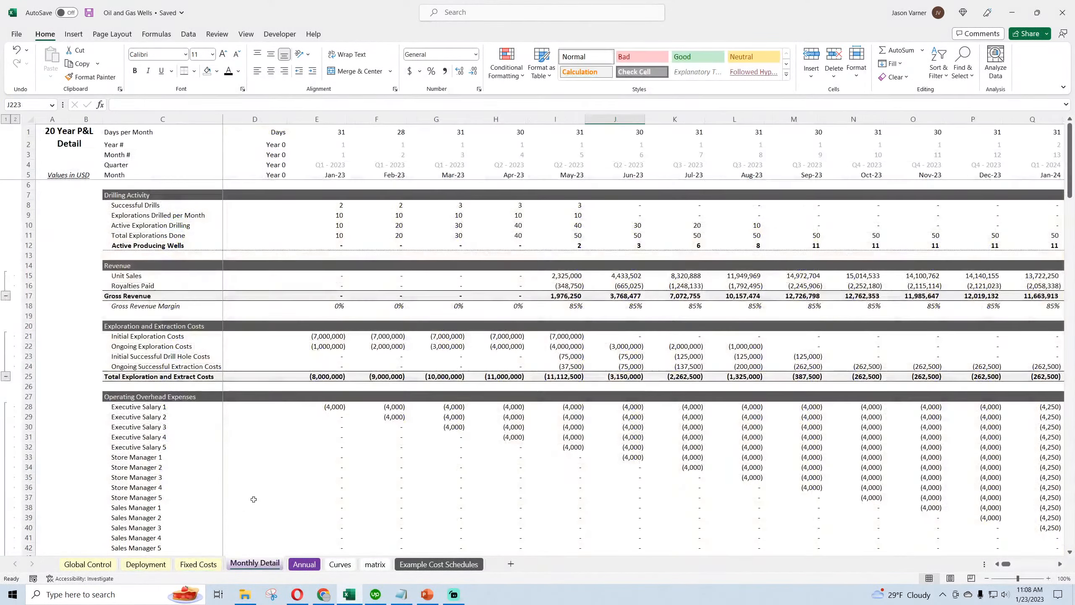
scroll(251, 431, "down", 20)
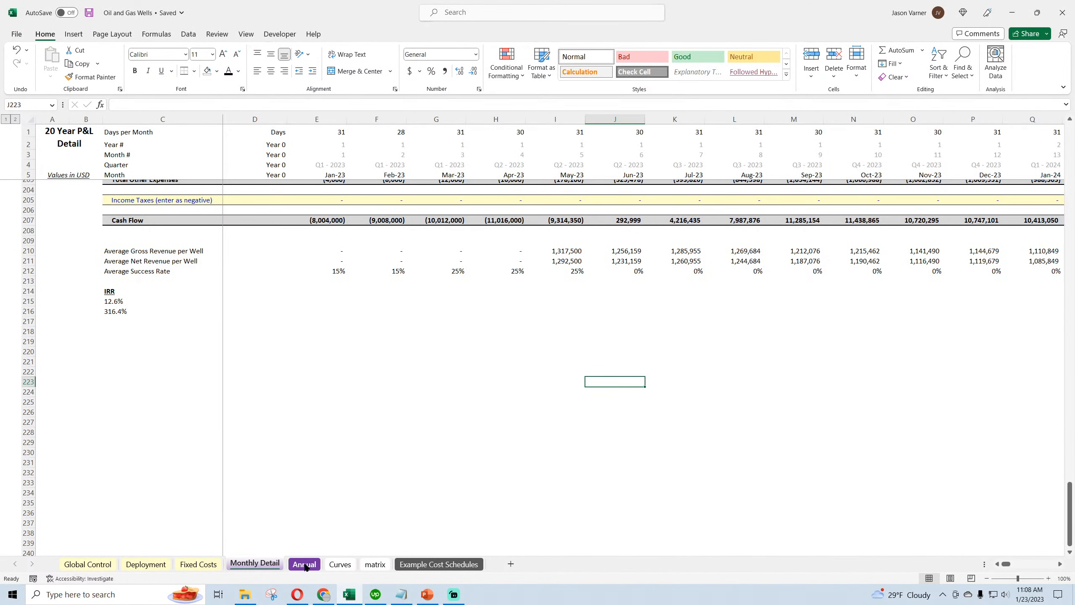
left_click(85, 565)
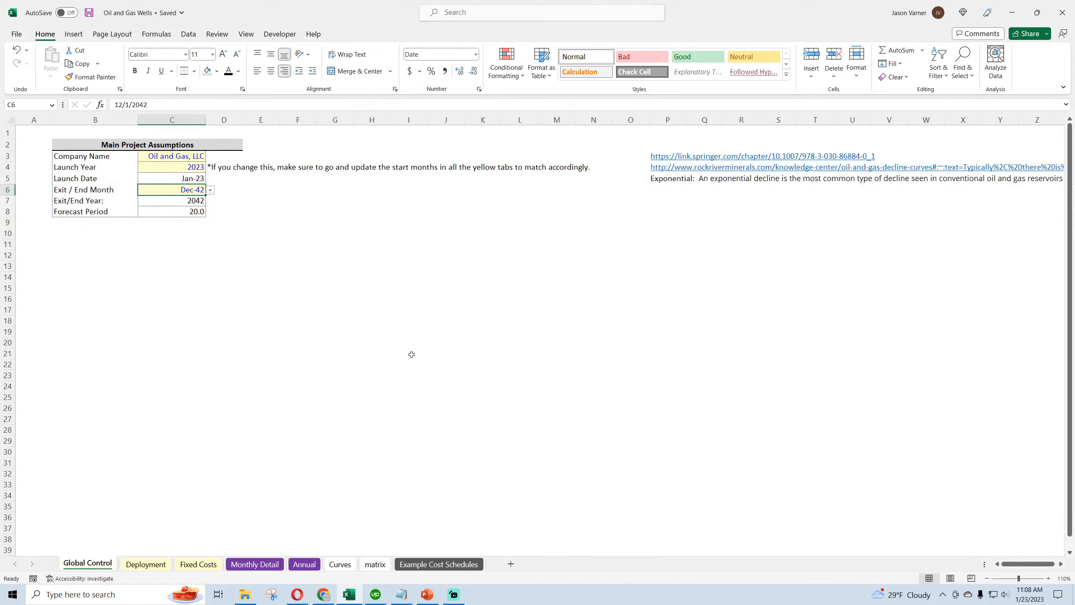
Step: Review the Monthly Detail sheet again from Drilling Activity down to the Income Taxes and Cash Flow rows
left_click(255, 564)
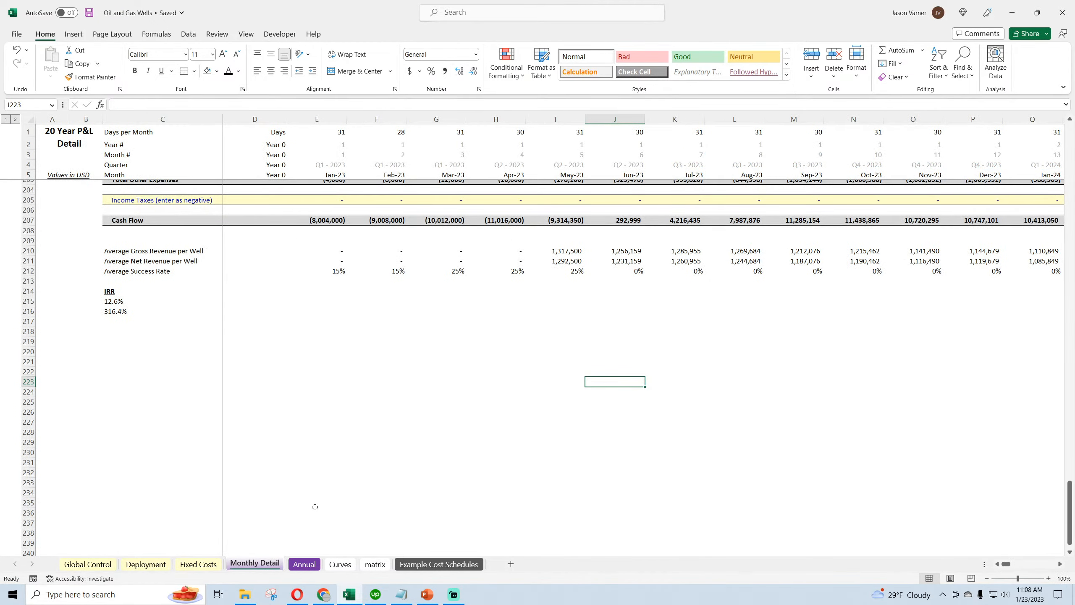
scroll(276, 480, "up", 20)
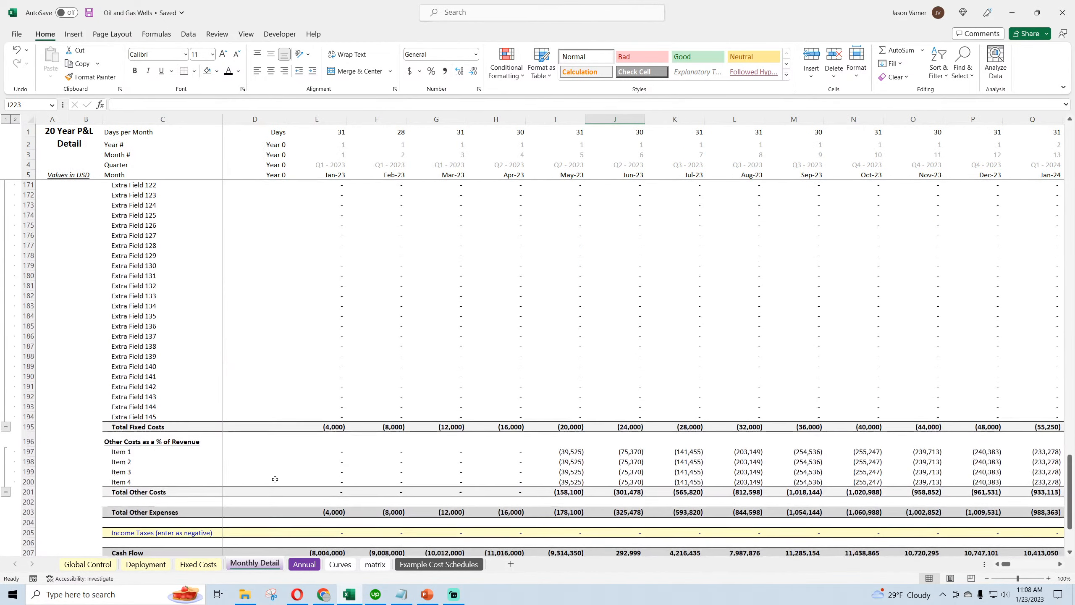
scroll(276, 479, "up", 18)
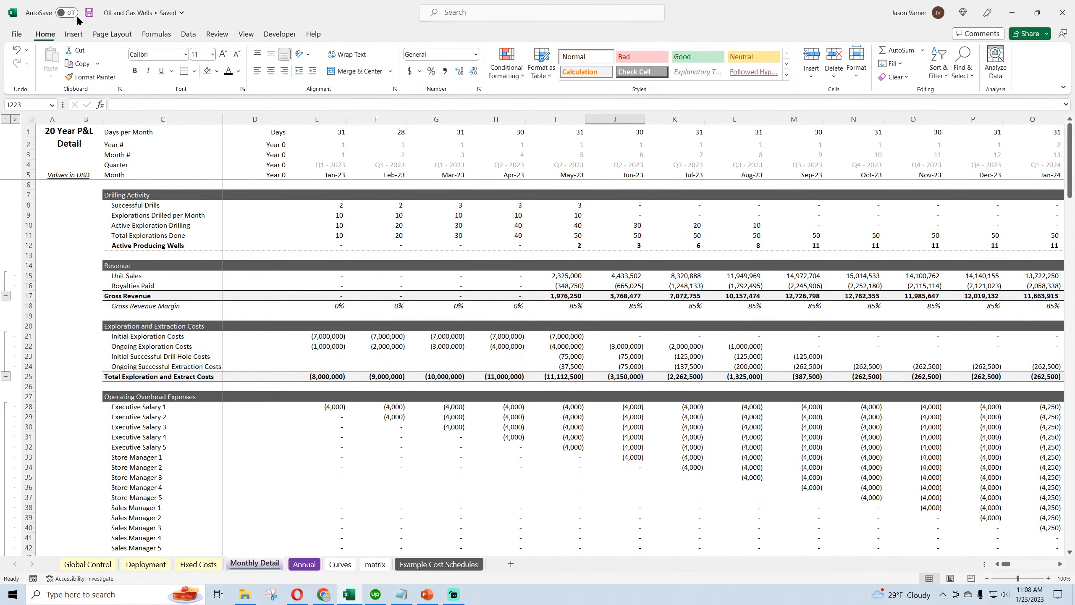
scroll(244, 413, "down", 20)
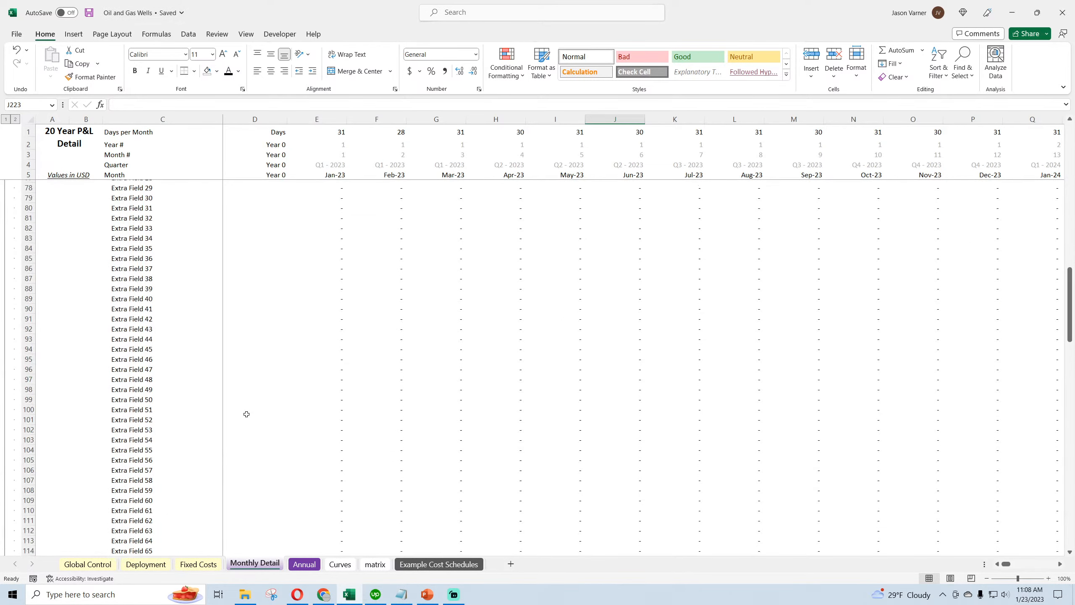
scroll(246, 413, "down", 20)
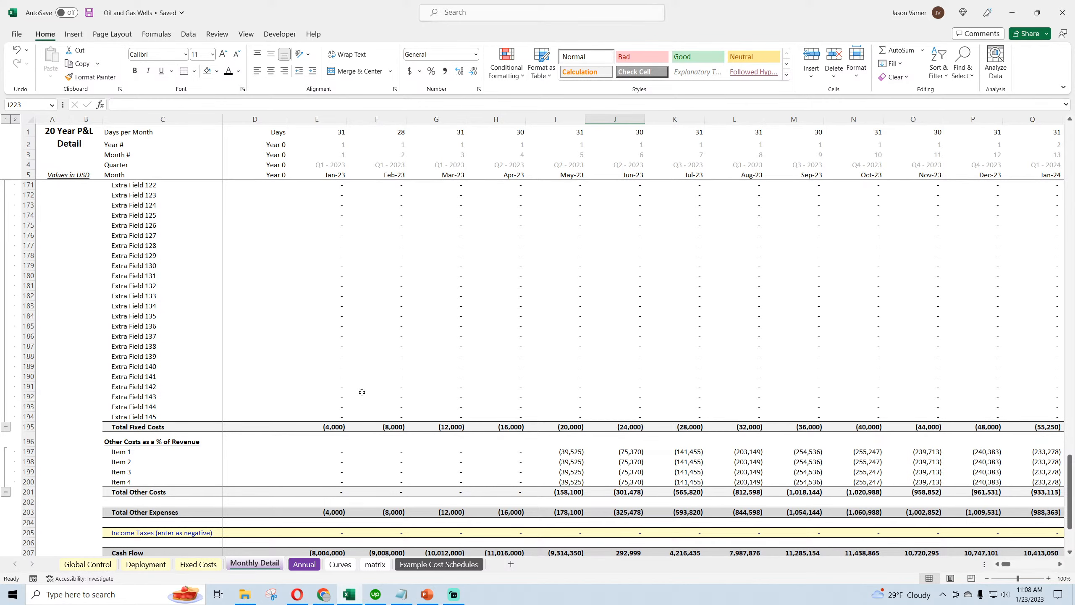
Step: Check the average revenue and success rate rows below Cash Flow on Monthly Detail and save the workbook
scroll(189, 312, "down", 7)
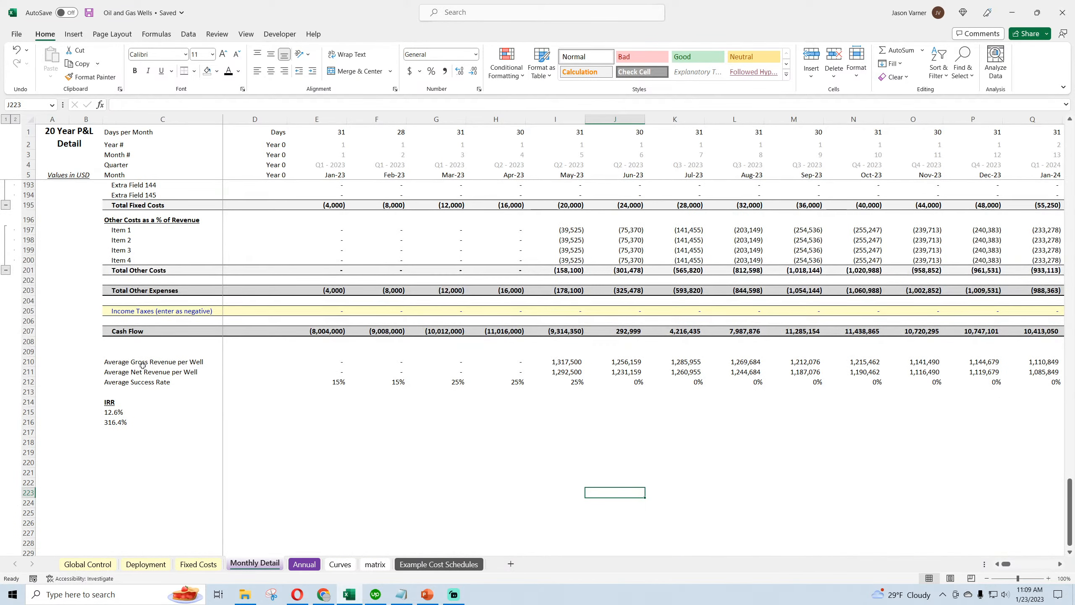
left_click_drag(130, 363, 623, 384)
left_click(570, 431)
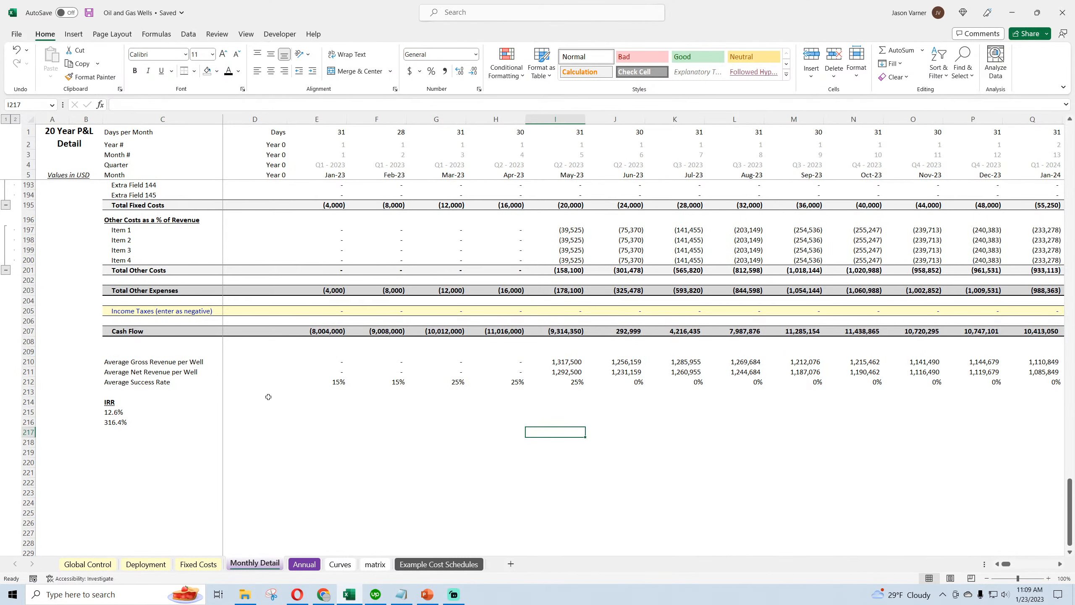
scroll(269, 397, "up", 20)
left_click(89, 12)
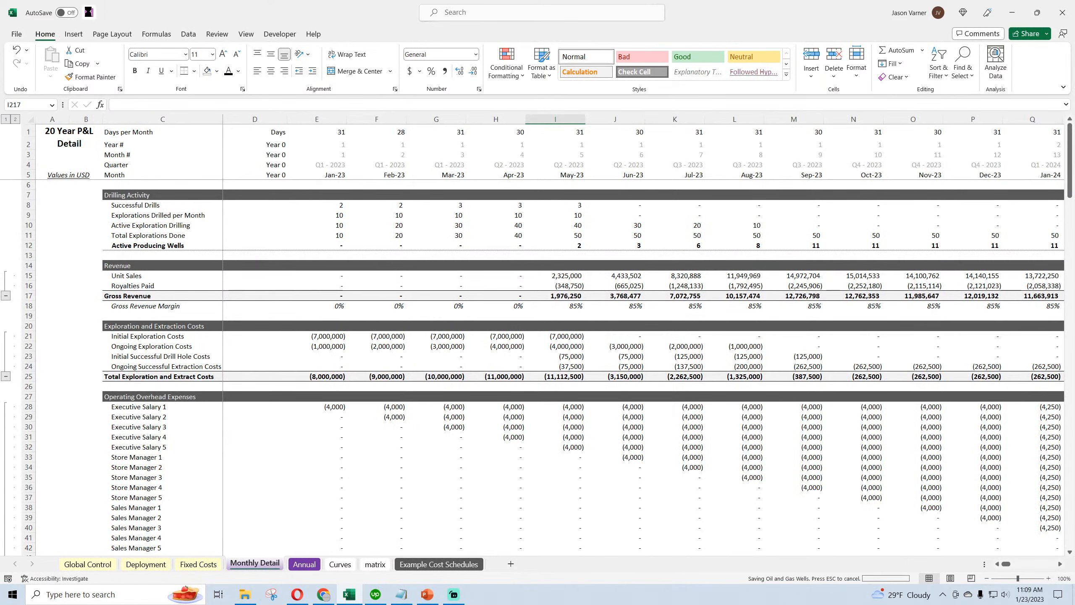
Step: Look through Monthly Detail once more from Drilling Activity down to the IRR section and save the workbook again
scroll(200, 357, "down", 20)
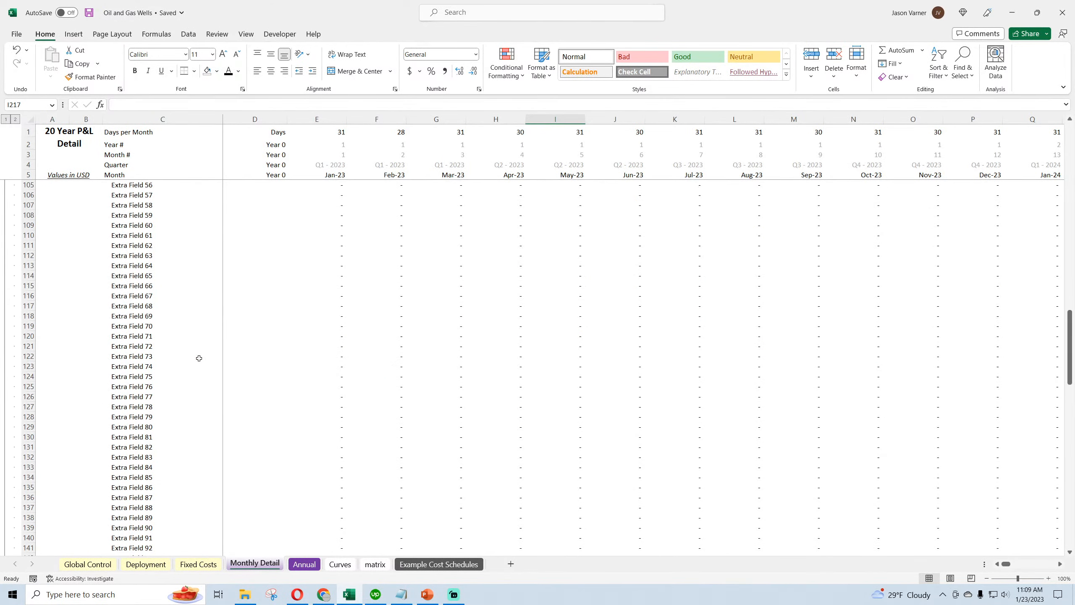
scroll(199, 358, "down", 20)
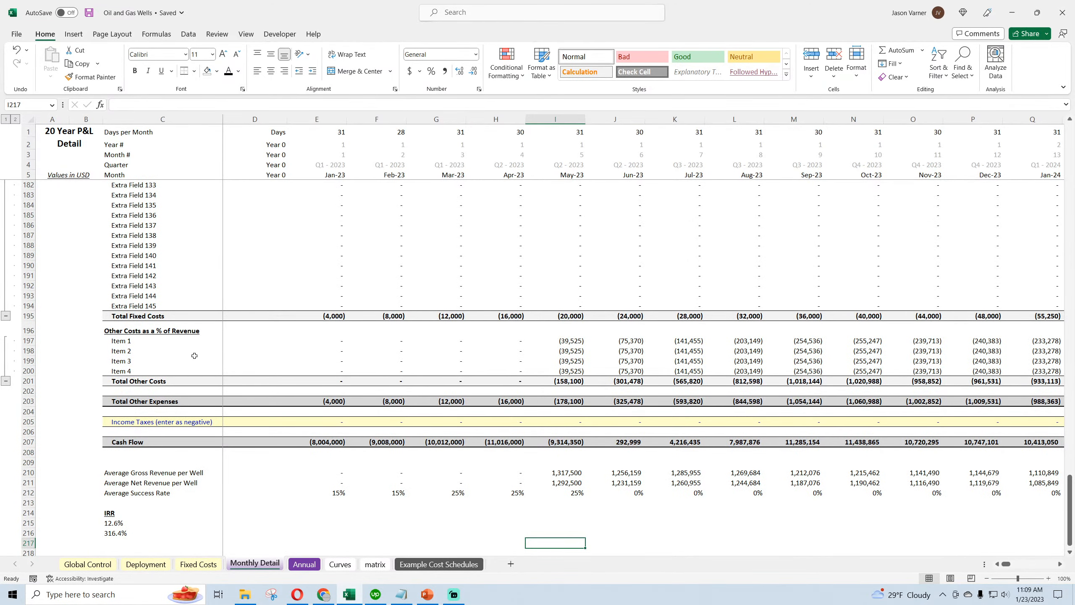
scroll(194, 355, "up", 20)
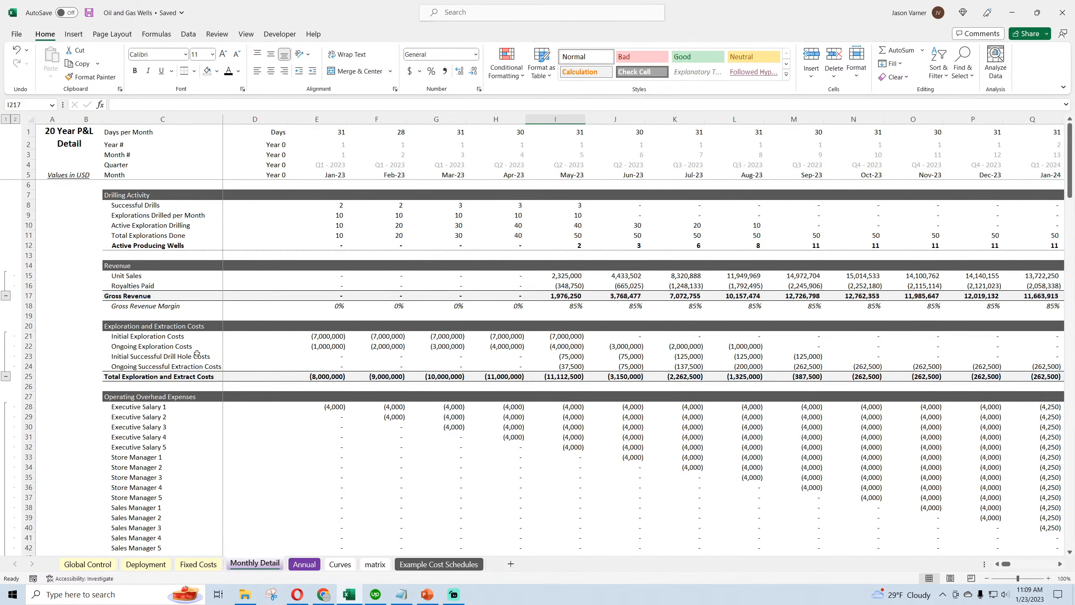
left_click(89, 13)
Step: Return to the Global Control sheet, save the workbook there and select the Main Project Assumptions heading
left_click(136, 565)
left_click(90, 564)
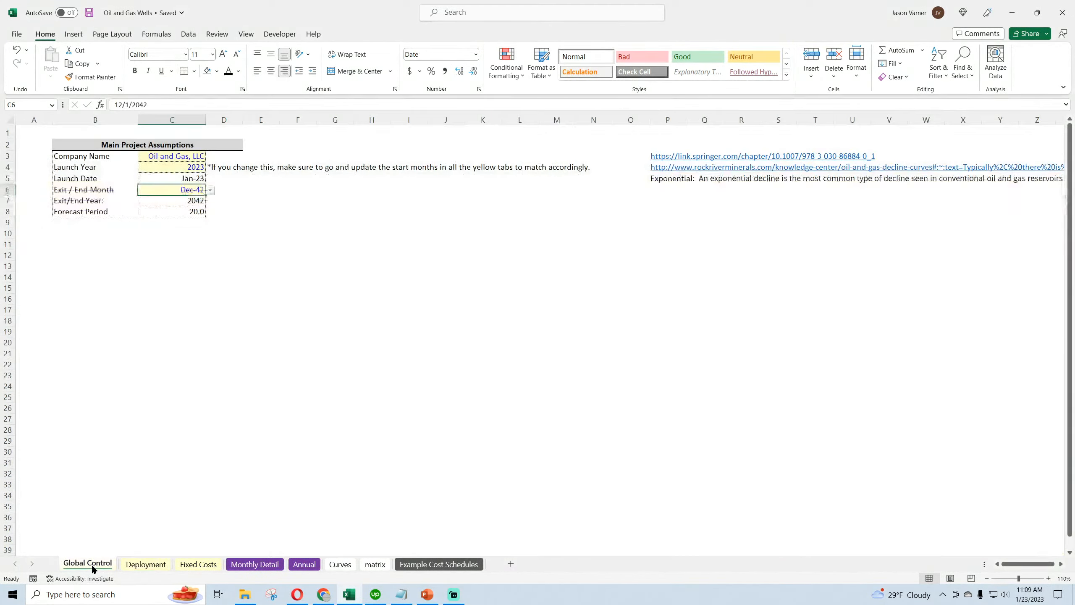
left_click(88, 15)
left_click(127, 145)
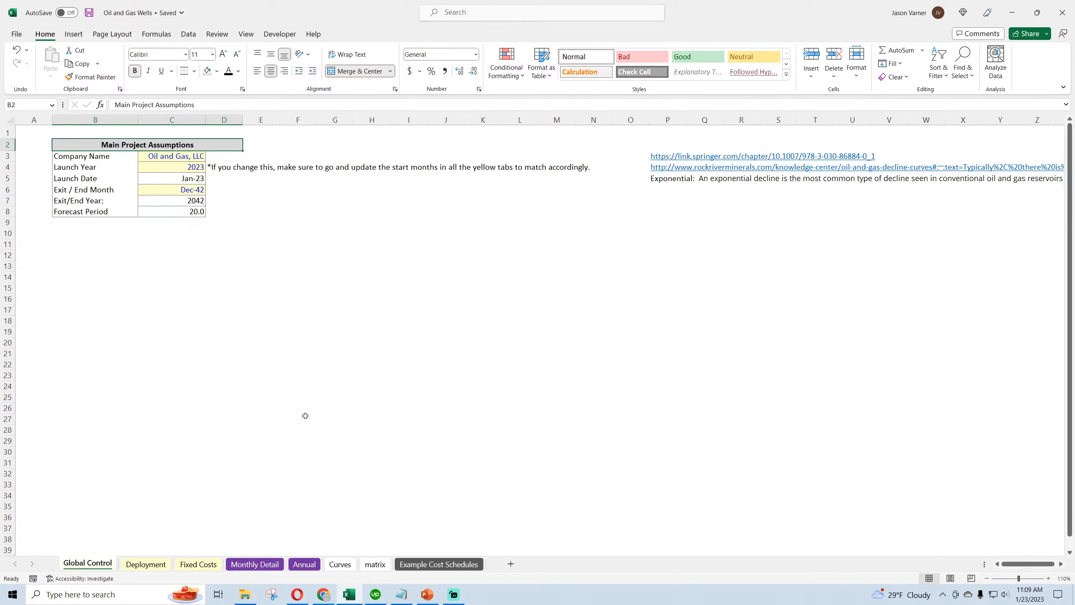
Step: Switch to Chrome and look through the Startups page of industry-specific forecasting templates on smarthelping.com
key("alt+Tab")
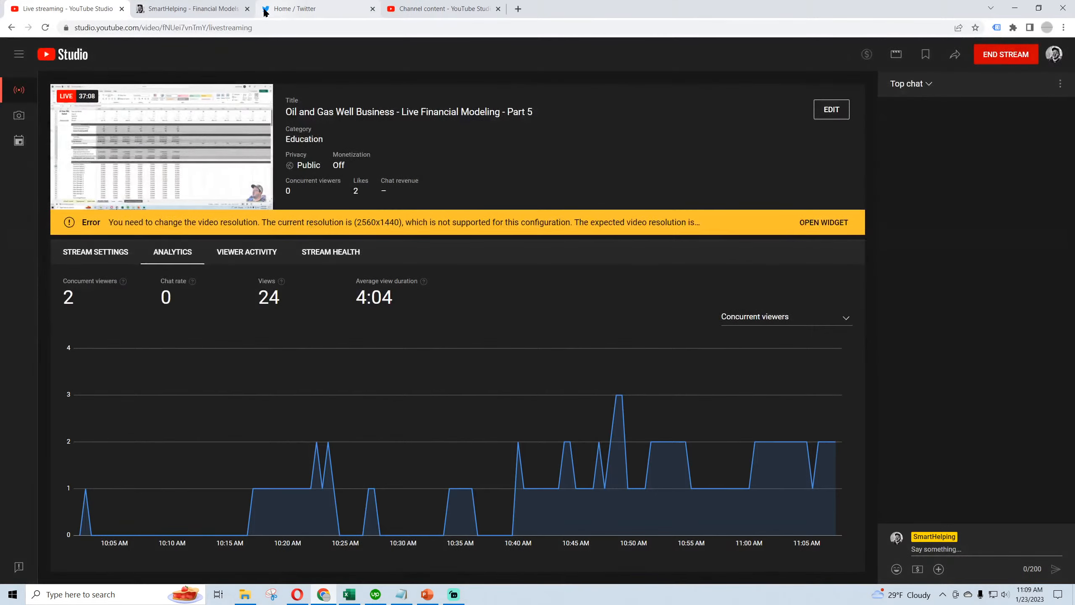
left_click(205, 8)
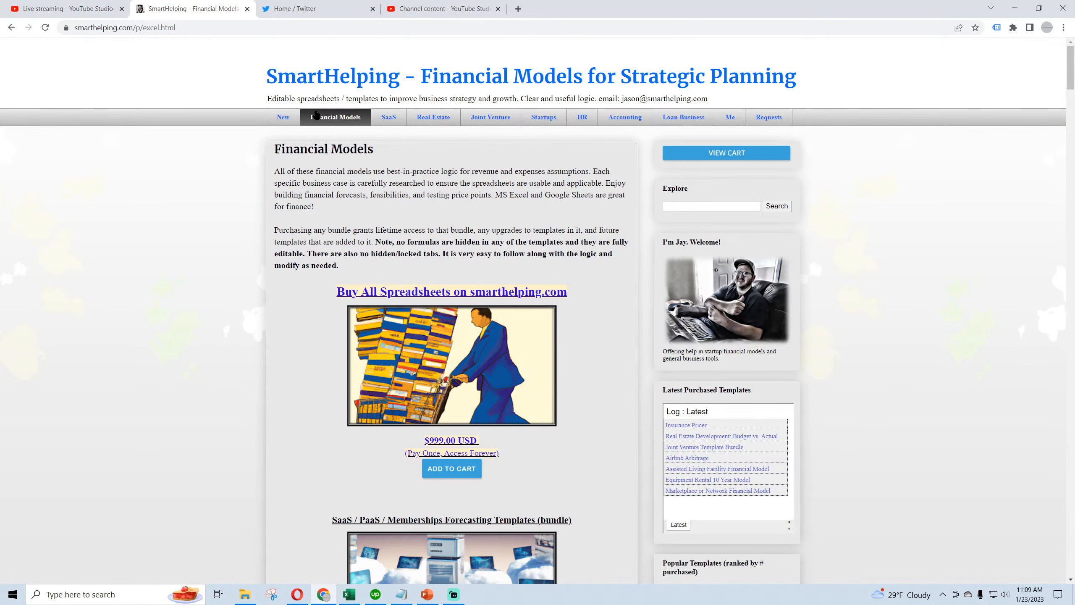
left_click(543, 119)
scroll(321, 266, "down", 9)
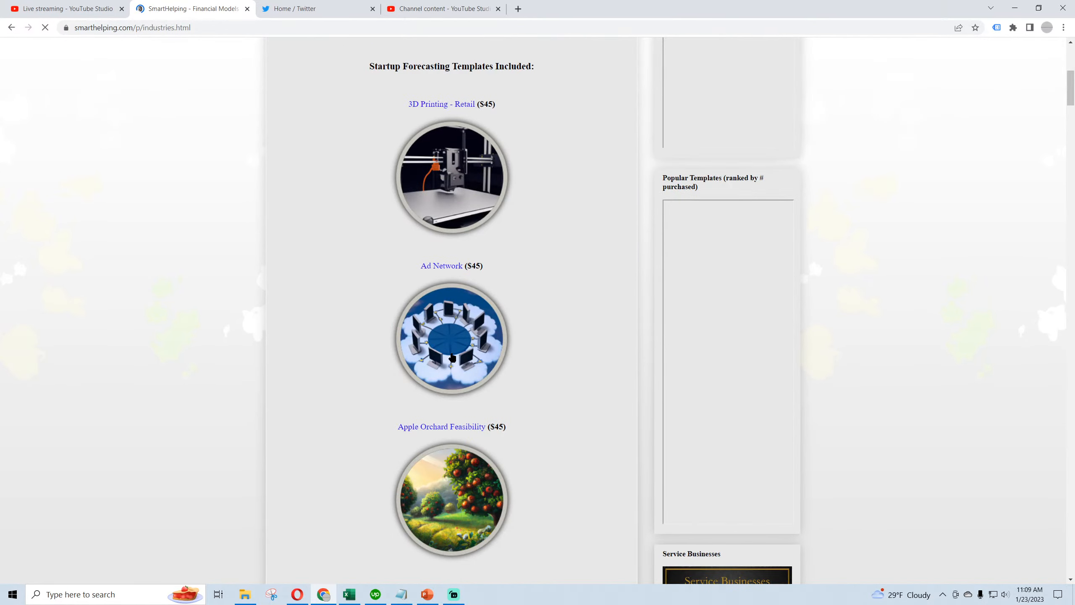
scroll(451, 358, "down", 4)
scroll(451, 382, "down", 20)
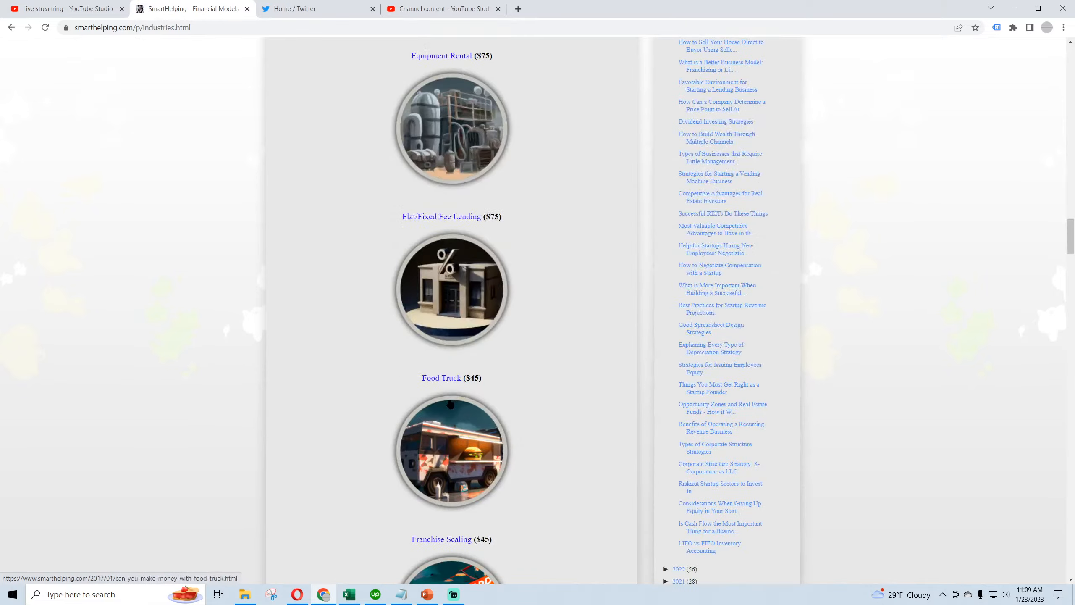
scroll(451, 405, "down", 5)
scroll(450, 404, "up", 20)
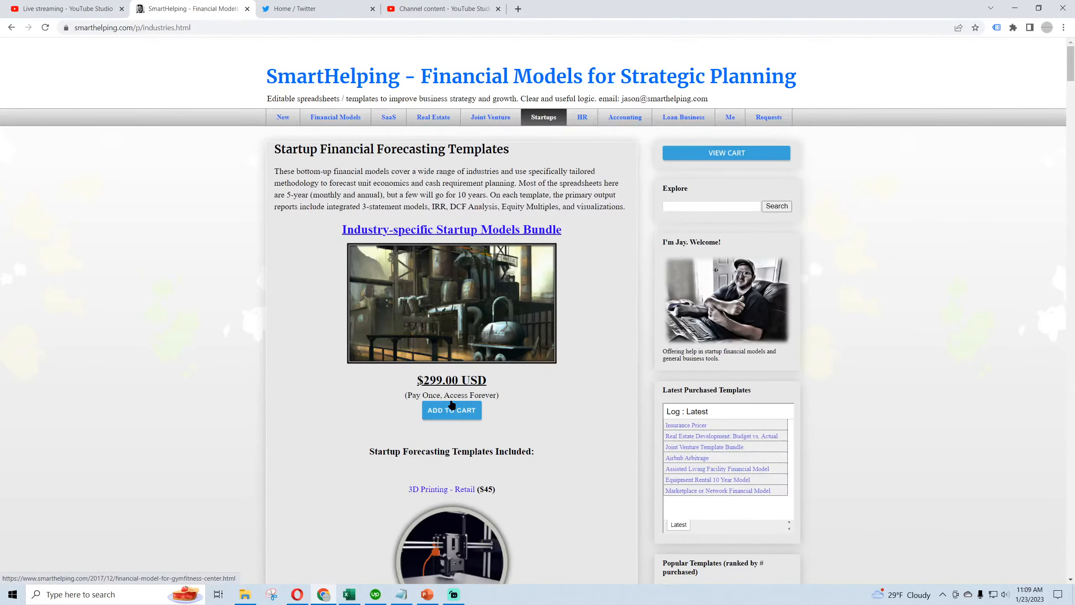
Step: Open the Financial Models page and view the Buy All Spreadsheets and SaaS template bundles
left_click(352, 123)
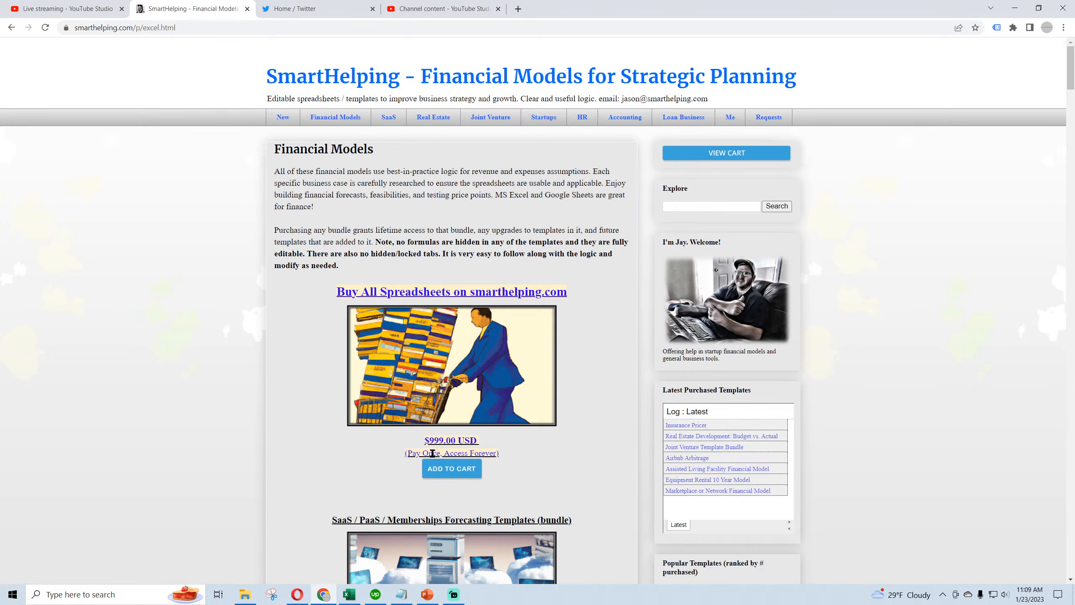
left_click_drag(409, 454, 433, 454)
left_click(441, 454)
scroll(321, 405, "down", 5)
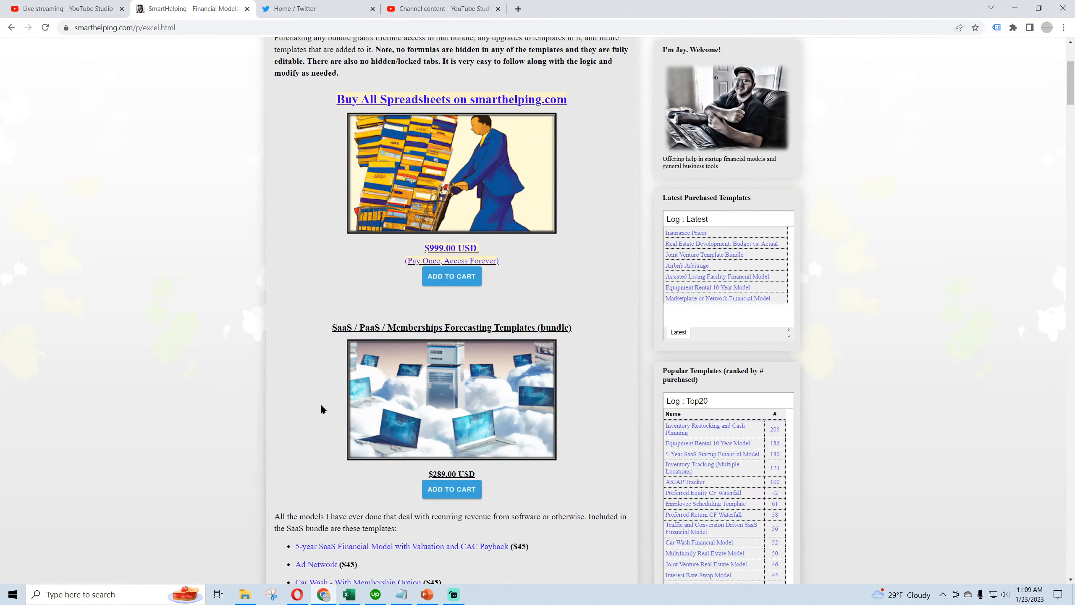